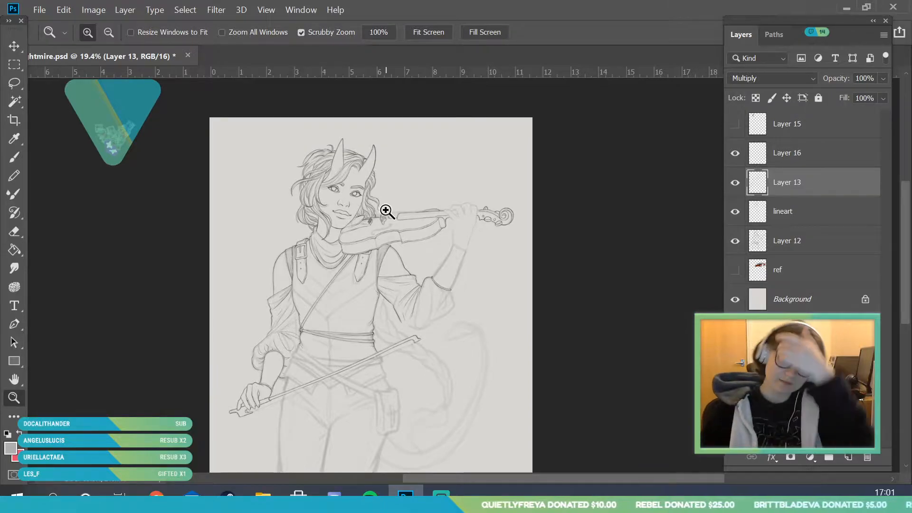
- Examine the violinist line art as a whole and around the violin, and check what Layer 13 contains by toggling its visibility
drag(386, 210, 372, 292)
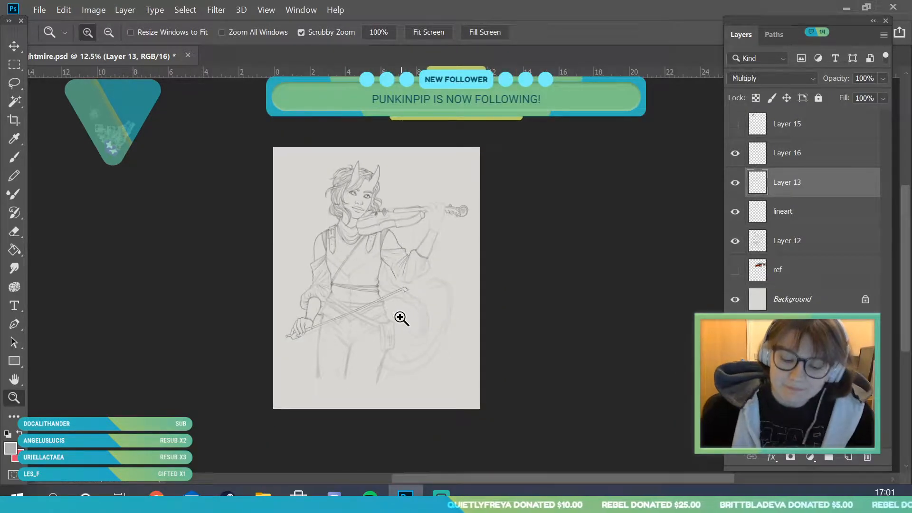
drag(420, 232, 354, 183)
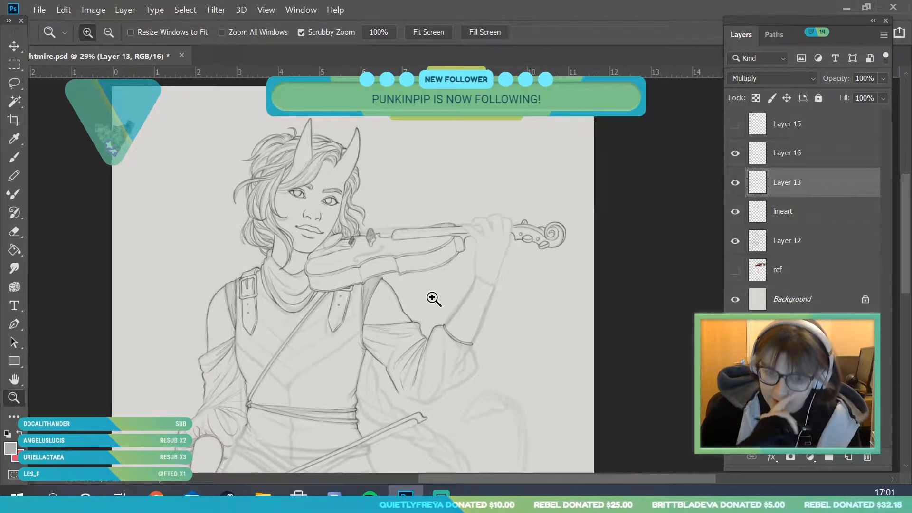
drag(403, 283, 385, 261)
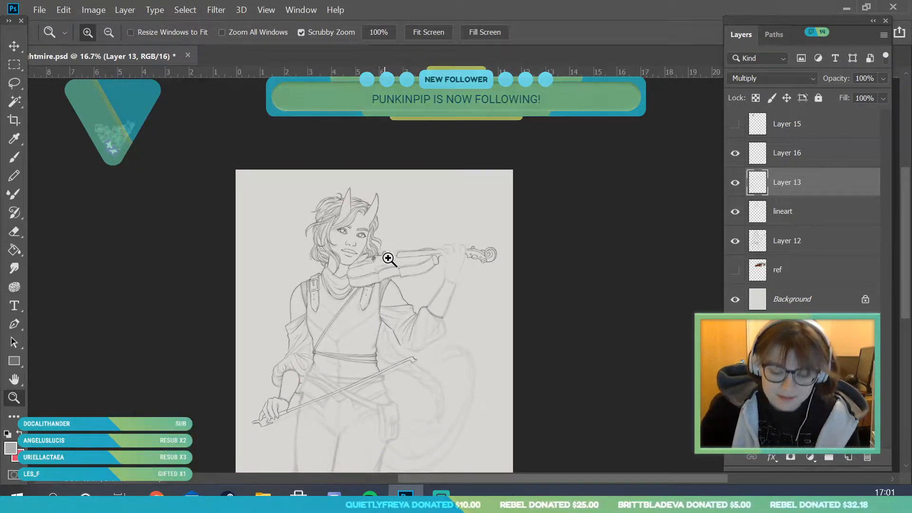
drag(440, 377, 464, 259)
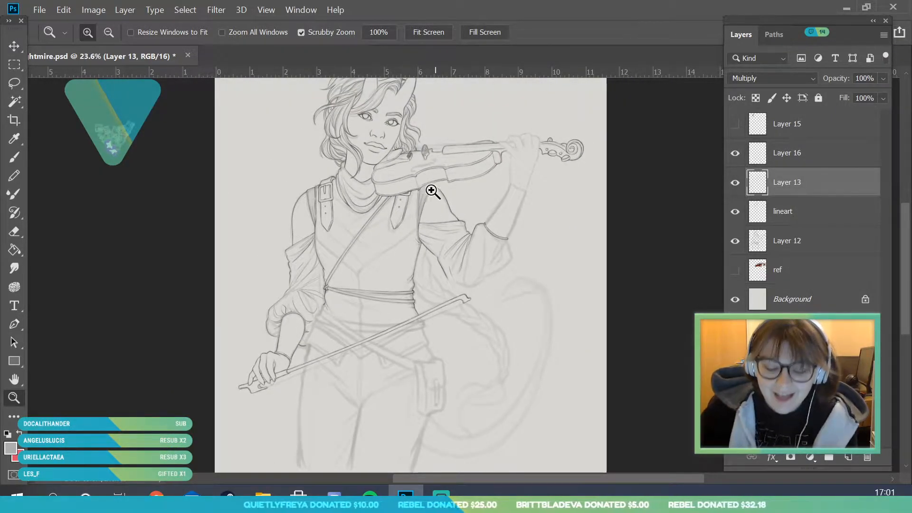
drag(434, 197, 425, 200)
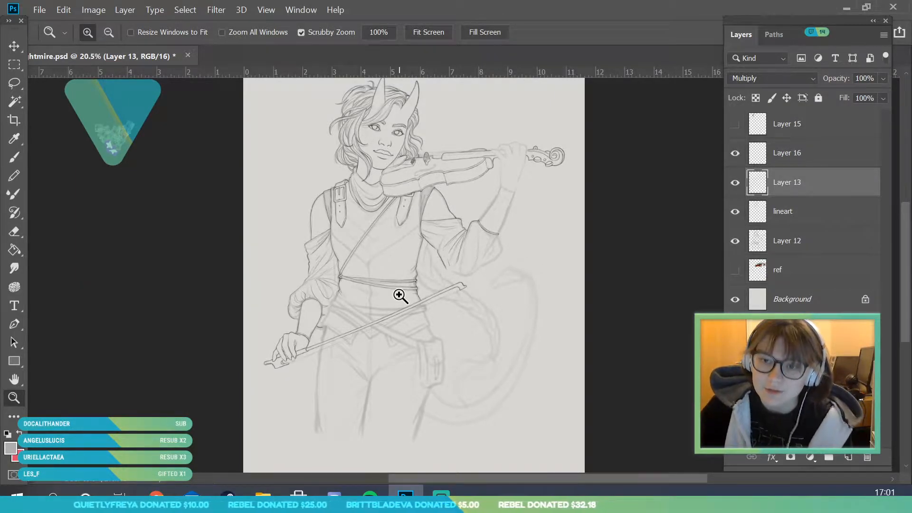
scroll(475, 226, up, 2)
scroll(509, 264, up, 2)
scroll(374, 186, up, 3)
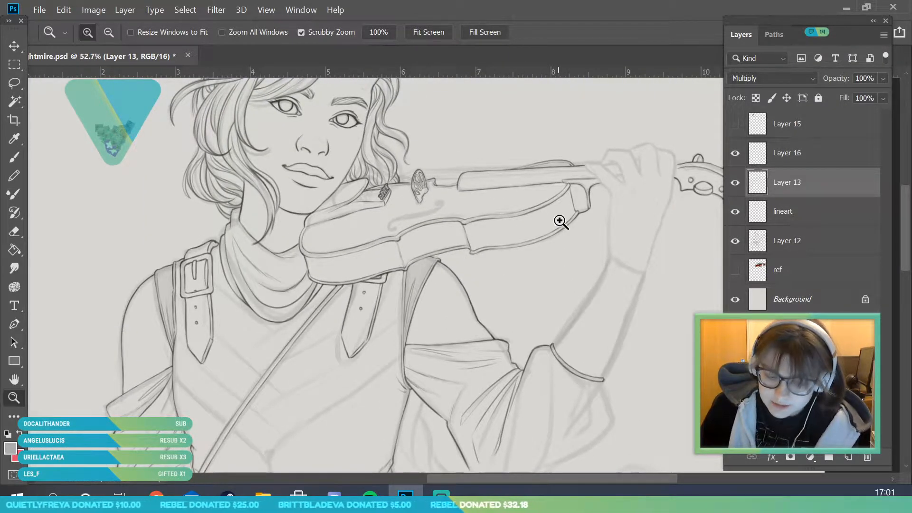
scroll(565, 223, down, 1)
click(735, 184)
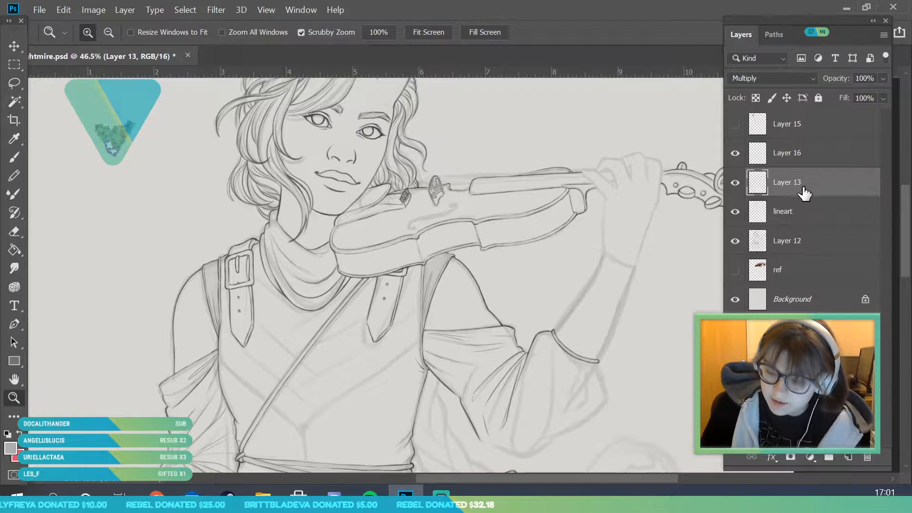
click(739, 187)
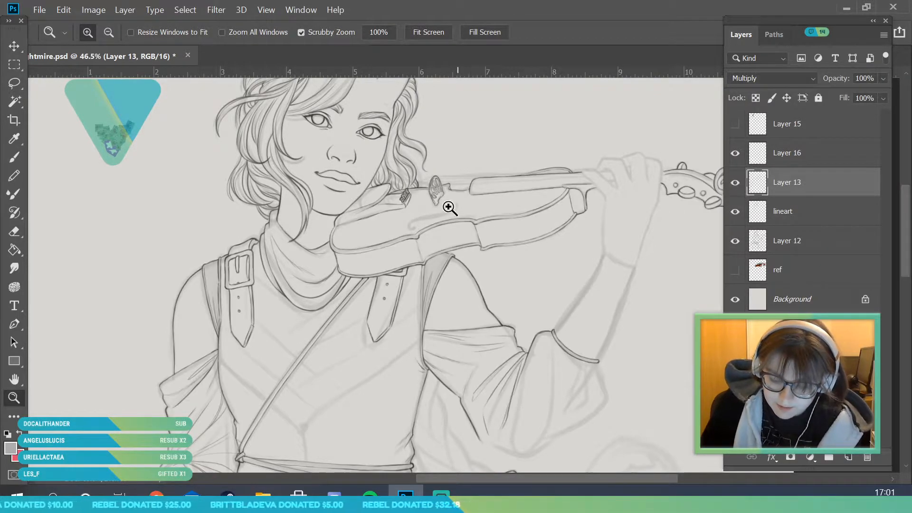
- Prepare a 6 px brush with the dark grey foreground color 535353 for inking the violin's f-hole
scroll(464, 218, up, 5)
scroll(458, 230, up, 1)
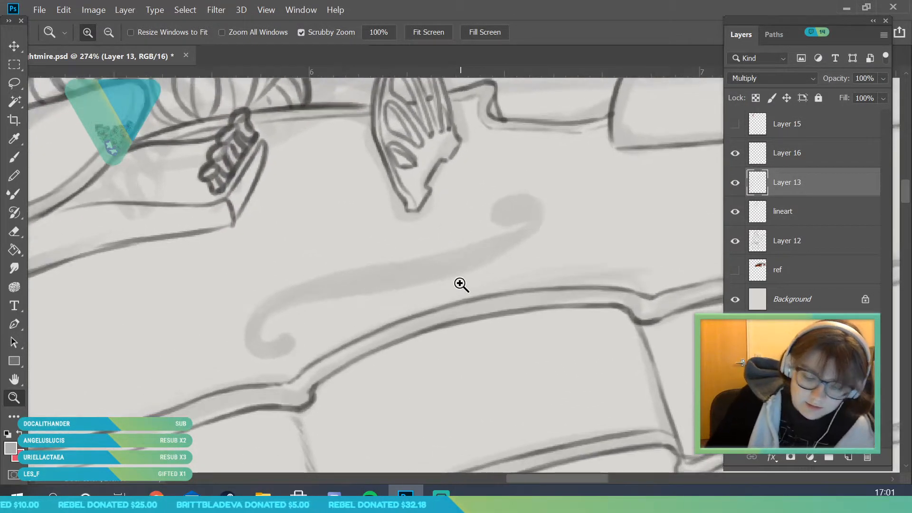
click(23, 159)
click(104, 33)
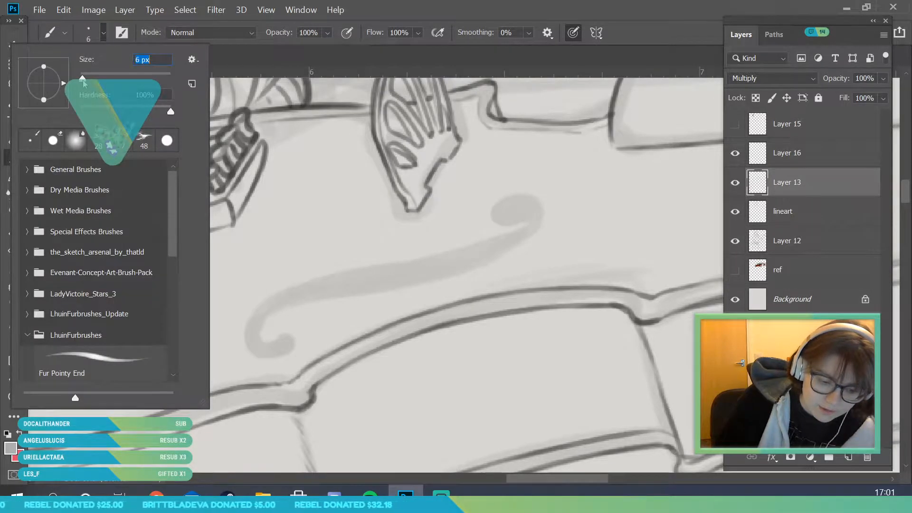
click(264, 342)
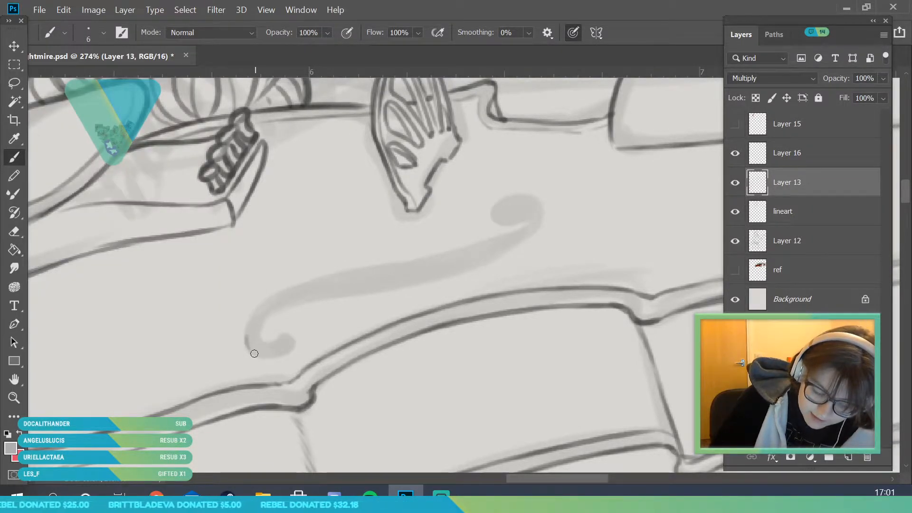
click(11, 447)
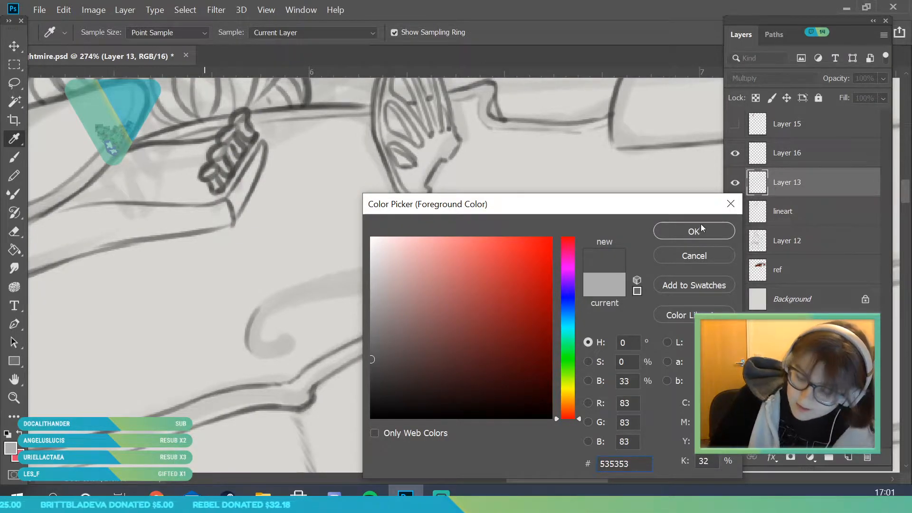
click(730, 203)
- Ink both long curved edges of the violin's f-hole over the sketch on Layer 13 and set the eraser to 9 px for cleanup
mouse_move(248, 353)
mouse_down()
mouse_move(249, 308)
mouse_move(281, 290)
mouse_up()
mouse_move(247, 334)
mouse_down()
mouse_move(304, 289)
mouse_move(269, 297)
mouse_move(422, 260)
mouse_move(350, 269)
mouse_move(471, 248)
mouse_move(392, 265)
mouse_move(494, 239)
mouse_up()
mouse_move(263, 334)
mouse_down()
mouse_move(331, 300)
mouse_move(274, 311)
mouse_move(439, 280)
mouse_move(437, 270)
mouse_move(523, 241)
mouse_move(476, 262)
mouse_move(537, 231)
mouse_up()
drag(444, 275, 511, 253)
key(e)
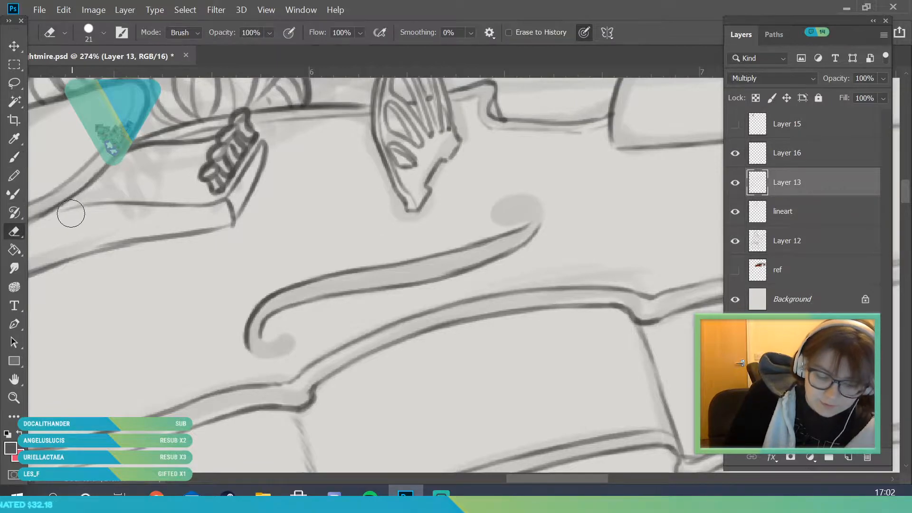
click(103, 33)
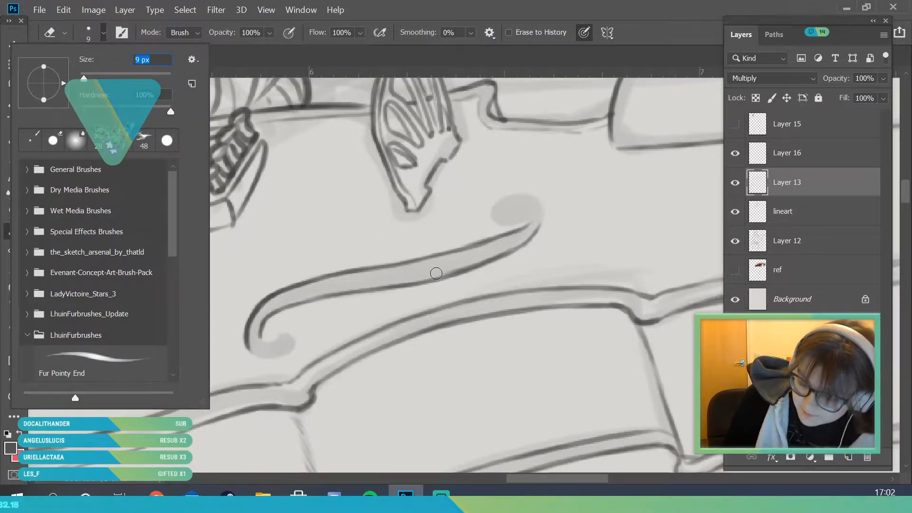
click(436, 273)
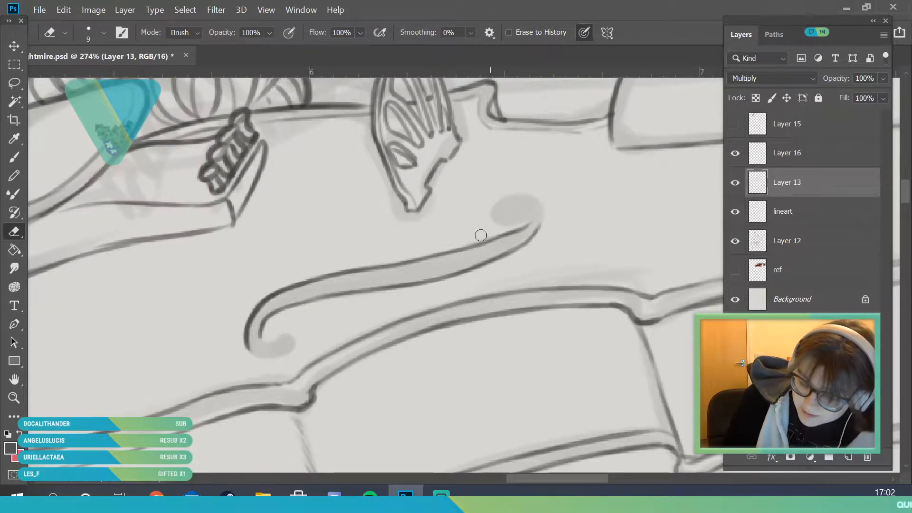
- Refine the f-hole's upper end with the brush and ink the curls at both of its ends
click(14, 157)
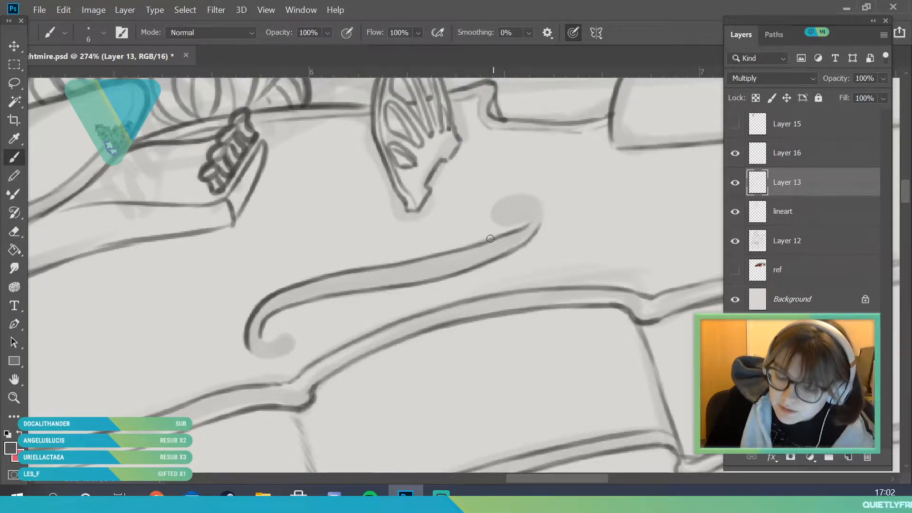
mouse_move(474, 247)
mouse_down()
mouse_move(509, 218)
mouse_move(525, 220)
mouse_move(504, 207)
mouse_move(502, 222)
mouse_move(540, 206)
mouse_move(527, 201)
mouse_move(534, 234)
mouse_up()
mouse_move(248, 340)
mouse_down()
mouse_move(279, 356)
mouse_move(262, 356)
mouse_move(297, 340)
mouse_move(283, 330)
mouse_move(264, 341)
mouse_move(260, 329)
mouse_move(293, 333)
mouse_move(285, 352)
mouse_up()
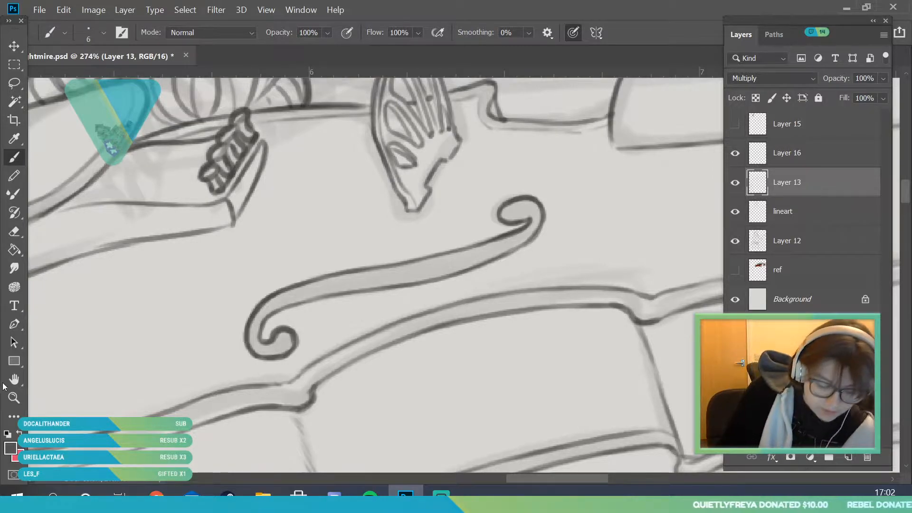
- Ink the lower contour of the raised arm's sleeve over the sketch with a 7 px brush
click(13, 398)
drag(339, 216, 262, 397)
drag(514, 228, 478, 312)
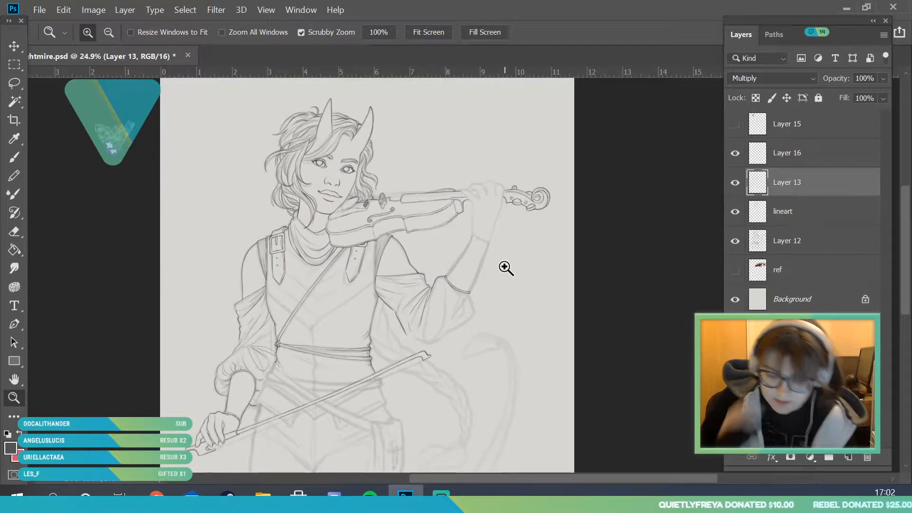
drag(507, 261, 490, 350)
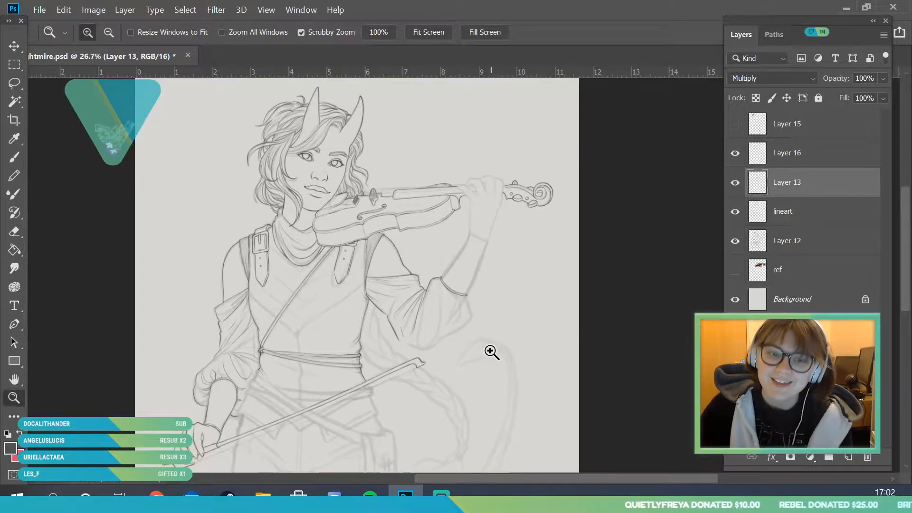
mouse_move(473, 312)
mouse_down()
mouse_move(495, 420)
mouse_move(427, 326)
mouse_move(455, 457)
mouse_up()
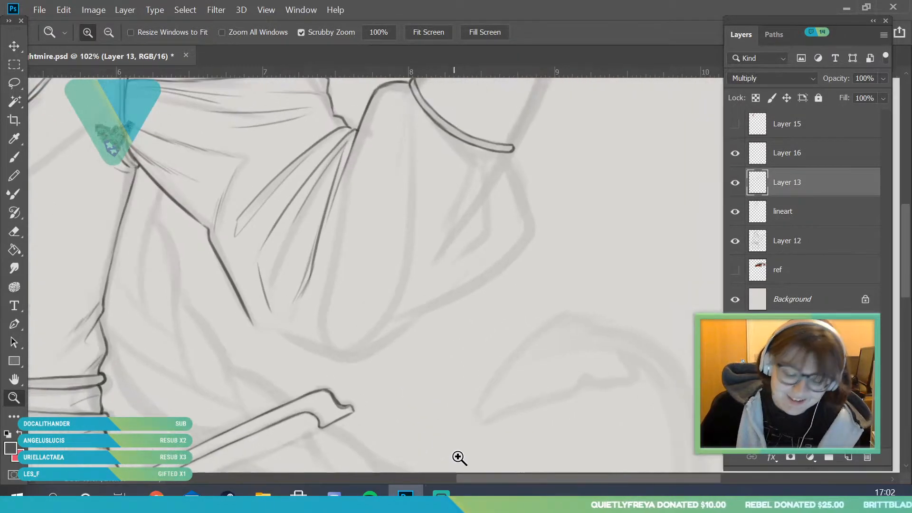
click(14, 156)
click(94, 42)
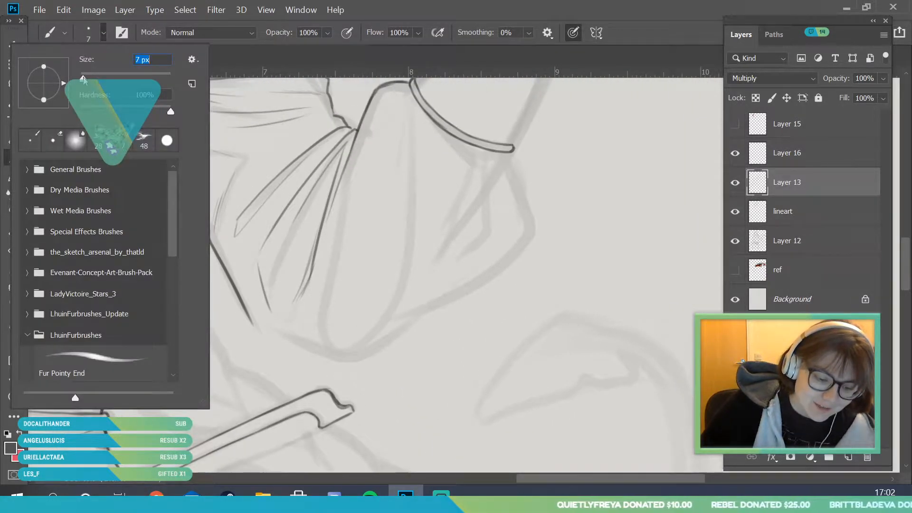
click(249, 316)
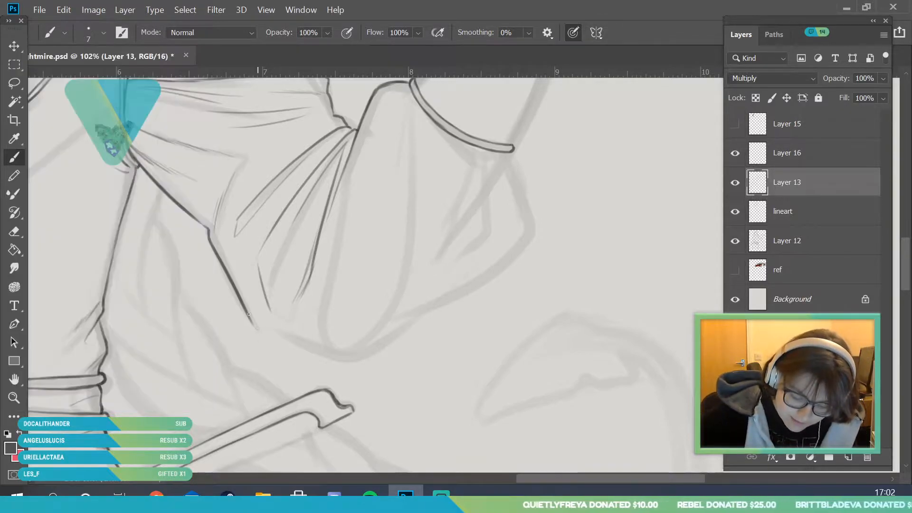
mouse_move(250, 317)
mouse_down()
mouse_move(351, 360)
mouse_move(435, 316)
mouse_up()
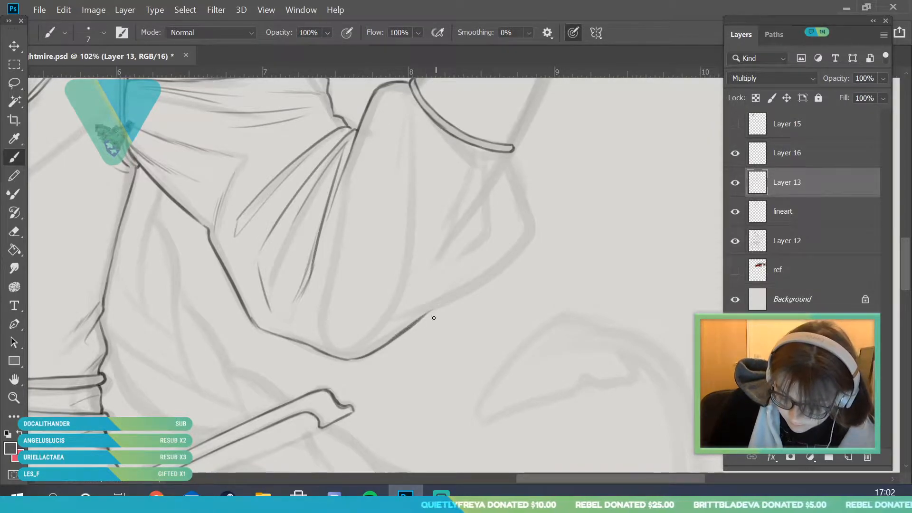
- Ink long thin fold lines down the middle of the sleeve and check them by toggling the Layer 12 sketch
drag(403, 110, 393, 223)
drag(406, 134, 392, 296)
drag(351, 174, 335, 298)
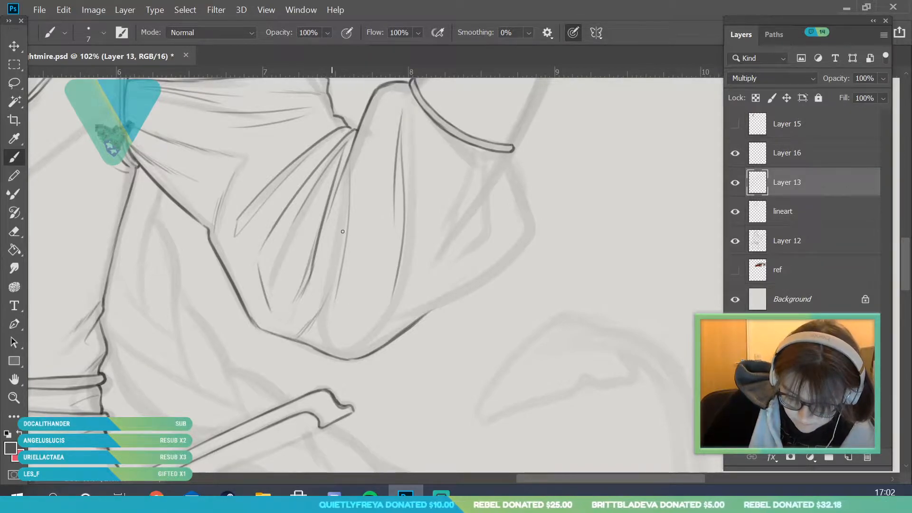
key(z)
drag(338, 272, 223, 278)
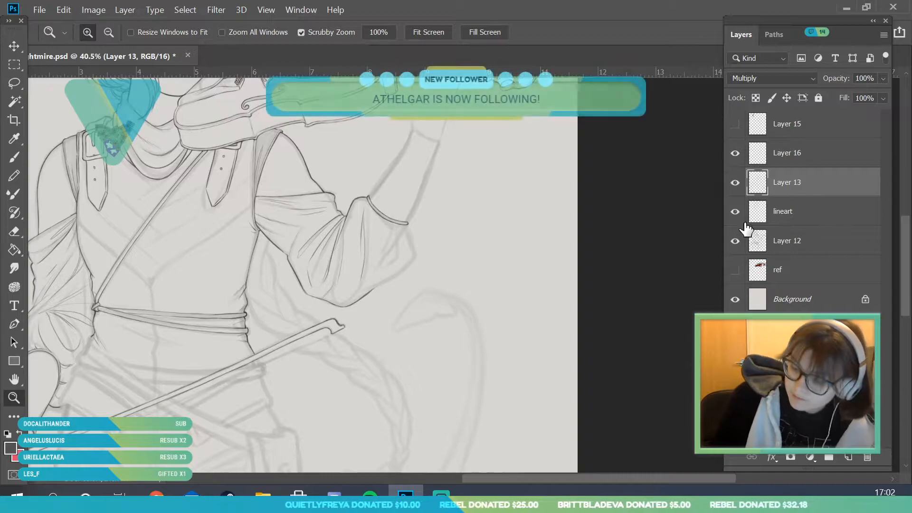
click(736, 242)
click(736, 242)
- Ink a small teardrop fold and an angled crease just below the sleeve's cuff
mouse_move(434, 233)
mouse_down()
mouse_move(453, 324)
mouse_move(546, 330)
mouse_up()
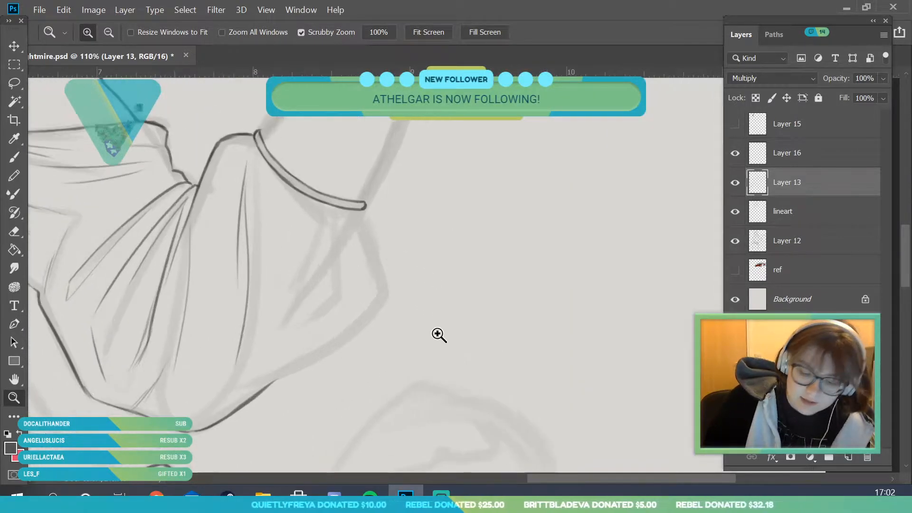
key(b)
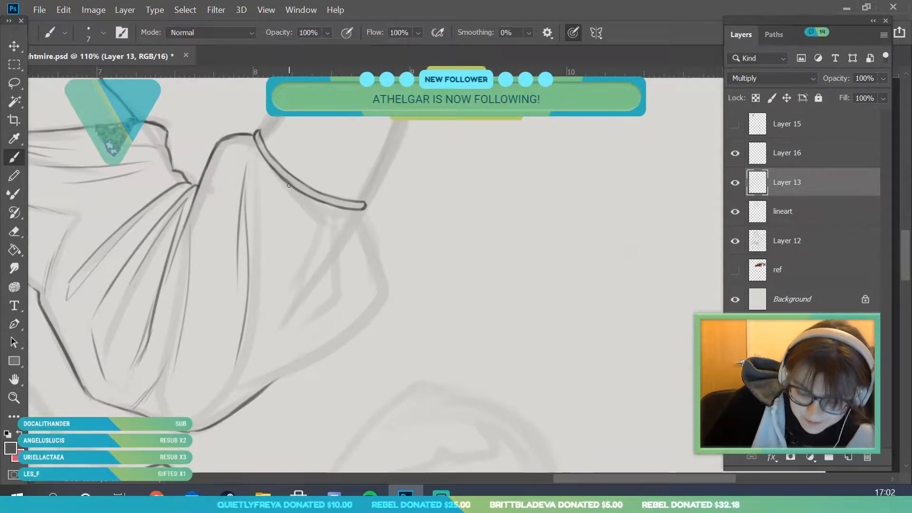
mouse_move(288, 185)
mouse_down()
mouse_move(292, 225)
mouse_move(336, 245)
mouse_move(332, 302)
mouse_up()
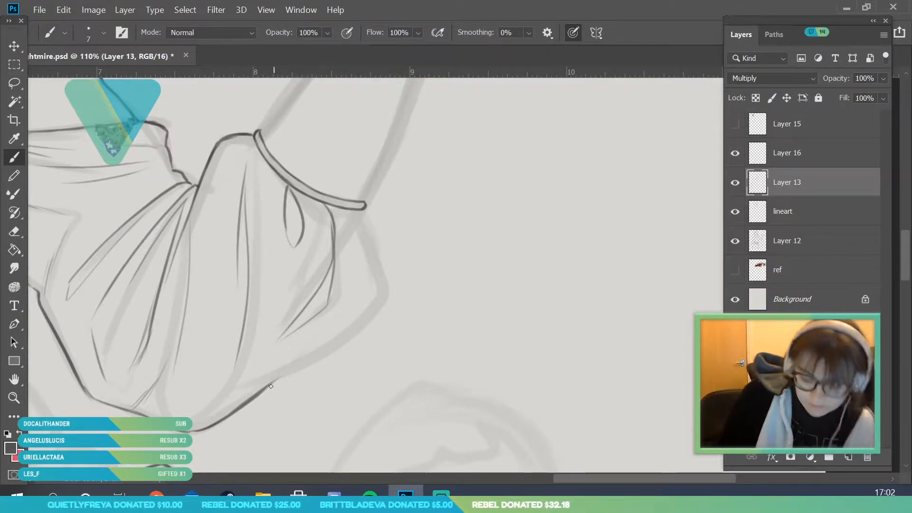
- Ink the sleeve's outer contour around the elbow up to the cuff, add inner folds, and check the lines with the Layer 12 sketch hidden
drag(238, 396, 330, 349)
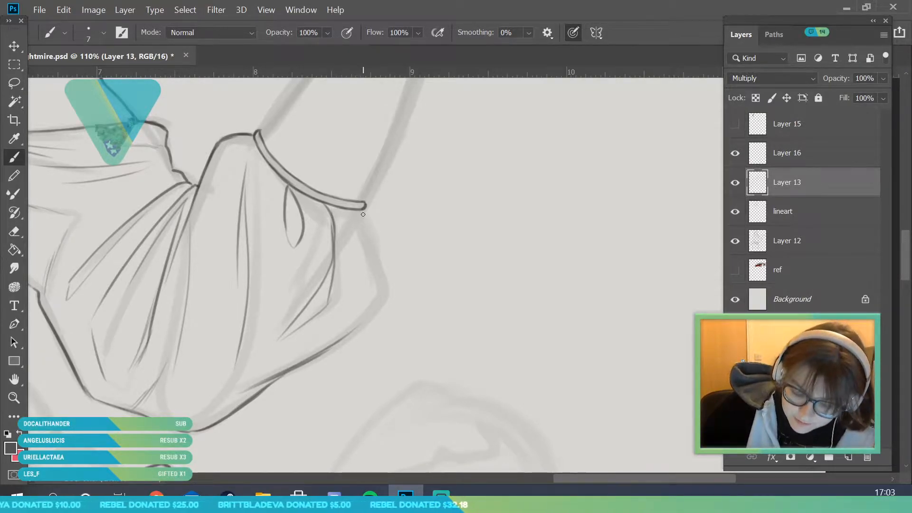
mouse_move(350, 209)
mouse_down()
mouse_move(383, 315)
mouse_move(385, 285)
mouse_up()
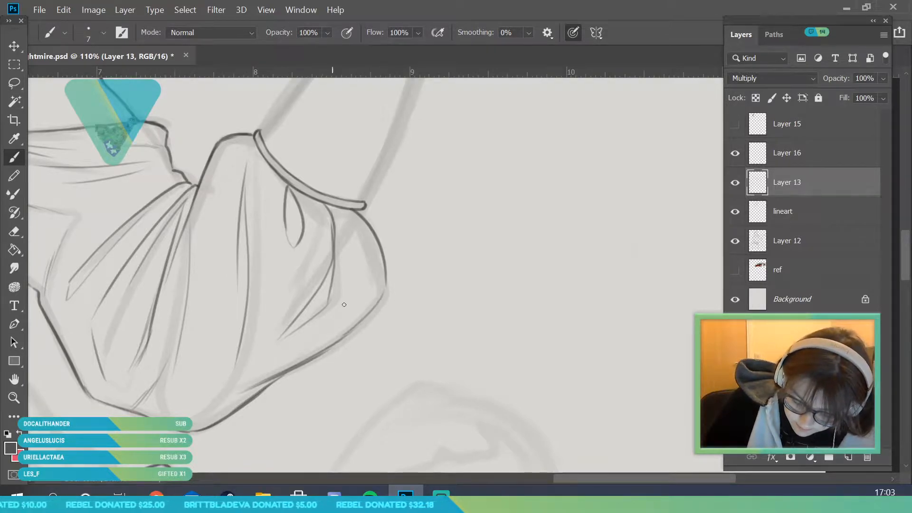
mouse_move(380, 243)
mouse_down()
mouse_move(387, 294)
mouse_move(356, 326)
mouse_up()
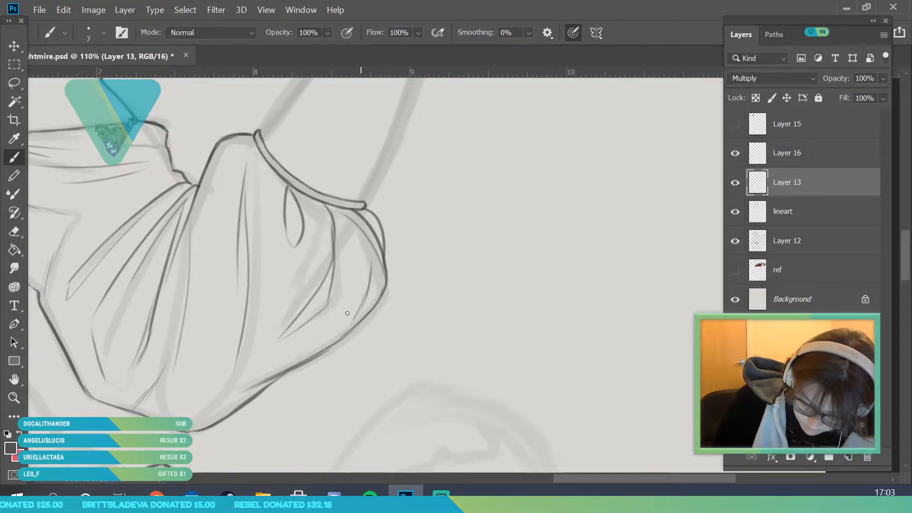
drag(354, 327, 303, 351)
click(14, 398)
drag(305, 401, 209, 401)
drag(226, 366, 261, 361)
click(737, 243)
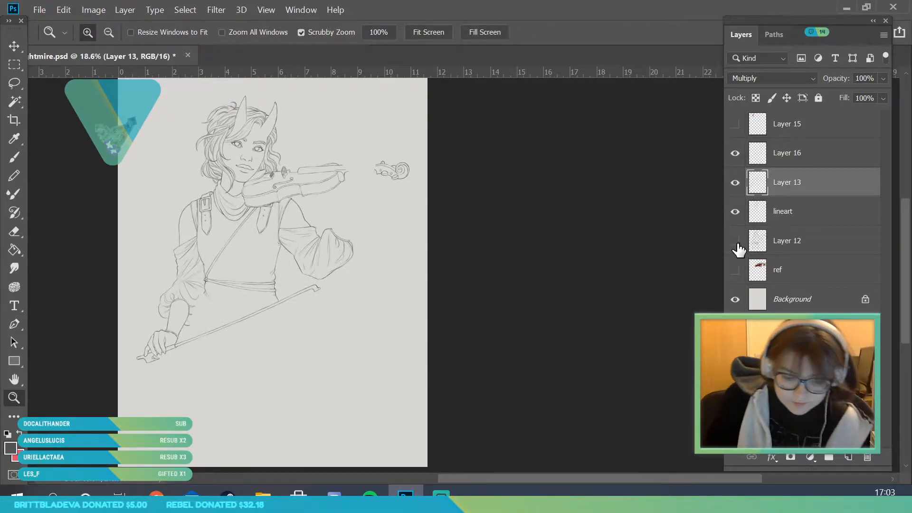
click(735, 243)
- Ink both contours of the raised forearm from the sleeve cuff up to the wrist with the 7 px brush on Layer 13
drag(356, 203, 410, 203)
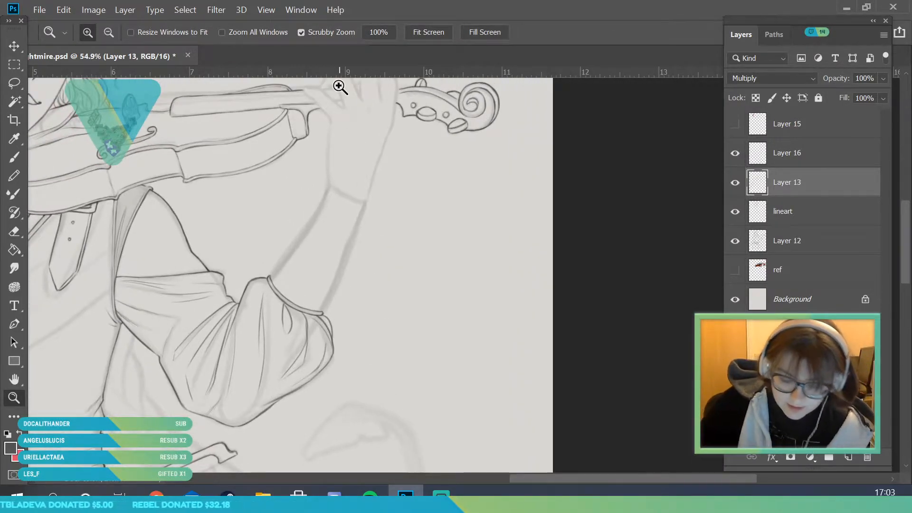
drag(348, 234, 386, 234)
mouse_move(329, 275)
mouse_down()
mouse_move(326, 285)
mouse_move(110, 212)
mouse_up()
key(b)
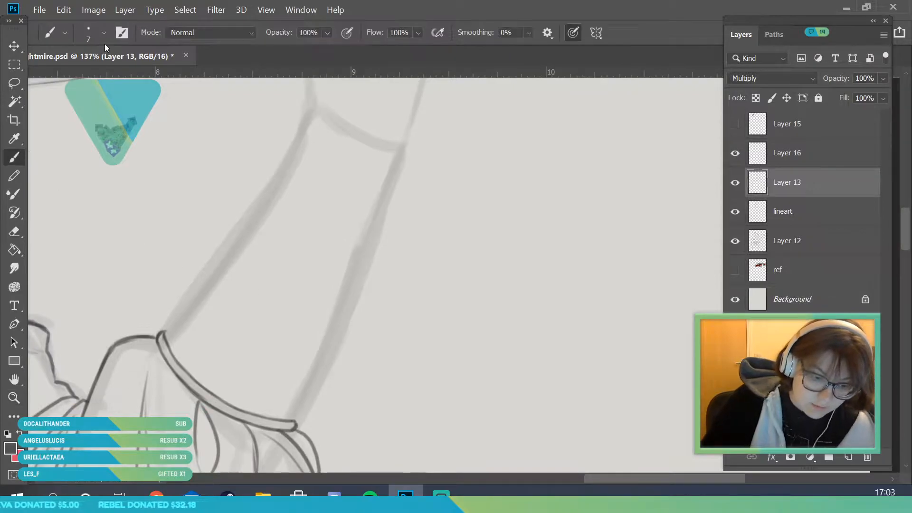
drag(165, 331, 250, 225)
drag(218, 264, 264, 204)
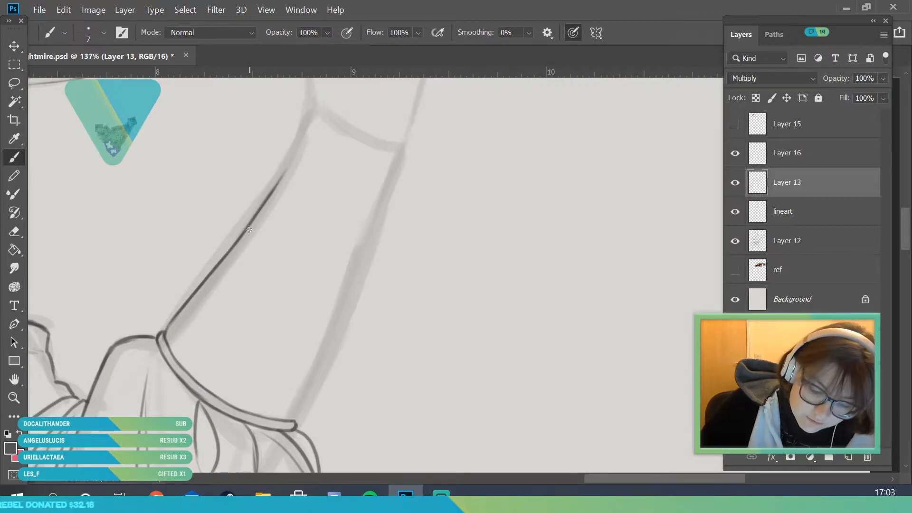
drag(272, 188, 310, 110)
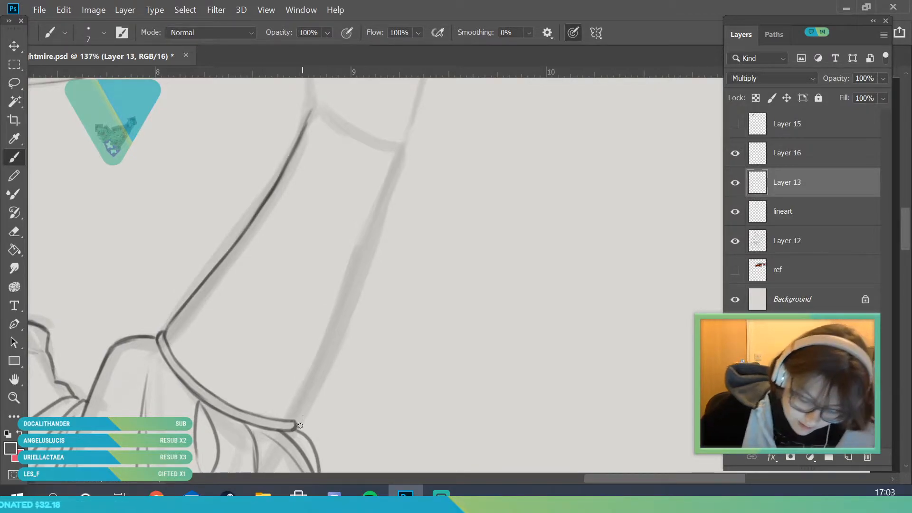
drag(310, 388, 358, 281)
drag(334, 333, 400, 153)
- Ink a narrow curved band across the wrist, with two parallel edges and rounded ends joining the forearm lines
key(z)
drag(230, 274, 124, 271)
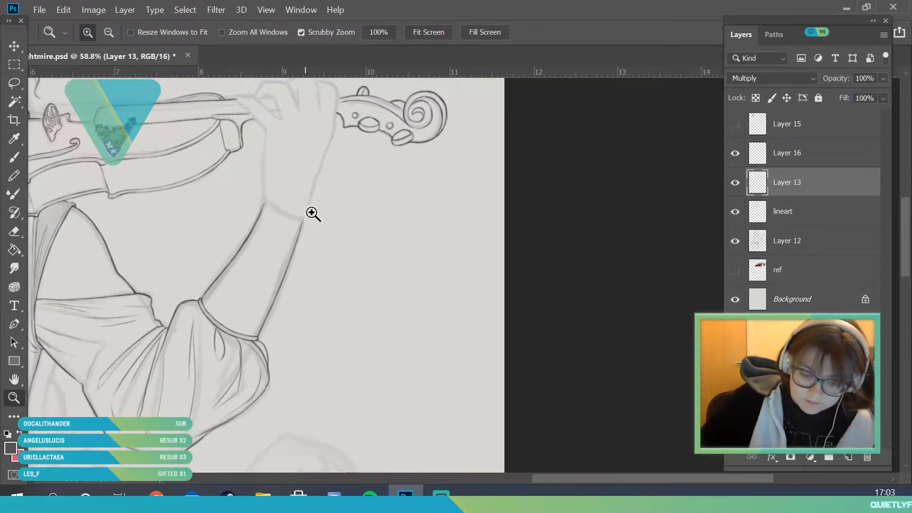
drag(305, 197, 423, 195)
drag(160, 195, 187, 197)
mouse_move(306, 205)
mouse_down()
mouse_move(273, 194)
mouse_move(320, 262)
mouse_move(333, 264)
mouse_up()
key(b)
mouse_move(225, 260)
mouse_down()
mouse_move(233, 217)
mouse_move(271, 268)
mouse_move(346, 309)
mouse_move(417, 328)
mouse_up()
mouse_move(236, 219)
mouse_down()
mouse_move(337, 283)
mouse_move(426, 305)
mouse_move(435, 320)
mouse_move(402, 409)
mouse_up()
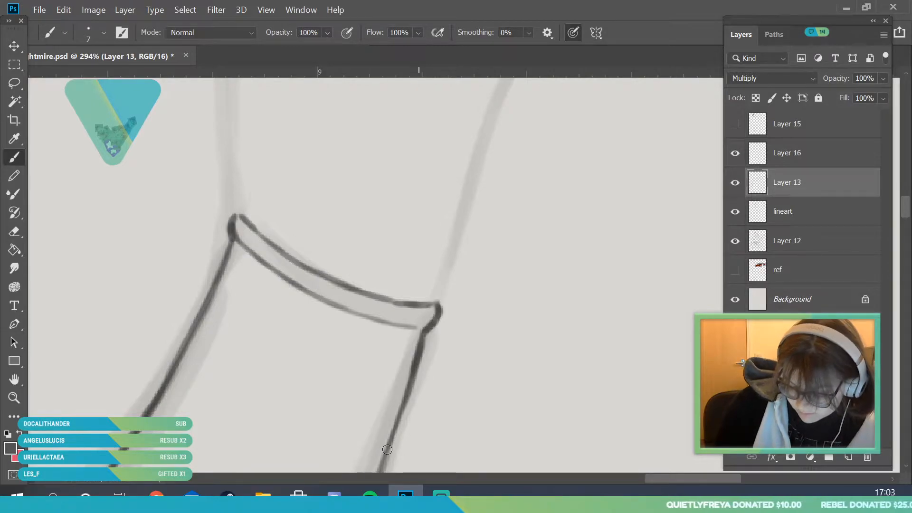
- Ink the thumb resting on the violin neck, from its tip along both sides and down to its base
click(16, 397)
drag(339, 232, 254, 435)
drag(351, 179, 376, 280)
drag(362, 151, 382, 304)
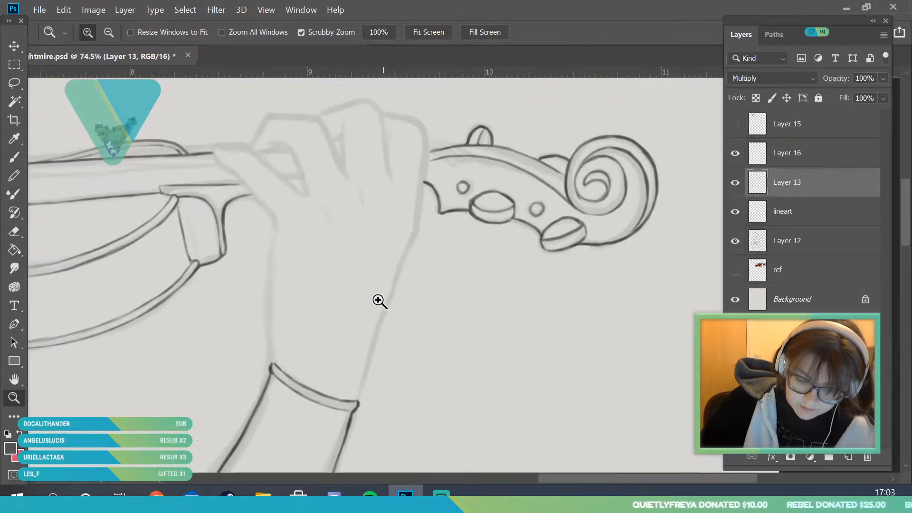
drag(274, 192, 283, 242)
drag(528, 295, 518, 349)
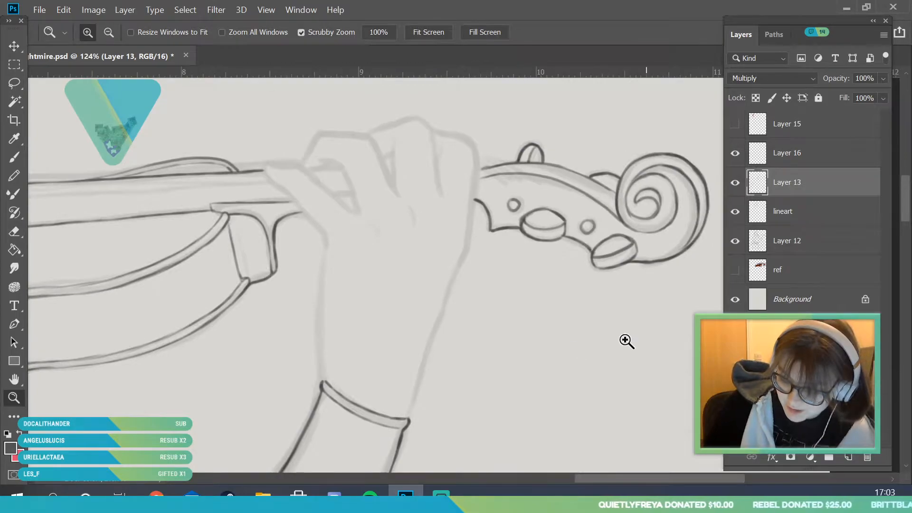
drag(513, 315, 517, 384)
drag(312, 136, 322, 145)
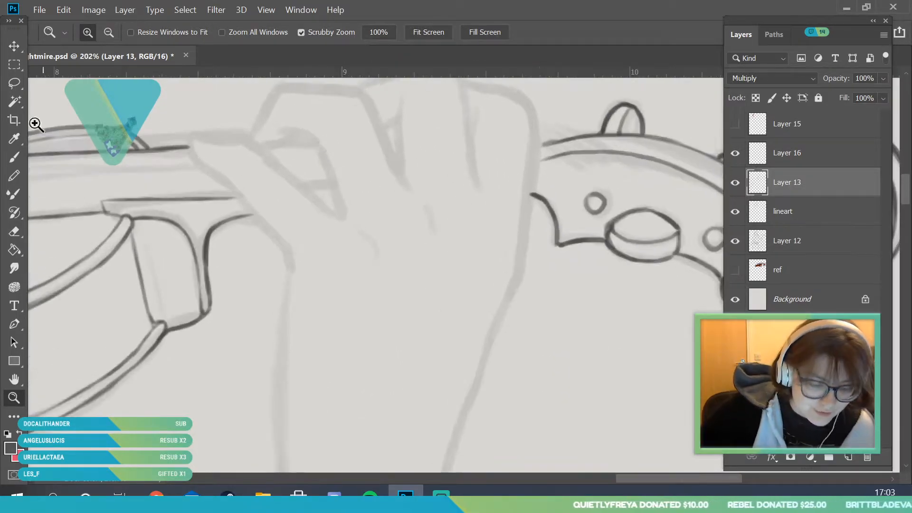
click(23, 156)
mouse_move(190, 140)
mouse_down()
mouse_move(270, 223)
mouse_move(292, 274)
mouse_up()
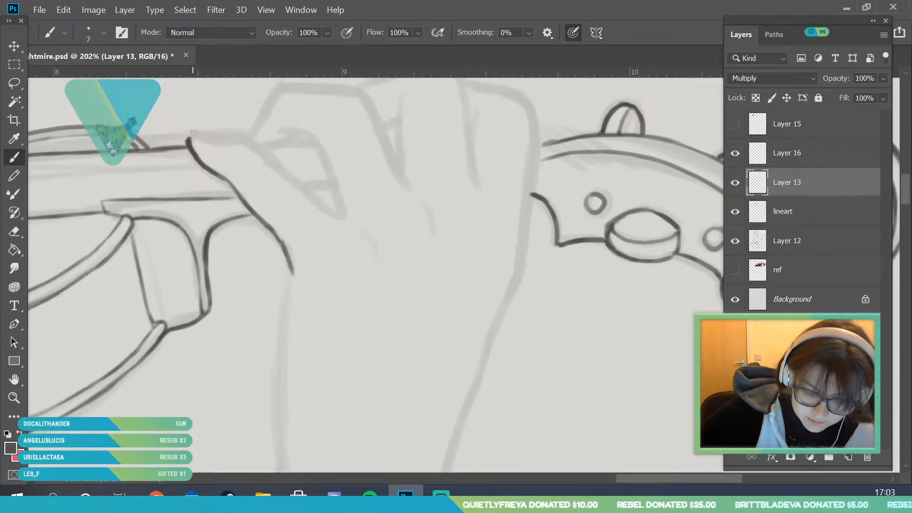
mouse_move(190, 137)
mouse_down()
mouse_move(252, 144)
mouse_move(308, 195)
mouse_up()
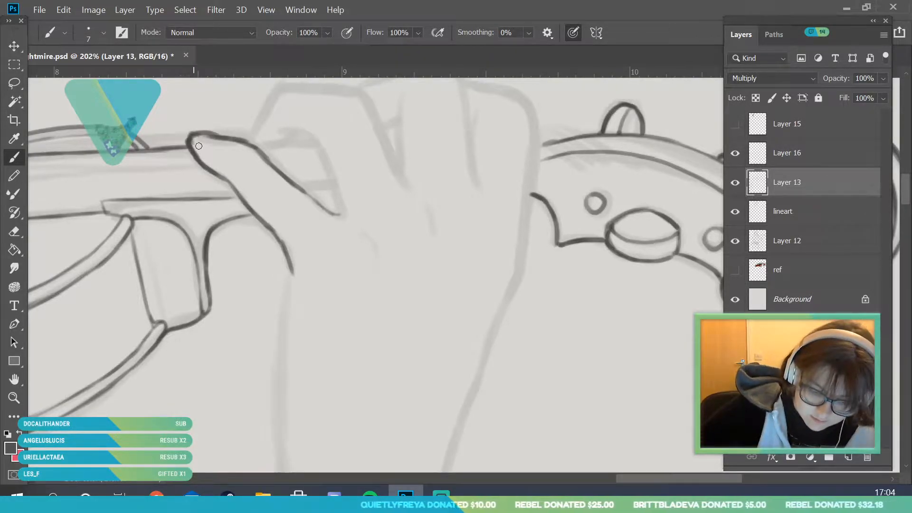
- Ink both sides of the hand from the wristband up to the thumb base and the outermost knuckle
click(15, 398)
drag(266, 220, 209, 233)
drag(300, 248, 354, 240)
click(14, 157)
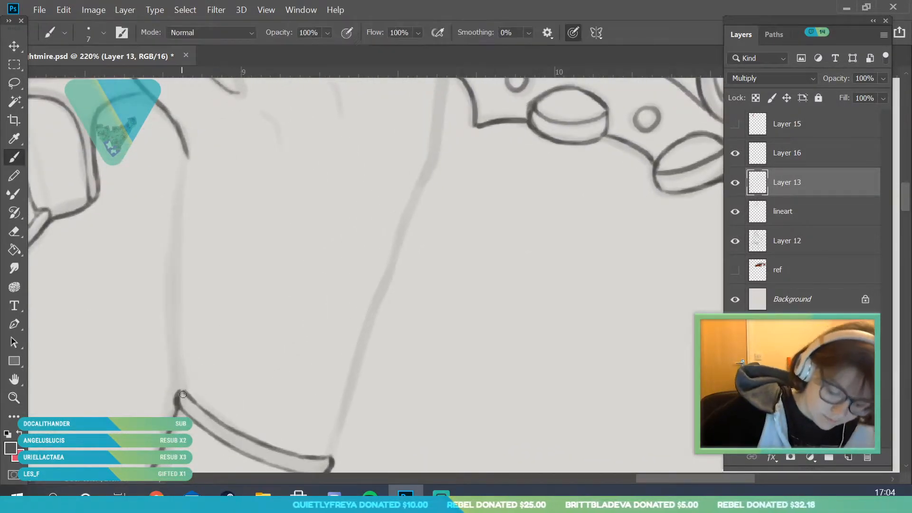
drag(182, 394, 180, 199)
drag(180, 291, 187, 159)
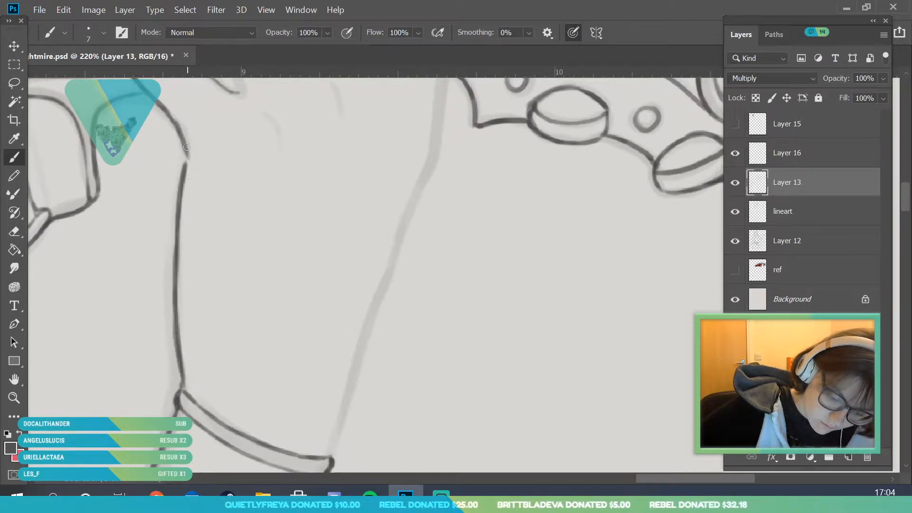
drag(330, 451, 439, 140)
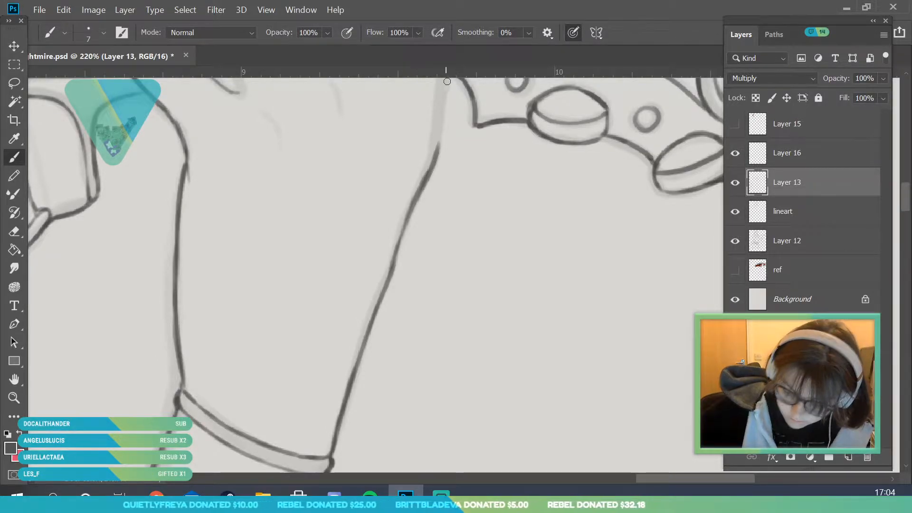
key(space)
drag(299, 204, 340, 320)
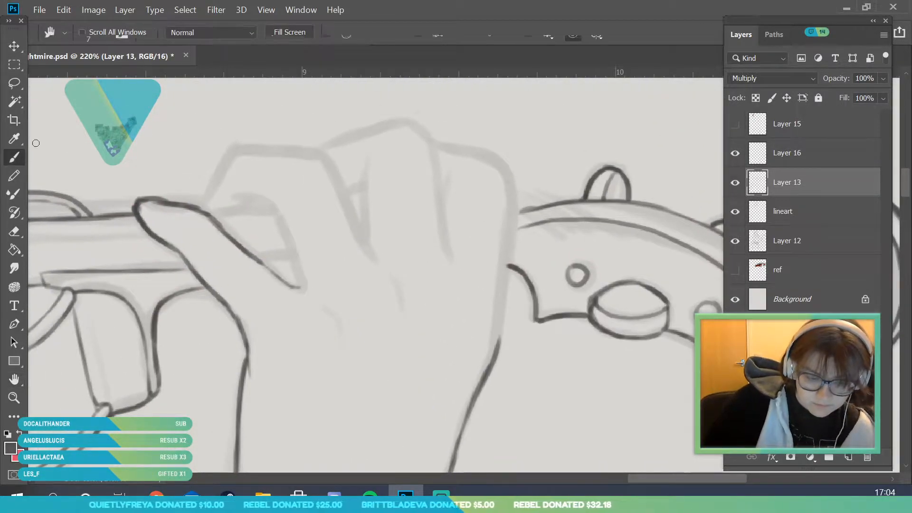
mouse_move(496, 160)
mouse_down()
mouse_move(514, 193)
mouse_move(496, 330)
mouse_move(471, 389)
mouse_up()
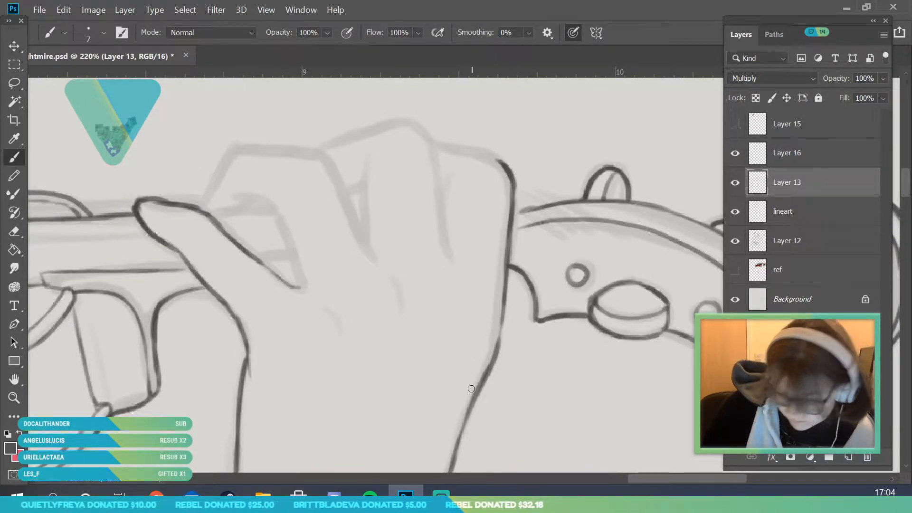
- Ink the bent finger nearest the thumb, with its outer knuckle contour and the inner edge of the gap beside the thumb
mouse_move(199, 205)
mouse_down()
mouse_move(241, 148)
mouse_move(226, 159)
mouse_up()
mouse_move(279, 150)
mouse_down()
mouse_move(311, 151)
mouse_move(340, 189)
mouse_move(332, 163)
mouse_move(381, 265)
mouse_up()
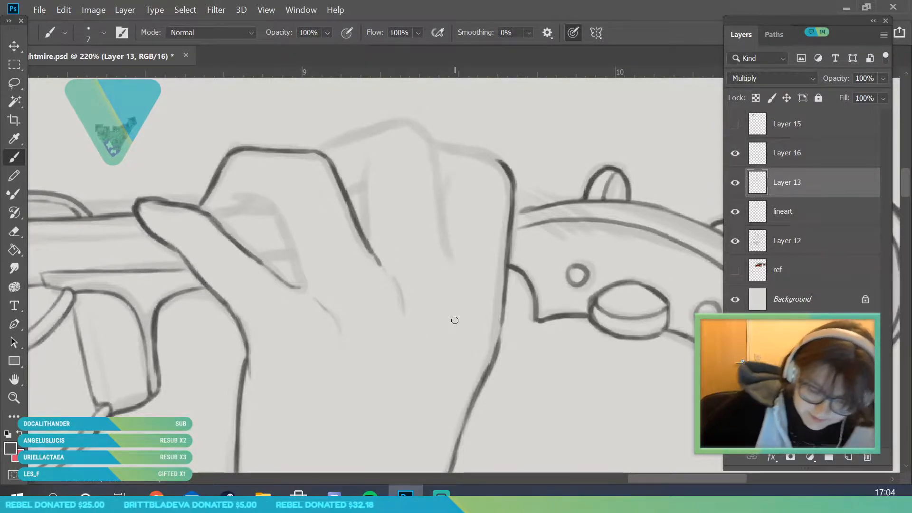
mouse_move(205, 215)
mouse_down()
mouse_move(266, 198)
mouse_move(285, 208)
mouse_move(297, 257)
mouse_up()
mouse_move(284, 220)
mouse_down()
mouse_move(298, 263)
mouse_move(292, 286)
mouse_up()
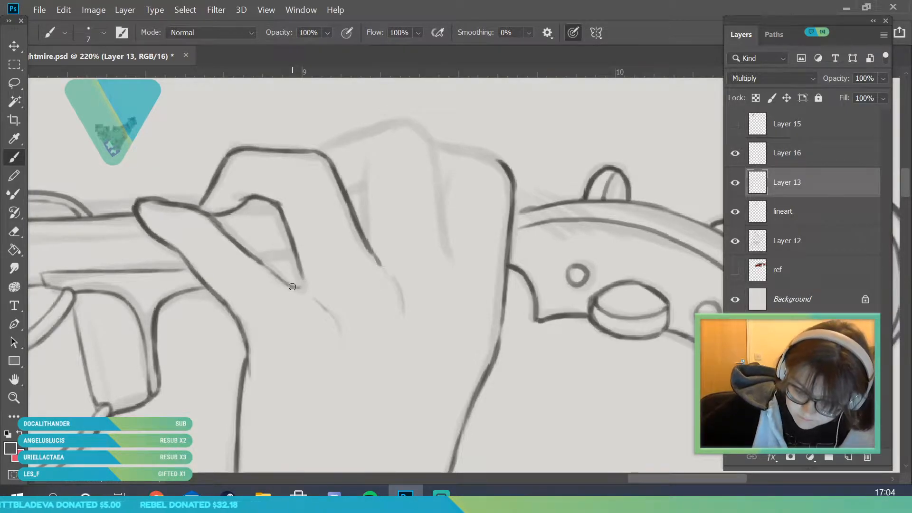
- Ink the remaining curled fingers, including their knuckle tops and the creases separating them
mouse_move(377, 261)
mouse_down()
mouse_move(365, 202)
mouse_move(363, 183)
mouse_up()
mouse_move(317, 153)
mouse_down()
mouse_move(401, 120)
mouse_move(433, 147)
mouse_move(451, 259)
mouse_up()
drag(444, 226, 450, 172)
drag(427, 140, 489, 158)
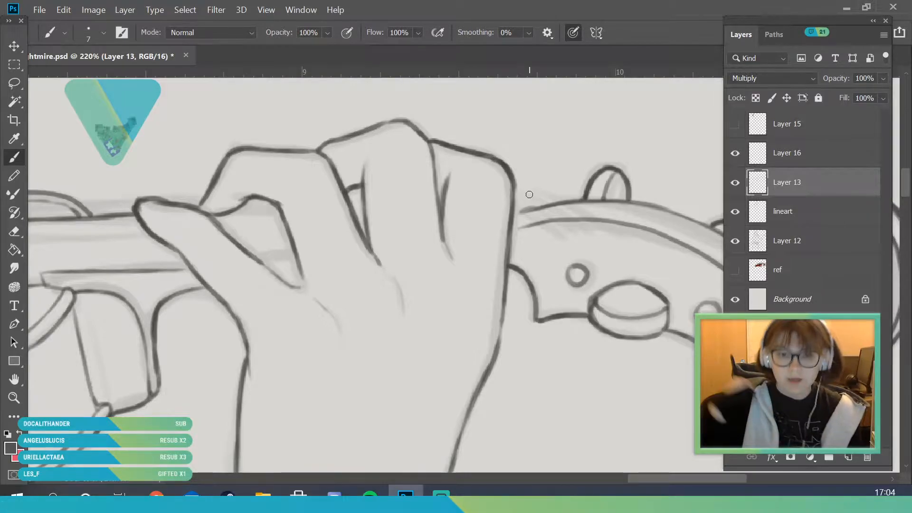
- Ink short lines of the violin neck across the gap between the thumb and the first finger
key(z)
drag(386, 218, 318, 343)
scroll(342, 246, up, 8)
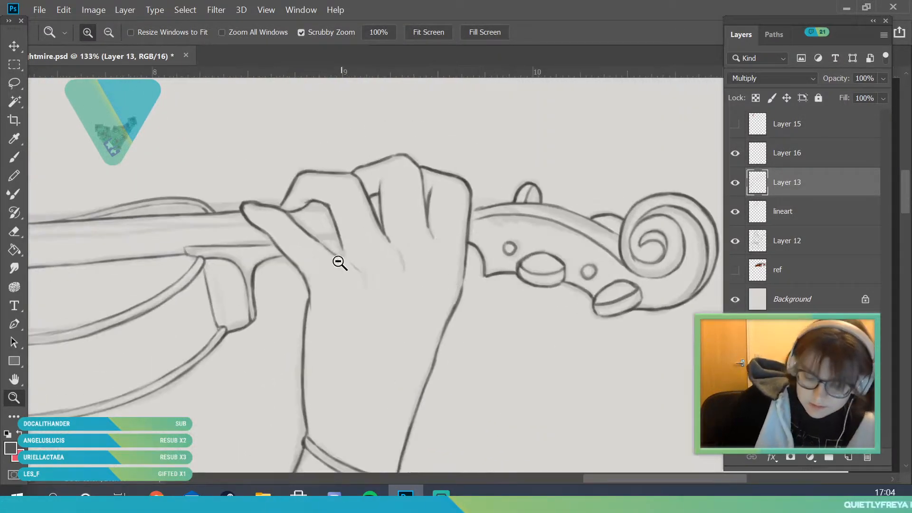
key(b)
drag(173, 246, 153, 246)
drag(285, 234, 340, 236)
mouse_move(281, 156)
mouse_down()
mouse_move(227, 158)
mouse_move(313, 156)
mouse_up()
drag(299, 257, 350, 258)
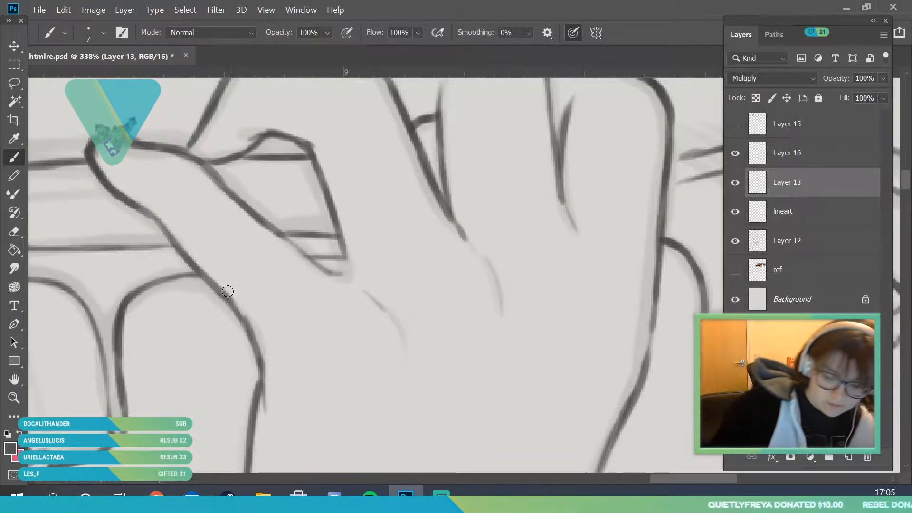
- Examine the whole figure's line art against the remaining sketch of the waist, belts and tail
key(z)
scroll(291, 370, down, 8)
scroll(397, 359, up, 2)
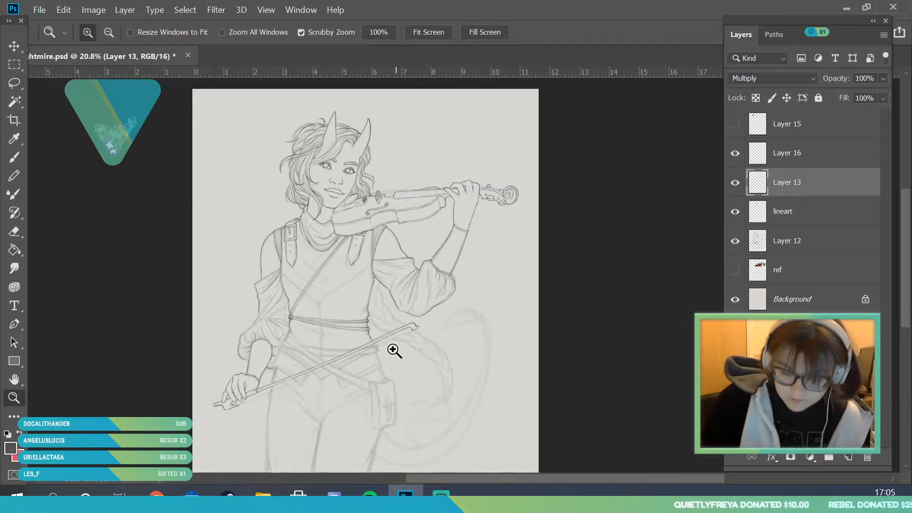
scroll(346, 261, up, 3)
scroll(389, 289, down, 6)
scroll(512, 329, up, 2)
scroll(514, 403, down, 1)
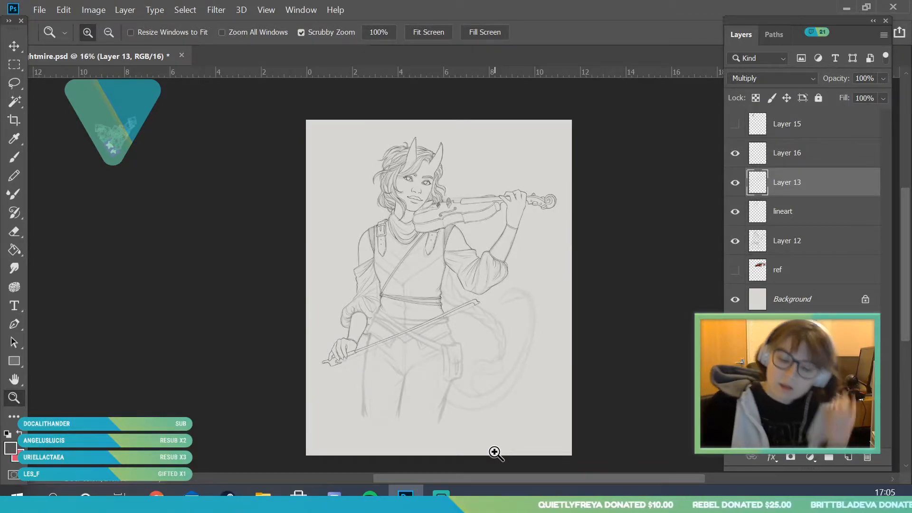
scroll(498, 280, up, 2)
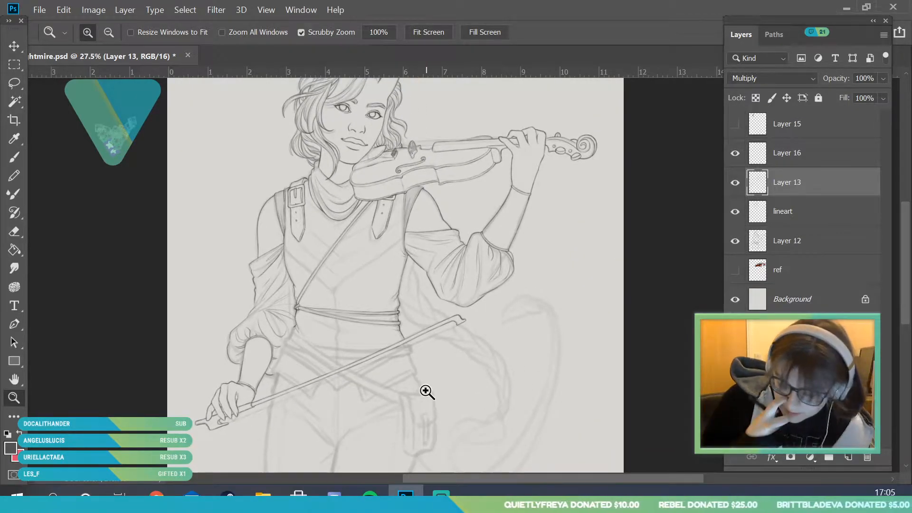
scroll(454, 371, down, 2)
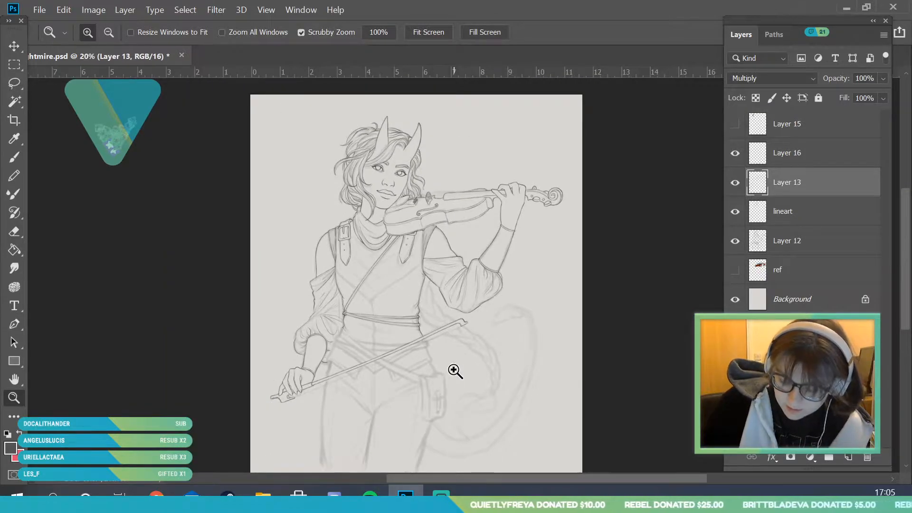
scroll(450, 420, up, 2)
- Toggle the visibility of Layer 13 and Layer 16 to compare their contents, and make Layer 16 the active layer
click(734, 182)
click(735, 183)
click(735, 153)
click(734, 153)
click(735, 153)
click(781, 156)
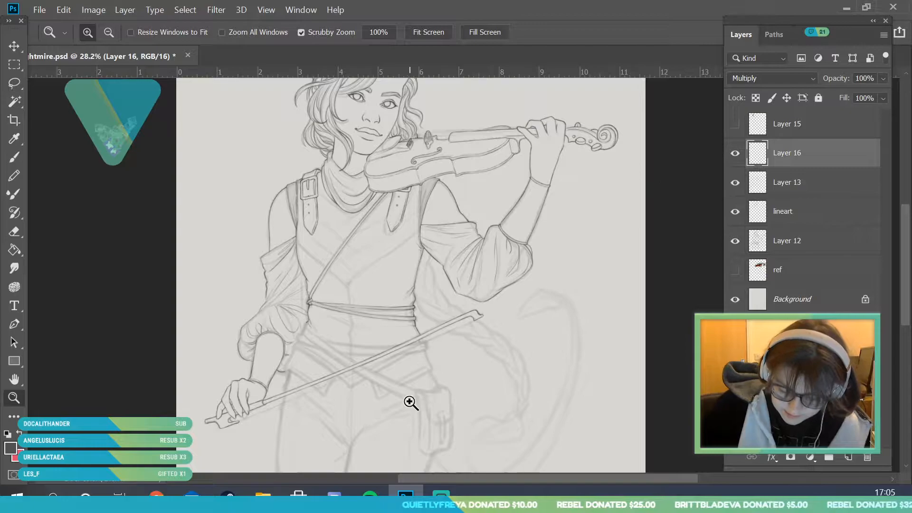
- Ink the upper part of the diagonal hip belt on Layer 16, with its short end at the waist and two long edges
scroll(432, 405, up, 2)
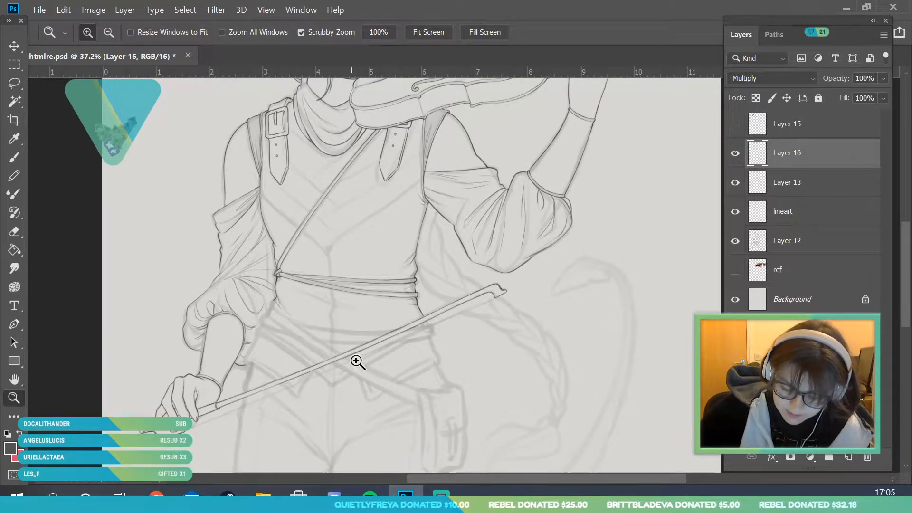
scroll(370, 365, down, 2)
scroll(411, 384, up, 6)
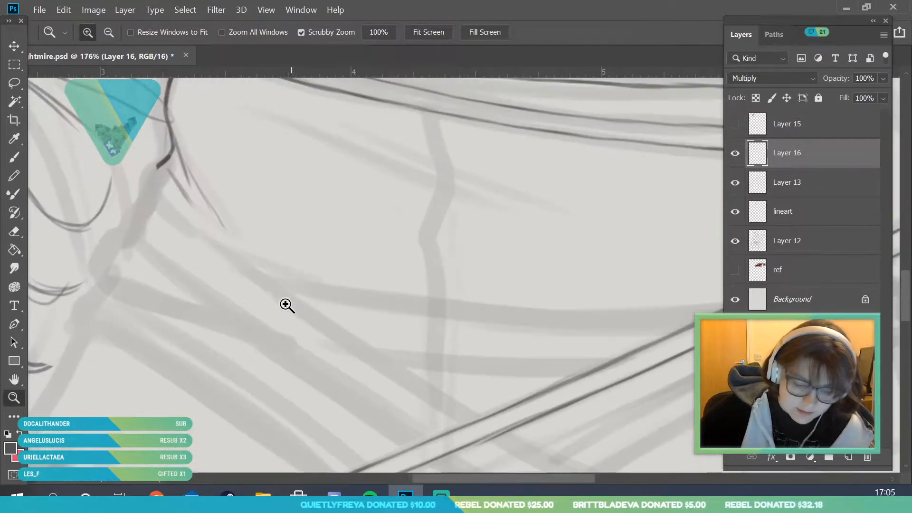
click(15, 157)
click(143, 184)
drag(140, 205, 124, 231)
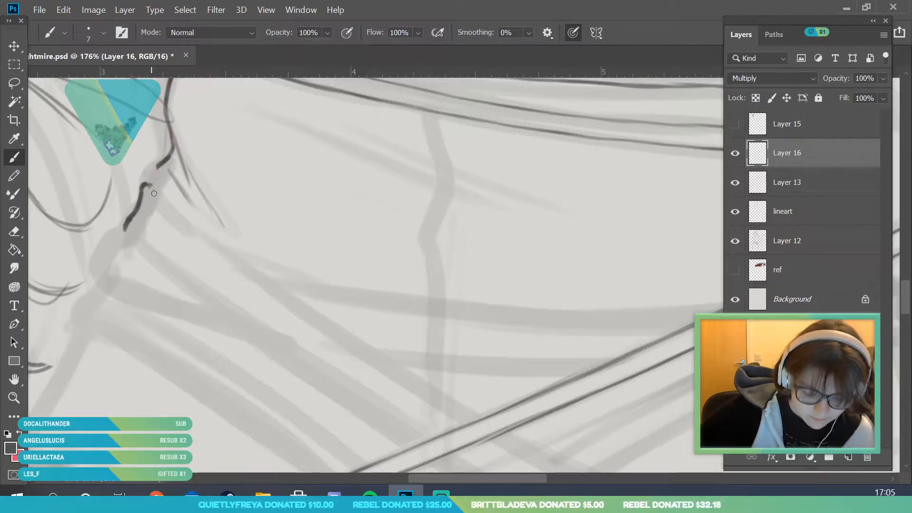
drag(148, 189, 187, 226)
drag(225, 255, 306, 314)
drag(127, 233, 273, 348)
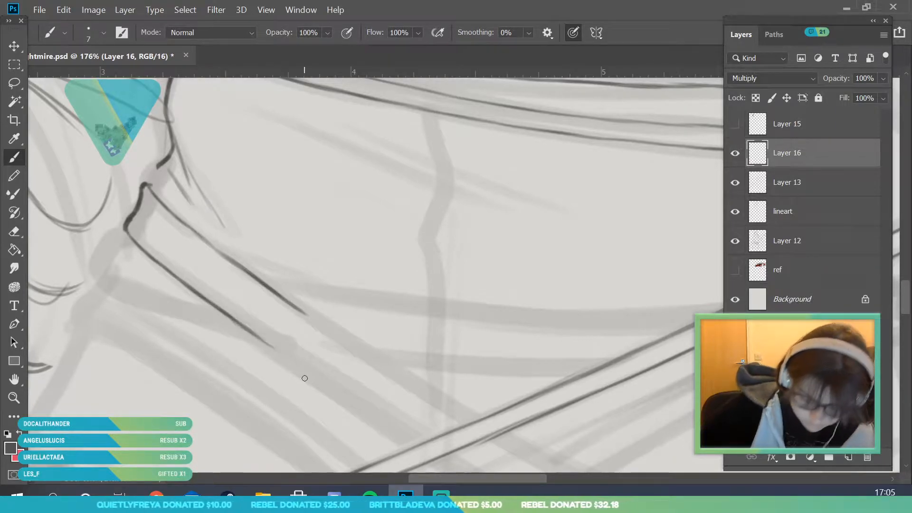
- Thicken the belt's upper edge and extend it slightly down along the sketch
key(z)
drag(252, 396, 265, 413)
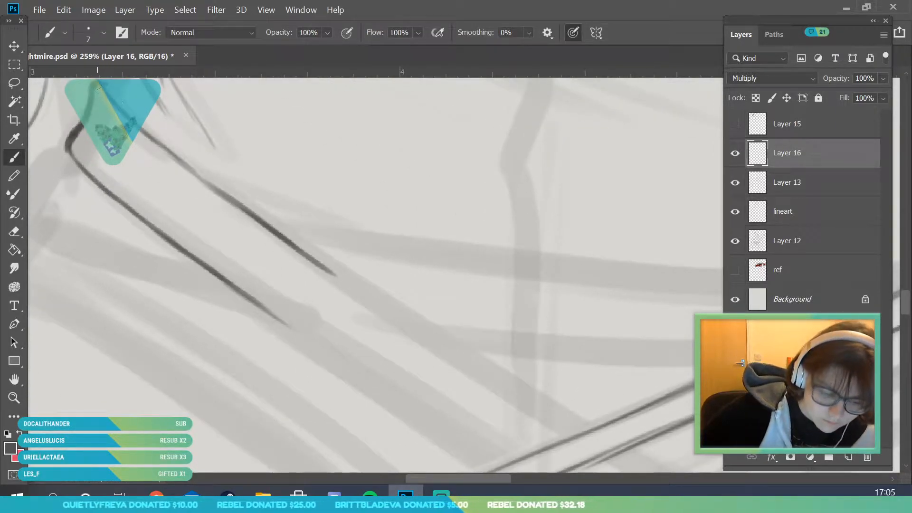
drag(167, 158, 305, 261)
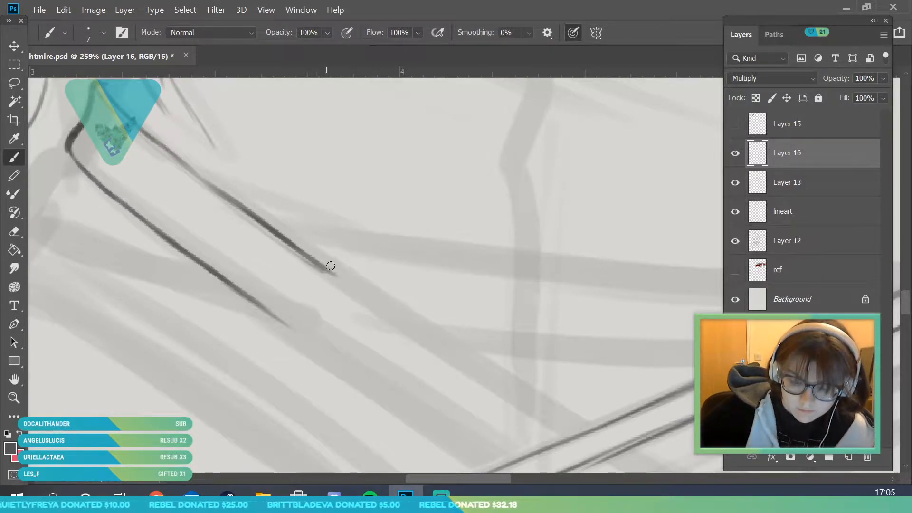
drag(318, 263, 336, 273)
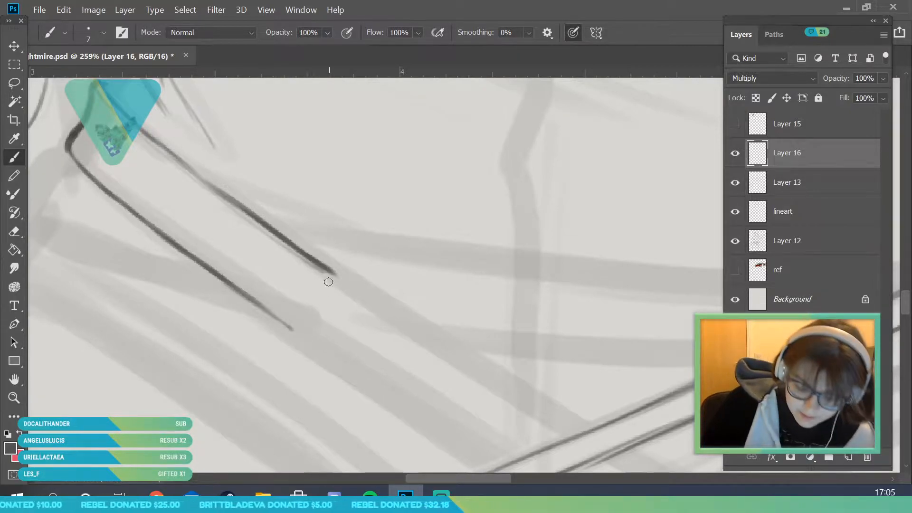
- Ink a rounded rectangular piece across the belt at the lower end of its inked edges
mouse_move(295, 337)
mouse_down()
mouse_move(330, 281)
mouse_move(347, 272)
mouse_up()
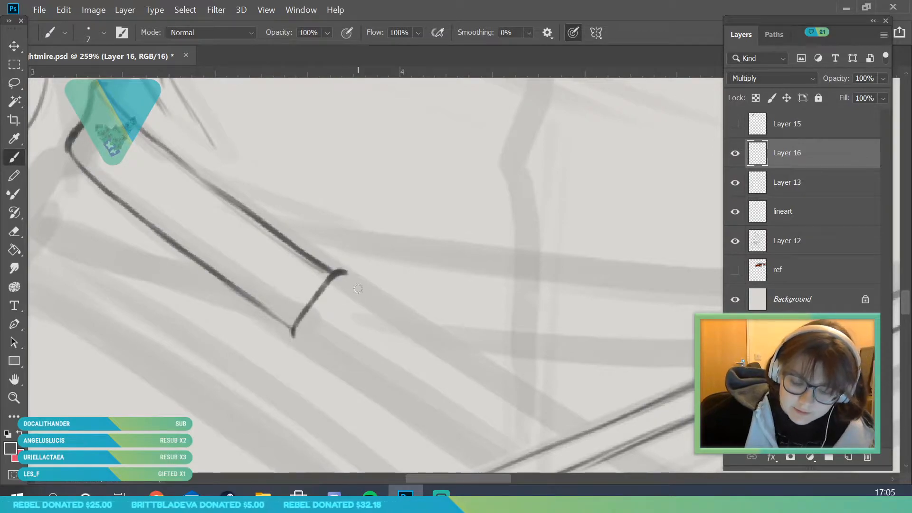
drag(295, 336, 387, 404)
mouse_move(360, 276)
mouse_down()
mouse_move(344, 273)
mouse_move(433, 330)
mouse_up()
mouse_move(369, 394)
mouse_down()
mouse_move(397, 397)
mouse_move(433, 332)
mouse_up()
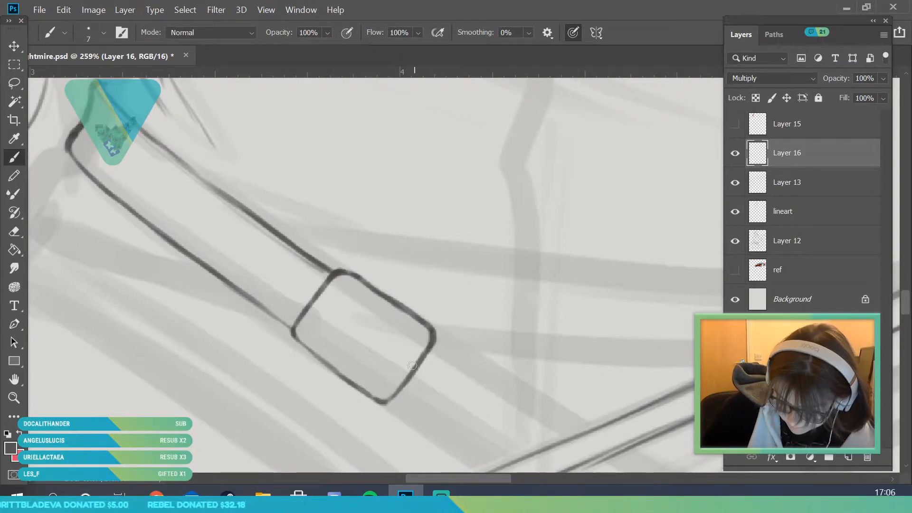
- Ink the buckle's inner frame and its prong inside the rounded rectangular outline on the diagonal belt
mouse_move(318, 312)
mouse_down()
mouse_move(337, 319)
mouse_move(320, 311)
mouse_move(326, 307)
mouse_move(367, 336)
mouse_up()
mouse_move(322, 310)
mouse_down()
mouse_move(317, 339)
mouse_move(381, 390)
mouse_up()
mouse_move(331, 308)
mouse_down()
mouse_move(358, 299)
mouse_move(414, 332)
mouse_up()
drag(376, 384, 416, 330)
click(400, 363)
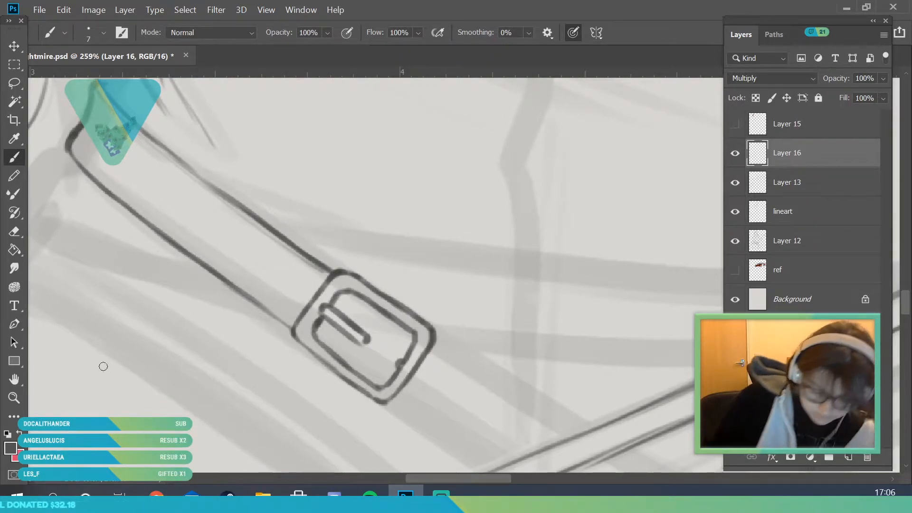
- Ink the curved strap end hanging below the buckle, with two long edges and a pointed tip
key(z)
drag(235, 270, 156, 273)
drag(296, 304, 351, 308)
drag(295, 365, 327, 364)
mouse_move(267, 325)
mouse_down()
mouse_move(142, 243)
mouse_move(266, 382)
mouse_up()
key(b)
drag(180, 181, 302, 334)
drag(261, 379, 301, 388)
mouse_move(289, 319)
mouse_down()
mouse_move(307, 346)
mouse_move(302, 390)
mouse_up()
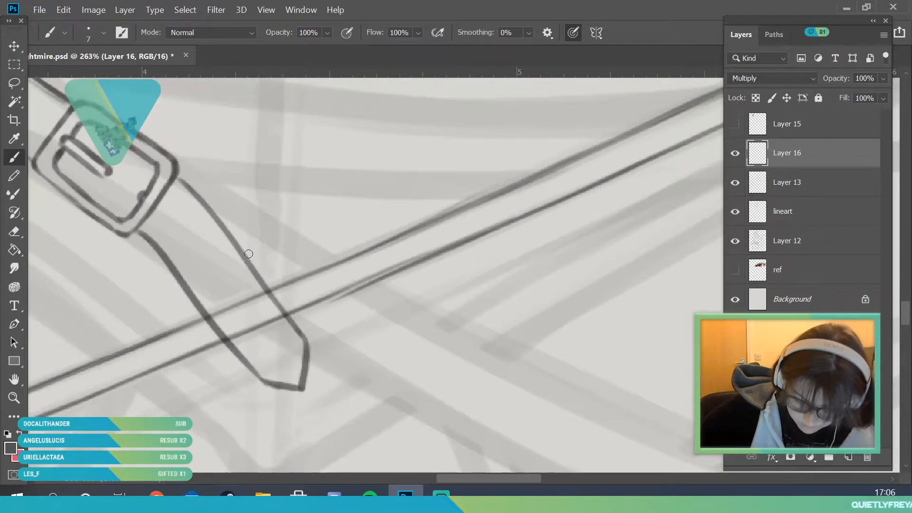
mouse_move(148, 168)
mouse_down()
mouse_move(182, 175)
mouse_move(177, 186)
mouse_move(295, 338)
mouse_move(293, 327)
mouse_move(299, 371)
mouse_up()
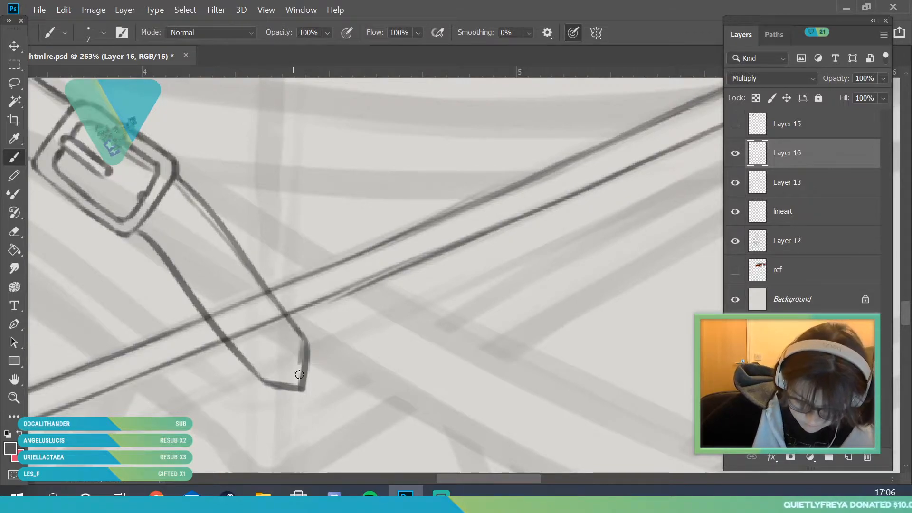
- Add two punch holes to the strap end and erase its lines where the violin bow passes over it
click(185, 233)
drag(215, 274, 217, 272)
key(e)
mouse_move(216, 337)
mouse_down()
mouse_move(237, 328)
mouse_move(222, 325)
mouse_up()
drag(194, 338, 212, 323)
mouse_move(266, 301)
mouse_down()
mouse_move(286, 292)
mouse_move(186, 463)
mouse_up()
- Ink both long edges of the diagonal belt from the bow down to the sketched pouch at the hip
key(z)
drag(337, 381, 352, 377)
click(21, 160)
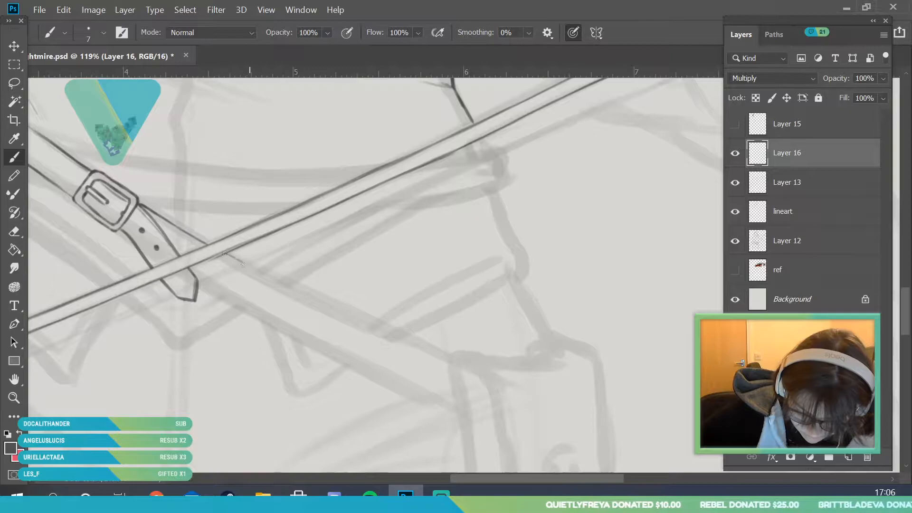
drag(309, 295, 439, 353)
drag(198, 282, 299, 335)
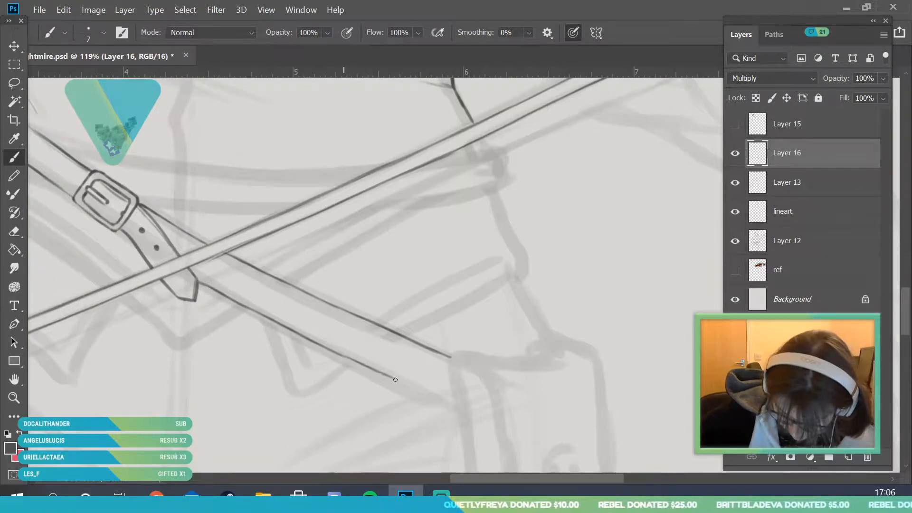
drag(400, 382, 467, 412)
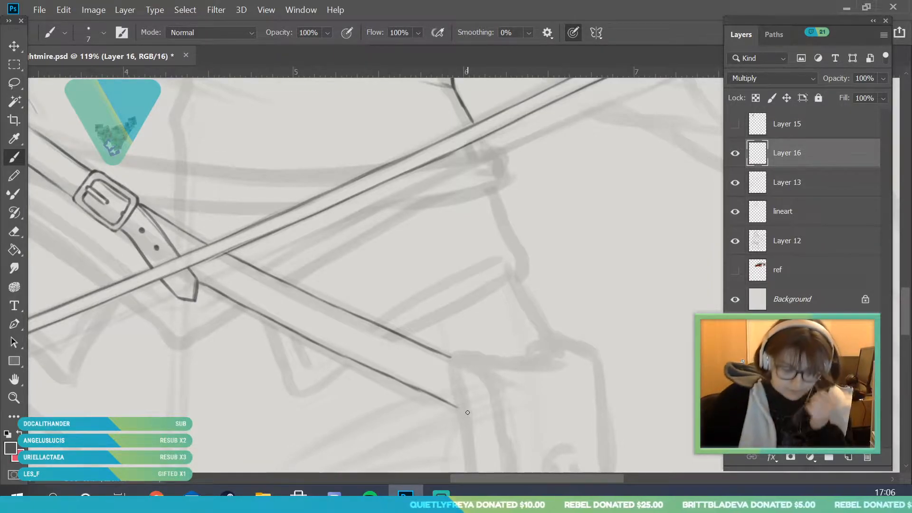
- Darken the diagonal belt's lower edge from the strap tip toward the middle of the belt
key(z)
drag(272, 275, 289, 365)
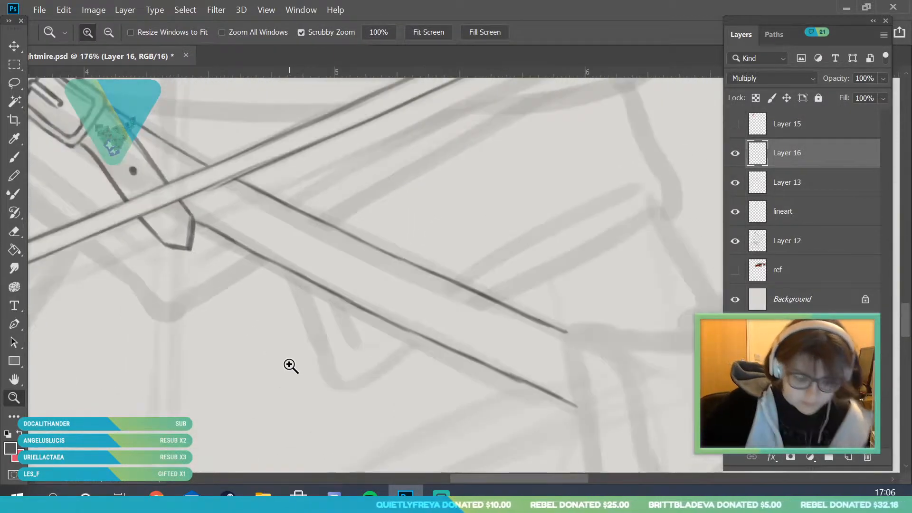
click(14, 231)
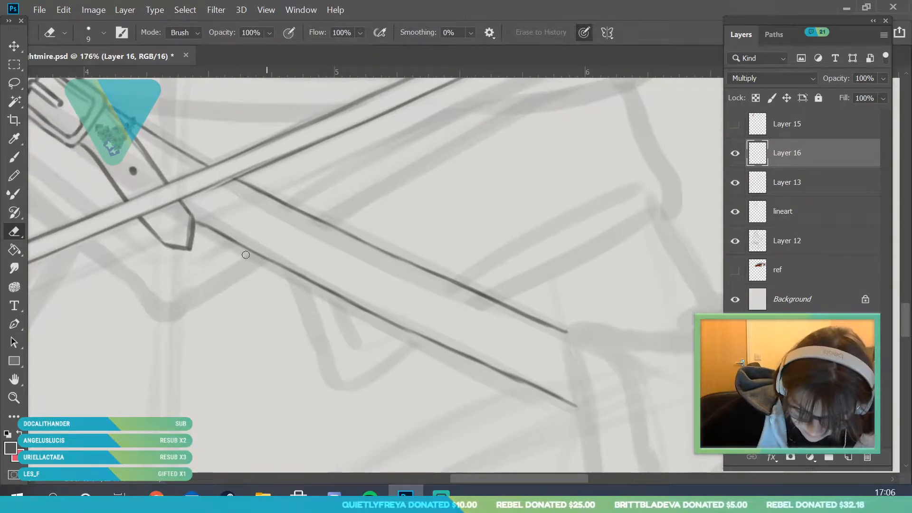
key(b)
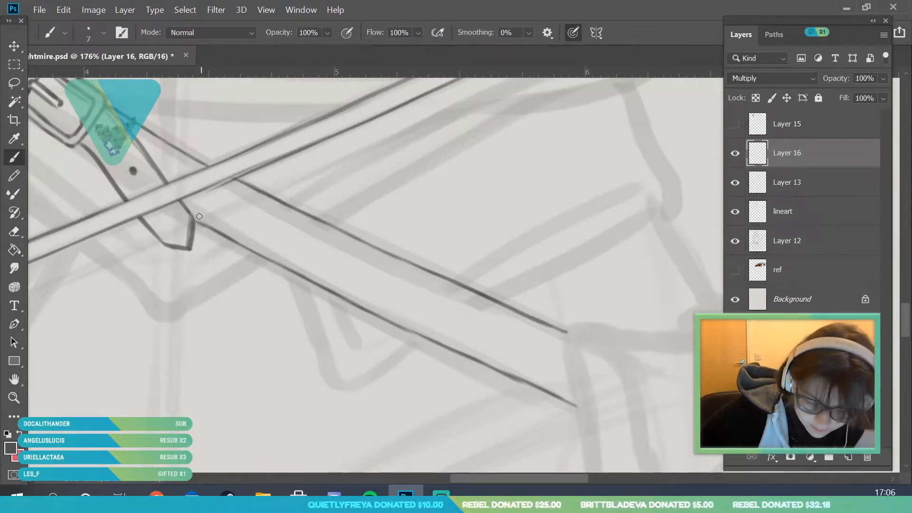
drag(252, 251, 379, 314)
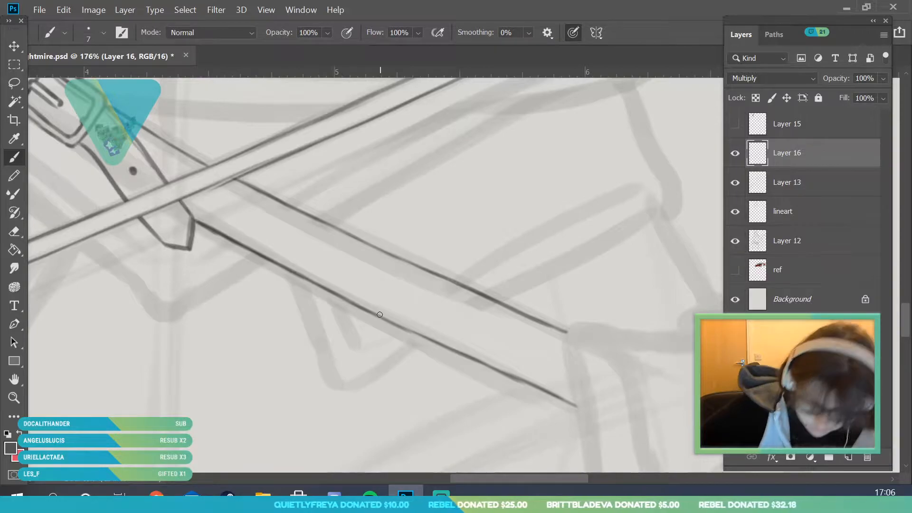
- Toggle the visibility of sketch Layer 12 to check the diagonal belt's line art
click(15, 399)
drag(292, 226, 221, 437)
drag(299, 132, 315, 208)
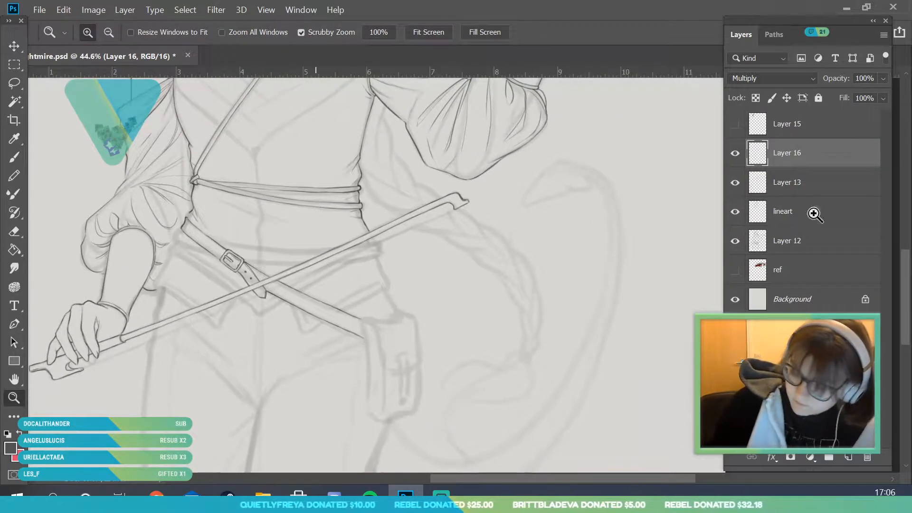
click(735, 240)
click(734, 242)
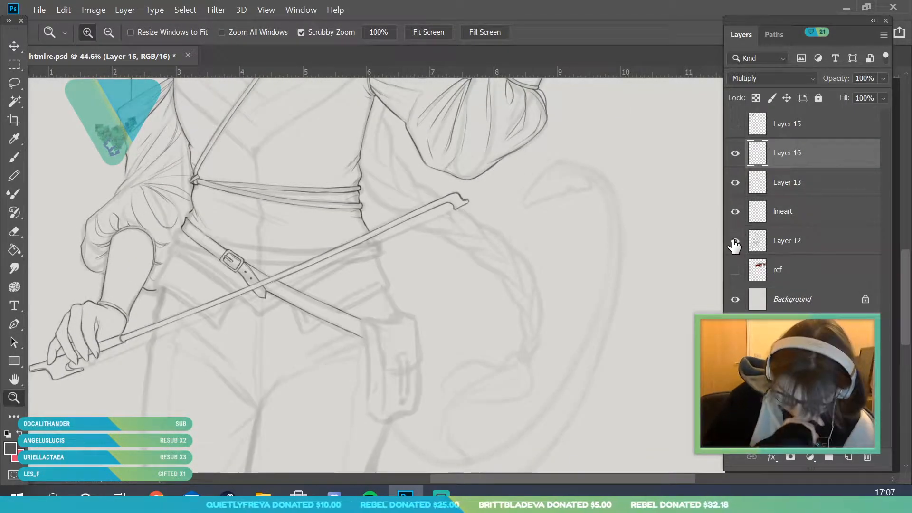
- Ink the second hip belt behind the buckled one, with its short end at the waist and both long edges reaching the bow
drag(218, 236, 251, 276)
click(15, 159)
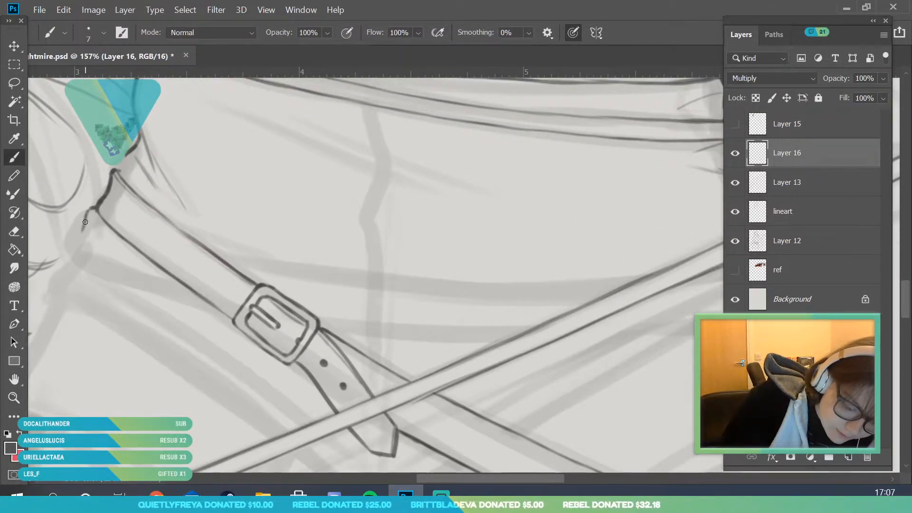
drag(73, 254, 167, 295)
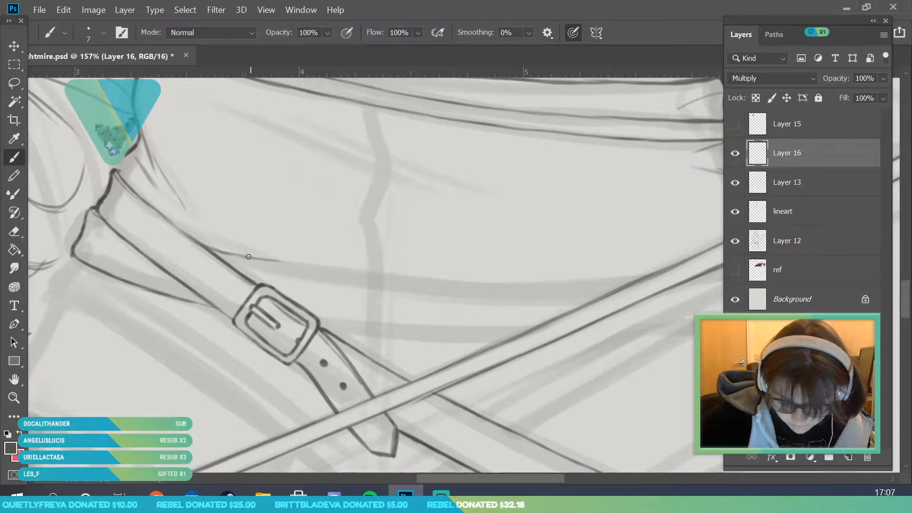
drag(328, 266, 614, 282)
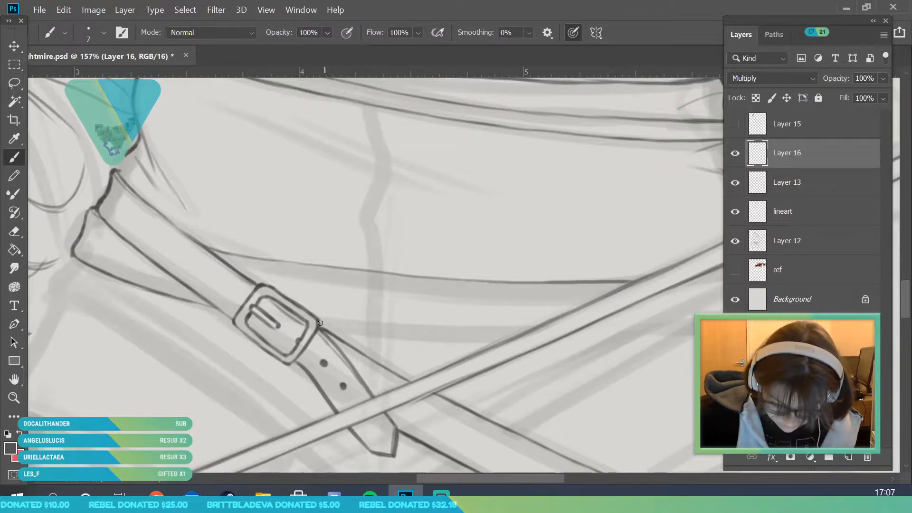
drag(376, 329, 509, 334)
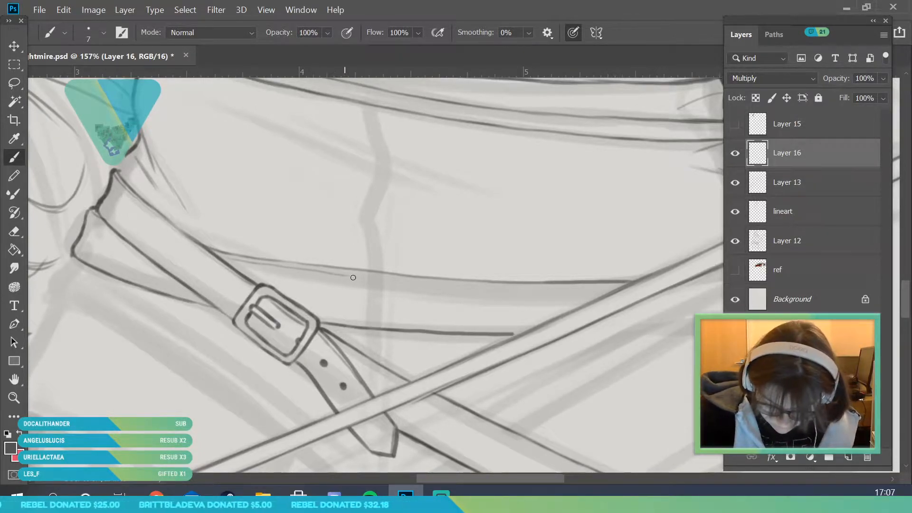
key(ctrl+z)
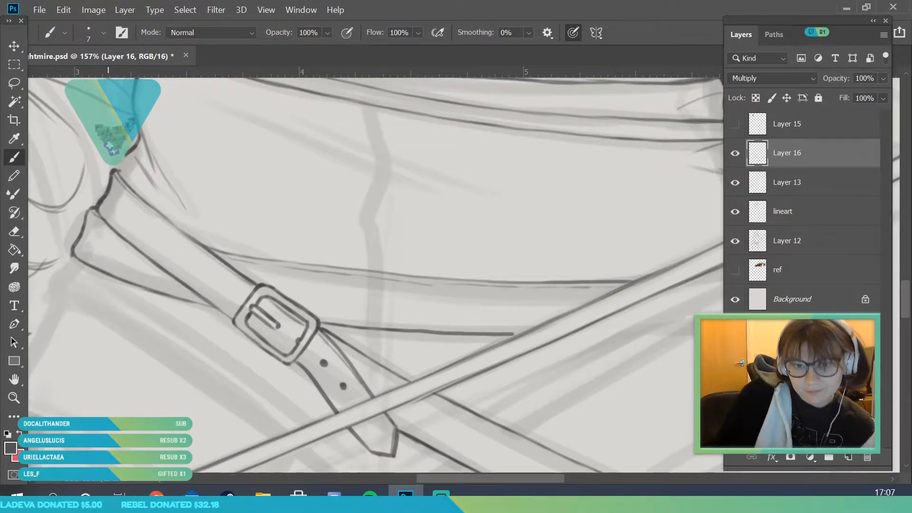
- Extend the second belt's lower edge so it meets the edge of the violin bow
click(14, 398)
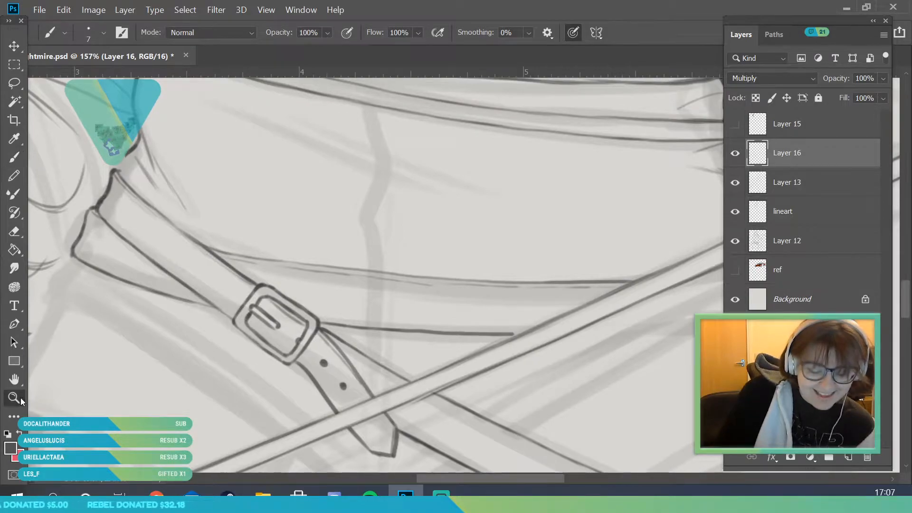
drag(255, 304, 209, 382)
drag(371, 313, 356, 375)
drag(354, 335, 387, 348)
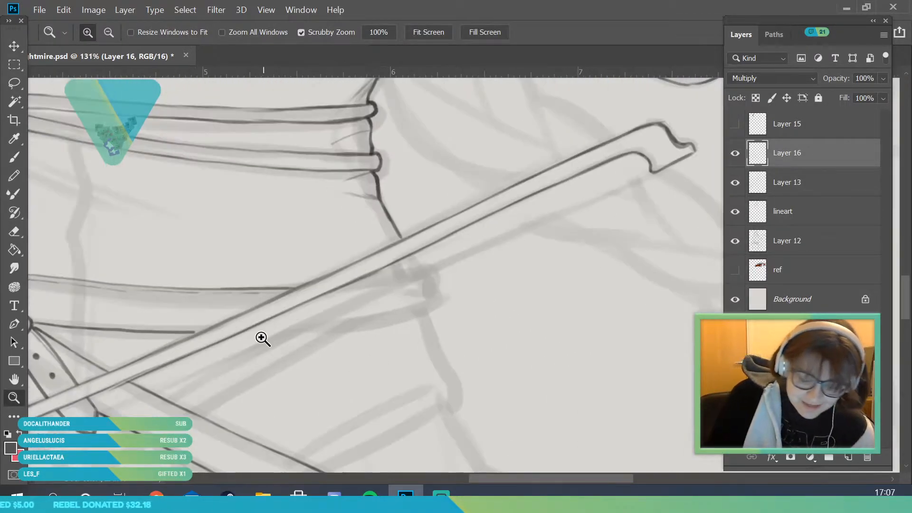
drag(257, 340, 280, 353)
drag(185, 399, 214, 406)
click(14, 158)
drag(131, 274, 163, 274)
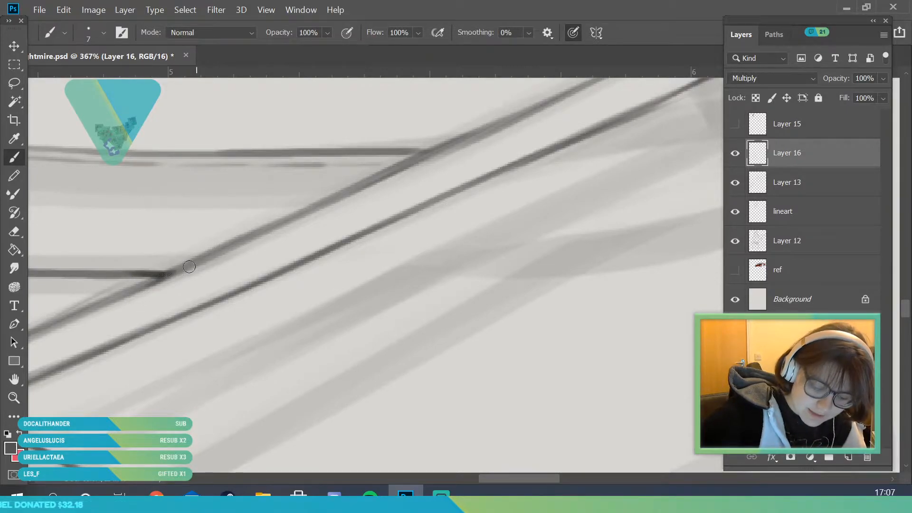
- Ink the second belt beyond the bow with its end wrapping around the hip, plus the hip contour below it
click(13, 402)
drag(199, 275, 138, 431)
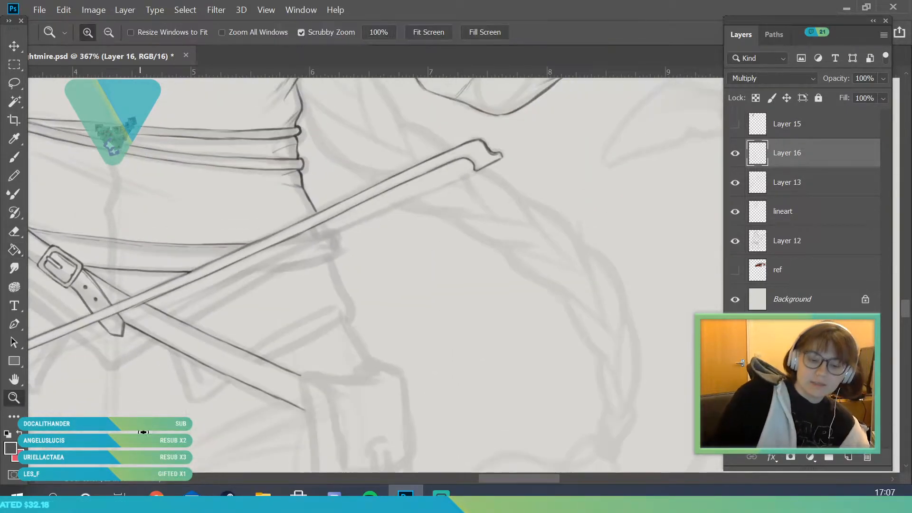
drag(271, 275, 301, 280)
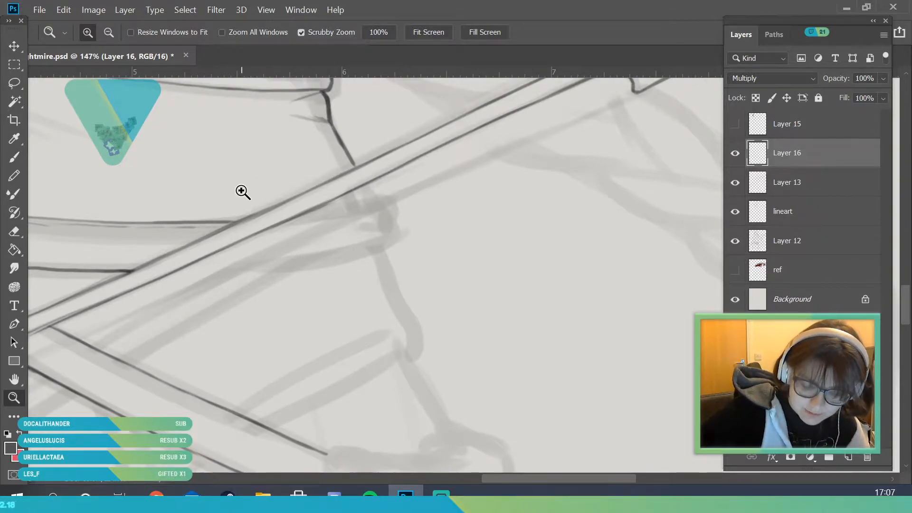
drag(240, 193, 134, 134)
drag(201, 194, 241, 217)
click(213, 223)
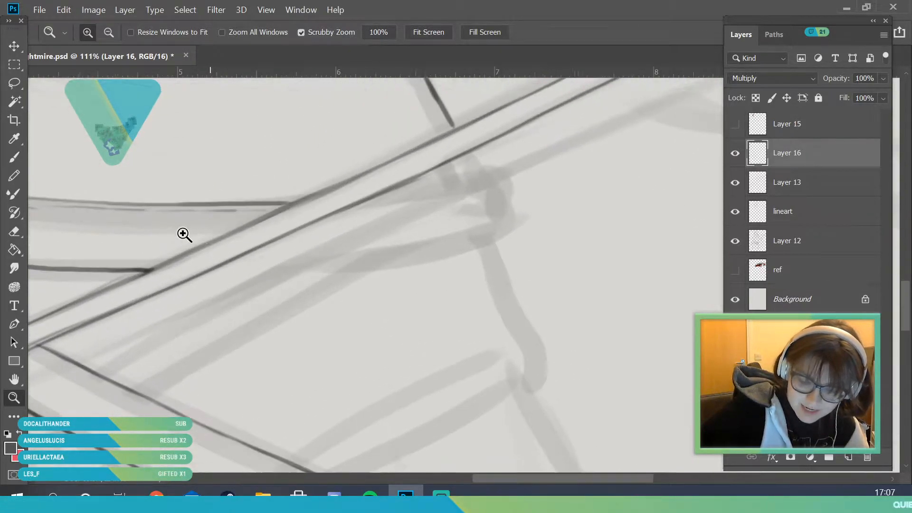
key(b)
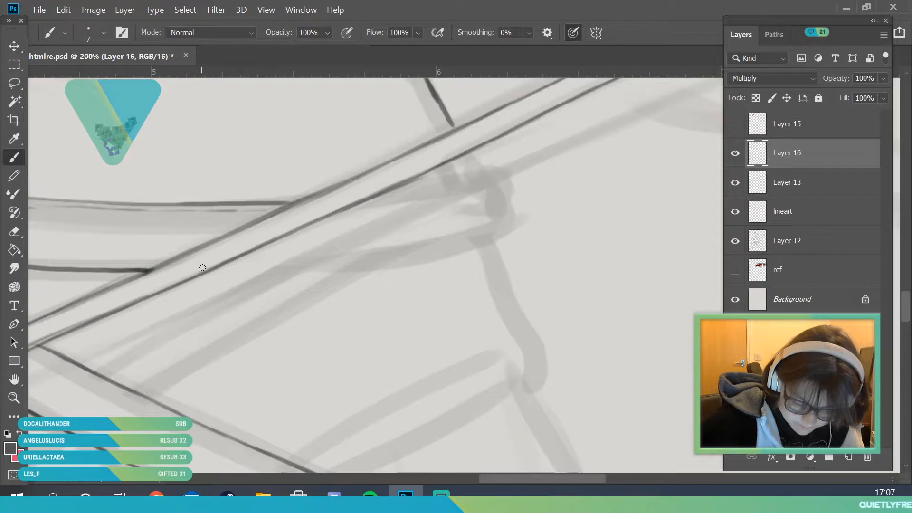
mouse_move(212, 270)
mouse_down()
mouse_move(475, 242)
mouse_move(416, 251)
mouse_move(460, 223)
mouse_up()
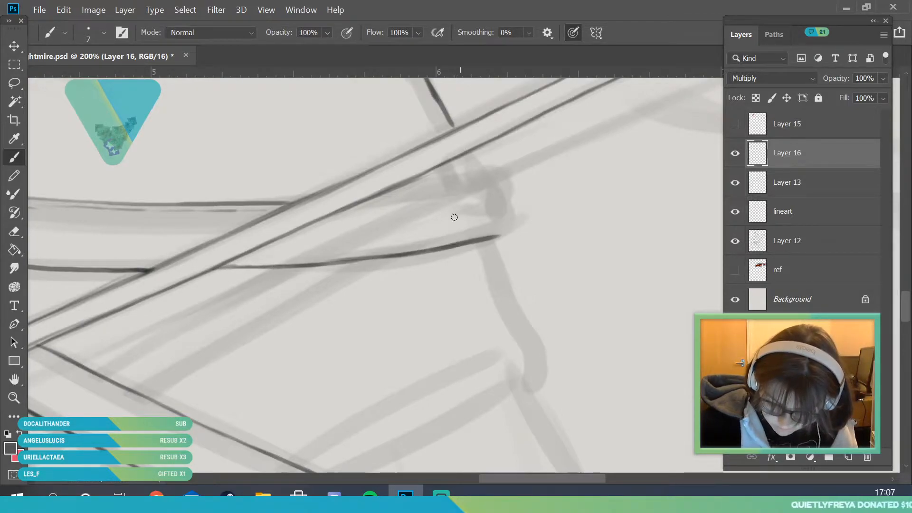
mouse_move(362, 202)
mouse_down()
mouse_move(503, 177)
mouse_move(509, 212)
mouse_move(496, 236)
mouse_up()
drag(349, 208, 475, 186)
drag(464, 152, 478, 186)
drag(494, 242, 547, 362)
- Examine the inked belts at different scales and toggle sketch Layer 12 to compare them with the sketch
key(z)
scroll(410, 338, down, 5)
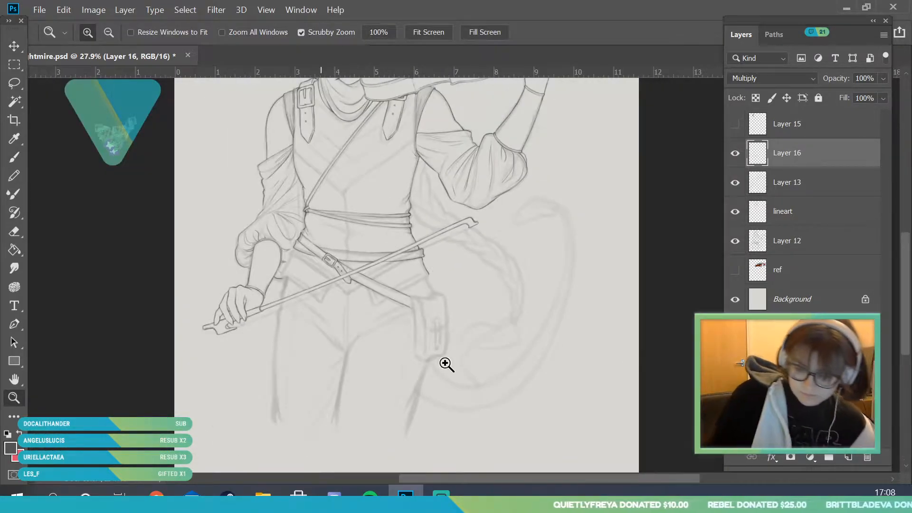
scroll(421, 304, up, 2)
scroll(408, 250, down, 1)
scroll(437, 266, up, 3)
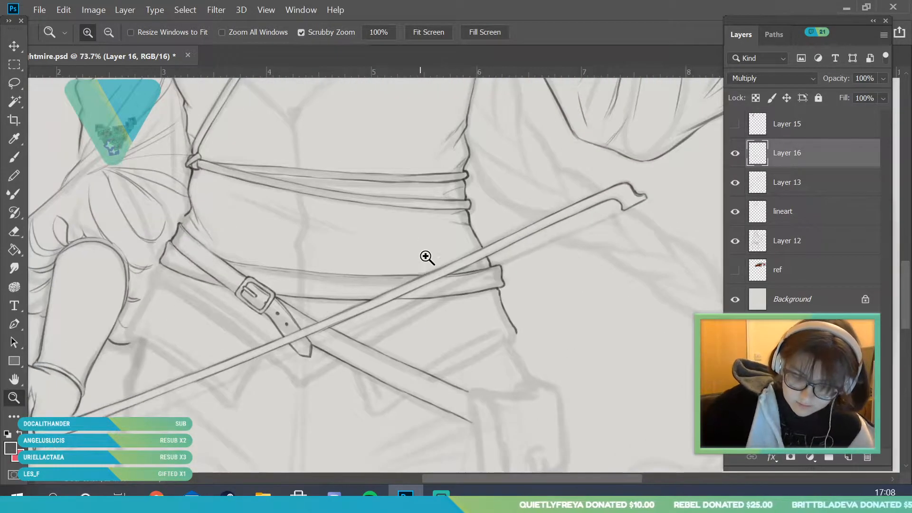
click(19, 157)
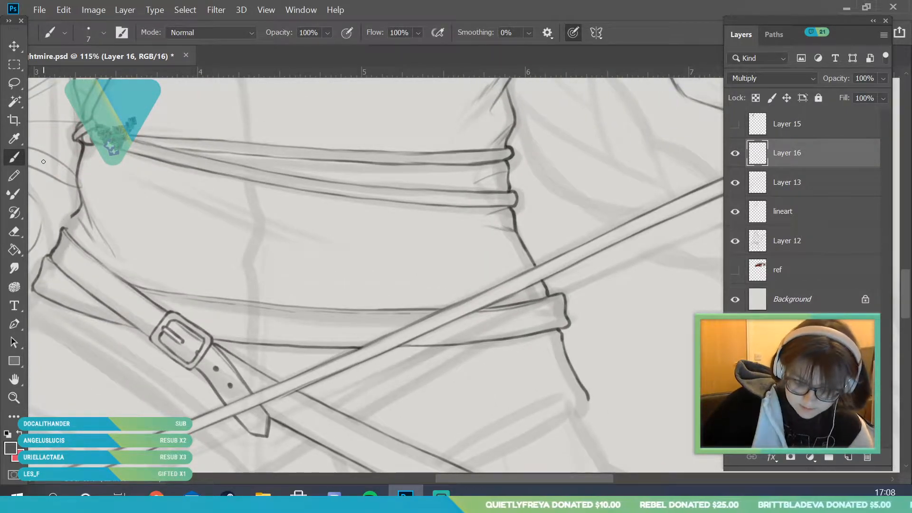
click(23, 402)
scroll(301, 321, down, 2)
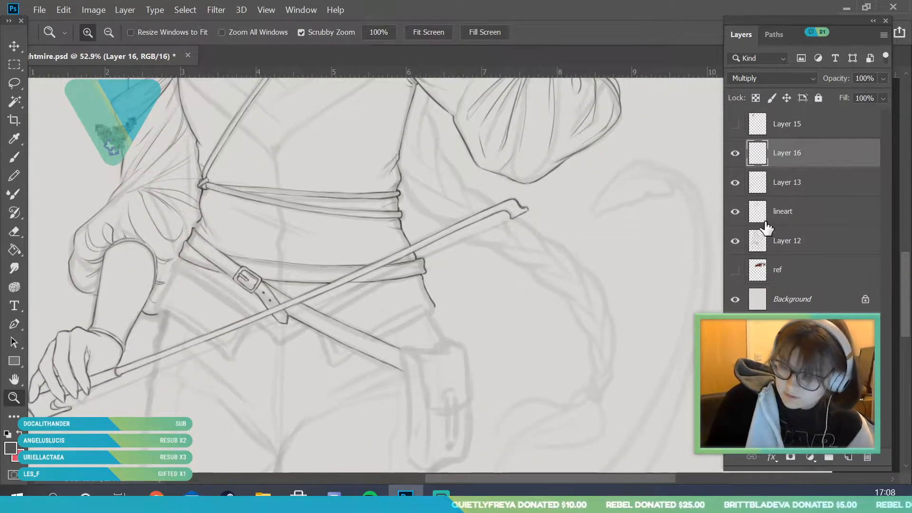
click(735, 248)
click(735, 241)
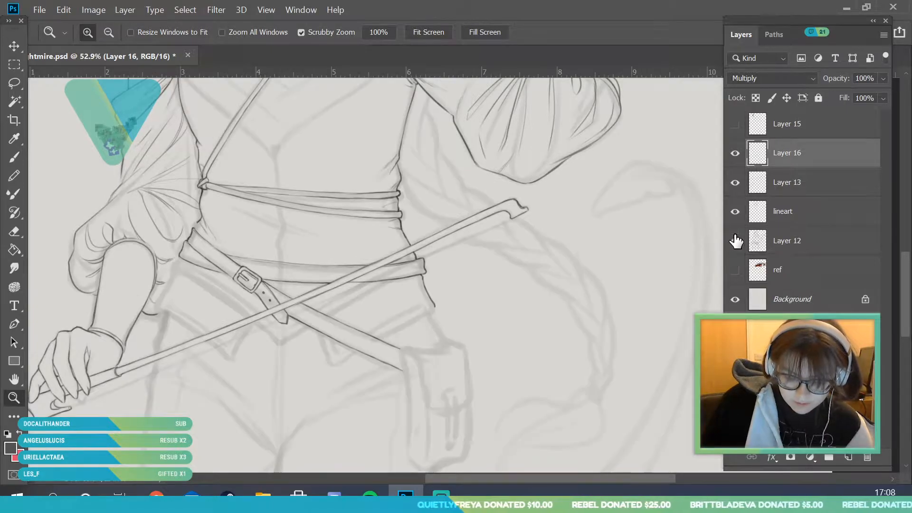
click(216, 11)
click(249, 116)
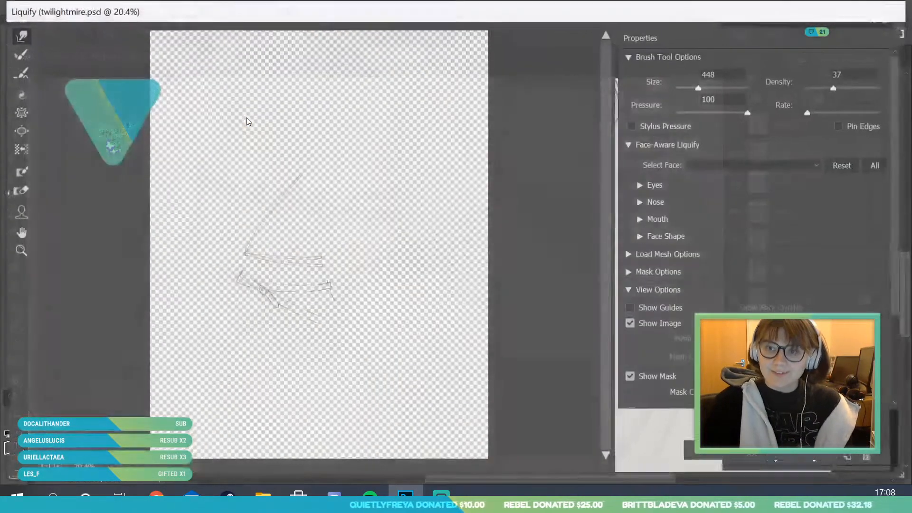
key(z)
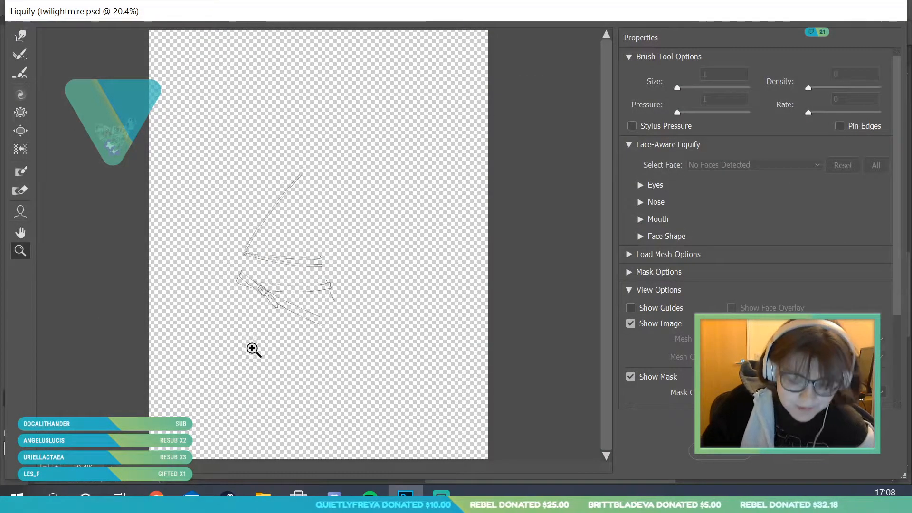
click(271, 305)
key(w)
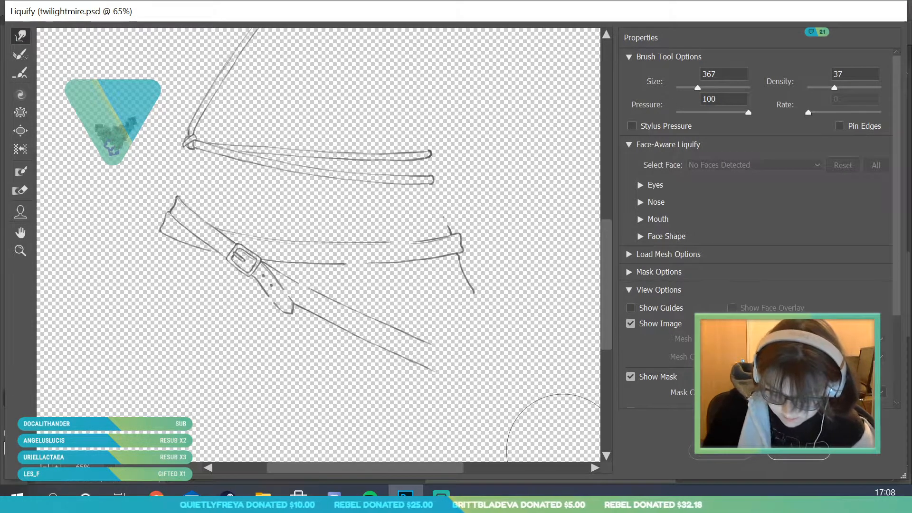
click(719, 452)
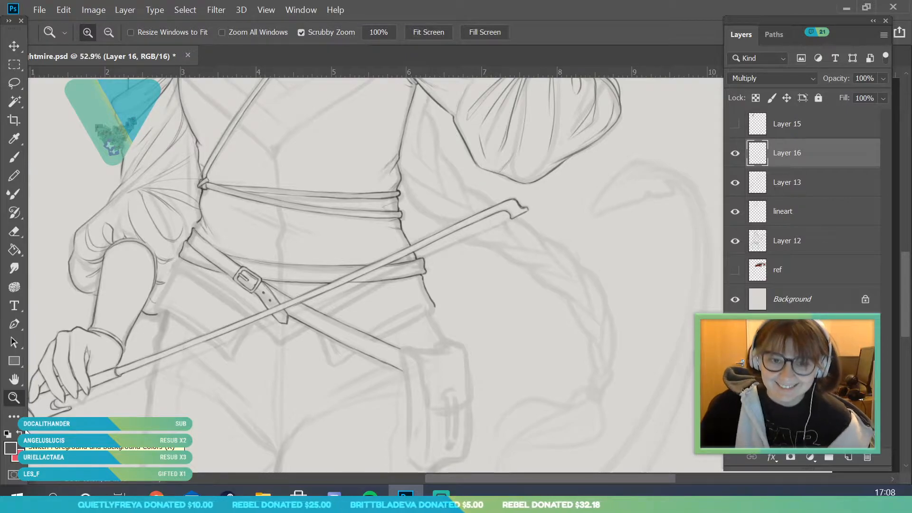
drag(414, 239, 393, 242)
drag(435, 352, 448, 353)
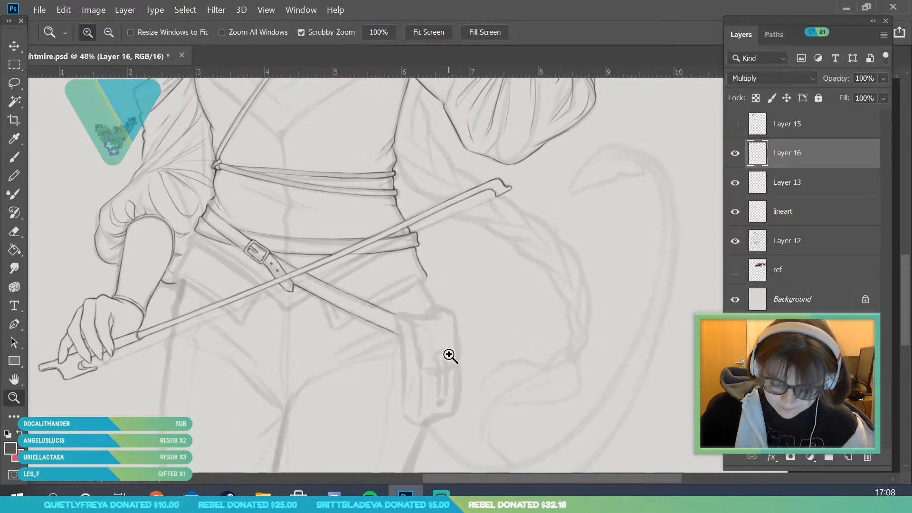
- Ink the bodice hem's short end at the waist and its parallel edges running beneath the buckled belt to the bow
drag(247, 252, 288, 367)
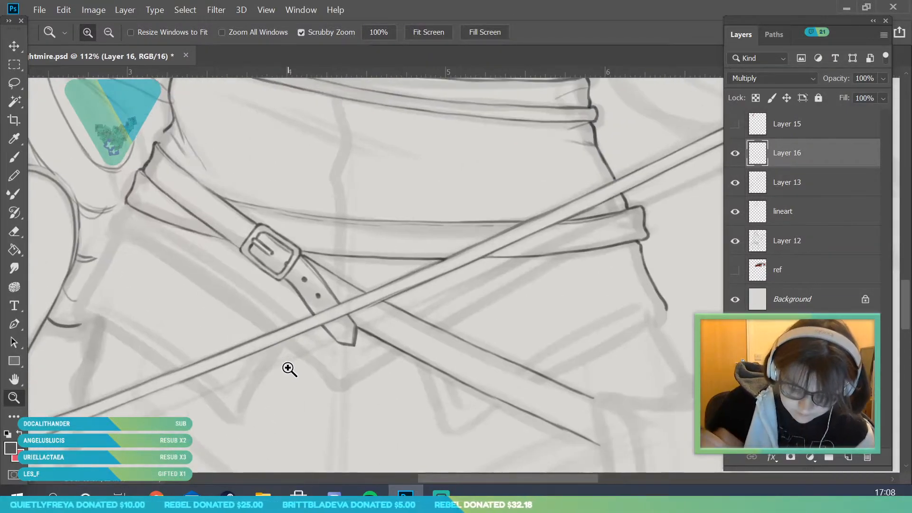
drag(128, 242, 139, 263)
key(b)
mouse_move(130, 187)
mouse_down()
mouse_move(104, 201)
mouse_move(108, 233)
mouse_move(105, 220)
mouse_move(130, 225)
mouse_move(111, 219)
mouse_move(354, 380)
mouse_up()
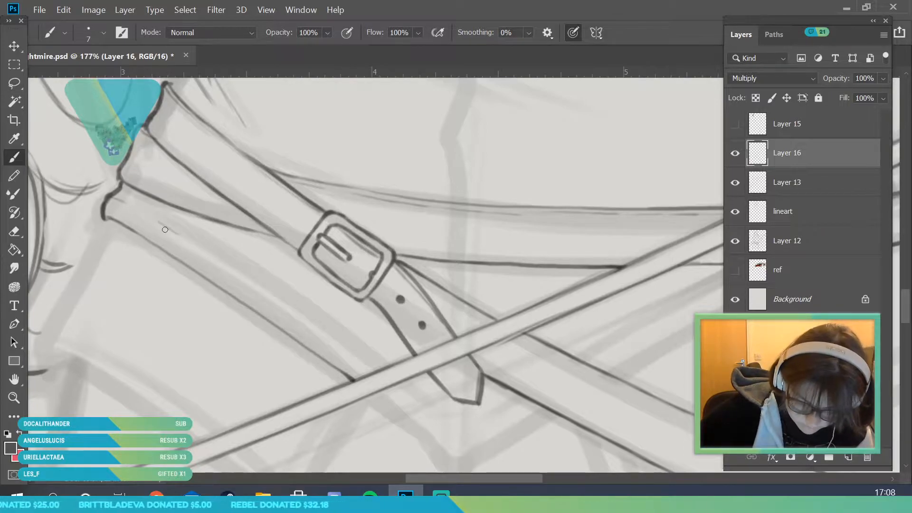
mouse_move(304, 320)
mouse_down()
mouse_move(373, 367)
mouse_move(256, 356)
mouse_move(281, 397)
mouse_up()
key(z)
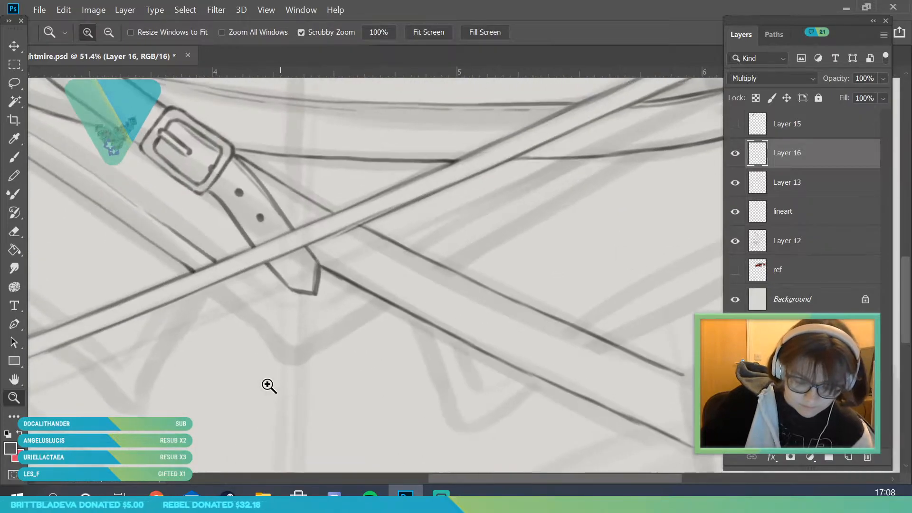
- Ink the hem's V-shaped point below the bow and its rising continuation behind the buckled belt, with parallel inner lines
click(14, 156)
mouse_move(213, 289)
mouse_down()
mouse_move(294, 357)
mouse_move(387, 302)
mouse_up()
drag(451, 268, 640, 154)
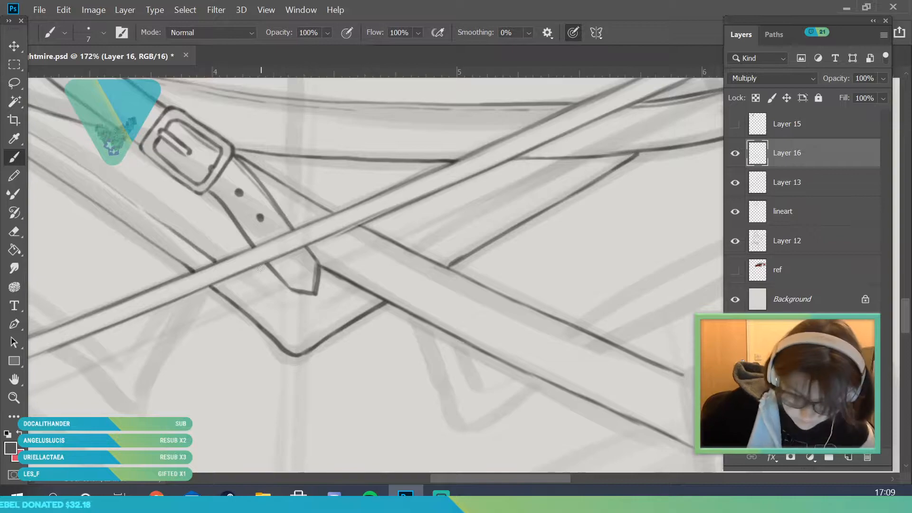
mouse_move(233, 278)
mouse_down()
mouse_move(290, 325)
mouse_move(318, 317)
mouse_move(306, 326)
mouse_move(361, 290)
mouse_up()
drag(422, 252, 529, 195)
drag(489, 217, 606, 153)
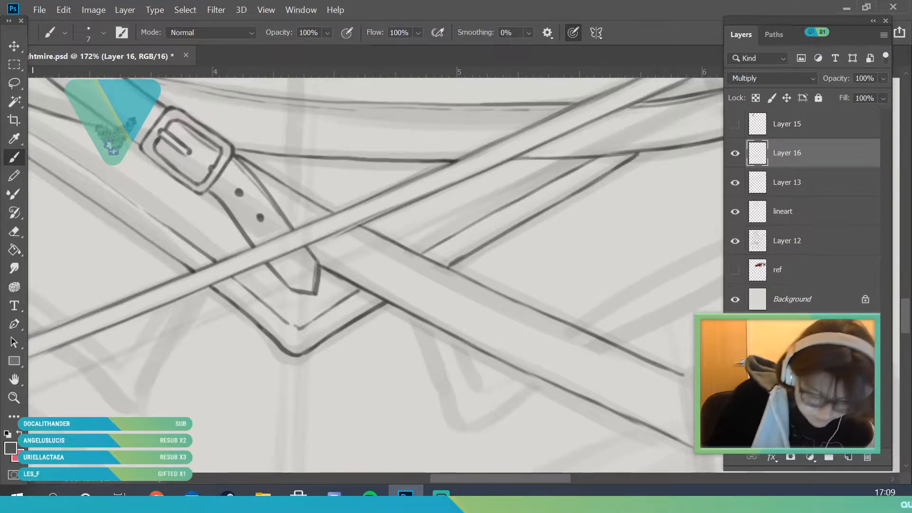
- Ink the hip contour beside the bow hand and the lower hem with its pointed flap across the bow, adding an inner edge line
key(z)
drag(294, 239, 247, 241)
drag(376, 279, 456, 349)
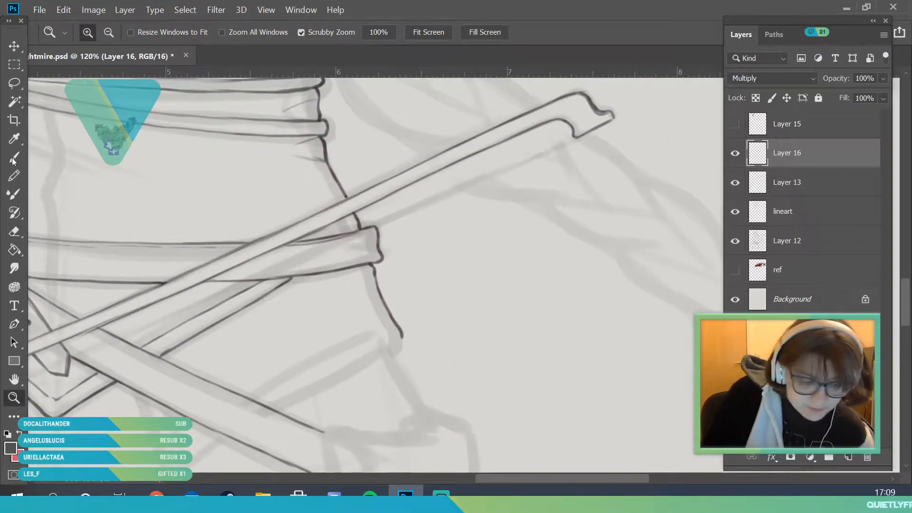
key(b)
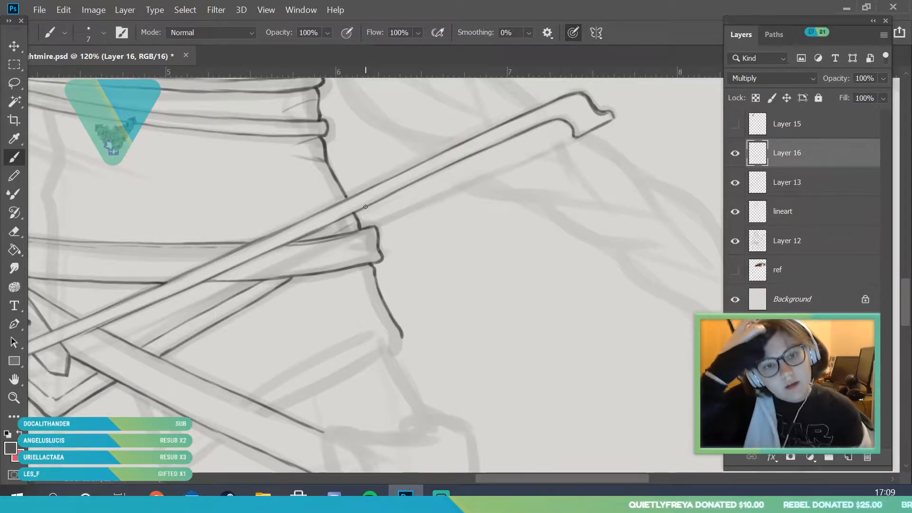
click(14, 398)
drag(267, 281, 265, 395)
drag(81, 299, 78, 289)
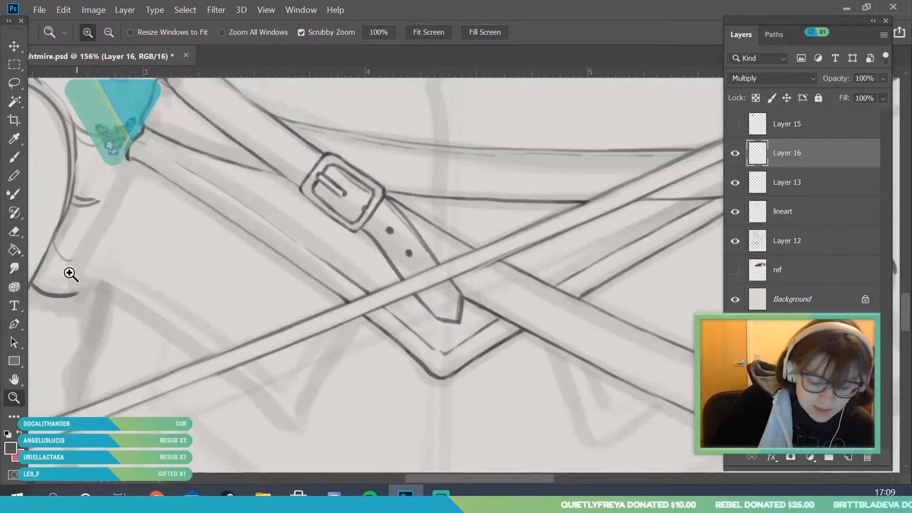
click(14, 158)
mouse_move(126, 175)
mouse_down()
mouse_move(77, 287)
mouse_move(104, 317)
mouse_move(96, 292)
mouse_move(208, 362)
mouse_up()
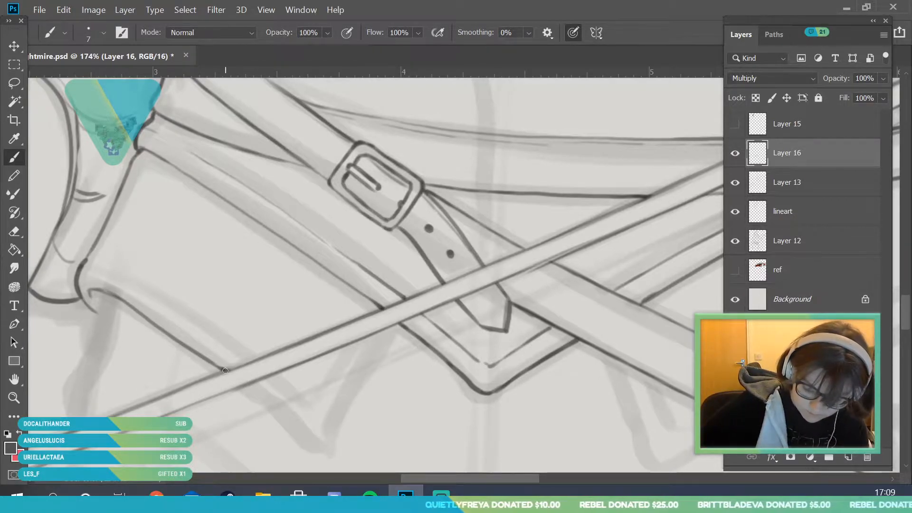
mouse_move(242, 387)
mouse_down()
mouse_move(297, 416)
mouse_move(271, 400)
mouse_move(295, 431)
mouse_move(343, 442)
mouse_move(319, 449)
mouse_move(328, 449)
mouse_move(391, 327)
mouse_up()
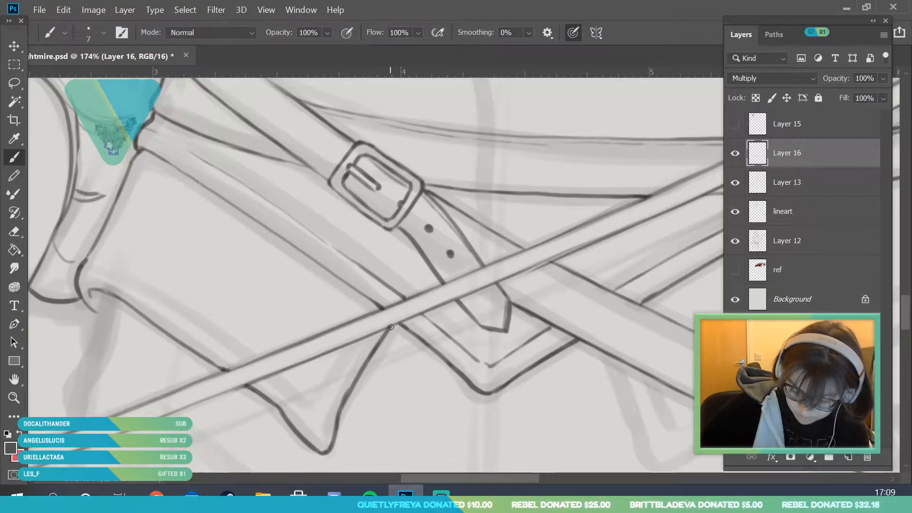
drag(92, 267, 247, 362)
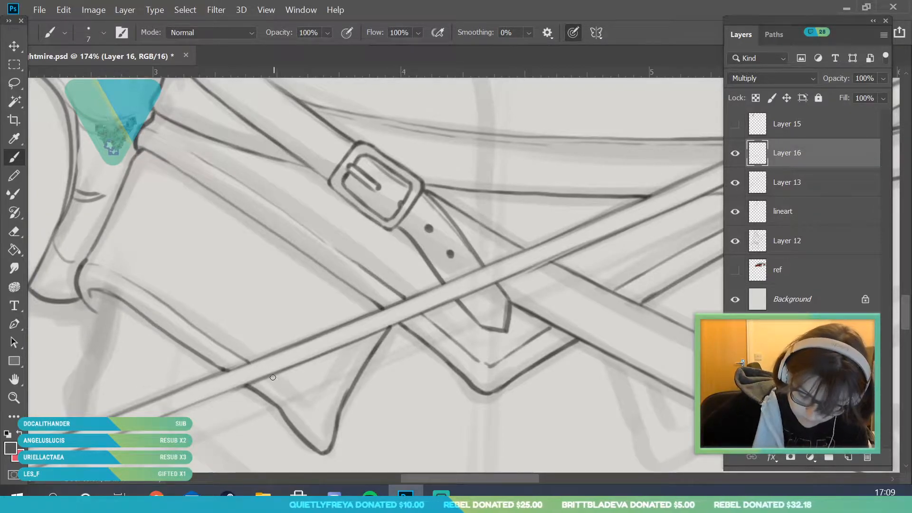
mouse_move(304, 408)
mouse_down()
mouse_move(320, 422)
mouse_move(349, 345)
mouse_up()
- Ink the second pointed flap under the buckled belt and the hem rising to the far hip, including their inner edge lines
key(z)
drag(196, 242, 119, 245)
mouse_move(249, 265)
mouse_down()
mouse_move(289, 266)
mouse_move(271, 266)
mouse_up()
key(b)
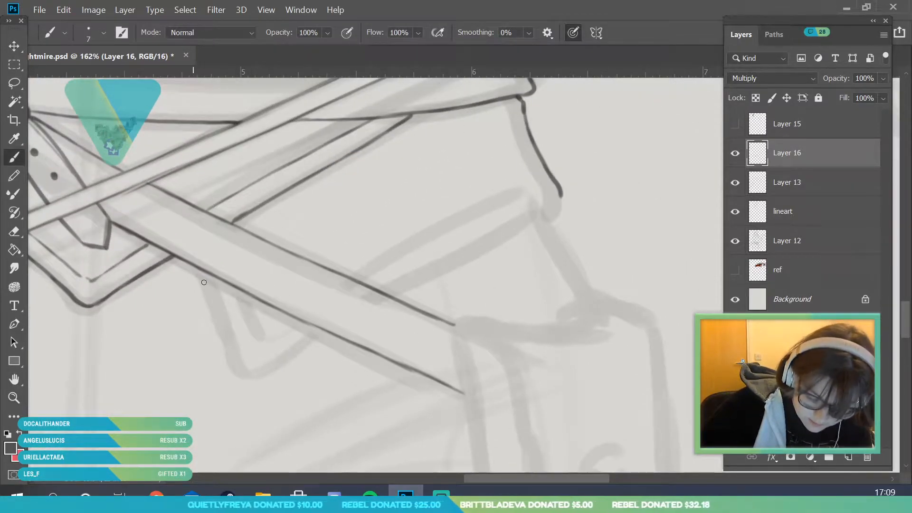
mouse_move(198, 269)
mouse_down()
mouse_move(258, 393)
mouse_move(236, 339)
mouse_move(250, 380)
mouse_move(240, 369)
mouse_move(259, 372)
mouse_move(291, 354)
mouse_move(262, 373)
mouse_move(314, 338)
mouse_up()
drag(387, 291, 546, 212)
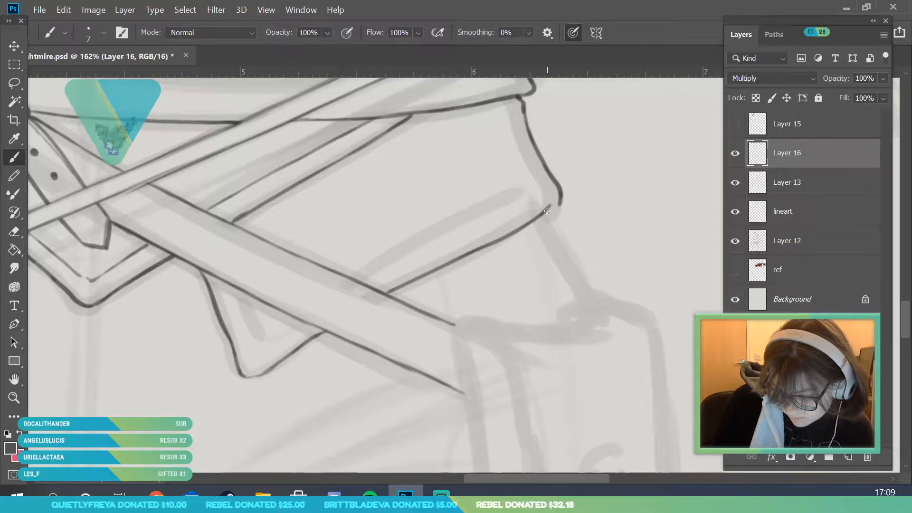
mouse_move(237, 292)
mouse_down()
mouse_move(256, 341)
mouse_move(264, 343)
mouse_move(254, 333)
mouse_move(277, 326)
mouse_move(264, 340)
mouse_move(292, 321)
mouse_up()
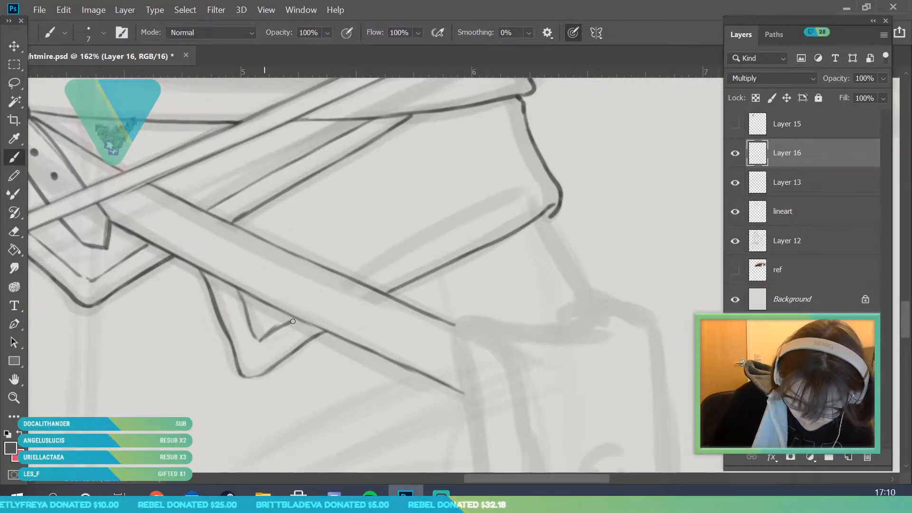
drag(361, 281, 537, 189)
- Toggle sketch Layer 12 to compare the inked hems with the sketch, and examine the waist area
click(14, 397)
drag(271, 280, 289, 360)
drag(588, 288, 610, 307)
click(736, 244)
click(734, 244)
mouse_move(471, 251)
mouse_down()
mouse_move(517, 376)
mouse_move(413, 290)
mouse_up()
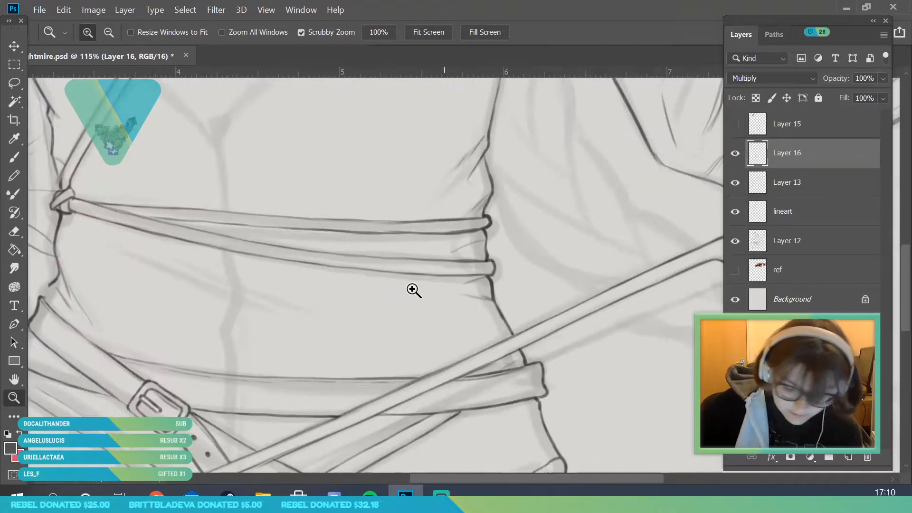
- Make Layer 13 the active layer and set the brush size to 8 px
click(17, 155)
click(828, 183)
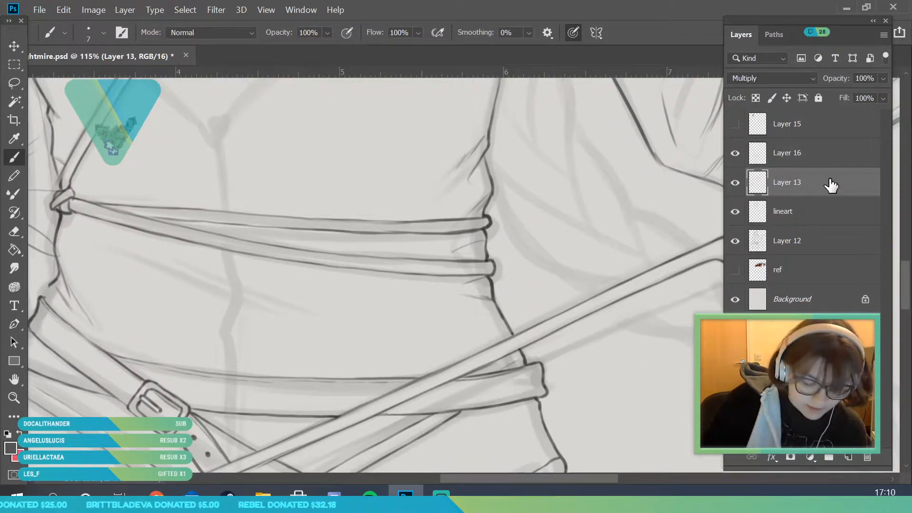
key(z)
drag(181, 285, 283, 284)
drag(230, 313, 209, 319)
key(b)
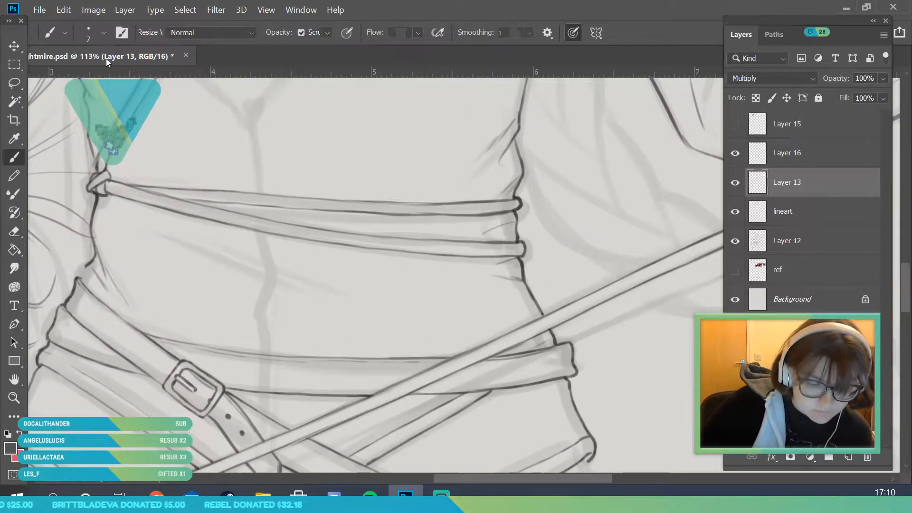
click(104, 33)
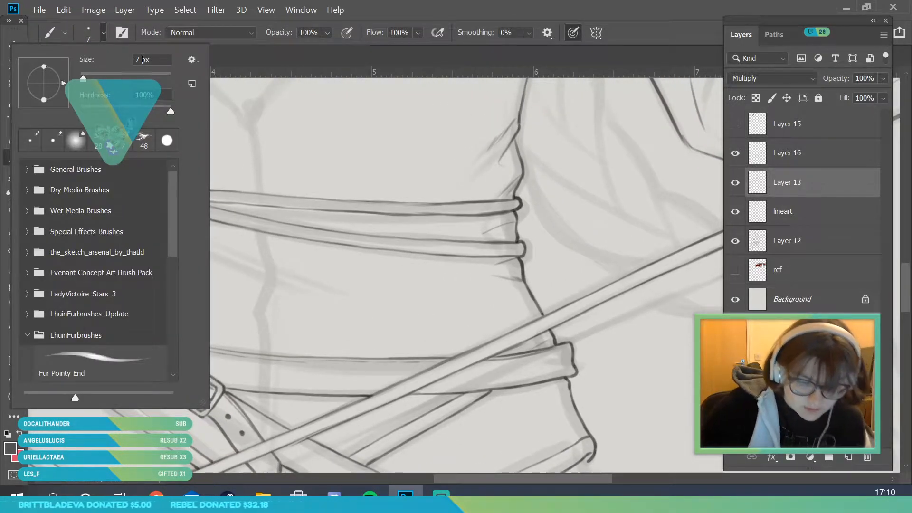
text(8)
key(Return)
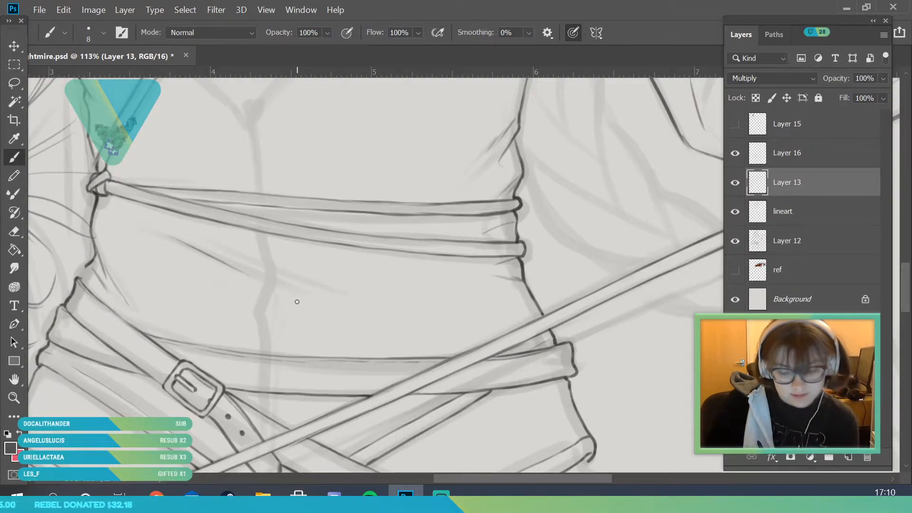
- Ink the diagonal fabric folds and the wavy vertical centre seam on the waist between the thin cords and the hip belt
drag(185, 242, 297, 301)
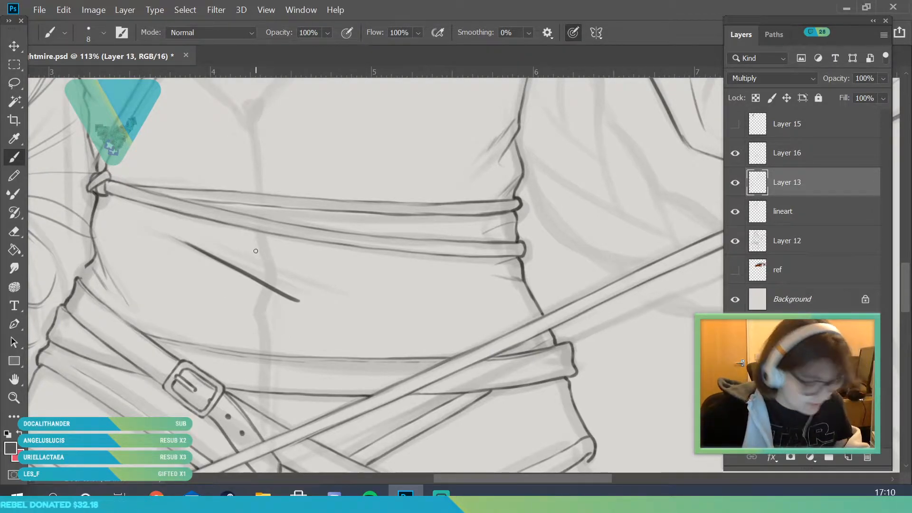
key(ctrl+z)
drag(200, 254, 307, 302)
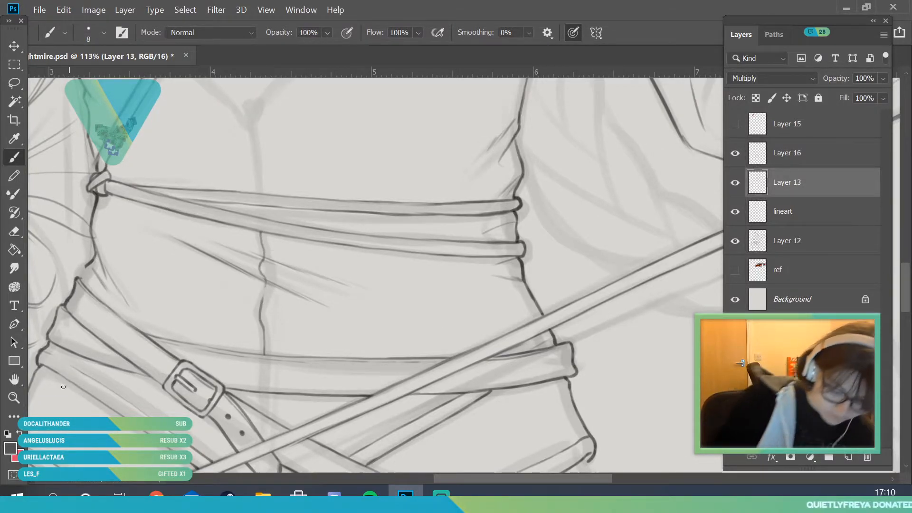
- Ink the bodice's lowest V-shaped chest seam out to both armholes, plus the centre seam and small folds down to the thin cords
key(z)
drag(252, 335, 205, 330)
drag(268, 229, 267, 267)
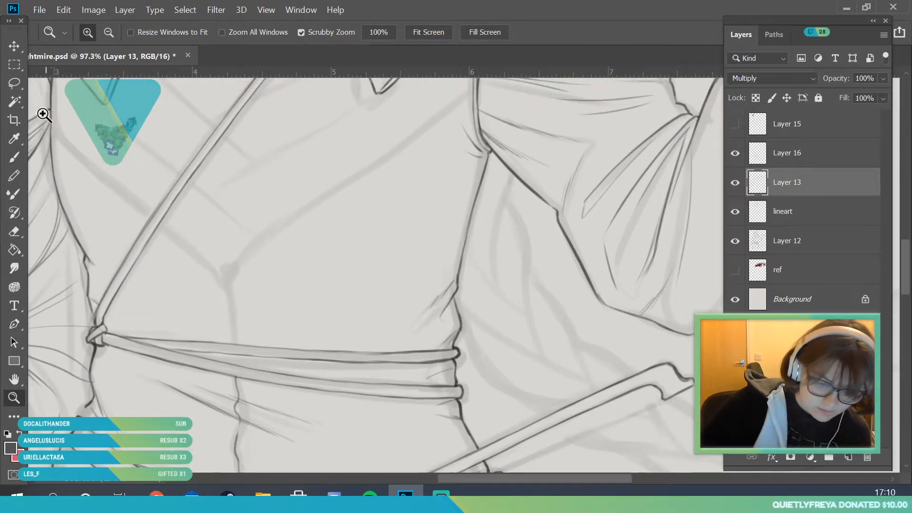
click(14, 139)
click(14, 157)
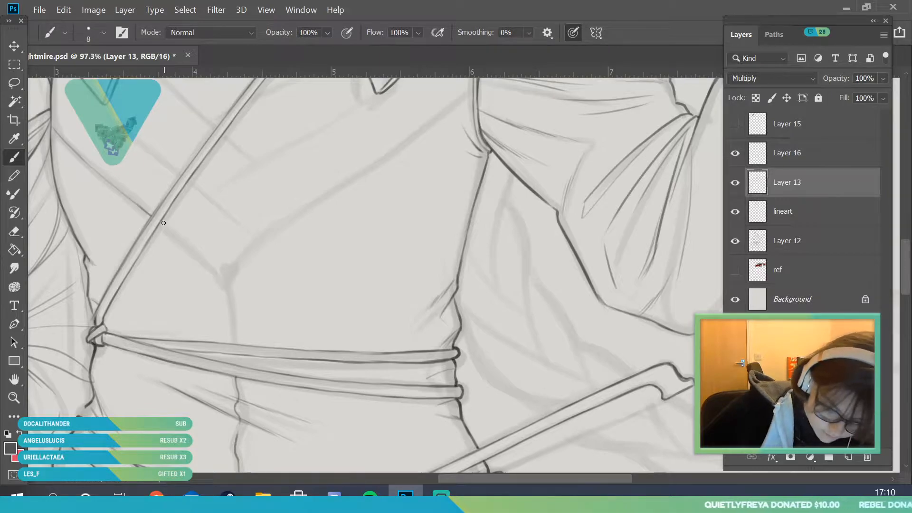
drag(188, 246, 228, 279)
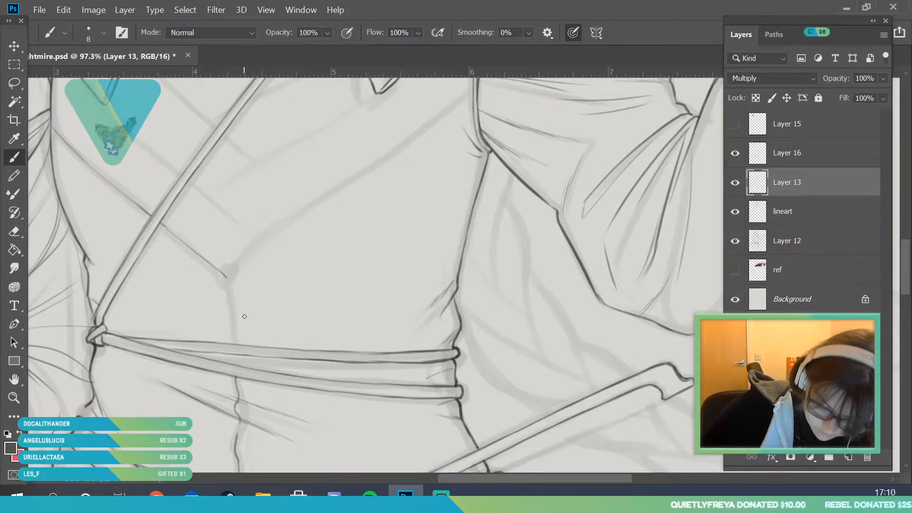
key(h)
drag(175, 224, 177, 279)
key(b)
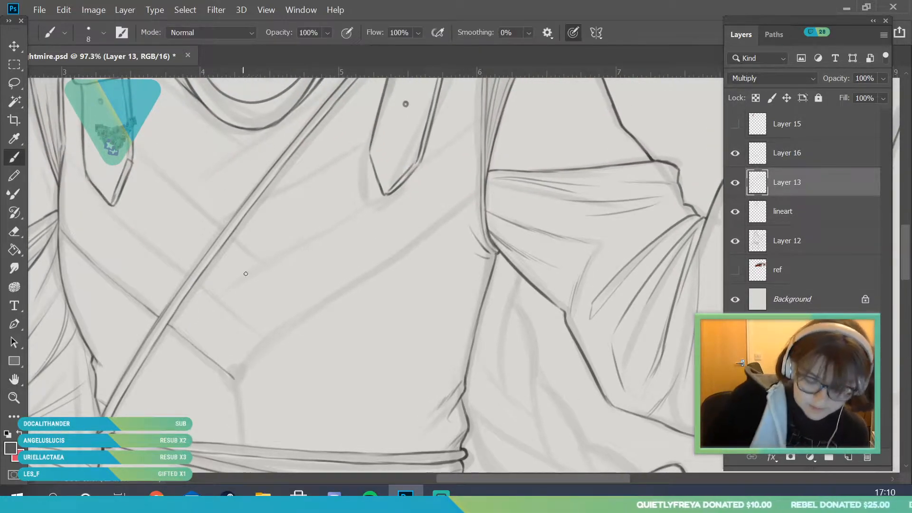
mouse_move(241, 376)
mouse_down()
mouse_move(304, 316)
mouse_move(415, 245)
mouse_up()
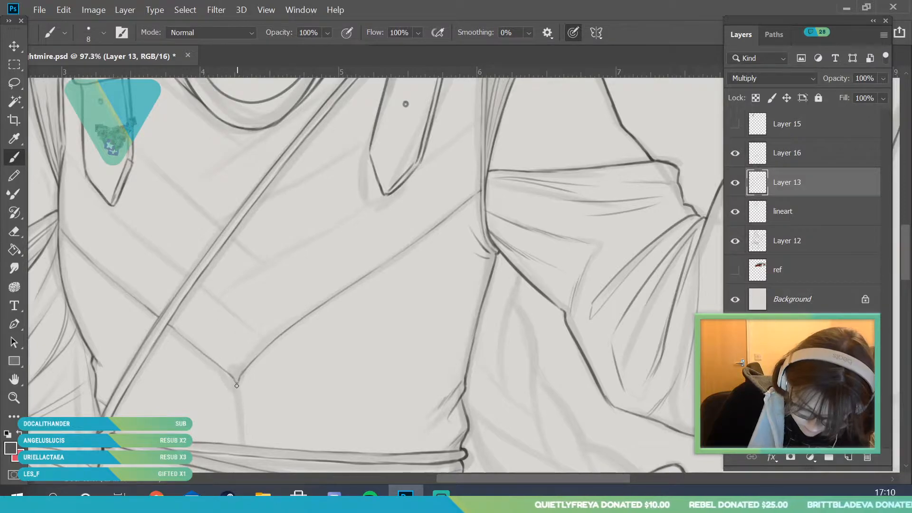
mouse_move(241, 434)
mouse_down()
mouse_move(241, 442)
mouse_move(258, 431)
mouse_move(282, 443)
mouse_up()
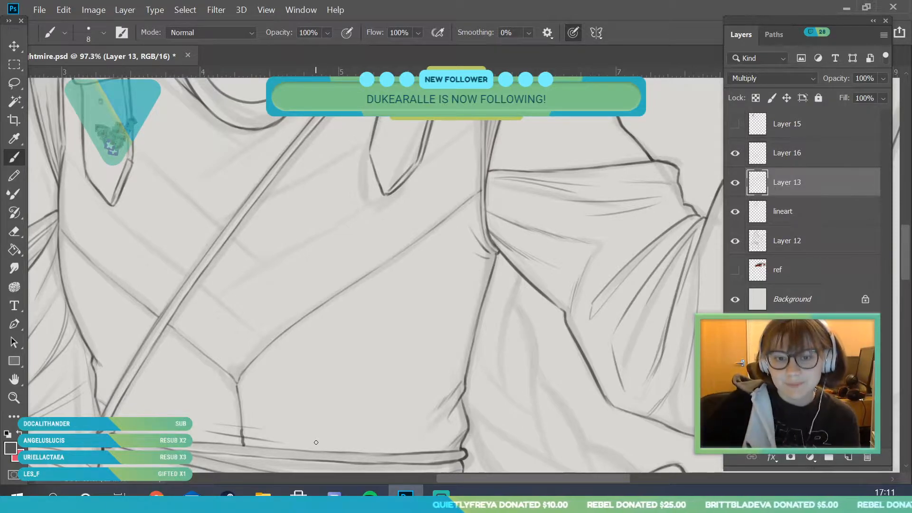
- Ink the second pair of crossing chest seams out to the armholes, plus the next parallel seam descending from the buckled shoulder strap
key(z)
mouse_move(259, 237)
mouse_down()
mouse_move(277, 268)
mouse_move(265, 311)
mouse_move(292, 305)
mouse_up()
drag(259, 329, 304, 304)
click(15, 158)
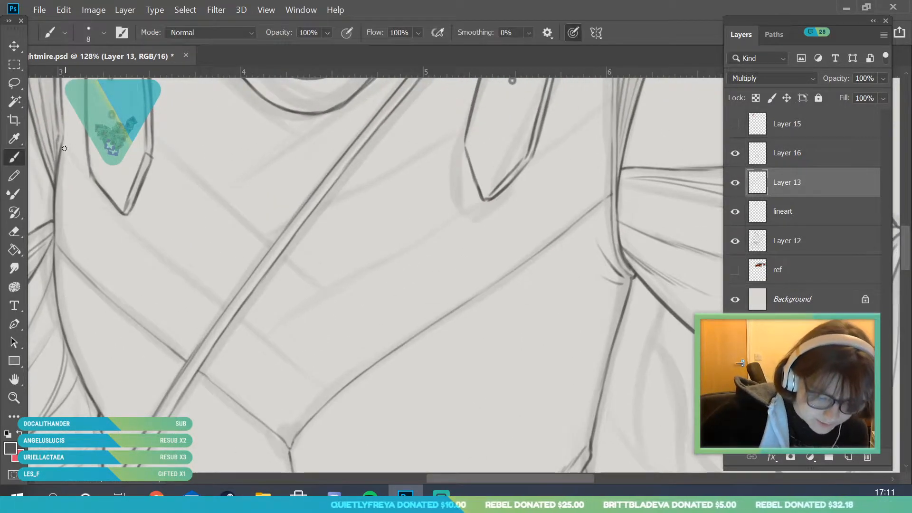
drag(121, 224, 326, 393)
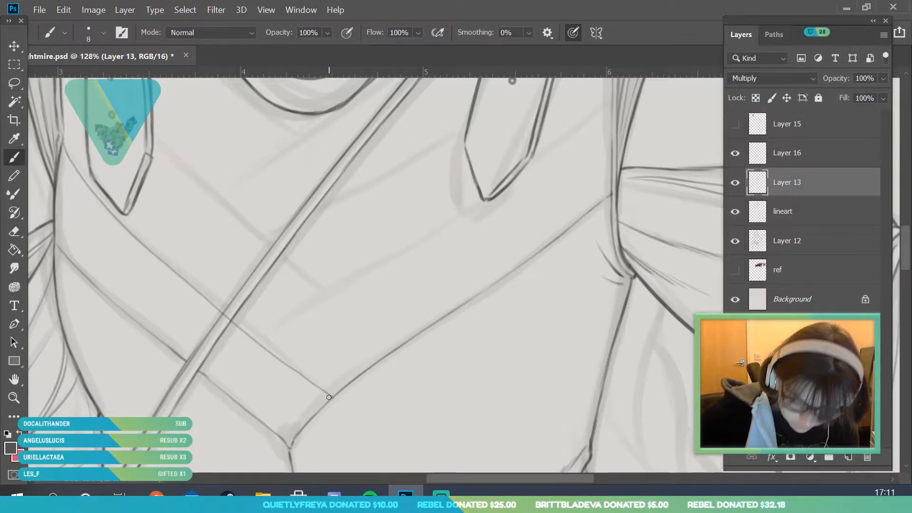
click(736, 184)
click(735, 183)
mouse_move(264, 348)
mouse_down()
mouse_move(350, 280)
mouse_move(486, 199)
mouse_up()
drag(531, 158, 611, 95)
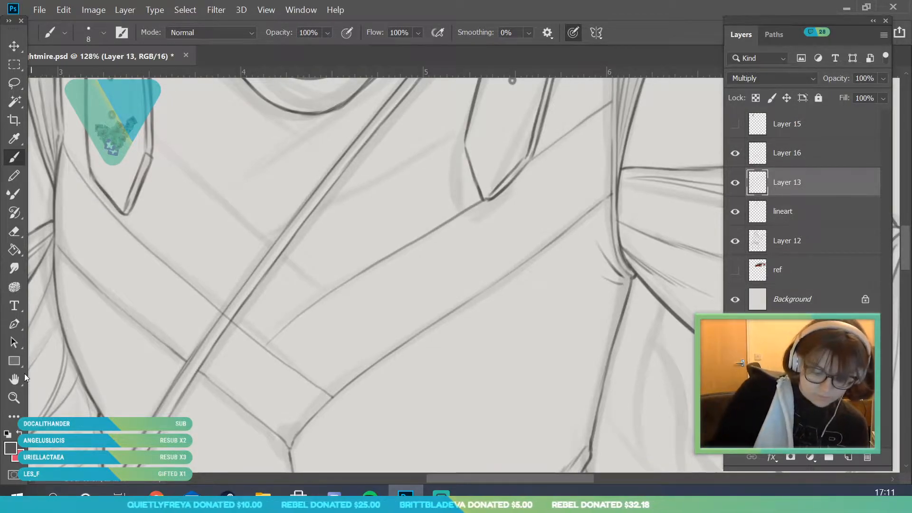
drag(333, 179, 335, 258)
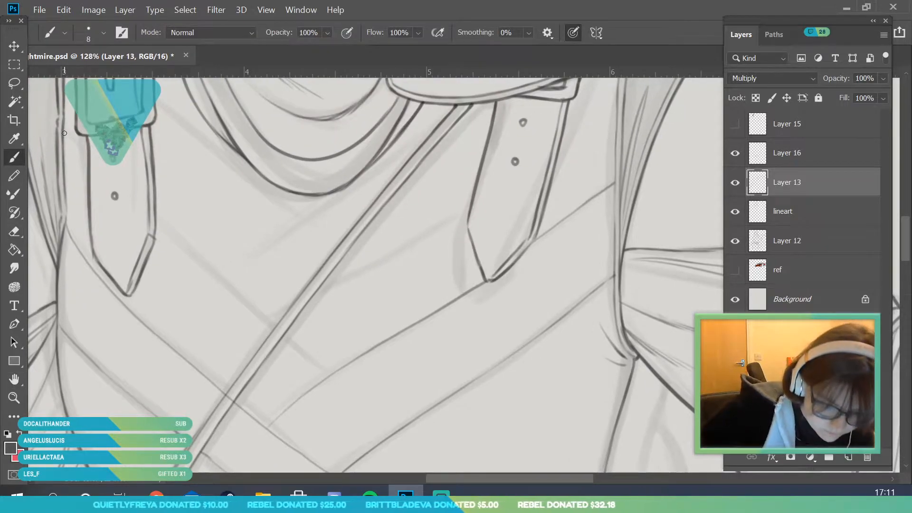
drag(164, 226, 319, 368)
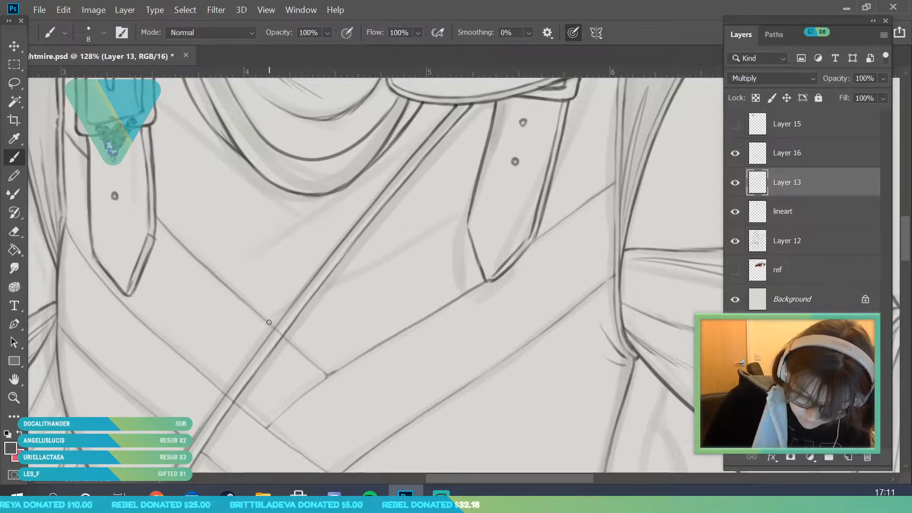
- Try to ink the uppermost chest seam rising from the diagonal strap behind the plain shoulder strap to the armhole
drag(269, 320, 486, 189)
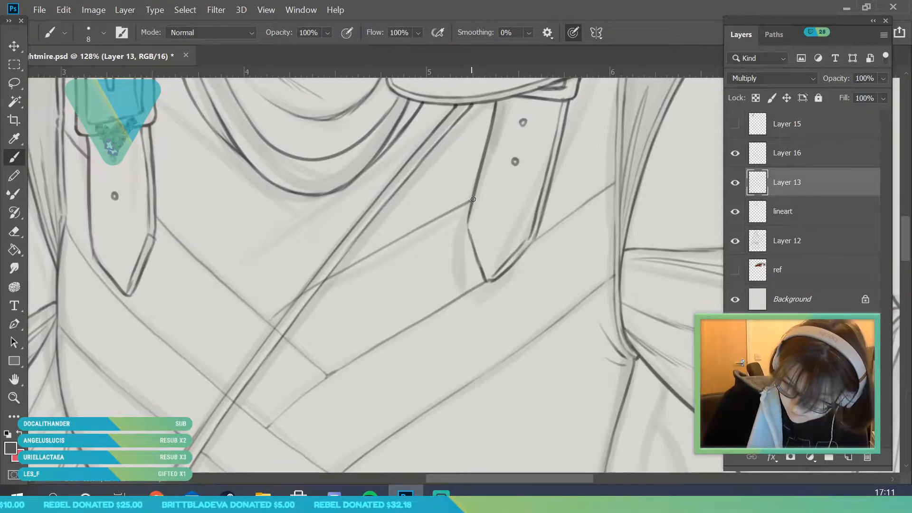
drag(562, 142, 614, 108)
click(14, 398)
drag(301, 285, 250, 469)
drag(333, 269, 359, 316)
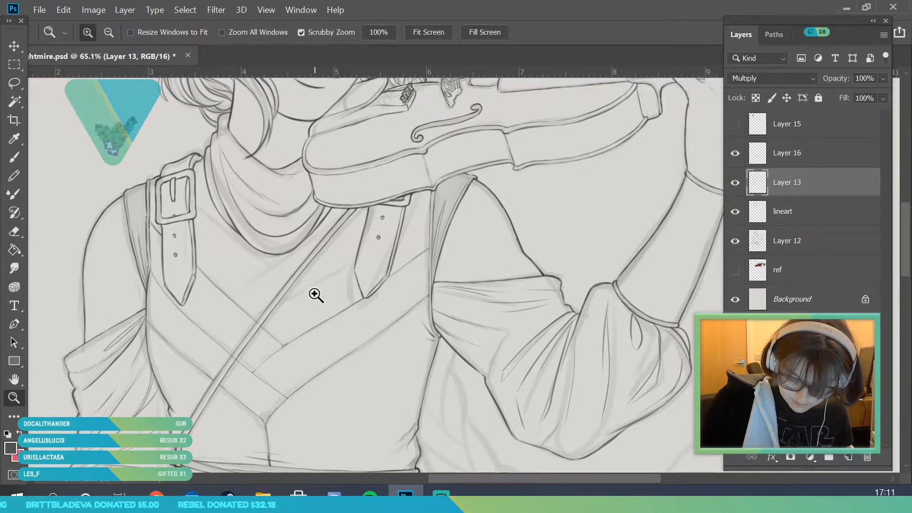
drag(315, 294, 334, 294)
key(b)
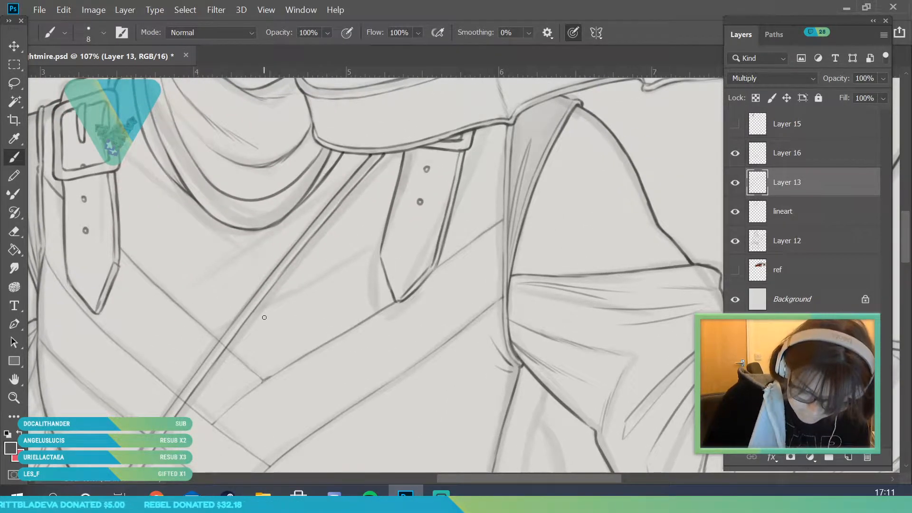
- Ink the uppermost chest seams across the diagonal strap to the armhole and collar, and erase the seam lines inside the strap
drag(235, 320, 386, 216)
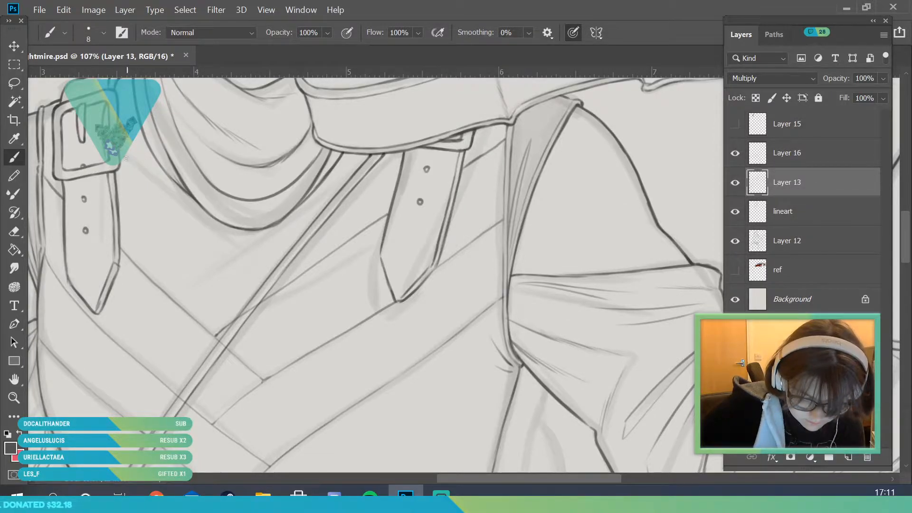
drag(195, 223, 238, 269)
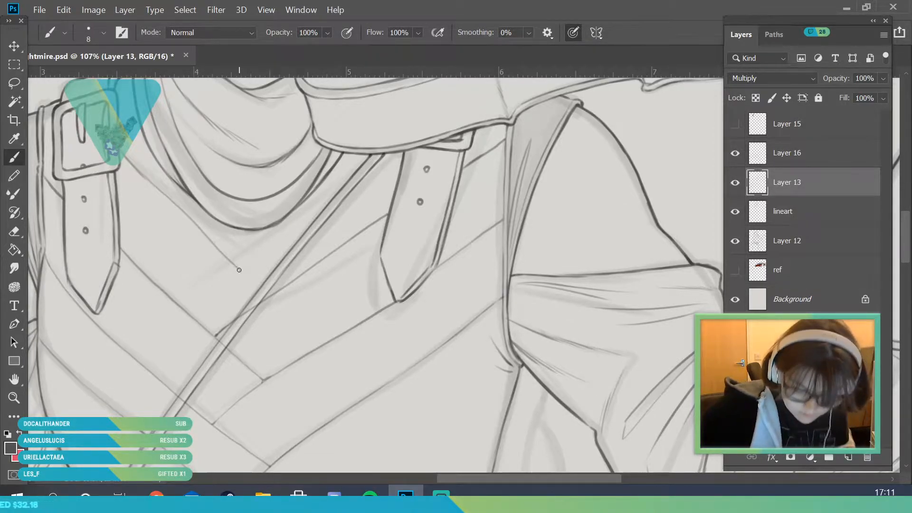
key(ctrl+z)
drag(162, 194, 264, 283)
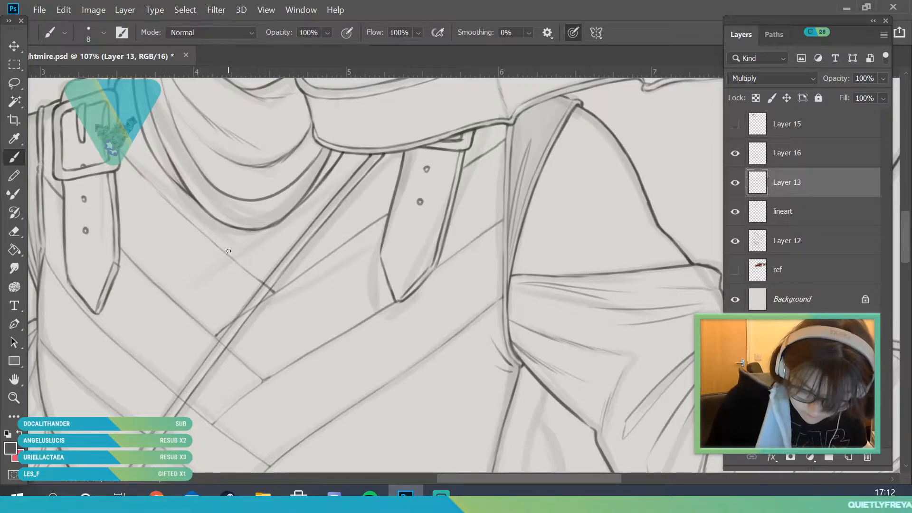
mouse_move(234, 246)
mouse_down()
mouse_move(332, 192)
mouse_move(332, 183)
mouse_move(298, 204)
mouse_move(372, 155)
mouse_up()
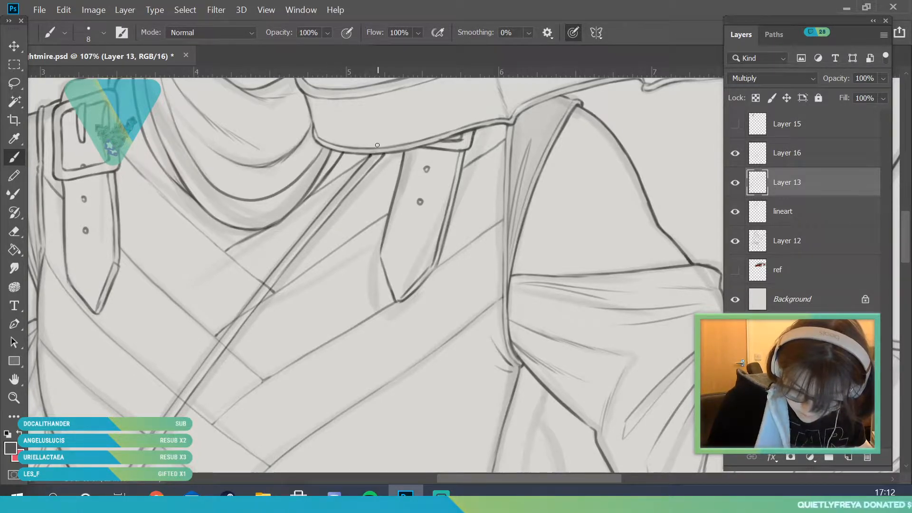
click(21, 233)
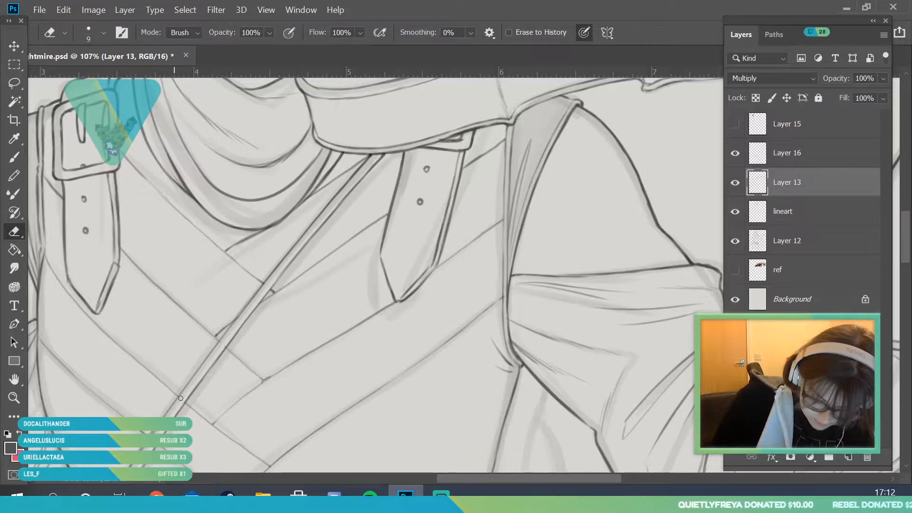
- Review the inked figure with the Layer 12 sketch hidden, and show the sketch again around the legs and tail
click(14, 397)
mouse_move(299, 370)
mouse_down()
mouse_move(161, 384)
mouse_move(307, 385)
mouse_move(307, 367)
mouse_up()
click(737, 243)
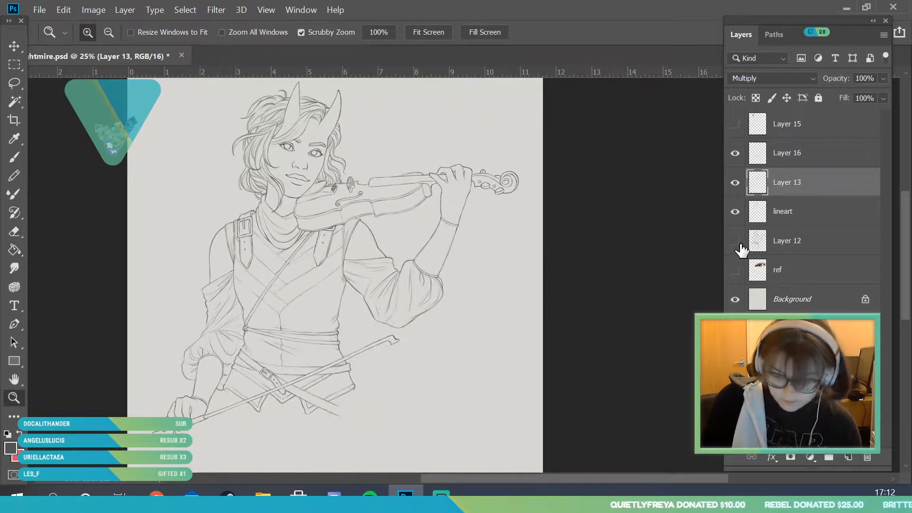
mouse_move(359, 221)
mouse_down()
mouse_move(367, 344)
mouse_move(352, 342)
mouse_up()
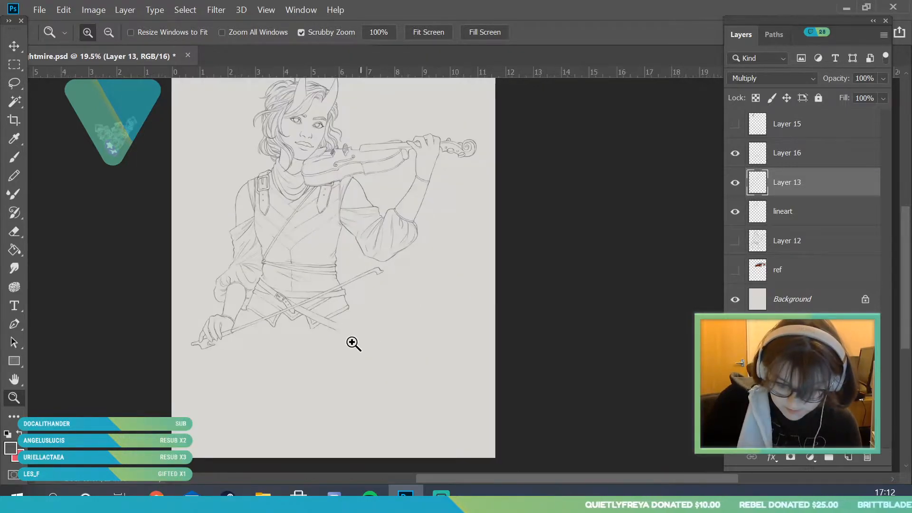
click(735, 241)
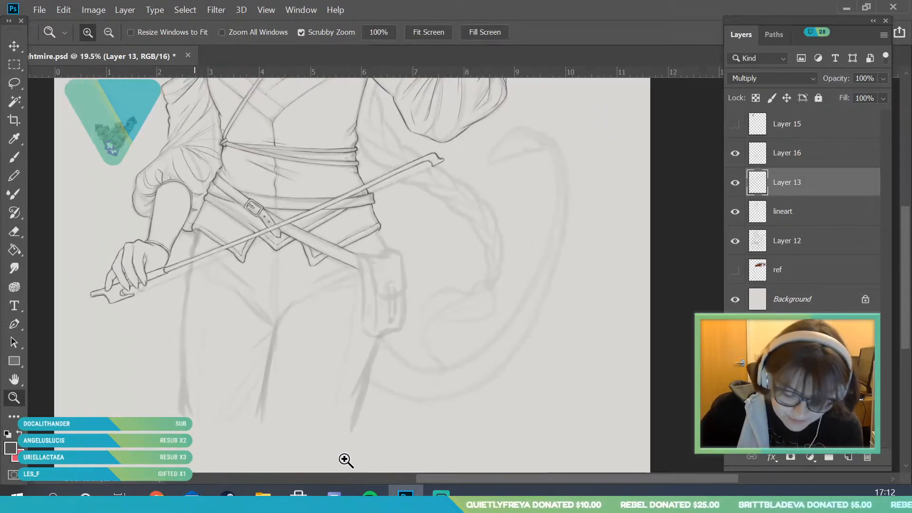
drag(312, 403, 346, 460)
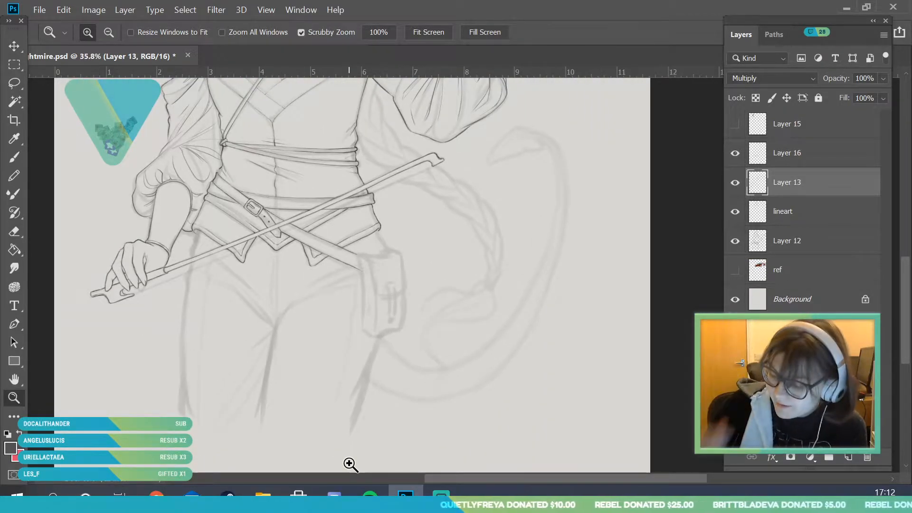
click(736, 184)
click(735, 183)
- Ink the wavy outer hip contour beside the bow hand, from the bodice hem to just below the violin bow
drag(199, 247, 193, 254)
click(15, 157)
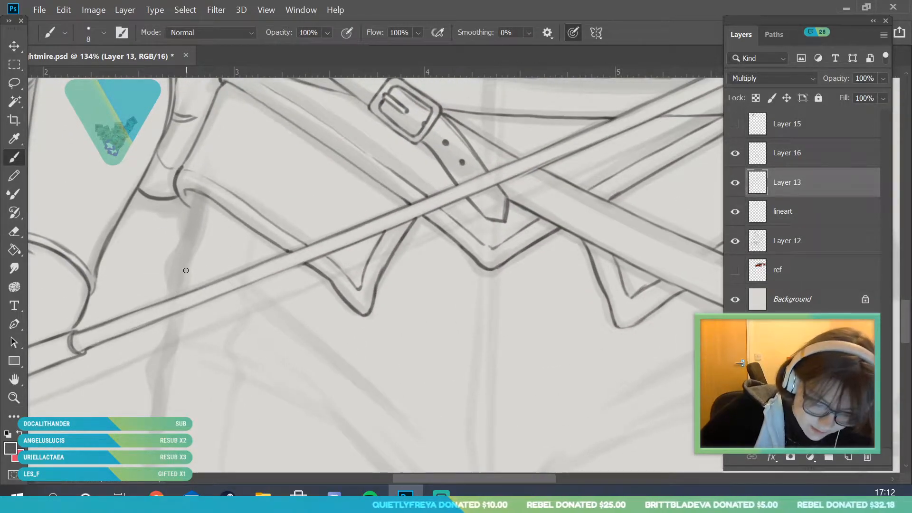
mouse_move(174, 287)
mouse_down()
mouse_move(170, 269)
mouse_move(196, 230)
mouse_move(185, 224)
mouse_move(196, 193)
mouse_up()
click(14, 397)
drag(237, 167, 220, 318)
drag(244, 242, 261, 232)
key(b)
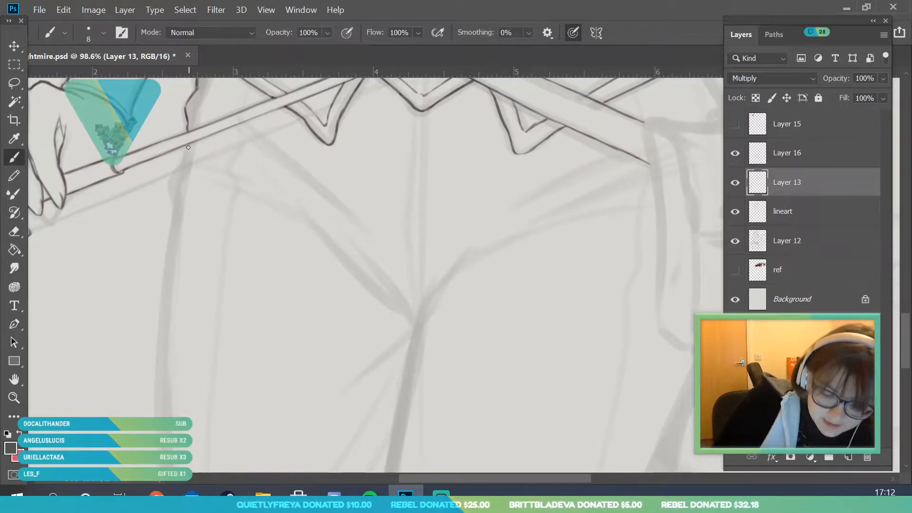
drag(183, 165, 177, 177)
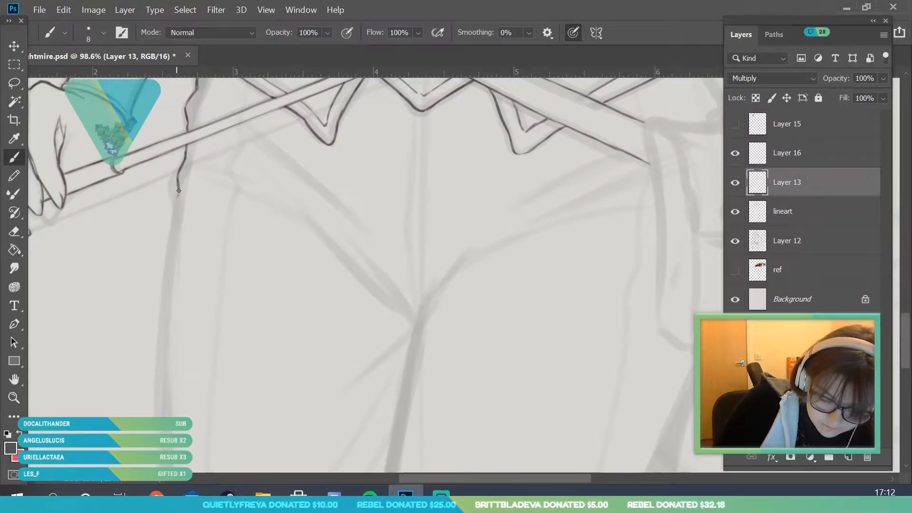
- Ink the outer contour of the same trouser leg down to the sketch's end, with small folds near its lower end
drag(213, 258, 216, 167)
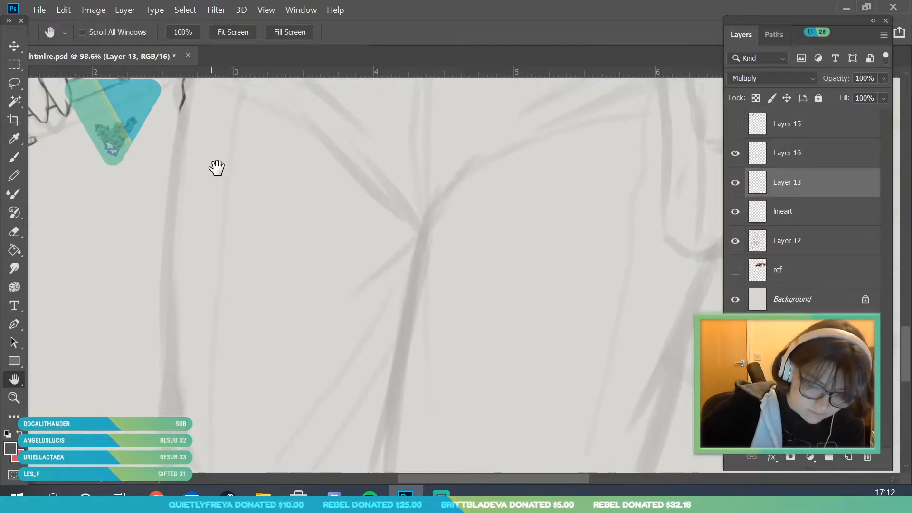
mouse_move(171, 410)
mouse_down()
mouse_move(164, 288)
mouse_move(166, 363)
mouse_move(174, 143)
mouse_up()
drag(167, 209, 179, 113)
mouse_move(210, 309)
mouse_down()
mouse_move(240, 281)
mouse_move(223, 209)
mouse_up()
mouse_move(182, 268)
mouse_down()
mouse_move(192, 310)
mouse_move(185, 266)
mouse_move(172, 379)
mouse_up()
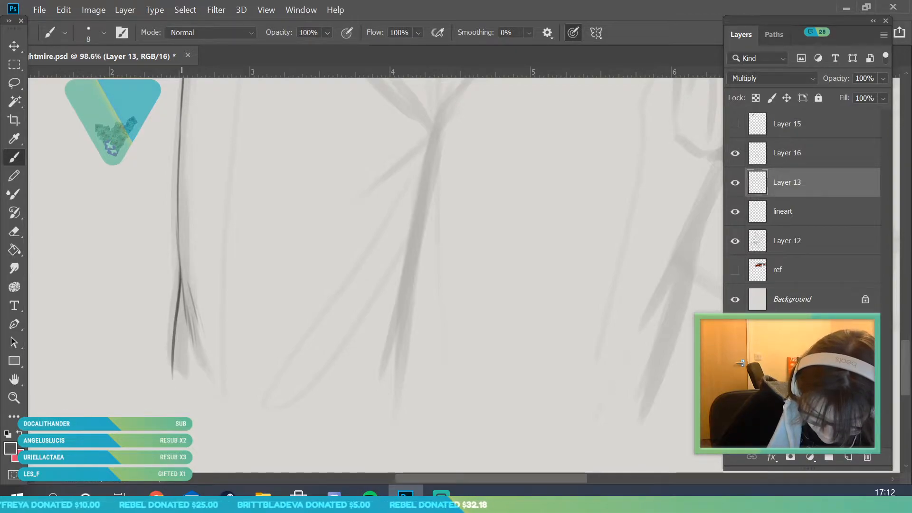
- Ink the inner thigh line up to the crotch, the curved crease across the other thigh, and the straight centre front seam
key(z)
mouse_move(143, 280)
mouse_down()
mouse_move(108, 340)
mouse_move(52, 375)
mouse_up()
drag(200, 207, 285, 204)
mouse_move(168, 230)
mouse_down()
mouse_move(294, 201)
mouse_move(233, 209)
mouse_up()
drag(379, 251, 434, 249)
click(16, 154)
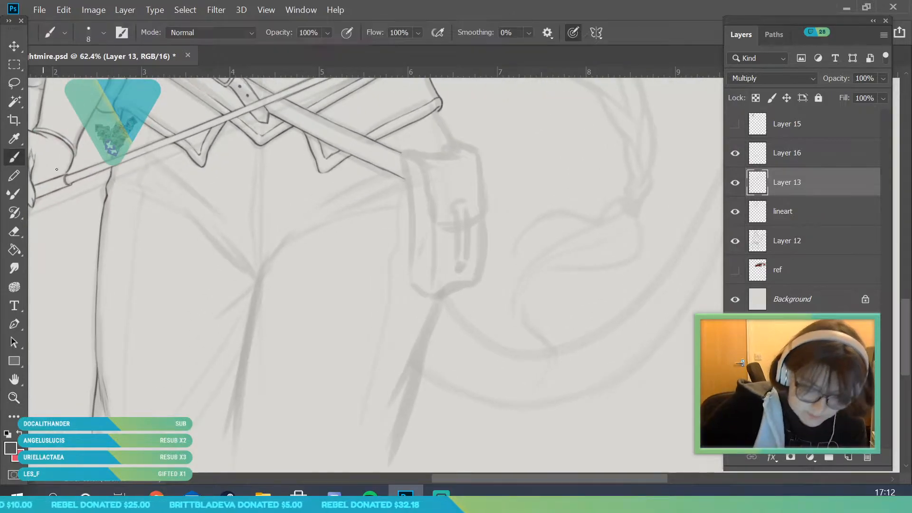
drag(233, 453, 260, 280)
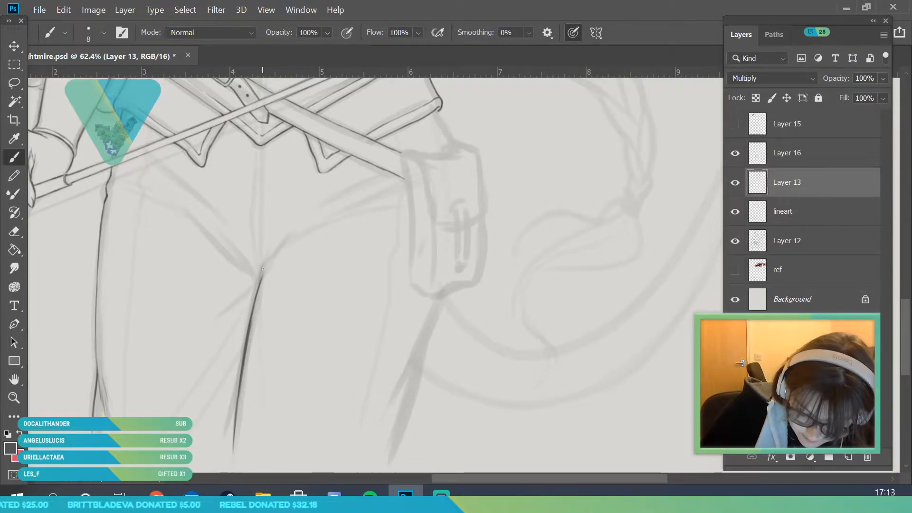
drag(275, 258, 303, 231)
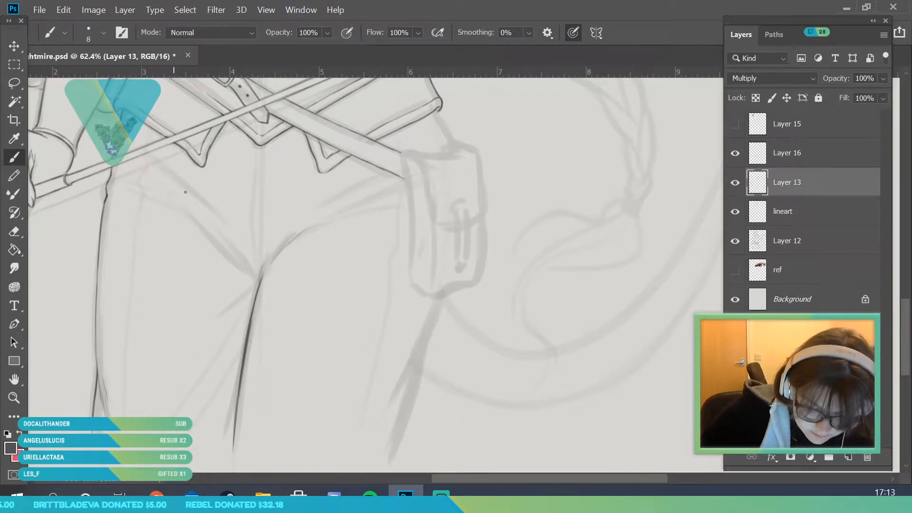
drag(260, 147, 257, 237)
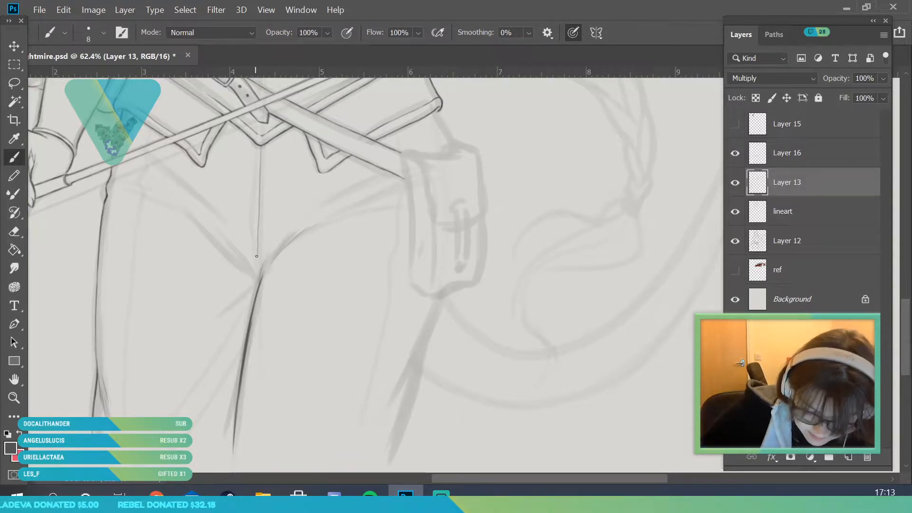
- Ink the diagonal creases meeting at the crotch and the long tapering folds down the inner thigh
mouse_move(203, 229)
mouse_down()
mouse_move(258, 270)
mouse_move(262, 274)
mouse_up()
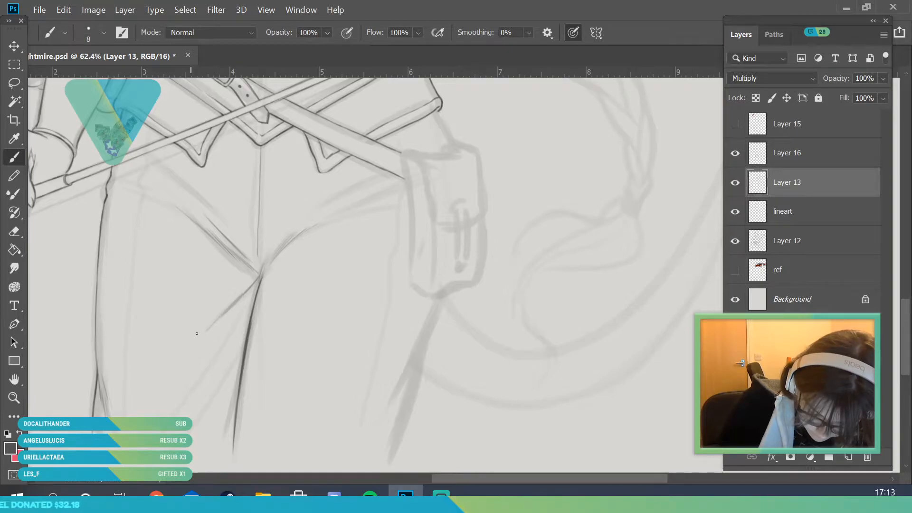
drag(231, 334, 196, 380)
drag(236, 355, 196, 412)
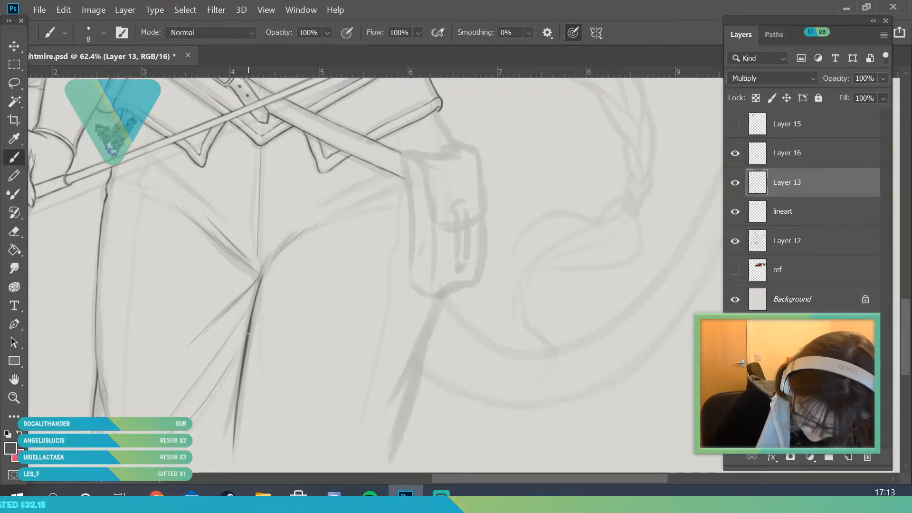
drag(238, 388, 223, 432)
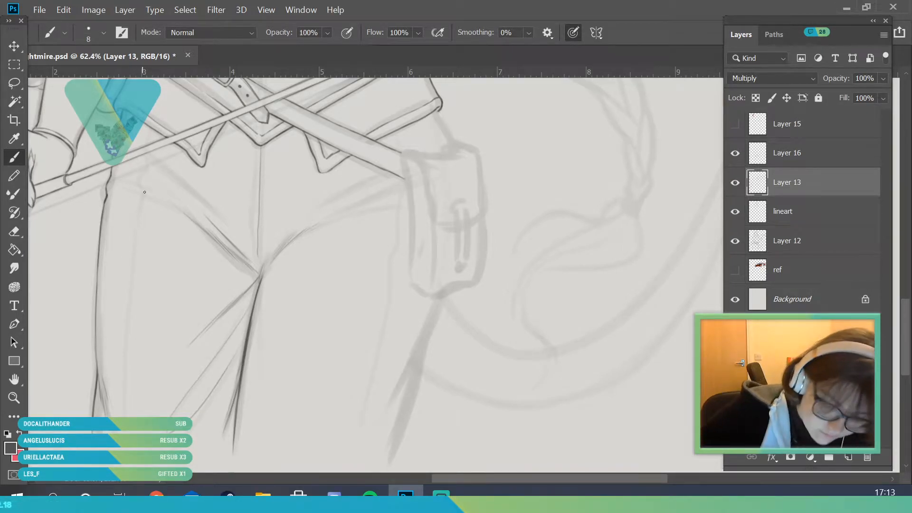
- Ink short fabric folds at the hip and longer curved folds descending from beneath the bow toward the crotch
drag(114, 195, 142, 193)
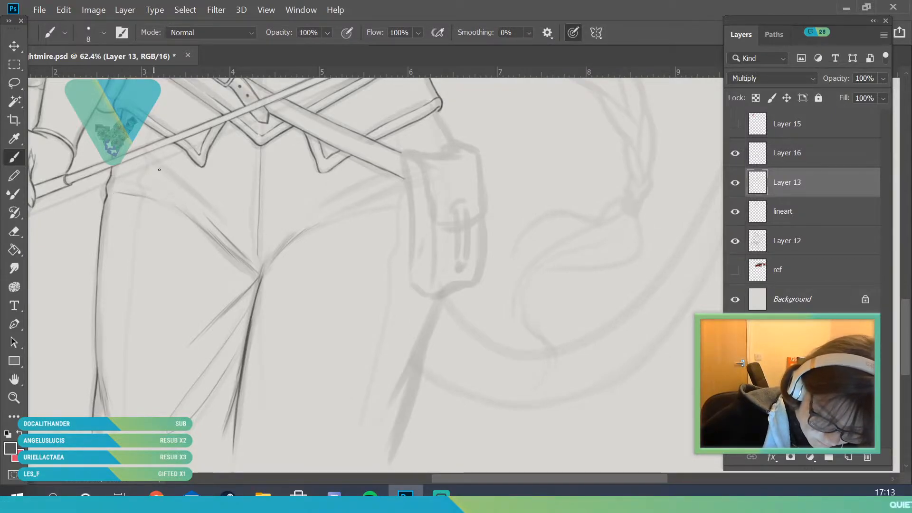
drag(126, 155, 171, 176)
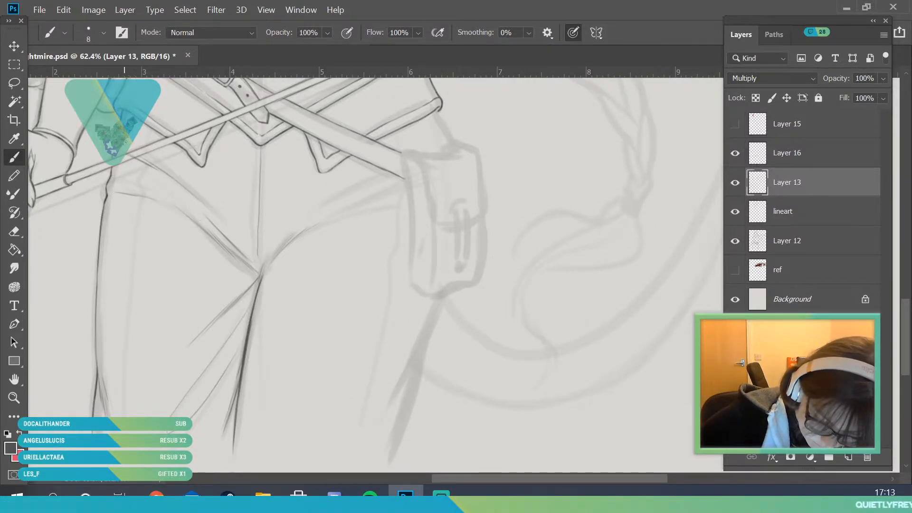
drag(132, 141, 216, 209)
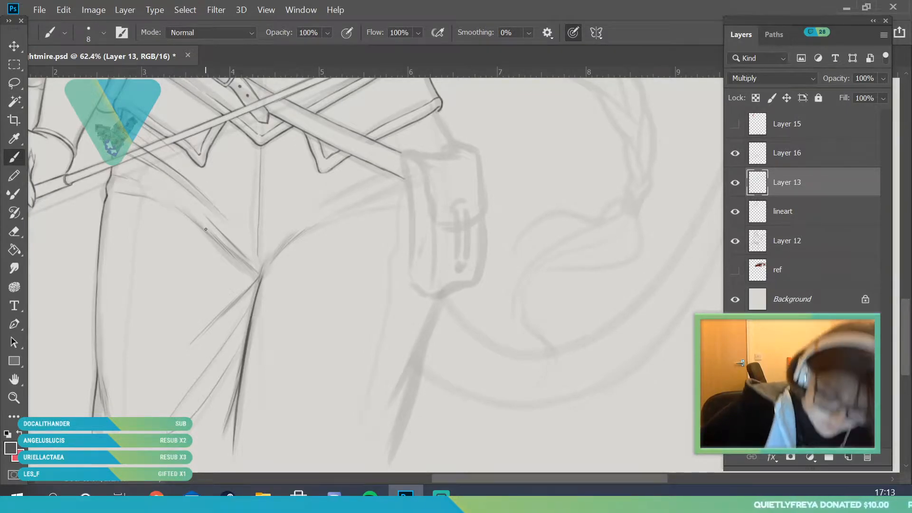
- Check the trouser line art at a smaller scale by toggling the visibility of Layer 13 and the Layer 12 sketch
click(732, 182)
click(730, 180)
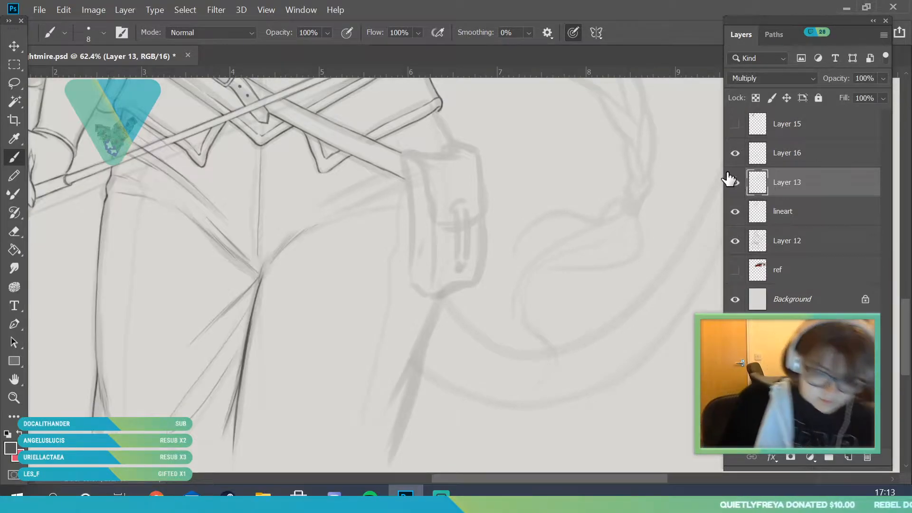
key(e)
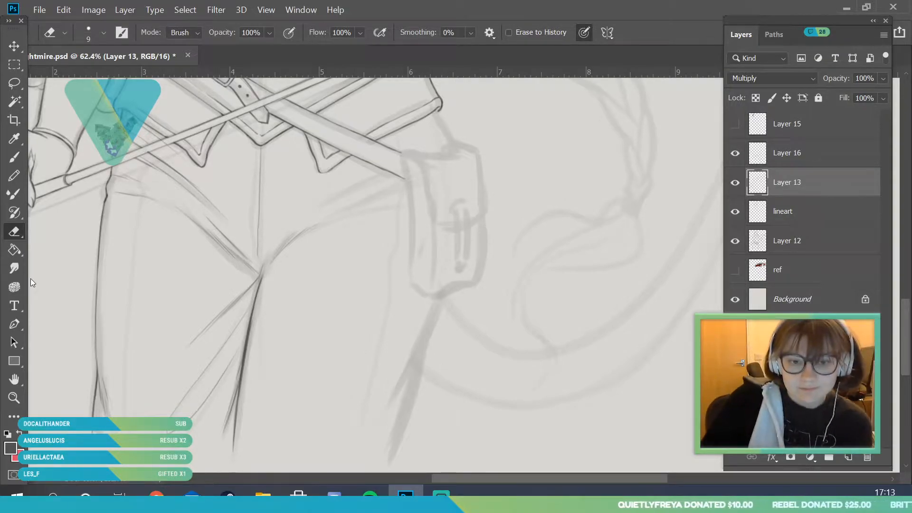
click(18, 397)
drag(309, 283, 273, 286)
drag(311, 151, 327, 154)
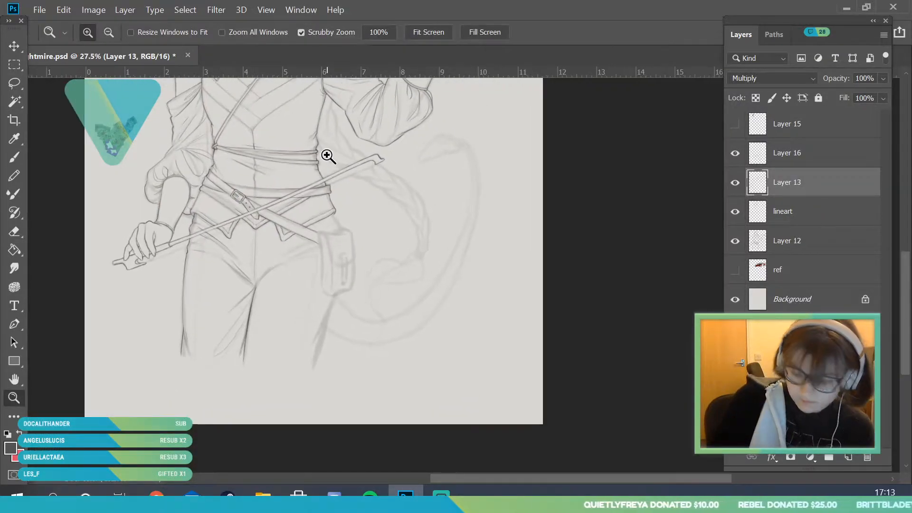
click(735, 244)
click(735, 241)
drag(244, 315, 270, 315)
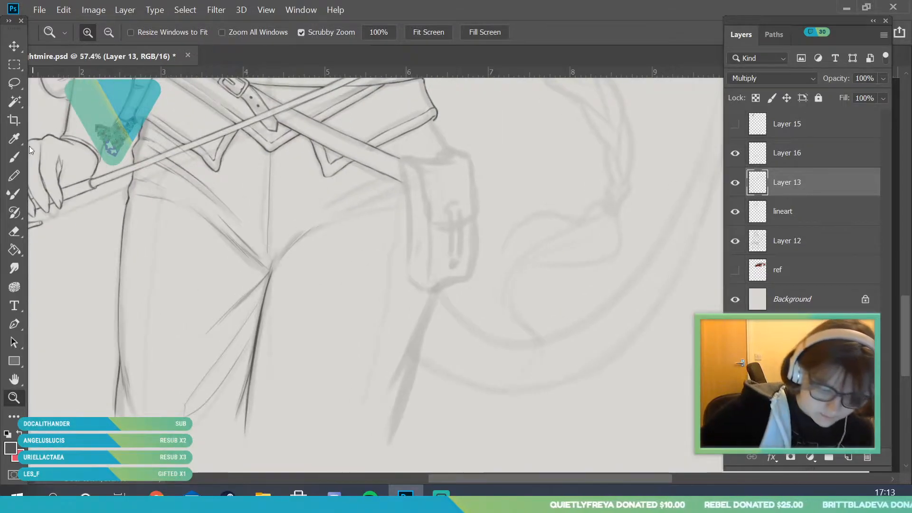
- Ink another crease across the upper thigh and the long wavy side seam rising along the outer leg to the hip
key(b)
drag(155, 225, 205, 246)
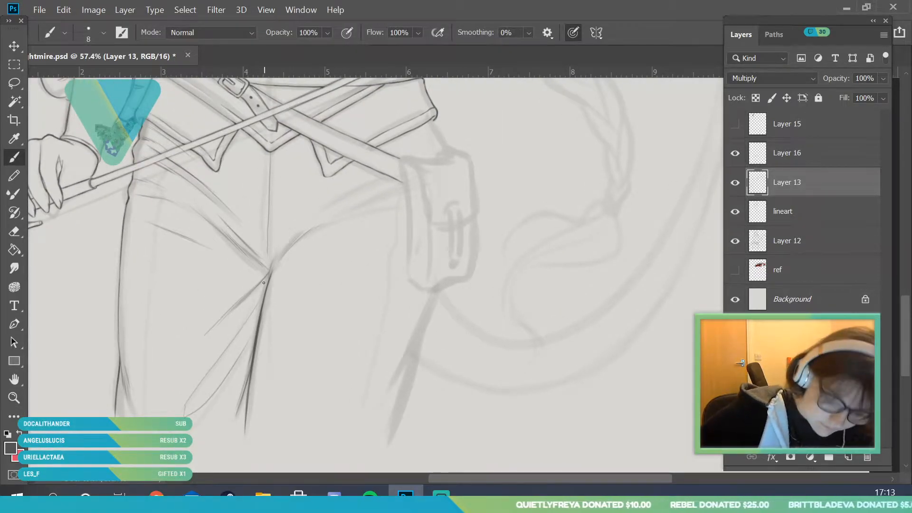
drag(145, 381, 160, 189)
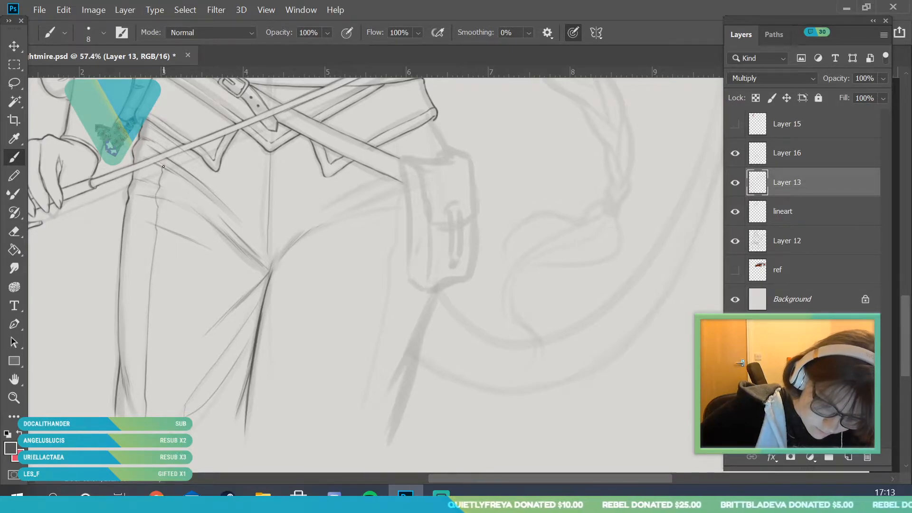
- Ink the fabric folds on the other thigh fanning from the crotch curve toward the belt pouch
key(z)
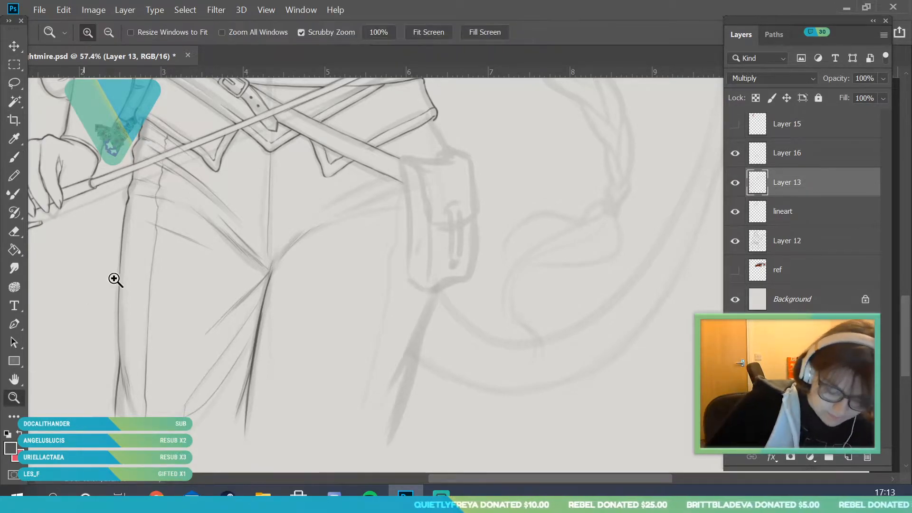
drag(168, 249, 97, 285)
drag(204, 239, 265, 236)
key(b)
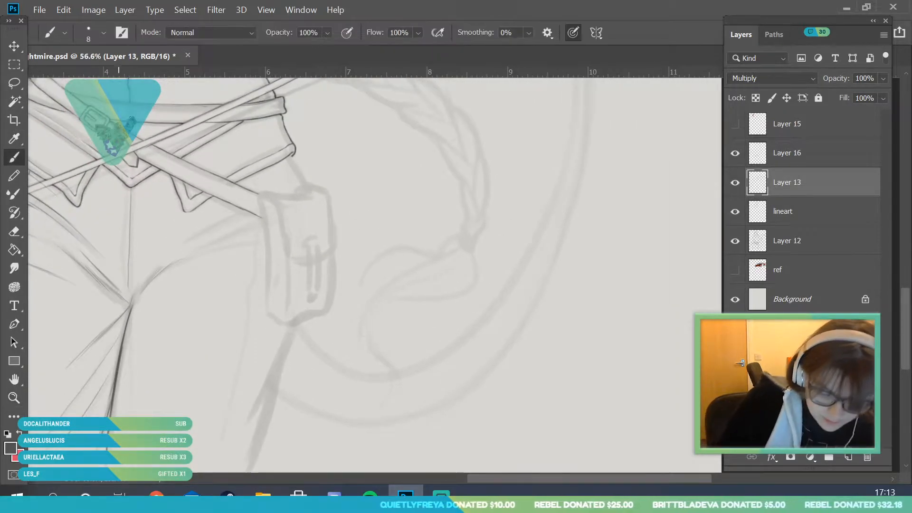
drag(175, 261, 244, 228)
- On Layer 16, extend both lines of the diagonal belt strap up to the edge of the belt pouch
click(734, 153)
click(735, 153)
click(788, 160)
click(20, 399)
drag(308, 218, 373, 217)
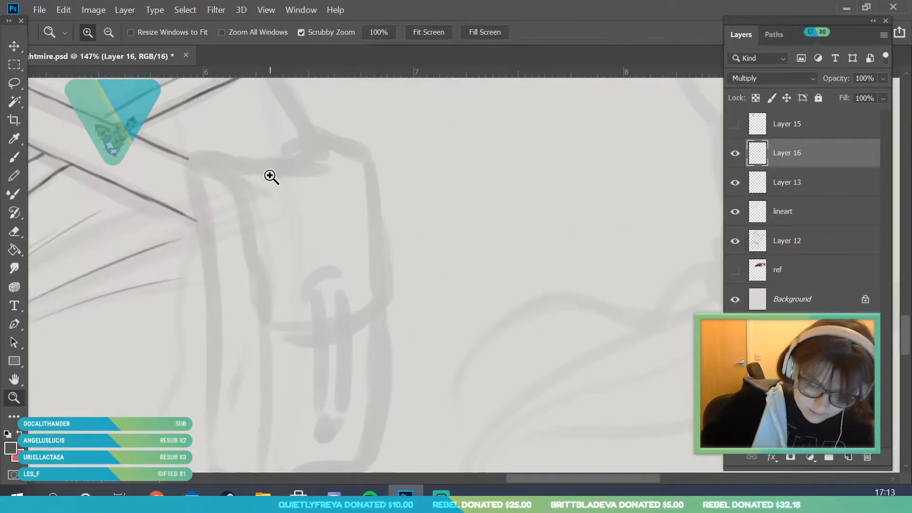
drag(271, 175, 308, 176)
click(23, 140)
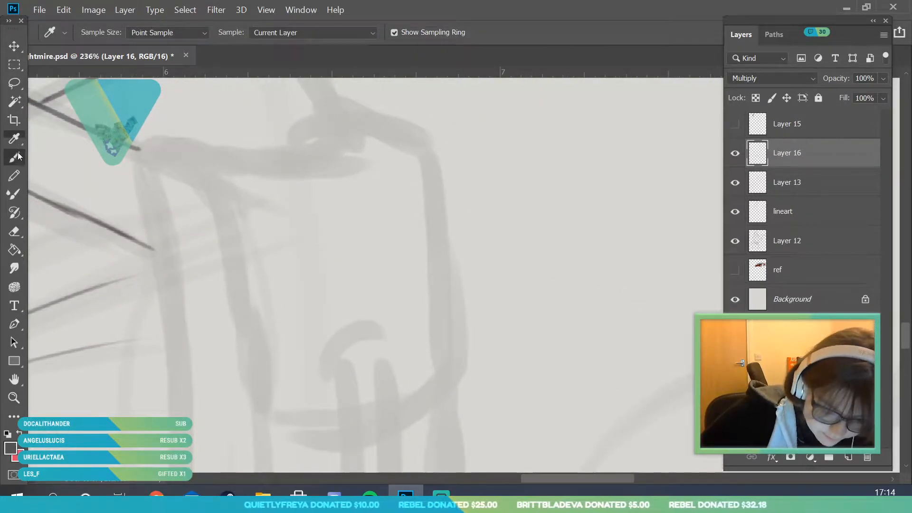
click(18, 154)
drag(129, 145, 159, 157)
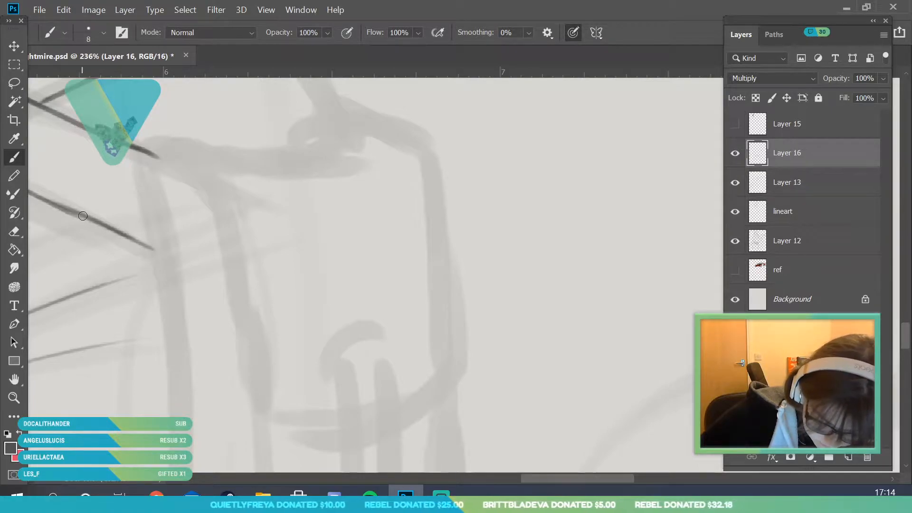
drag(82, 216, 155, 249)
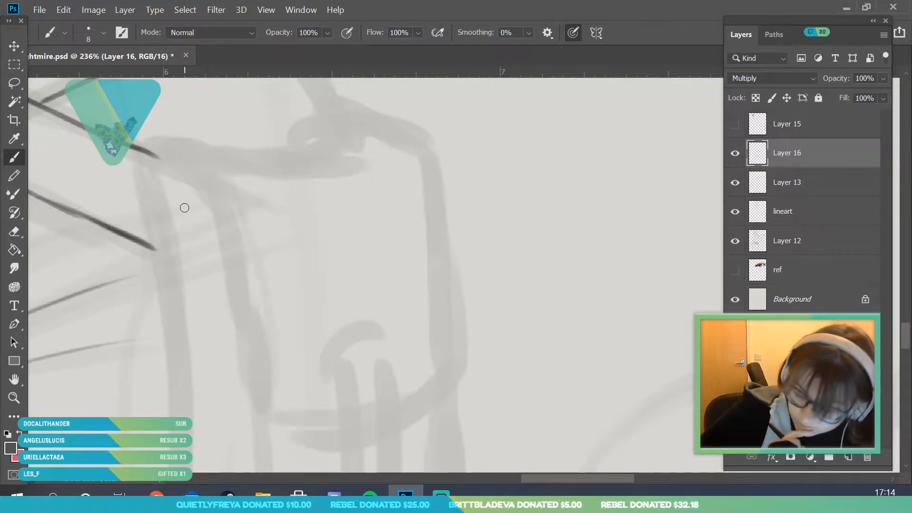
- Erase the overshooting end of the upper strap line and ink the edge closing the strap where it meets the pouch
key(e)
drag(155, 155, 144, 150)
click(21, 144)
click(140, 142)
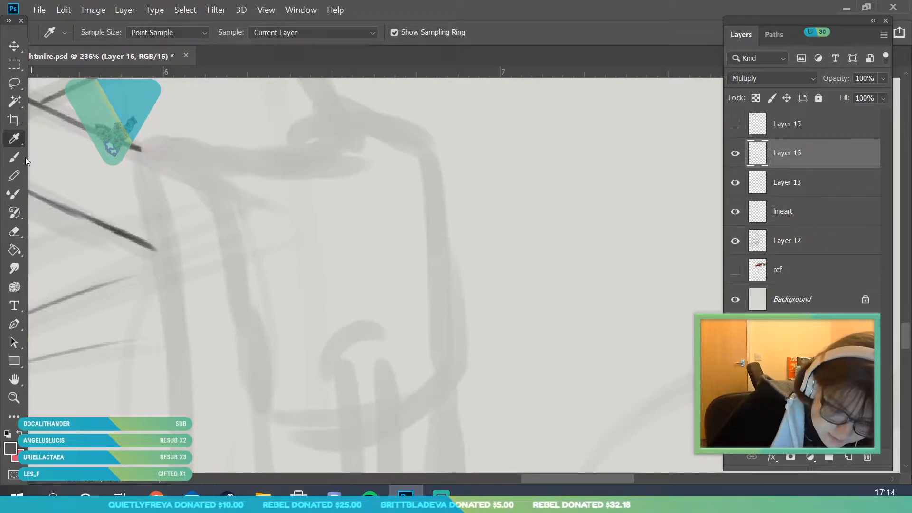
key(b)
drag(146, 145, 158, 249)
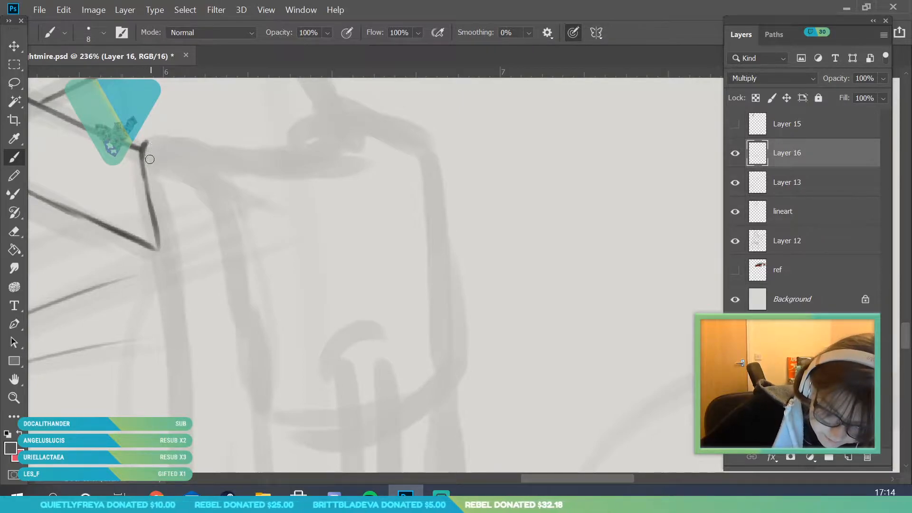
- Ink the pouch flap's wavy top edge with its fold line and the long curved edge down its inner side
mouse_move(141, 146)
mouse_down()
mouse_move(189, 134)
mouse_move(311, 168)
mouse_up()
mouse_move(246, 153)
mouse_down()
mouse_move(338, 150)
mouse_move(369, 118)
mouse_move(401, 113)
mouse_move(428, 134)
mouse_up()
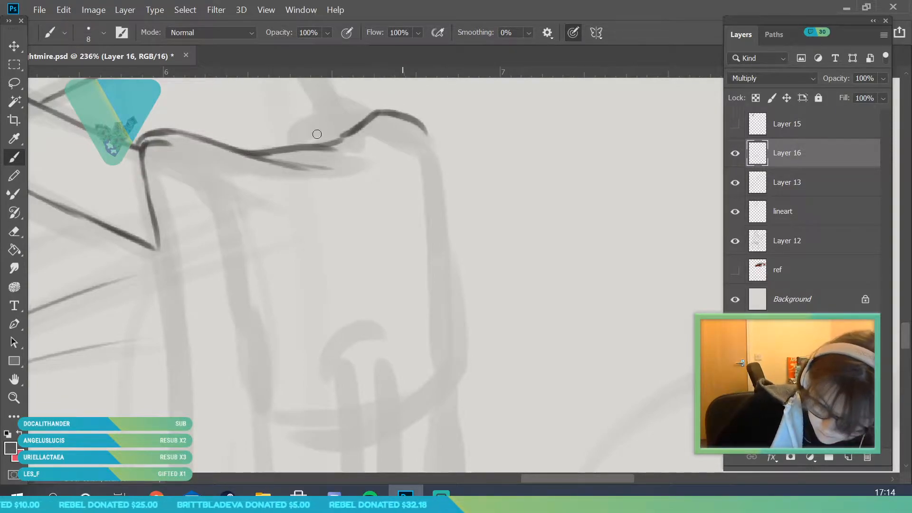
mouse_move(164, 147)
mouse_down()
mouse_move(206, 161)
mouse_move(230, 216)
mouse_move(273, 423)
mouse_up()
- Ink the flap's outer side and rounded lower corners, leaving a gap for the strap, and add a parallel inner border line
click(14, 398)
drag(174, 243, 114, 249)
drag(259, 292, 314, 292)
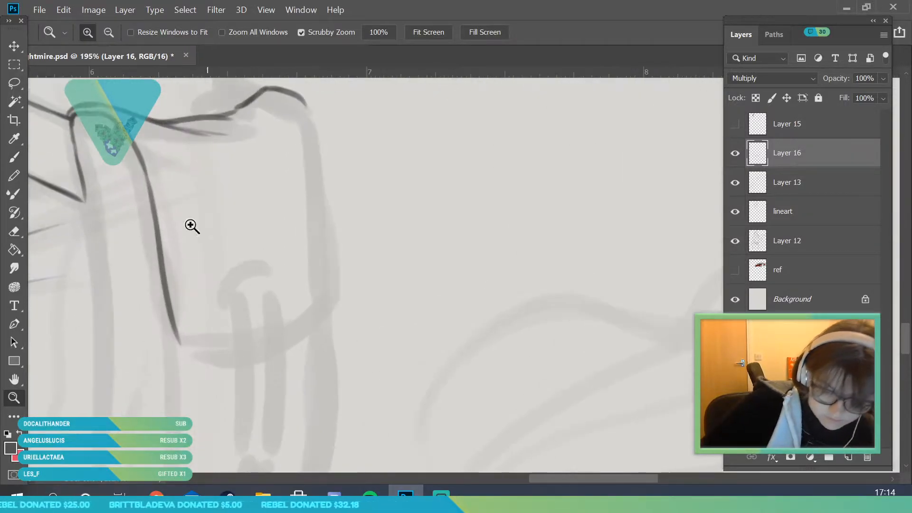
click(14, 157)
drag(323, 177, 341, 311)
mouse_move(183, 345)
mouse_down()
mouse_move(243, 348)
mouse_move(204, 358)
mouse_move(303, 334)
mouse_move(287, 341)
mouse_move(341, 310)
mouse_up()
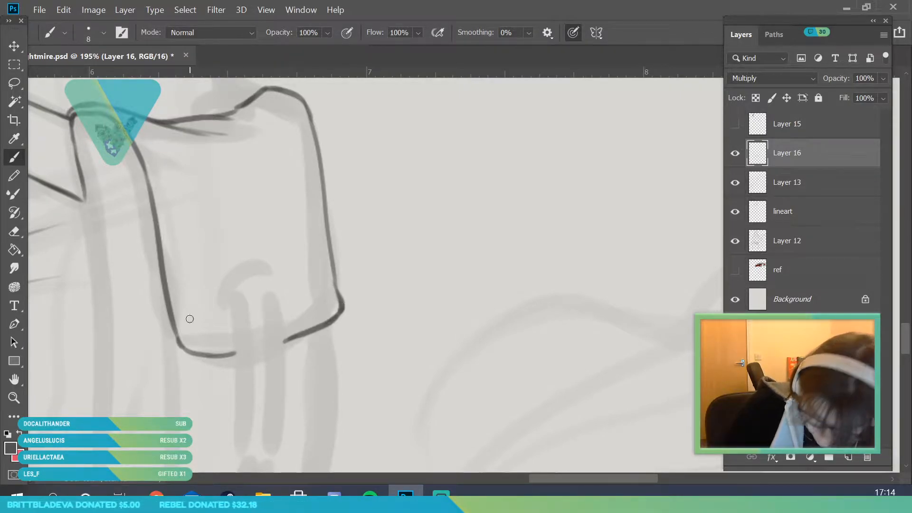
mouse_move(152, 177)
mouse_down()
mouse_move(183, 336)
mouse_move(179, 315)
mouse_move(194, 344)
mouse_move(232, 352)
mouse_up()
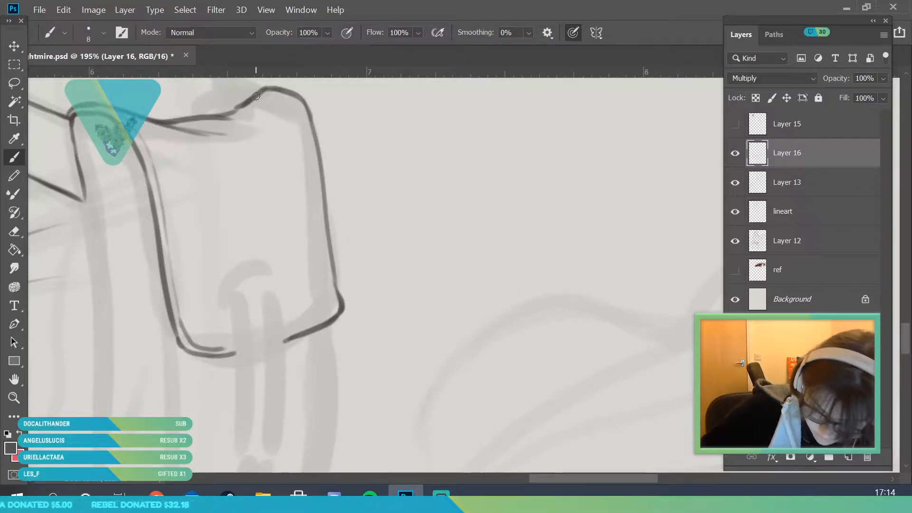
mouse_move(254, 95)
mouse_down()
mouse_move(300, 112)
mouse_move(305, 124)
mouse_move(323, 292)
mouse_move(337, 297)
mouse_move(320, 318)
mouse_up()
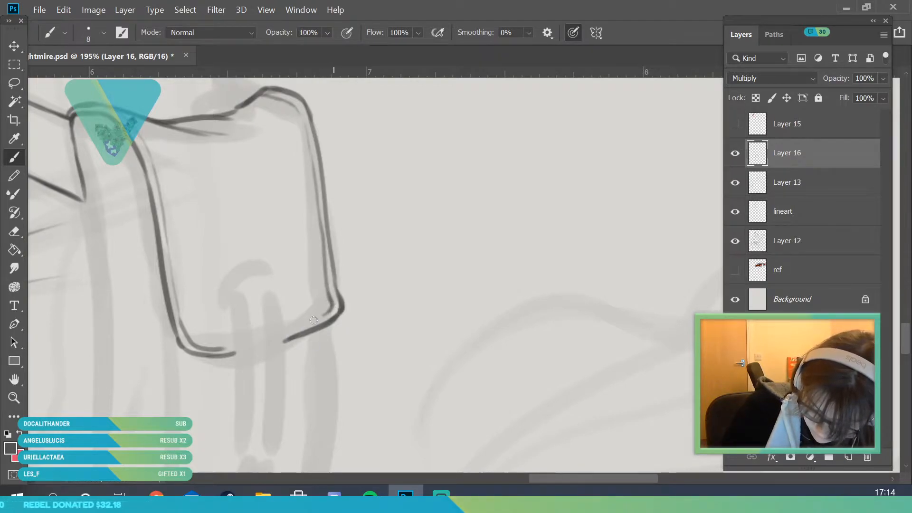
- Set the brush size to 6 px and ink the long sides of the pouch's closing strap with an inner thickness line
click(19, 395)
drag(230, 261, 204, 285)
drag(249, 313, 279, 380)
click(17, 161)
click(88, 32)
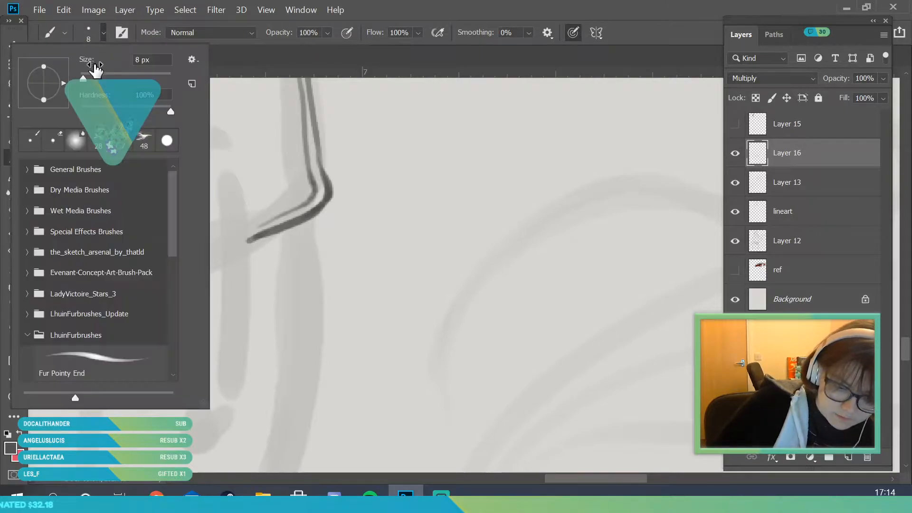
key(Return)
click(103, 32)
click(140, 59)
text(6)
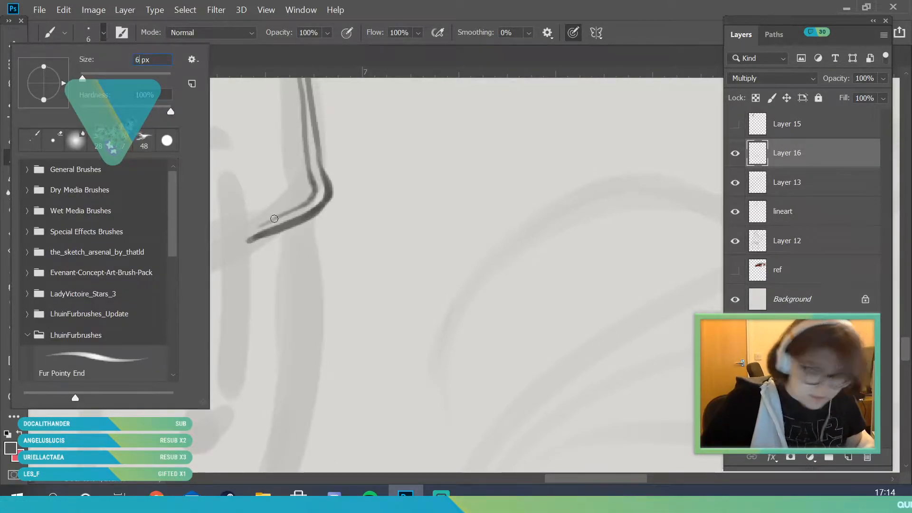
key(Return)
drag(187, 195, 185, 404)
mouse_move(242, 187)
mouse_down()
mouse_move(245, 310)
mouse_move(235, 403)
mouse_up()
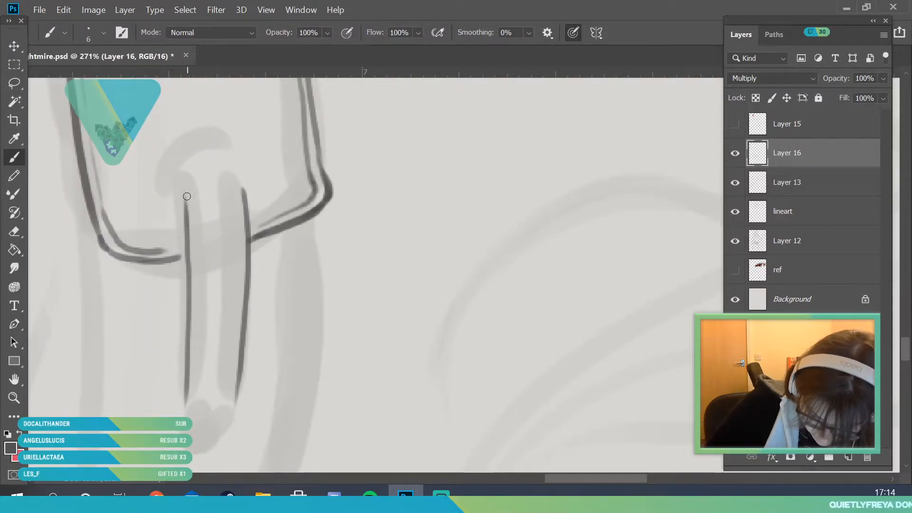
drag(198, 245, 195, 379)
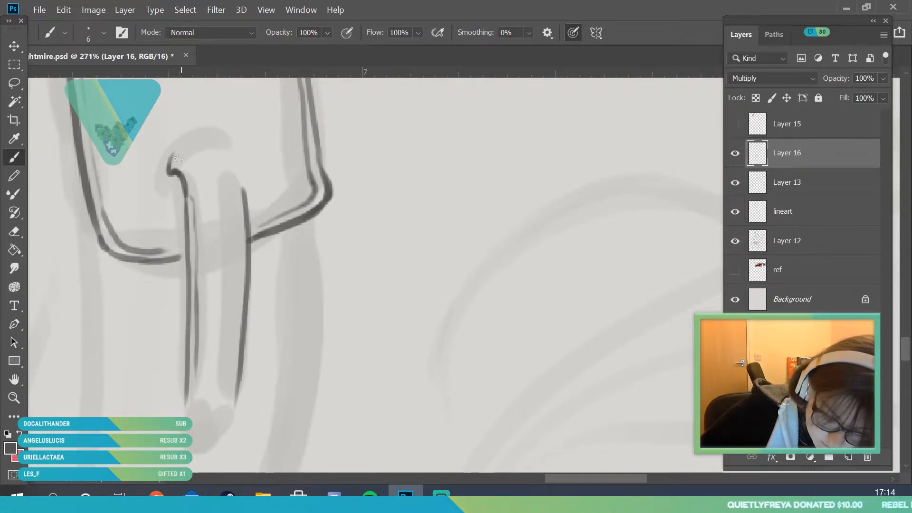
- Ink the rounded, flared head of the closing strap with three small rings inside it
mouse_move(177, 142)
mouse_down()
mouse_move(228, 113)
mouse_move(256, 154)
mouse_up()
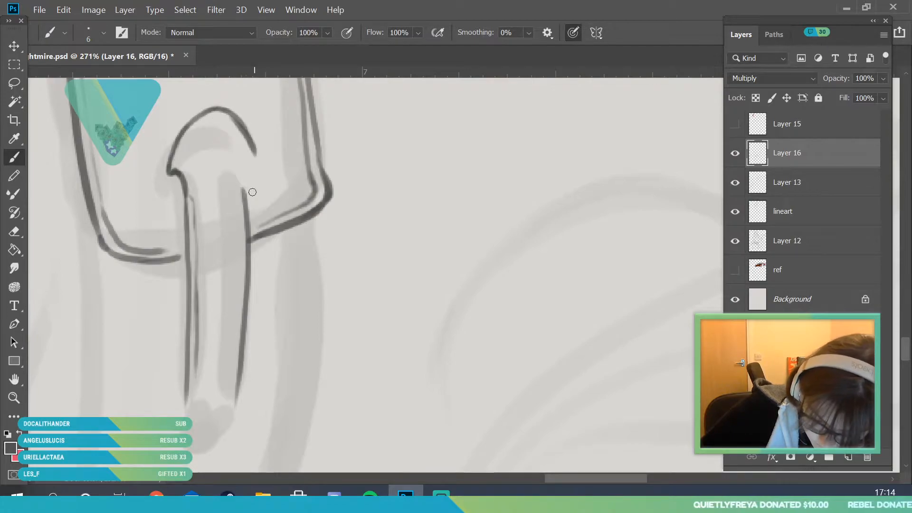
mouse_move(244, 192)
mouse_down()
mouse_move(249, 166)
mouse_move(227, 117)
mouse_move(192, 157)
mouse_move(199, 146)
mouse_up()
mouse_move(234, 144)
mouse_down()
mouse_move(238, 153)
mouse_move(226, 149)
mouse_move(230, 142)
mouse_up()
- Erase the middle section of the closing strap's lines with a 34 px eraser to make room for a buckle
click(19, 401)
mouse_move(215, 266)
mouse_down()
mouse_move(189, 323)
mouse_move(157, 323)
mouse_up()
drag(236, 244, 232, 353)
click(233, 354)
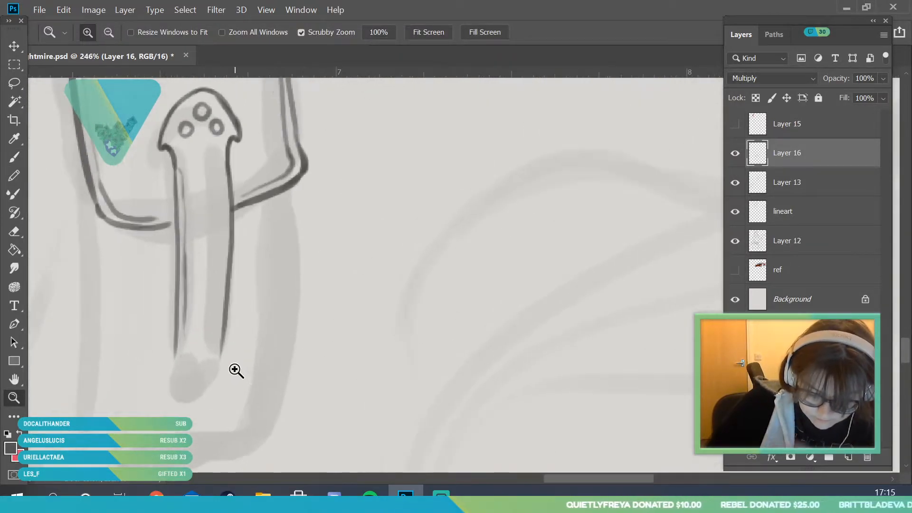
click(213, 246)
key(e)
click(96, 40)
click(94, 77)
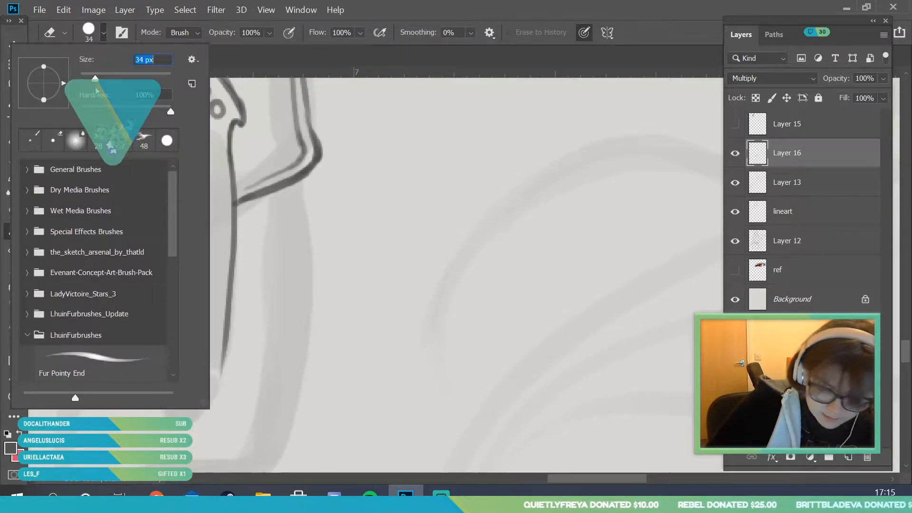
click(280, 260)
mouse_move(187, 219)
mouse_down()
mouse_move(186, 259)
mouse_move(221, 213)
mouse_move(226, 241)
mouse_move(229, 205)
mouse_move(227, 257)
mouse_up()
- Ink a rounded rectangular buckle with an inner frame and a central prong across the gap in the strap
key(b)
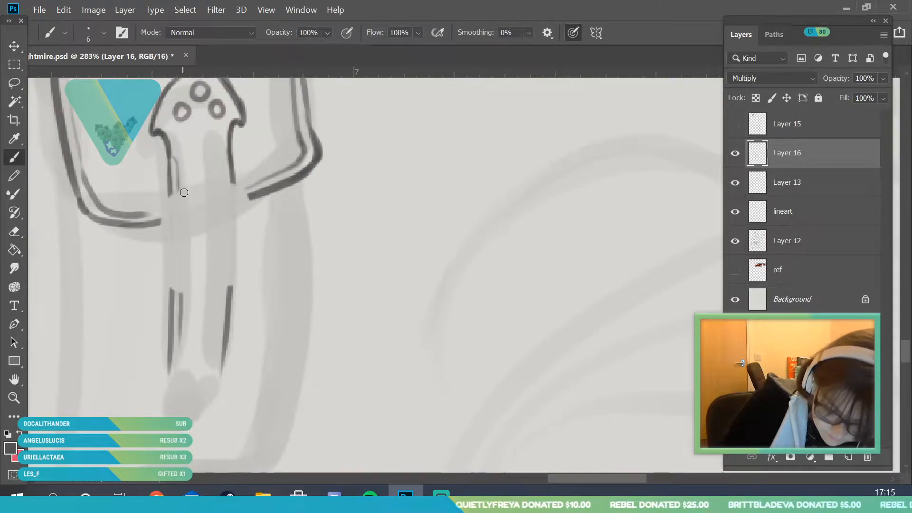
mouse_move(166, 246)
mouse_down()
mouse_move(177, 302)
mouse_move(168, 282)
mouse_move(174, 292)
mouse_move(231, 284)
mouse_up()
mouse_move(168, 202)
mouse_down()
mouse_move(242, 183)
mouse_move(225, 188)
mouse_move(237, 190)
mouse_move(234, 286)
mouse_up()
mouse_move(203, 204)
mouse_down()
mouse_move(214, 236)
mouse_move(185, 211)
mouse_move(179, 235)
mouse_move(180, 260)
mouse_move(205, 279)
mouse_move(185, 281)
mouse_move(213, 279)
mouse_move(228, 216)
mouse_move(209, 202)
mouse_up()
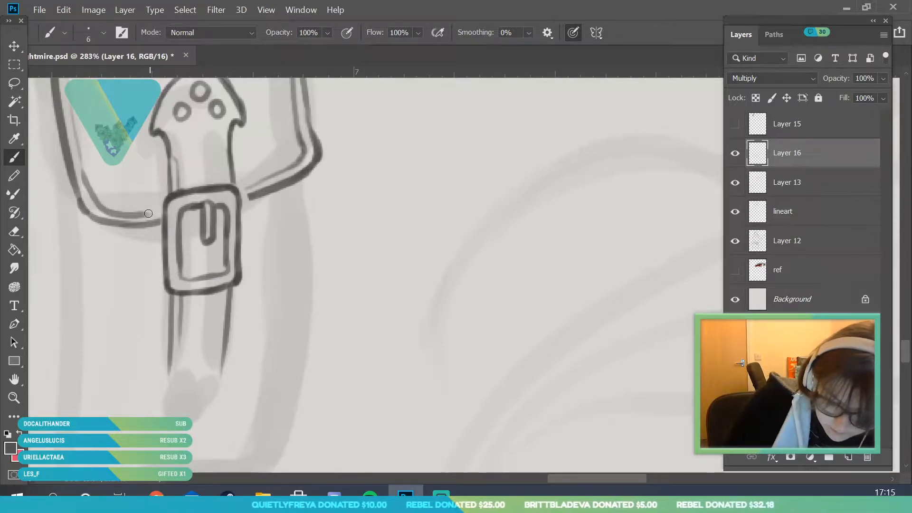
- Extend the flap border to the buckle and ink the strap's tail with a squared end and small dot holes
mouse_move(265, 191)
mouse_down()
mouse_move(240, 201)
mouse_move(277, 173)
mouse_up()
drag(180, 306, 180, 380)
mouse_move(227, 314)
mouse_down()
mouse_move(227, 401)
mouse_move(178, 404)
mouse_up()
mouse_move(170, 361)
mouse_down()
mouse_move(174, 408)
mouse_move(186, 412)
mouse_move(176, 413)
mouse_move(231, 398)
mouse_up()
click(206, 275)
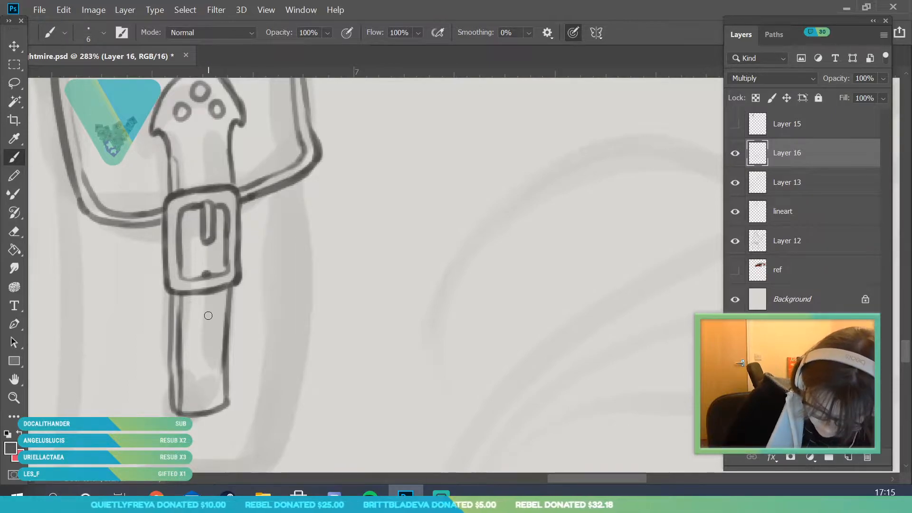
click(206, 356)
- Ink the outline of the pouch body below the flap, including both sides and the curved bottom edge
key(z)
scroll(183, 341, down, 5)
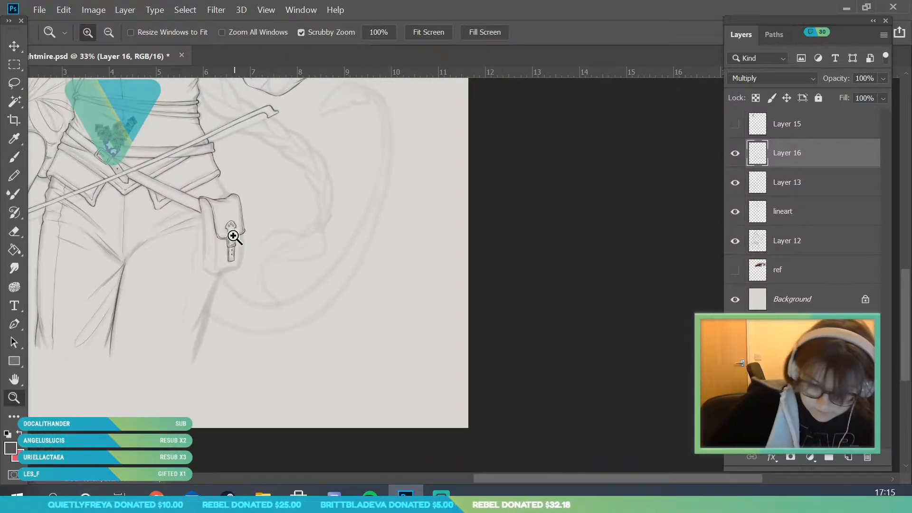
scroll(230, 318, up, 5)
scroll(294, 346, down, 3)
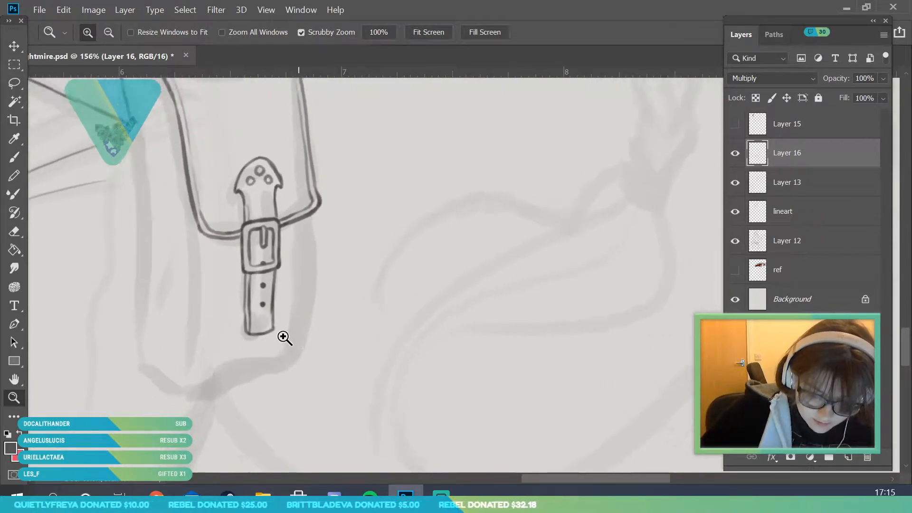
scroll(189, 163, up, 2)
click(19, 153)
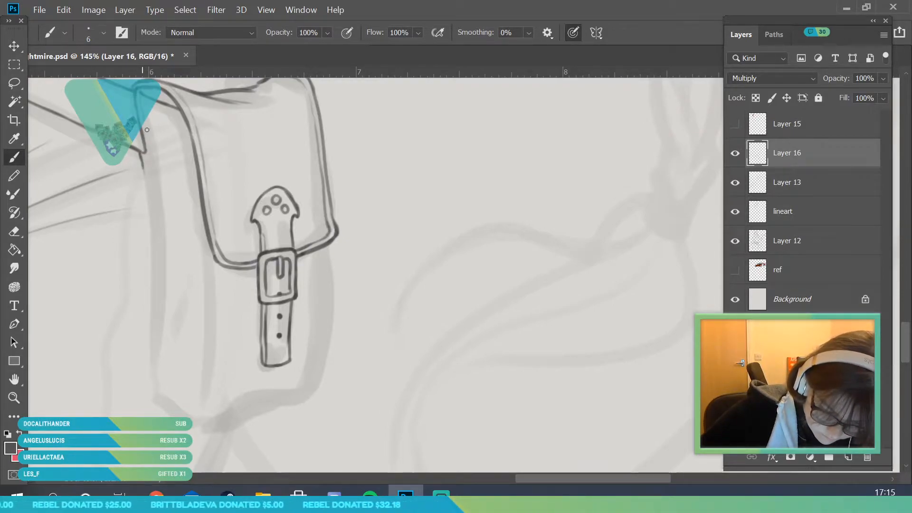
drag(140, 157, 149, 216)
mouse_move(147, 159)
mouse_down()
mouse_move(157, 254)
mouse_move(149, 400)
mouse_move(230, 435)
mouse_move(223, 425)
mouse_move(240, 416)
mouse_move(215, 430)
mouse_move(315, 396)
mouse_up()
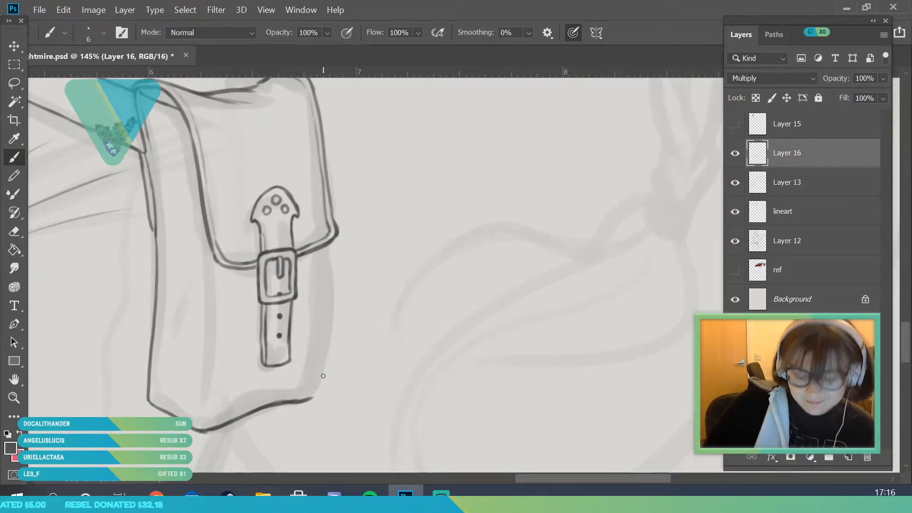
mouse_move(326, 248)
mouse_down()
mouse_move(311, 397)
mouse_move(324, 346)
mouse_move(321, 383)
mouse_up()
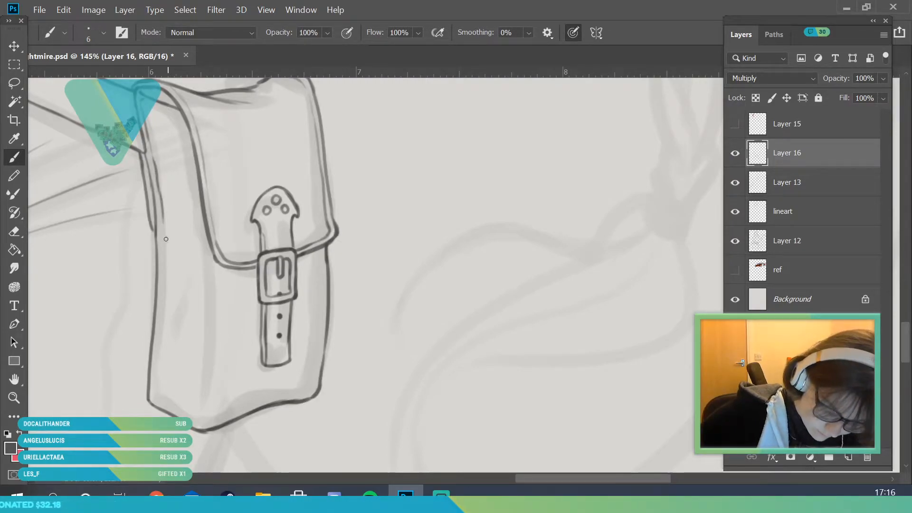
- Ink the pouch's side panel seams, a parallel line along its bottom edge and small creases in the lower corner
mouse_move(161, 335)
mouse_down()
mouse_move(154, 392)
mouse_move(177, 415)
mouse_up()
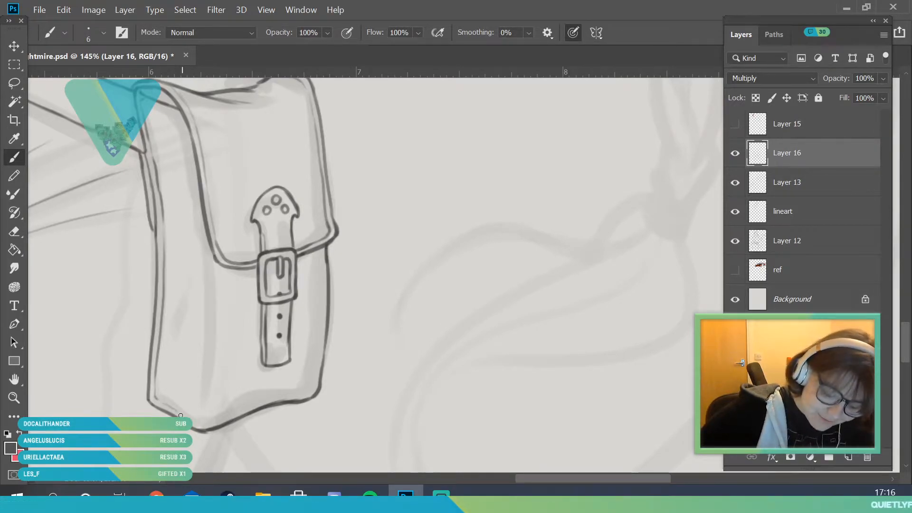
mouse_move(189, 420)
mouse_down()
mouse_move(201, 391)
mouse_move(201, 338)
mouse_up()
drag(205, 286, 204, 271)
drag(197, 217, 192, 179)
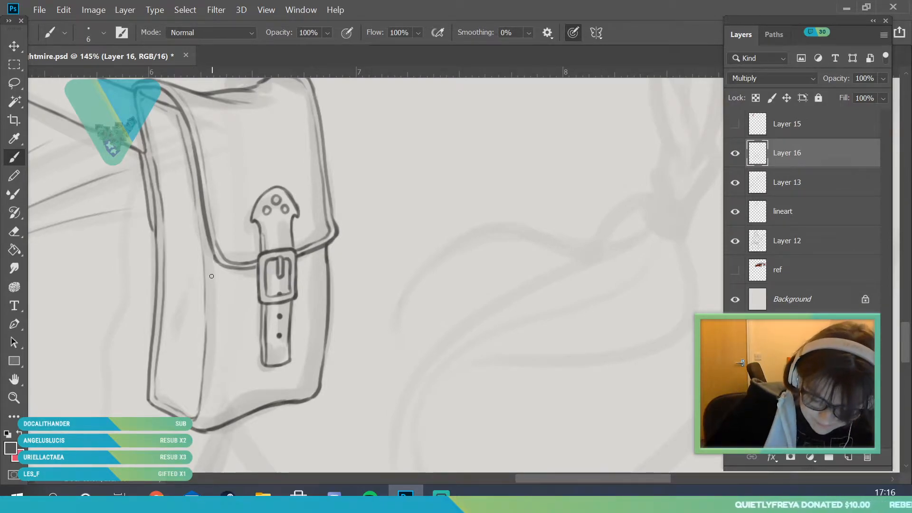
drag(210, 259, 212, 283)
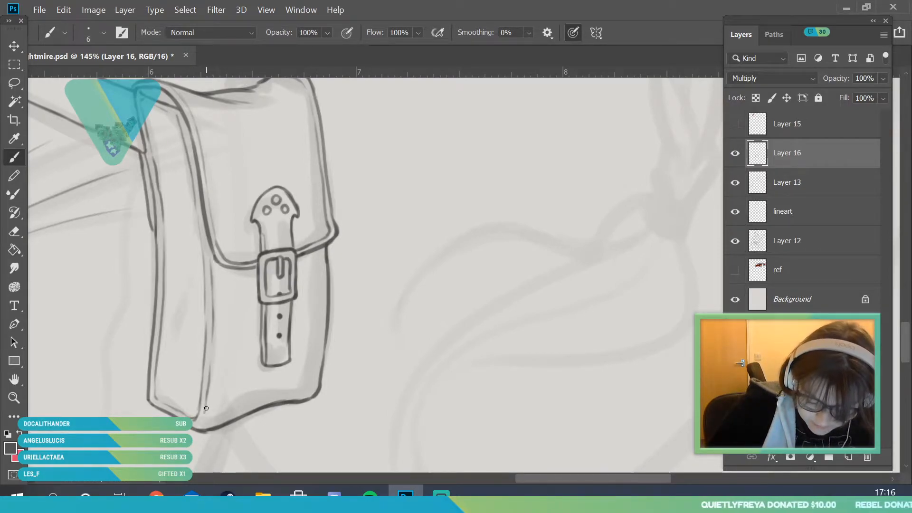
drag(216, 420, 307, 393)
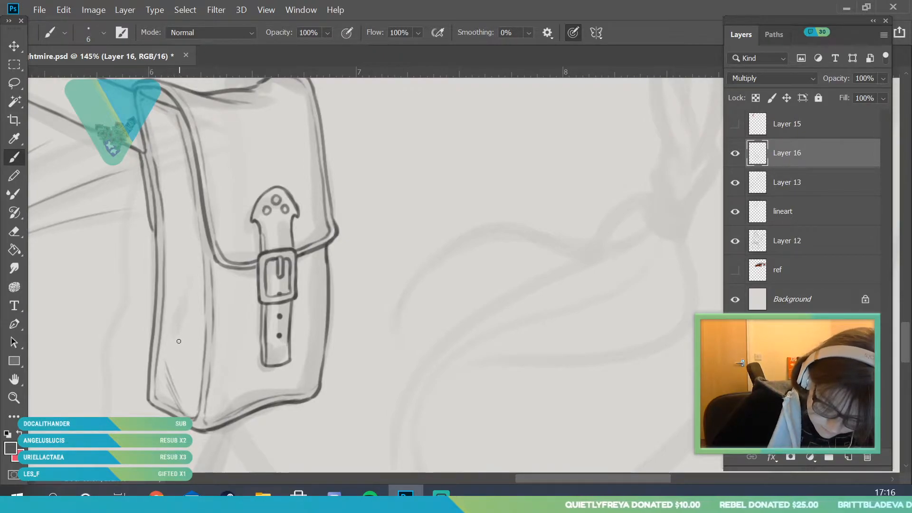
- Check the pouch line art at a smaller scale by toggling the visibility of the Layer 12 sketch and Layer 13
key(z)
drag(304, 328, 275, 352)
click(734, 241)
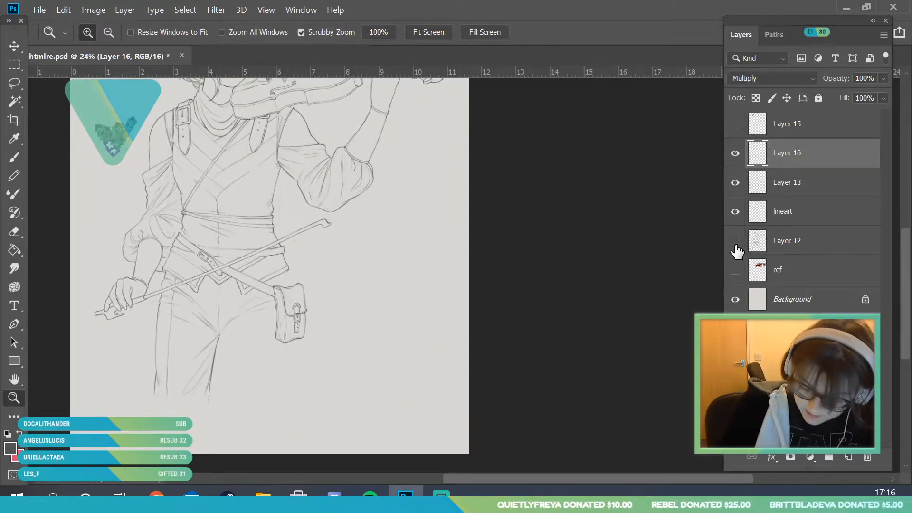
click(736, 243)
click(736, 183)
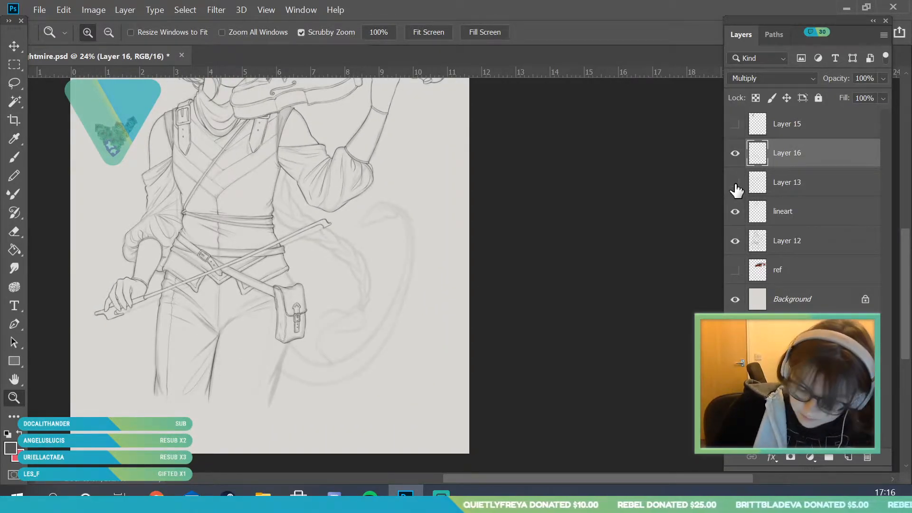
click(739, 184)
click(739, 185)
- On Layer 13, ink the hip line running from the sash's lower corner down to the top of the pouch
click(796, 185)
click(728, 189)
drag(288, 293, 308, 320)
key(b)
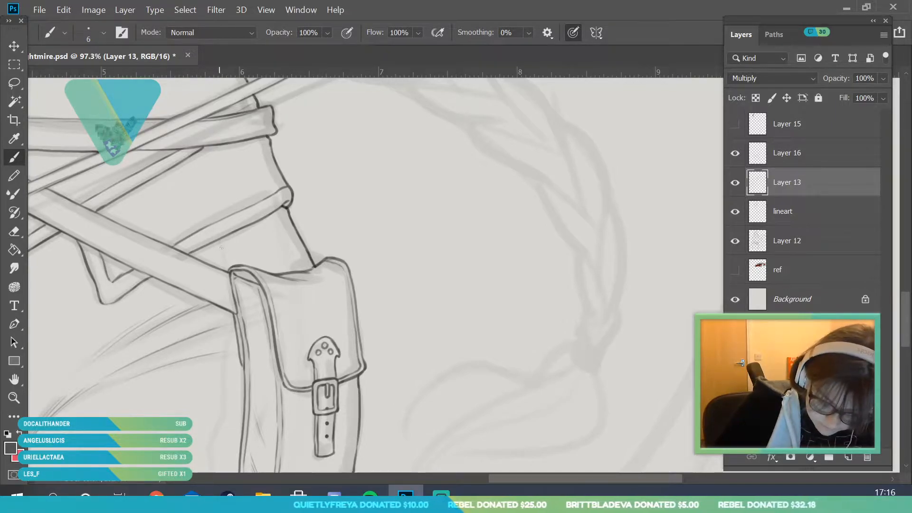
- Erase the lower end of the hip line and redraw it steeper so it meets the pouch flap's top edge
key(z)
mouse_move(236, 179)
mouse_down()
mouse_move(263, 269)
mouse_move(314, 223)
mouse_move(340, 261)
mouse_up()
key(e)
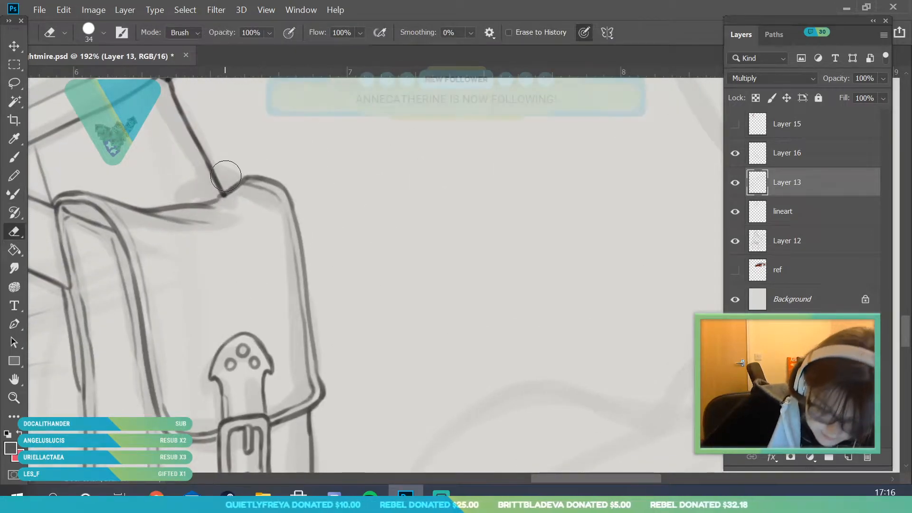
drag(212, 159, 211, 185)
key(b)
drag(193, 132, 214, 196)
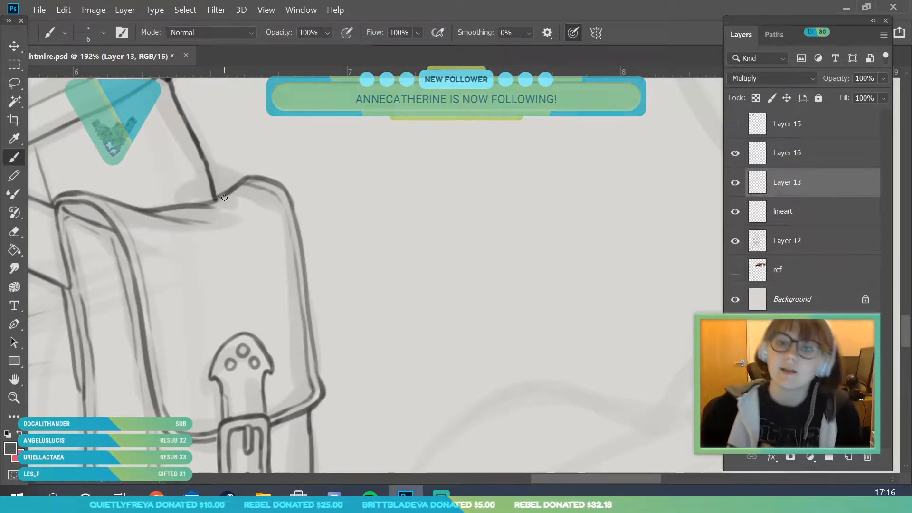
- Set the brush size to 8 px and ink the outer trouser leg line and its fold below the pouch
key(z)
mouse_move(247, 194)
mouse_down()
mouse_move(165, 271)
mouse_move(109, 304)
mouse_up()
drag(167, 362, 209, 354)
click(81, 288)
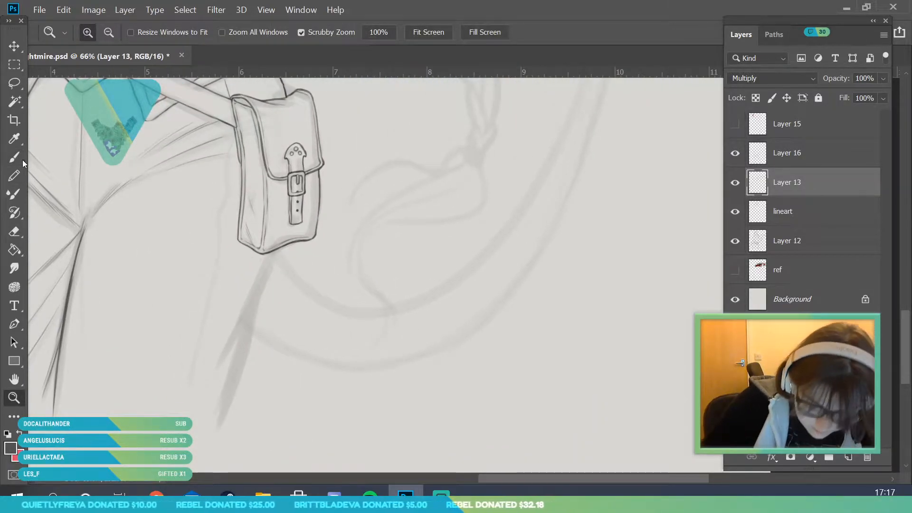
key(b)
click(99, 33)
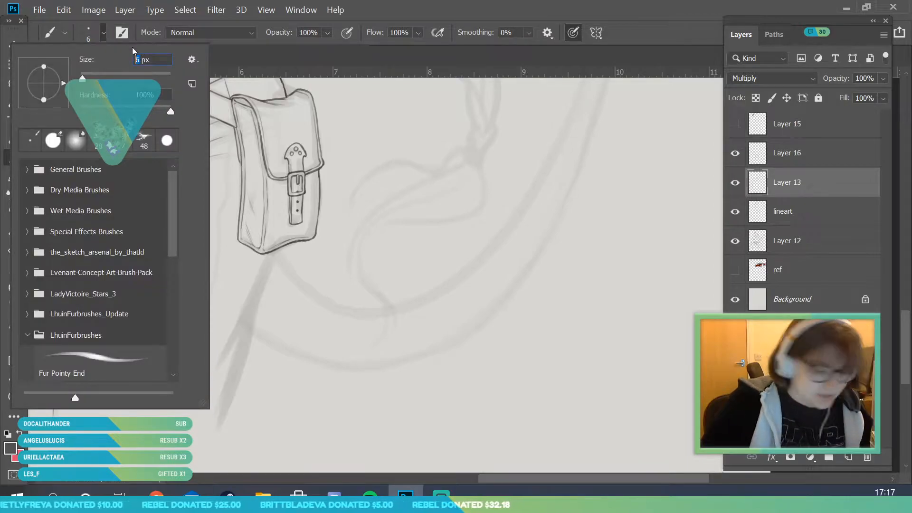
key(Return)
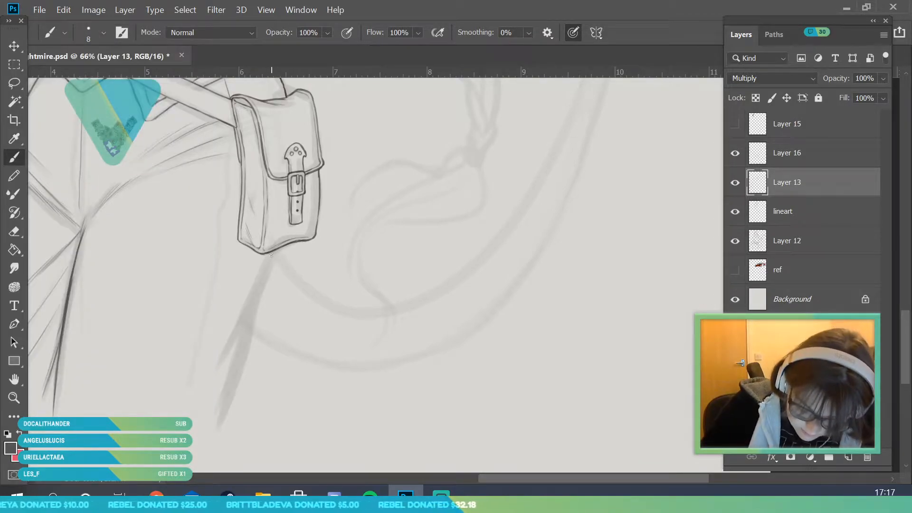
drag(250, 306, 215, 382)
drag(260, 290, 249, 328)
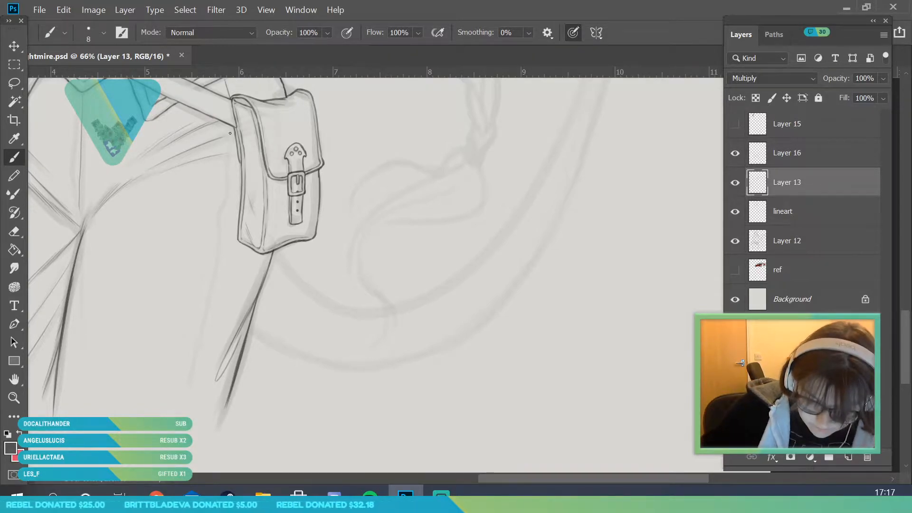
- Ink the long crease down the thigh beside the pouch and short fold lines lower on the trouser legs
mouse_move(230, 154)
mouse_down()
mouse_move(212, 299)
mouse_move(175, 417)
mouse_up()
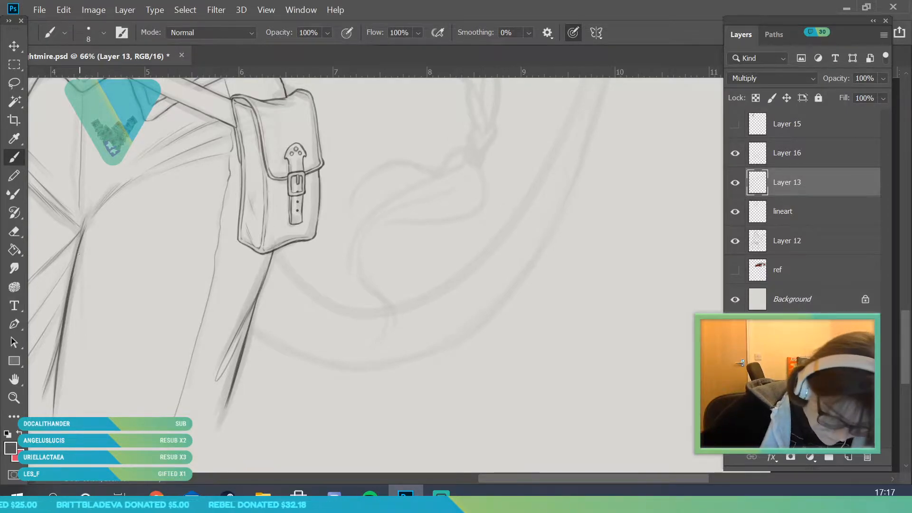
drag(81, 315, 80, 393)
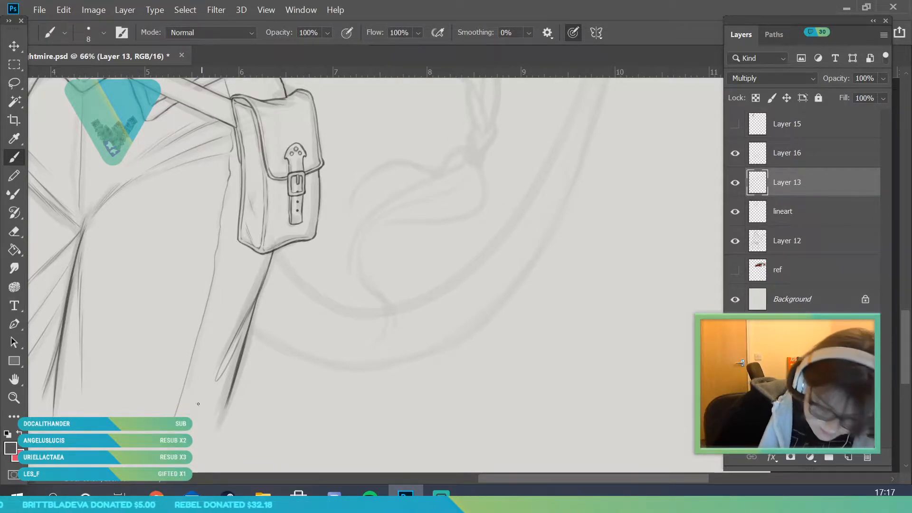
mouse_move(217, 388)
mouse_down()
mouse_move(185, 414)
mouse_move(208, 422)
mouse_up()
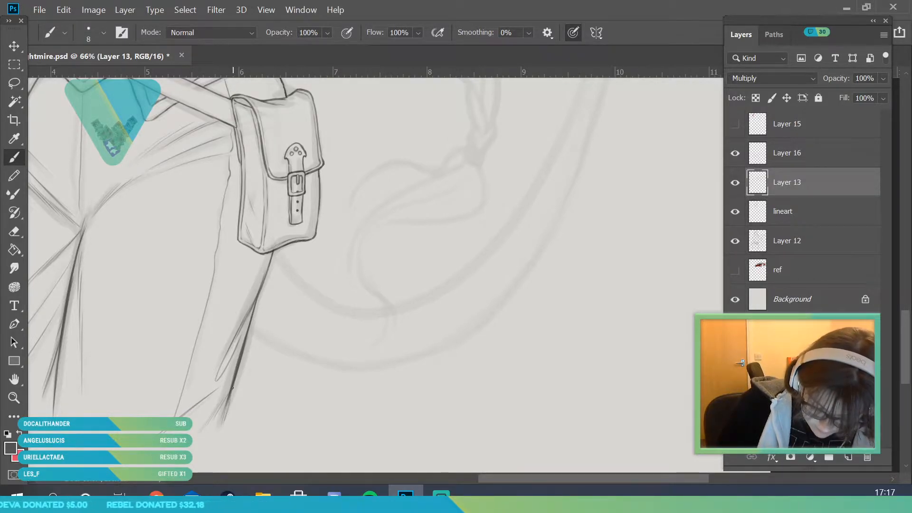
- Compare the whole figure with the Layer 12 sketch hidden and shown, and merge Layer 16 down into Layer 13
key(z)
mouse_move(242, 291)
mouse_down()
mouse_move(226, 405)
mouse_move(307, 382)
mouse_move(226, 222)
mouse_move(240, 214)
mouse_up()
click(734, 242)
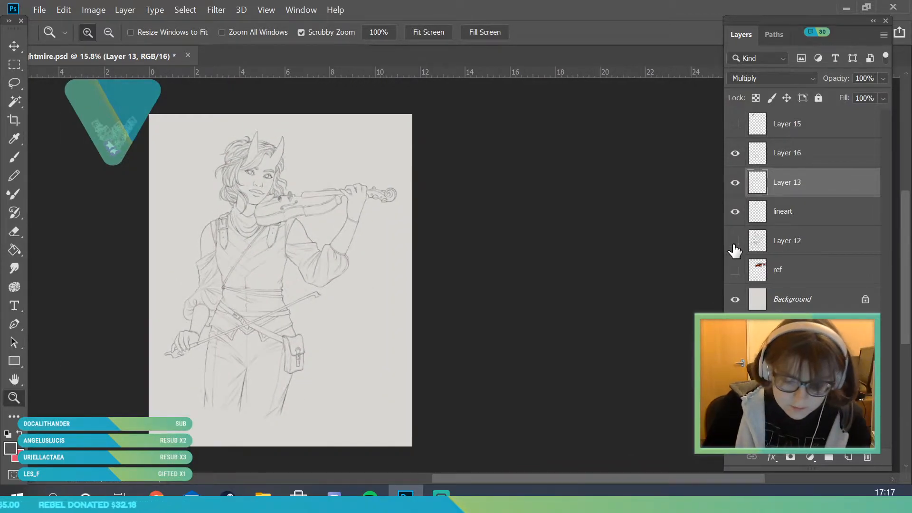
click(735, 242)
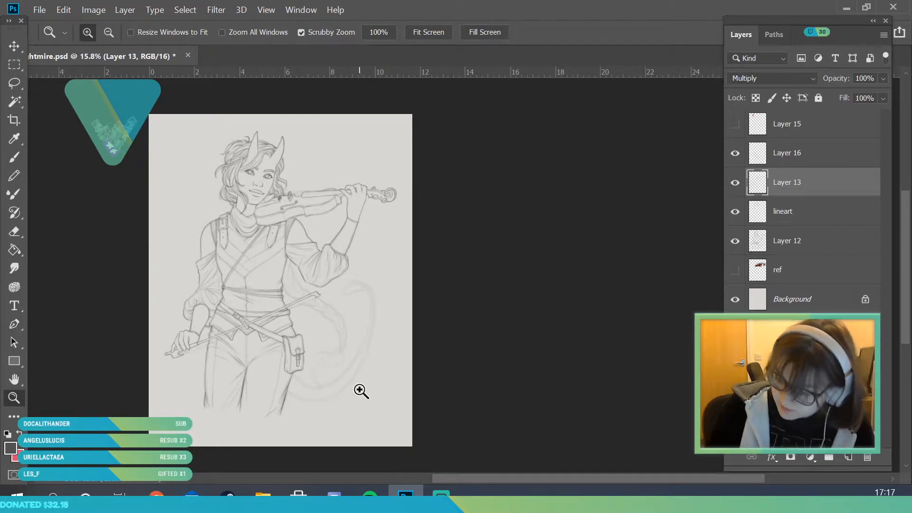
click(735, 152)
click(735, 153)
right_click(800, 155)
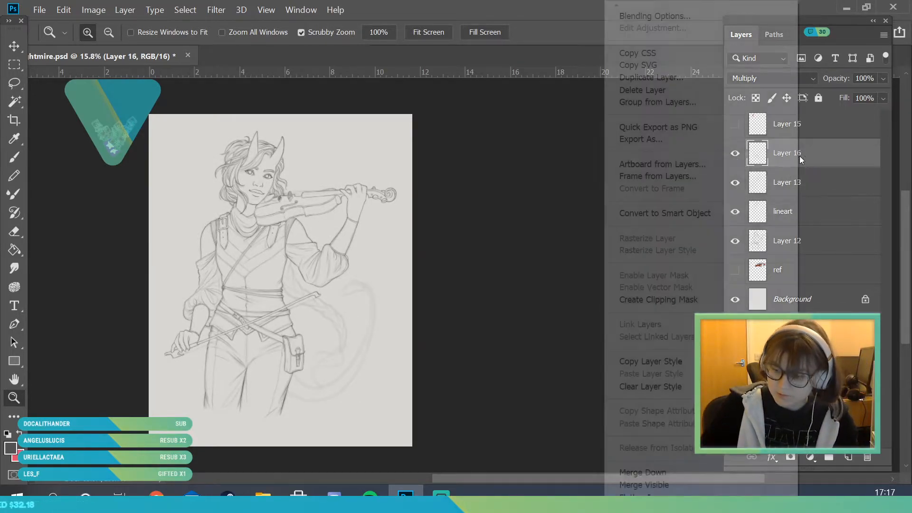
click(667, 472)
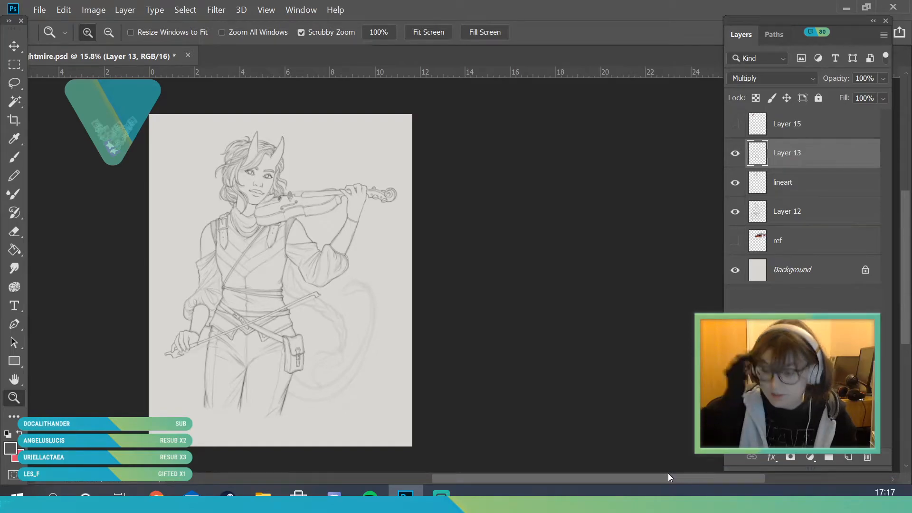
- Check what Layer 13 and lineart contain by toggling their visibility, and merge Layer 13 down into lineart
click(735, 155)
click(735, 155)
click(735, 182)
click(735, 182)
right_click(805, 159)
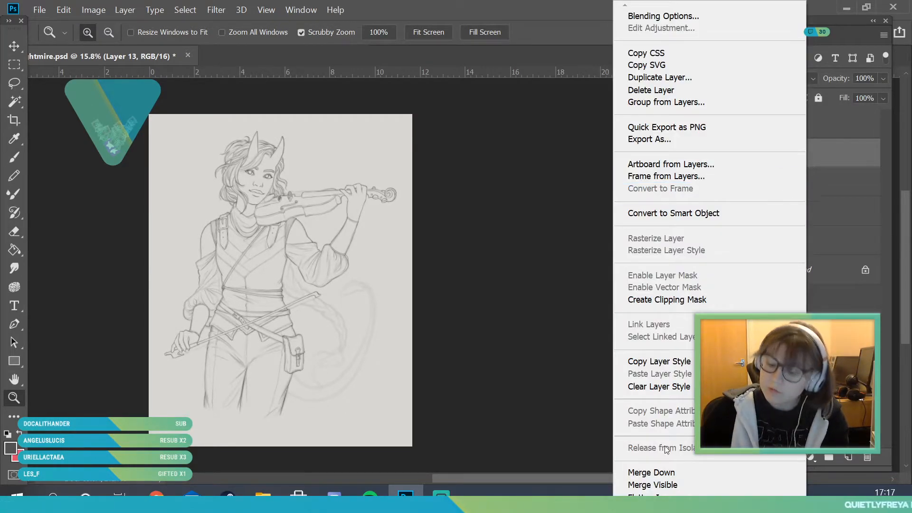
click(651, 472)
- Create a new layer between Layer 12 and lineart and set its blend mode to Multiply
click(300, 300)
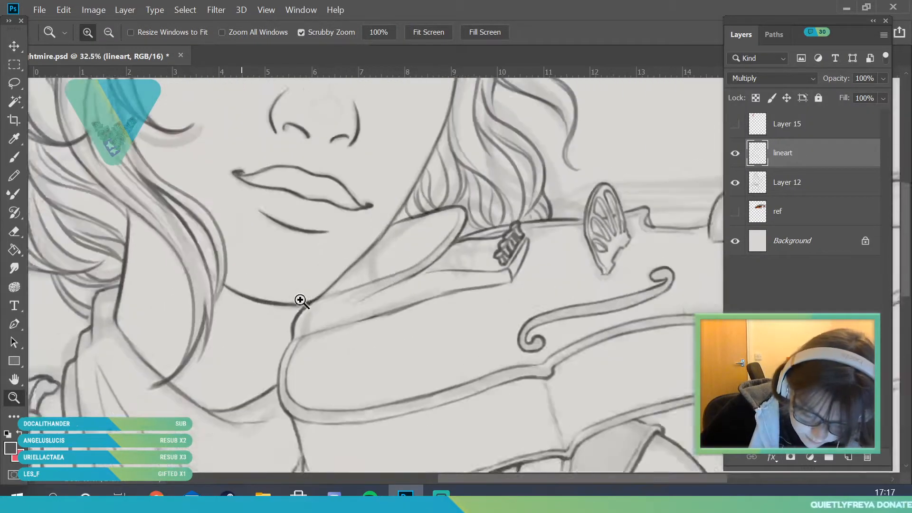
drag(300, 300, 281, 313)
drag(263, 221, 192, 366)
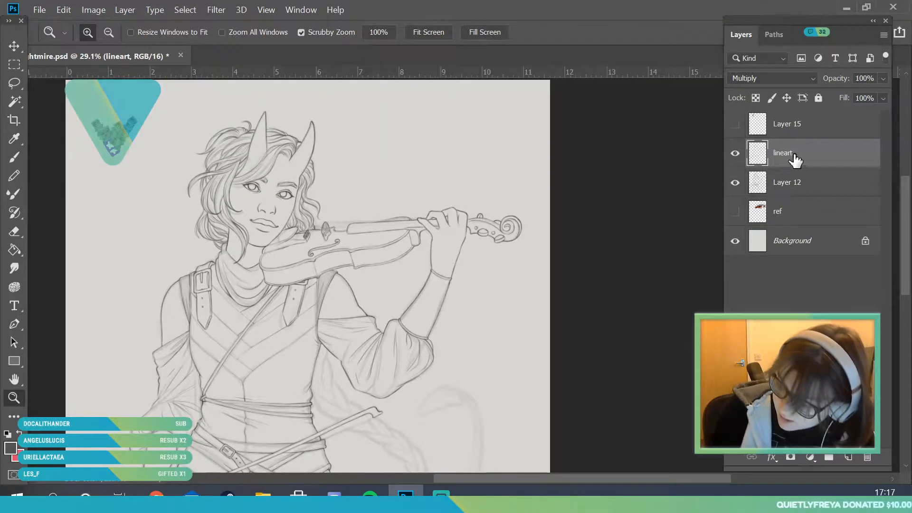
click(735, 153)
click(735, 153)
click(807, 183)
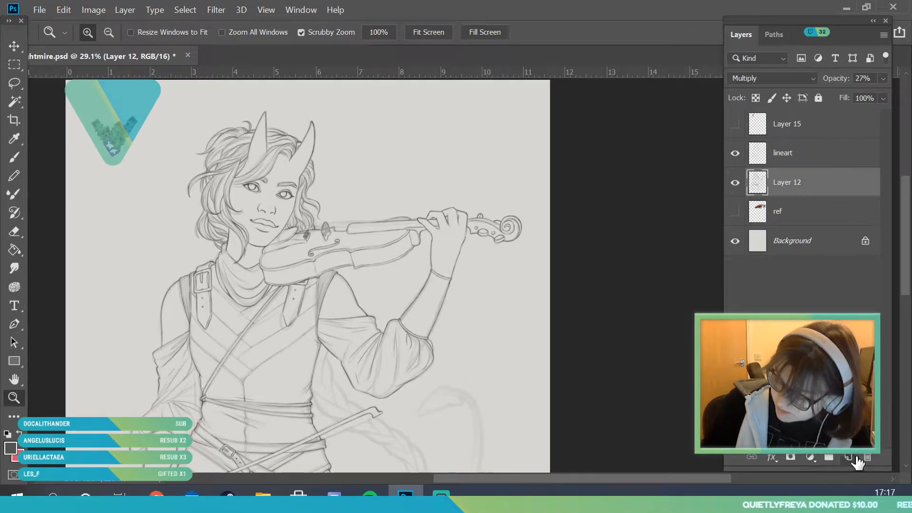
click(850, 457)
click(763, 78)
click(736, 135)
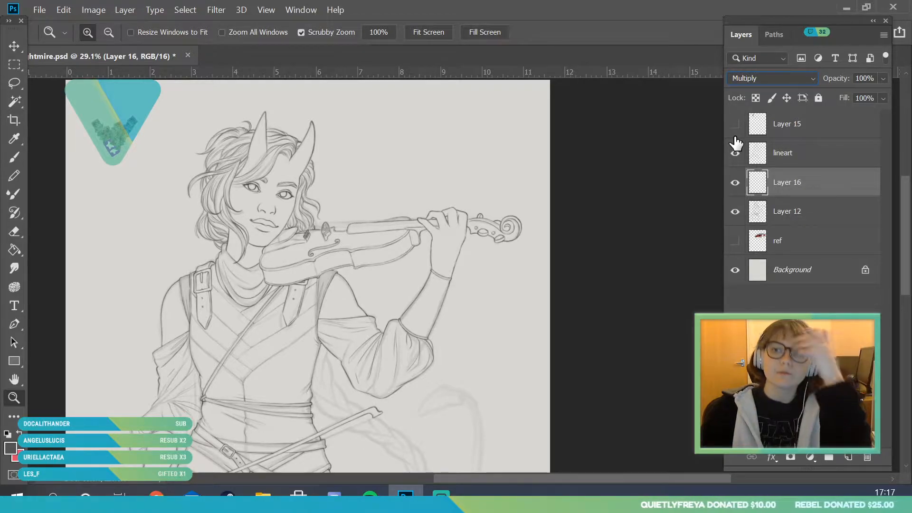
- Set the brush size to 7 px and ink the crossing strand lines of the braid's lower part on Layer 16
drag(412, 243, 387, 309)
drag(452, 415, 386, 285)
drag(452, 422, 406, 363)
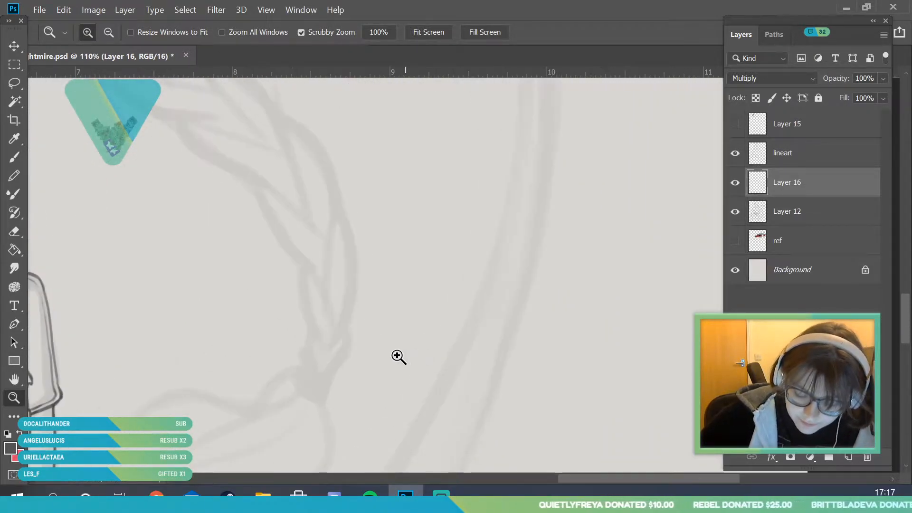
key(b)
click(103, 33)
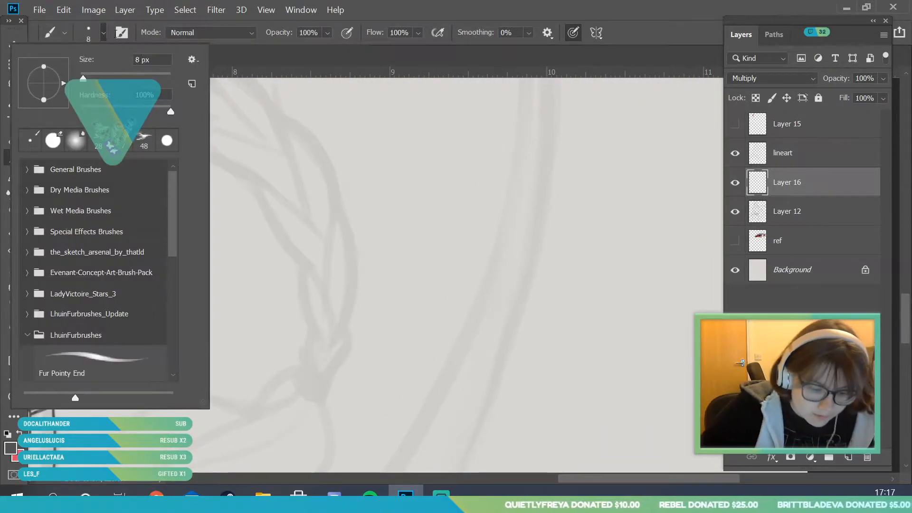
text(7)
key(Return)
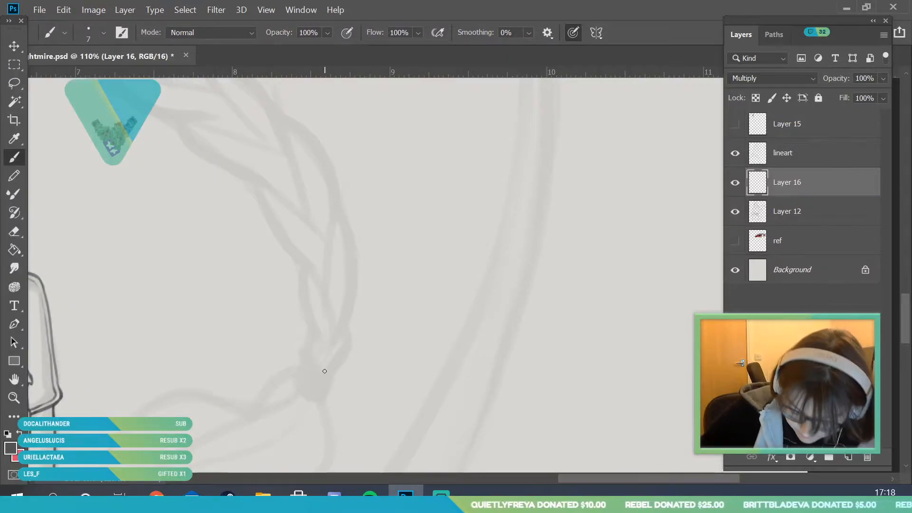
drag(331, 335, 349, 253)
mouse_move(326, 344)
mouse_down()
mouse_move(321, 281)
mouse_move(329, 312)
mouse_move(289, 244)
mouse_move(311, 271)
mouse_move(259, 198)
mouse_up()
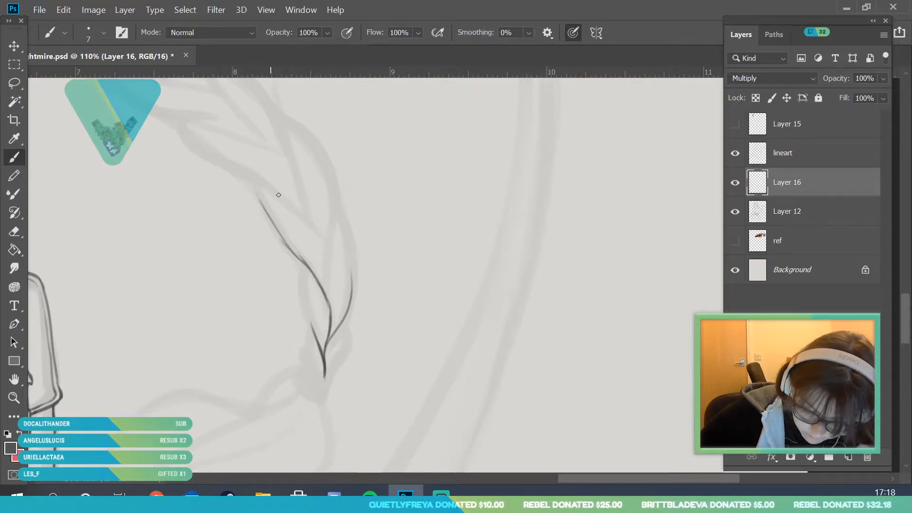
mouse_move(329, 297)
mouse_down()
mouse_move(333, 244)
mouse_move(255, 181)
mouse_up()
drag(320, 236, 269, 110)
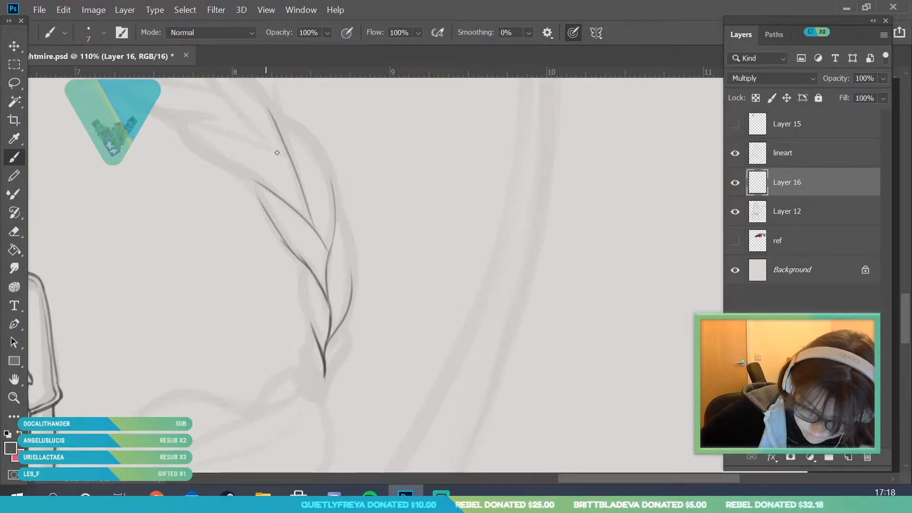
drag(262, 145, 183, 123)
drag(280, 160, 223, 97)
- Continue the braid's crossing strand lines upward through the section behind the tip of the violin bow
key(space)
mouse_move(217, 218)
mouse_down()
mouse_move(233, 307)
mouse_move(305, 381)
mouse_move(327, 388)
mouse_up()
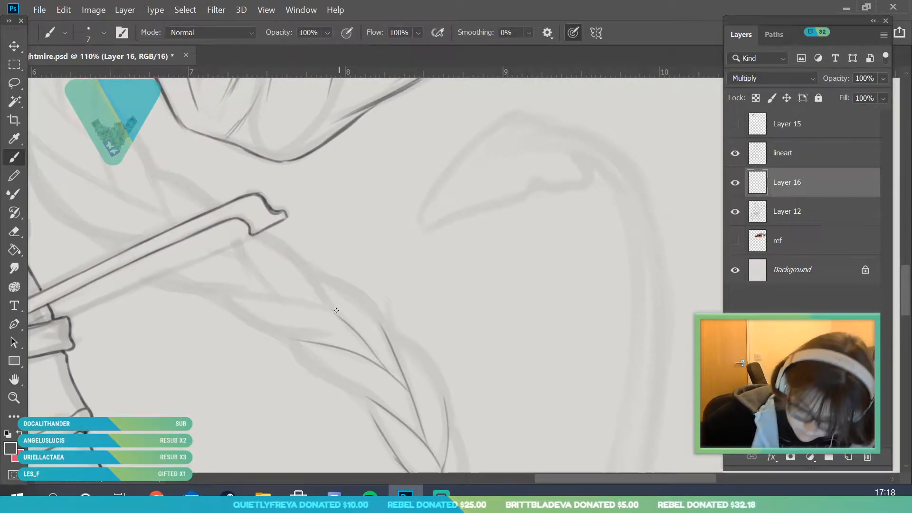
drag(362, 335, 328, 298)
mouse_move(300, 259)
mouse_down()
mouse_move(326, 308)
mouse_move(208, 292)
mouse_up()
drag(269, 290, 194, 188)
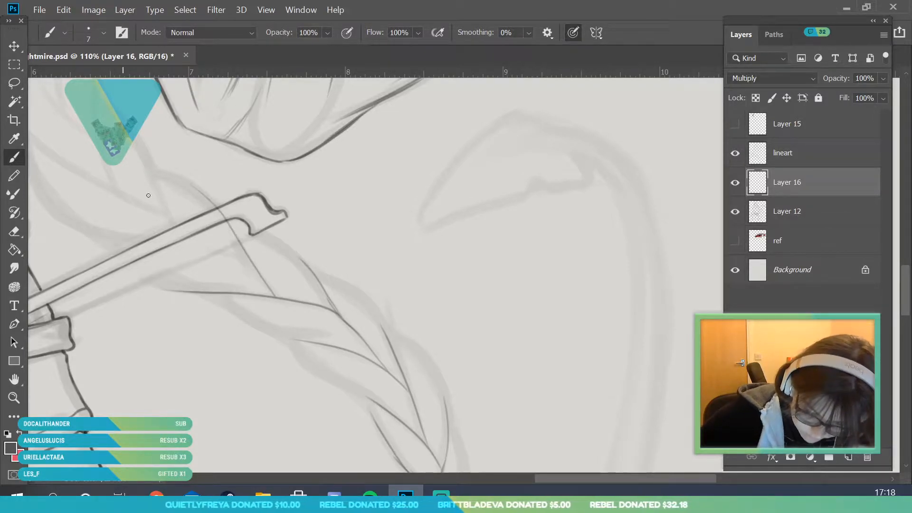
drag(243, 257, 71, 221)
- Ink the dividing strand lines of the braid's upper part, between the waist and the sleeve
mouse_move(187, 243)
mouse_down()
mouse_move(137, 138)
mouse_move(273, 236)
mouse_up()
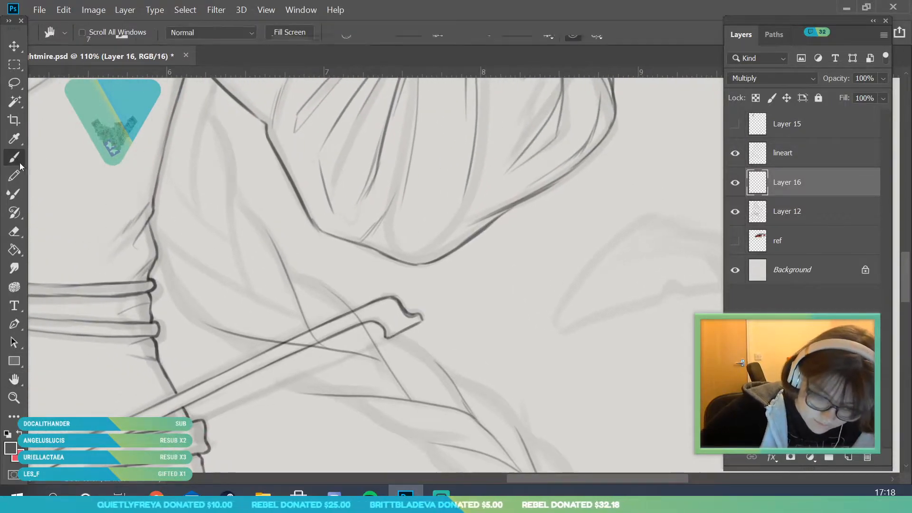
drag(296, 317, 163, 245)
drag(244, 283, 224, 138)
mouse_move(160, 180)
mouse_down()
mouse_move(191, 209)
mouse_move(209, 87)
mouse_up()
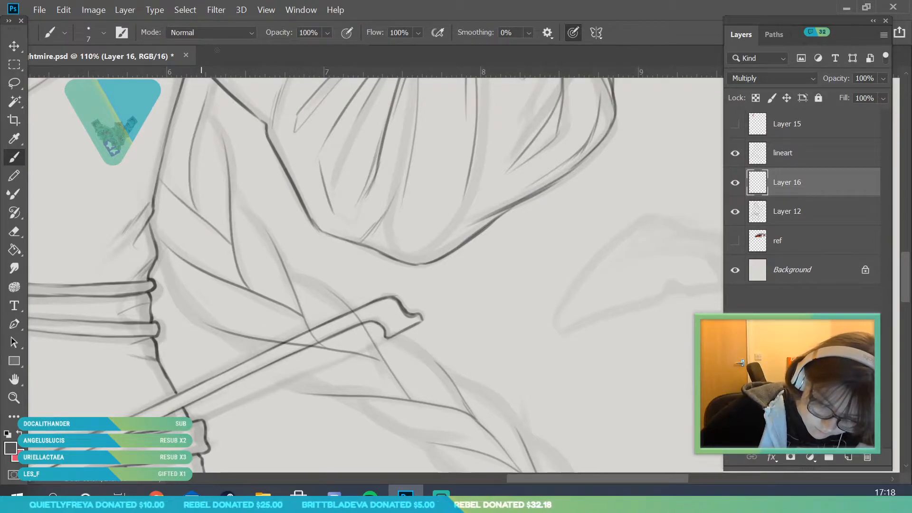
drag(190, 159, 169, 108)
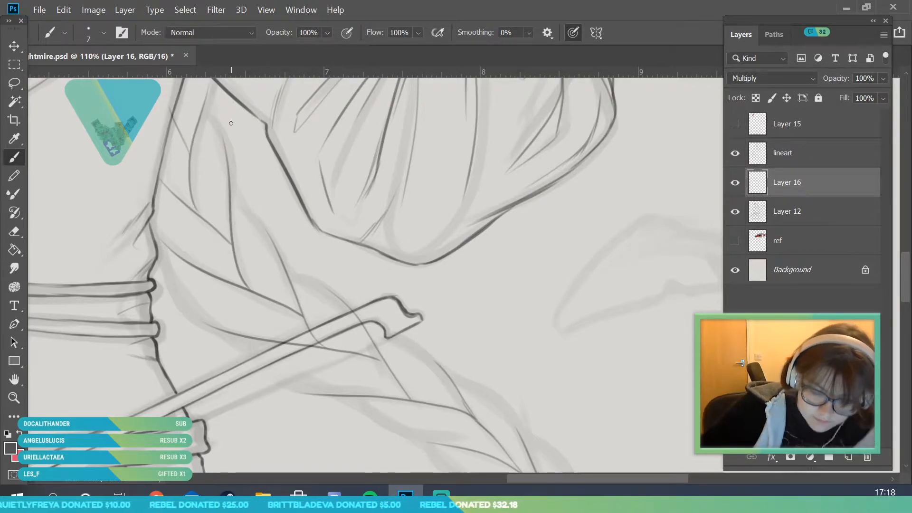
- Ink the outer edges of the braid's top strands under the sleeve, undoing the last stroke beside the waist
key(h)
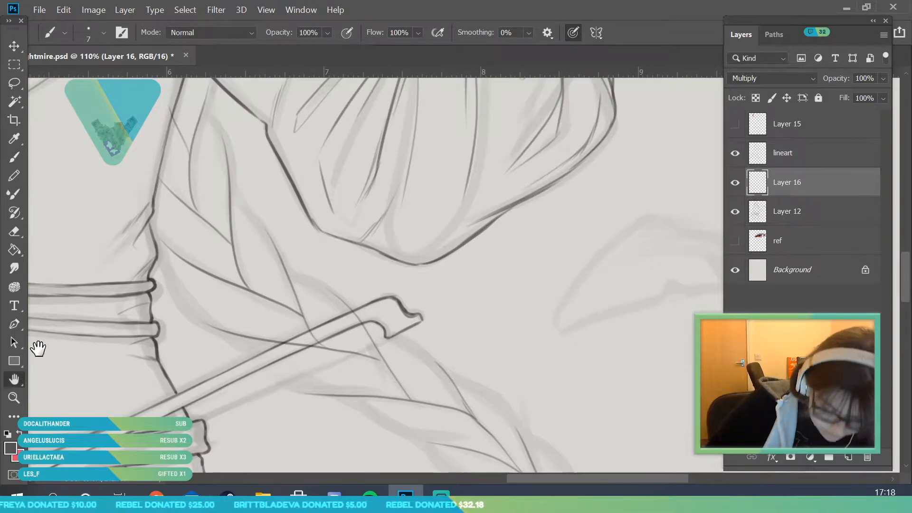
drag(197, 192, 230, 234)
click(14, 164)
drag(231, 166, 247, 115)
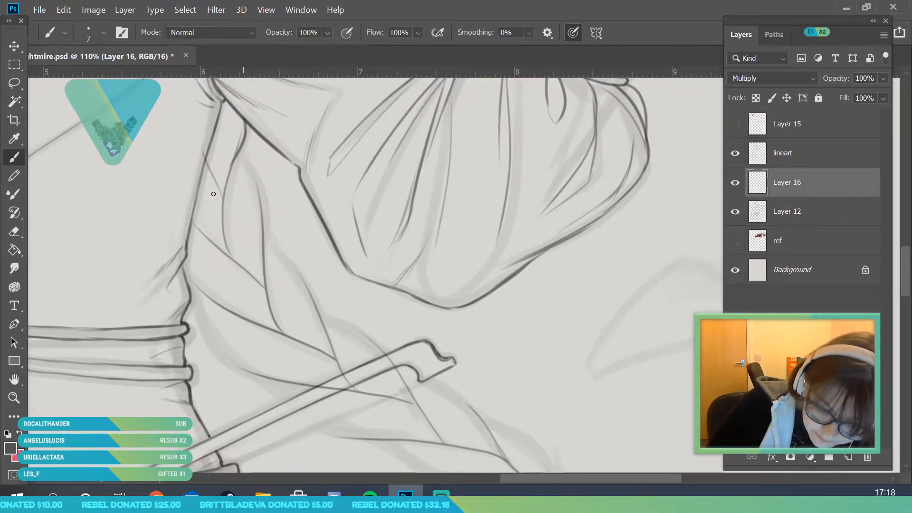
mouse_move(225, 207)
mouse_down()
mouse_move(242, 147)
mouse_move(269, 254)
mouse_up()
drag(188, 264, 227, 314)
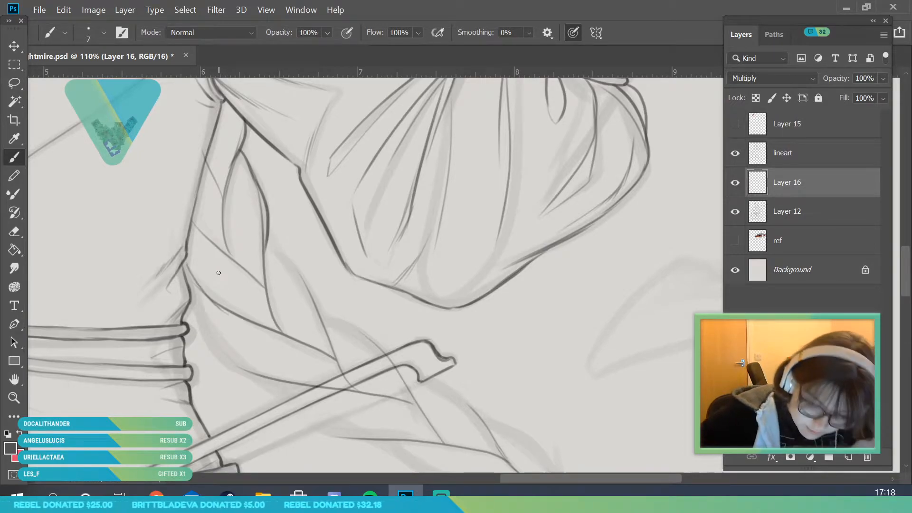
key(ctrl+z)
- Darken the top strands' dividing lines and add fine hair lines inside them
mouse_move(195, 225)
mouse_down()
mouse_move(224, 252)
mouse_move(207, 150)
mouse_up()
drag(263, 285, 232, 231)
drag(261, 267, 244, 169)
drag(283, 334, 233, 306)
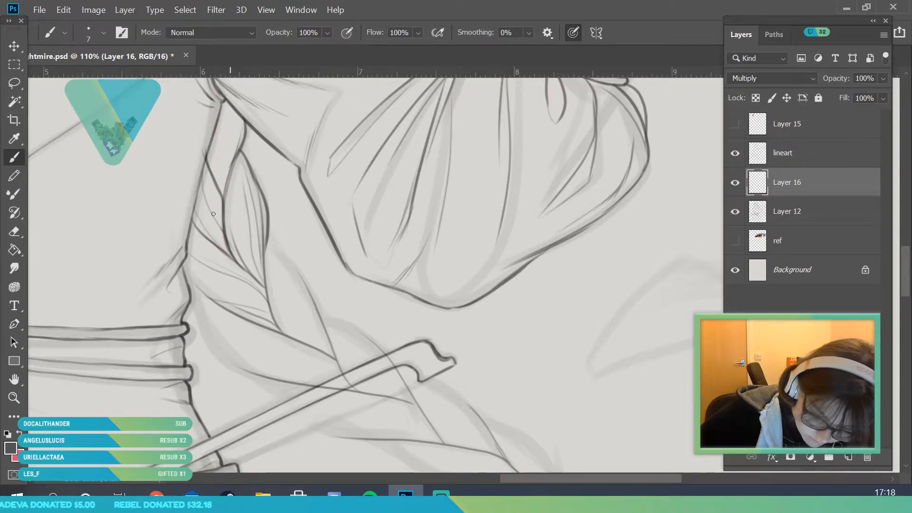
drag(225, 203, 216, 110)
- Ink the lower edge of the braid's large strand beside the waist sash and fill it with fine hair lines
mouse_move(190, 285)
mouse_down()
mouse_move(229, 362)
mouse_move(254, 356)
mouse_move(226, 350)
mouse_move(277, 377)
mouse_up()
mouse_move(216, 337)
mouse_down()
mouse_move(265, 371)
mouse_move(369, 398)
mouse_up()
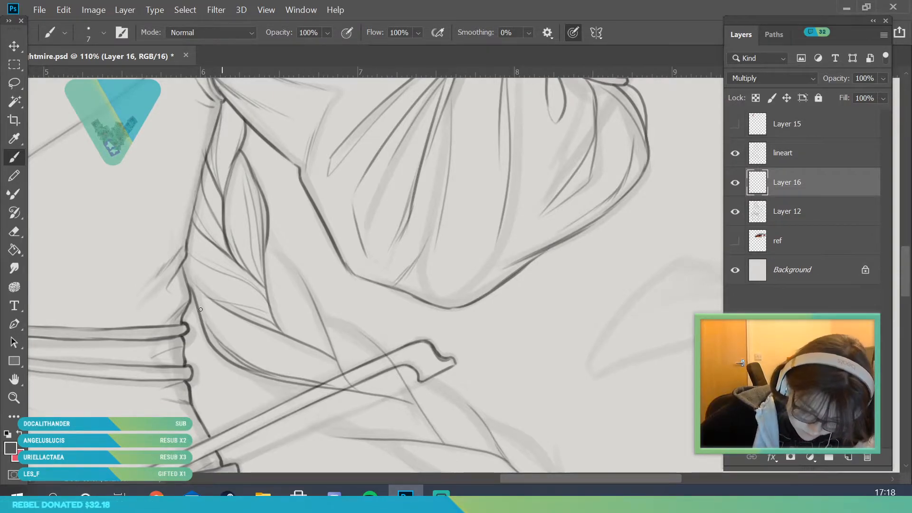
drag(196, 293, 283, 335)
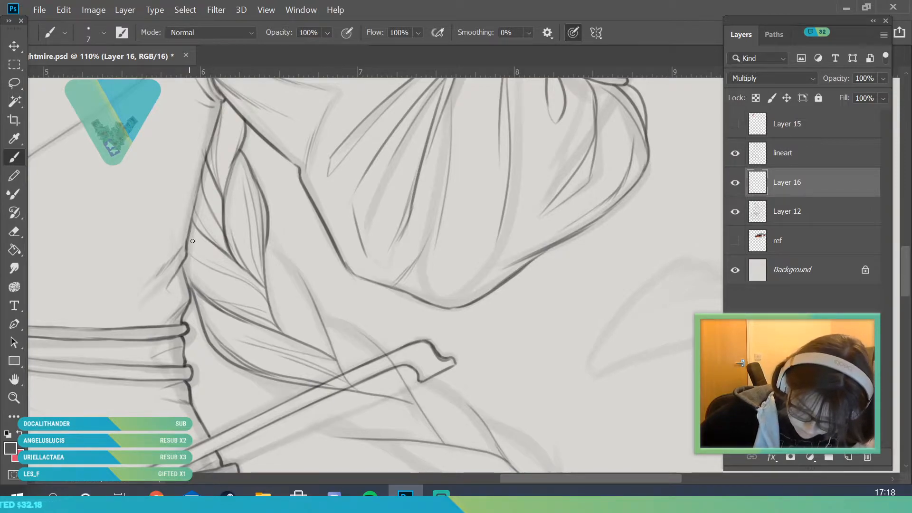
- Ink the outer edge and inner hair lines of the braid strand just above the violin bow
drag(270, 244, 301, 306)
drag(287, 261, 339, 362)
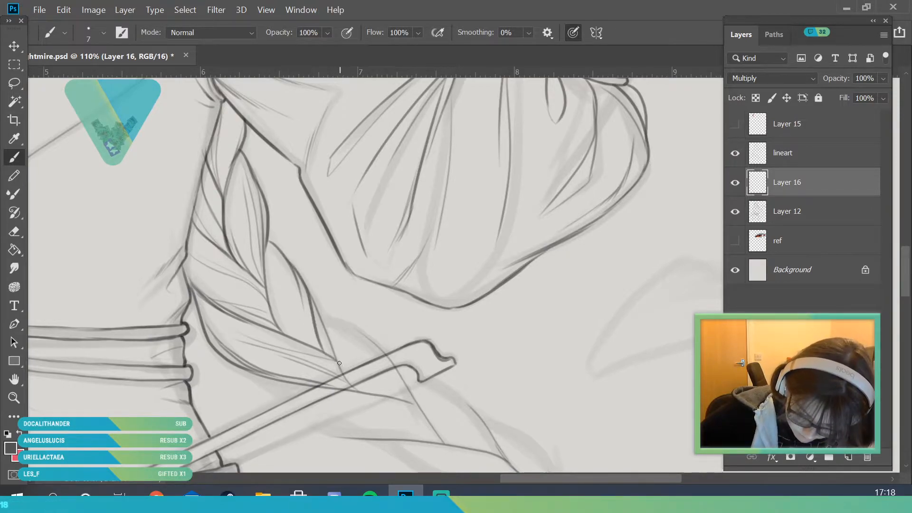
drag(277, 305, 326, 353)
drag(271, 280, 318, 347)
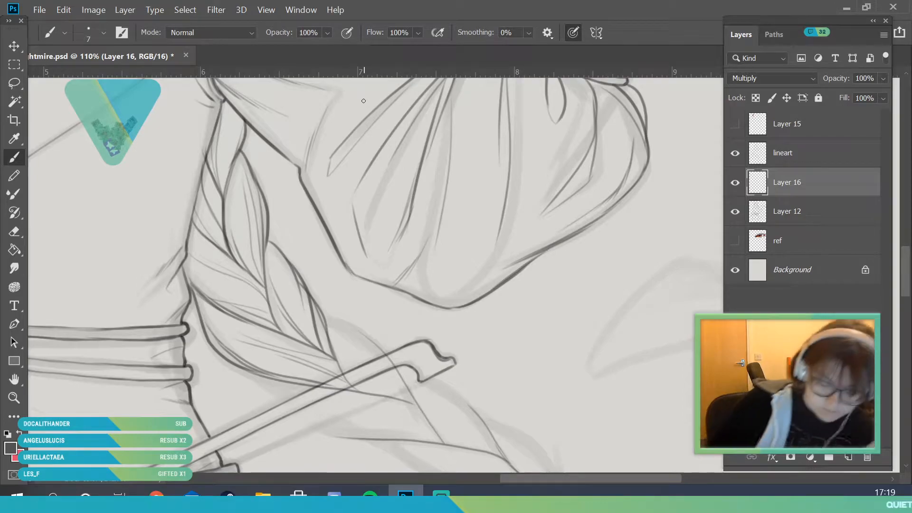
key(z)
key(ctrl+0)
drag(200, 260, 251, 252)
key(b)
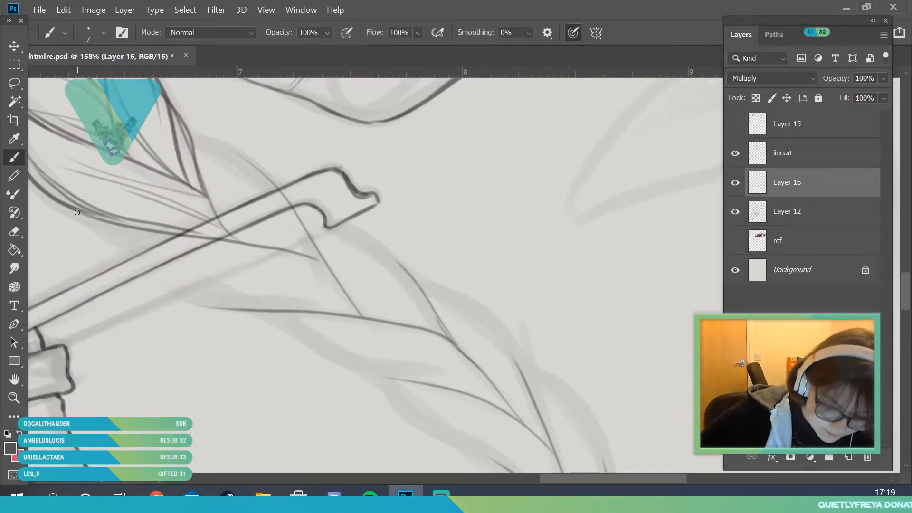
- Ink the lower edge and inner hair lines of the braid strand crossing beneath the violin bow, redoing the misplaced inner lines
drag(82, 215, 173, 292)
drag(133, 269, 237, 311)
drag(177, 293, 361, 327)
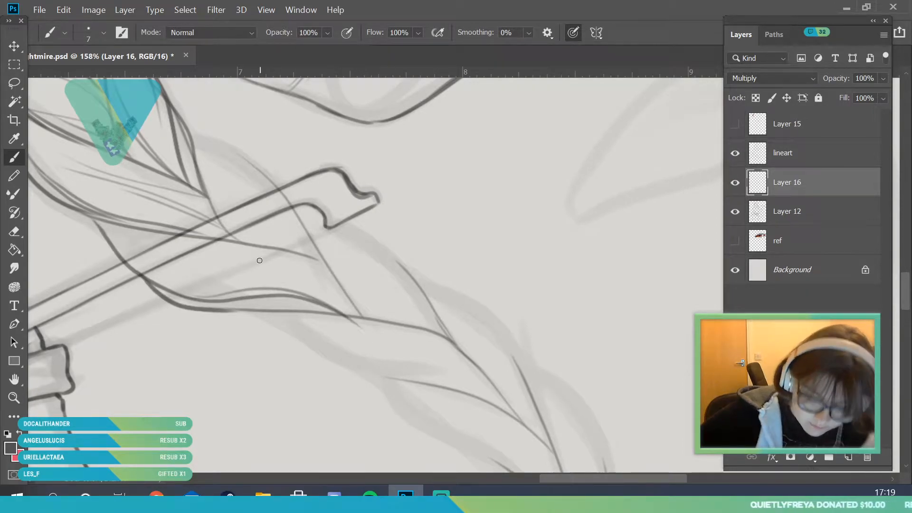
key(ctrl+z)
key(ctrl+z)
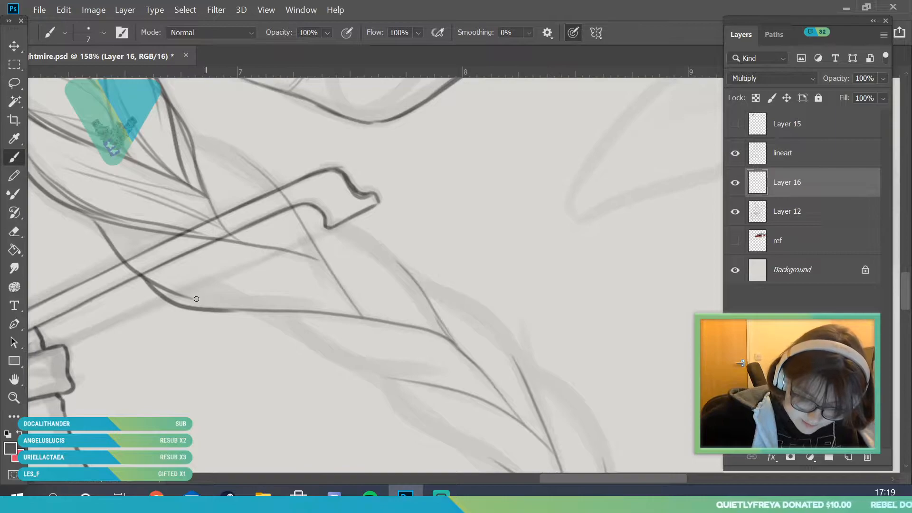
mouse_move(212, 299)
mouse_down()
mouse_move(342, 309)
mouse_move(255, 288)
mouse_up()
key(ctrl+z)
mouse_move(300, 256)
mouse_down()
mouse_move(325, 266)
mouse_move(362, 315)
mouse_move(260, 270)
mouse_move(355, 309)
mouse_up()
drag(96, 221, 195, 271)
drag(265, 245, 145, 267)
- Ink the rounded outer edge of the braid strand above the bow's tip and tidy its overlaps with the eraser at size 6
mouse_move(187, 129)
mouse_down()
mouse_move(292, 163)
mouse_move(304, 237)
mouse_up()
drag(266, 151, 297, 204)
mouse_move(219, 144)
mouse_down()
mouse_move(266, 151)
mouse_move(298, 207)
mouse_up()
drag(285, 150, 308, 237)
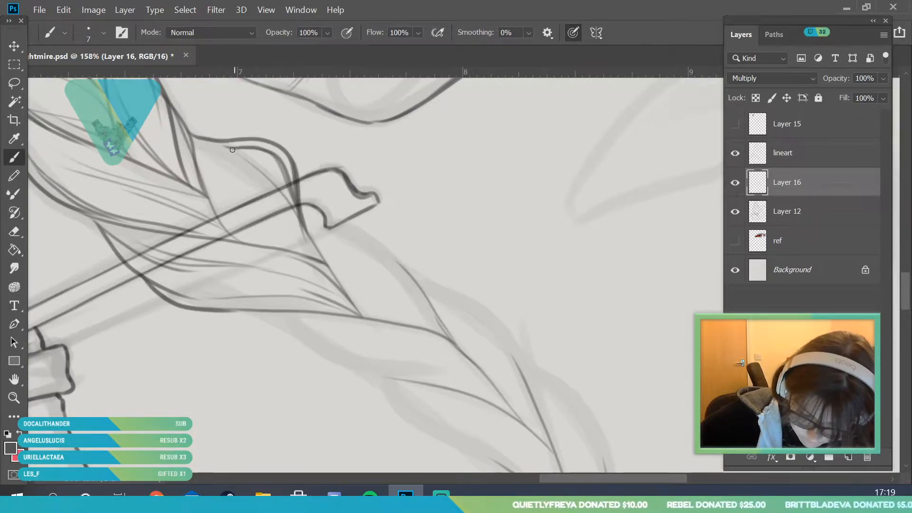
drag(219, 143, 308, 234)
click(16, 231)
click(90, 38)
click(85, 75)
click(284, 163)
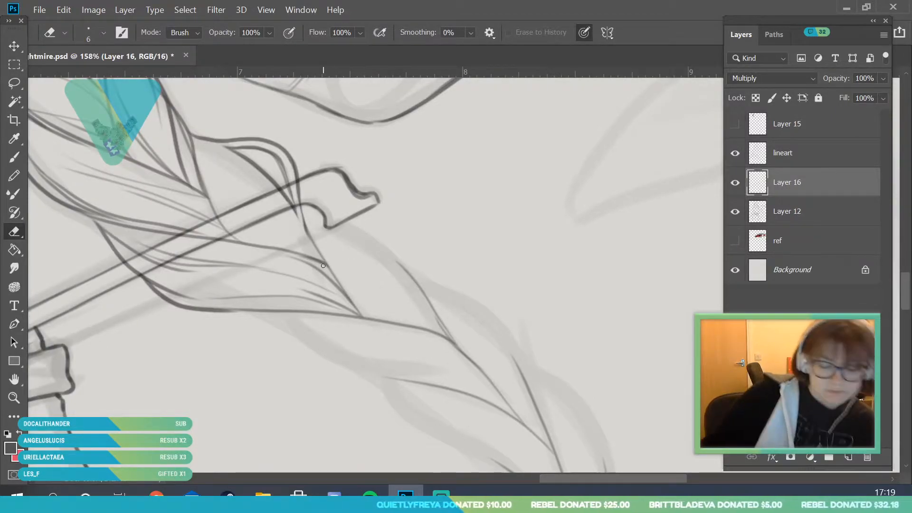
- Fill the braid strand behind the bow's tip with fine hair lines using the size 7 brush
click(20, 156)
key(shift+b)
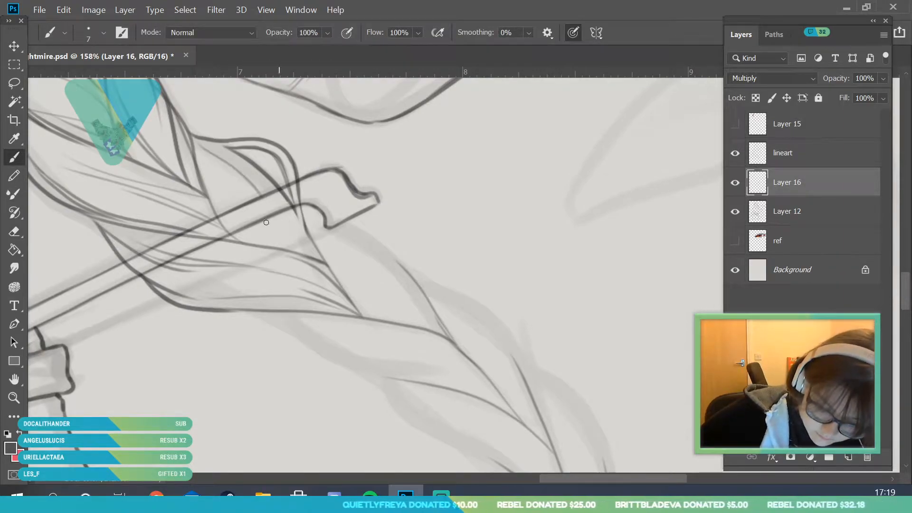
drag(218, 184, 307, 252)
drag(280, 190, 311, 252)
drag(294, 208, 315, 255)
mouse_move(191, 136)
mouse_down()
mouse_move(265, 149)
mouse_move(281, 216)
mouse_up()
mouse_move(285, 250)
mouse_down()
mouse_move(229, 221)
mouse_move(210, 195)
mouse_up()
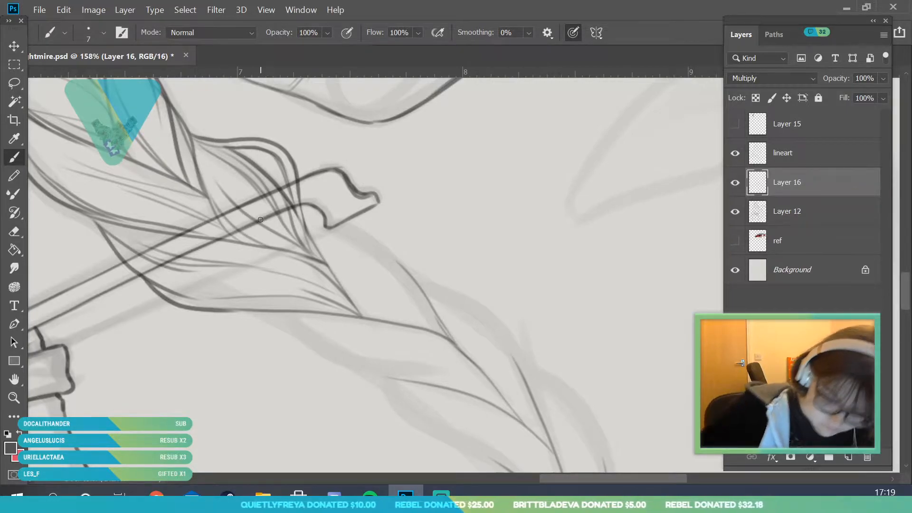
- Ink the double outer edge of the next lower-side braid strand below the bow and add its inner hair lines
click(17, 400)
drag(246, 268, 180, 358)
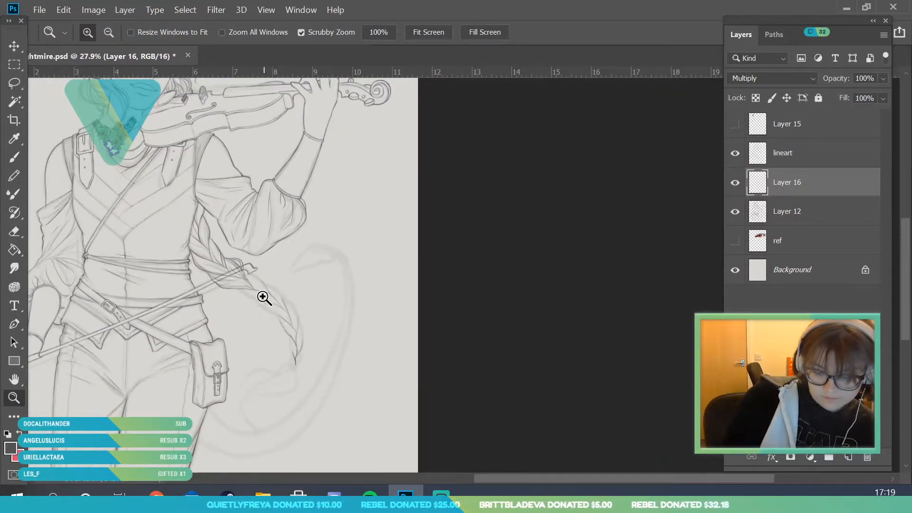
drag(264, 301, 296, 280)
drag(236, 254, 255, 251)
drag(127, 209, 134, 208)
click(14, 158)
mouse_move(94, 249)
mouse_down()
mouse_move(136, 255)
mouse_move(235, 305)
mouse_up()
drag(156, 275, 338, 314)
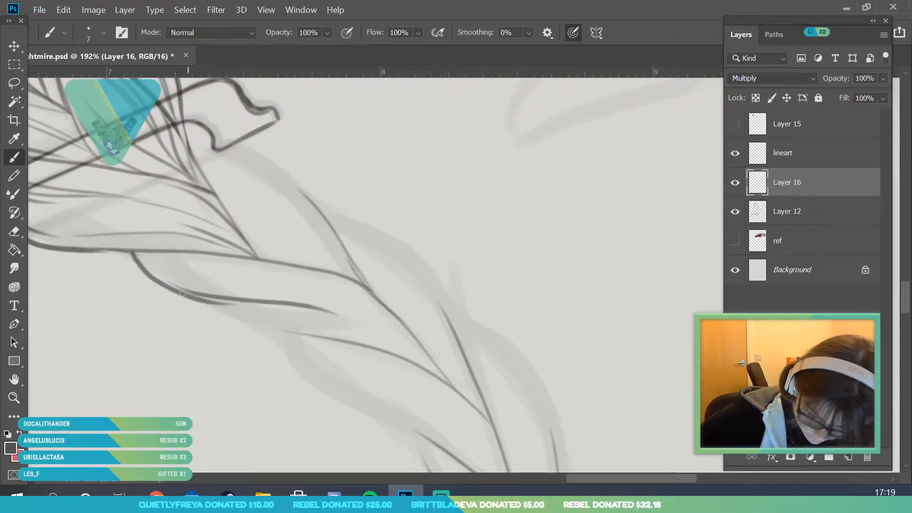
drag(185, 299, 334, 335)
mouse_move(216, 328)
mouse_down()
mouse_move(295, 327)
mouse_move(409, 354)
mouse_up()
drag(216, 267, 427, 366)
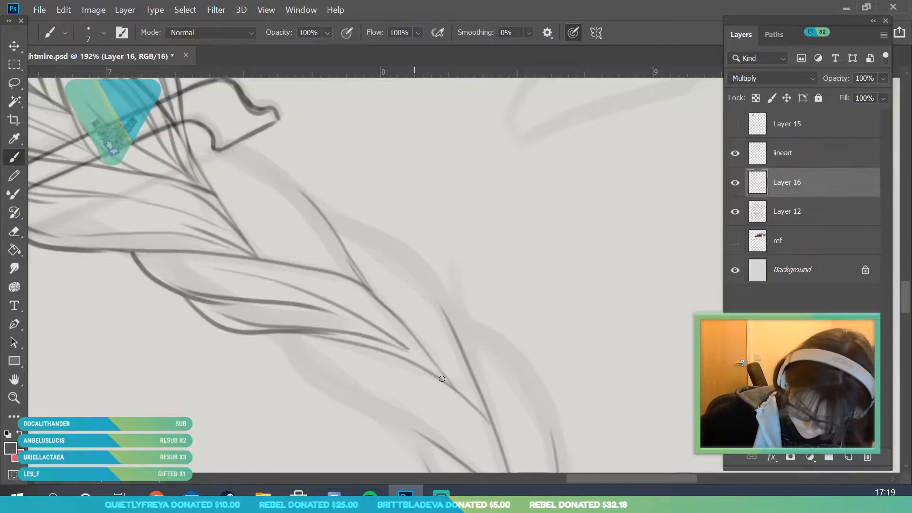
drag(238, 271, 435, 363)
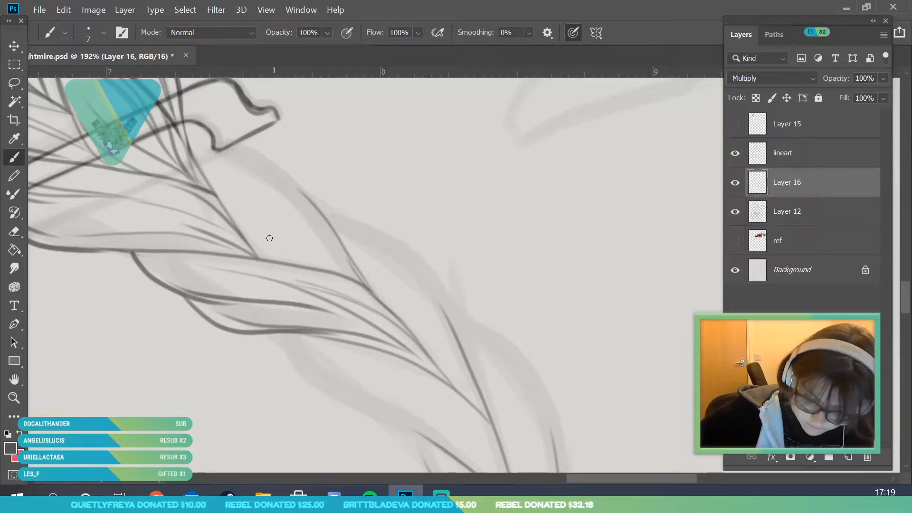
- Darken the dividing lines below the bow, then ink the strand emerging under the bow's tip with its hair lines
mouse_move(202, 188)
mouse_down()
mouse_move(251, 256)
mouse_move(329, 269)
mouse_move(374, 295)
mouse_up()
drag(235, 218, 274, 262)
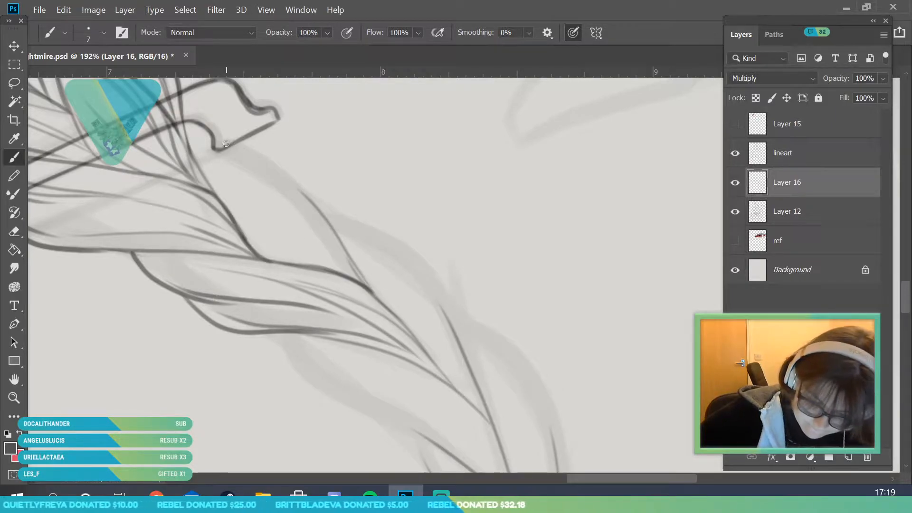
drag(226, 143, 313, 235)
drag(295, 184, 363, 289)
drag(321, 213, 364, 290)
mouse_move(252, 209)
mouse_down()
mouse_move(319, 270)
mouse_move(193, 155)
mouse_up()
drag(288, 260, 209, 178)
mouse_move(186, 121)
mouse_down()
mouse_move(311, 248)
mouse_move(240, 294)
mouse_move(276, 263)
mouse_up()
- Erase the braid lines that cross over the violin bow with the eraser at size 10
click(14, 397)
click(13, 233)
click(103, 36)
drag(82, 77, 86, 80)
click(356, 199)
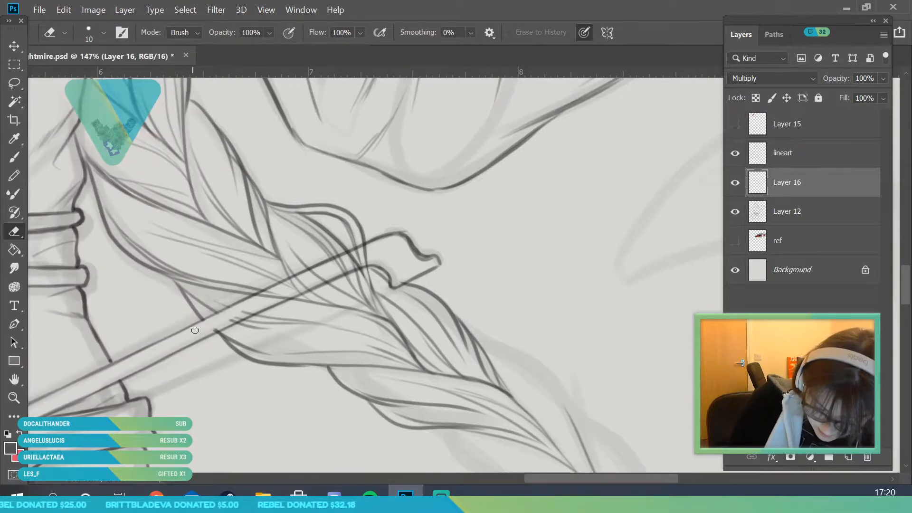
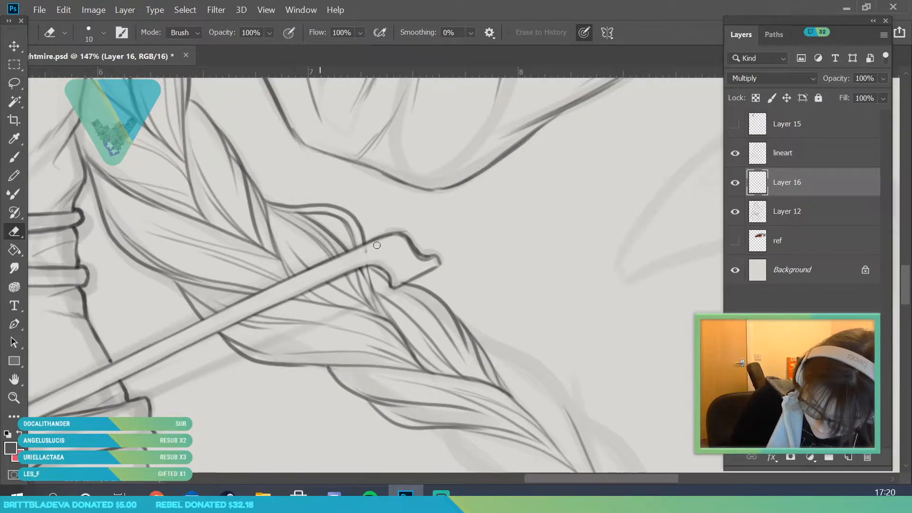
click(14, 398)
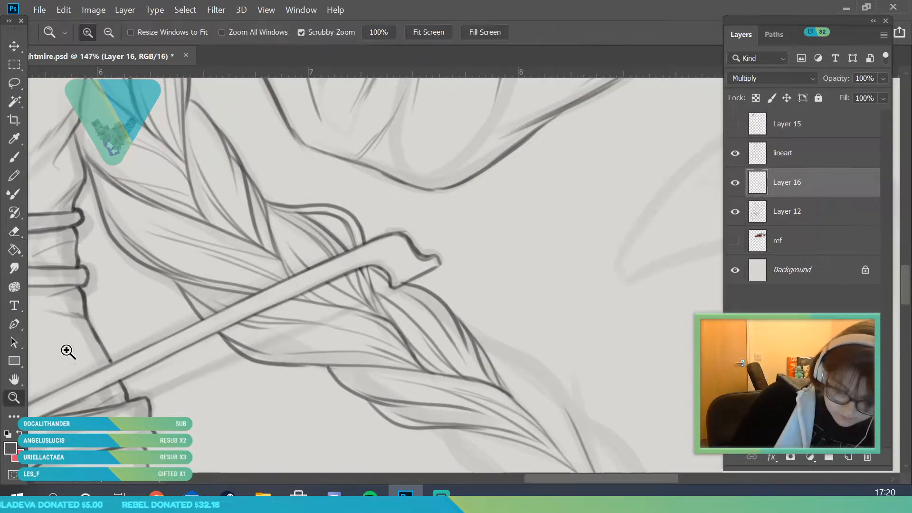
drag(220, 267, 138, 380)
mouse_move(260, 268)
mouse_down()
mouse_move(309, 358)
mouse_move(344, 390)
mouse_up()
click(17, 232)
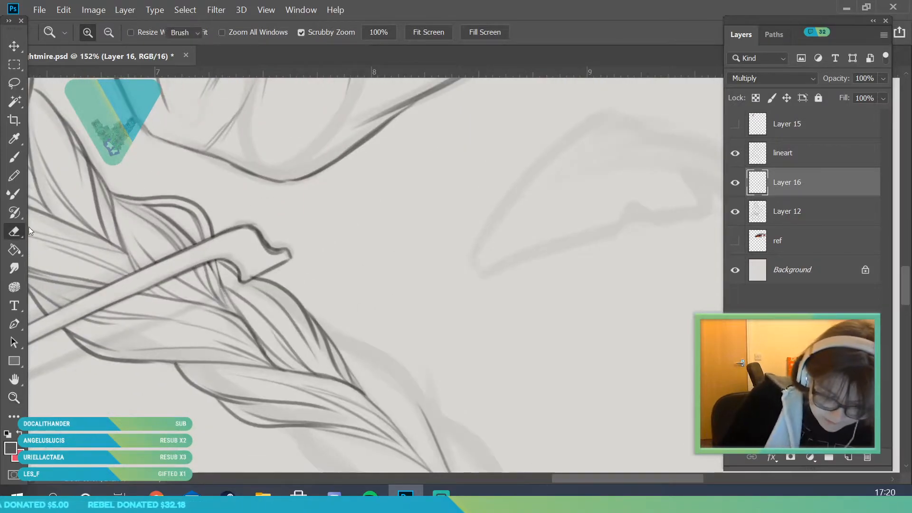
- Ink the outer edges and inner hair lines of the next strand down on the braid's inner, left-hand side
key(z)
mouse_move(216, 248)
mouse_down()
mouse_move(175, 350)
mouse_move(305, 241)
mouse_move(315, 319)
mouse_move(361, 354)
mouse_up()
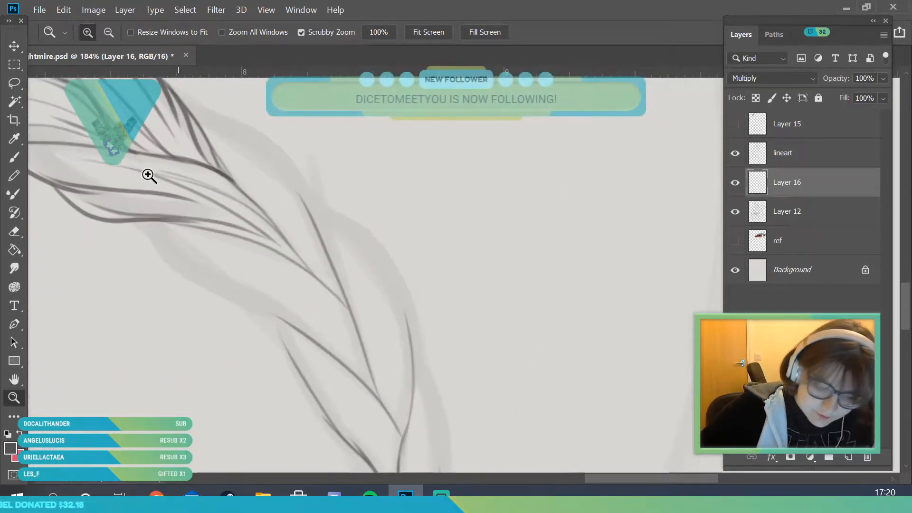
key(b)
drag(137, 223, 212, 291)
mouse_move(177, 268)
mouse_down()
mouse_move(290, 309)
mouse_move(255, 315)
mouse_up()
mouse_move(251, 309)
mouse_down()
mouse_move(329, 337)
mouse_move(353, 360)
mouse_up()
drag(144, 227, 228, 273)
mouse_move(164, 244)
mouse_down()
mouse_move(260, 279)
mouse_move(349, 333)
mouse_up()
drag(215, 259, 360, 351)
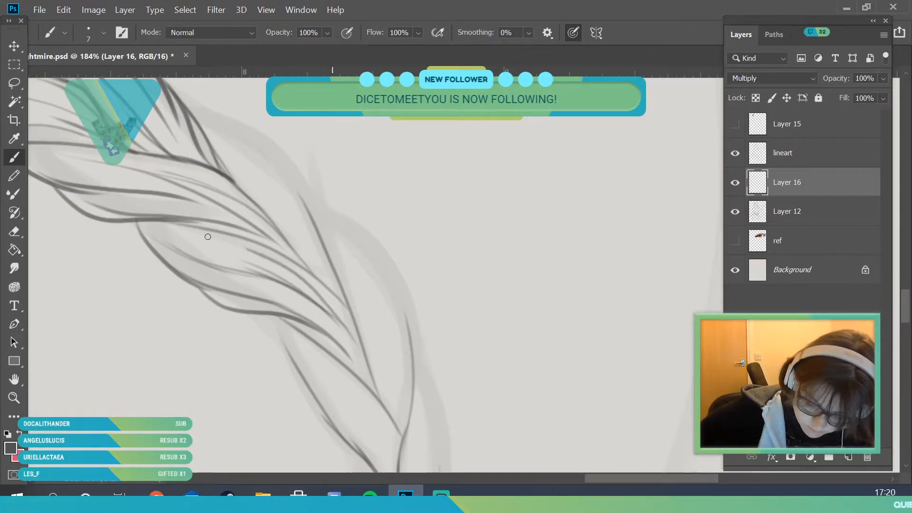
- Ink the opposite right-hand strand of the braid's middle section and darken the dividing lines beside it
mouse_move(198, 121)
mouse_down()
mouse_move(269, 187)
mouse_move(276, 225)
mouse_up()
mouse_move(247, 146)
mouse_down()
mouse_move(291, 207)
mouse_move(319, 278)
mouse_up()
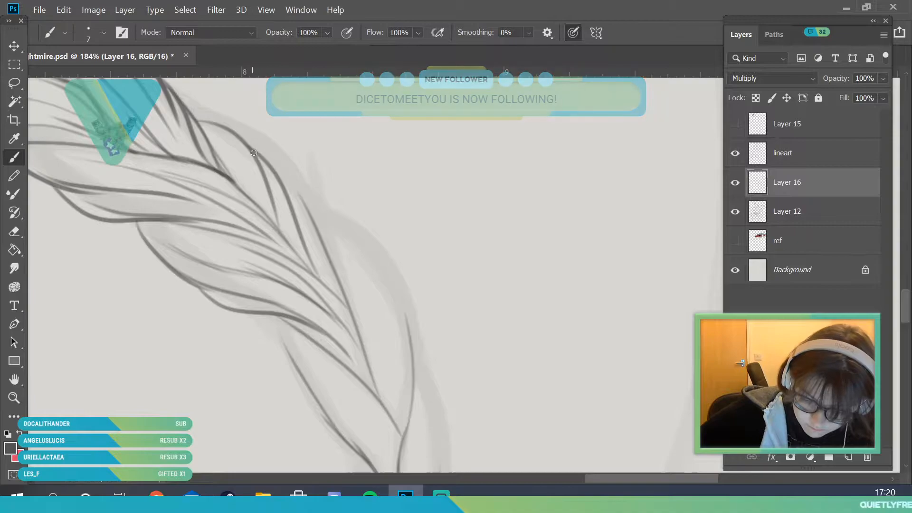
mouse_move(202, 169)
mouse_down()
mouse_move(275, 229)
mouse_move(294, 264)
mouse_up()
mouse_move(162, 217)
mouse_down()
mouse_move(266, 241)
mouse_move(303, 265)
mouse_up()
drag(263, 243, 347, 306)
drag(307, 270, 269, 198)
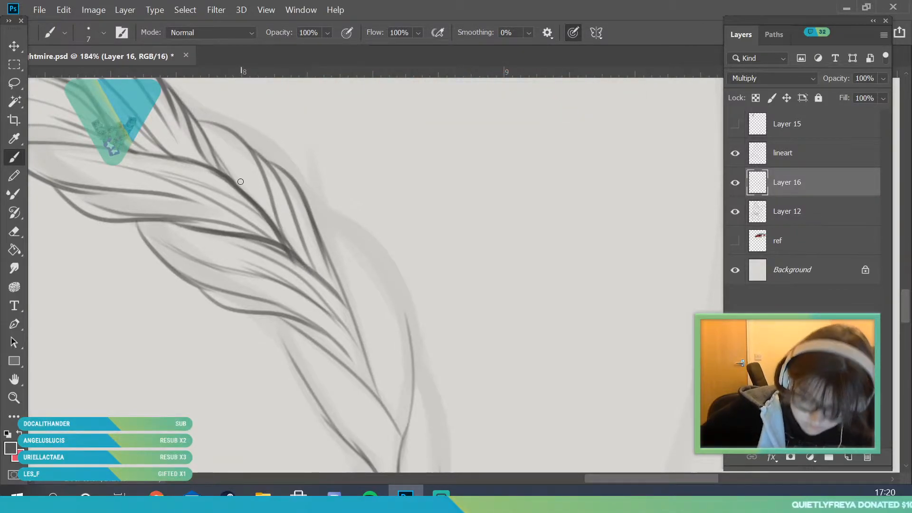
- Ink the outer edge and inner hair lines of the following right-hand strand in the braid's lower half
drag(349, 218, 379, 320)
drag(381, 240, 394, 395)
mouse_move(401, 282)
mouse_down()
mouse_move(401, 411)
mouse_move(356, 295)
mouse_up()
drag(354, 326, 319, 229)
drag(346, 268, 363, 366)
- Ink the outer edges and hair lines of the two left-hand strands in the braid's lower half
drag(253, 311, 330, 422)
drag(291, 373, 377, 450)
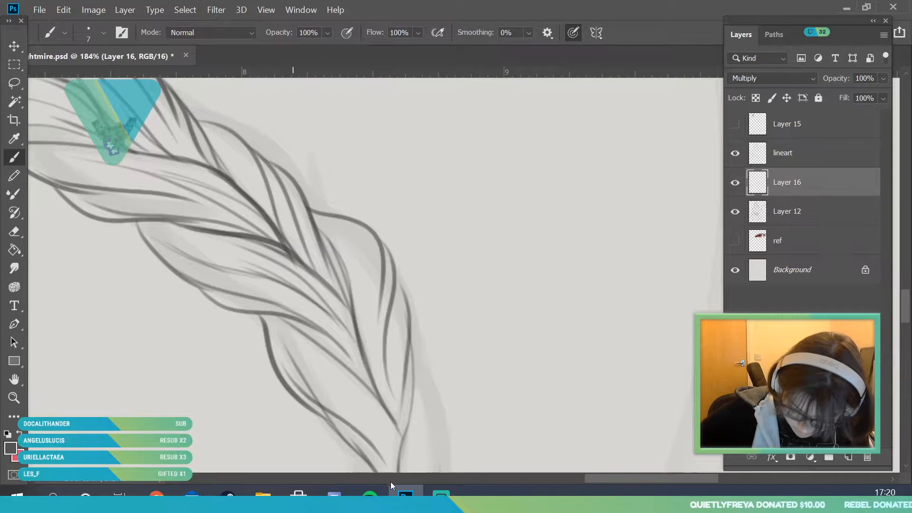
click(390, 480)
click(14, 398)
drag(159, 336, 79, 336)
drag(280, 252, 311, 273)
click(14, 157)
drag(125, 159, 174, 242)
mouse_move(154, 208)
mouse_down()
mouse_move(220, 264)
mouse_move(248, 318)
mouse_up()
drag(203, 230, 232, 272)
drag(161, 262, 244, 382)
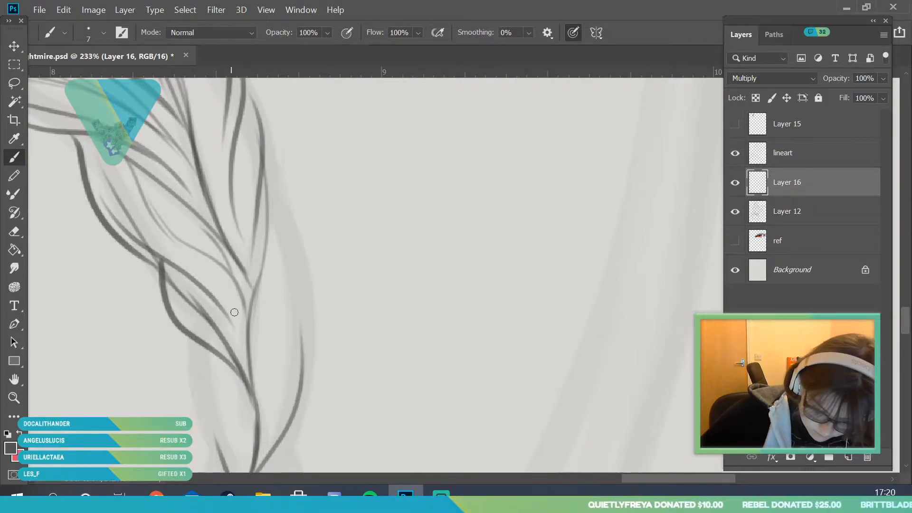
- Ink the right-hand outer edge of the braid's lower strands and darken the centre dividing lines
drag(265, 182, 271, 351)
drag(301, 258, 265, 432)
drag(300, 306, 263, 449)
drag(257, 385, 260, 418)
mouse_move(257, 369)
mouse_down()
mouse_move(273, 232)
mouse_move(157, 249)
mouse_up()
- Ink the outlines and hair lines of the last small strands tapering toward the braid's end
click(14, 398)
drag(237, 281, 256, 405)
click(14, 158)
mouse_move(179, 187)
mouse_down()
mouse_move(215, 327)
mouse_move(194, 246)
mouse_up()
drag(216, 311, 186, 201)
drag(259, 234, 219, 327)
drag(219, 330, 257, 276)
drag(187, 251, 208, 349)
drag(179, 289, 208, 347)
drag(182, 308, 203, 360)
drag(255, 296, 205, 360)
mouse_move(248, 323)
mouse_down()
mouse_move(200, 361)
mouse_move(187, 270)
mouse_up()
- Ink the wrapped tie that closes off the end of the braid
click(14, 397)
mouse_move(252, 269)
mouse_down()
mouse_move(158, 396)
mouse_move(241, 340)
mouse_move(264, 427)
mouse_up()
key(b)
mouse_move(218, 279)
mouse_down()
mouse_move(238, 297)
mouse_move(210, 307)
mouse_up()
mouse_move(252, 283)
mouse_down()
mouse_move(228, 312)
mouse_move(218, 266)
mouse_move(241, 310)
mouse_move(206, 434)
mouse_move(210, 450)
mouse_move(280, 275)
mouse_up()
- Ink the upper and middle locks of the loose hair flowing left from the braid's tie
key(z)
drag(114, 332, 130, 332)
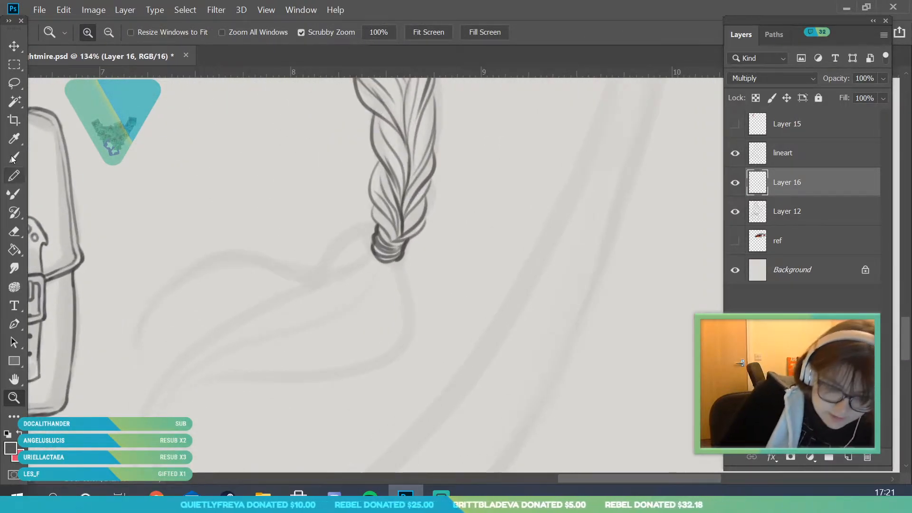
key(b)
mouse_move(372, 228)
mouse_down()
mouse_move(326, 264)
mouse_move(133, 364)
mouse_up()
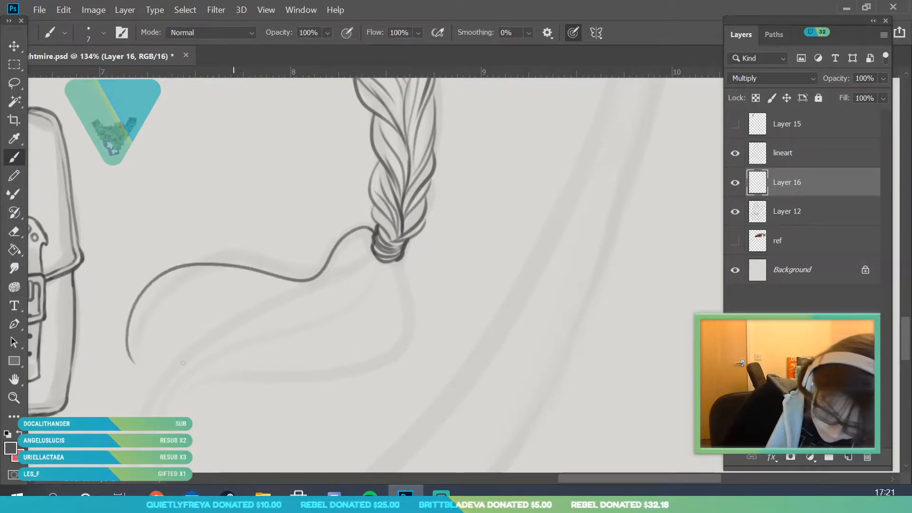
drag(174, 275, 127, 347)
mouse_move(367, 246)
mouse_down()
mouse_move(284, 294)
mouse_move(136, 410)
mouse_up()
mouse_move(380, 262)
mouse_down()
mouse_move(363, 299)
mouse_move(154, 375)
mouse_move(228, 328)
mouse_move(309, 323)
mouse_move(336, 305)
mouse_up()
drag(382, 260, 287, 330)
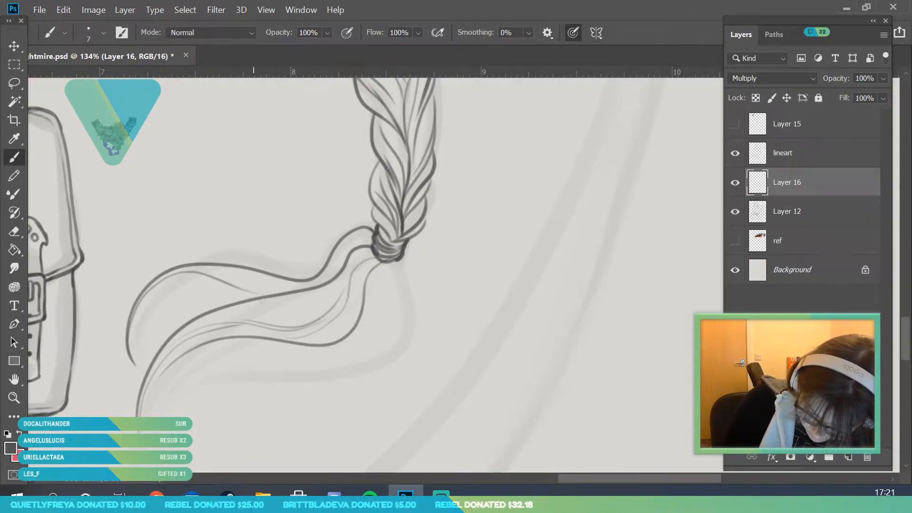
- Add fine hair lines inside the upper and middle locks of the braid's loose tail
mouse_move(362, 266)
mouse_down()
mouse_move(338, 324)
mouse_move(243, 323)
mouse_up()
drag(381, 252, 286, 307)
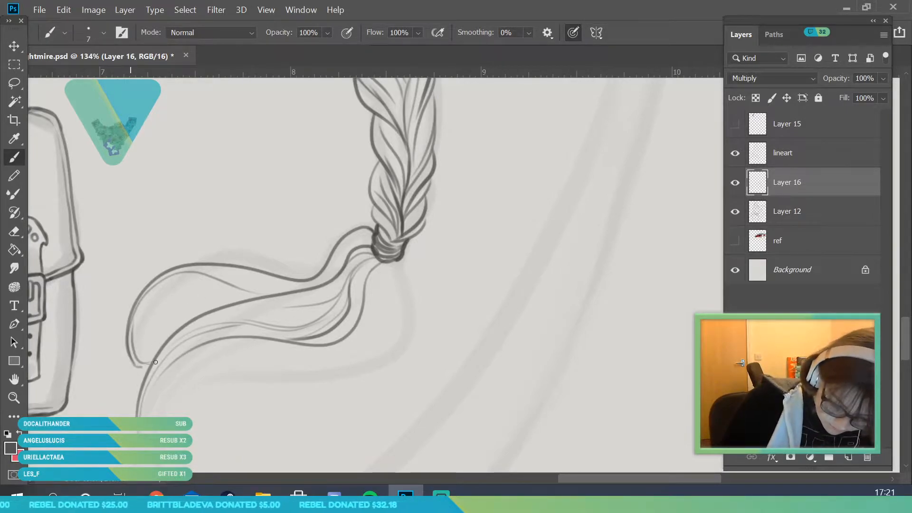
drag(176, 274, 280, 290)
drag(221, 275, 325, 283)
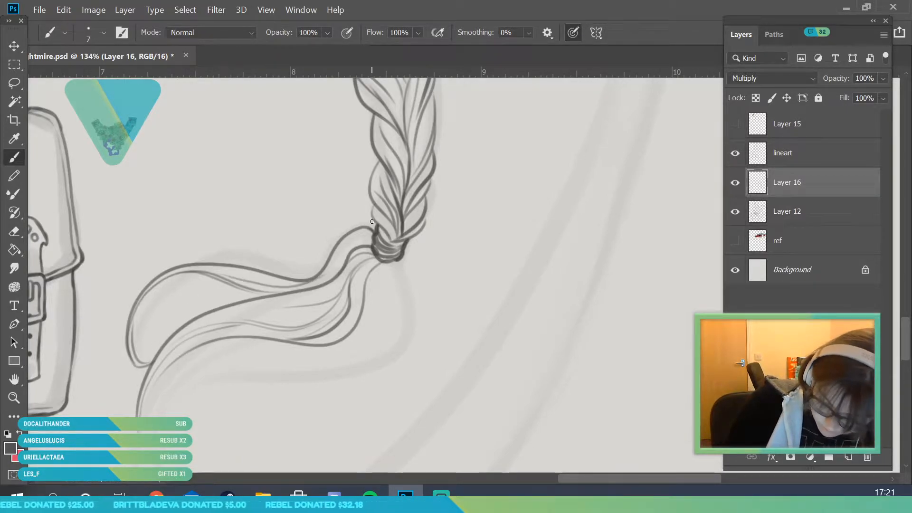
- Ink the long lower edge of the loose tail, sweeping from the tie down into an S-curve, with lines near its outer bend
mouse_move(401, 259)
mouse_down()
mouse_move(392, 321)
mouse_move(267, 370)
mouse_move(200, 382)
mouse_move(347, 384)
mouse_up()
click(14, 398)
drag(244, 444, 285, 447)
click(13, 158)
drag(265, 204, 256, 332)
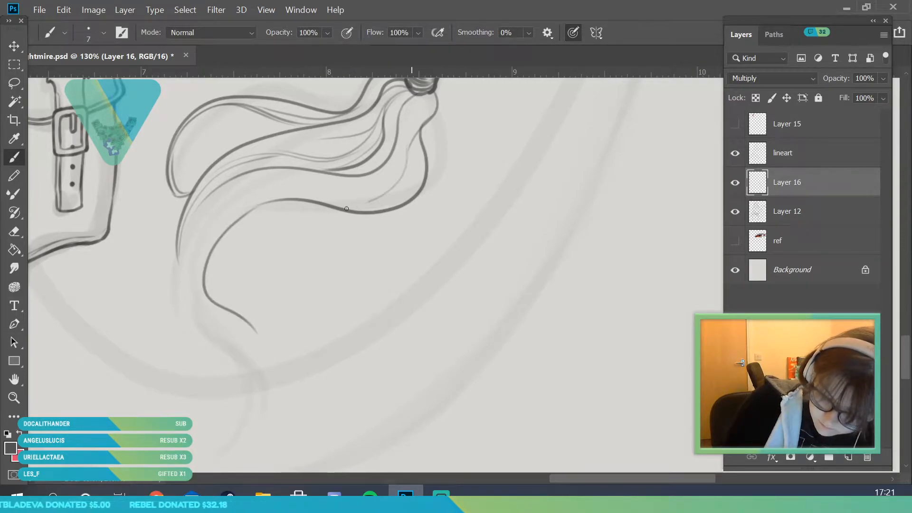
drag(408, 150, 356, 209)
drag(428, 91, 404, 150)
- Fill the tail's lower lock with flowing hair lines and ink its curled, pointed tip
drag(366, 189, 274, 182)
mouse_move(376, 200)
mouse_down()
mouse_move(263, 192)
mouse_move(185, 280)
mouse_move(204, 328)
mouse_up()
drag(186, 257, 202, 327)
mouse_move(211, 201)
mouse_down()
mouse_move(178, 300)
mouse_move(257, 353)
mouse_move(213, 421)
mouse_up()
drag(242, 328, 220, 422)
drag(239, 324, 264, 393)
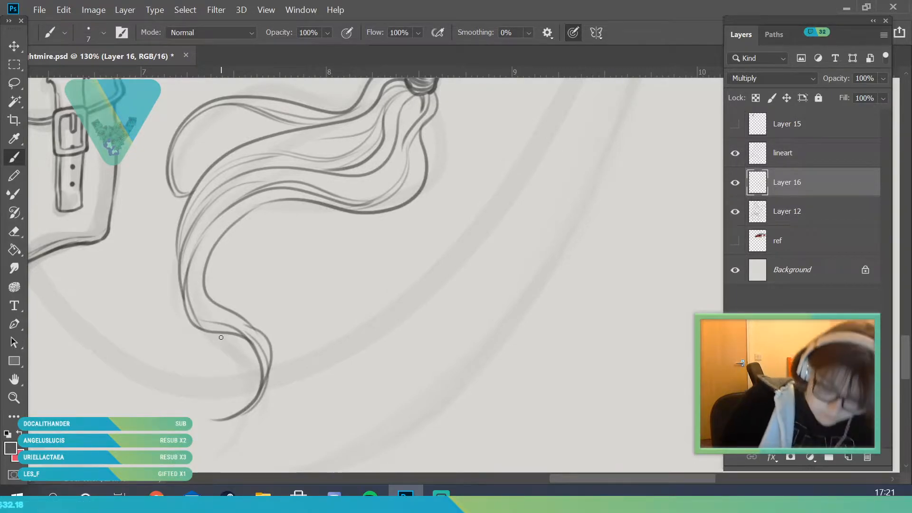
- Ink two small stray curls on the loose tail, one inside its lower bend and one along its outer curve
key(z)
drag(127, 301, 52, 299)
drag(290, 248, 374, 230)
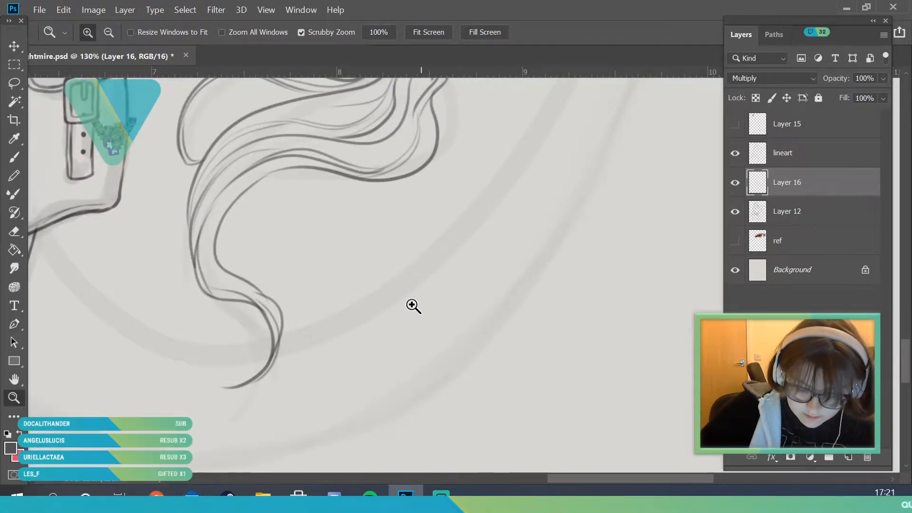
drag(423, 314, 499, 346)
key(e)
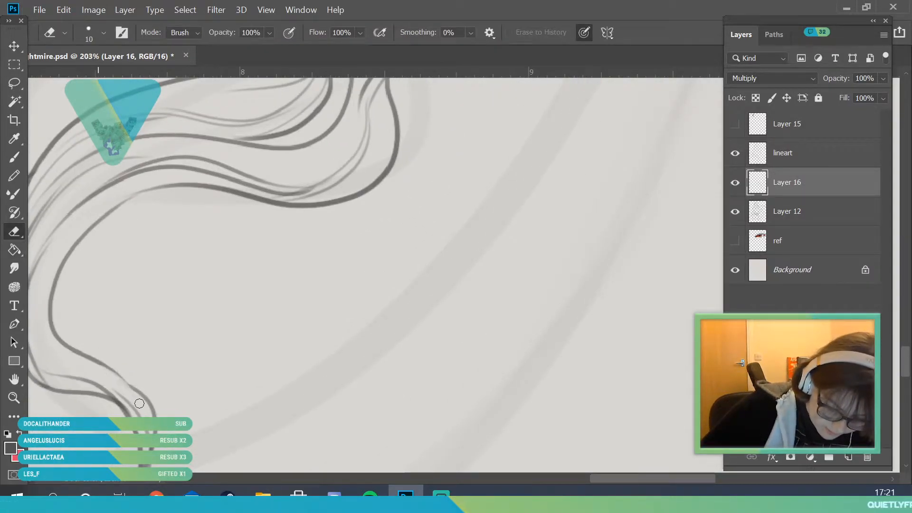
key(z)
mouse_move(190, 323)
mouse_down()
mouse_move(153, 321)
mouse_move(154, 283)
mouse_move(95, 209)
mouse_move(137, 211)
mouse_up()
key(b)
mouse_move(125, 328)
mouse_down()
mouse_move(123, 288)
mouse_move(181, 213)
mouse_move(127, 286)
mouse_move(187, 302)
mouse_move(121, 313)
mouse_up()
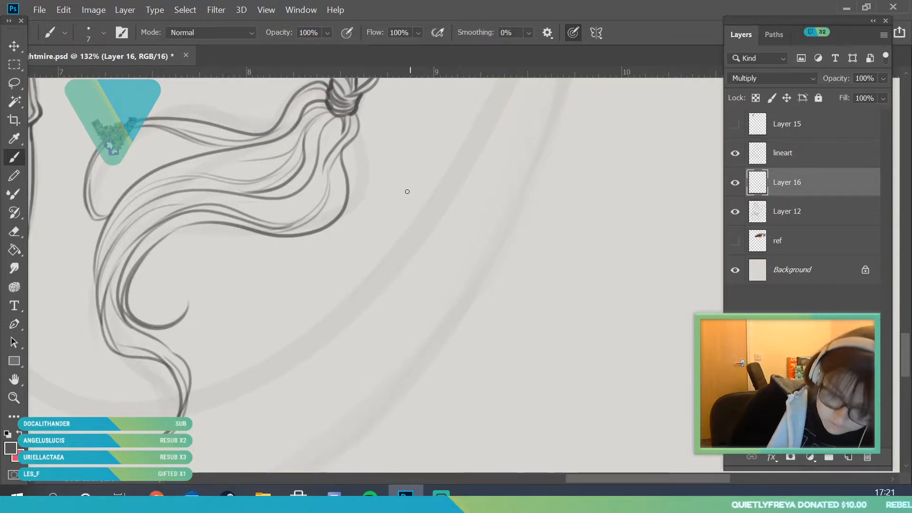
drag(343, 135, 309, 257)
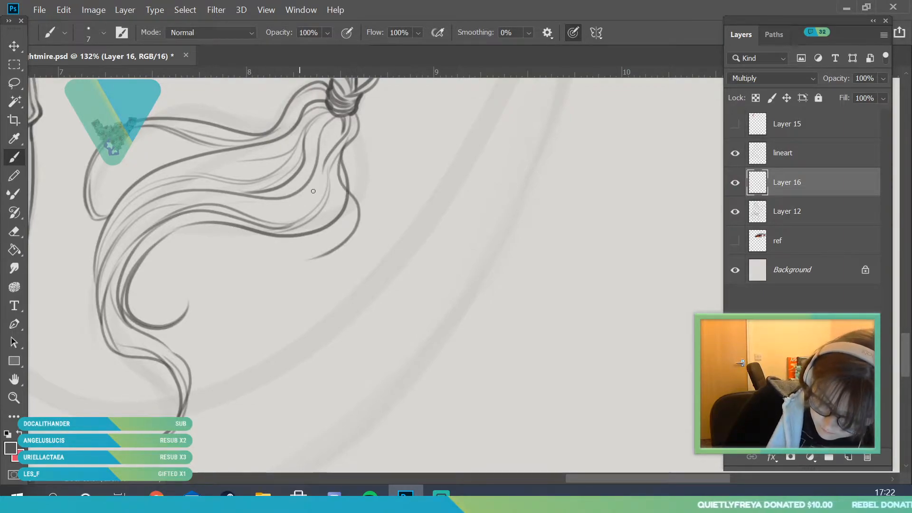
drag(356, 202, 291, 259)
- Review the whole figure by toggling the visibility of the Layer 12 sketch and the Layer 16 braid line art
key(z)
mouse_move(211, 358)
mouse_down()
mouse_move(236, 435)
mouse_move(265, 415)
mouse_up()
click(735, 211)
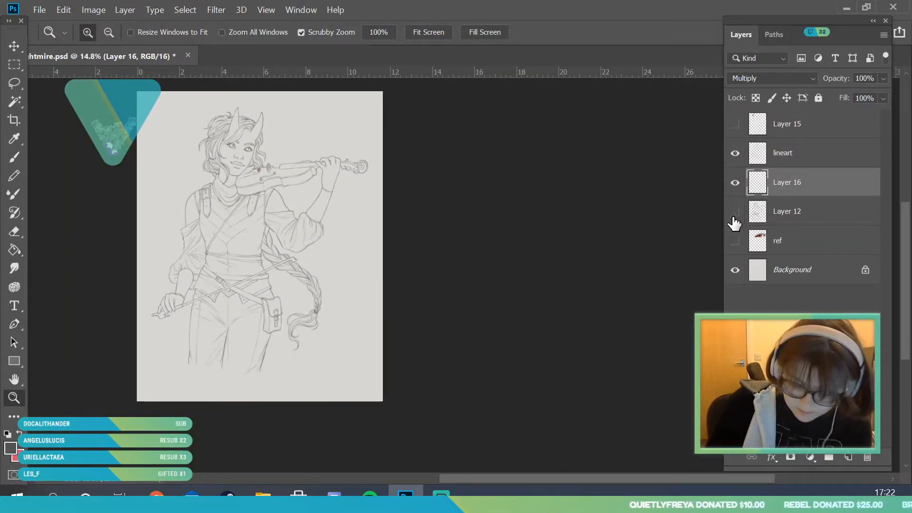
click(269, 164)
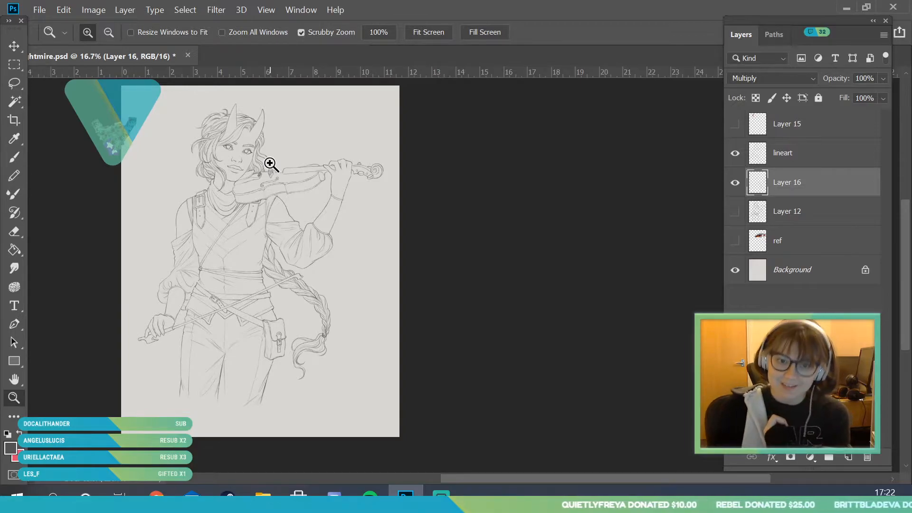
drag(304, 227, 303, 281)
drag(257, 231, 260, 228)
click(735, 211)
click(735, 182)
click(735, 182)
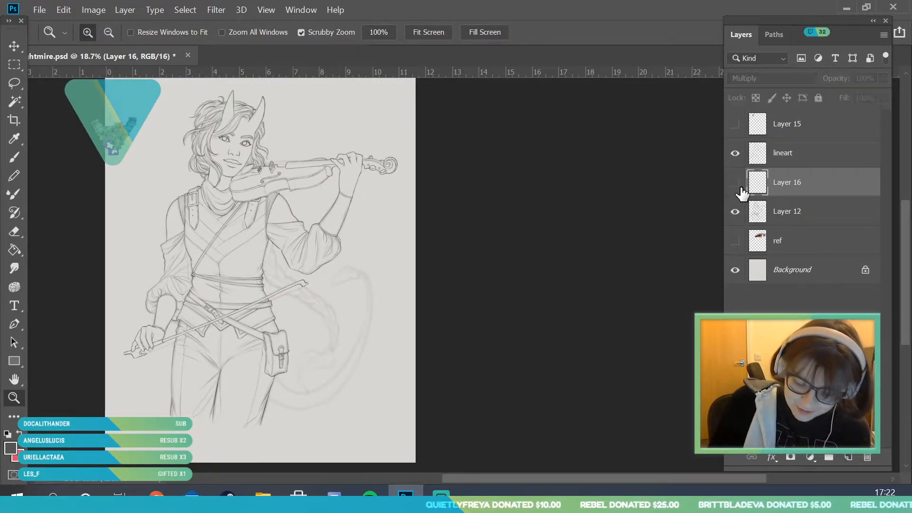
- Tidy the line art at the top of the braid beside the vest edge with the Eraser
drag(274, 268, 312, 190)
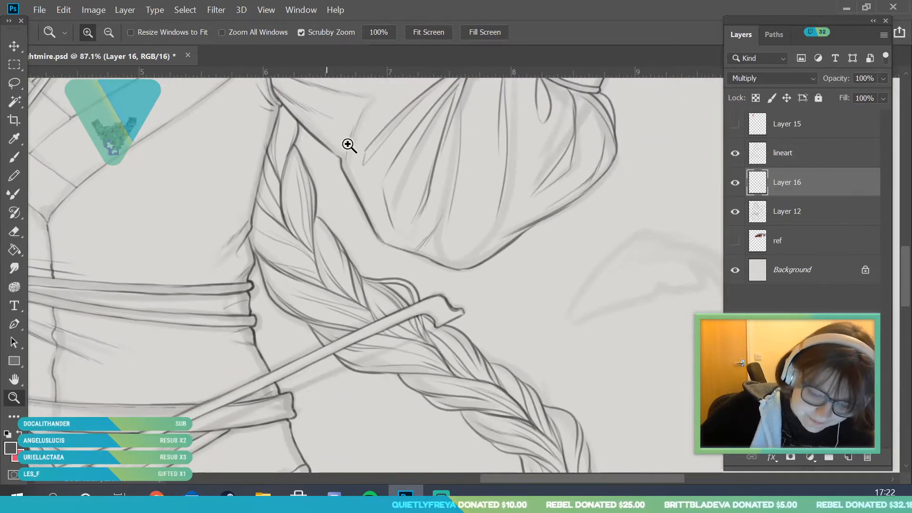
drag(311, 114, 319, 158)
click(14, 231)
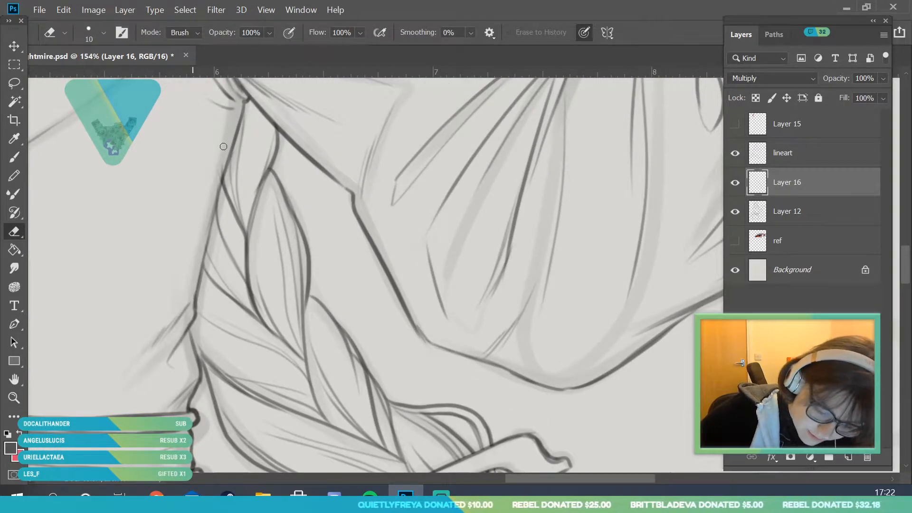
key(z)
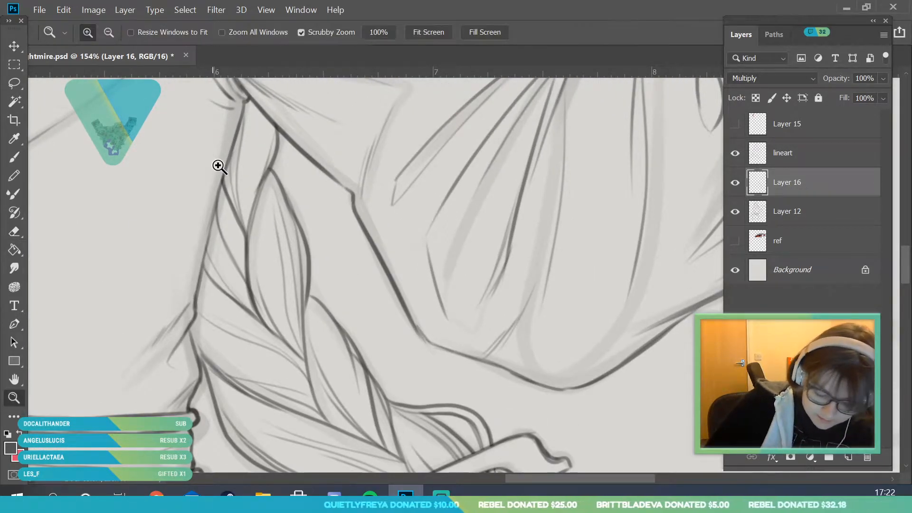
scroll(384, 302, down, 3)
scroll(335, 320, down, 2)
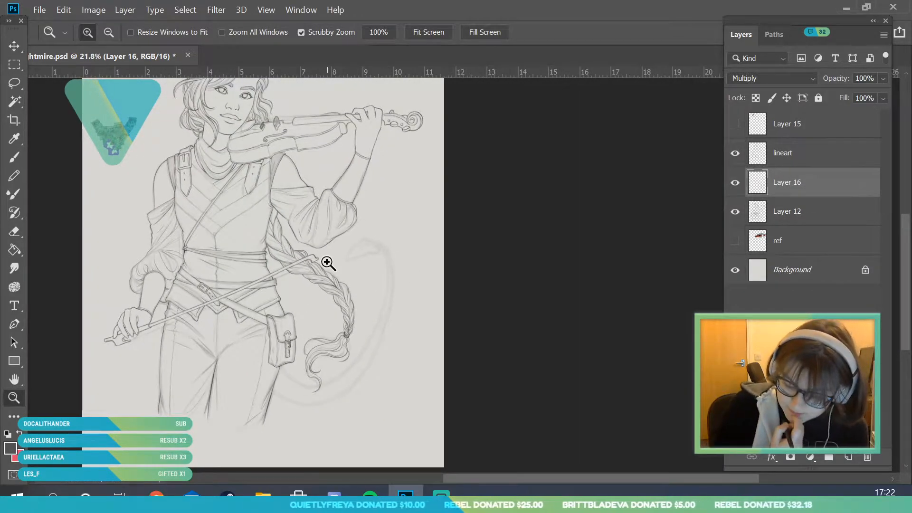
- Merge the lineart layer down into Layer 16 and rename the merged layer "lines"
click(799, 162)
right_click(799, 161)
click(622, 472)
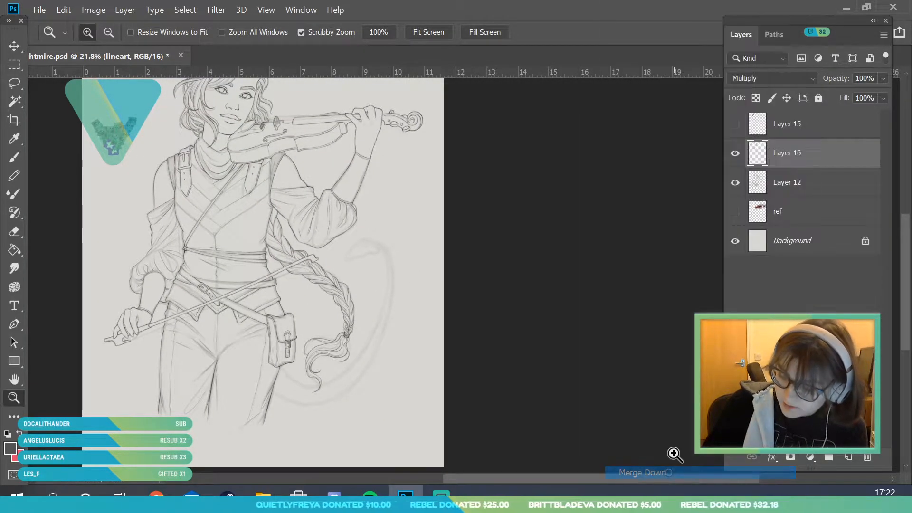
double_click(793, 154)
text(lines)
key(Return)
- Create a new layer directly above Layer 12 and set the brush size to 8 px
click(838, 189)
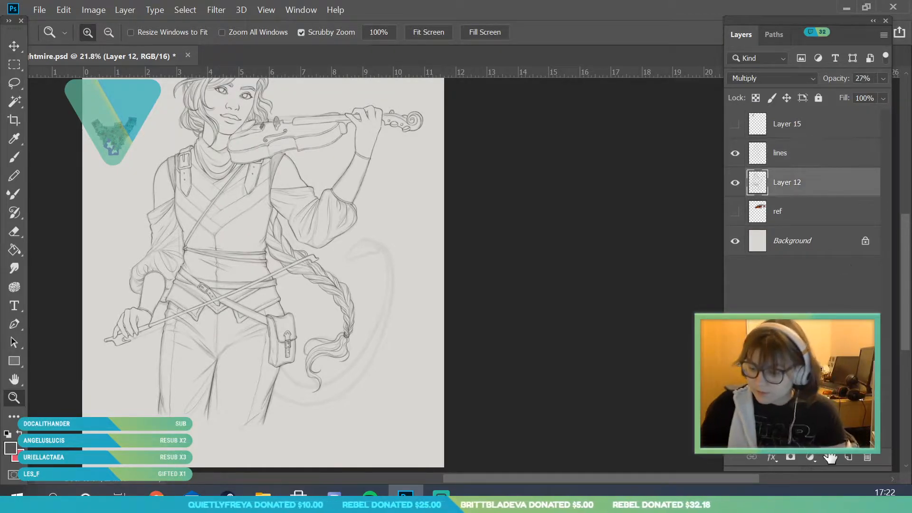
click(848, 457)
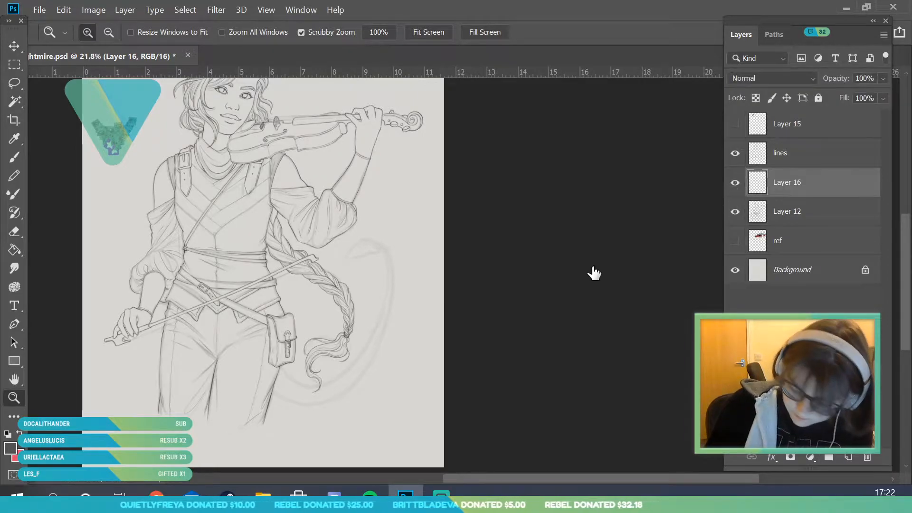
mouse_move(350, 413)
mouse_down()
mouse_move(298, 429)
mouse_move(191, 183)
mouse_up()
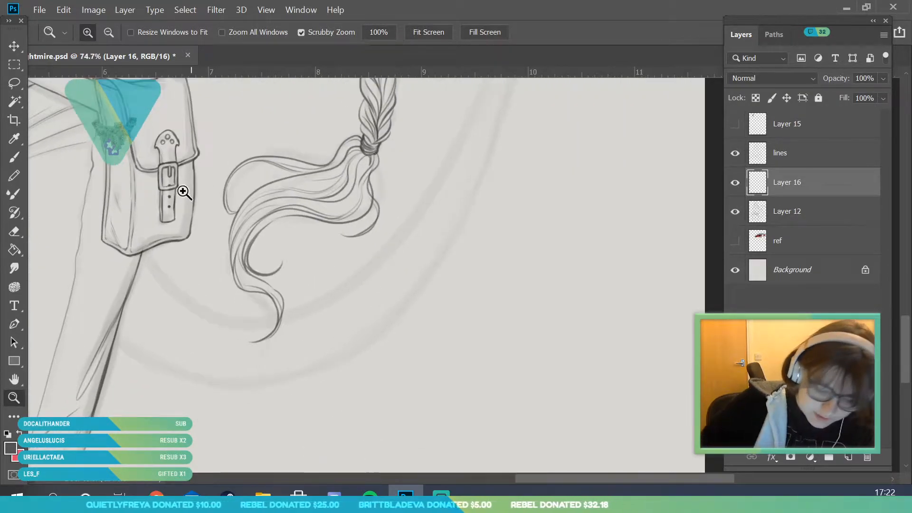
click(15, 161)
click(104, 33)
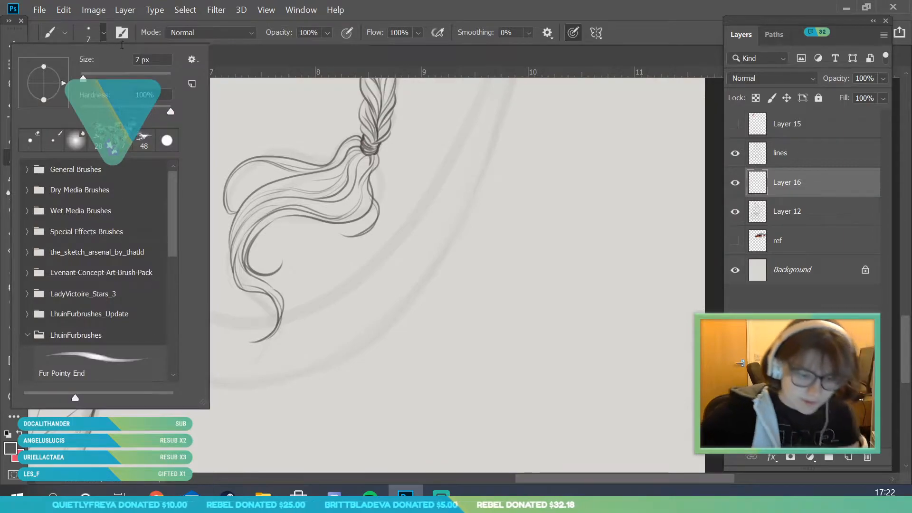
text(8)
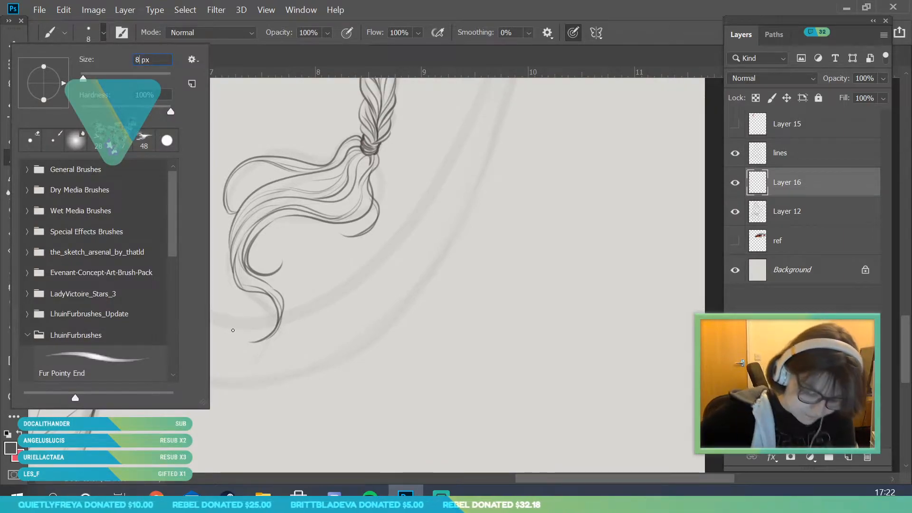
key(Return)
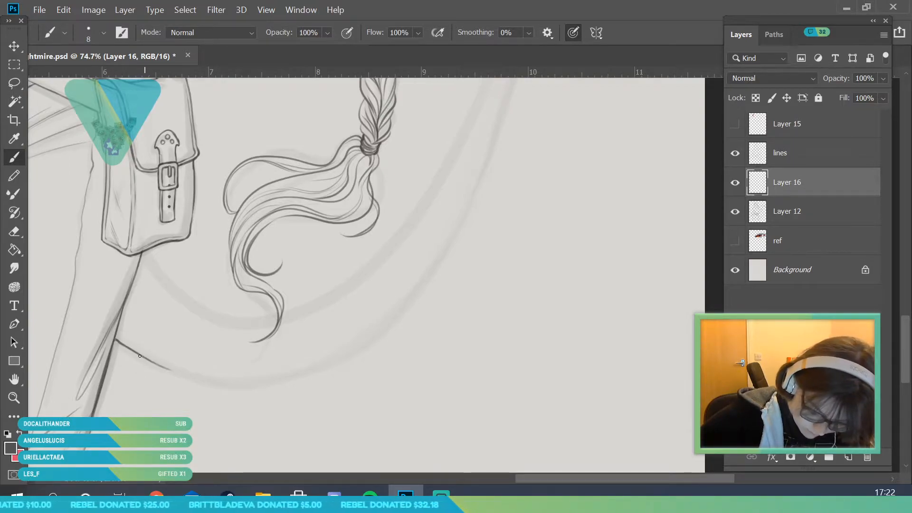
- Ink the outer edge of the figure's curved tail from the trouser leg upward, and start its inner edge below the pouch
mouse_move(267, 381)
mouse_down()
mouse_move(347, 362)
mouse_move(310, 382)
mouse_move(273, 381)
mouse_move(332, 365)
mouse_up()
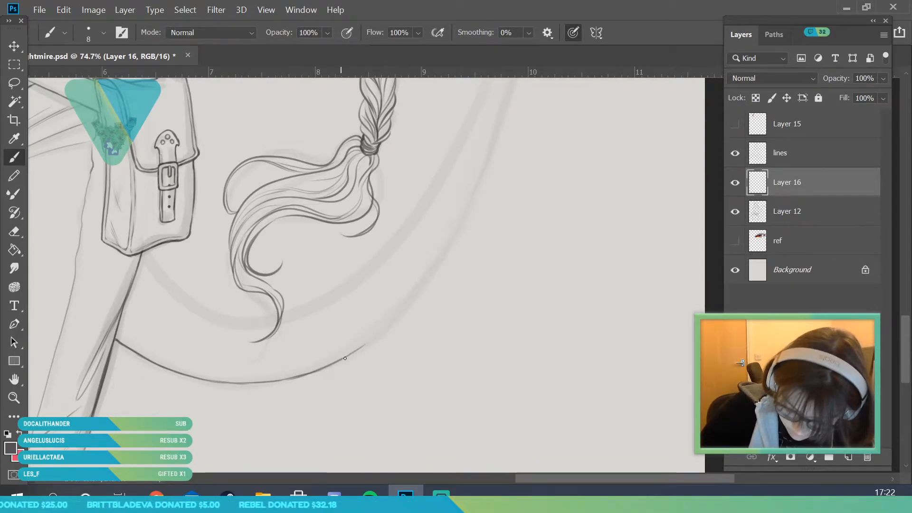
mouse_move(388, 325)
mouse_down()
mouse_move(449, 250)
mouse_move(498, 125)
mouse_up()
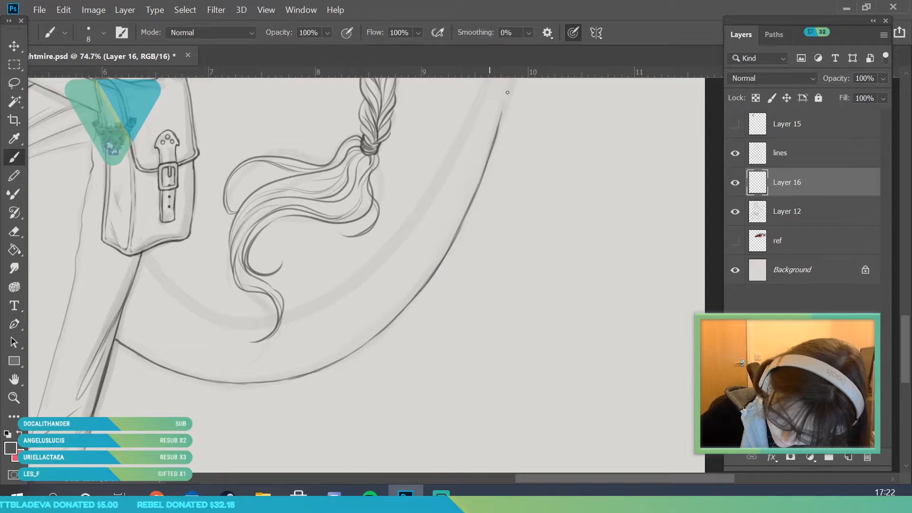
mouse_move(170, 287)
mouse_down()
mouse_move(246, 325)
mouse_move(212, 317)
mouse_move(295, 315)
mouse_up()
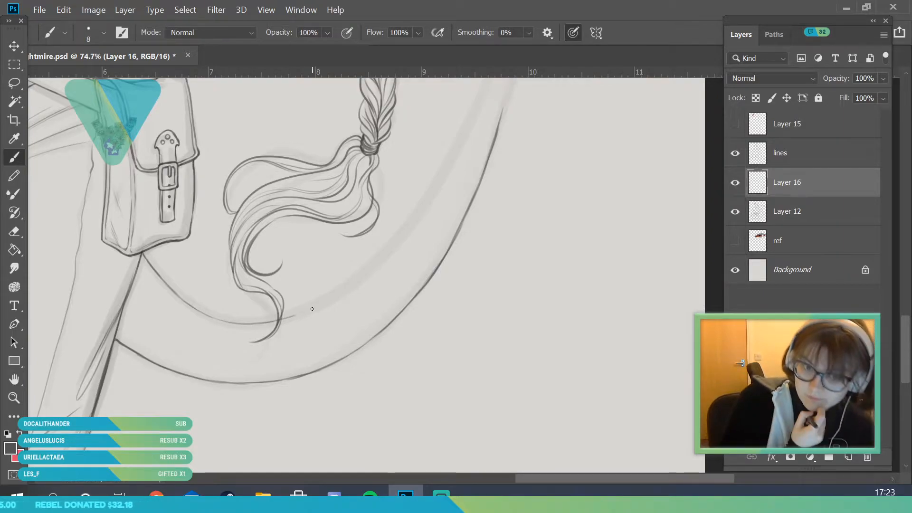
- Set the new layer's blend mode to Multiply
click(783, 82)
click(750, 134)
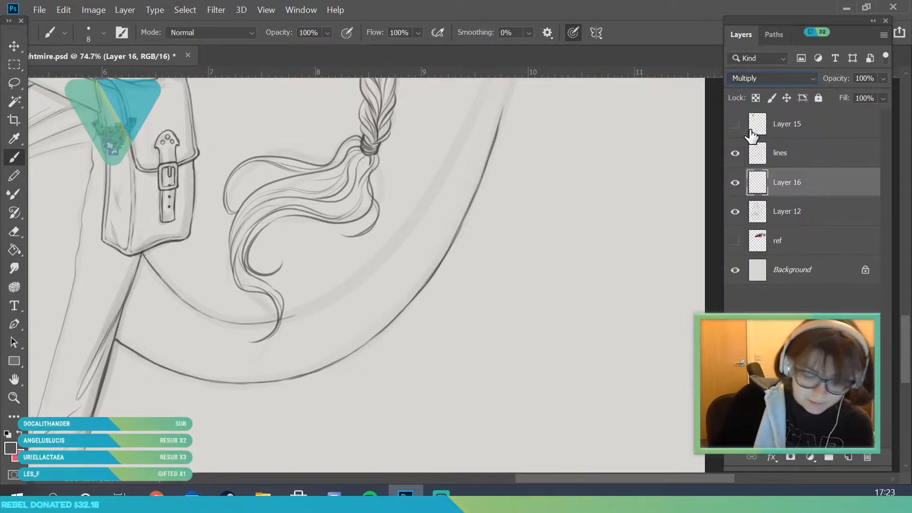
click(14, 399)
mouse_move(368, 256)
mouse_down()
mouse_move(354, 286)
mouse_move(437, 204)
mouse_move(432, 234)
mouse_move(444, 197)
mouse_move(406, 232)
mouse_move(378, 151)
mouse_up()
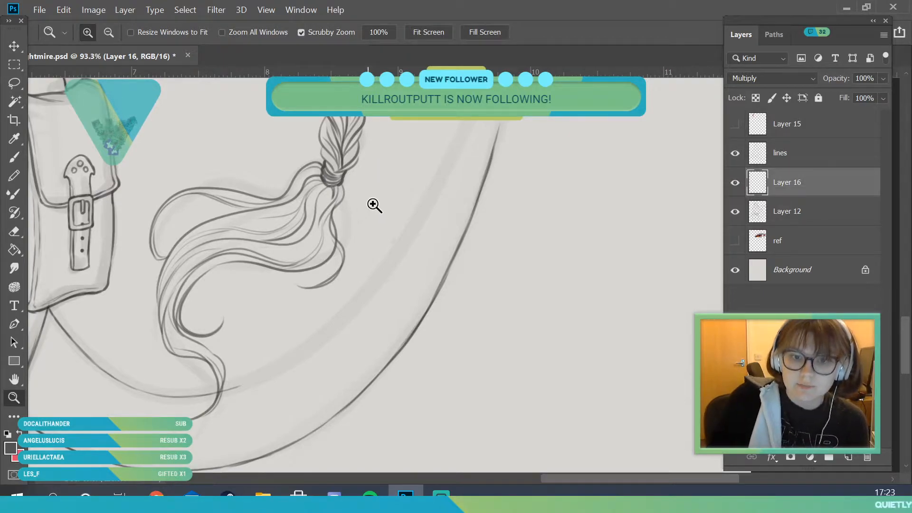
drag(387, 199, 329, 260)
drag(384, 266, 361, 184)
click(351, 110)
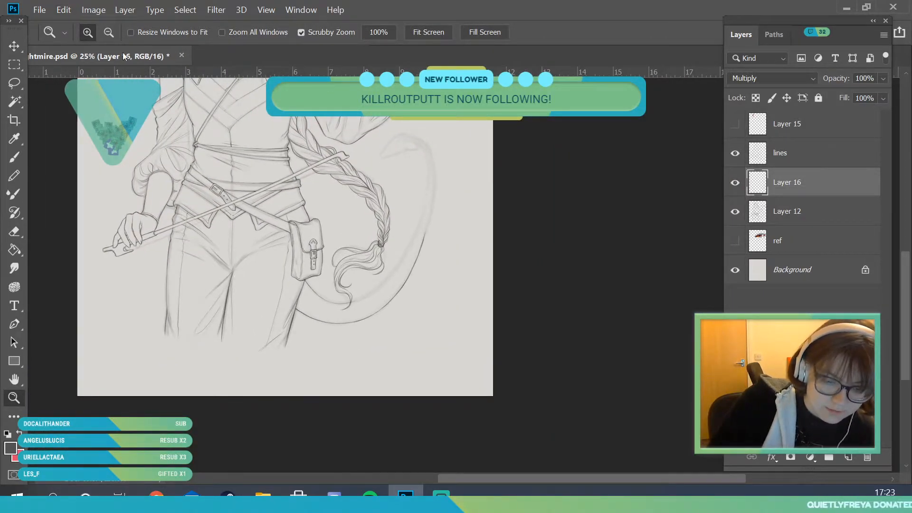
- Examine the brush's Shape Dynamics and Transfer settings
click(14, 159)
click(104, 33)
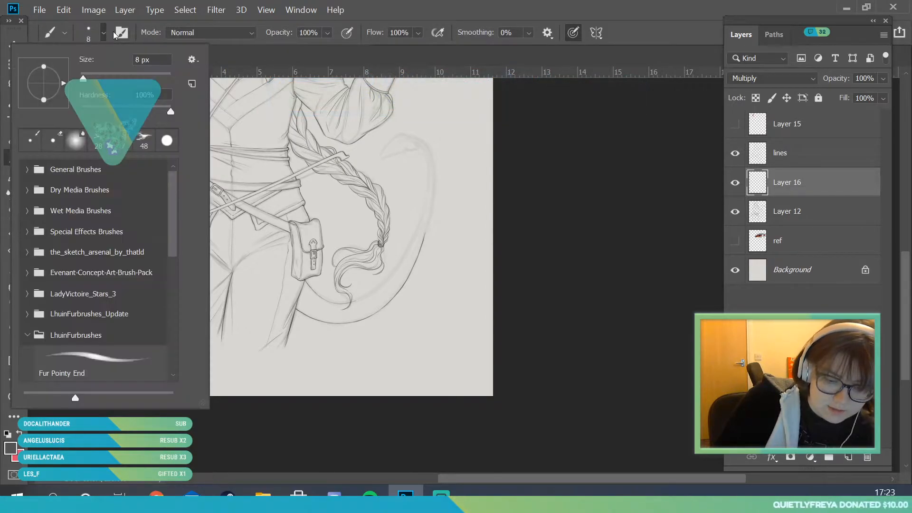
key(Escape)
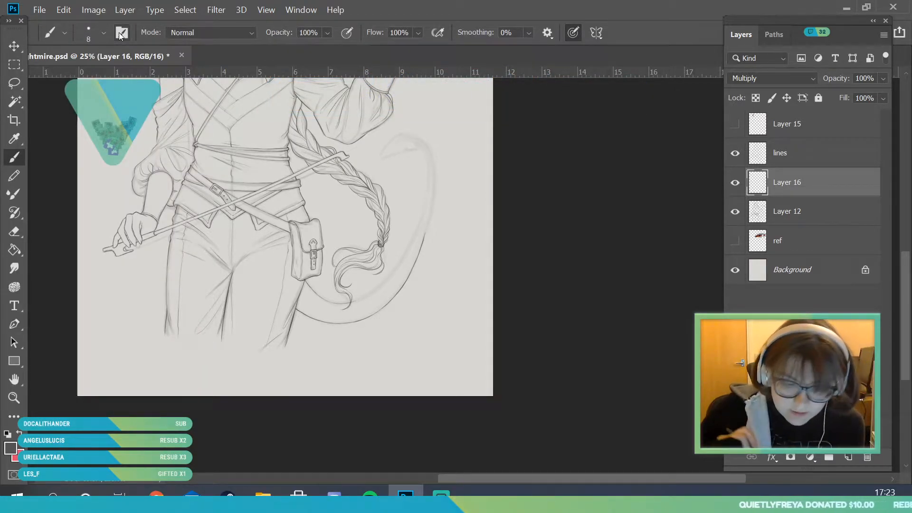
click(121, 32)
drag(379, 52, 409, 64)
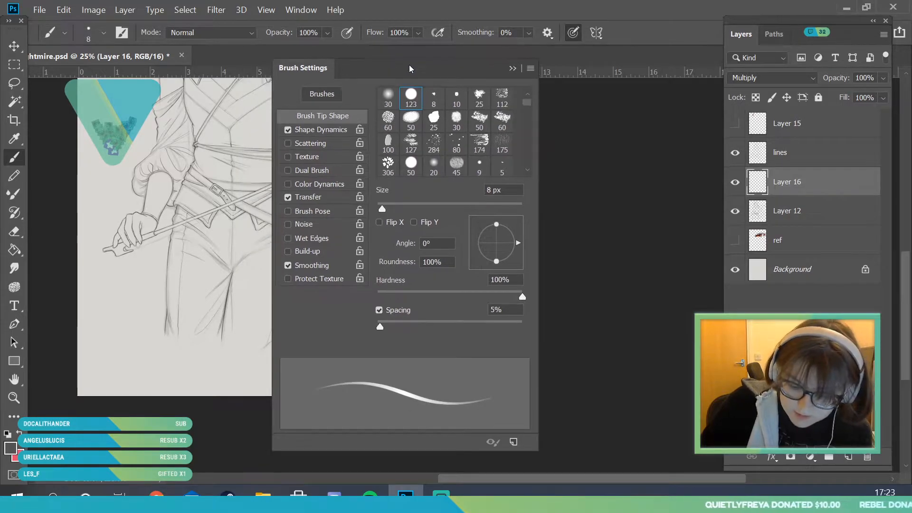
click(335, 129)
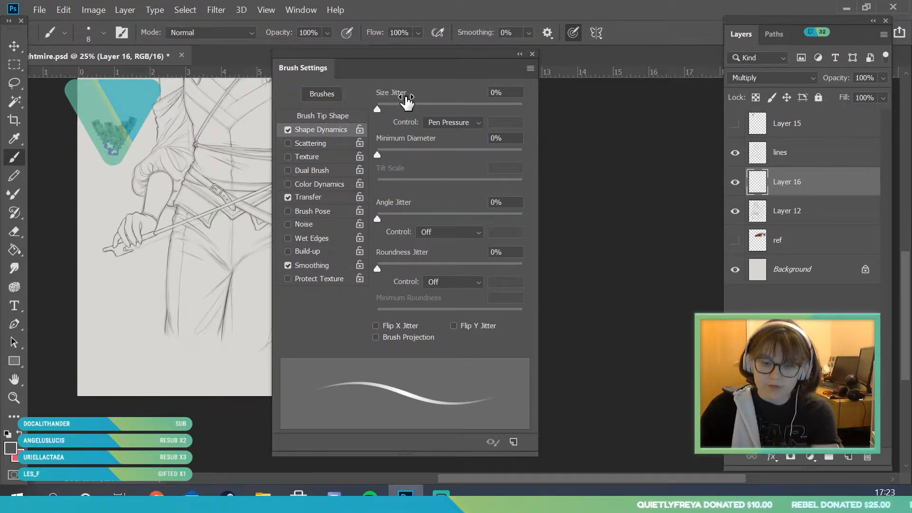
click(330, 199)
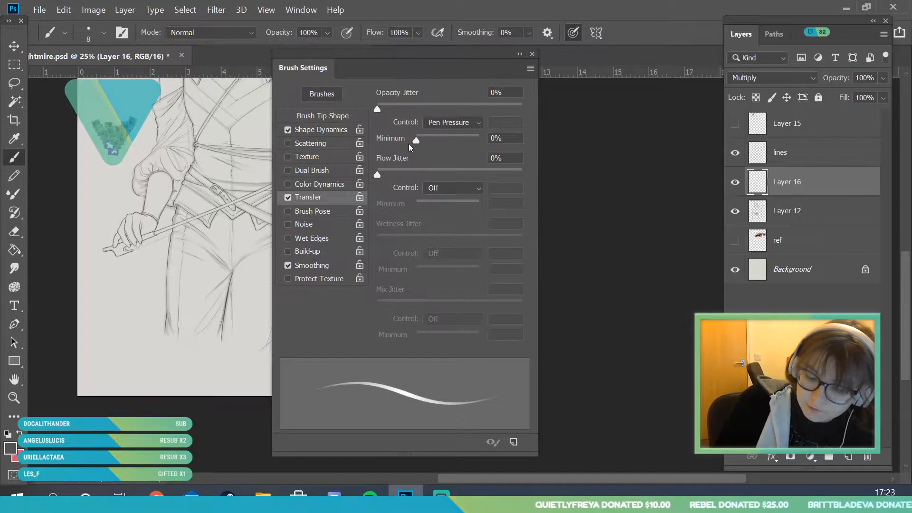
mouse_move(419, 140)
mouse_down()
mouse_move(439, 142)
mouse_move(406, 142)
mouse_up()
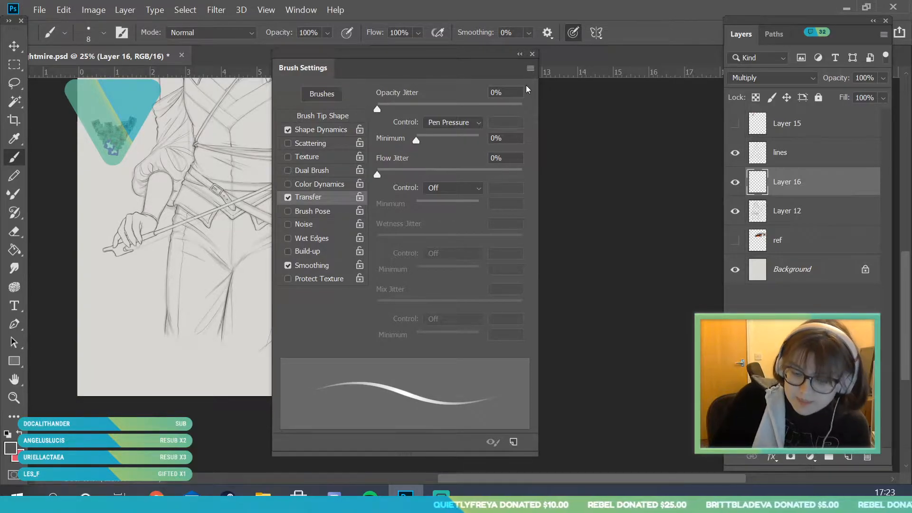
click(531, 54)
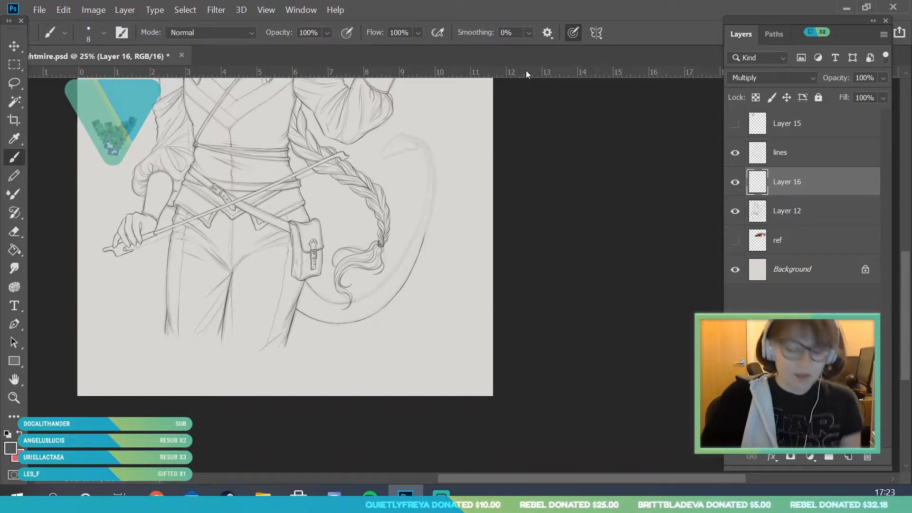
- Extend the curved tail's inner edge past the braid's curled tip and up beyond the height of the hair tie
click(14, 398)
mouse_move(372, 296)
mouse_down()
mouse_move(418, 322)
mouse_move(552, 128)
mouse_move(557, 147)
mouse_up()
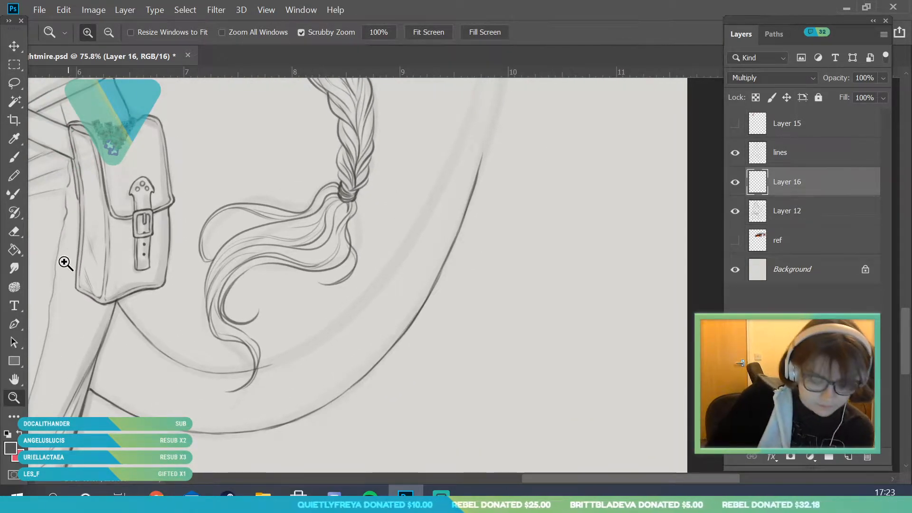
click(15, 231)
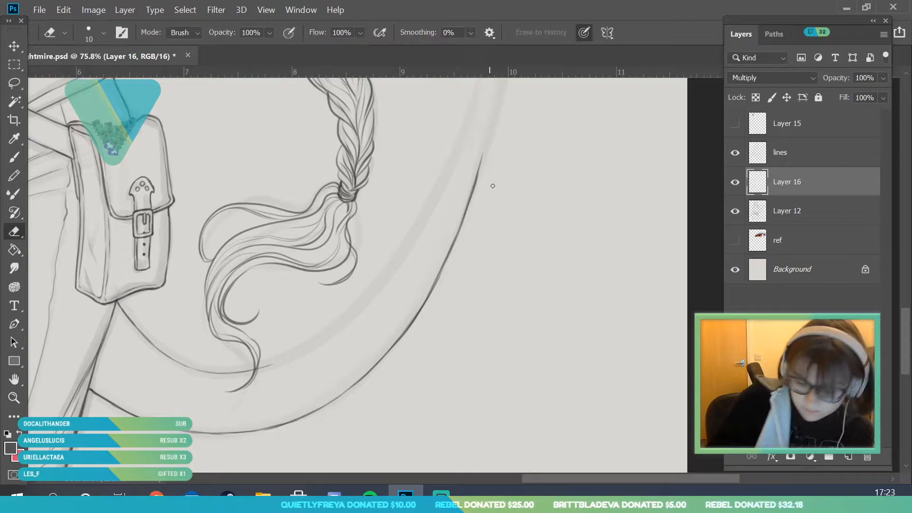
click(19, 156)
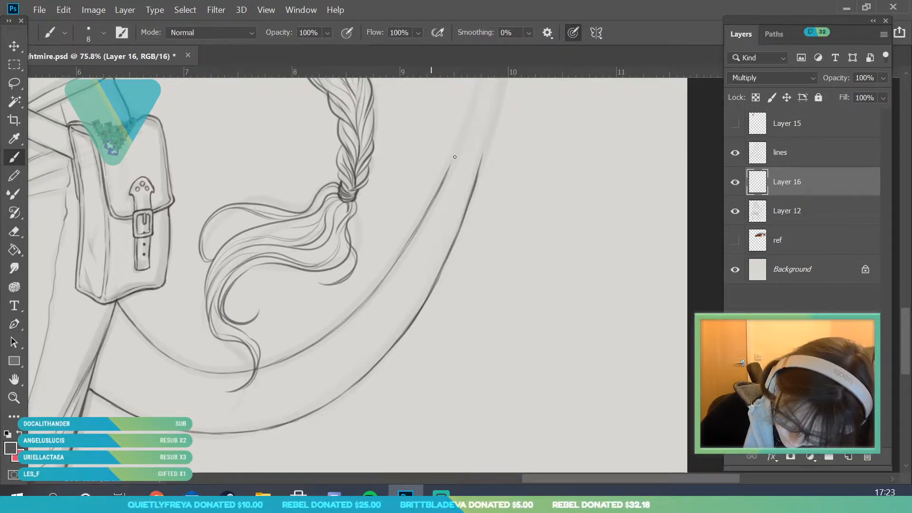
- Ink both edges of the tail's upright stretch beside the braid, blending the joins with the lines below
key(h)
drag(546, 142, 248, 370)
key(b)
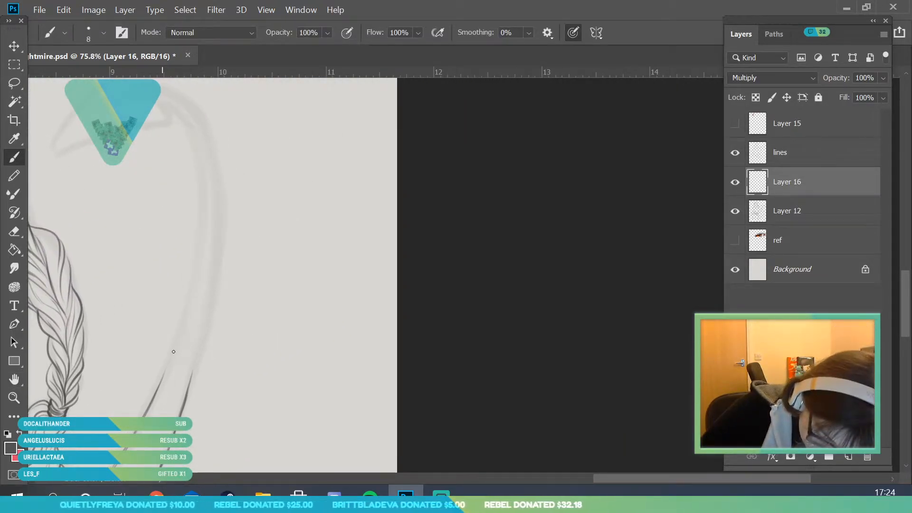
drag(173, 351, 195, 274)
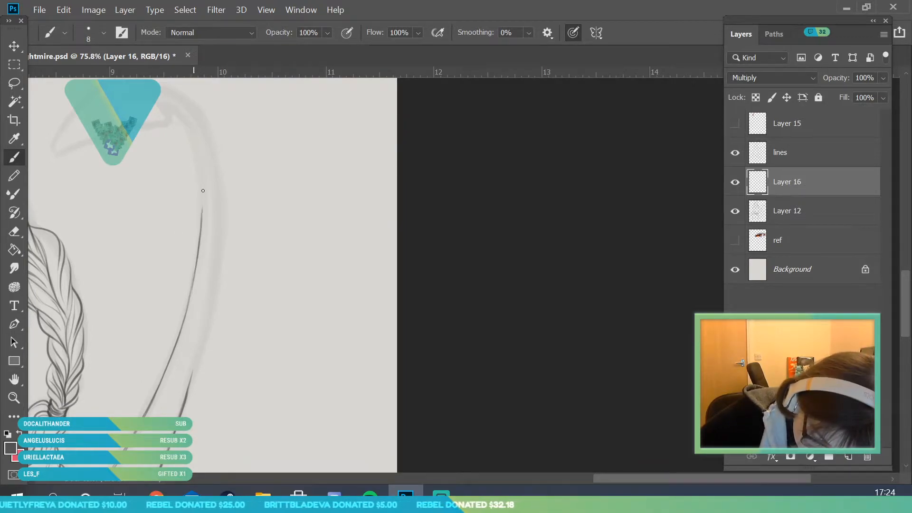
drag(187, 393, 196, 362)
drag(186, 402, 207, 324)
drag(218, 257, 219, 224)
click(14, 231)
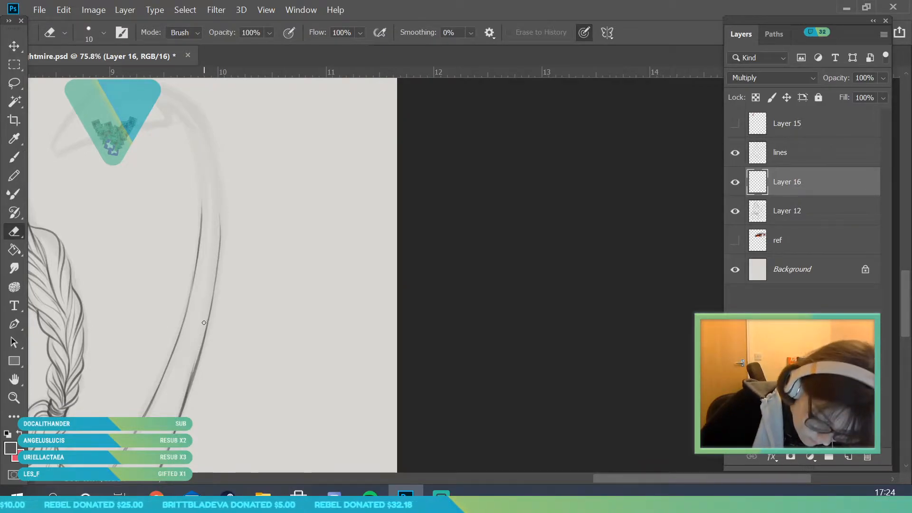
- Ink the inner edge of the tail's upper bend, redoing the stroke and cleaning its join with the line below
key(z)
drag(291, 292, 242, 319)
drag(282, 247, 321, 266)
drag(272, 293, 289, 326)
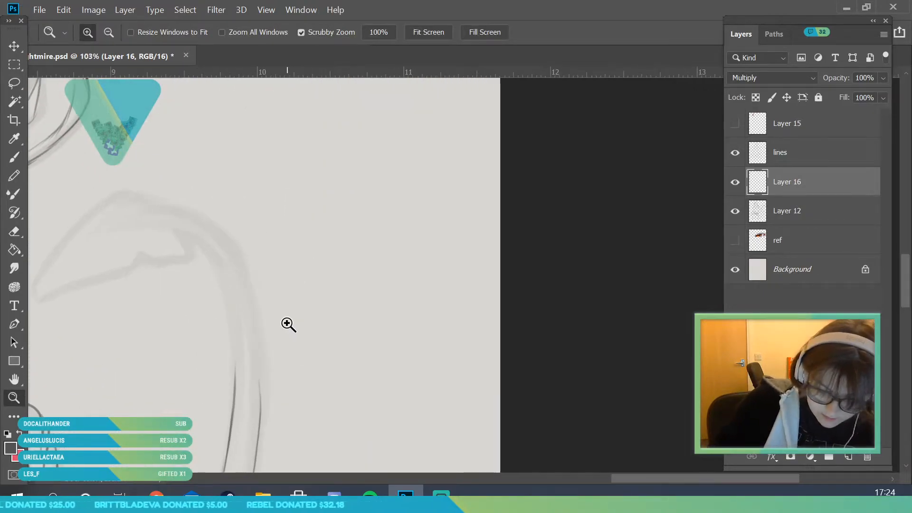
key(b)
mouse_move(183, 230)
mouse_down()
mouse_move(218, 265)
mouse_move(233, 368)
mouse_up()
key(ctrl+z)
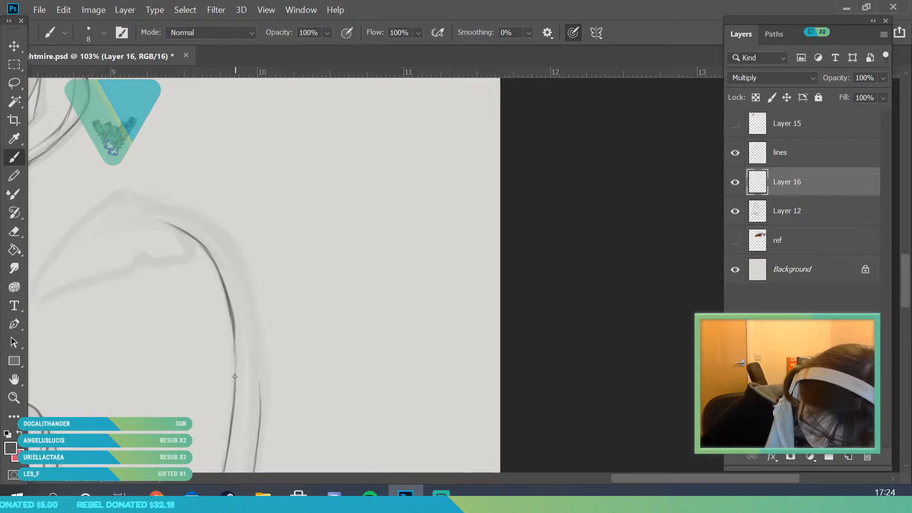
key(e)
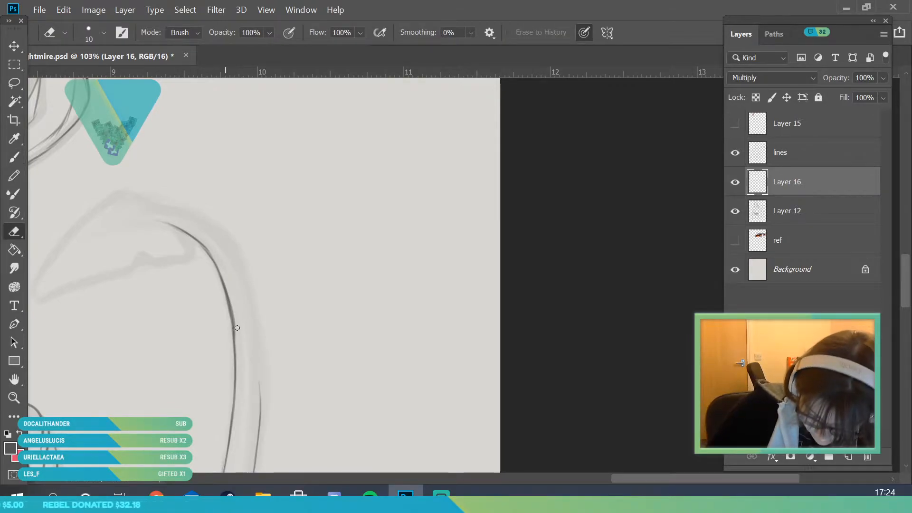
- Ink the outer edge of the tail's upper bend from near the pointed tip down to the existing line
click(16, 158)
mouse_move(138, 203)
mouse_down()
mouse_move(175, 210)
mouse_move(215, 235)
mouse_move(235, 265)
mouse_move(251, 326)
mouse_up()
drag(259, 399, 258, 440)
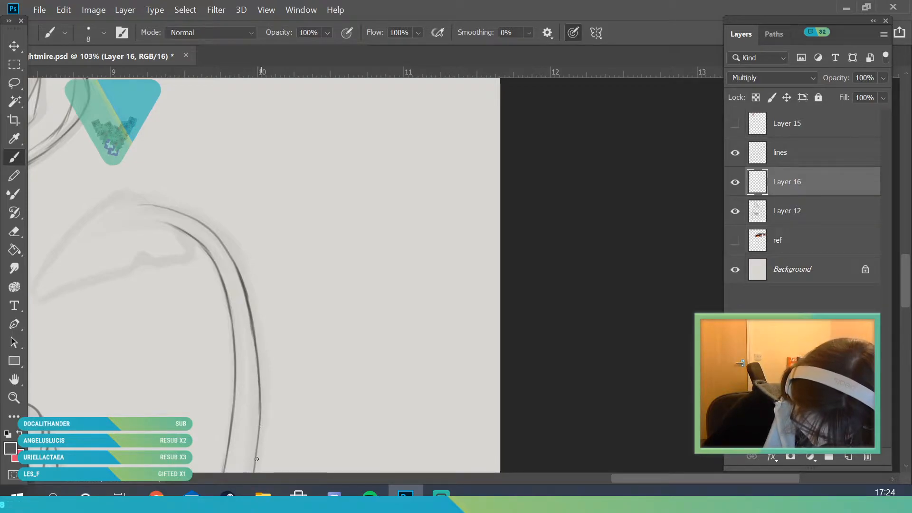
click(14, 232)
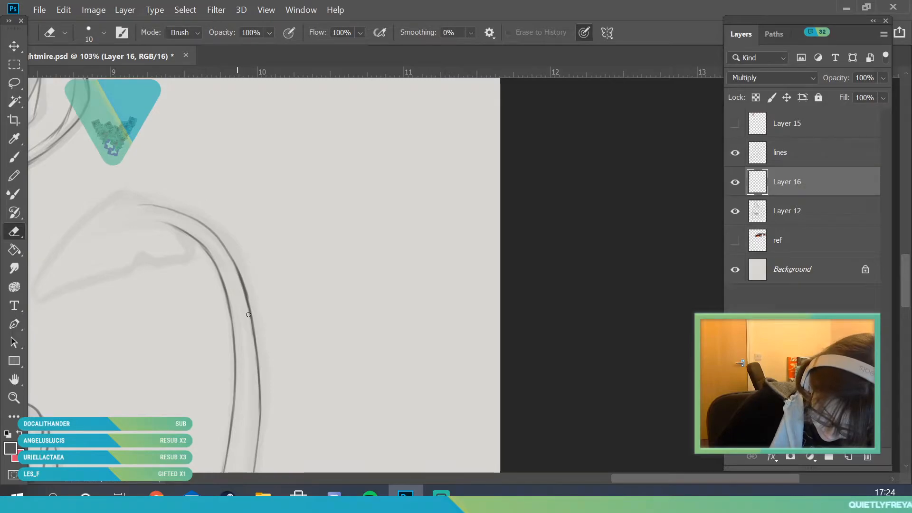
- Ink the peak of the tail's pointed tip and its notched lower corner, with a small circle just above the notch
key(z)
mouse_move(264, 432)
mouse_down()
mouse_move(247, 418)
mouse_move(325, 375)
mouse_up()
mouse_move(289, 183)
mouse_down()
mouse_move(116, 319)
mouse_move(326, 271)
mouse_move(289, 293)
mouse_move(304, 292)
mouse_up()
key(b)
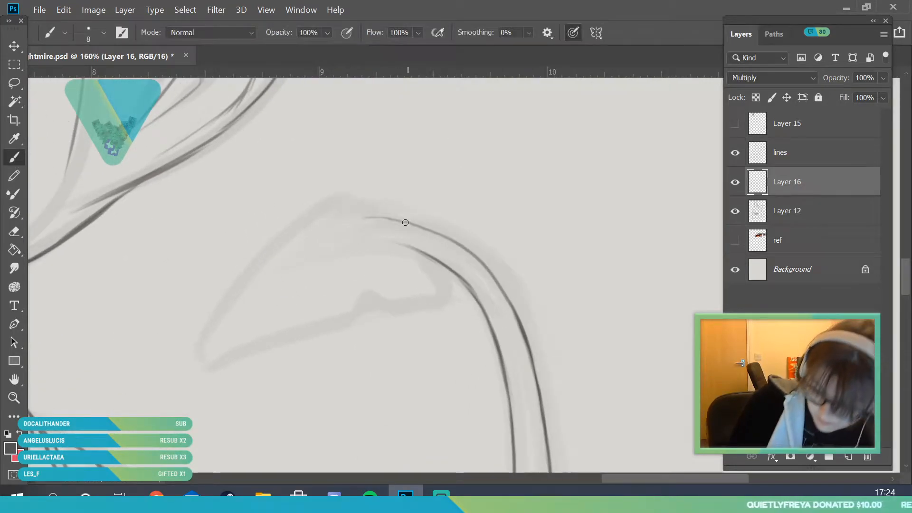
drag(377, 213, 387, 220)
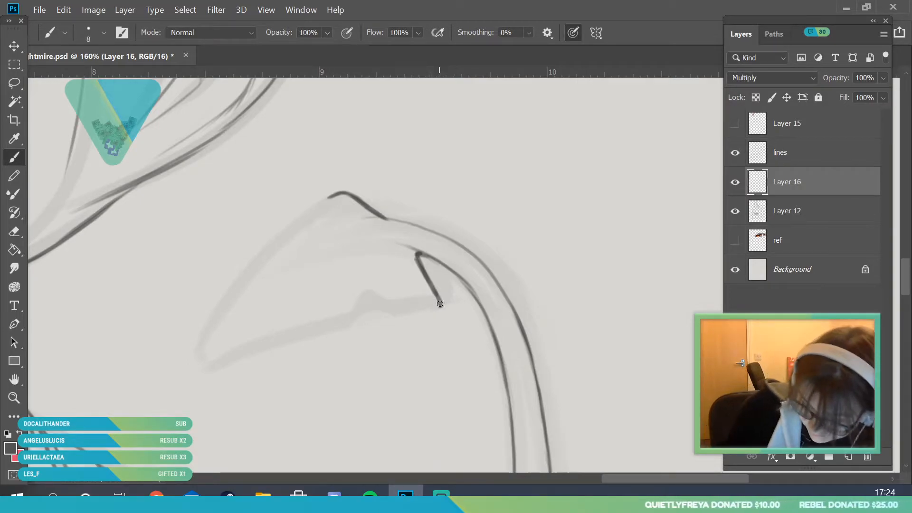
mouse_move(374, 314)
mouse_down()
mouse_move(286, 340)
mouse_move(355, 300)
mouse_up()
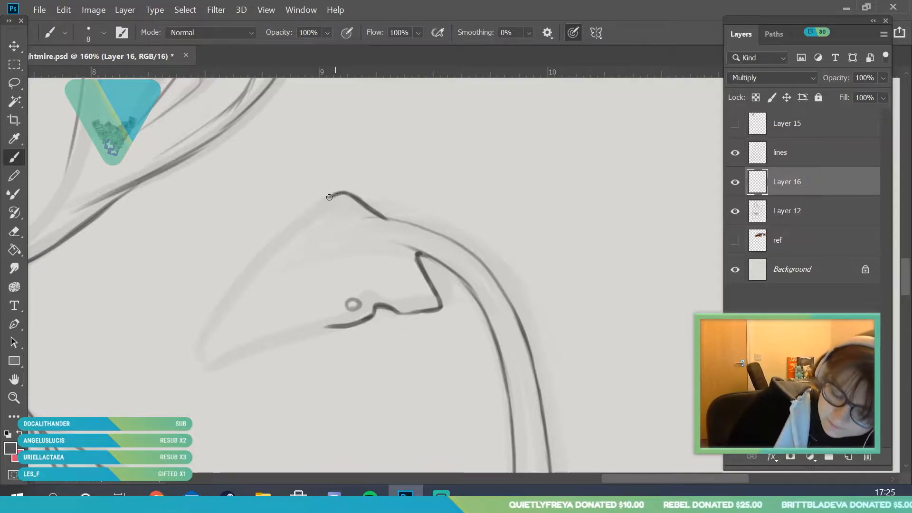
- Ink the long upper and lower edges that close the tail tip's outline, and add thin contour lines inside it
mouse_move(326, 201)
mouse_down()
mouse_move(250, 267)
mouse_move(178, 358)
mouse_move(227, 338)
mouse_move(200, 332)
mouse_move(193, 352)
mouse_up()
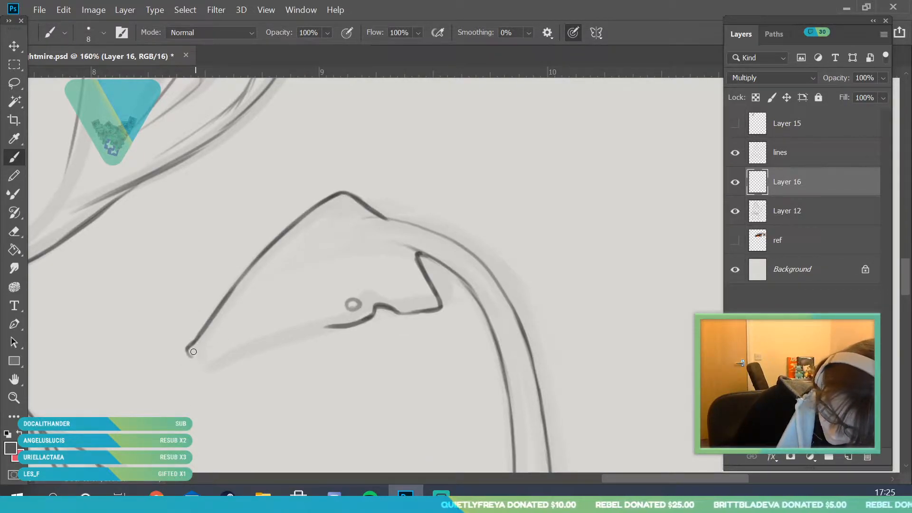
drag(275, 339, 319, 329)
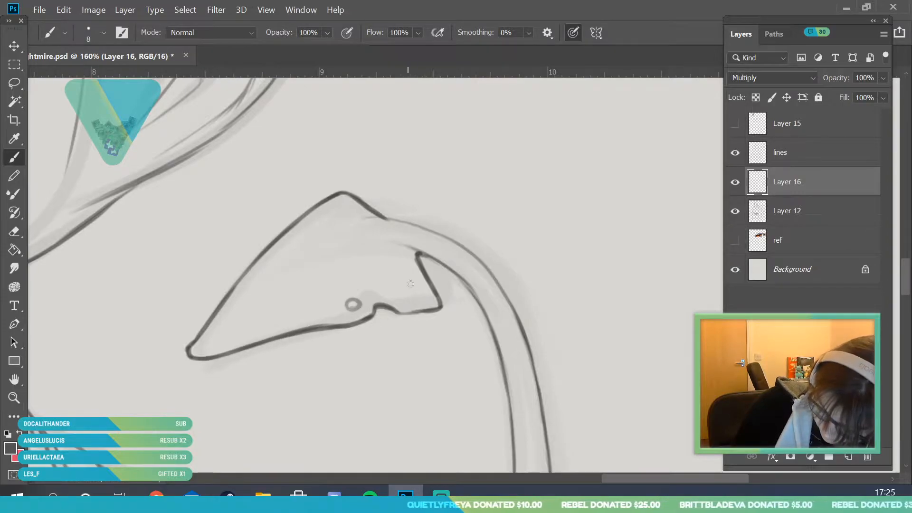
drag(266, 272, 362, 219)
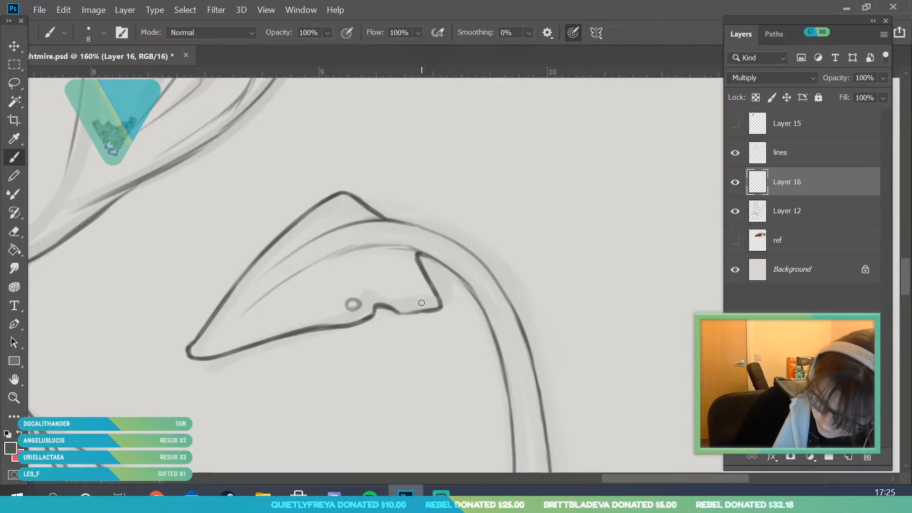
drag(416, 272, 429, 305)
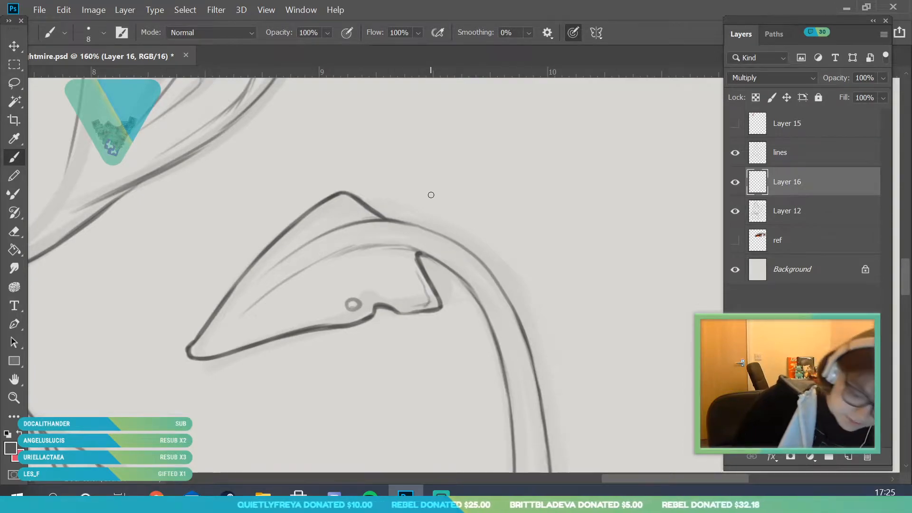
- Compare the full line art with and without the Layer 12 sketch, keeping Layer 16 as the active layer
key(z)
mouse_move(207, 287)
mouse_down()
mouse_move(350, 283)
mouse_move(342, 347)
mouse_up()
click(735, 212)
mouse_move(373, 316)
mouse_down()
mouse_move(356, 350)
mouse_move(385, 352)
mouse_up()
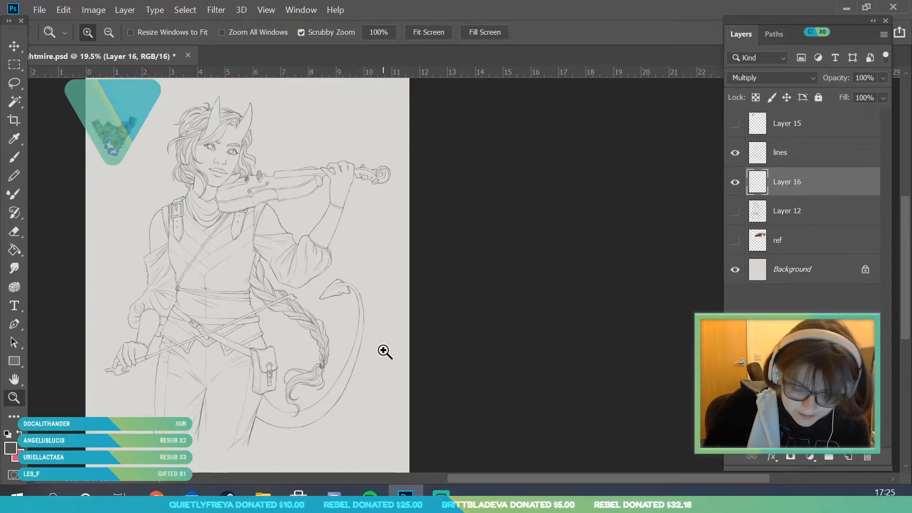
click(734, 215)
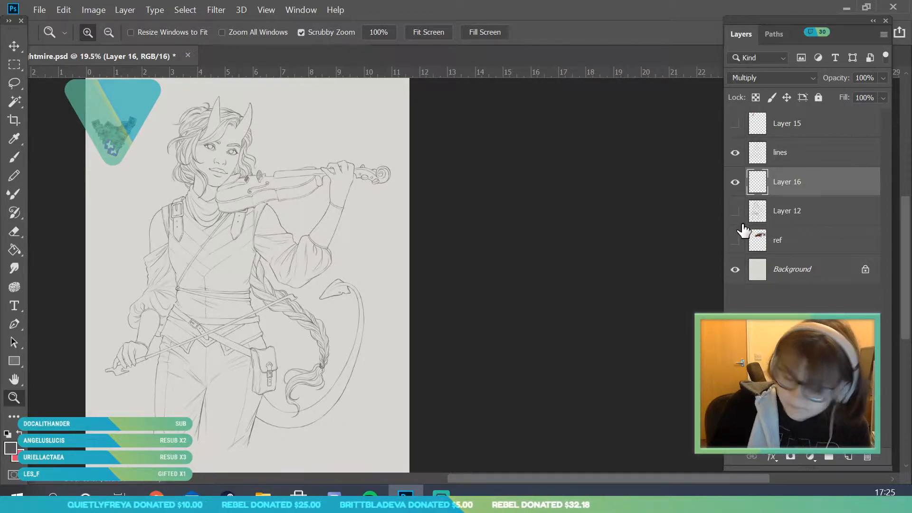
click(822, 217)
click(734, 213)
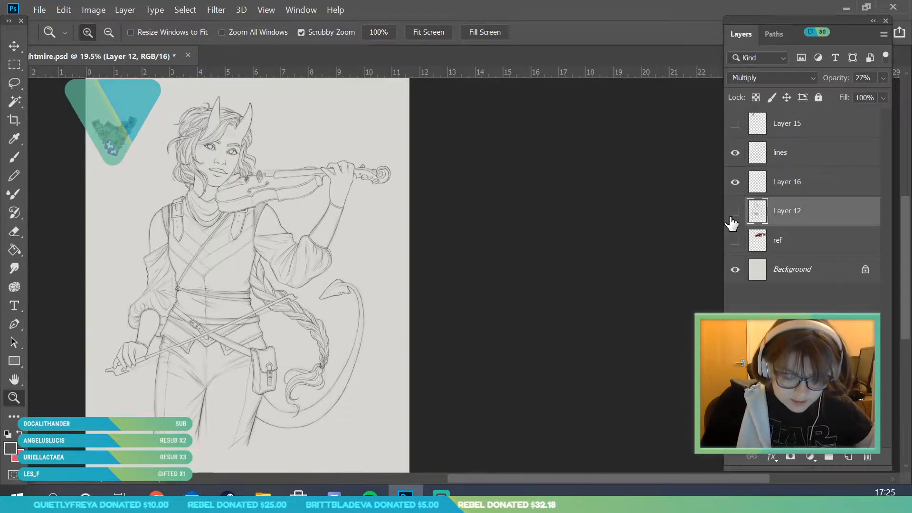
click(732, 218)
click(734, 212)
click(734, 210)
click(734, 210)
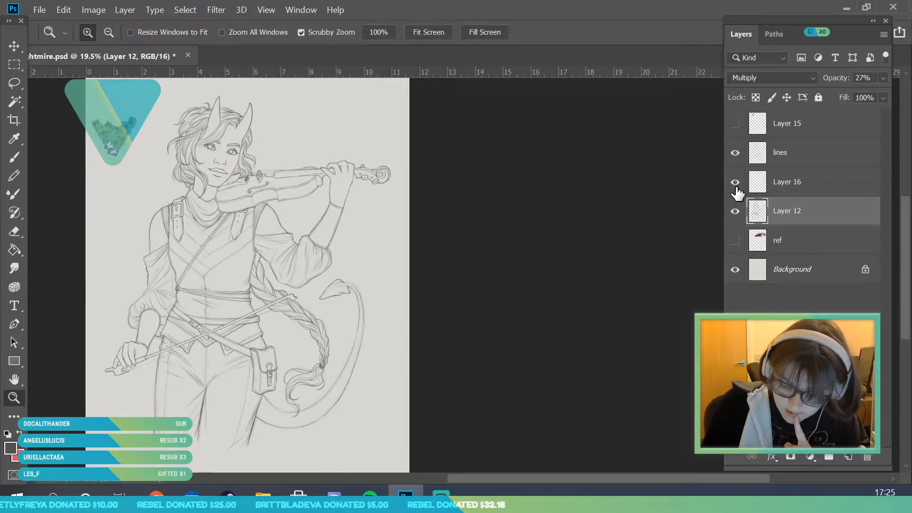
click(807, 183)
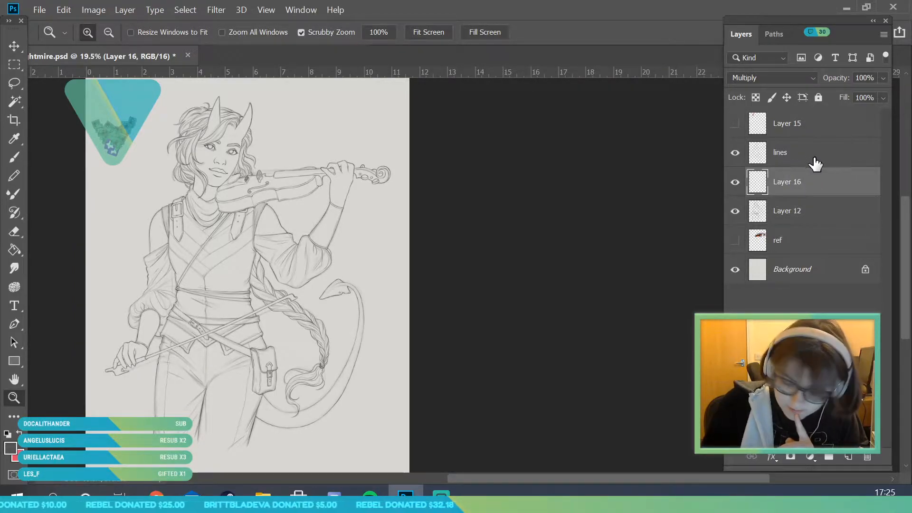
- Clean up the tail line on Layer 16 where it crosses the curled tip of the braid
right_click(812, 160)
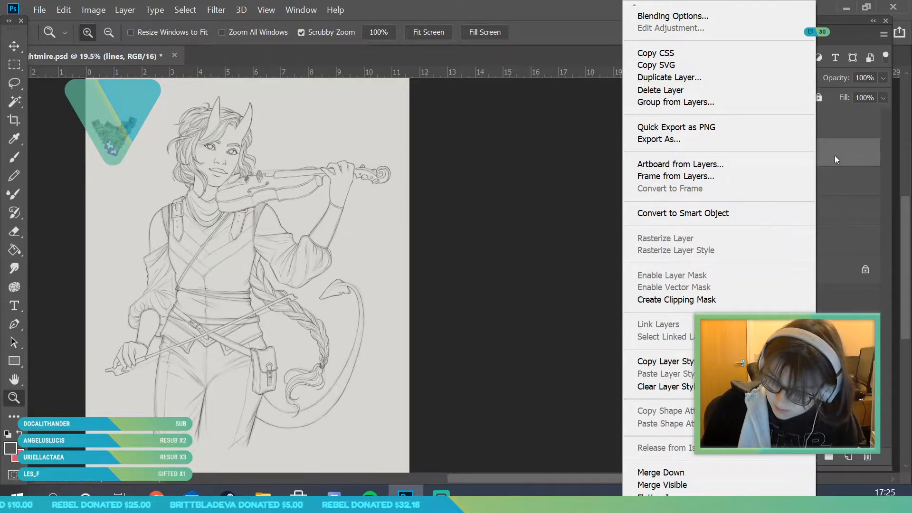
click(803, 183)
mouse_move(293, 438)
mouse_down()
mouse_move(364, 482)
mouse_move(434, 480)
mouse_up()
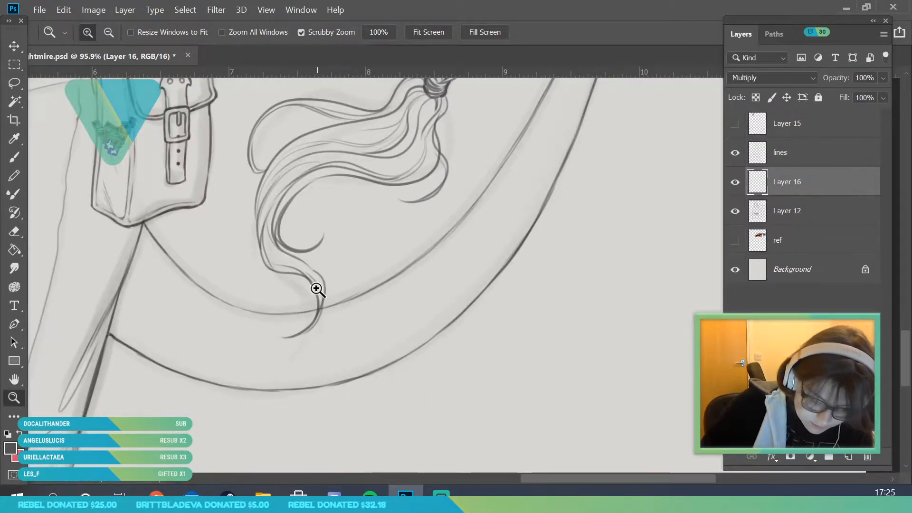
drag(318, 294, 341, 291)
key(e)
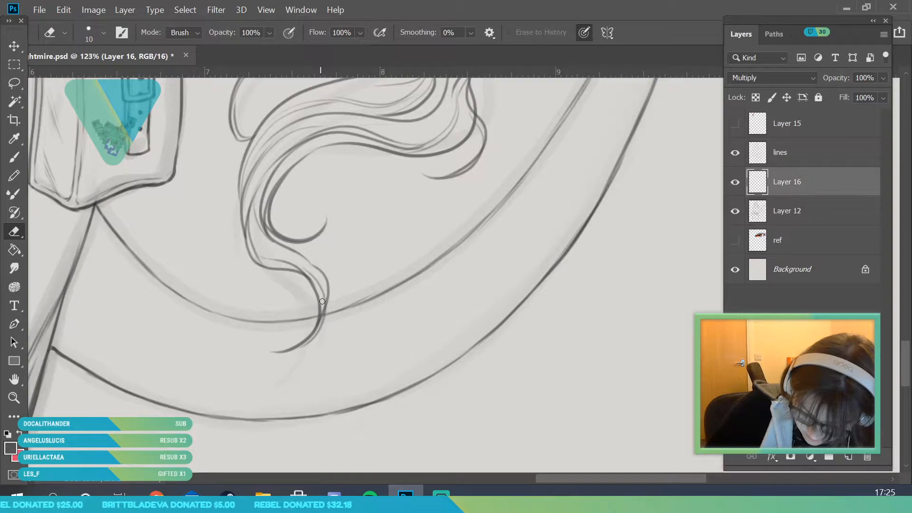
key(ctrl+space)
drag(293, 363, 96, 346)
drag(263, 391, 327, 357)
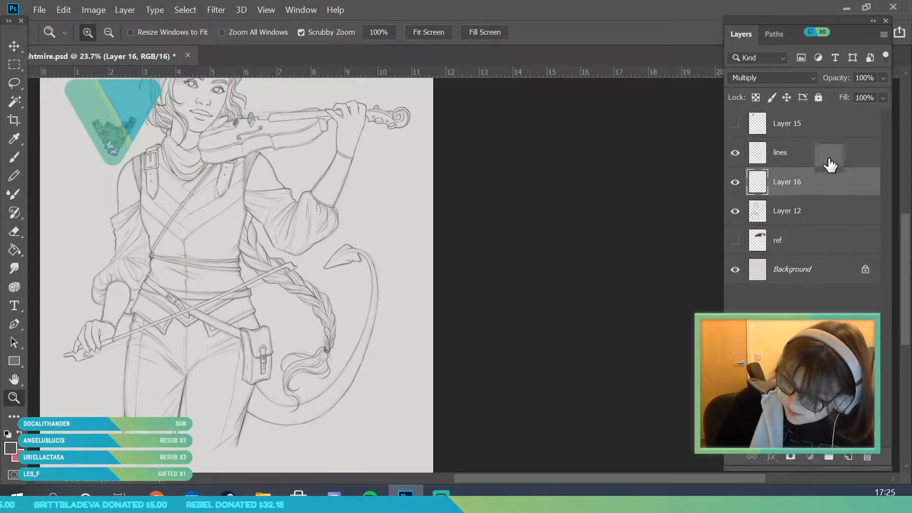
- Merge the lines layer down into Layer 16 and rename the merged layer "lines"
right_click(830, 164)
click(683, 470)
double_click(786, 157)
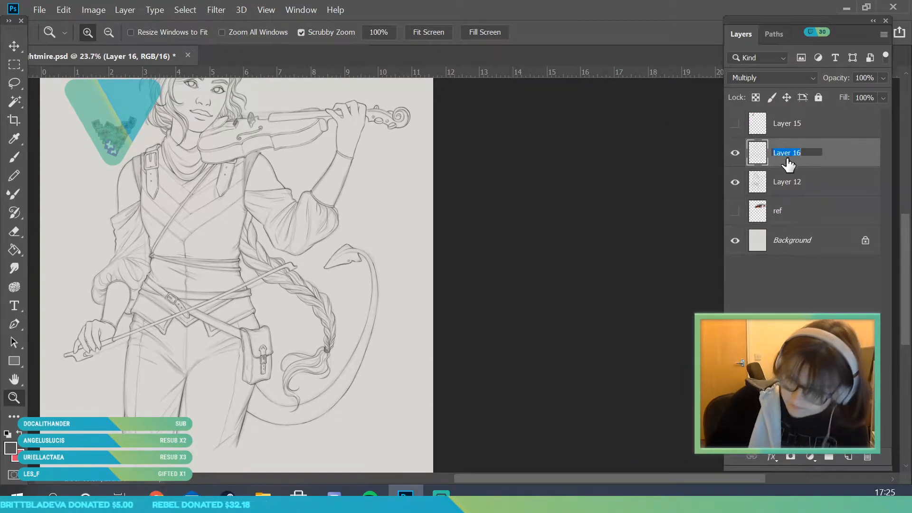
key(BackSpace)
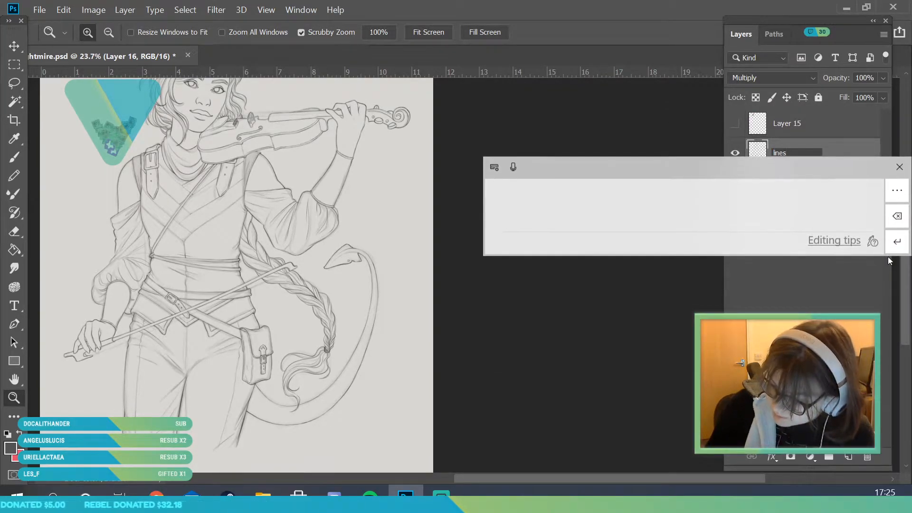
key(Return)
- Add a new layer above the lines layer and draw a long straight horizontal line below the figure
click(849, 457)
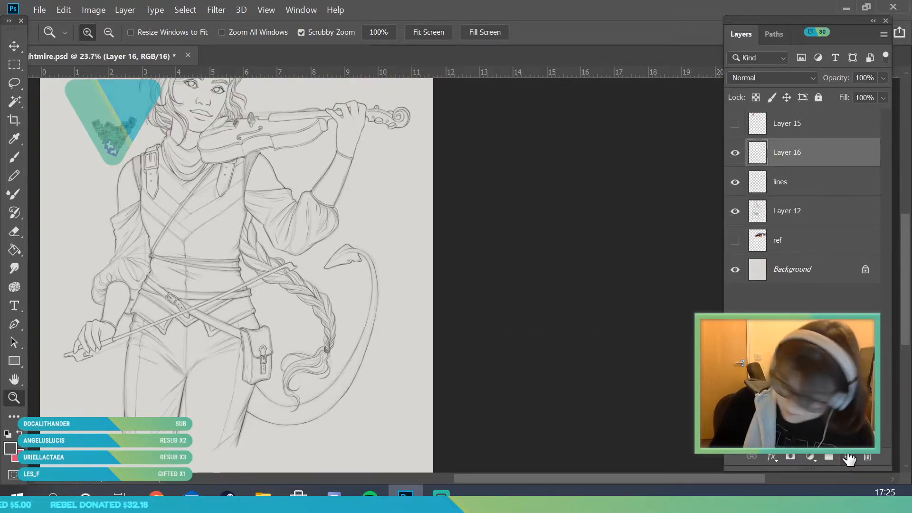
scroll(216, 315, down, 4)
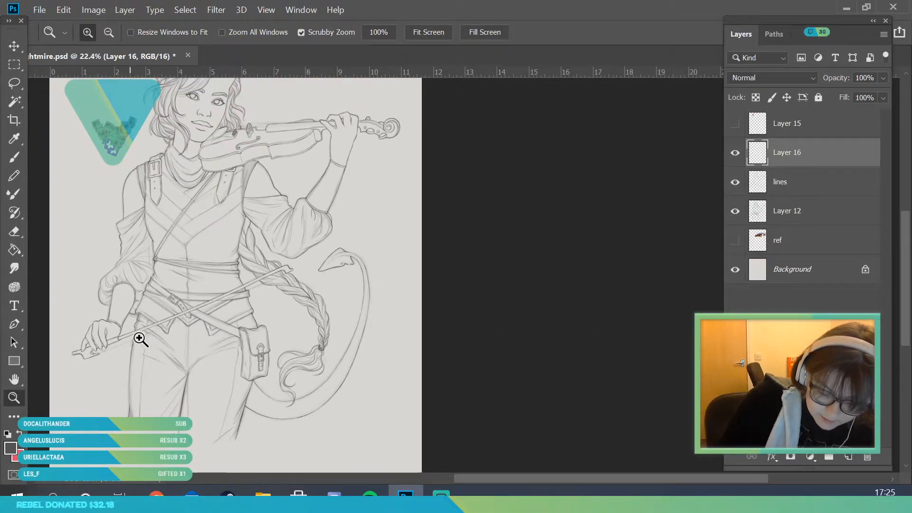
scroll(280, 322, up, 1)
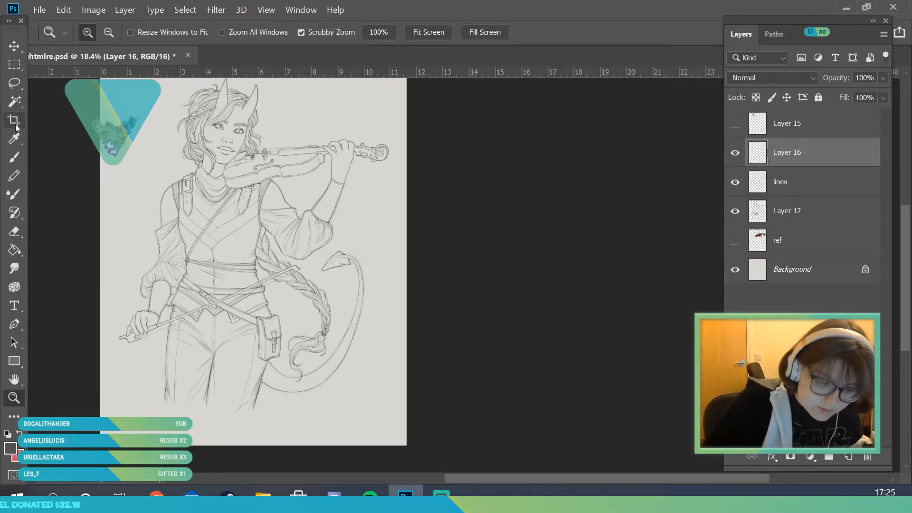
click(14, 157)
drag(188, 433, 393, 432)
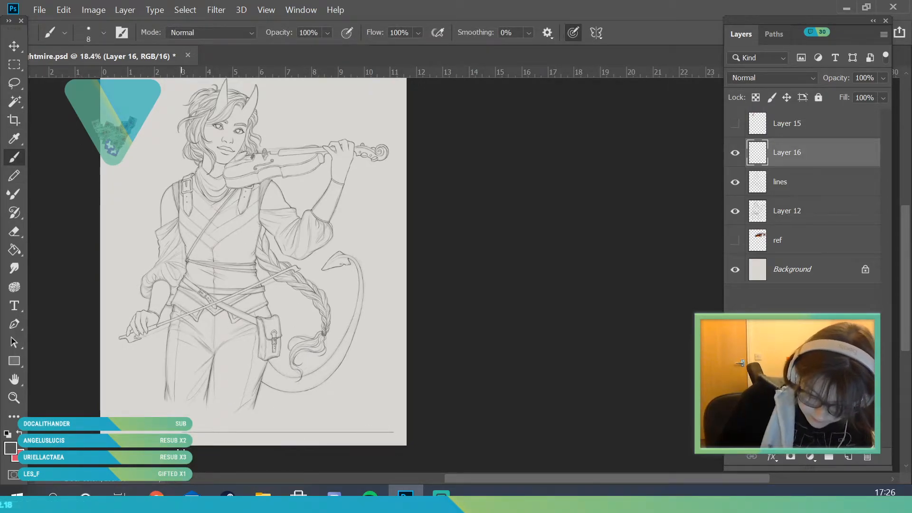
- Rotate the straight line by -9.60° so that it slants up towards the tail side
key(ctrl+t)
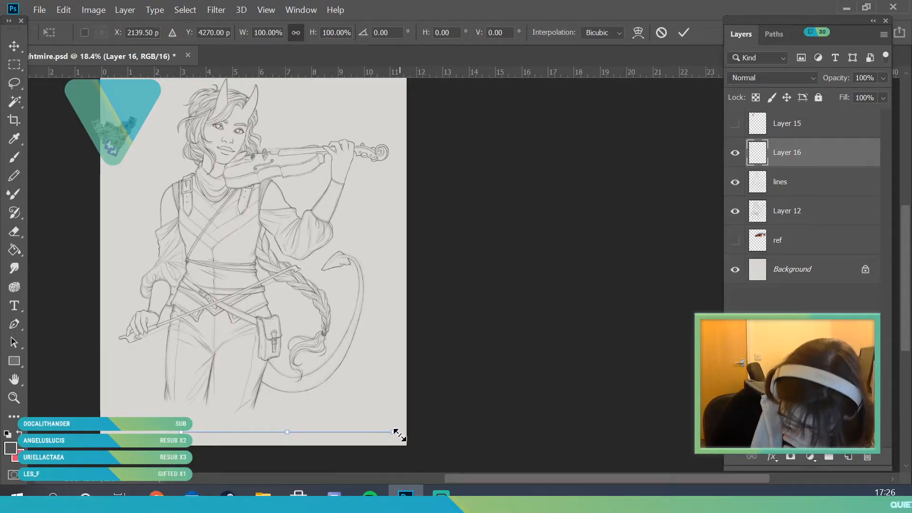
drag(402, 445, 399, 420)
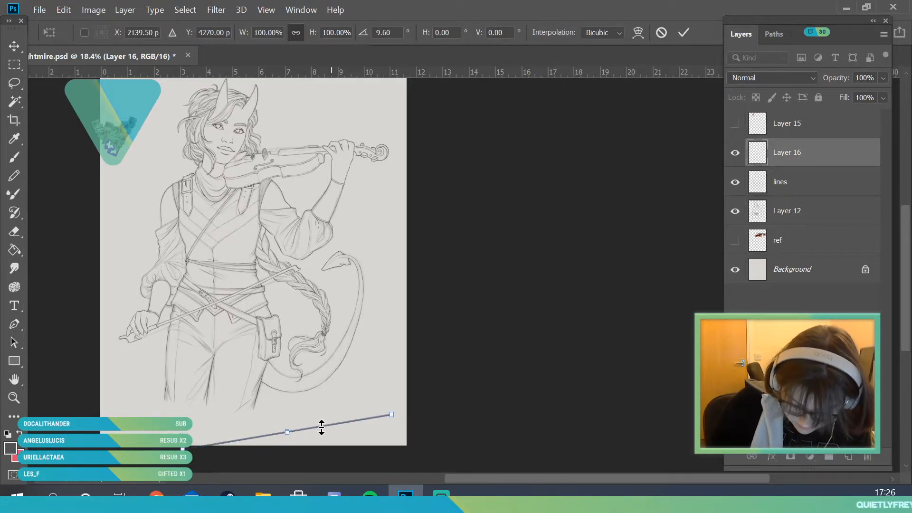
key(Return)
- Move the slanted line up from the canvas's lower edge onto the violin bow
key(z)
click(277, 430)
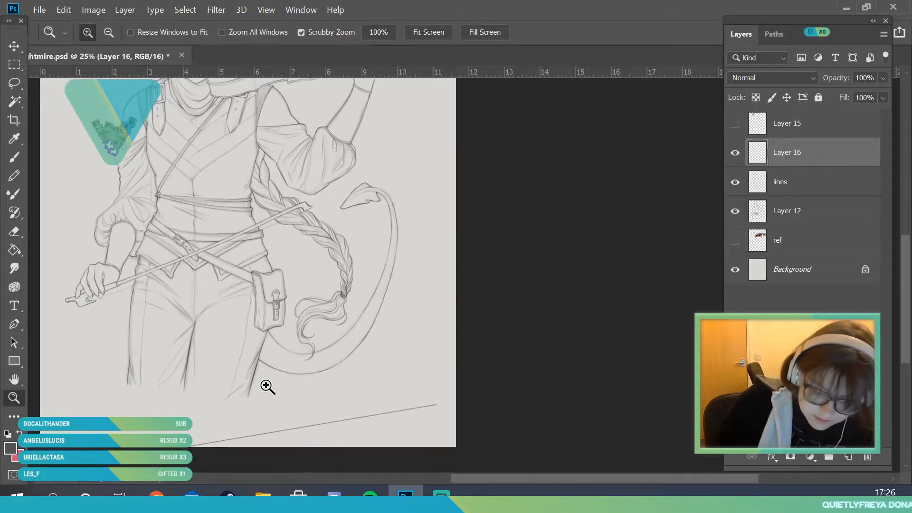
click(15, 46)
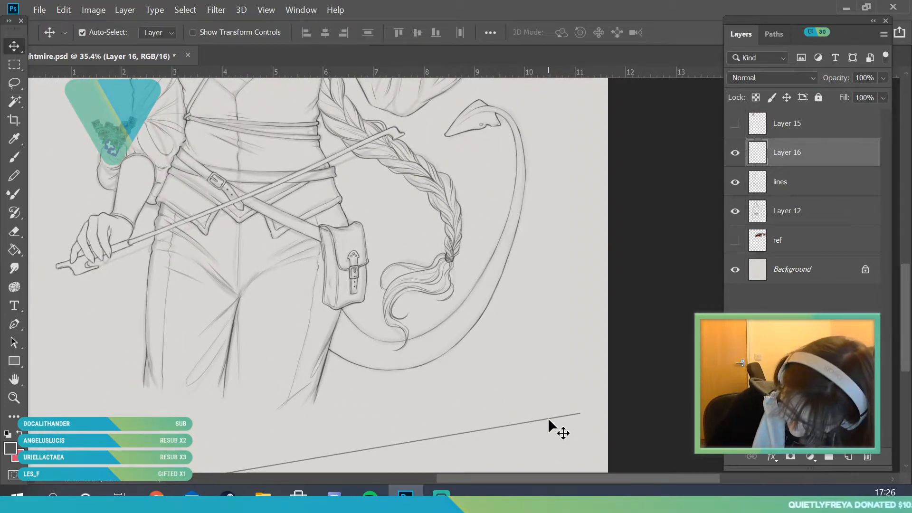
mouse_move(548, 419)
mouse_down()
mouse_move(489, 306)
mouse_move(387, 218)
mouse_move(399, 226)
mouse_move(443, 204)
mouse_move(437, 167)
mouse_move(429, 177)
mouse_up()
- Transform the line to run along the violin bow, scaling it to 100.18% and rotating it -13.62°
key(ctrl+t)
drag(239, 247, 255, 196)
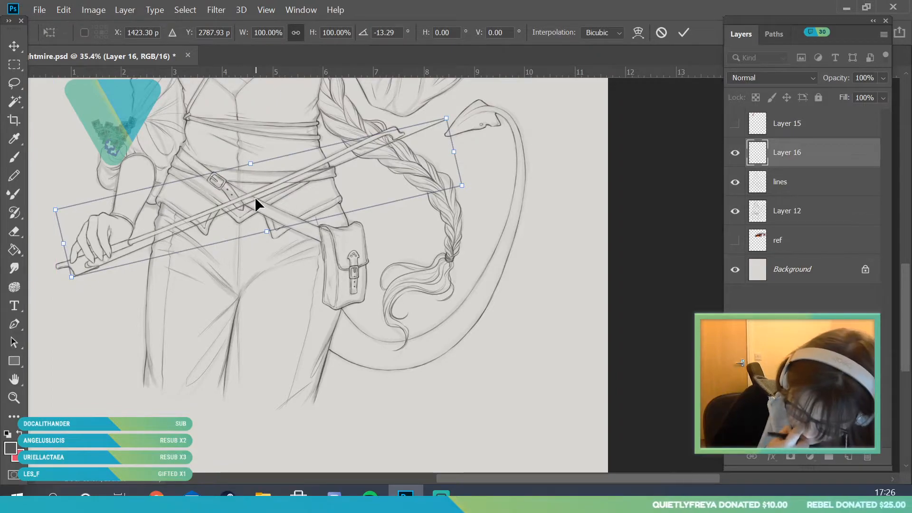
drag(460, 131, 462, 132)
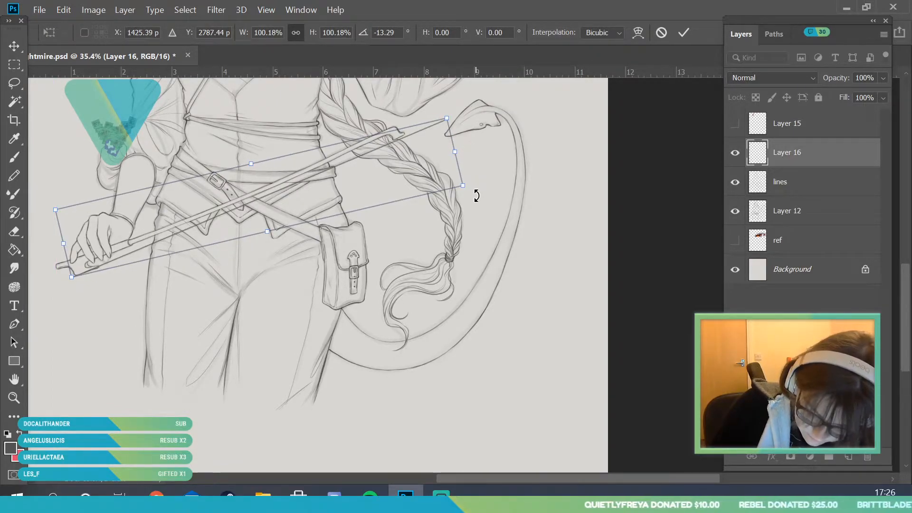
drag(477, 196, 477, 192)
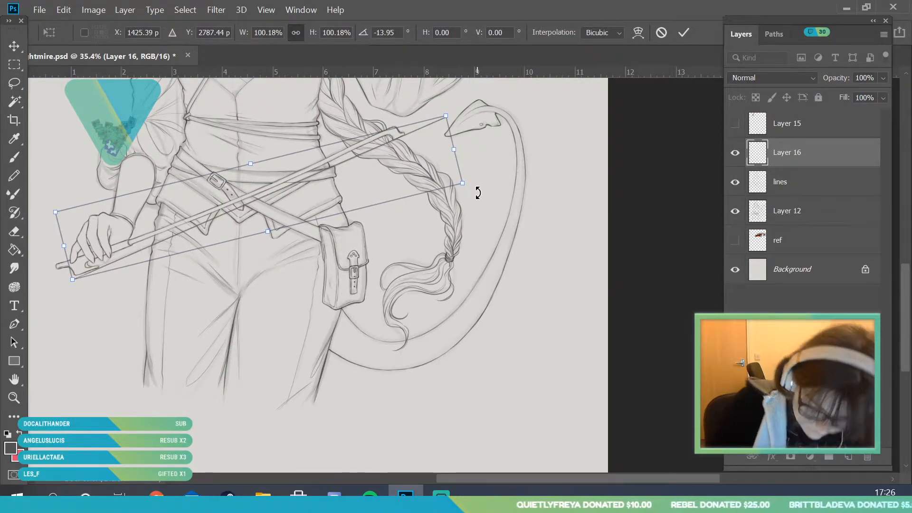
key(Up)
key(Up)
key(Up)
key(Up)
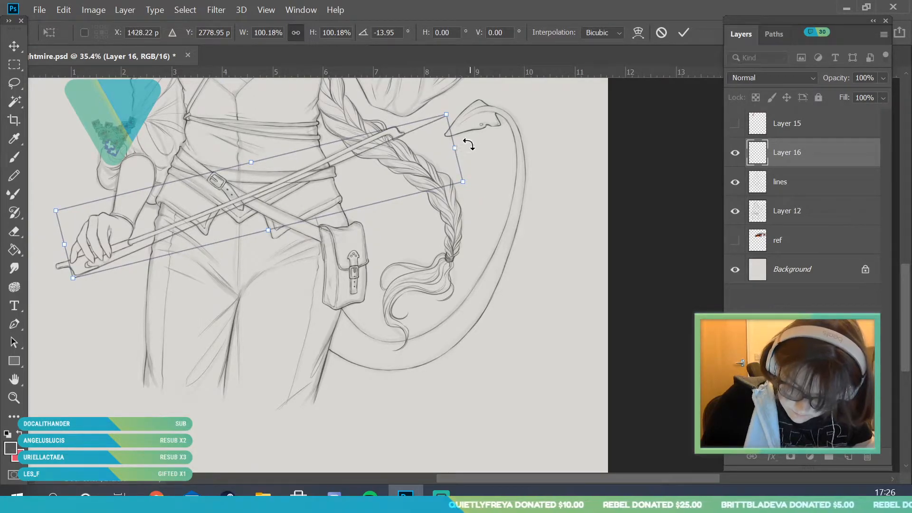
drag(476, 170, 477, 164)
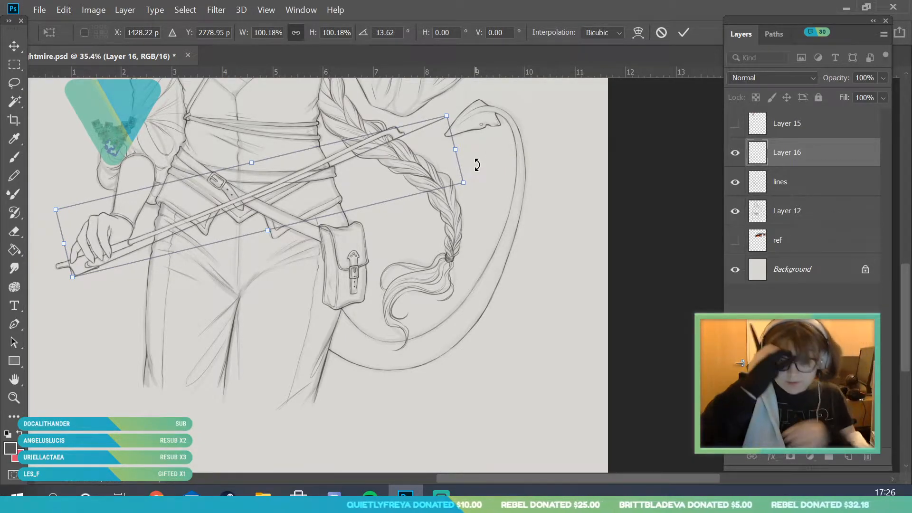
key(Return)
key(z)
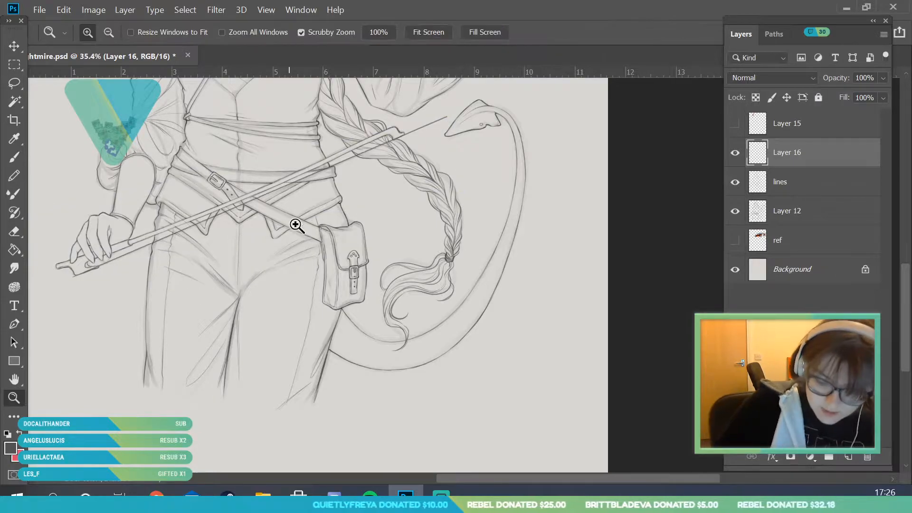
drag(296, 224, 267, 249)
drag(240, 132, 259, 136)
click(216, 9)
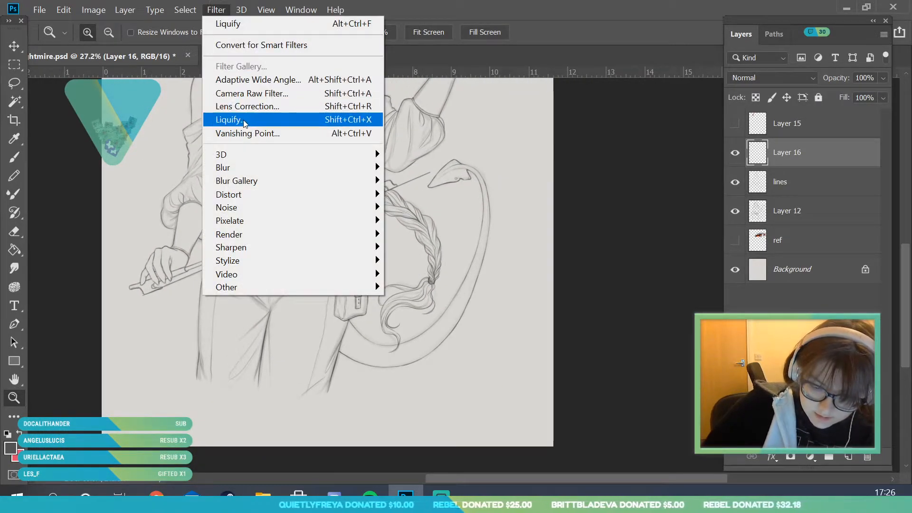
key(Escape)
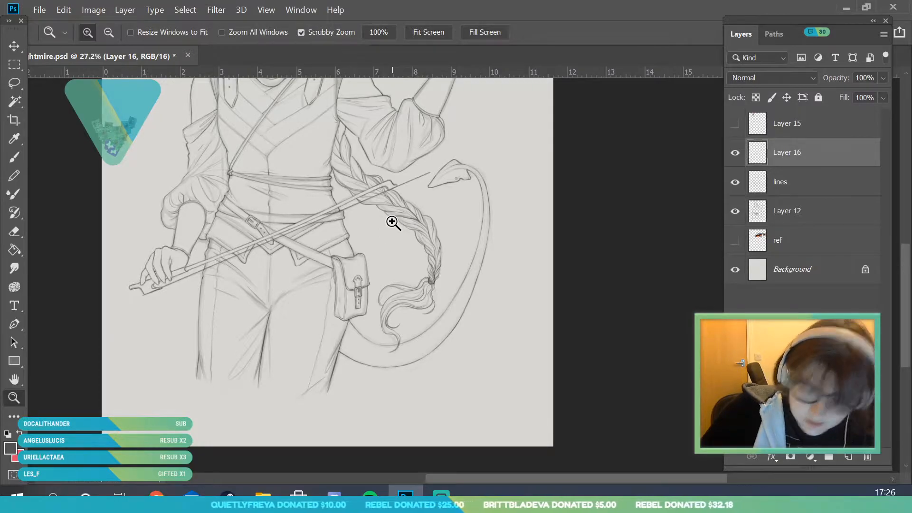
mouse_move(388, 212)
mouse_down()
mouse_move(366, 228)
mouse_move(380, 205)
mouse_up()
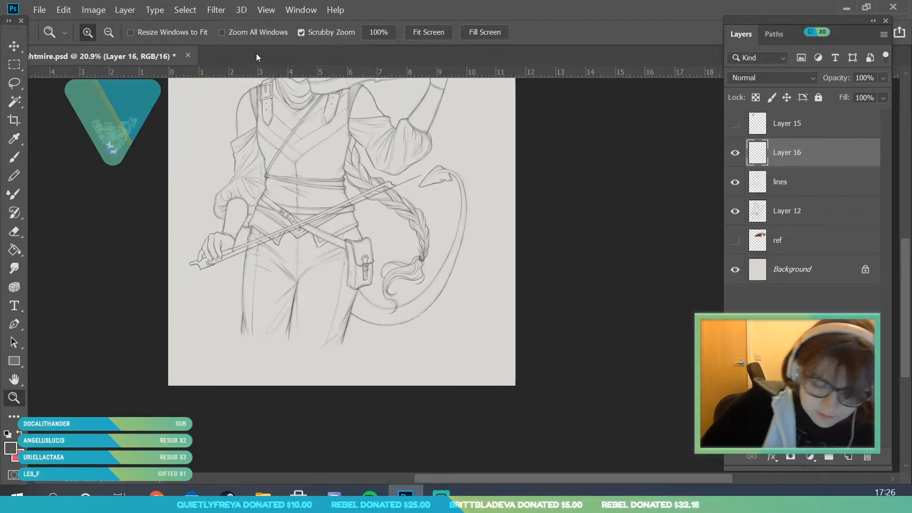
- Save the document with its current layers
click(40, 10)
click(64, 152)
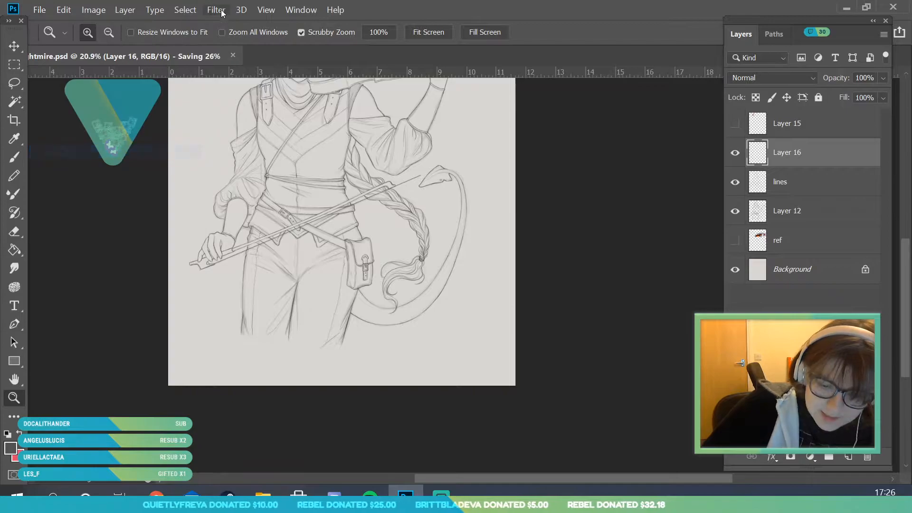
- Open Liquify on the bow line's layer, enlarge the warp brush to 2362 and adjust the line
click(221, 11)
click(235, 119)
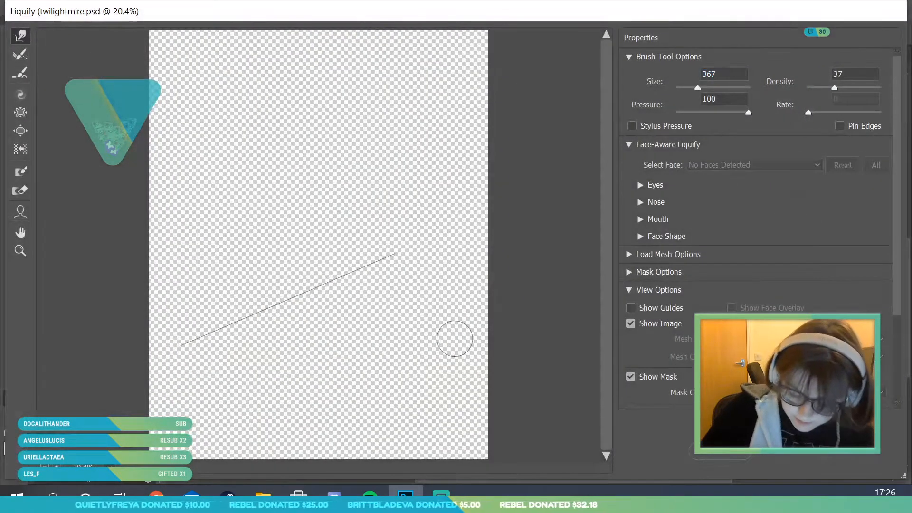
click(722, 88)
drag(721, 87, 711, 92)
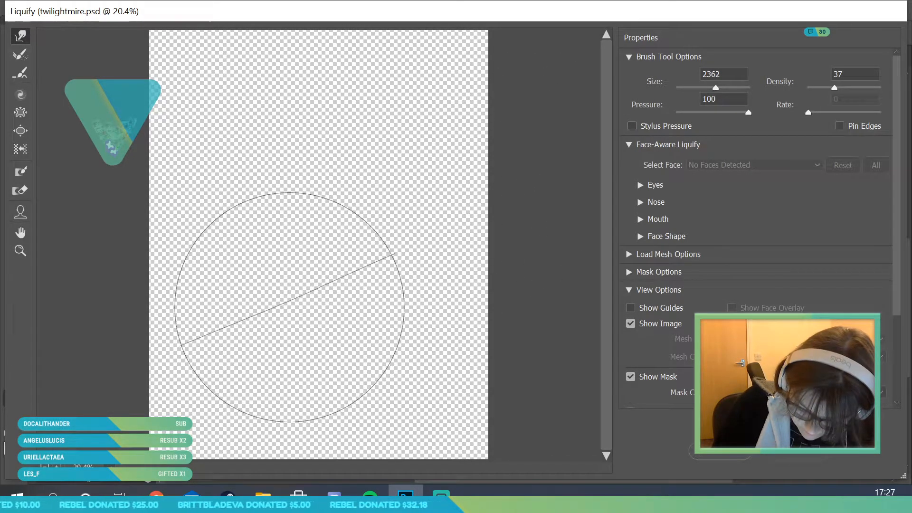
click(802, 462)
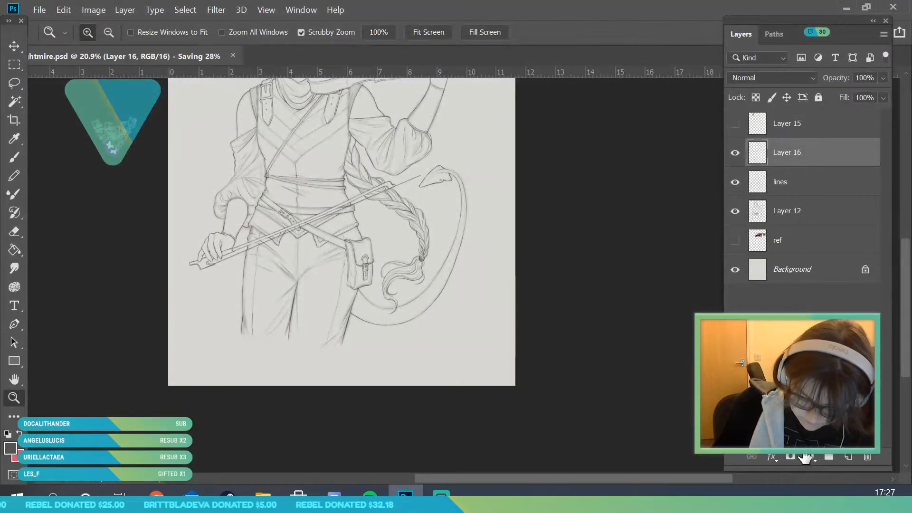
- Run Liquify again on the line along the bow, keeping the 2362 brush size
click(808, 456)
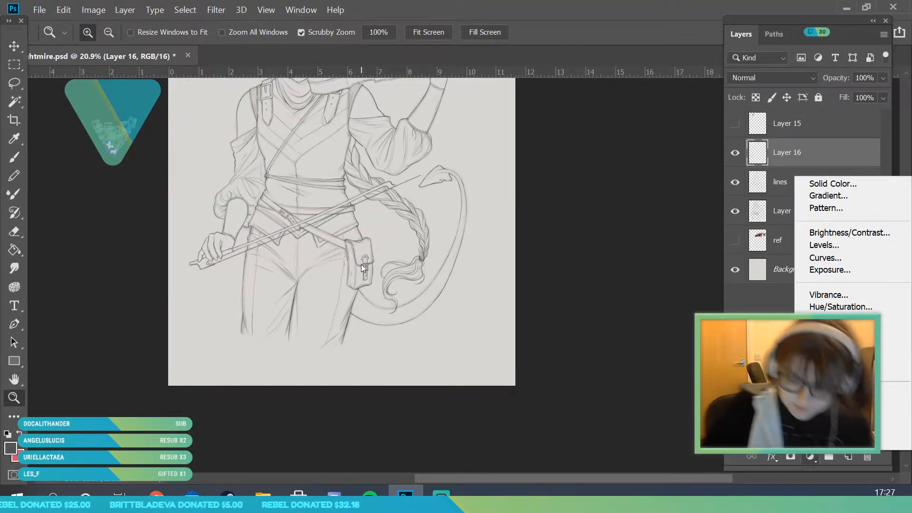
click(327, 241)
drag(287, 196, 305, 268)
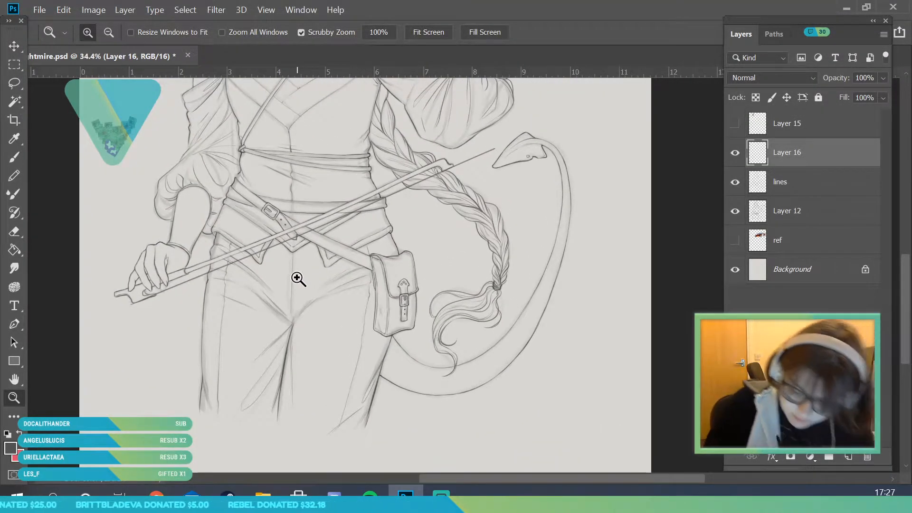
click(184, 10)
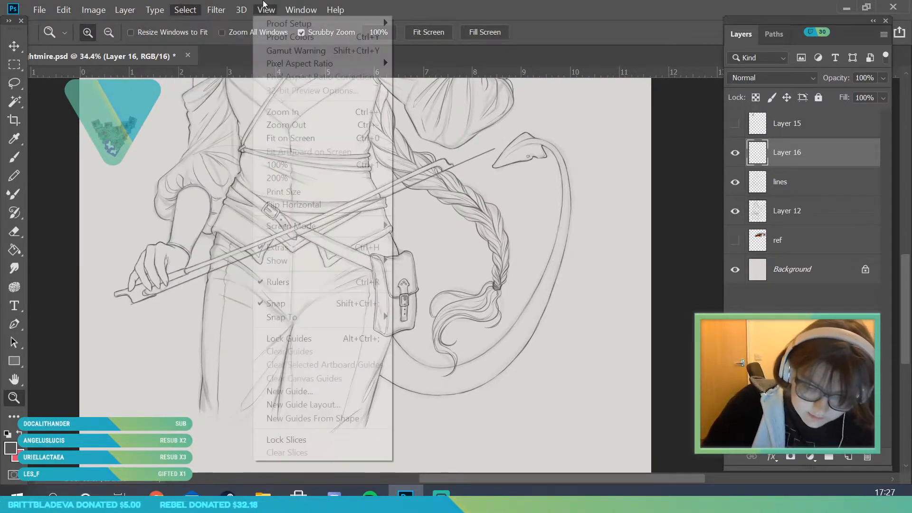
click(216, 10)
click(240, 121)
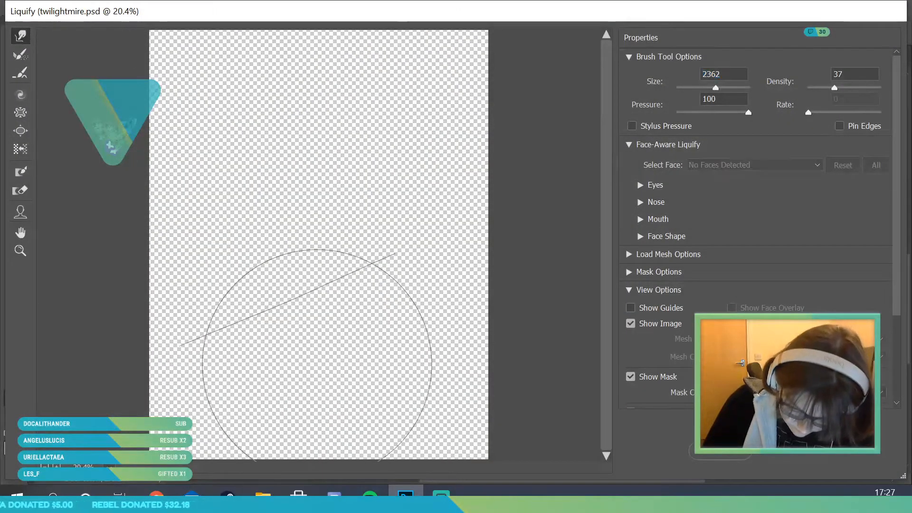
click(792, 457)
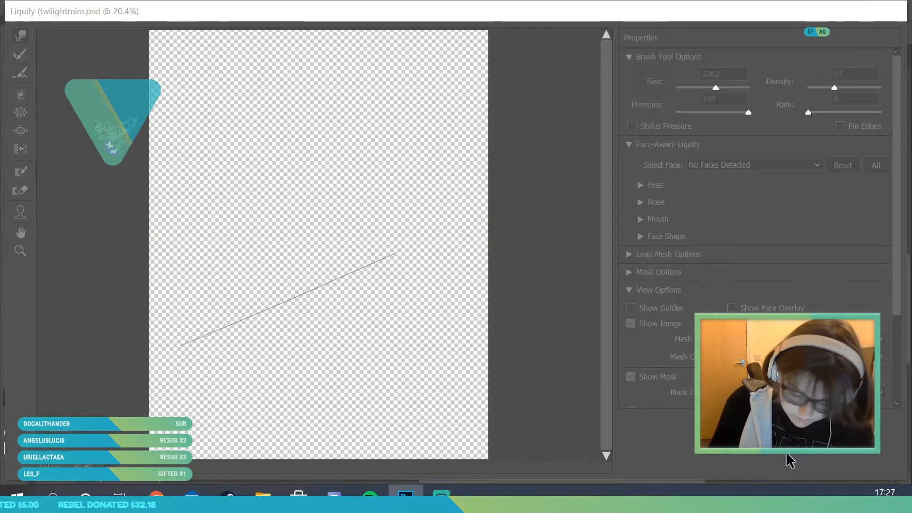
- Erase the overshooting end of the line at the bow's frog below the hand, using a 28 px eraser
mouse_move(132, 305)
mouse_down()
mouse_move(158, 340)
mouse_move(223, 349)
mouse_up()
click(17, 231)
click(101, 36)
click(90, 78)
click(212, 285)
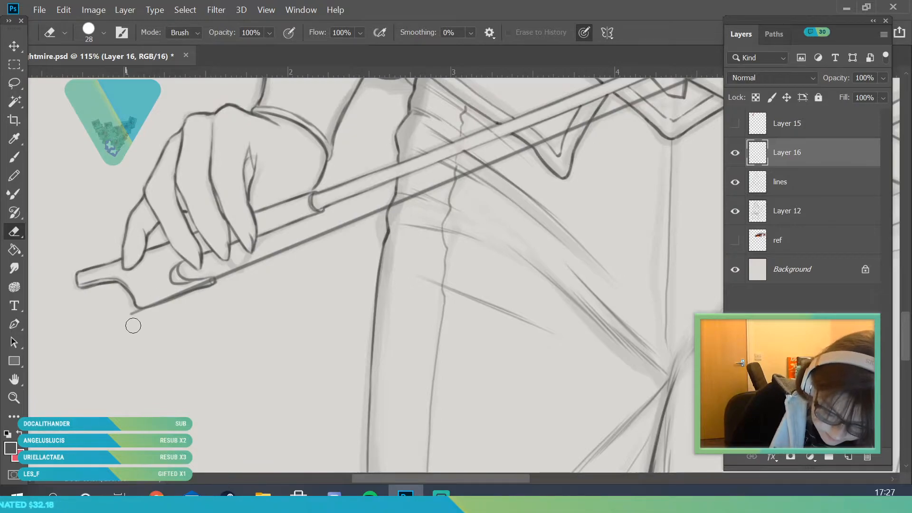
drag(128, 319, 164, 308)
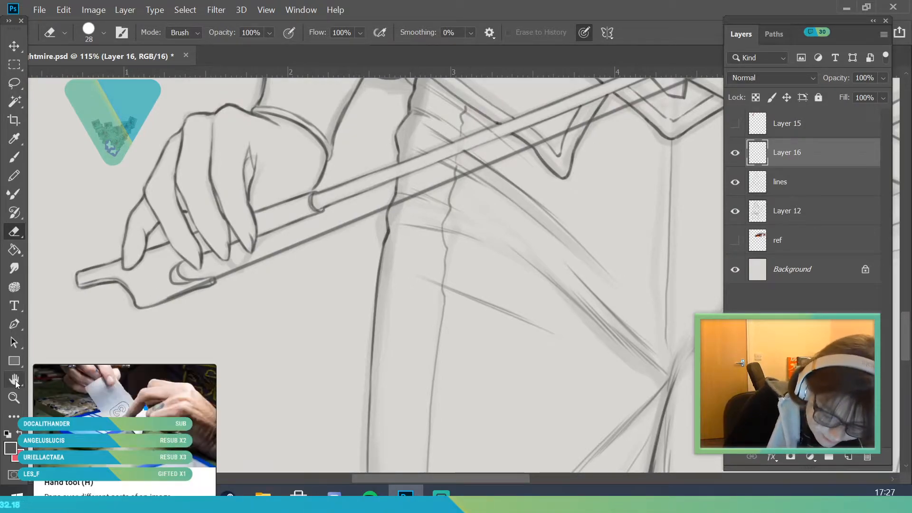
drag(204, 281, 208, 284)
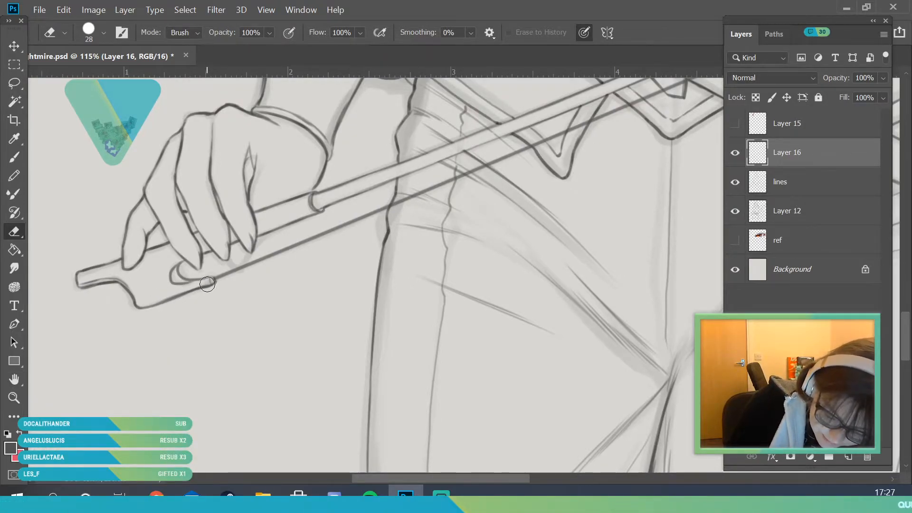
- Erase the part of the line that extends past the bow's tip beside the tail
click(14, 398)
drag(146, 311, 72, 420)
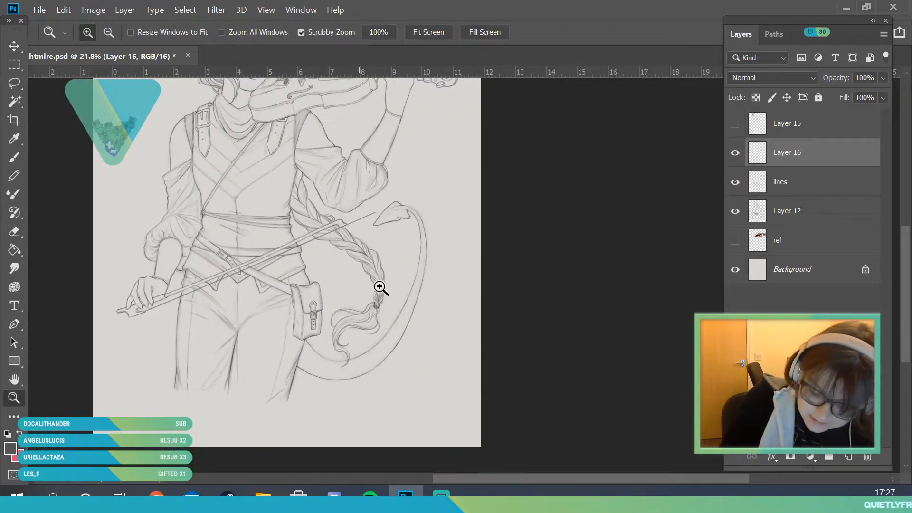
drag(365, 261, 416, 270)
drag(324, 285, 513, 198)
key(e)
drag(353, 211, 415, 183)
key(z)
mouse_move(241, 254)
mouse_down()
mouse_move(179, 361)
mouse_move(147, 392)
mouse_move(196, 462)
mouse_up()
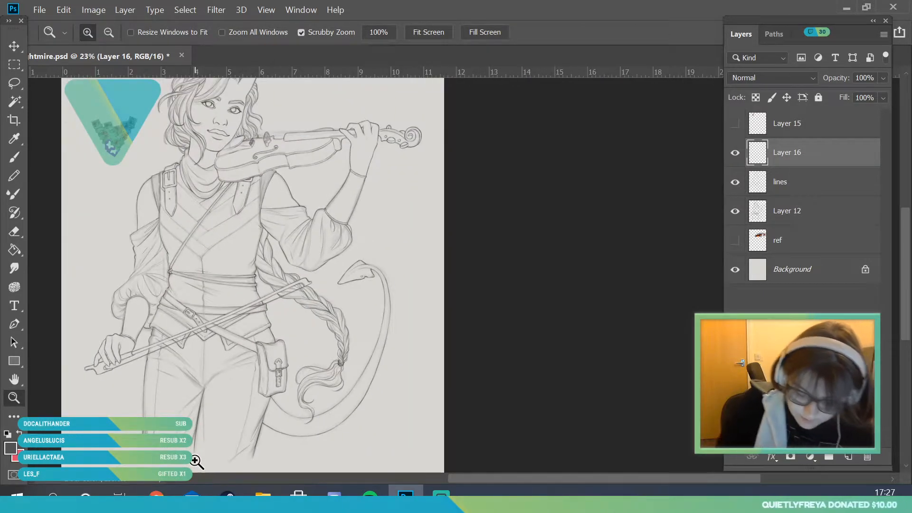
- Rename the bow line's layer as bowstring and show Layer 15 with the colour swatches
double_click(796, 158)
text(bowsrub)
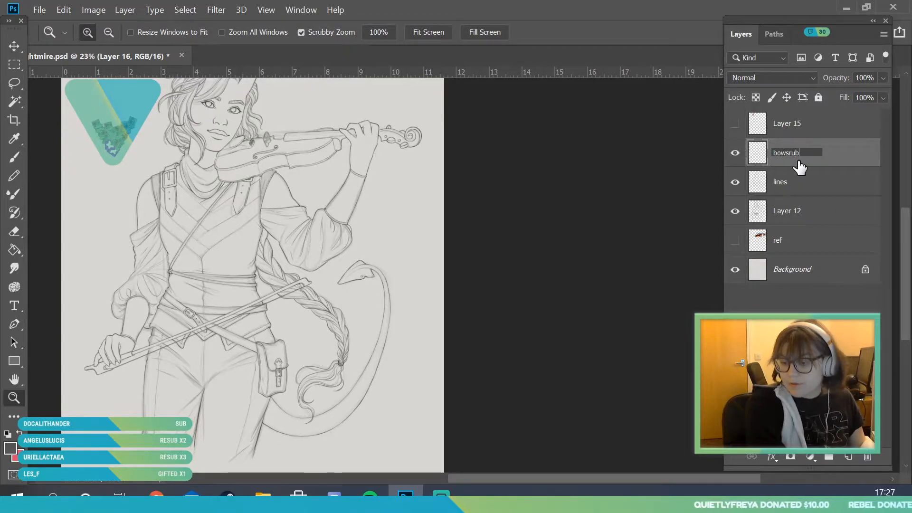
text(==)
key(BackSpace)
key(BackSpace)
key(BackSpace)
text(tring)
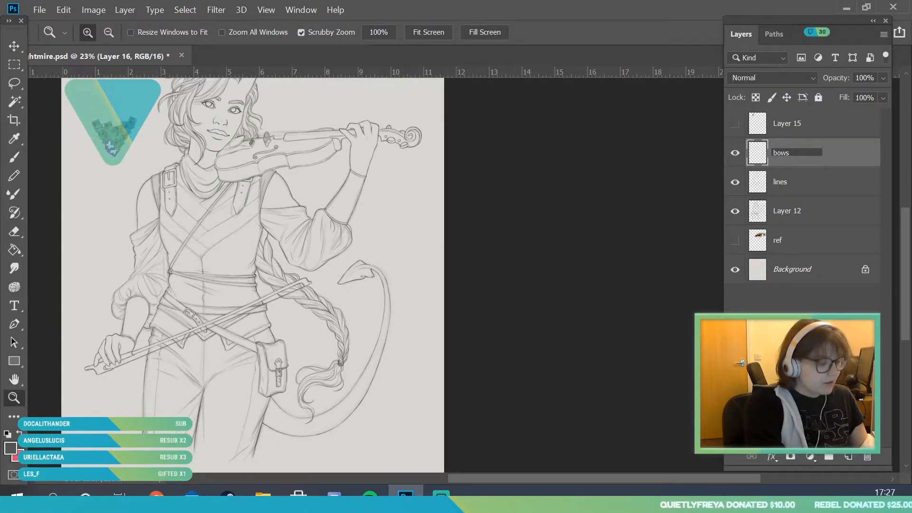
key(Return)
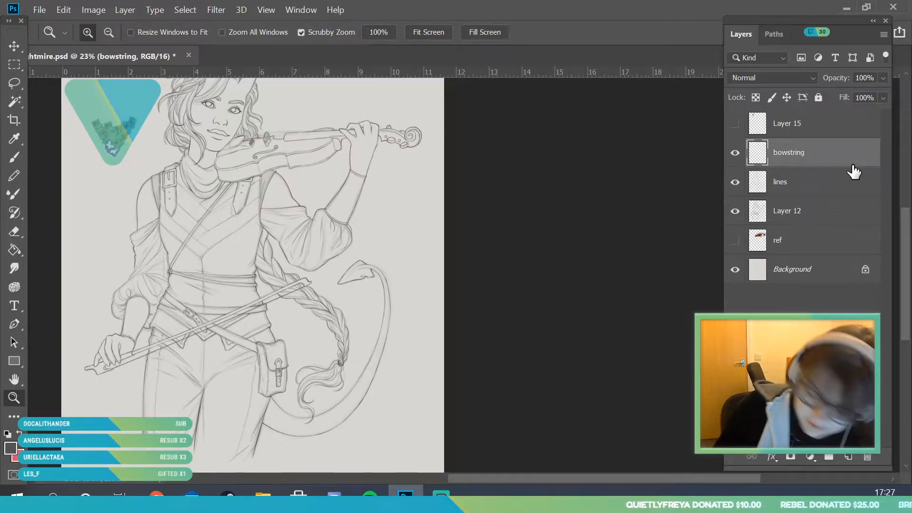
click(735, 125)
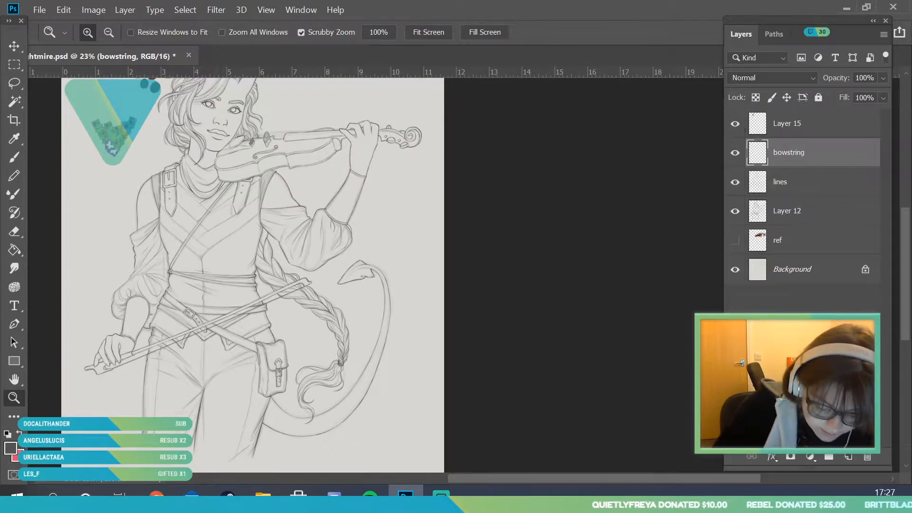
alt+click(145, 390)
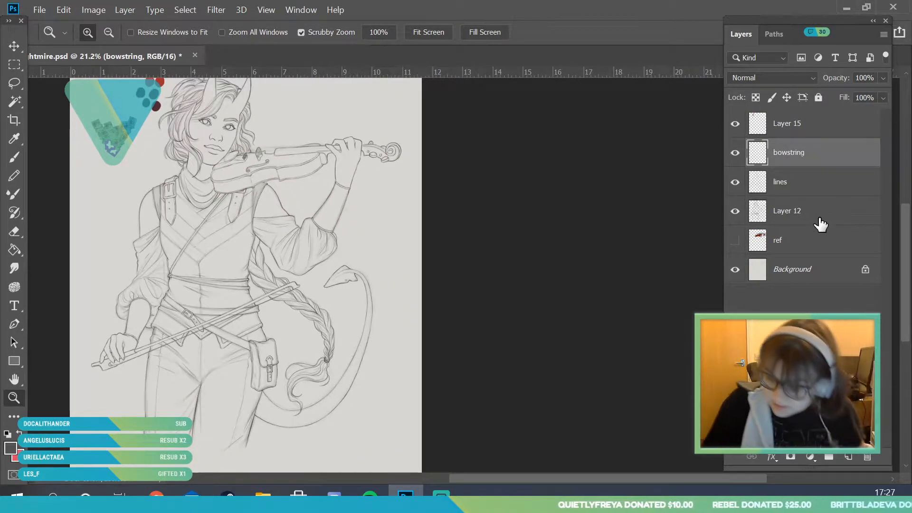
- Delete the rough sketch layer, Layer 12
click(760, 209)
key(Delete)
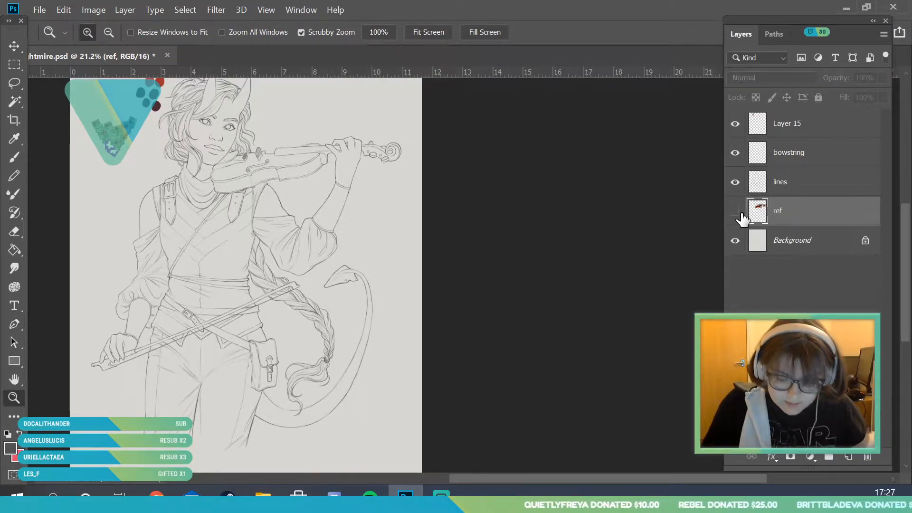
- Crop the canvas to trim a little off its height
scroll(285, 259, down, 3)
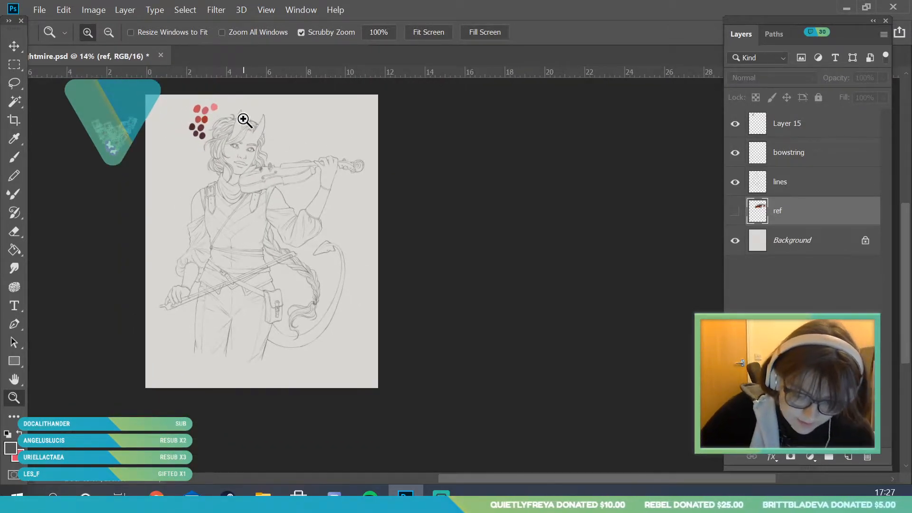
drag(250, 136, 197, 126)
key(c)
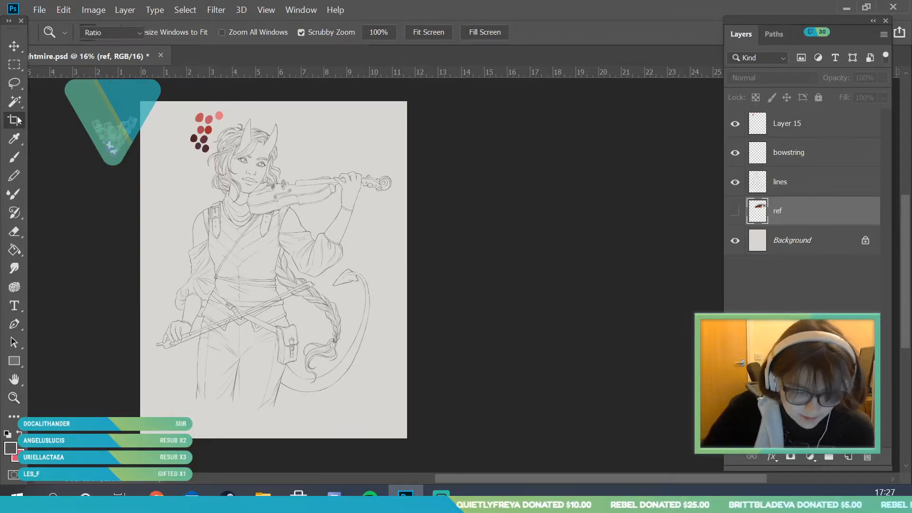
drag(406, 436, 405, 432)
key(Return)
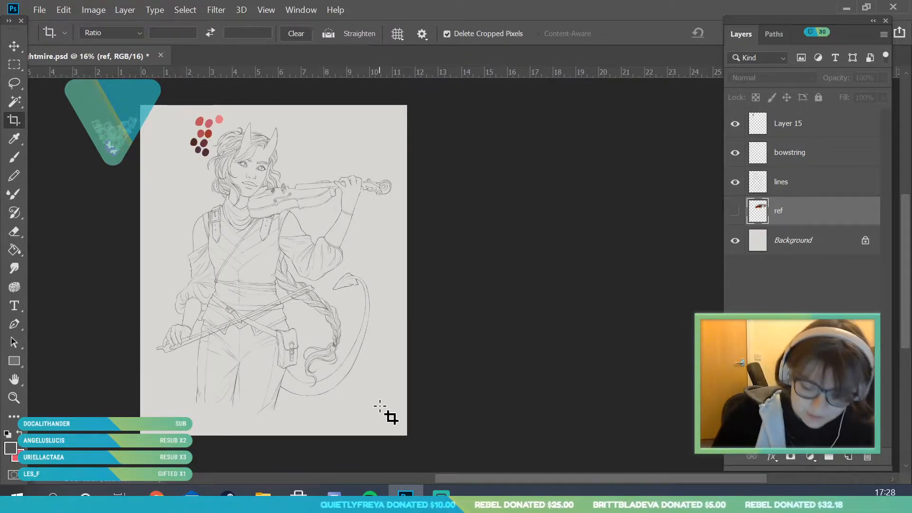
drag(190, 342, 247, 451)
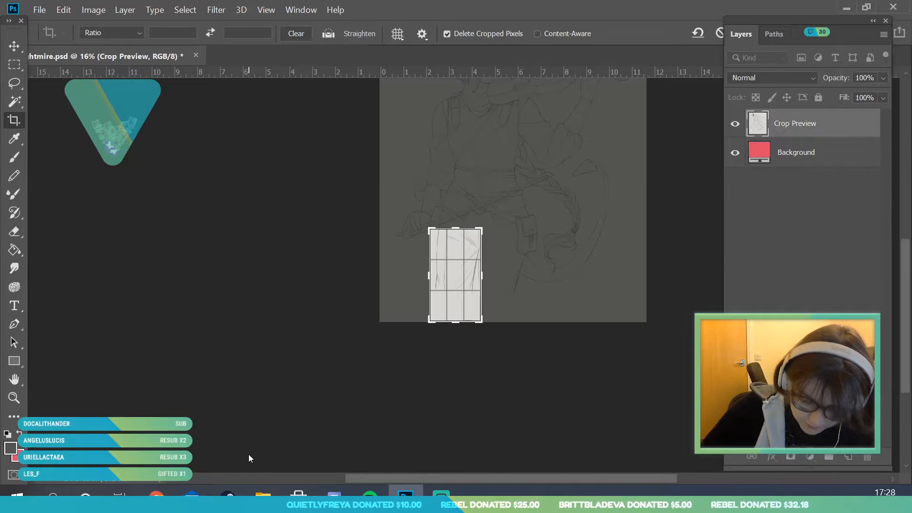
click(14, 158)
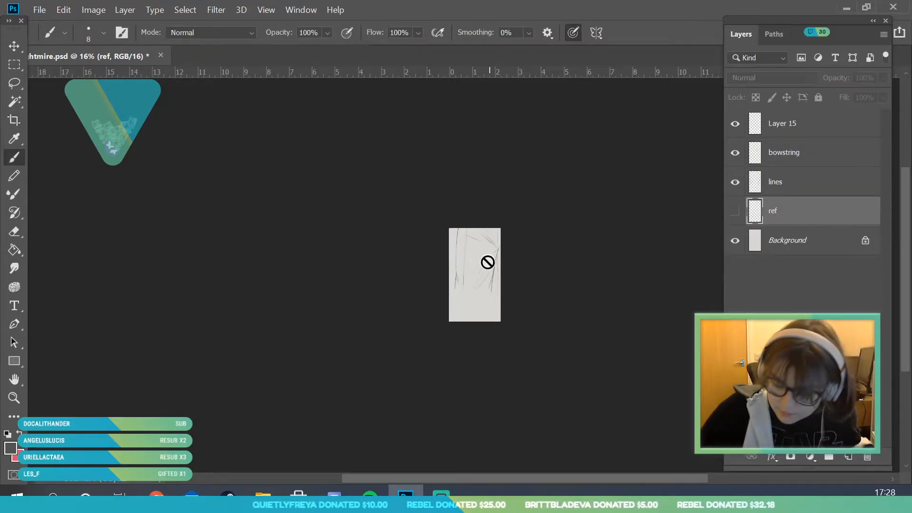
click(813, 135)
key(ctrl+alt+z)
key(ctrl+alt+z)
key(ctrl+alt+z)
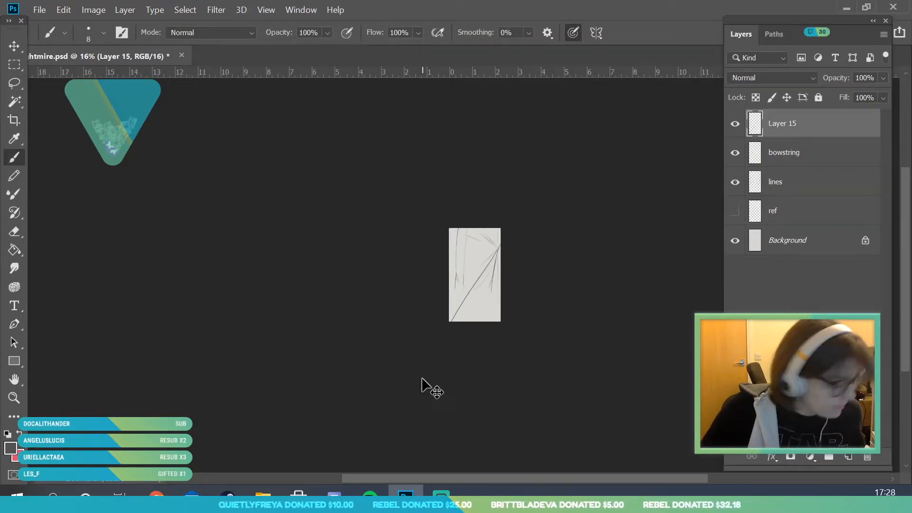
- Undo the canvas crop and the deletion of the sketch layer, Layer 12
key(h)
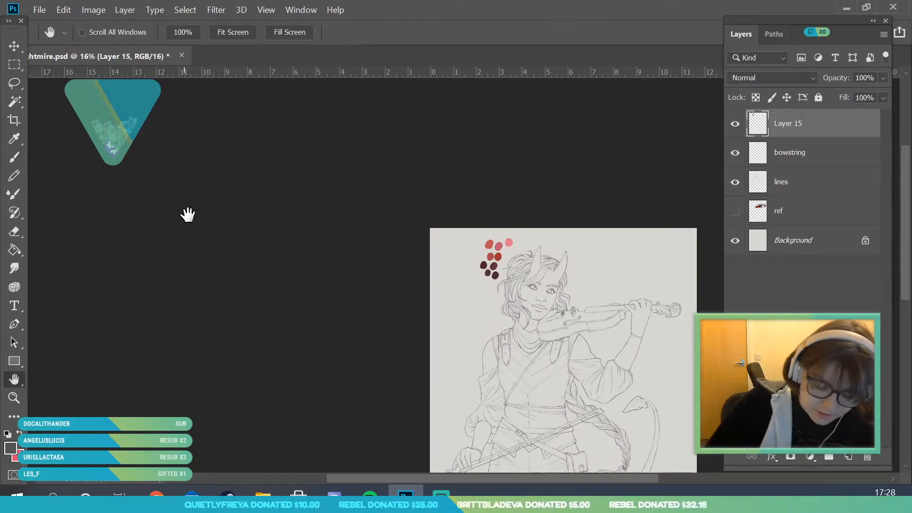
key(z)
drag(176, 216, 130, 328)
drag(330, 356, 369, 358)
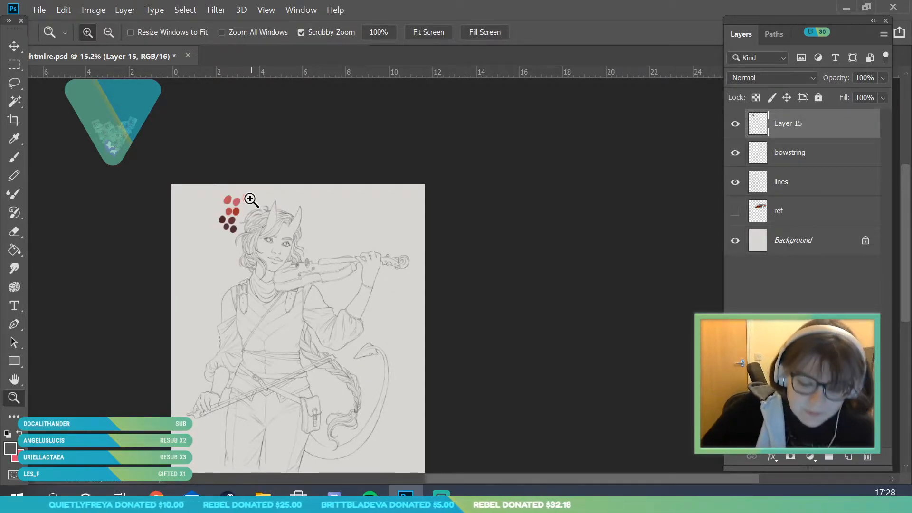
drag(237, 190, 264, 246)
drag(263, 213, 223, 242)
drag(281, 285, 307, 236)
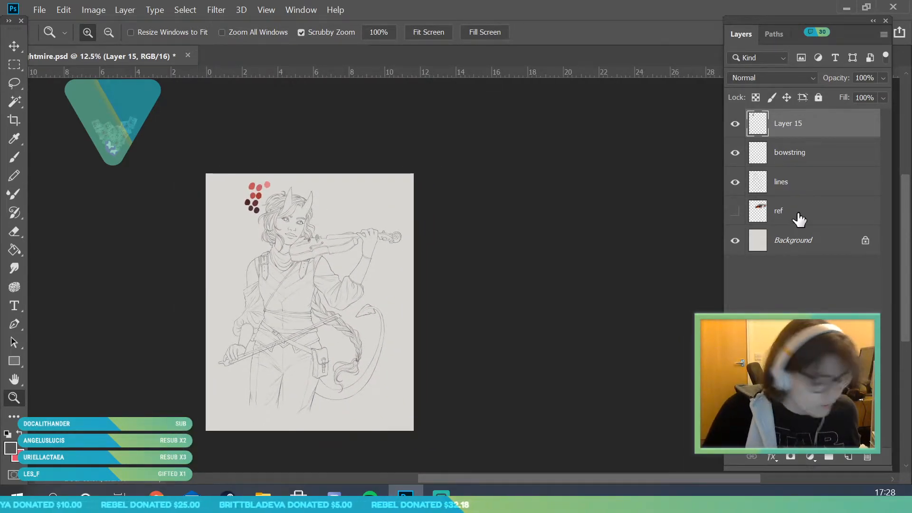
key(ctrl+z)
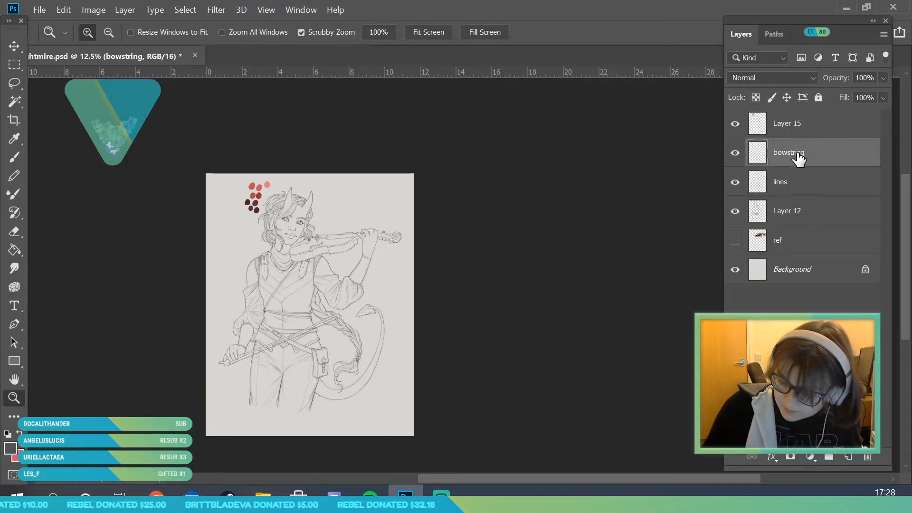
- Touch up the fingertip outline beside the bow on the lines layer with a 6 px brush
click(802, 191)
mouse_move(241, 371)
mouse_down()
mouse_move(220, 319)
mouse_move(249, 377)
mouse_move(49, 143)
mouse_up()
key(b)
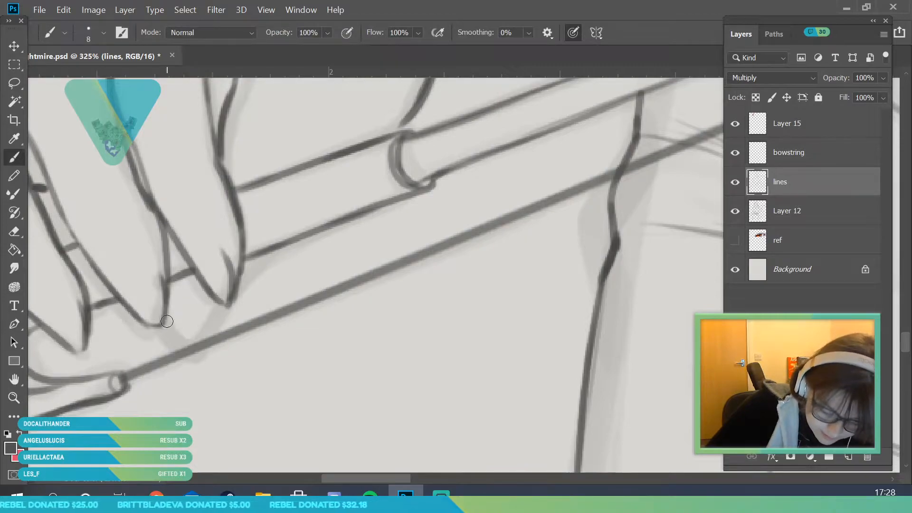
click(103, 33)
drag(85, 75, 83, 78)
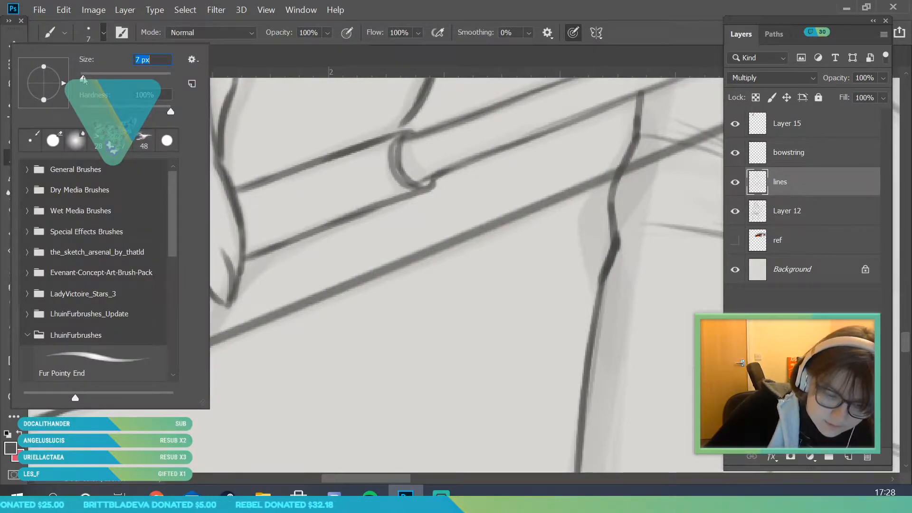
click(241, 281)
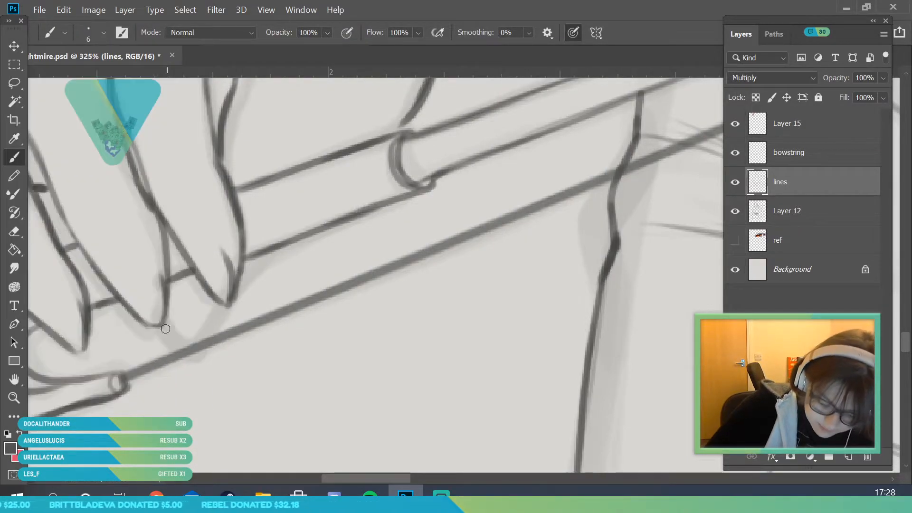
mouse_move(165, 323)
mouse_down()
mouse_move(177, 347)
mouse_move(219, 334)
mouse_move(259, 270)
mouse_move(300, 236)
mouse_up()
- Delete the sketch layer, Layer 12, from beneath the finished line art
key(z)
scroll(157, 379, down, 6)
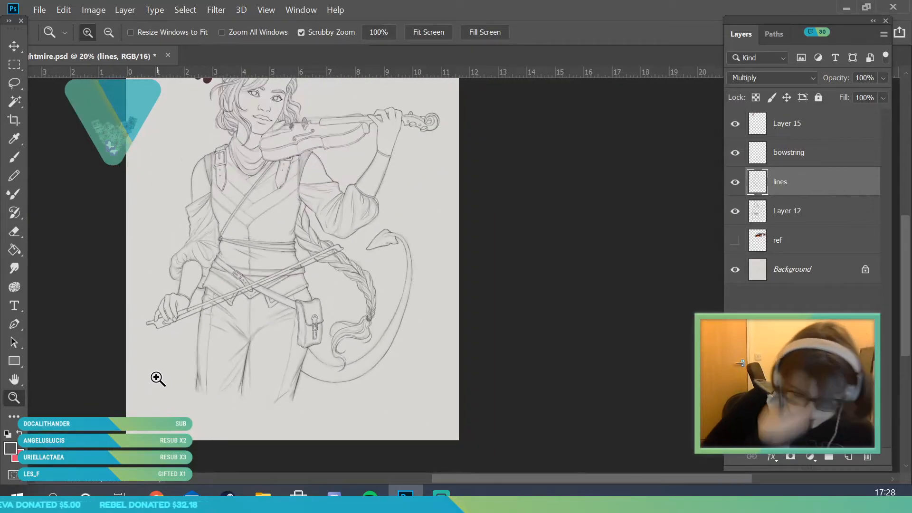
click(810, 208)
key(Delete)
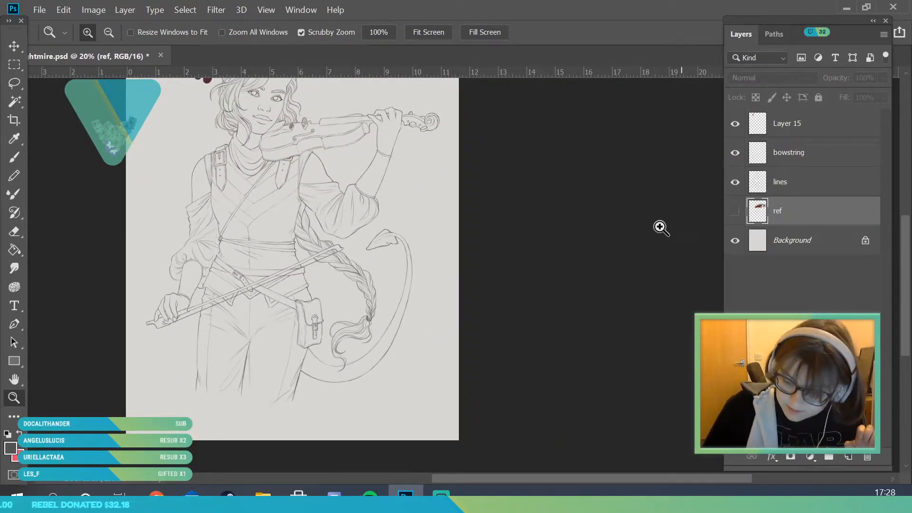
- Crop the canvas to trim a little off its height around the finished line art
scroll(549, 275, down, 2)
scroll(549, 274, up, 1)
click(14, 119)
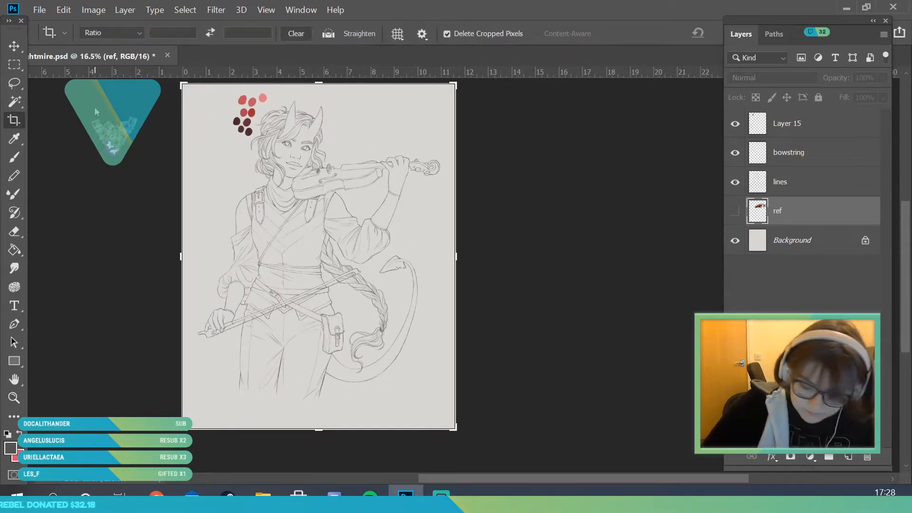
drag(456, 431, 458, 425)
double_click(375, 329)
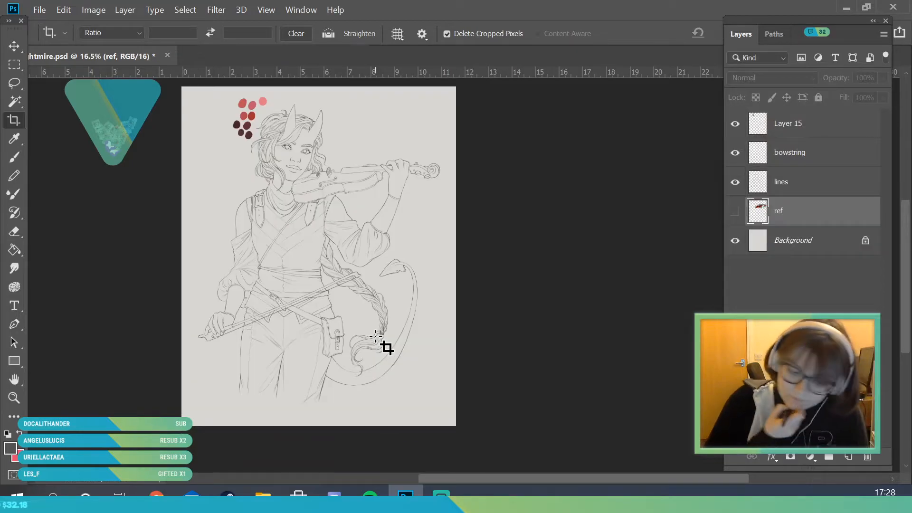
- Add a new layer between the lines and ref layers and name it skin
click(14, 397)
drag(366, 305, 349, 263)
click(848, 457)
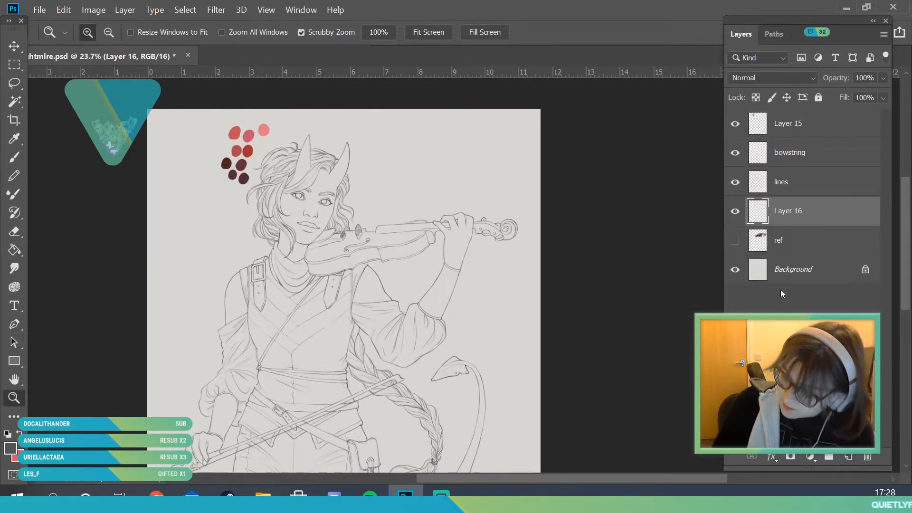
double_click(785, 211)
text(skin)
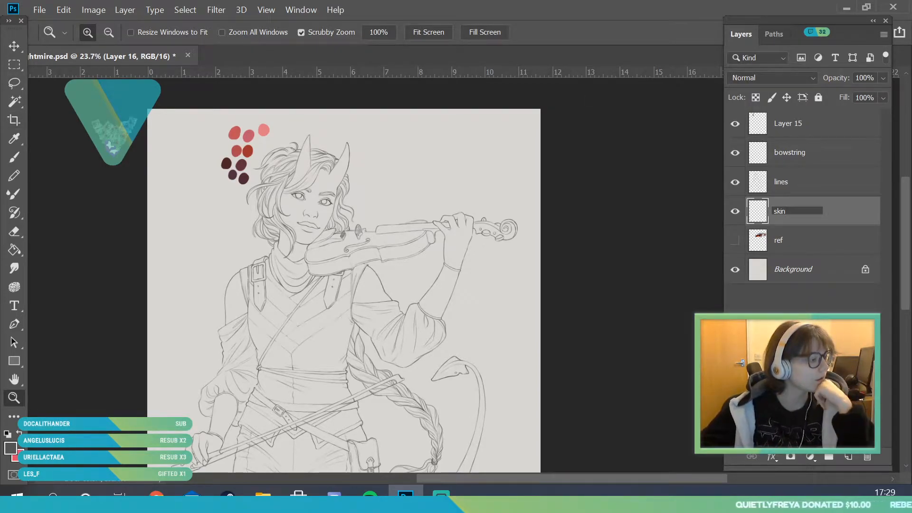
key(Return)
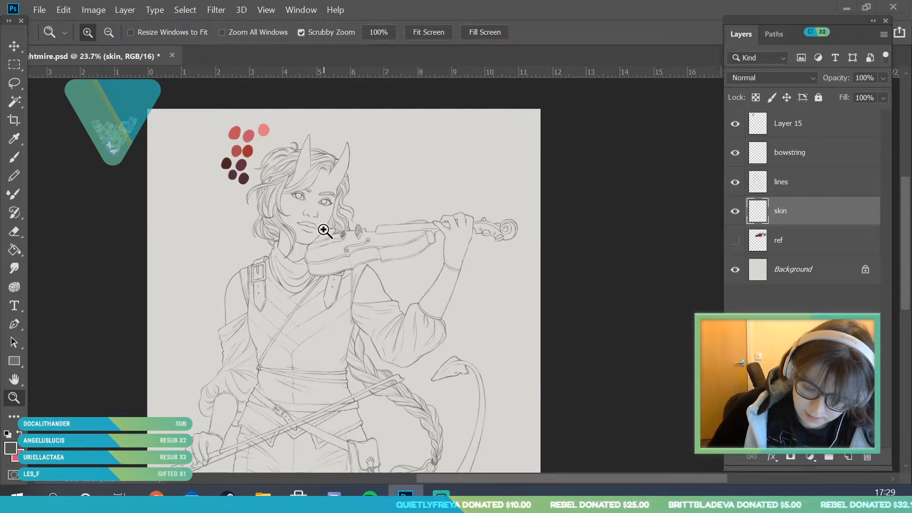
- Set the Eyedropper to sample All Layers and pick the medium muted red swatch beside the head as the foreground colour
scroll(280, 166, down, 5)
scroll(332, 214, up, 3)
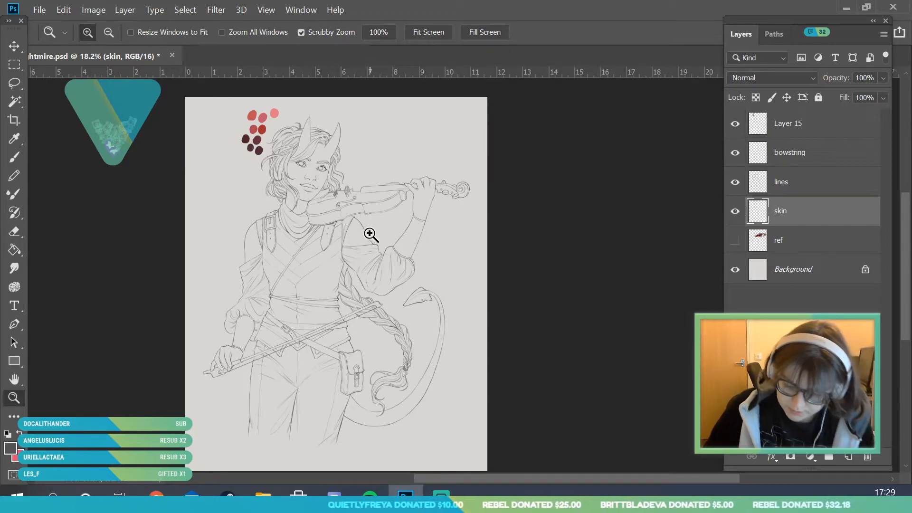
scroll(308, 165, up, 6)
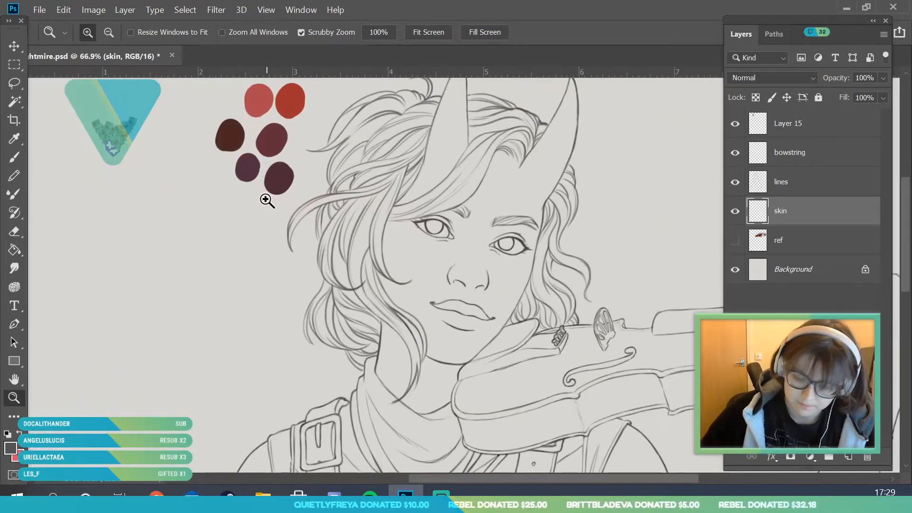
scroll(562, 244, down, 1)
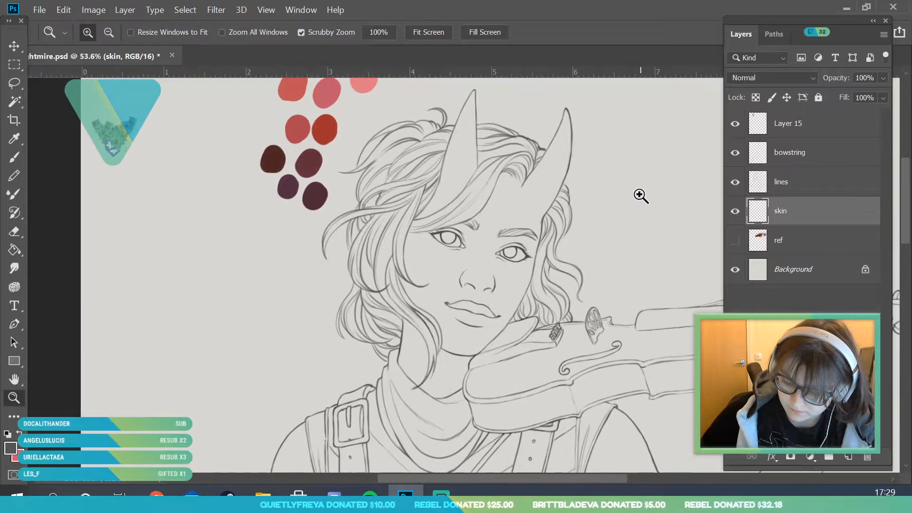
scroll(507, 126, down, 1)
scroll(540, 152, up, 2)
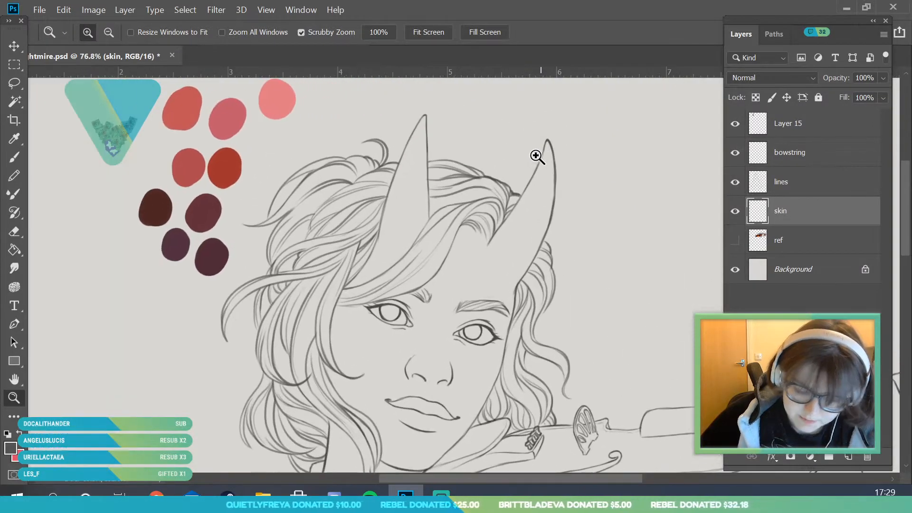
click(13, 138)
click(205, 161)
click(276, 33)
click(273, 64)
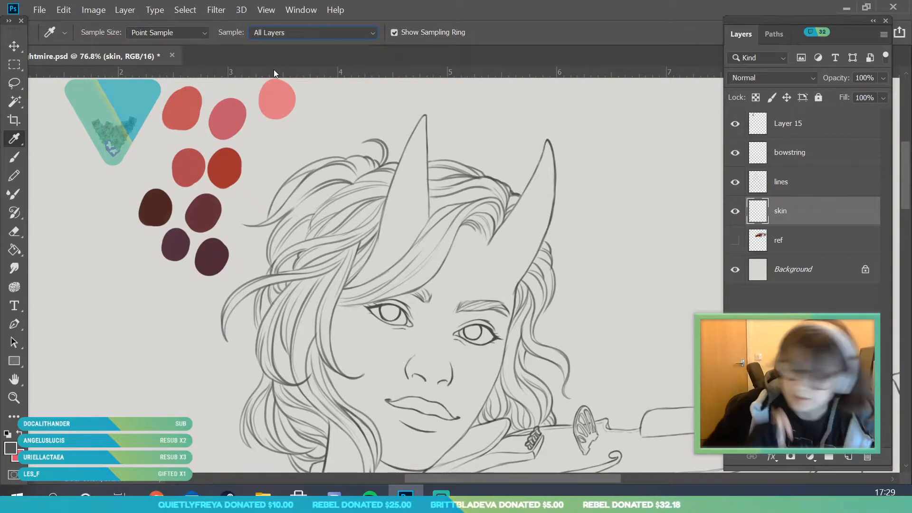
click(194, 165)
- Block in the face from forehead to chin with the sampled red on the skin layer, using a 94 px brush
click(14, 397)
scroll(212, 181, down, 2)
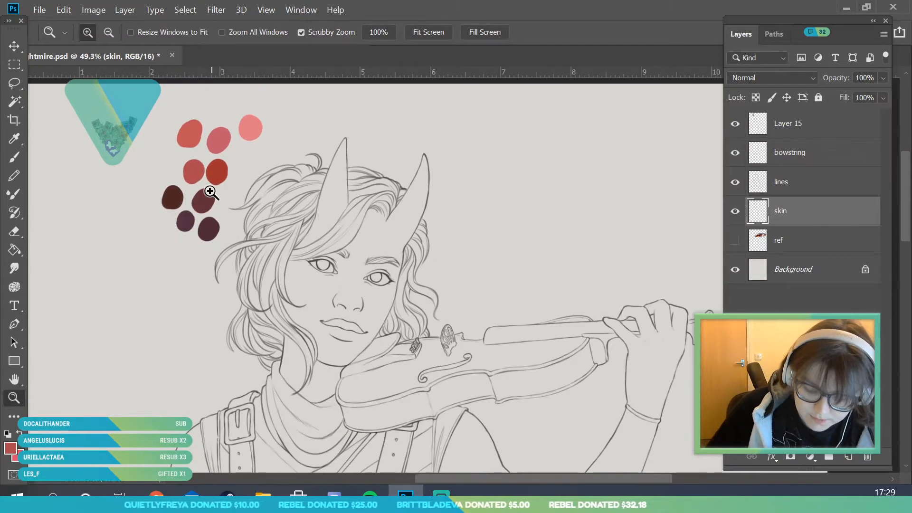
scroll(397, 259, up, 2)
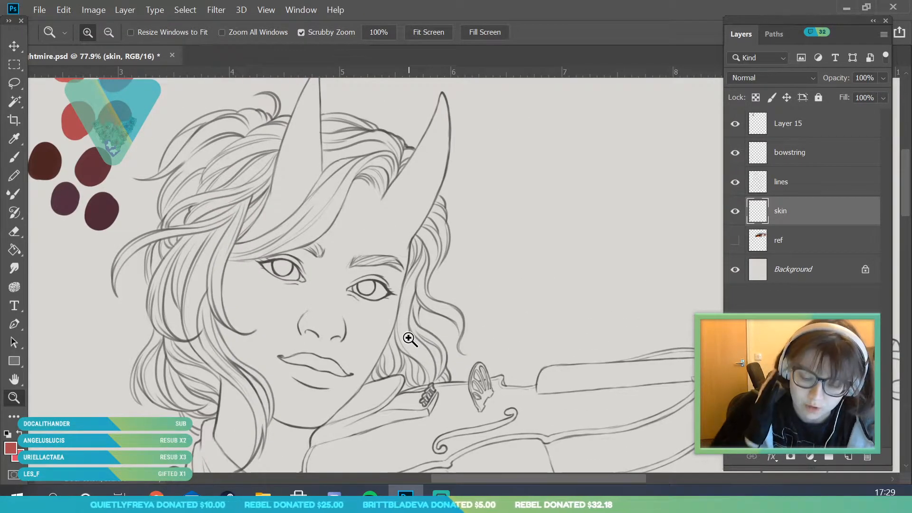
scroll(365, 275, up, 3)
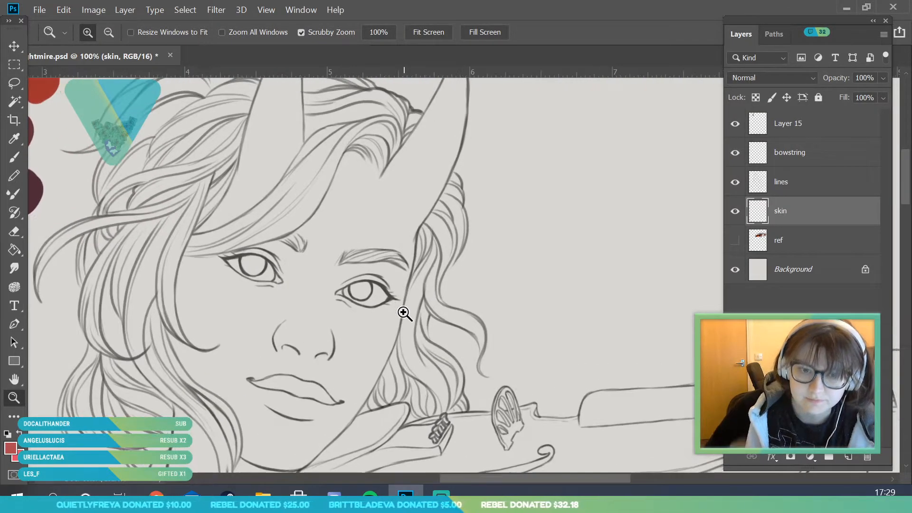
key(b)
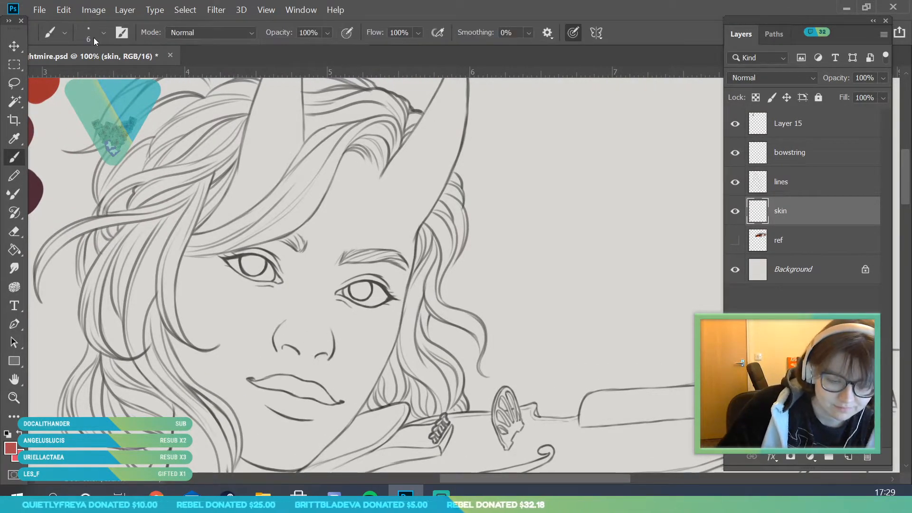
click(93, 37)
click(328, 272)
mouse_move(329, 285)
mouse_down()
mouse_move(327, 308)
mouse_move(350, 266)
mouse_move(381, 244)
mouse_move(294, 420)
mouse_move(284, 339)
mouse_move(211, 298)
mouse_move(311, 258)
mouse_move(365, 209)
mouse_move(391, 200)
mouse_move(365, 243)
mouse_up()
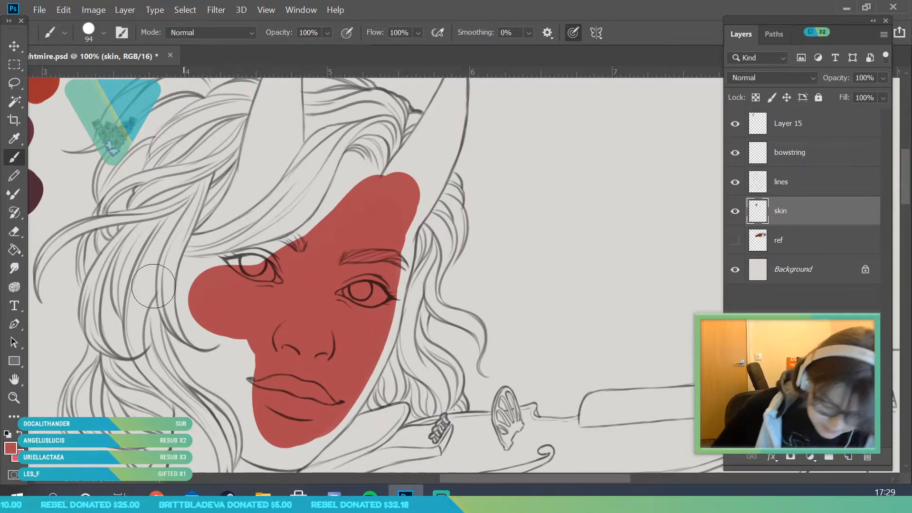
- Fill the left horn with the same red on the skin layer, following its outline with a 26 px brush
key(h)
drag(236, 188, 214, 305)
drag(205, 270, 227, 301)
drag(169, 336, 173, 313)
click(14, 156)
click(104, 37)
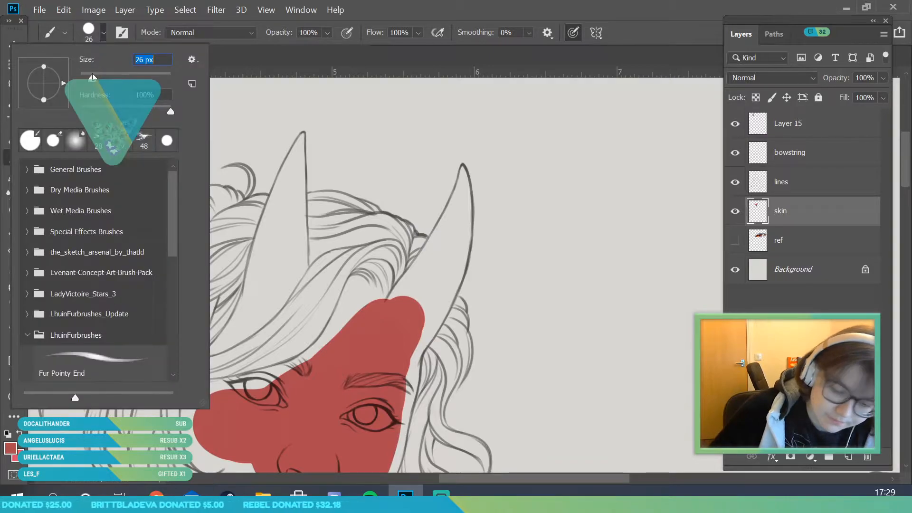
click(346, 227)
mouse_move(289, 190)
mouse_down()
mouse_move(268, 283)
mouse_move(257, 310)
mouse_move(255, 291)
mouse_move(240, 314)
mouse_up()
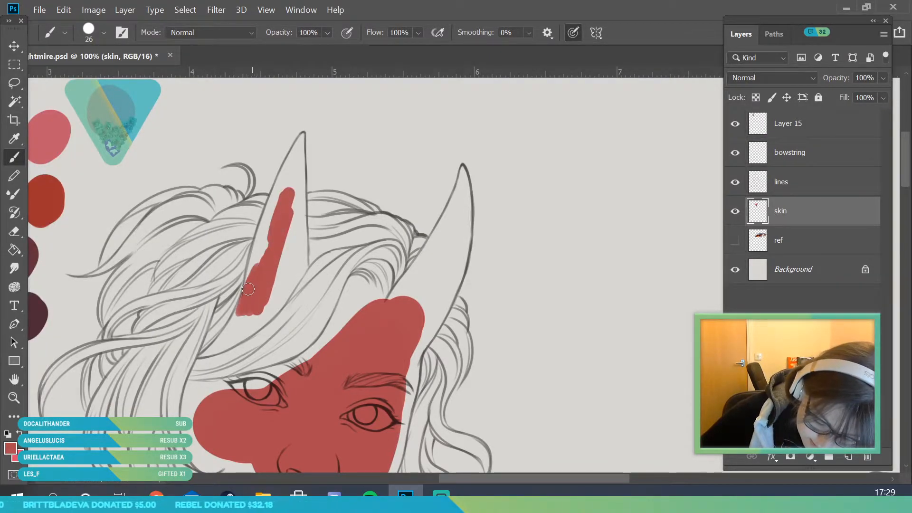
mouse_move(258, 252)
mouse_down()
mouse_move(251, 292)
mouse_move(270, 223)
mouse_move(250, 293)
mouse_move(281, 192)
mouse_move(255, 269)
mouse_move(276, 198)
mouse_move(261, 285)
mouse_move(272, 295)
mouse_move(287, 263)
mouse_move(288, 207)
mouse_up()
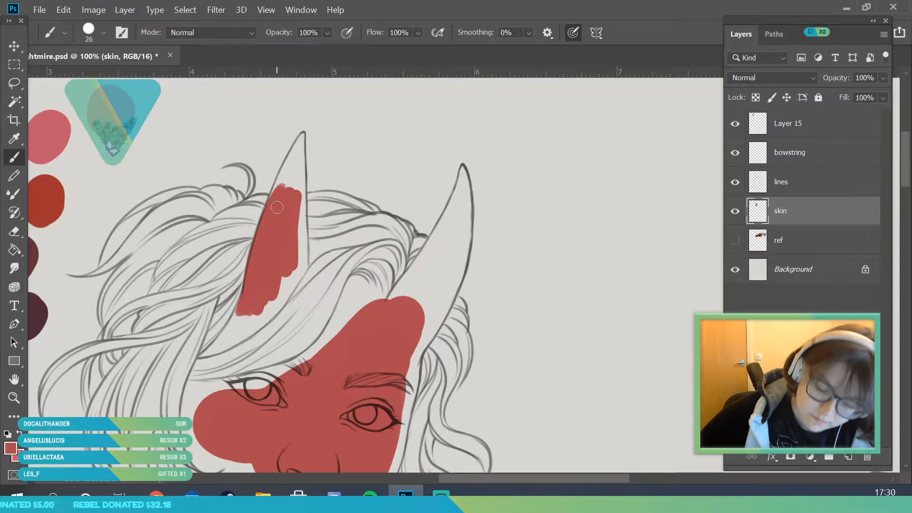
mouse_move(261, 246)
mouse_down()
mouse_move(295, 163)
mouse_move(289, 270)
mouse_move(267, 187)
mouse_move(290, 158)
mouse_move(263, 272)
mouse_move(294, 193)
mouse_move(297, 211)
mouse_move(299, 155)
mouse_move(300, 233)
mouse_up()
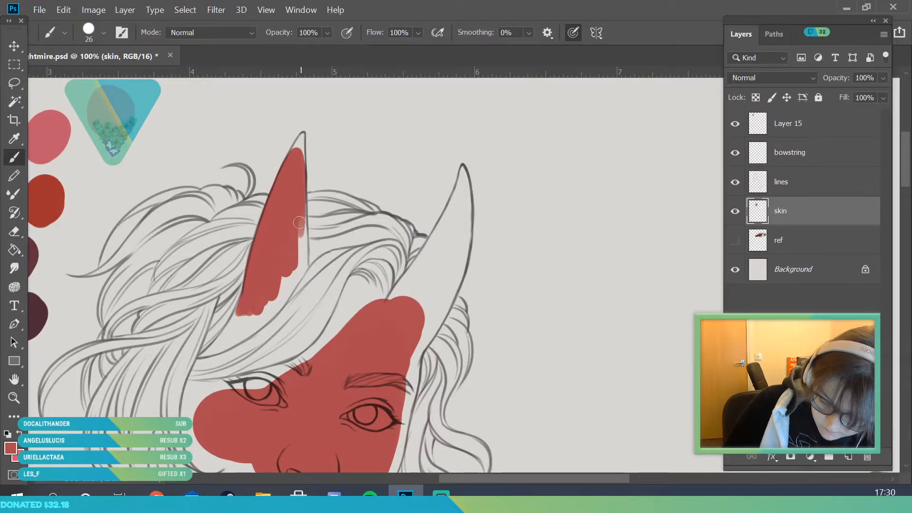
mouse_move(302, 201)
mouse_down()
mouse_move(284, 292)
mouse_move(302, 231)
mouse_move(300, 202)
mouse_move(304, 266)
mouse_move(301, 237)
mouse_move(304, 257)
mouse_up()
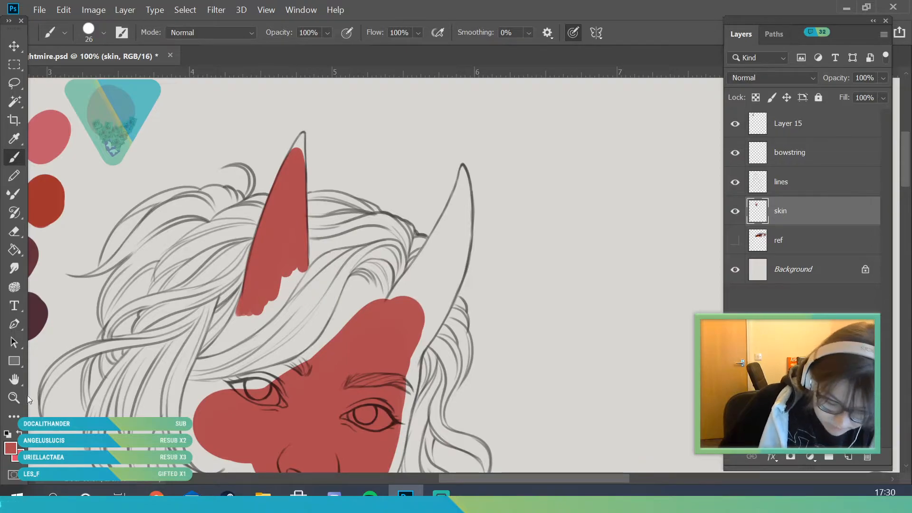
- Fill the tip of the left horn with red on the skin layer using a 12 px brush
key(z)
click(313, 181)
key(b)
click(102, 34)
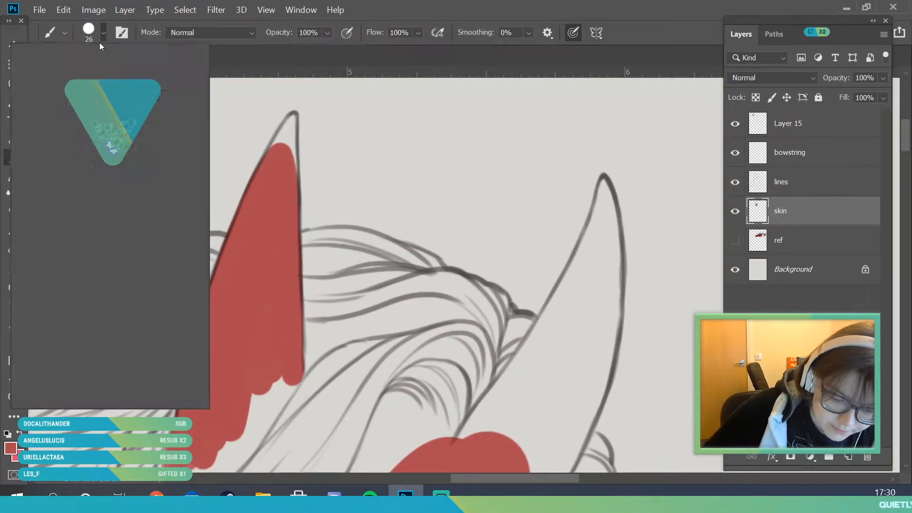
drag(89, 79, 84, 79)
click(276, 153)
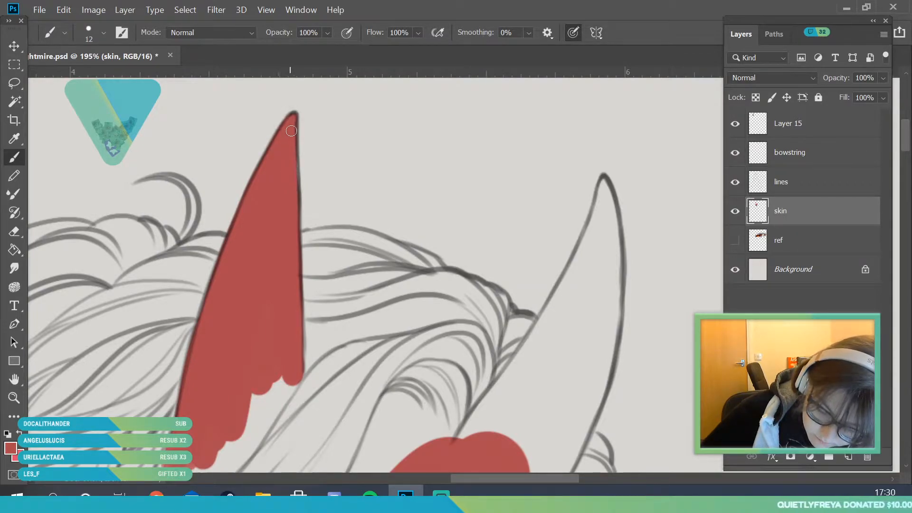
- Paint the tip of the right horn red within its outline, keeping the 12 px brush
drag(603, 190, 587, 244)
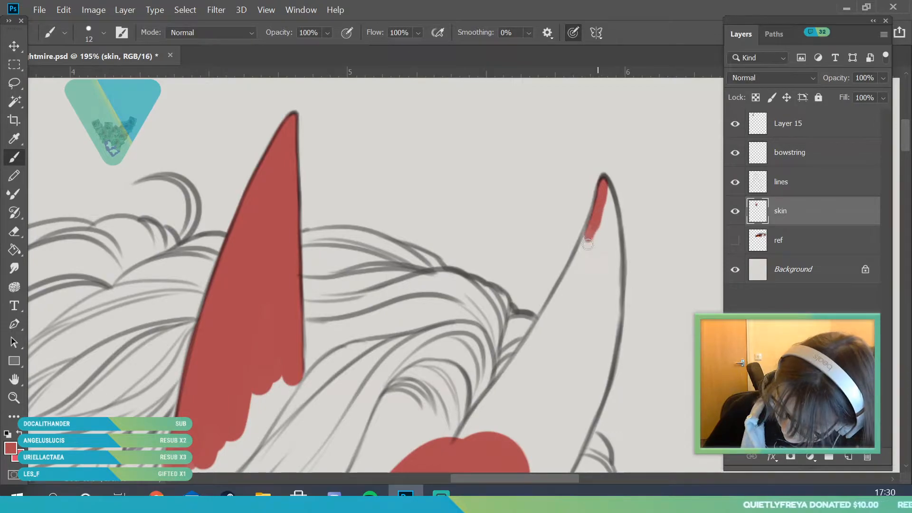
mouse_move(602, 199)
mouse_down()
mouse_move(575, 264)
mouse_move(611, 224)
mouse_move(619, 260)
mouse_up()
drag(607, 216, 616, 274)
drag(607, 235, 596, 276)
- Enlarge the brush to 31 px and fill the rest of the right horn down to the forehead
click(103, 32)
drag(89, 74, 94, 77)
click(579, 327)
mouse_move(468, 436)
mouse_down()
mouse_move(461, 451)
mouse_move(566, 303)
mouse_move(538, 343)
mouse_move(591, 242)
mouse_move(566, 302)
mouse_move(602, 221)
mouse_move(575, 280)
mouse_move(597, 207)
mouse_up()
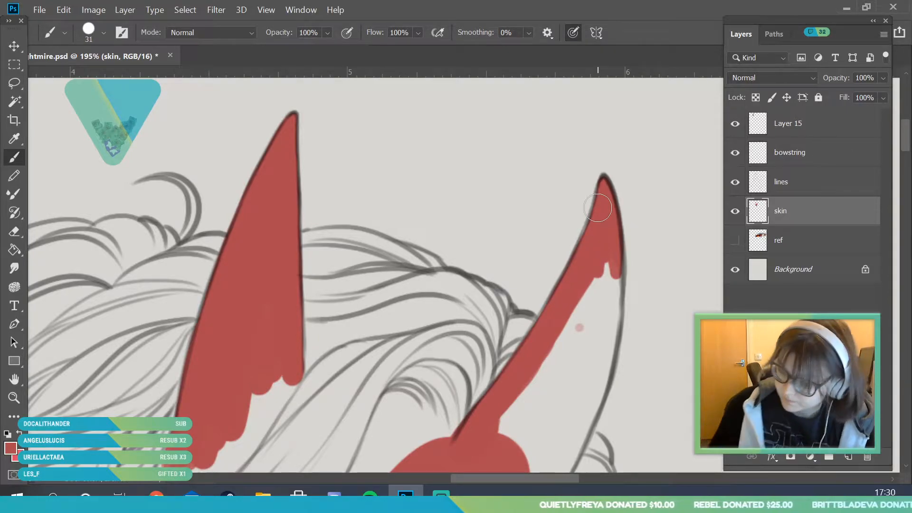
drag(904, 142, 897, 148)
mouse_move(605, 135)
mouse_down()
mouse_move(602, 193)
mouse_move(611, 128)
mouse_move(601, 231)
mouse_move(608, 164)
mouse_move(580, 263)
mouse_move(603, 202)
mouse_move(588, 270)
mouse_move(599, 219)
mouse_move(549, 277)
mouse_up()
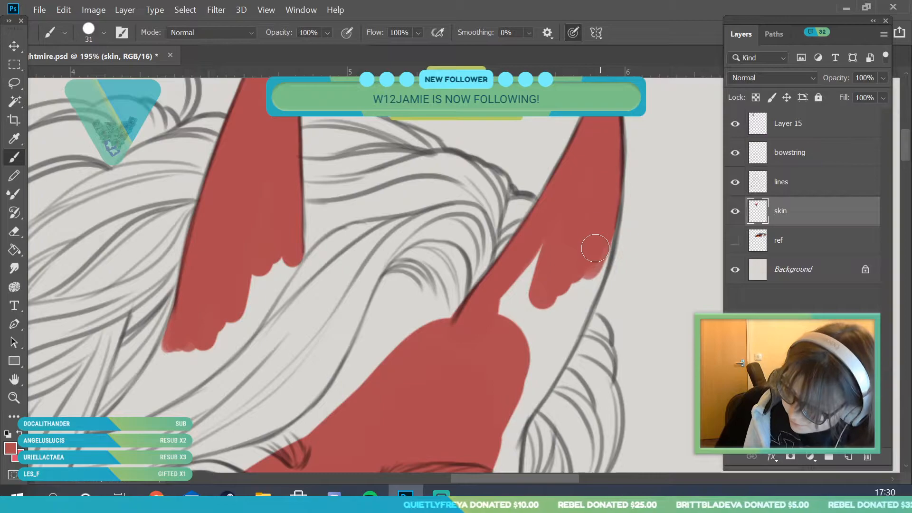
mouse_move(611, 182)
mouse_down()
mouse_move(594, 270)
mouse_move(604, 224)
mouse_move(548, 344)
mouse_move(593, 265)
mouse_move(560, 345)
mouse_move(591, 280)
mouse_move(588, 290)
mouse_move(540, 387)
mouse_move(566, 312)
mouse_move(560, 220)
mouse_up()
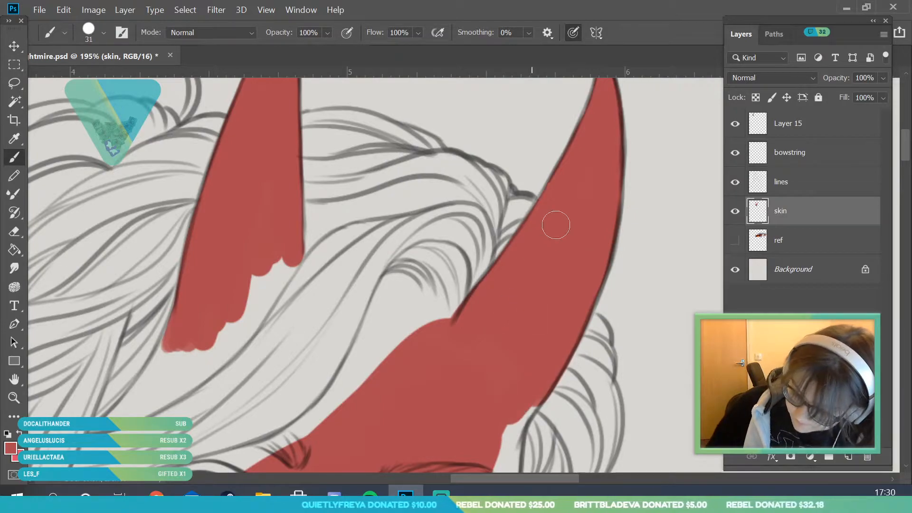
- Extend the red fill at the base of the left horn down between the hair strands
click(14, 398)
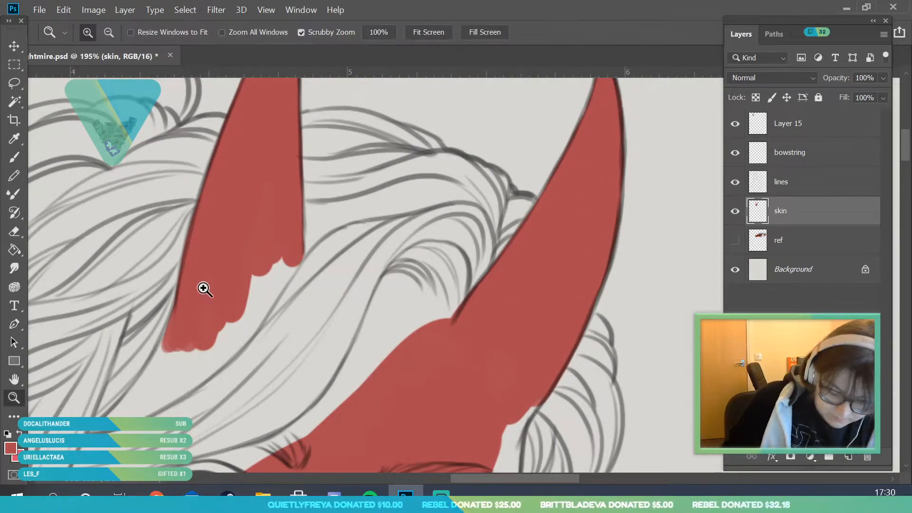
drag(300, 275, 262, 327)
drag(149, 352, 433, 254)
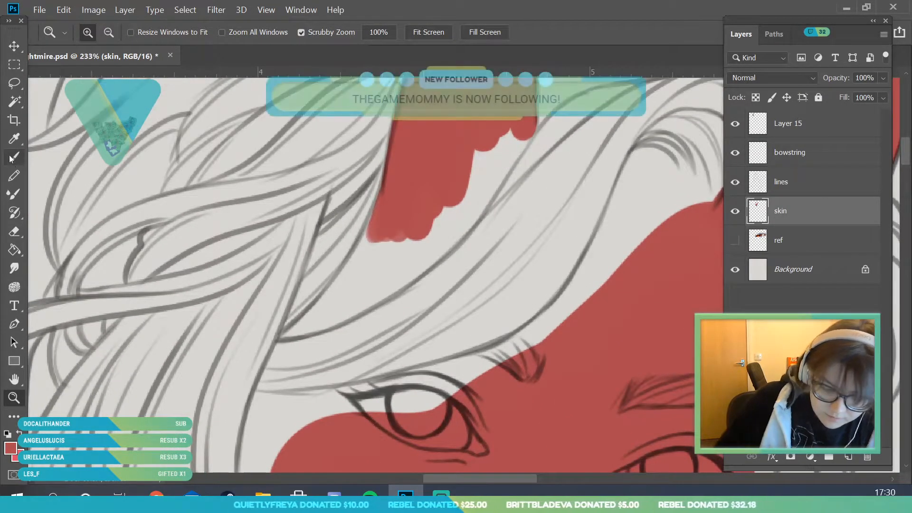
key(b)
mouse_move(498, 138)
mouse_down()
mouse_move(470, 180)
mouse_move(354, 292)
mouse_up()
- Reduce the brush to 12 px and fill the left horn's base up to the surrounding hair lines, down to its pointed end
click(103, 32)
click(85, 75)
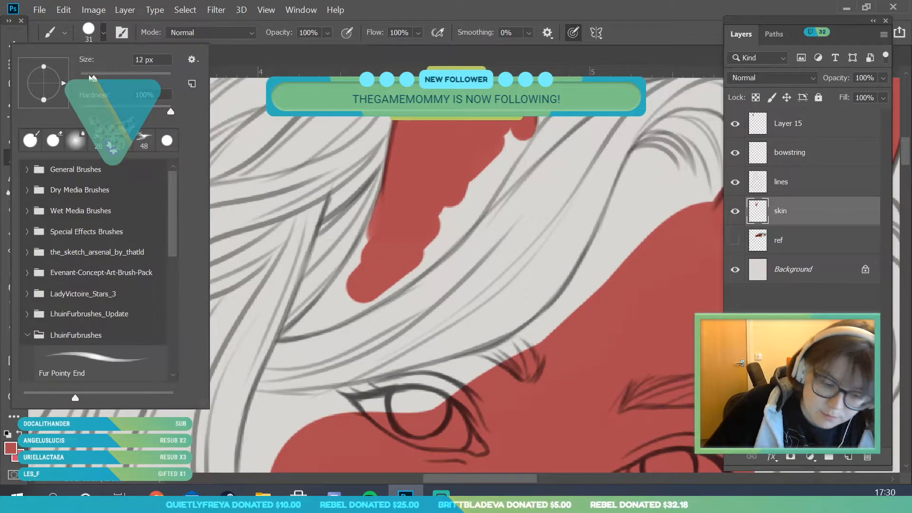
click(399, 230)
mouse_move(346, 311)
mouse_down()
mouse_move(414, 269)
mouse_move(347, 314)
mouse_move(433, 259)
mouse_move(368, 305)
mouse_move(441, 249)
mouse_move(429, 248)
mouse_move(450, 198)
mouse_move(460, 213)
mouse_move(424, 260)
mouse_move(448, 219)
mouse_move(428, 213)
mouse_move(463, 180)
mouse_move(456, 234)
mouse_move(412, 278)
mouse_move(458, 231)
mouse_move(445, 248)
mouse_up()
mouse_move(488, 191)
mouse_down()
mouse_move(504, 167)
mouse_move(480, 210)
mouse_move(531, 122)
mouse_move(488, 142)
mouse_up()
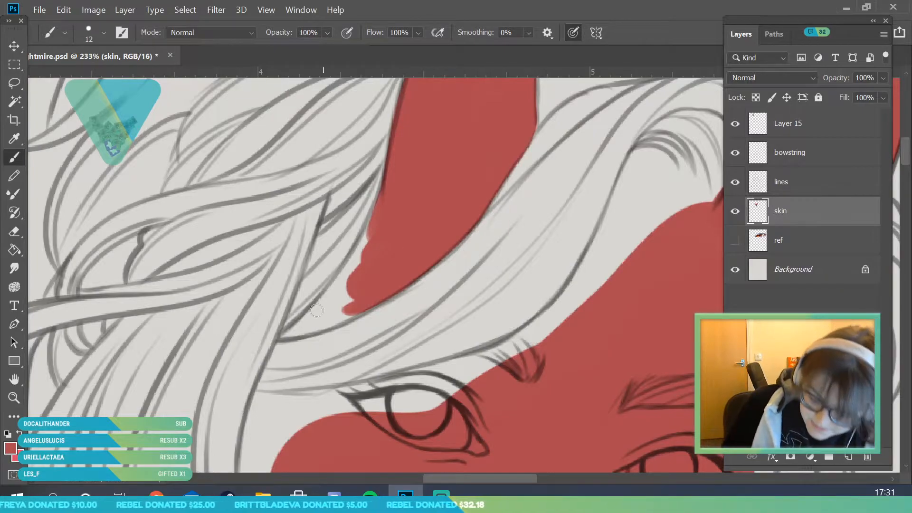
mouse_move(284, 337)
mouse_down()
mouse_move(329, 302)
mouse_move(293, 335)
mouse_move(343, 284)
mouse_move(355, 263)
mouse_move(329, 297)
mouse_move(380, 211)
mouse_move(380, 239)
mouse_up()
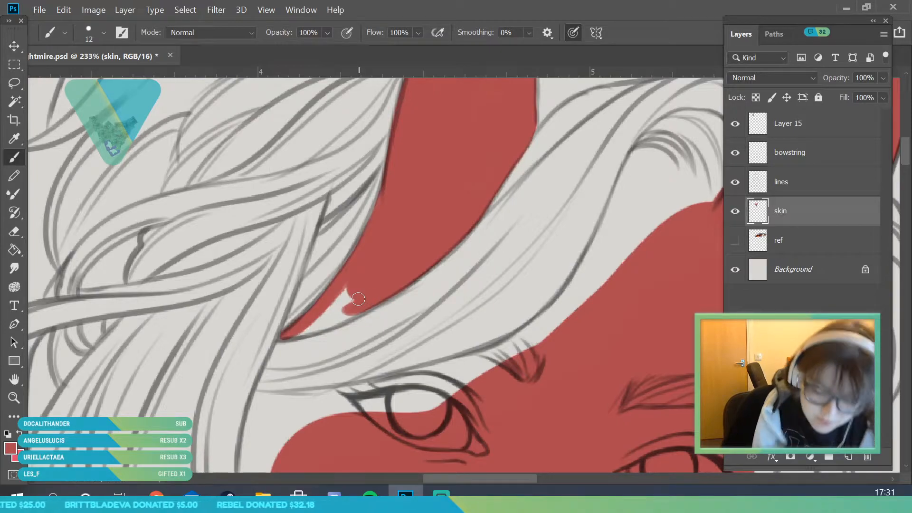
key(ctrl+z)
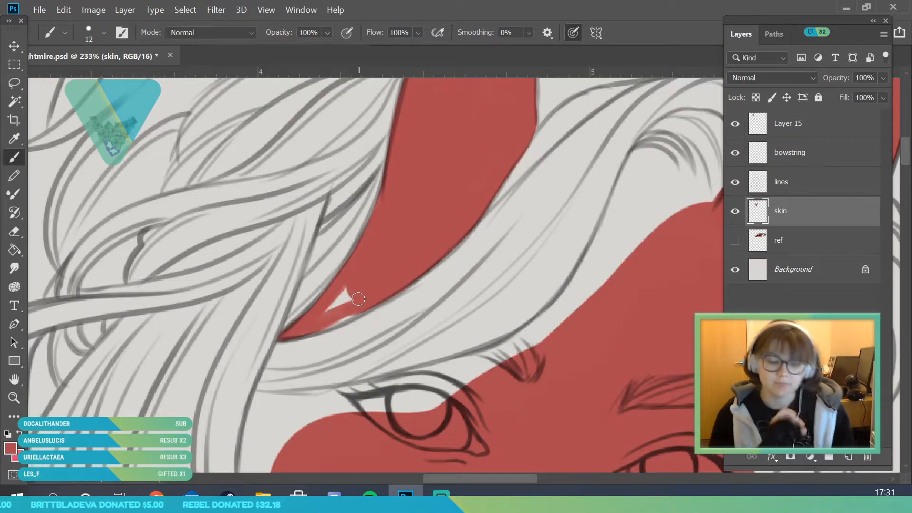
drag(358, 299, 334, 311)
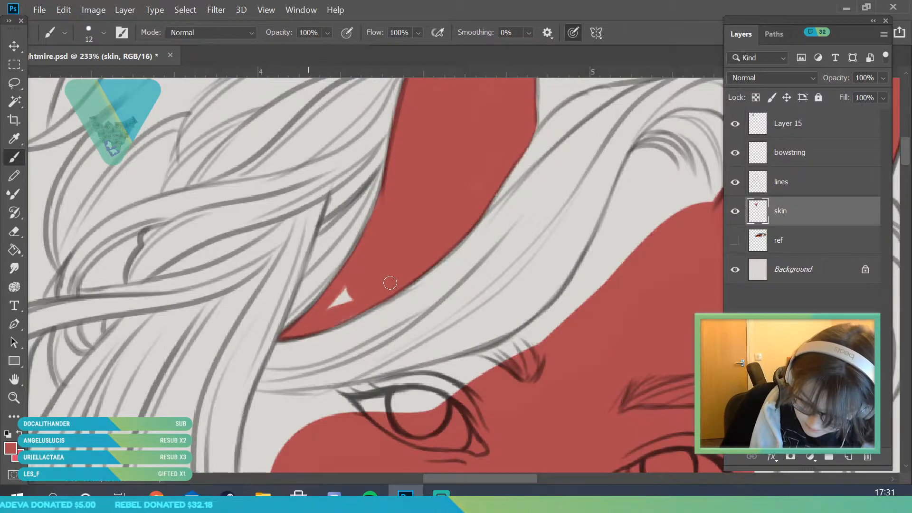
- Paint the skin around the top of the left eye and down the adjoining hair edge, enlarging the brush to 23 px
click(14, 398)
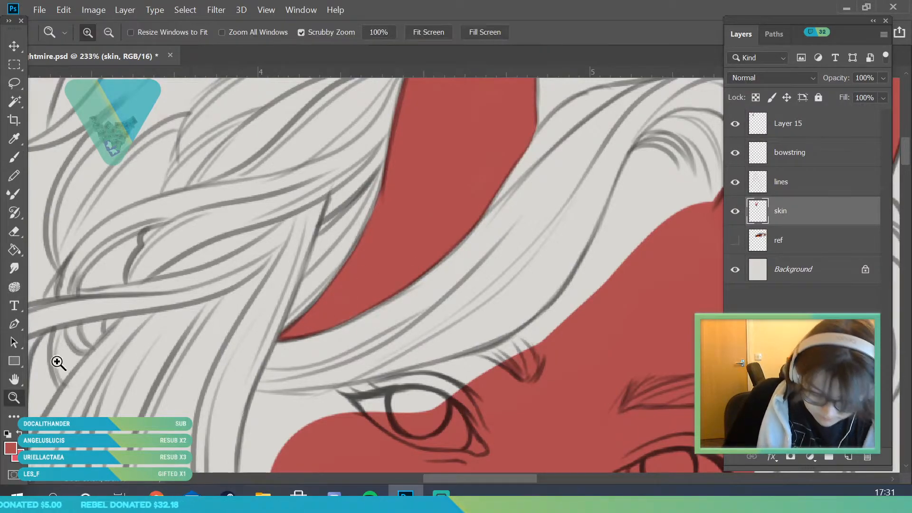
drag(233, 276, 138, 280)
drag(290, 330, 318, 333)
mouse_move(201, 397)
mouse_down()
mouse_move(271, 393)
mouse_move(224, 244)
mouse_move(225, 311)
mouse_up()
key(b)
mouse_move(285, 239)
mouse_down()
mouse_move(413, 208)
mouse_move(352, 246)
mouse_move(311, 249)
mouse_up()
click(92, 38)
click(426, 236)
mouse_move(407, 223)
mouse_down()
mouse_move(371, 223)
mouse_move(445, 207)
mouse_move(368, 227)
mouse_move(513, 182)
mouse_up()
- Fill the forehead up to the hairline with the 23 px brush, refining the hair tips beside the right horn at 10 px
key(space)
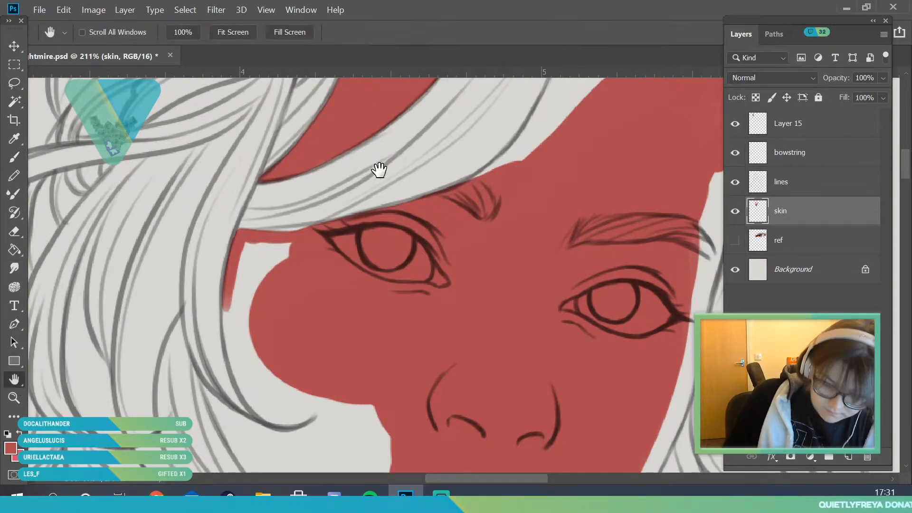
drag(358, 173, 240, 301)
click(14, 159)
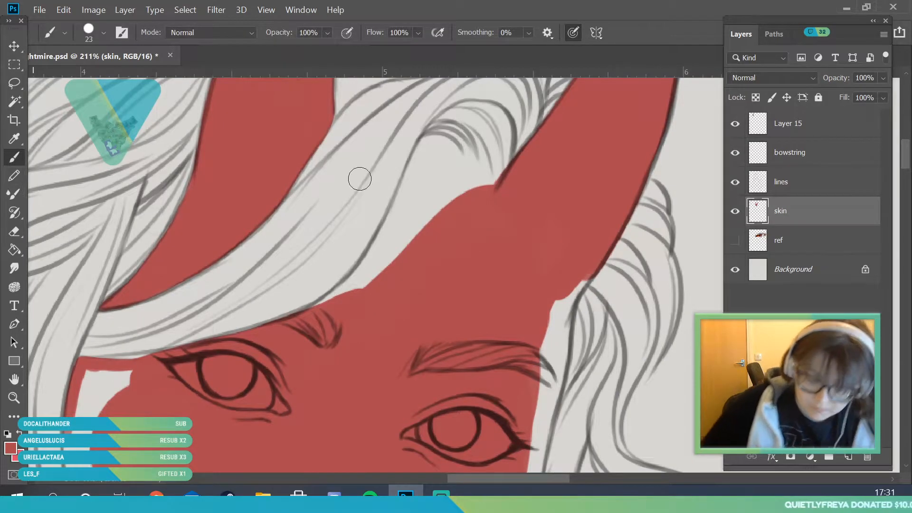
mouse_move(328, 309)
mouse_down()
mouse_move(354, 287)
mouse_move(294, 330)
mouse_move(366, 265)
mouse_move(379, 281)
mouse_move(350, 295)
mouse_move(433, 145)
mouse_move(453, 157)
mouse_move(456, 189)
mouse_move(427, 209)
mouse_up()
click(103, 32)
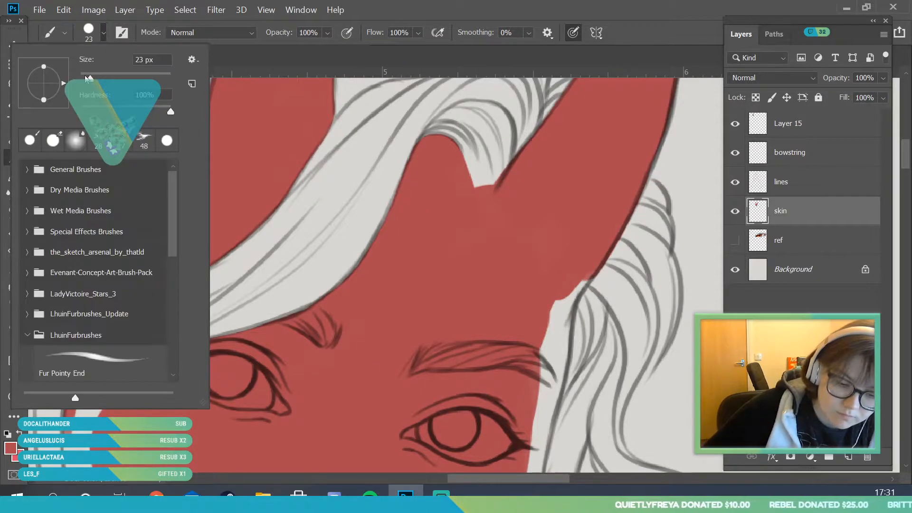
click(464, 156)
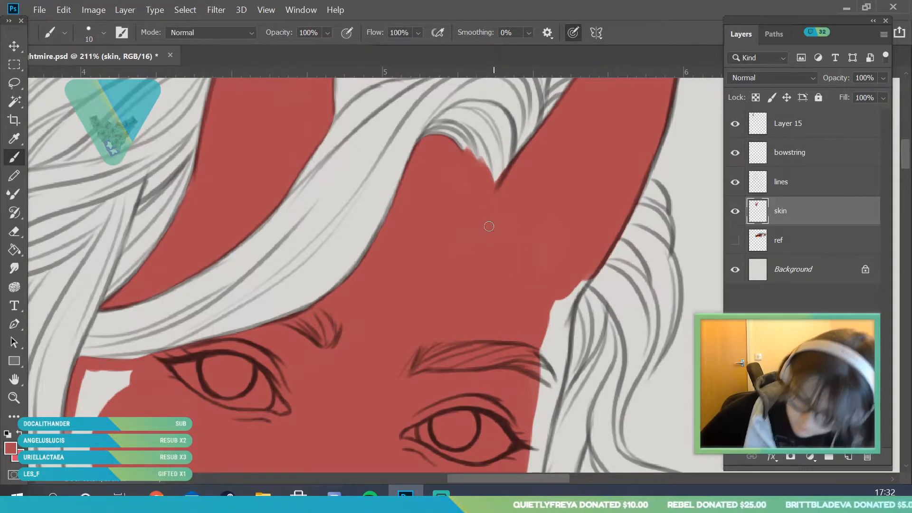
- Paint the small skin area beneath the hair curl on the left cheek with the 10 px brush
key(z)
scroll(240, 356, down, 5)
scroll(231, 306, up, 3)
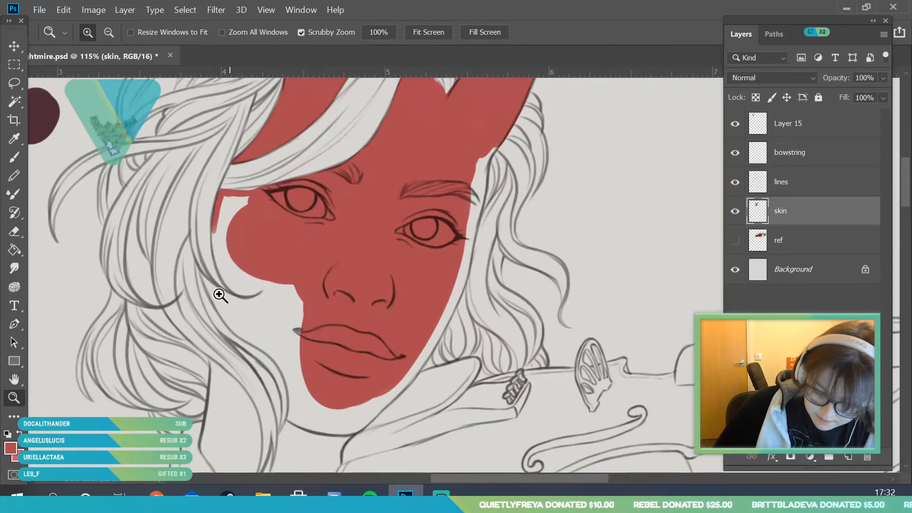
scroll(328, 252, up, 2)
scroll(153, 257, up, 2)
key(b)
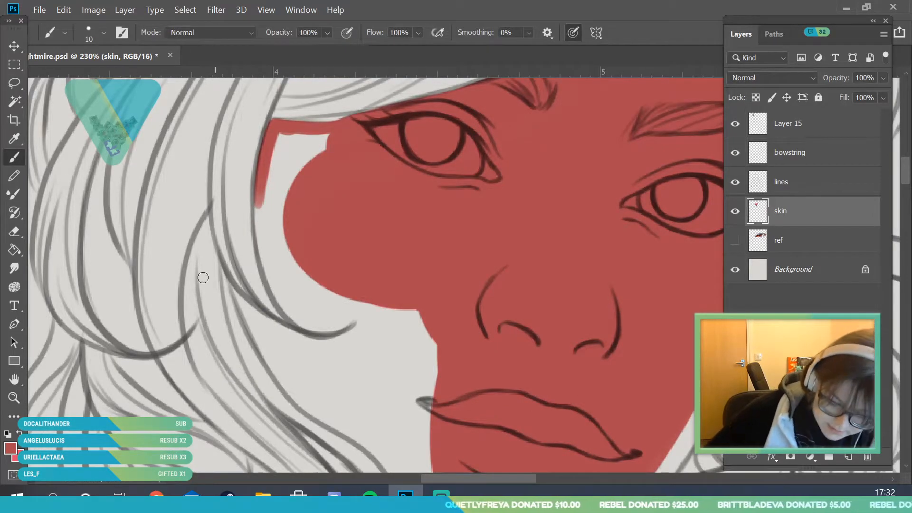
mouse_move(257, 338)
mouse_down()
mouse_move(244, 309)
mouse_move(259, 323)
mouse_move(238, 298)
mouse_move(257, 320)
mouse_up()
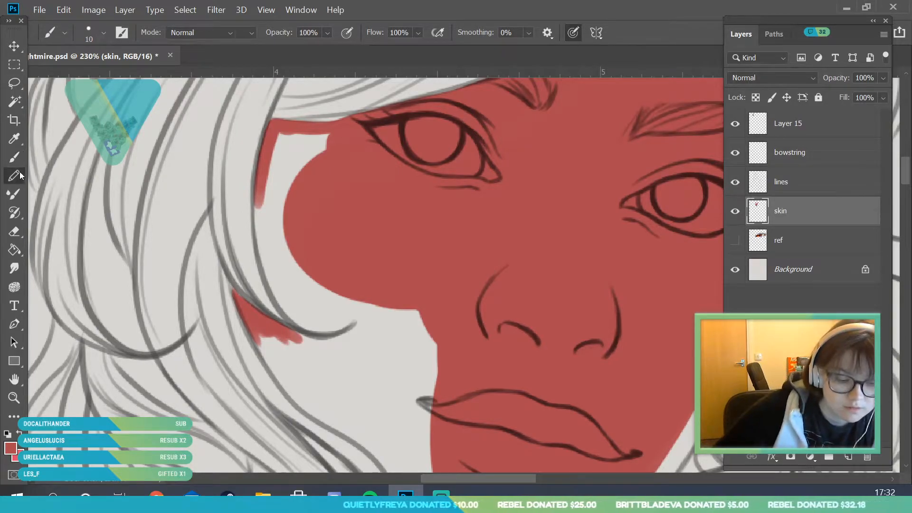
- Enlarge the brush to 31 px and fill the left cheek up to the surrounding hair lines
click(102, 33)
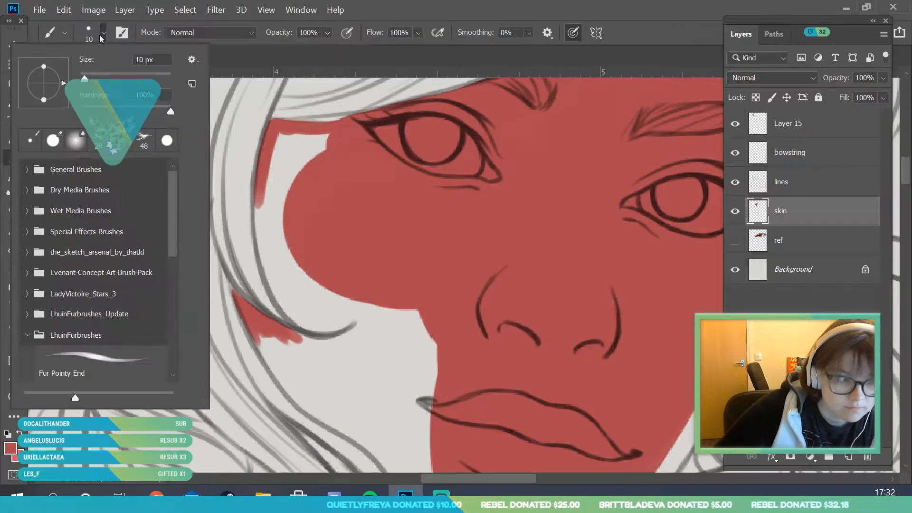
click(95, 77)
mouse_move(349, 291)
mouse_down()
mouse_move(310, 313)
mouse_move(285, 255)
mouse_move(312, 310)
mouse_move(285, 277)
mouse_move(290, 291)
mouse_move(298, 300)
mouse_move(276, 217)
mouse_move(271, 240)
mouse_move(281, 261)
mouse_move(276, 170)
mouse_move(313, 259)
mouse_move(304, 200)
mouse_move(318, 197)
mouse_move(331, 166)
mouse_move(347, 197)
mouse_up()
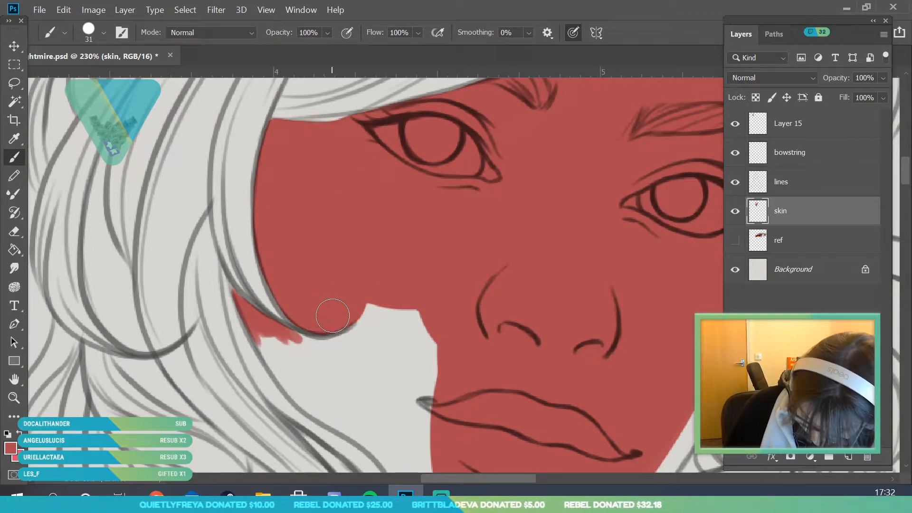
mouse_move(286, 342)
mouse_down()
mouse_move(334, 353)
mouse_move(368, 331)
mouse_move(384, 347)
mouse_move(408, 312)
mouse_move(429, 338)
mouse_move(420, 424)
mouse_move(381, 284)
mouse_move(367, 359)
mouse_move(372, 331)
mouse_move(402, 319)
mouse_move(393, 370)
mouse_move(420, 389)
mouse_move(472, 370)
mouse_up()
- Paint the left jaw along the hair edge and down onto the neck with the 31 px brush
key(z)
key(ctrl+0)
drag(203, 451, 168, 431)
key(b)
mouse_move(271, 180)
mouse_down()
mouse_move(254, 162)
mouse_move(326, 238)
mouse_move(380, 273)
mouse_move(315, 227)
mouse_move(386, 297)
mouse_move(399, 356)
mouse_move(346, 218)
mouse_move(327, 212)
mouse_up()
mouse_move(394, 409)
mouse_down()
mouse_move(380, 427)
mouse_move(402, 329)
mouse_up()
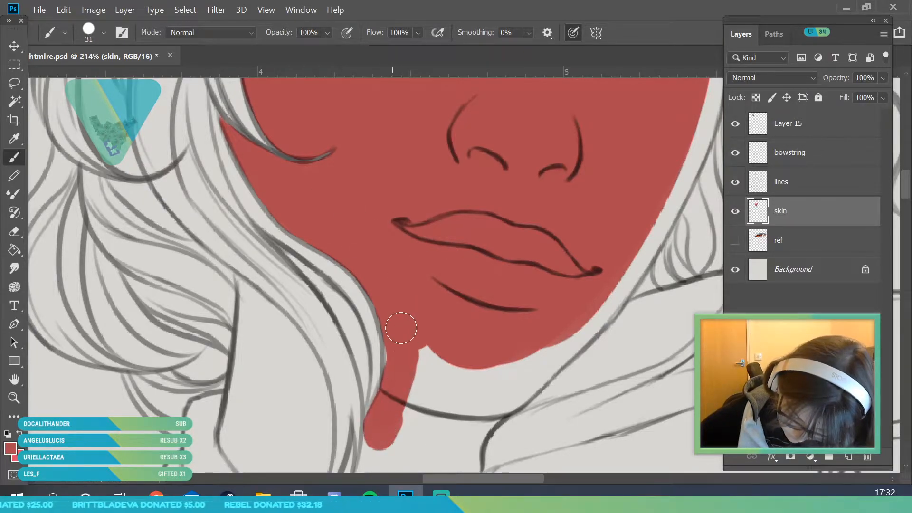
- Fill the chin and jaw out to the violin outline and clean up the edge with the 28 px Eraser
mouse_move(404, 389)
mouse_down()
mouse_move(423, 409)
mouse_move(458, 370)
mouse_move(508, 363)
mouse_move(491, 406)
mouse_move(569, 336)
mouse_move(626, 228)
mouse_up()
mouse_move(522, 478)
mouse_down()
mouse_move(565, 483)
mouse_move(555, 474)
mouse_up()
click(15, 231)
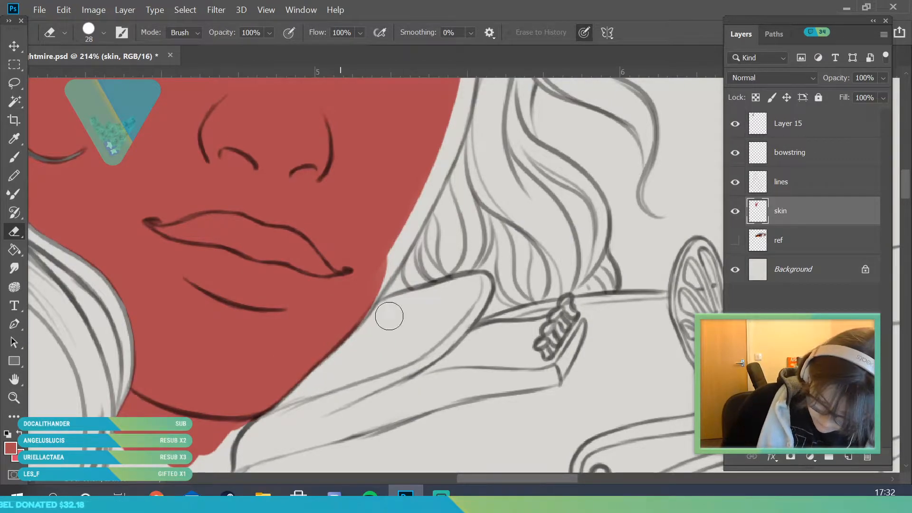
- Fill the right cheek out to the hair line, from beside the eye down to the jaw, with the 31 px brush
click(14, 379)
drag(317, 187, 260, 244)
click(14, 157)
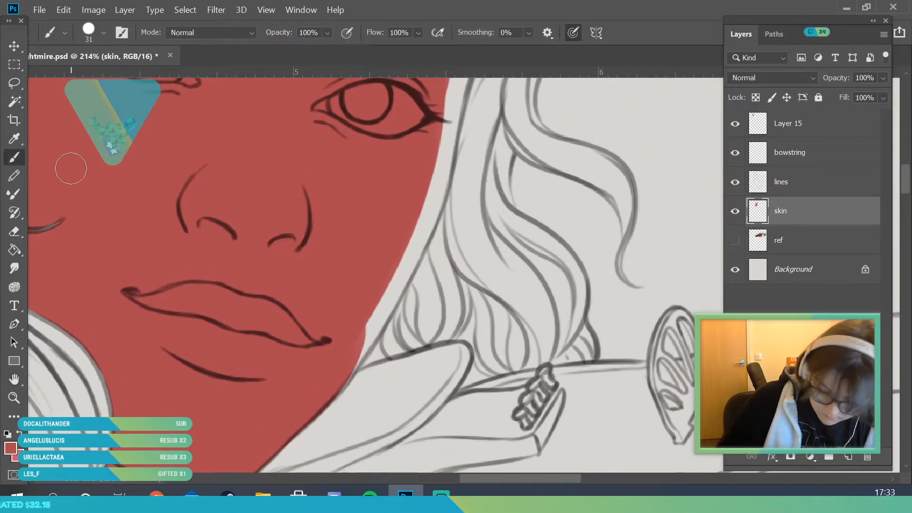
mouse_move(426, 156)
mouse_down()
mouse_move(431, 193)
mouse_move(444, 126)
mouse_move(410, 247)
mouse_move(438, 186)
mouse_move(388, 286)
mouse_move(415, 246)
mouse_move(422, 224)
mouse_move(364, 327)
mouse_move(375, 316)
mouse_move(412, 246)
mouse_move(357, 324)
mouse_move(340, 374)
mouse_move(378, 315)
mouse_move(350, 339)
mouse_move(306, 411)
mouse_up()
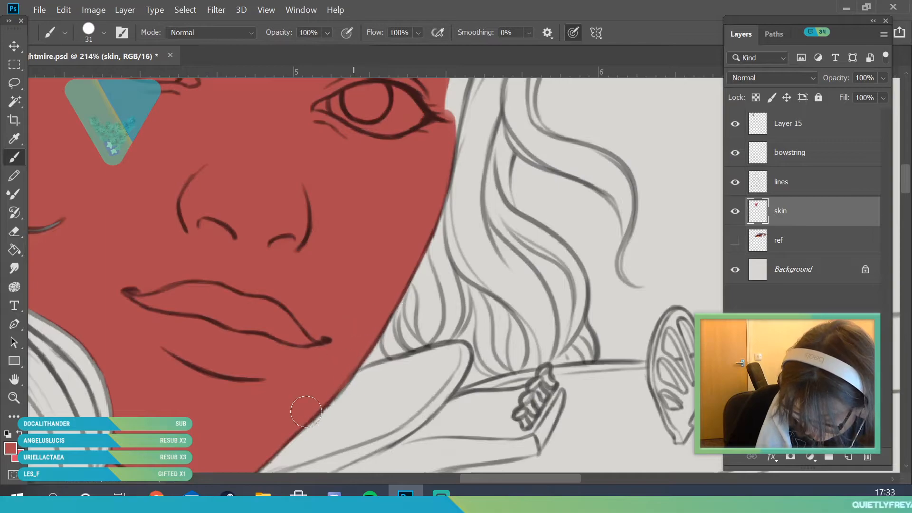
- Fill the right temple from beside the eye up to the base of the right horn, following the hair line
click(18, 399)
click(14, 380)
drag(343, 166, 150, 427)
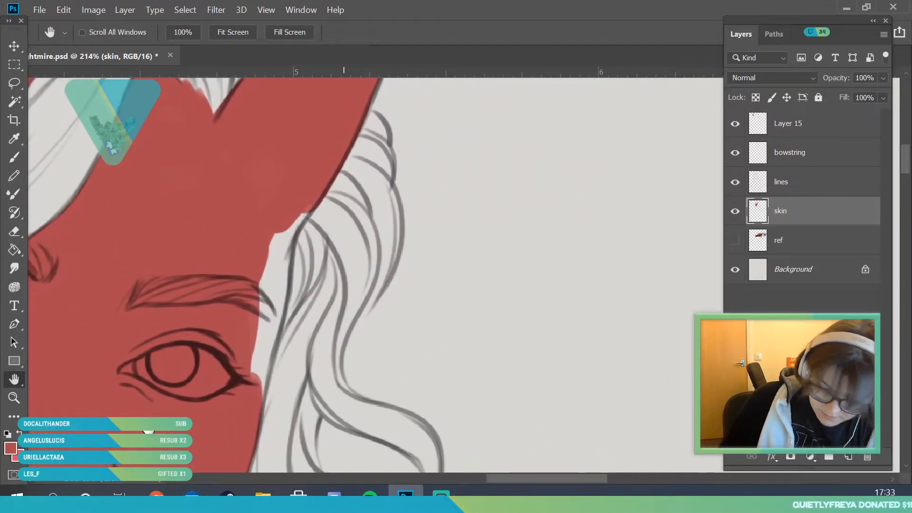
click(14, 157)
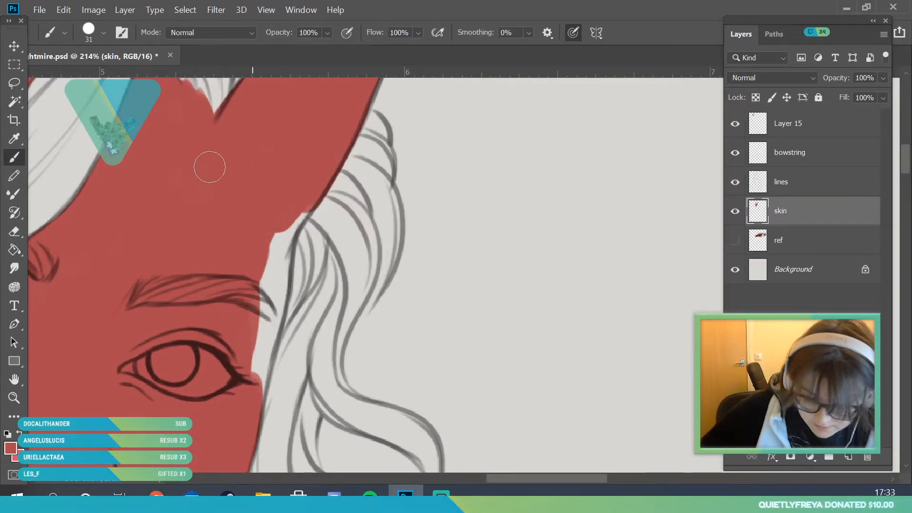
mouse_move(241, 425)
mouse_down()
mouse_move(278, 266)
mouse_move(243, 370)
mouse_up()
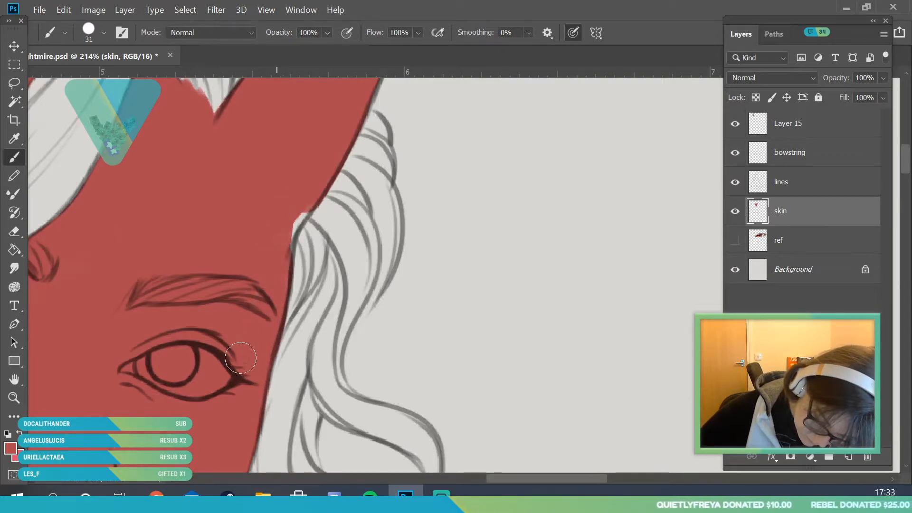
drag(277, 256, 301, 198)
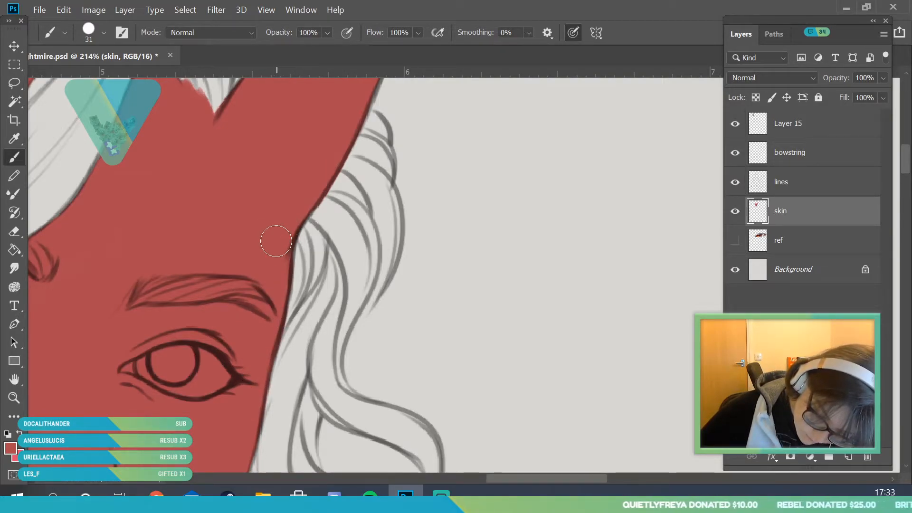
- Fill the skin patch to the left of the neck, between the hair strands and the collar, with the 31 px brush
click(15, 398)
drag(255, 258, 284, 289)
drag(88, 183, 110, 190)
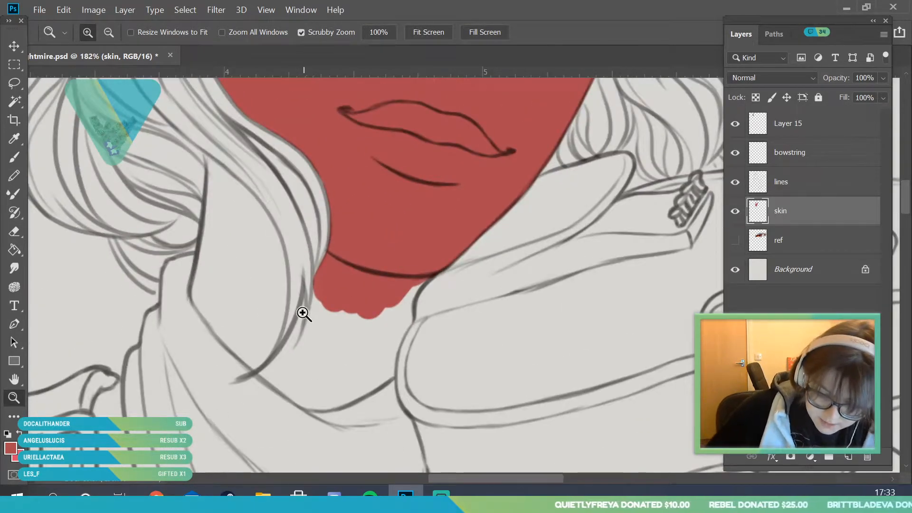
drag(303, 312, 314, 322)
click(14, 157)
mouse_move(192, 299)
mouse_down()
mouse_move(209, 172)
mouse_move(217, 203)
mouse_move(223, 191)
mouse_move(213, 178)
mouse_move(264, 257)
mouse_move(229, 188)
mouse_move(216, 233)
mouse_up()
mouse_move(208, 182)
mouse_down()
mouse_move(193, 295)
mouse_move(204, 323)
mouse_move(231, 349)
mouse_move(248, 324)
mouse_move(234, 362)
mouse_up()
- Extend the red fill of the neck patch left of the hair strand to its upper tip, hair line and lower corner with a 12 px brush
click(103, 32)
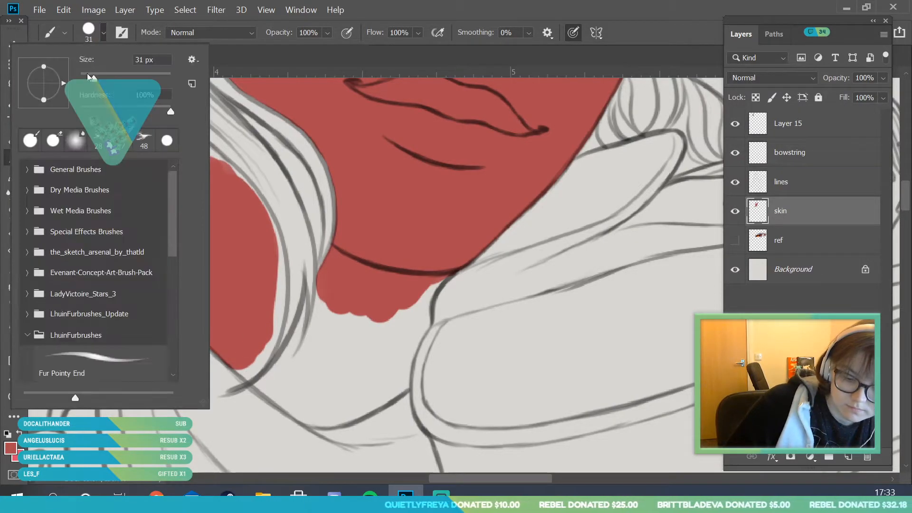
click(228, 195)
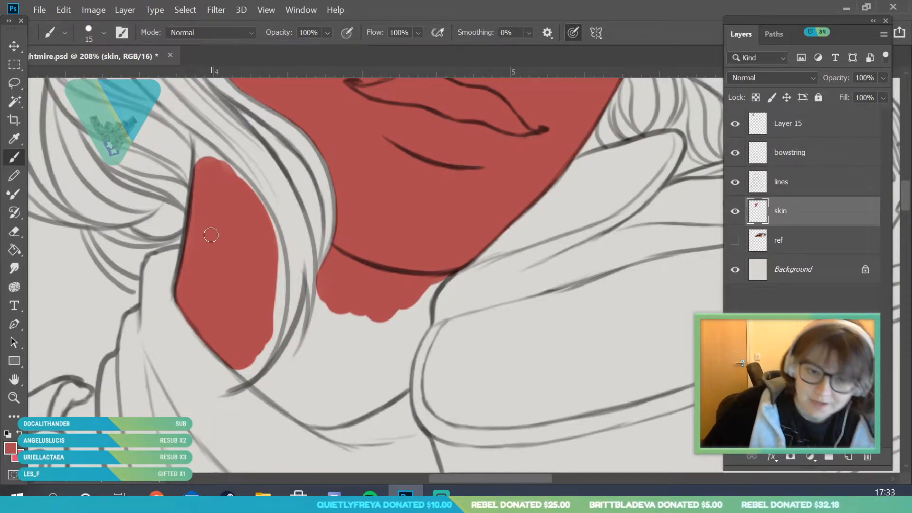
click(103, 32)
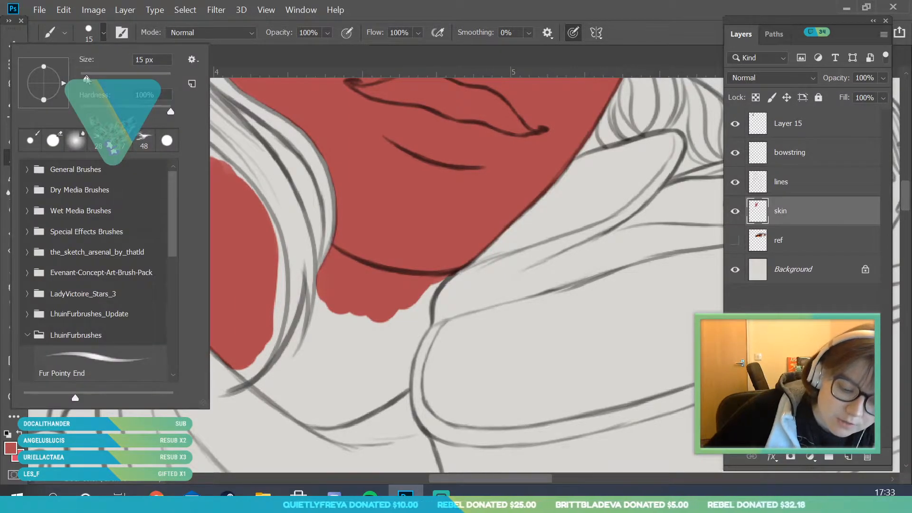
key(Return)
drag(199, 180, 203, 181)
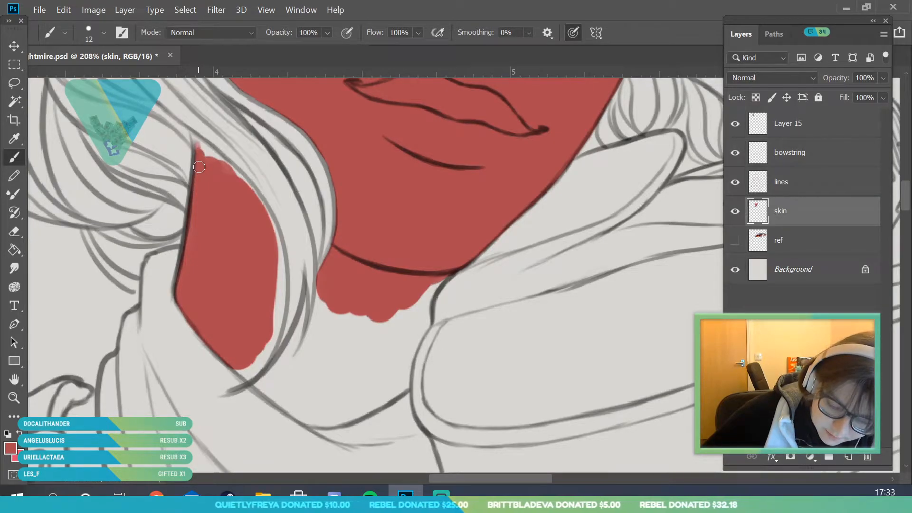
mouse_move(197, 137)
mouse_down()
mouse_move(199, 178)
mouse_move(226, 172)
mouse_move(252, 203)
mouse_move(216, 157)
mouse_move(275, 228)
mouse_up()
mouse_move(254, 197)
mouse_down()
mouse_move(278, 257)
mouse_move(281, 317)
mouse_up()
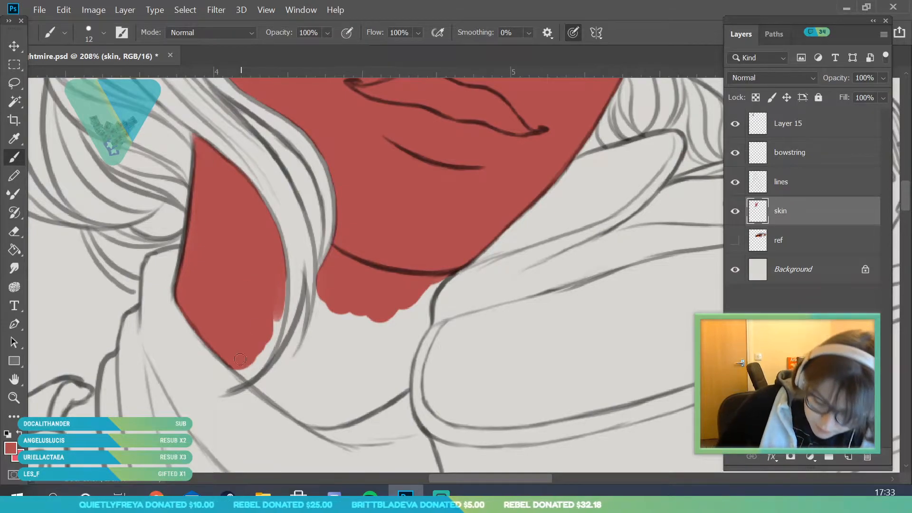
drag(252, 372, 273, 319)
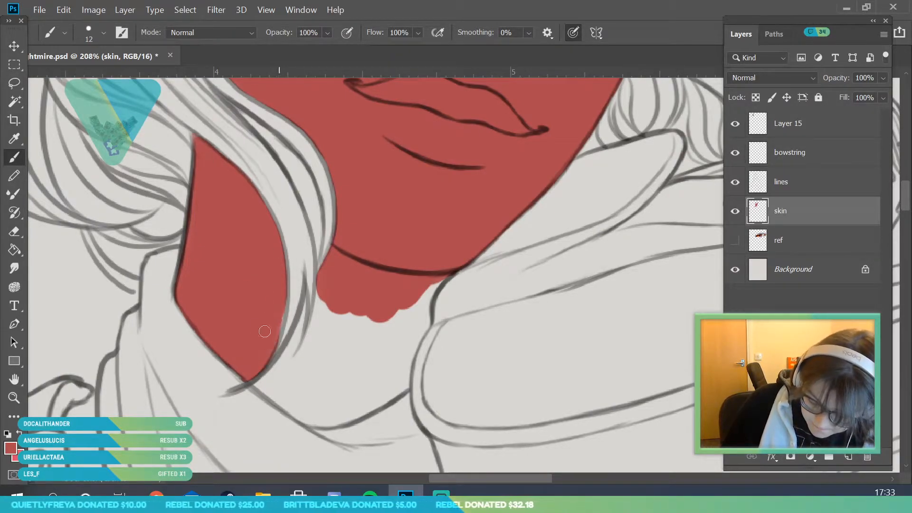
- Paint the strip of neck along the right side of the hair strand, from the jaw down to the collar, with the 12 px brush
key(e)
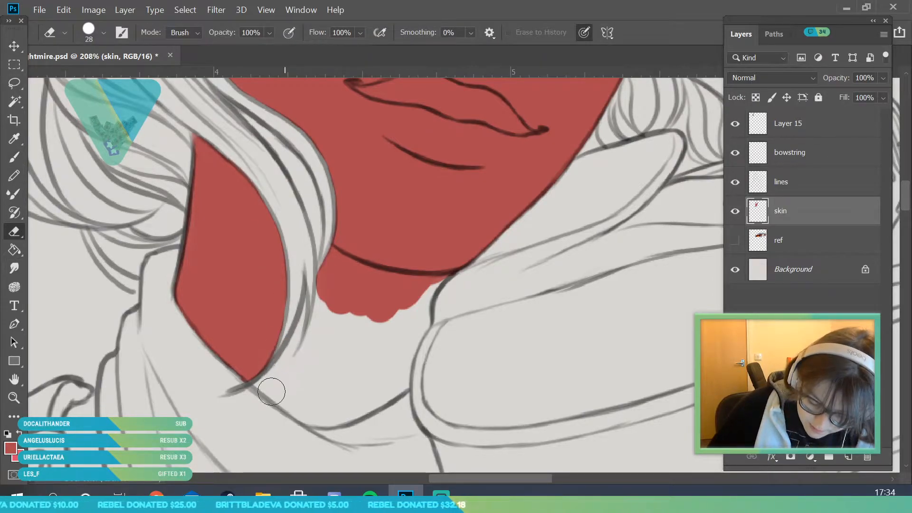
key(b)
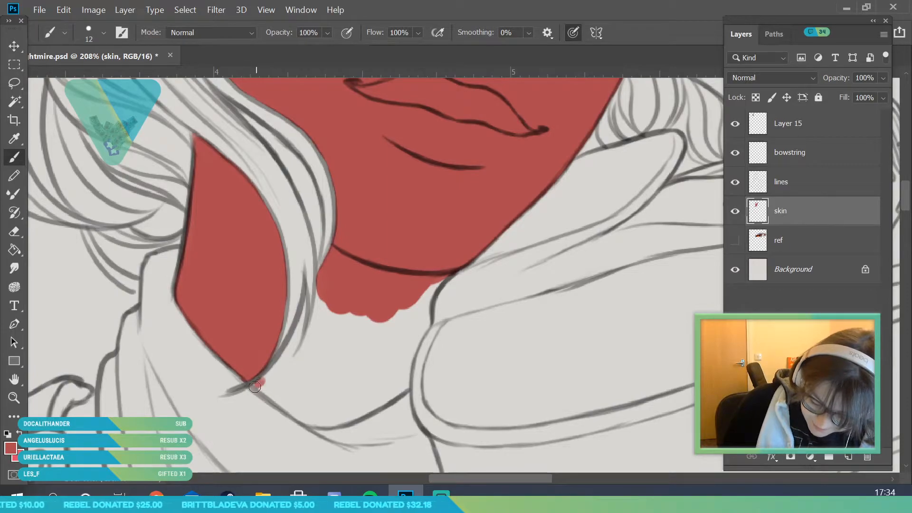
mouse_move(290, 350)
mouse_down()
mouse_move(272, 374)
mouse_move(306, 293)
mouse_move(289, 362)
mouse_move(320, 288)
mouse_move(311, 339)
mouse_move(316, 317)
mouse_move(277, 378)
mouse_up()
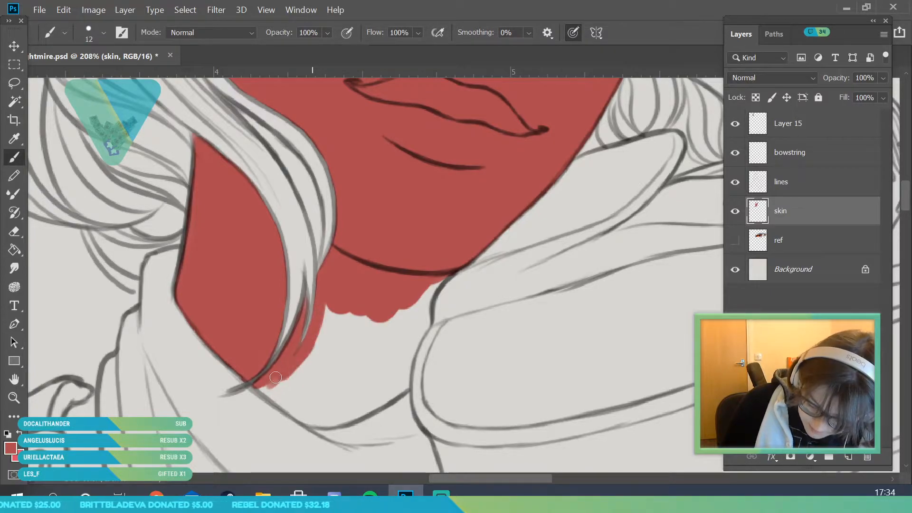
- Outline and fill the rest of the neck between the jaw, the violin edge and the collar with the 12 px brush
click(14, 398)
drag(268, 265, 162, 327)
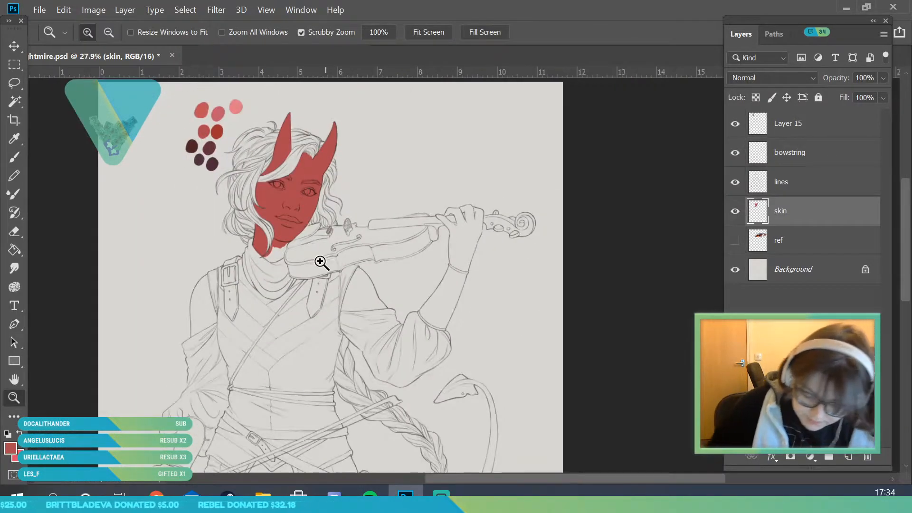
drag(326, 267, 302, 364)
drag(326, 268, 318, 317)
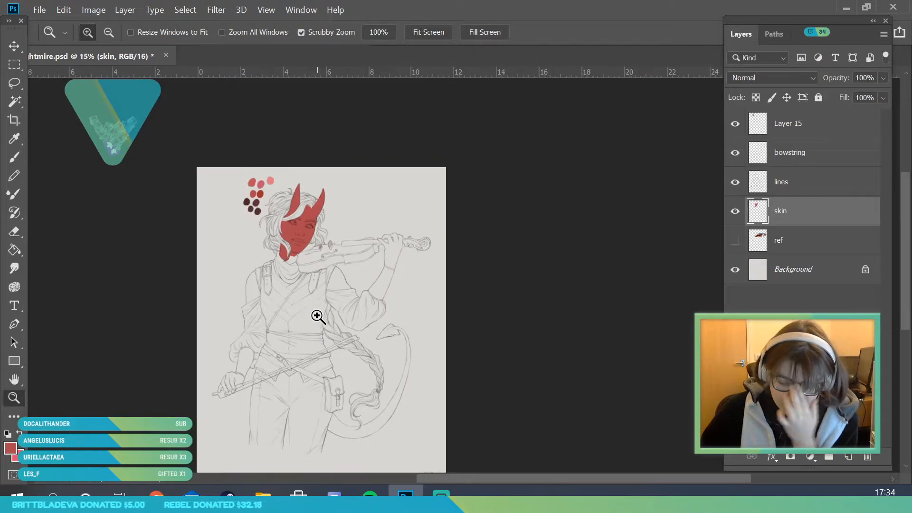
drag(328, 246, 372, 329)
drag(242, 268, 278, 354)
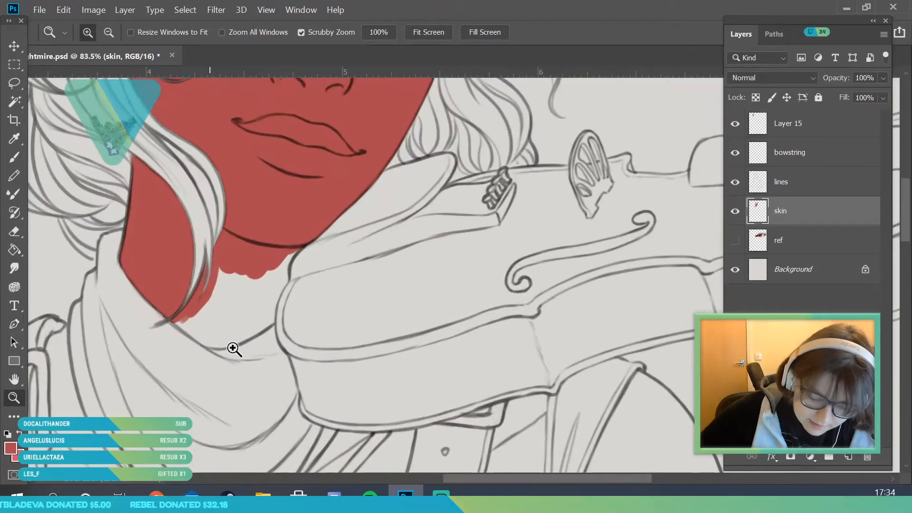
mouse_move(163, 348)
mouse_down()
mouse_move(217, 305)
mouse_move(91, 170)
mouse_up()
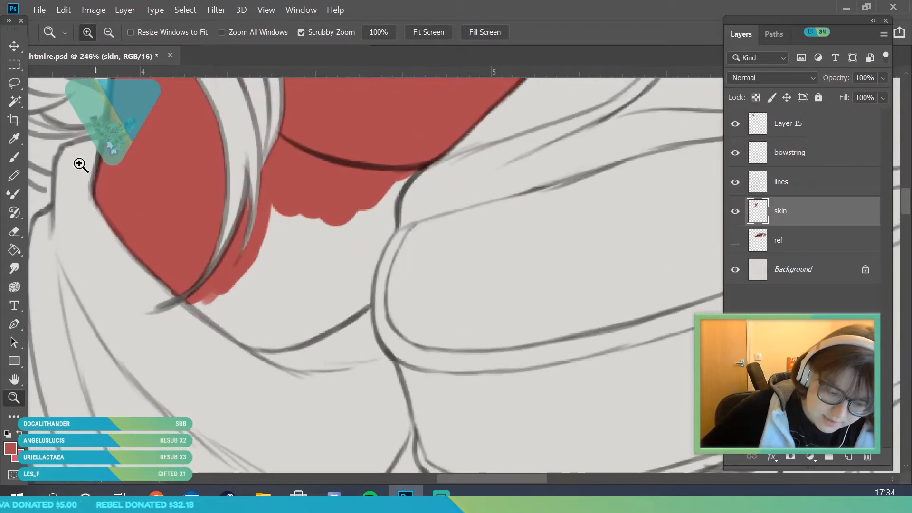
key(b)
mouse_move(203, 297)
mouse_down()
mouse_move(238, 337)
mouse_move(266, 343)
mouse_move(366, 296)
mouse_move(360, 307)
mouse_move(392, 228)
mouse_up()
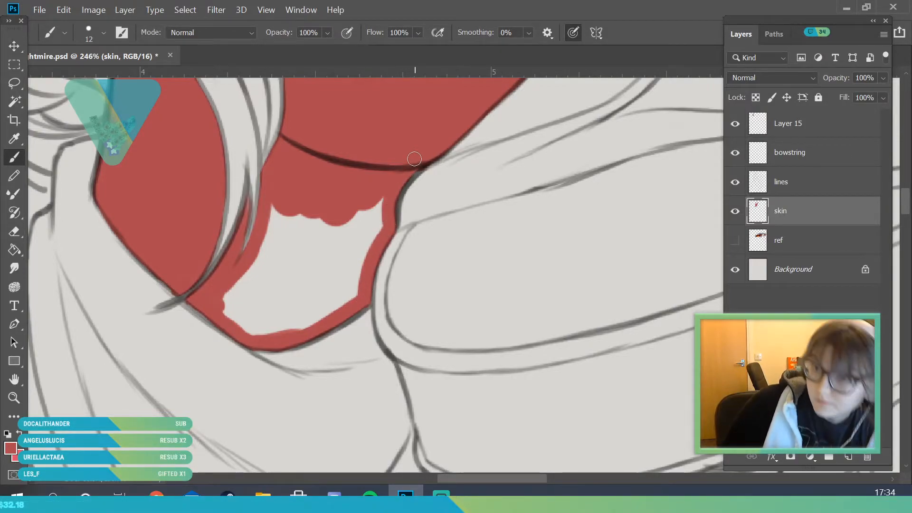
mouse_move(274, 201)
mouse_down()
mouse_move(266, 302)
mouse_move(333, 231)
mouse_move(384, 205)
mouse_up()
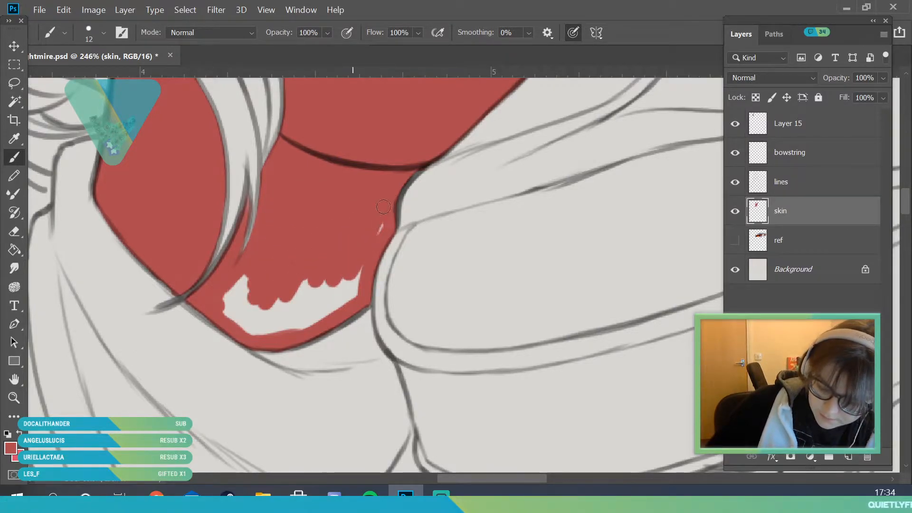
mouse_move(226, 290)
mouse_down()
mouse_move(252, 315)
mouse_move(284, 328)
mouse_move(302, 312)
mouse_move(349, 298)
mouse_up()
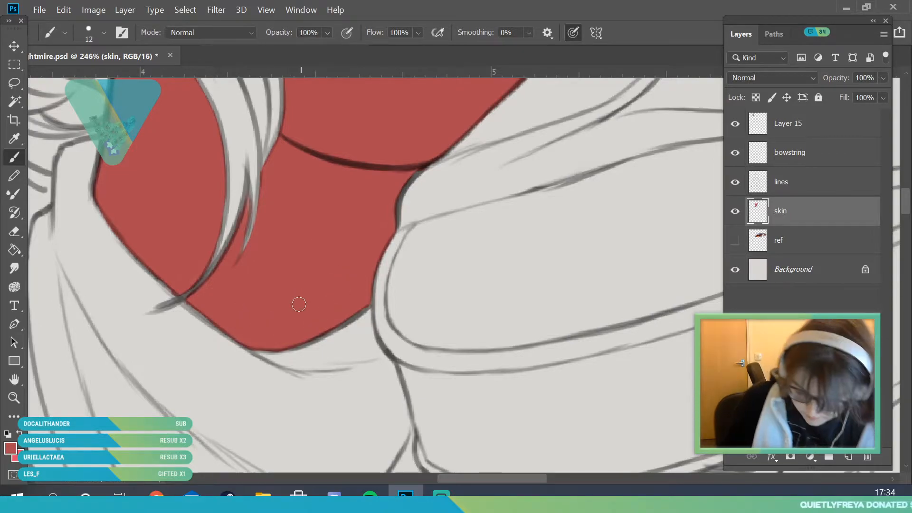
- Outline the bare shoulder beside the buckled strap along the armhole and the upper edge of the sleeve with the 12 px brush
click(14, 397)
scroll(197, 386, down, 10)
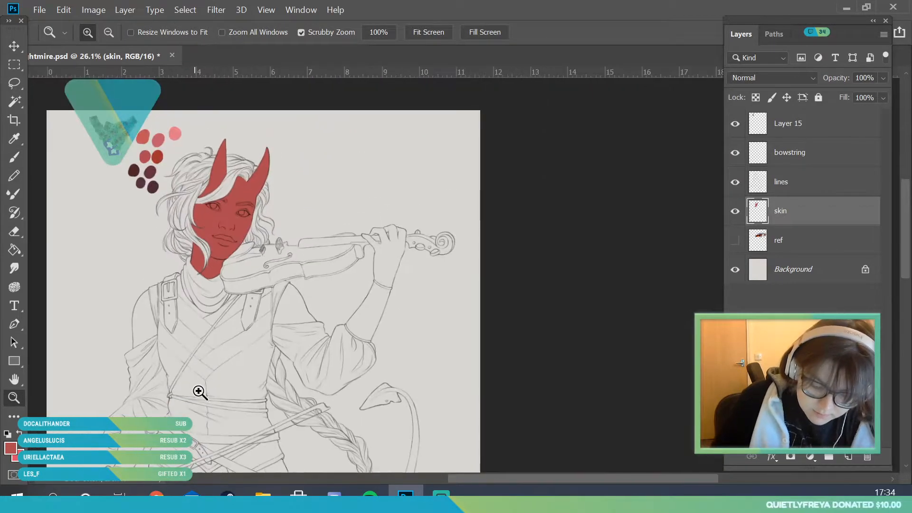
scroll(254, 190, down, 2)
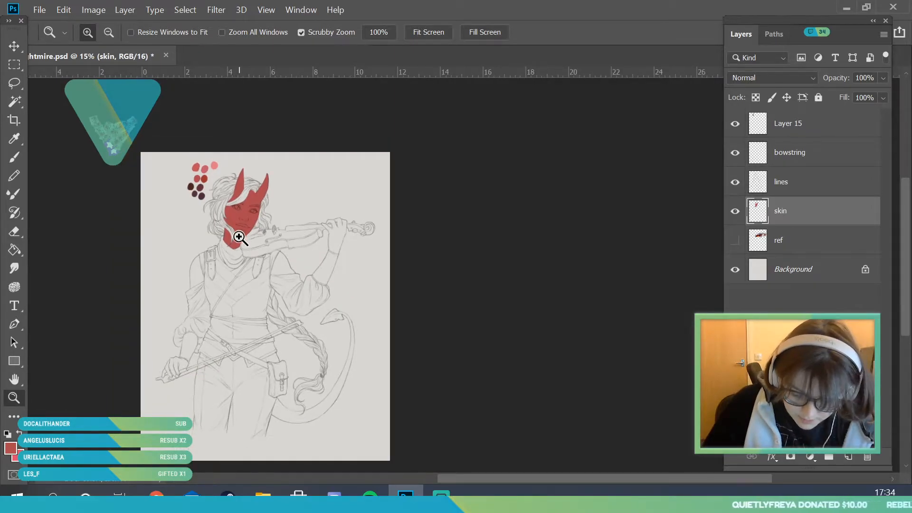
scroll(239, 237, up, 2)
scroll(224, 214, up, 7)
scroll(185, 311, down, 3)
scroll(472, 204, up, 7)
scroll(561, 176, down, 4)
scroll(474, 240, up, 4)
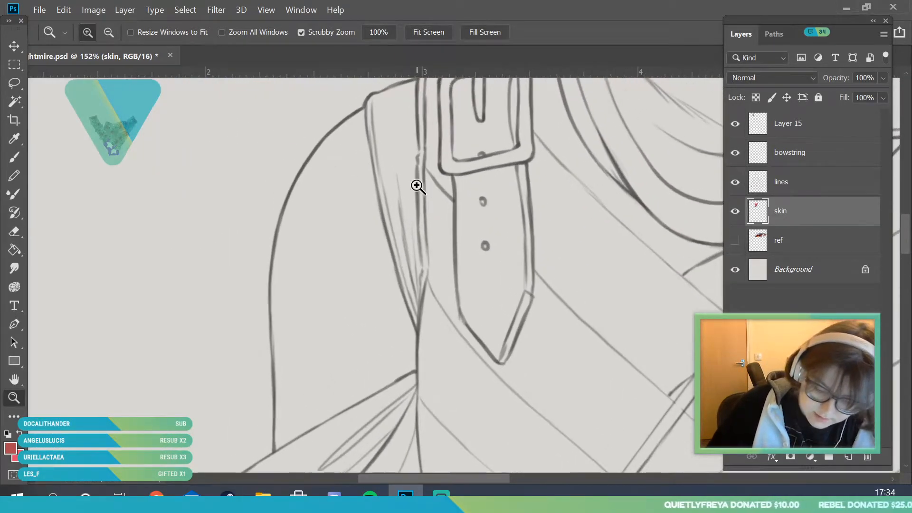
key(b)
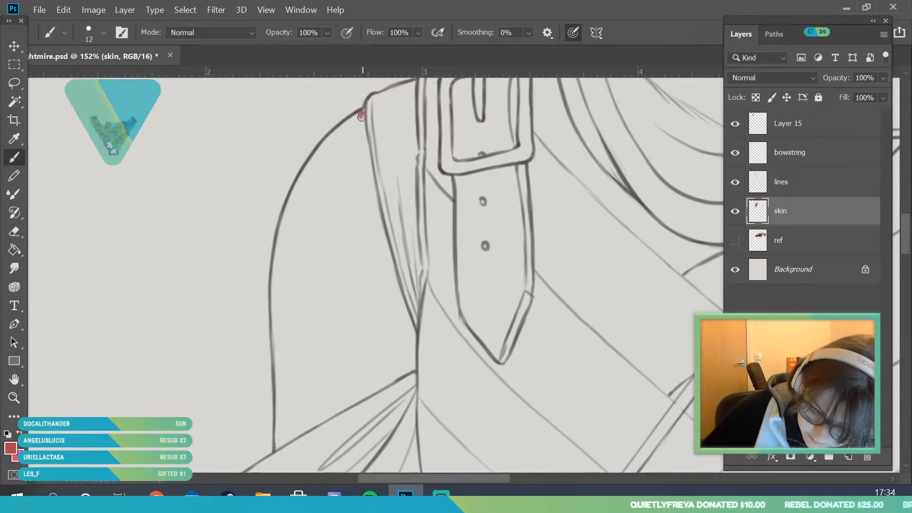
drag(362, 129, 365, 158)
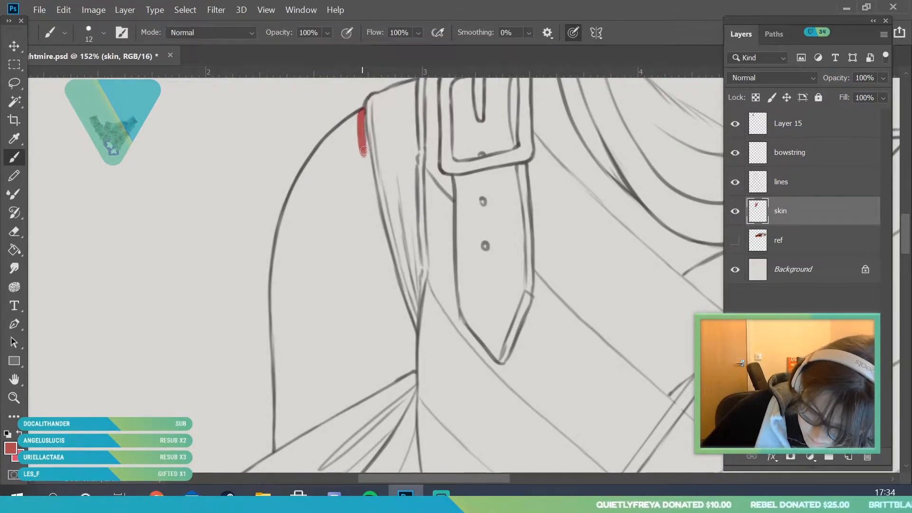
drag(363, 125, 384, 258)
drag(370, 199, 389, 276)
drag(380, 245, 389, 272)
drag(378, 214, 401, 309)
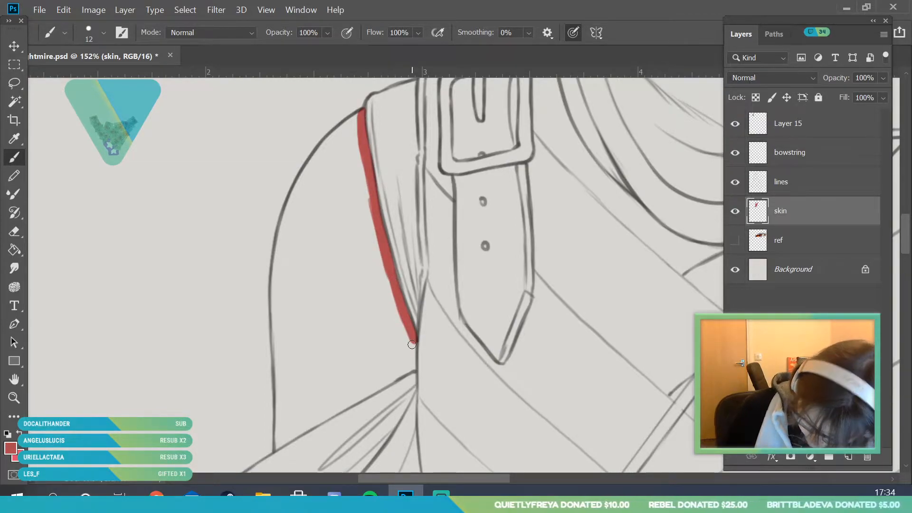
mouse_move(274, 450)
mouse_down()
mouse_move(409, 369)
mouse_move(367, 395)
mouse_up()
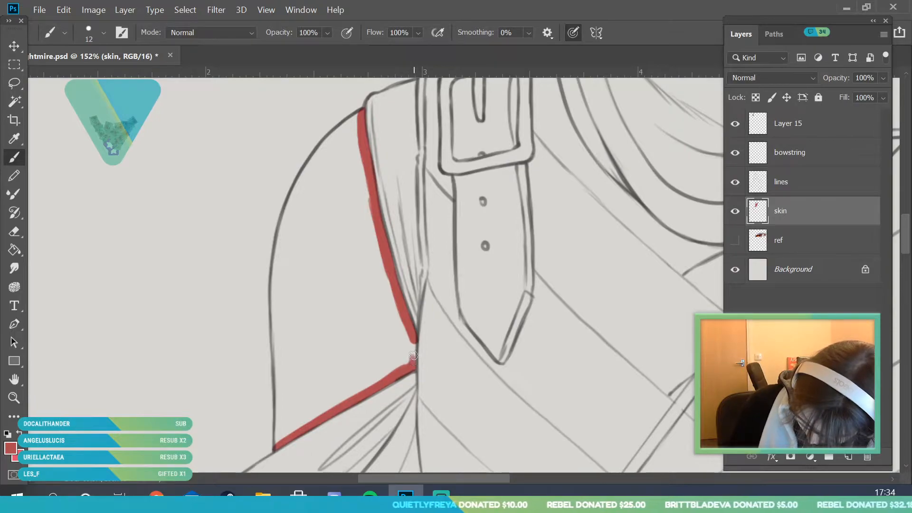
- Paint the shoulder's outer edge from the sleeve corner up along the curve with a 26 px brush
click(103, 33)
drag(85, 76, 92, 76)
click(316, 243)
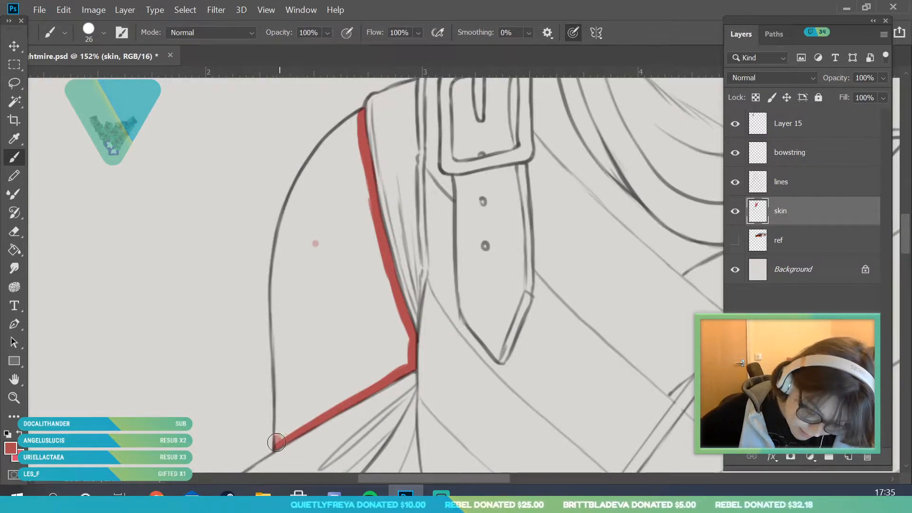
mouse_move(284, 413)
mouse_down()
mouse_move(276, 283)
mouse_move(287, 209)
mouse_move(316, 159)
mouse_up()
click(15, 232)
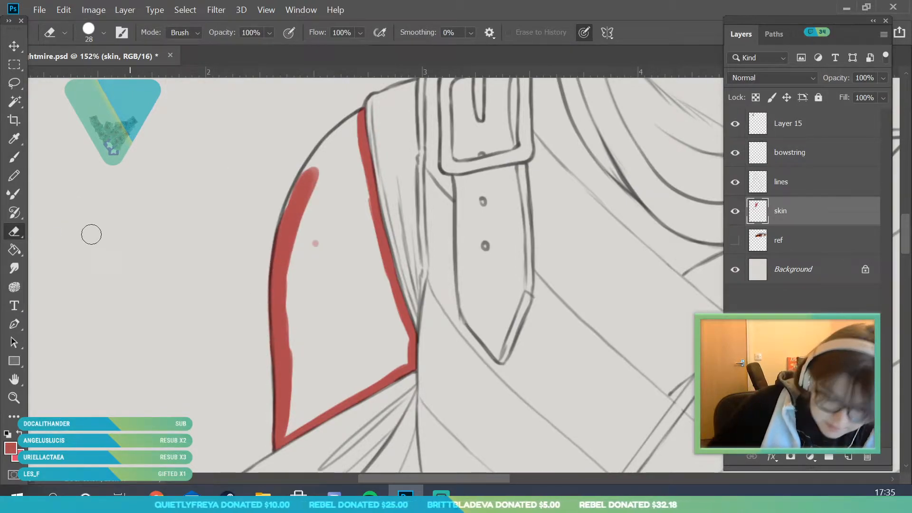
key(b)
mouse_move(301, 228)
mouse_down()
mouse_move(290, 252)
mouse_move(298, 197)
mouse_move(295, 214)
mouse_move(334, 143)
mouse_up()
- Complete the shoulder outline at its upper tip, where the curve meets the armhole, with a 15 px brush
click(103, 32)
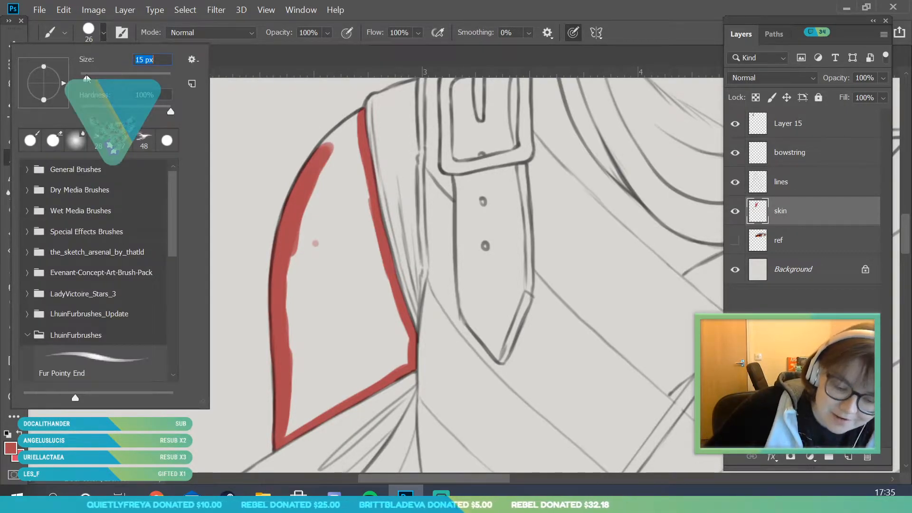
click(327, 159)
drag(320, 151, 362, 115)
drag(306, 181, 307, 181)
- Fill the shoulder's interior with a 47 px brush and the remaining gap above the sleeve with an 18 px brush
click(103, 37)
click(101, 76)
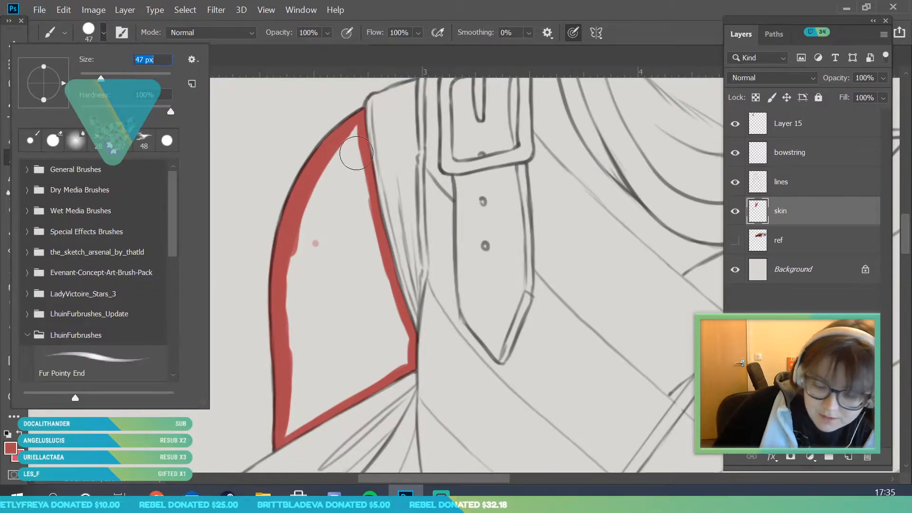
click(352, 133)
mouse_move(353, 134)
mouse_down()
mouse_move(332, 216)
mouse_move(349, 246)
mouse_move(359, 237)
mouse_move(352, 172)
mouse_move(351, 209)
mouse_move(324, 241)
mouse_move(317, 218)
mouse_move(301, 249)
mouse_move(367, 331)
mouse_move(364, 232)
mouse_move(389, 325)
mouse_move(378, 326)
mouse_move(399, 335)
mouse_move(395, 355)
mouse_move(317, 381)
mouse_move(307, 357)
mouse_move(308, 380)
mouse_up()
click(104, 32)
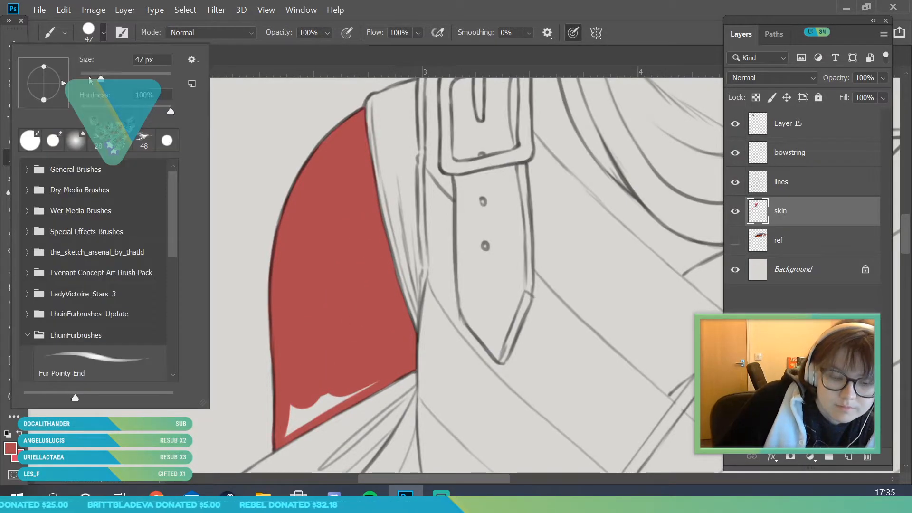
click(315, 328)
mouse_move(292, 417)
mouse_down()
mouse_move(345, 374)
mouse_move(351, 393)
mouse_up()
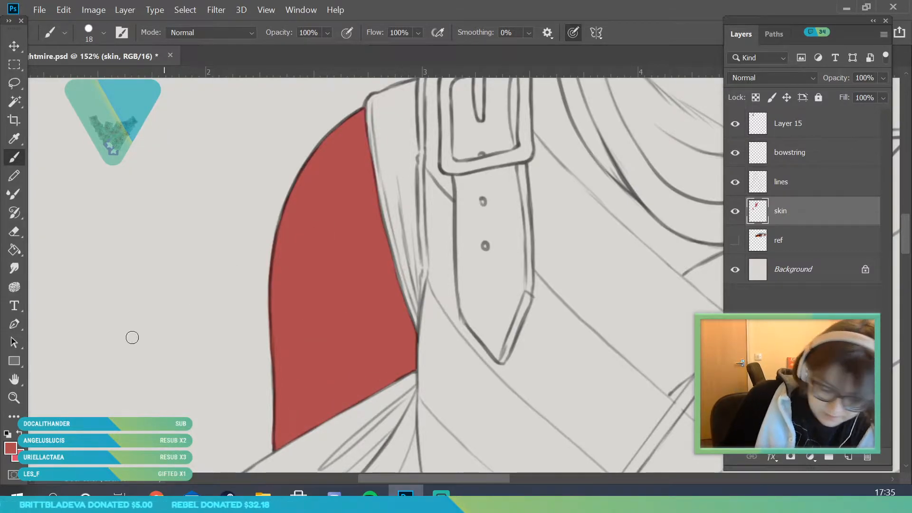
- Outline the other bare shoulder, below the violin, along the armhole, outer curve and upper sleeve edge with the 18 px brush
key(z)
drag(185, 269, 105, 280)
drag(245, 355, 259, 380)
drag(346, 268, 418, 273)
drag(241, 268, 230, 287)
drag(86, 285, 113, 348)
drag(432, 218, 377, 237)
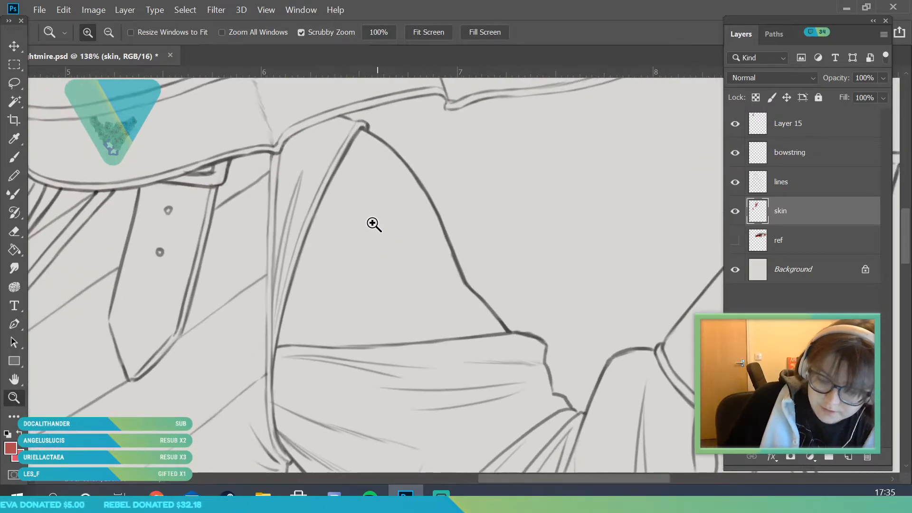
drag(118, 258, 74, 197)
click(14, 158)
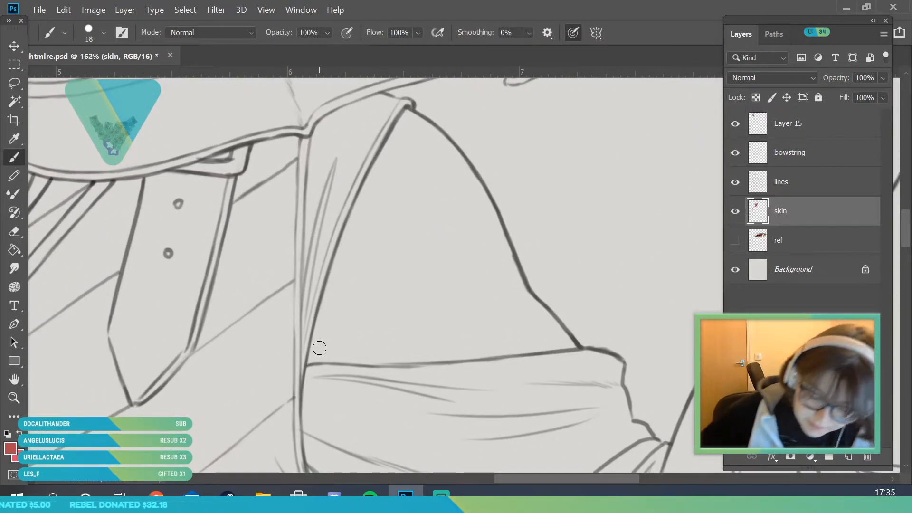
mouse_move(324, 321)
mouse_down()
mouse_move(315, 354)
mouse_move(331, 298)
mouse_move(325, 325)
mouse_up()
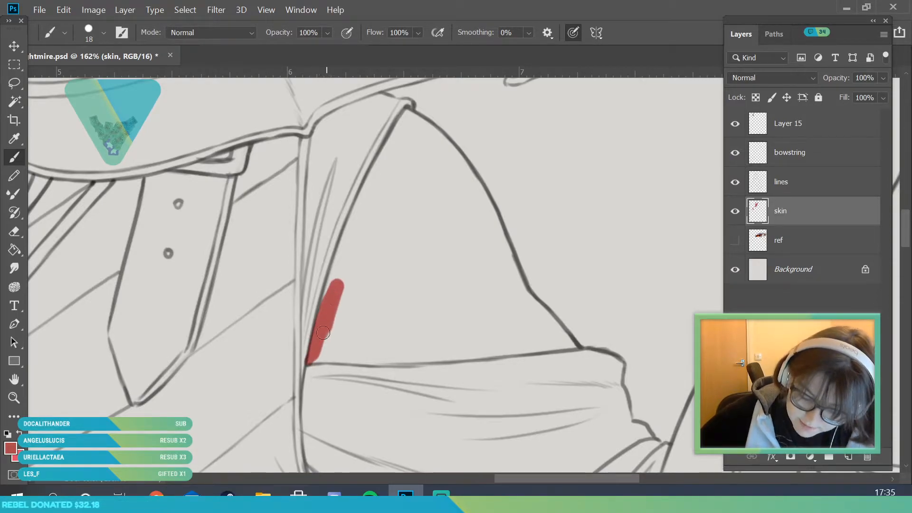
mouse_move(337, 267)
mouse_down()
mouse_move(409, 114)
mouse_move(406, 122)
mouse_up()
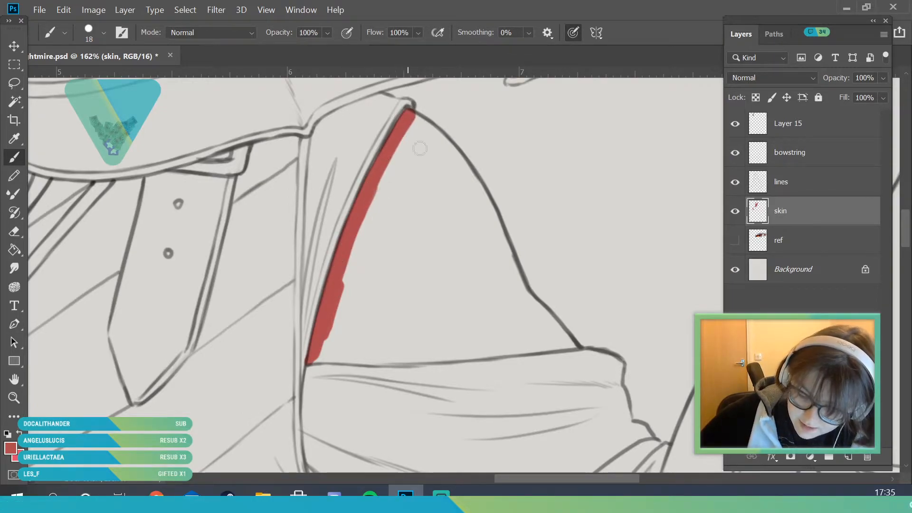
mouse_move(428, 133)
mouse_down()
mouse_move(472, 183)
mouse_move(528, 302)
mouse_move(523, 291)
mouse_move(563, 336)
mouse_up()
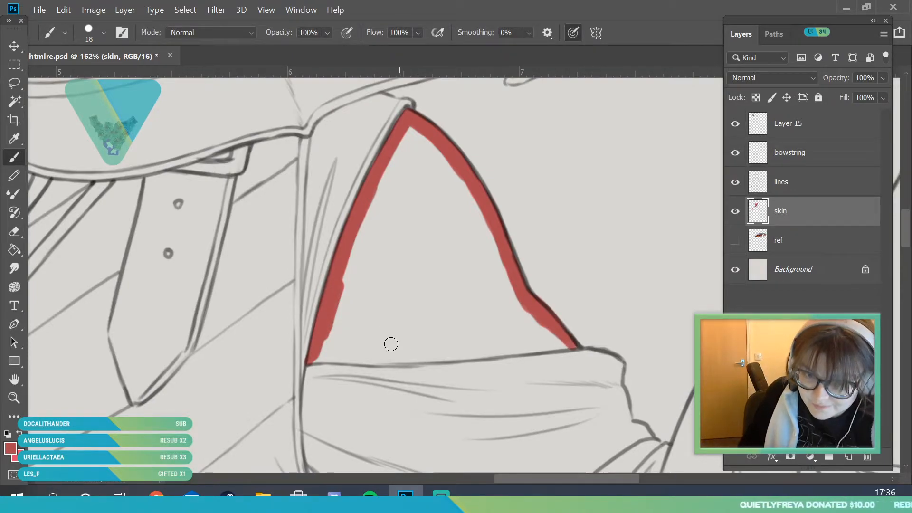
mouse_move(317, 362)
mouse_down()
mouse_move(501, 355)
mouse_move(580, 340)
mouse_up()
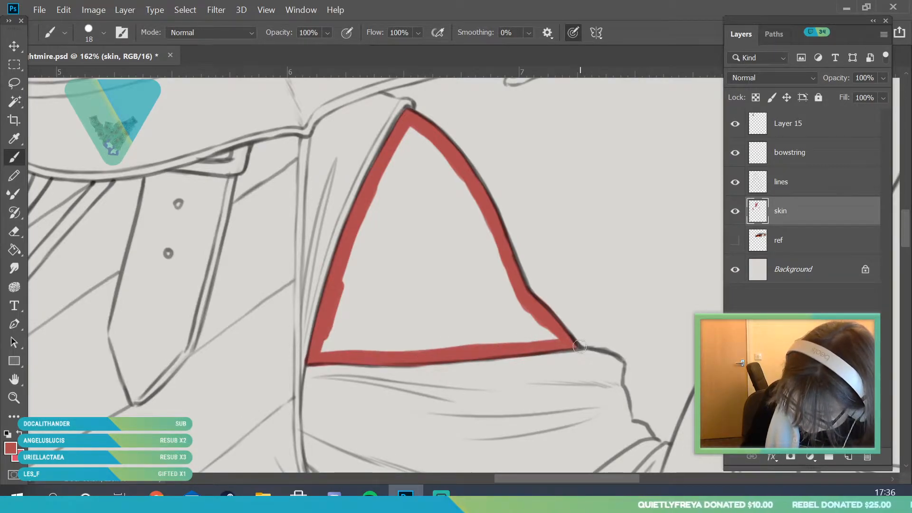
- Clean up below the shoulder's sleeve edge with a 28 px eraser, and fill its upper interior with 26 px and 66 px brushes
key(e)
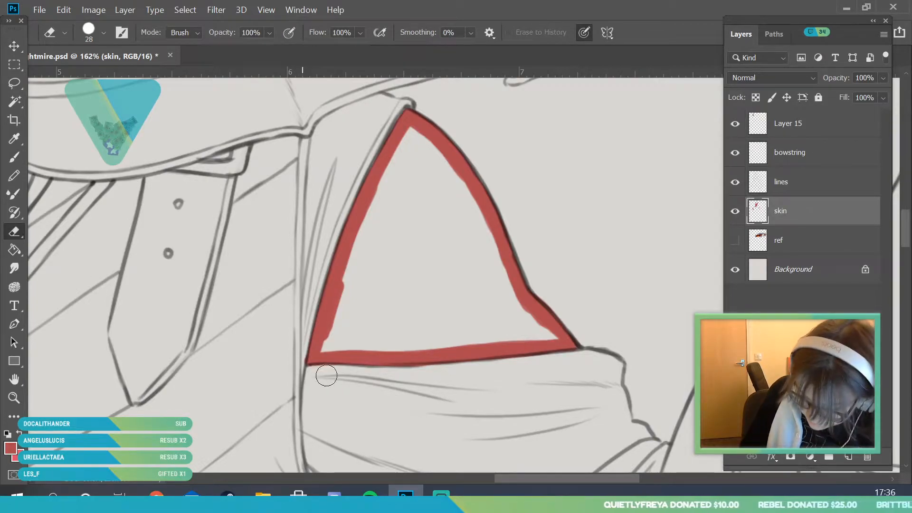
drag(391, 372, 448, 369)
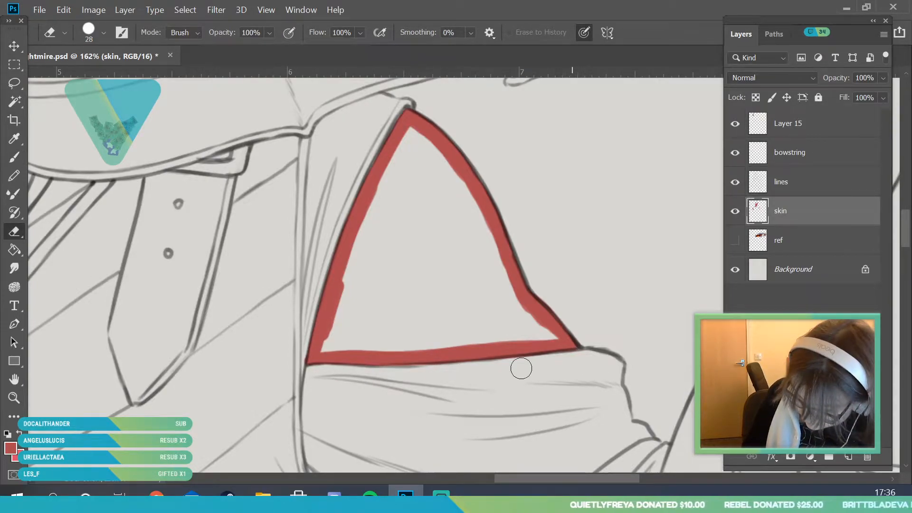
click(18, 155)
click(103, 33)
drag(87, 79, 89, 78)
mouse_move(412, 138)
mouse_down()
mouse_move(408, 132)
mouse_move(382, 195)
mouse_up()
click(103, 34)
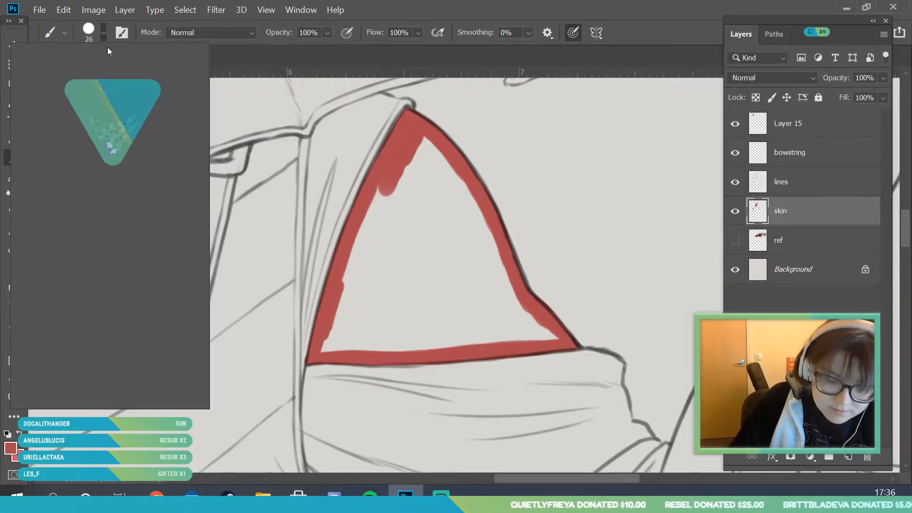
click(110, 74)
click(433, 229)
click(433, 230)
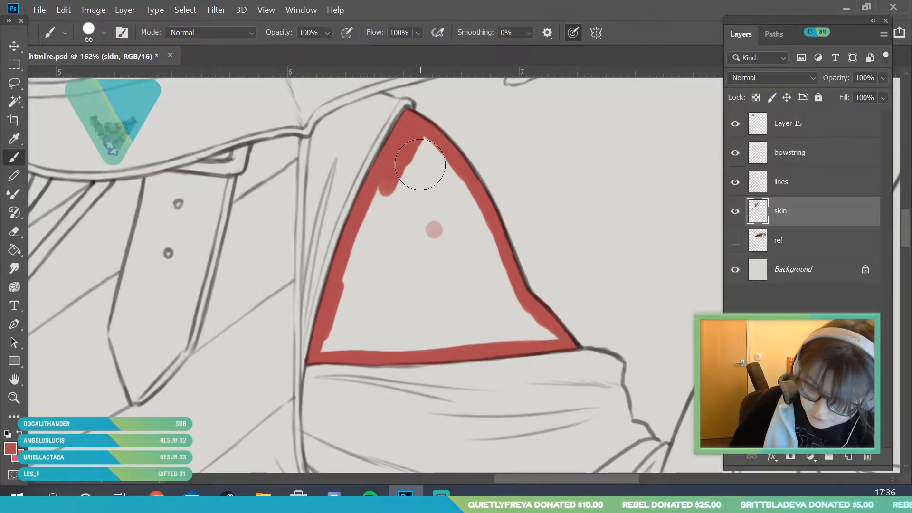
mouse_move(419, 150)
mouse_down()
mouse_move(446, 225)
mouse_move(401, 186)
mouse_move(375, 234)
mouse_move(383, 293)
mouse_move(419, 316)
mouse_move(480, 274)
mouse_move(473, 245)
mouse_move(474, 298)
mouse_move(429, 277)
mouse_up()
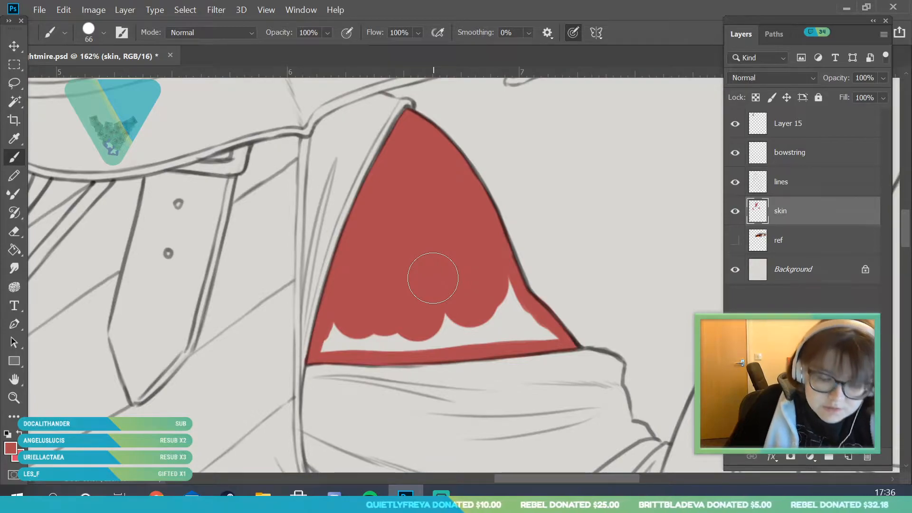
- Fill the remaining gaps along the shoulder's lower edge above the sleeve with 53 px and 21 px brushes
click(104, 33)
click(100, 76)
click(342, 328)
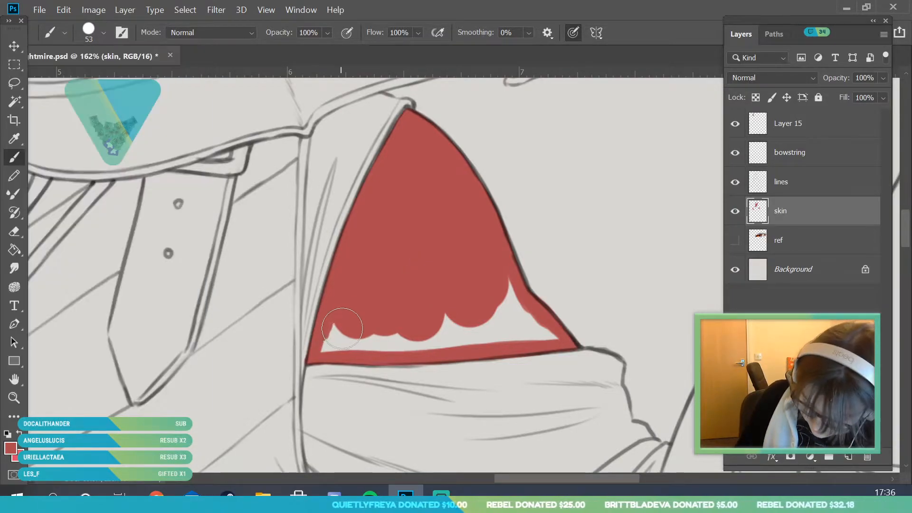
drag(342, 327, 376, 302)
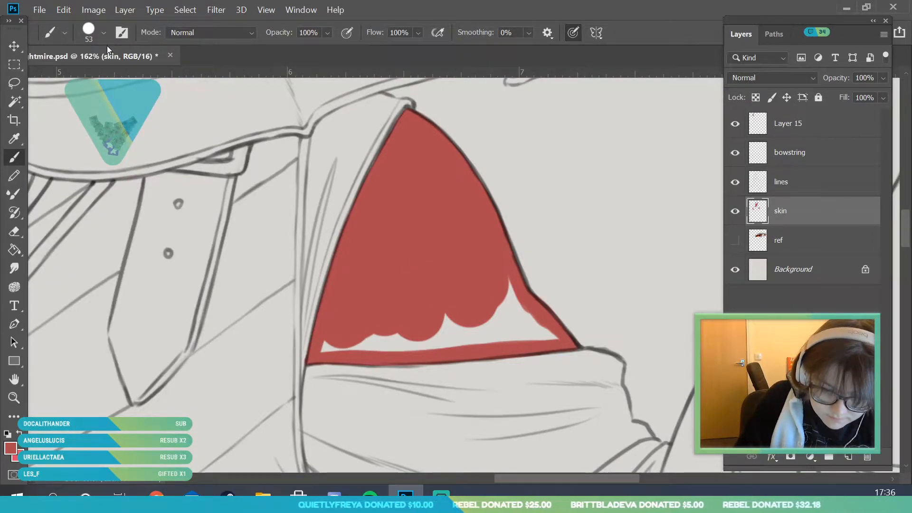
click(103, 33)
click(92, 73)
click(329, 347)
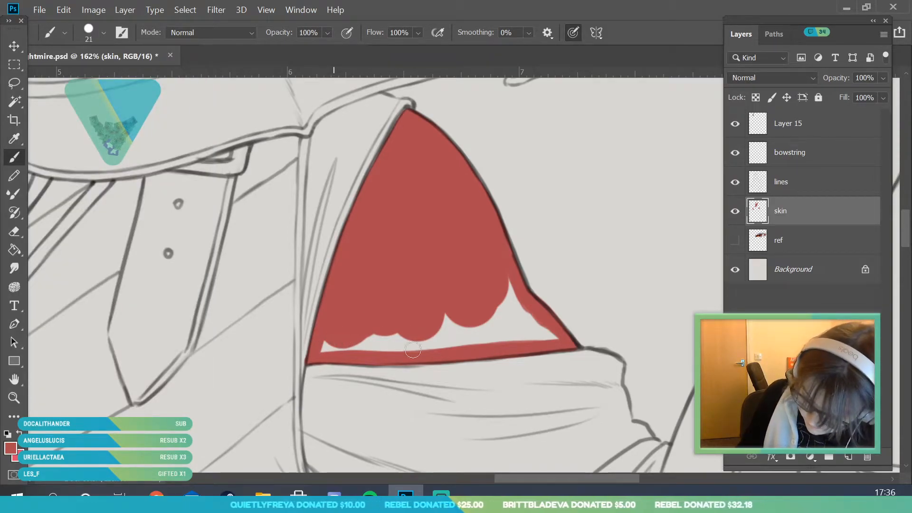
drag(406, 350, 514, 336)
mouse_move(466, 306)
mouse_down()
mouse_move(541, 318)
mouse_move(544, 329)
mouse_move(519, 342)
mouse_move(557, 338)
mouse_up()
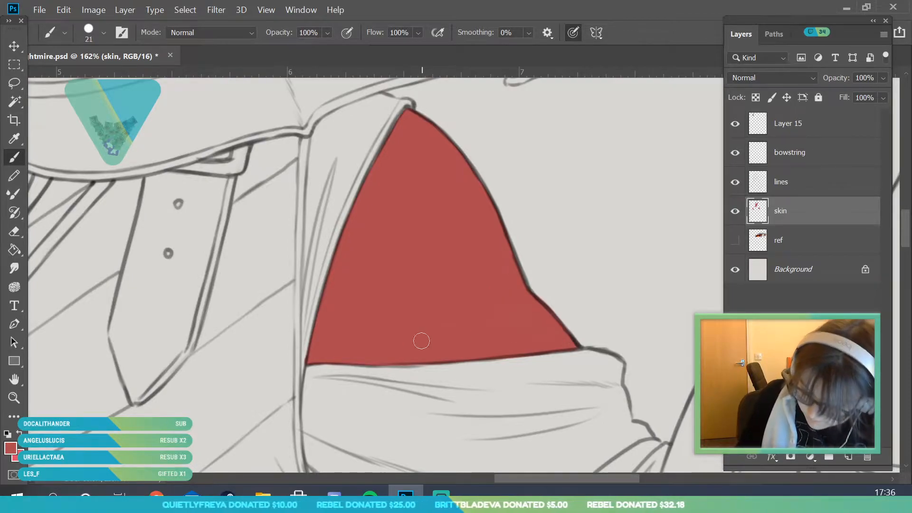
- Paint the outer edge of the bow hand from the little finger's joint over the knuckles with the 21 px brush
key(z)
mouse_move(276, 238)
mouse_down()
mouse_move(193, 340)
mouse_move(169, 340)
mouse_up()
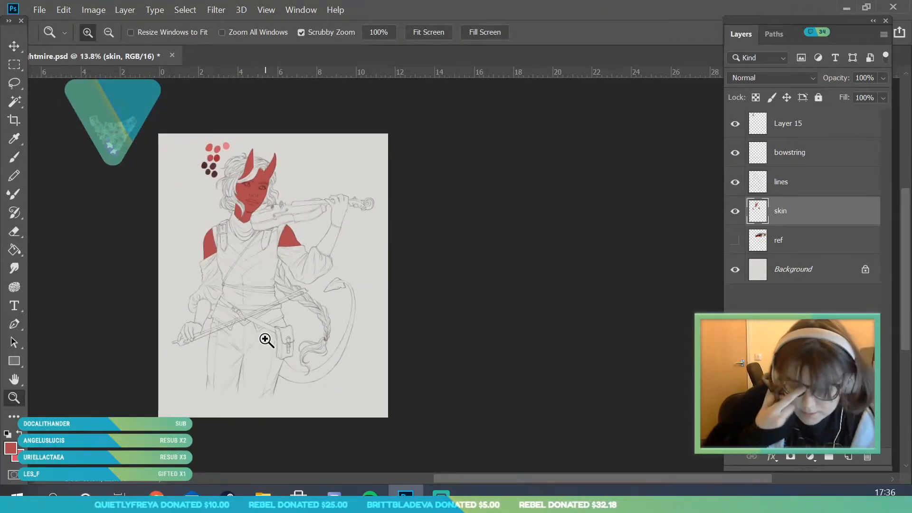
drag(237, 253, 257, 318)
drag(248, 372, 135, 405)
click(14, 157)
mouse_move(298, 270)
mouse_down()
mouse_move(295, 280)
mouse_move(340, 174)
mouse_move(375, 138)
mouse_move(435, 134)
mouse_up()
key(e)
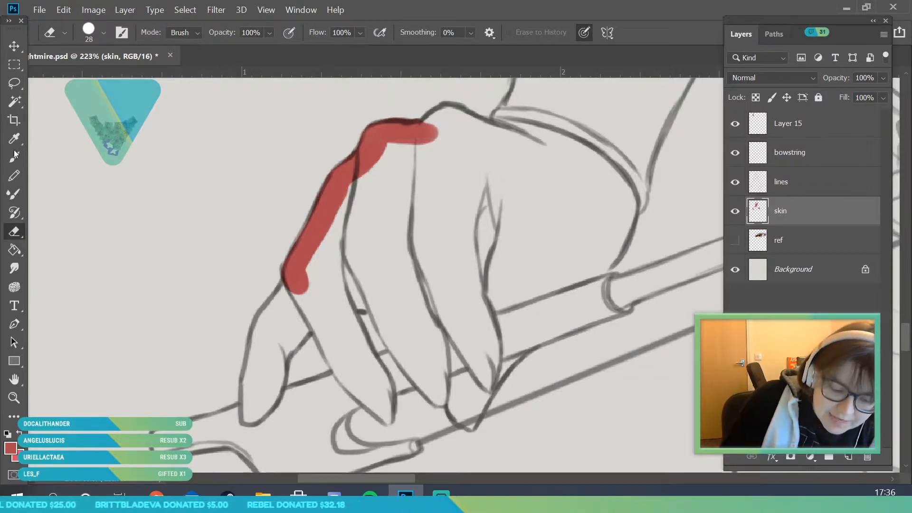
key(b)
drag(448, 128, 382, 144)
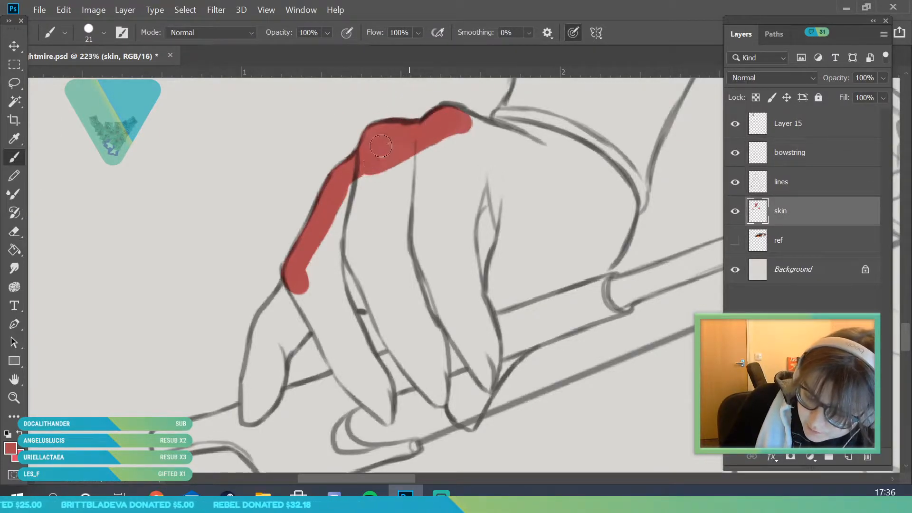
- Outline the back of the bow hand from the knuckles along the cuff and back along the bow
key(e)
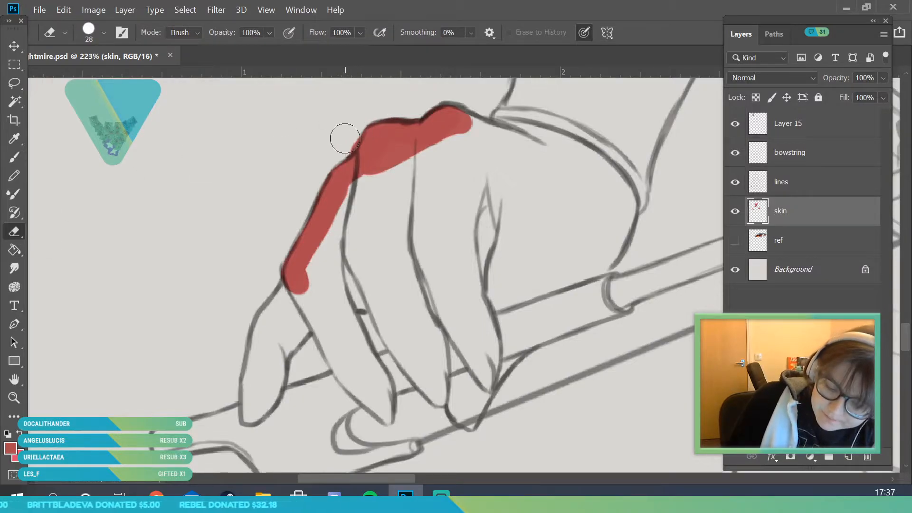
key(b)
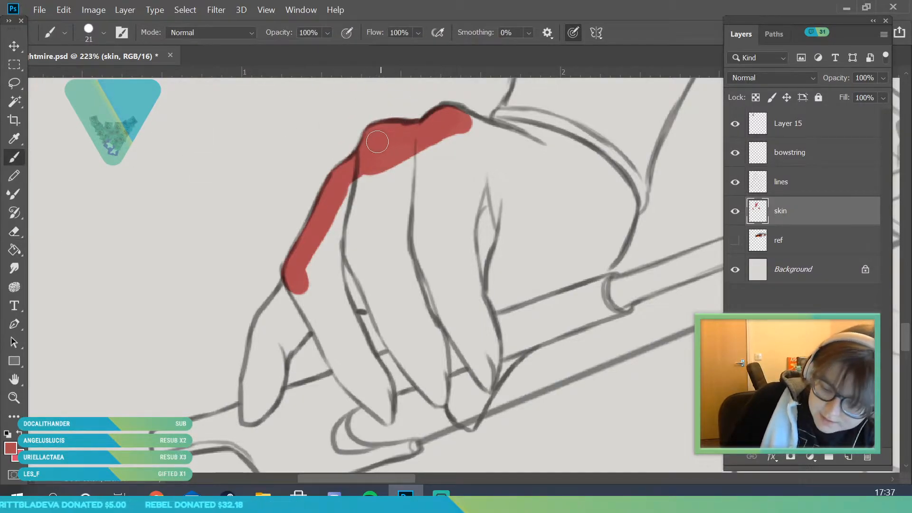
mouse_move(377, 163)
mouse_down()
mouse_move(474, 125)
mouse_move(597, 167)
mouse_move(579, 156)
mouse_move(631, 210)
mouse_up()
mouse_move(484, 285)
mouse_down()
mouse_move(479, 309)
mouse_move(608, 259)
mouse_move(623, 210)
mouse_move(609, 252)
mouse_up()
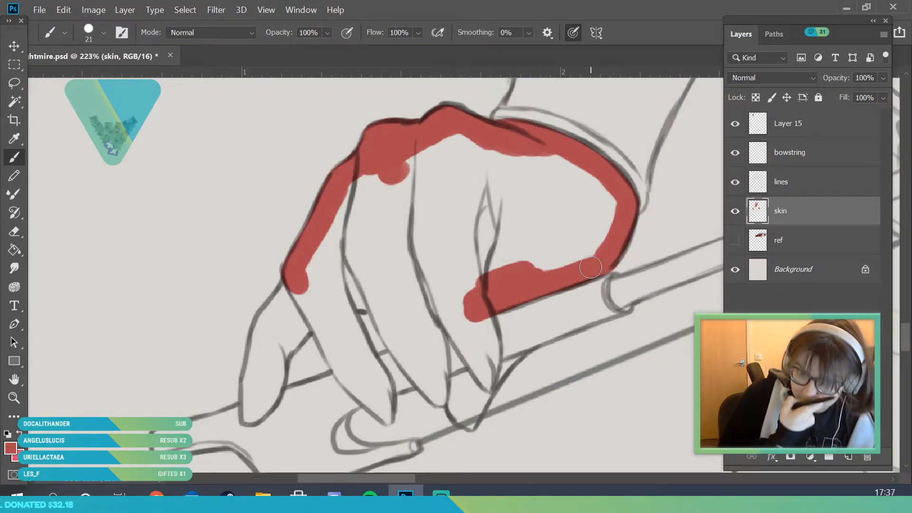
- Fill the bow hand's fingers, its back and the fingertip showing beneath the bow with the 21 px brush
mouse_move(247, 417)
mouse_down()
mouse_move(260, 334)
mouse_move(314, 259)
mouse_move(268, 389)
mouse_move(297, 297)
mouse_move(311, 327)
mouse_move(278, 349)
mouse_move(315, 290)
mouse_move(339, 366)
mouse_move(386, 417)
mouse_move(373, 366)
mouse_move(320, 265)
mouse_move(339, 292)
mouse_move(356, 271)
mouse_move(369, 299)
mouse_move(372, 204)
mouse_move(361, 175)
mouse_move(383, 323)
mouse_move(439, 396)
mouse_move(410, 299)
mouse_move(423, 321)
mouse_move(399, 161)
mouse_move(379, 256)
mouse_move(426, 343)
mouse_up()
mouse_move(448, 307)
mouse_down()
mouse_move(490, 377)
mouse_move(494, 357)
mouse_move(474, 292)
mouse_move(458, 303)
mouse_move(411, 227)
mouse_up()
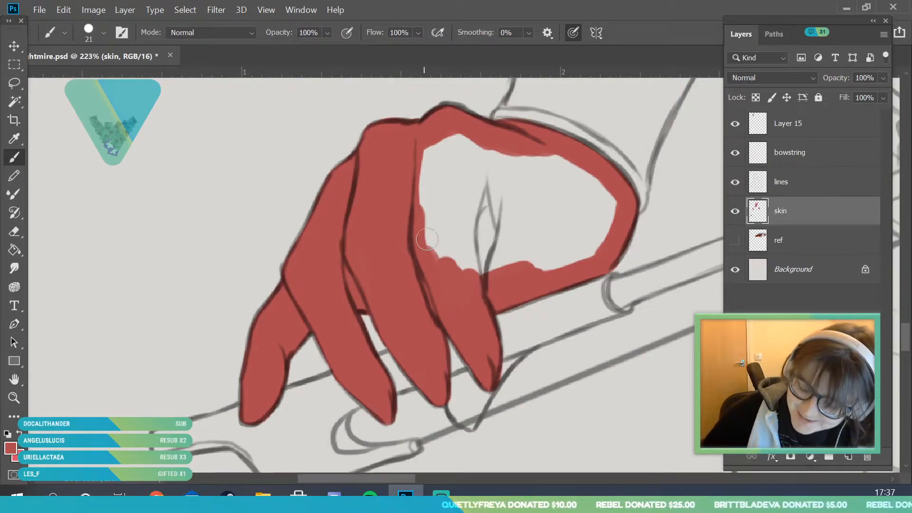
mouse_move(477, 266)
mouse_down()
mouse_move(508, 236)
mouse_move(513, 201)
mouse_up()
mouse_move(468, 226)
mouse_down()
mouse_move(442, 183)
mouse_move(449, 152)
mouse_move(589, 210)
mouse_move(600, 249)
mouse_move(546, 251)
mouse_move(527, 235)
mouse_up()
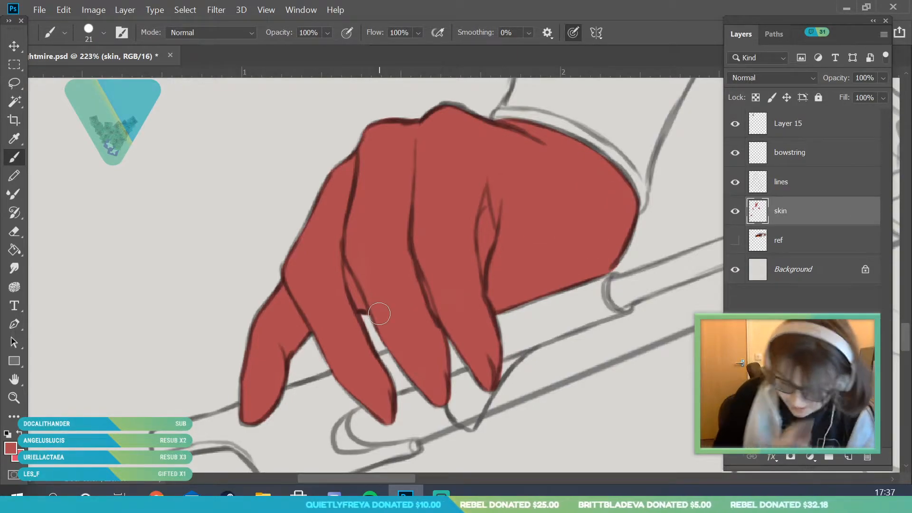
drag(473, 421, 458, 394)
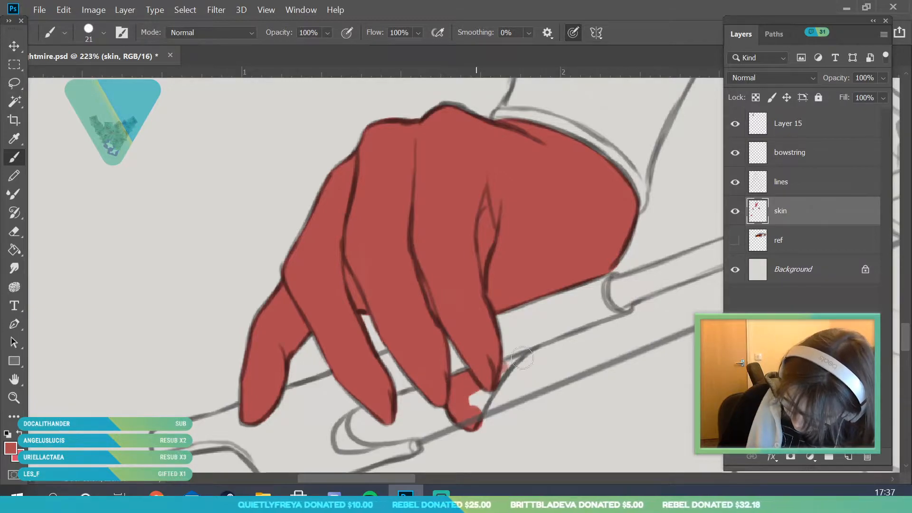
drag(508, 366, 481, 390)
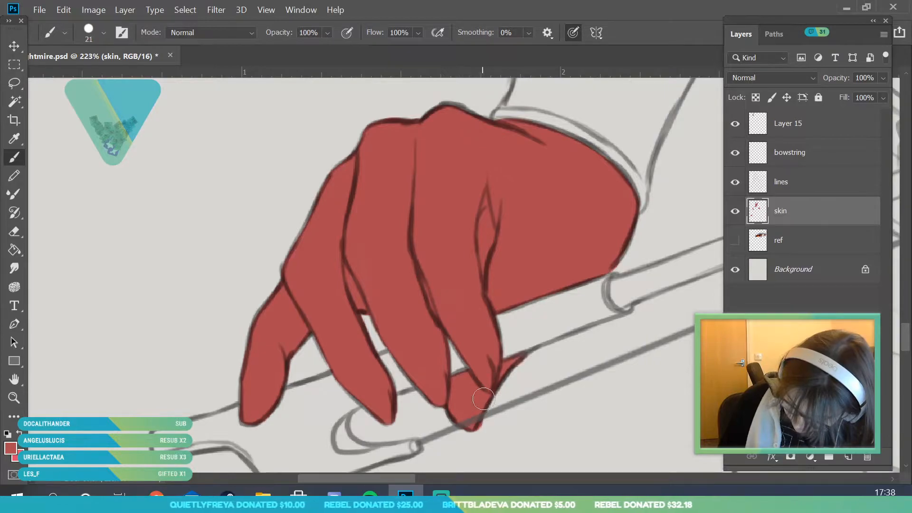
- Paint the thumb and index finger of the hand holding the violin's neck with the 21 px brush
click(14, 398)
drag(210, 323, 57, 389)
mouse_move(442, 127)
mouse_down()
mouse_move(469, 207)
mouse_move(450, 192)
mouse_move(336, 204)
mouse_move(443, 244)
mouse_move(338, 235)
mouse_up()
key(b)
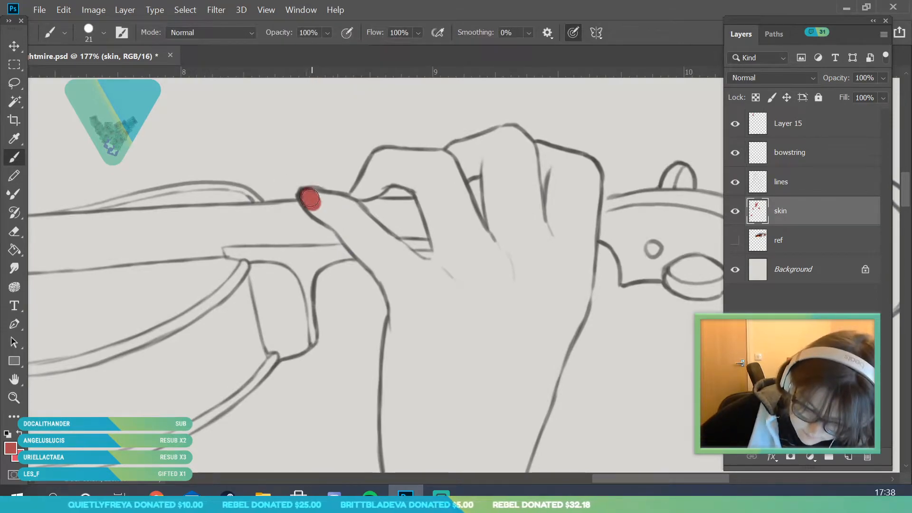
mouse_move(314, 206)
mouse_down()
mouse_move(350, 208)
mouse_move(326, 200)
mouse_move(369, 260)
mouse_move(353, 212)
mouse_move(425, 273)
mouse_move(441, 269)
mouse_move(432, 267)
mouse_move(442, 252)
mouse_move(432, 214)
mouse_move(444, 238)
mouse_move(460, 244)
mouse_move(446, 169)
mouse_move(497, 258)
mouse_up()
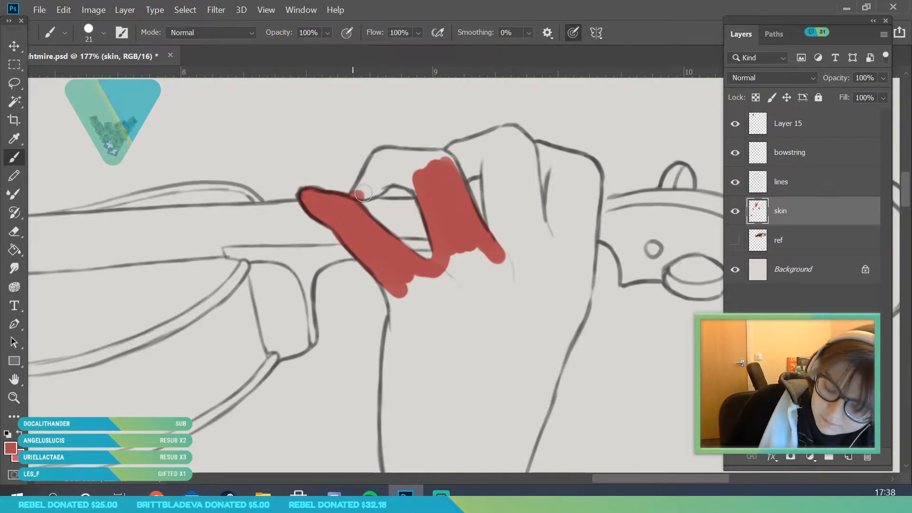
mouse_move(363, 196)
mouse_down()
mouse_move(379, 160)
mouse_move(445, 158)
mouse_up()
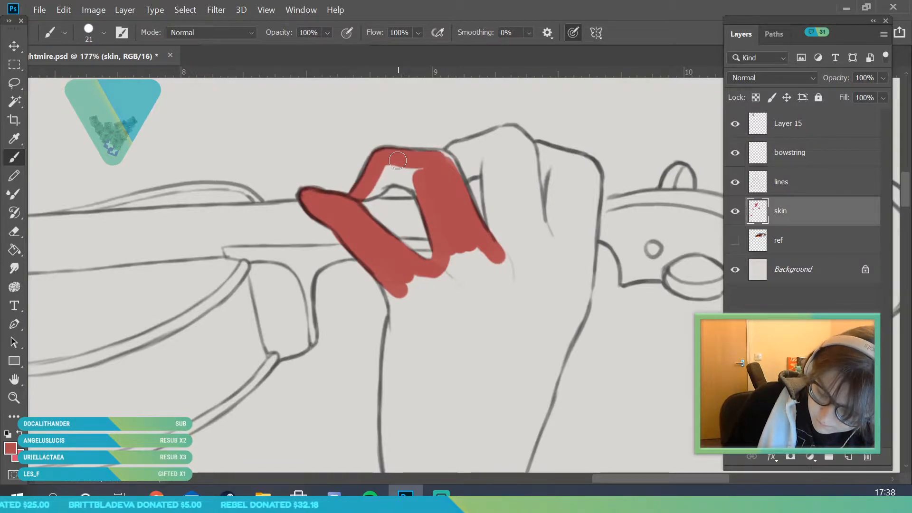
mouse_move(367, 194)
mouse_down()
mouse_move(390, 180)
mouse_move(421, 191)
mouse_up()
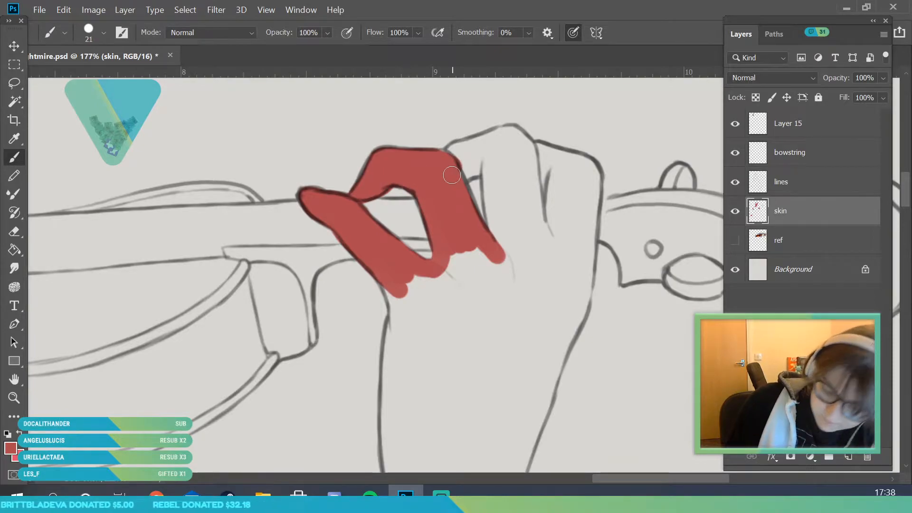
- Paint the violin hand's remaining fingers and its outer edge down towards the wrist with the 21 px brush
click(13, 232)
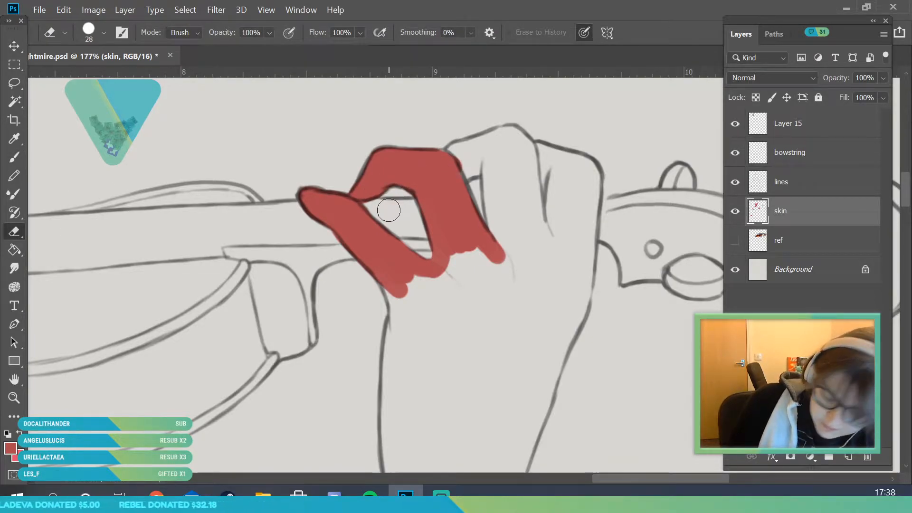
key(b)
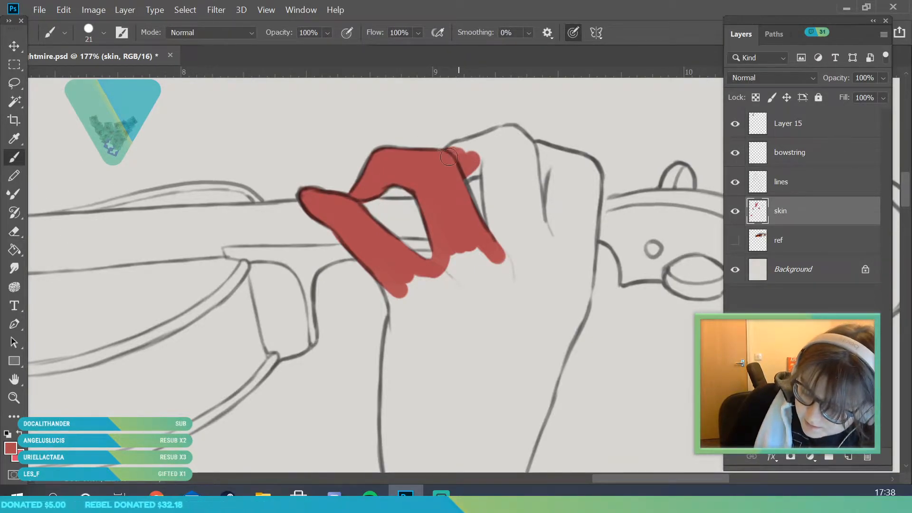
mouse_move(466, 147)
mouse_down()
mouse_move(505, 136)
mouse_move(488, 165)
mouse_move(495, 235)
mouse_move(502, 176)
mouse_up()
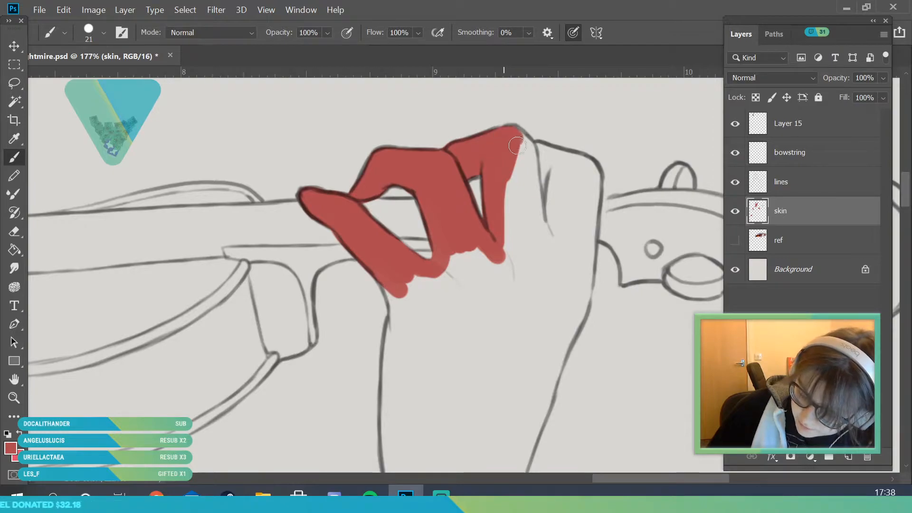
mouse_move(524, 141)
mouse_down()
mouse_move(536, 218)
mouse_move(521, 149)
mouse_move(542, 209)
mouse_move(549, 161)
mouse_move(537, 150)
mouse_move(579, 167)
mouse_up()
mouse_move(553, 214)
mouse_down()
mouse_move(578, 177)
mouse_move(592, 184)
mouse_move(589, 211)
mouse_move(593, 177)
mouse_move(583, 254)
mouse_move(594, 198)
mouse_up()
mouse_move(580, 265)
mouse_down()
mouse_move(585, 294)
mouse_move(554, 364)
mouse_up()
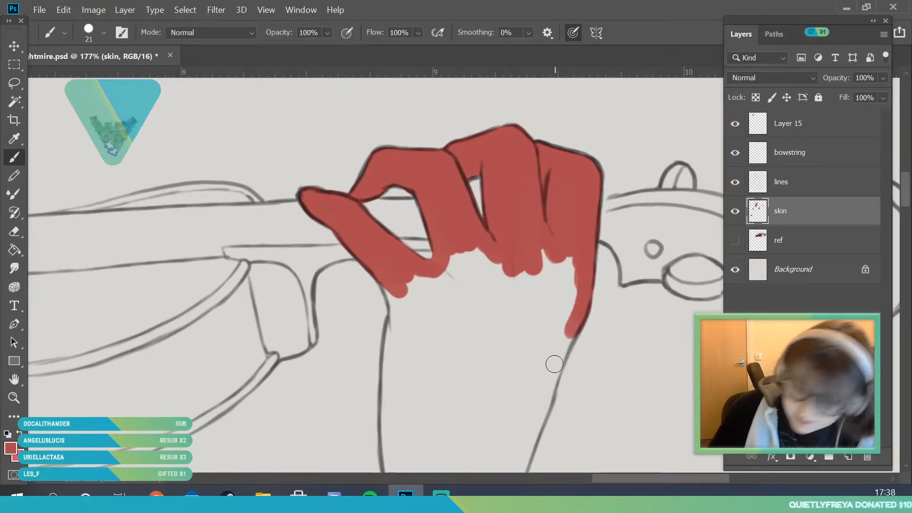
- Fill the back of the violin hand and the wrist down towards the cuff with a 37 px brush
click(13, 404)
drag(359, 229, 316, 233)
drag(340, 352, 364, 353)
drag(217, 344, 239, 349)
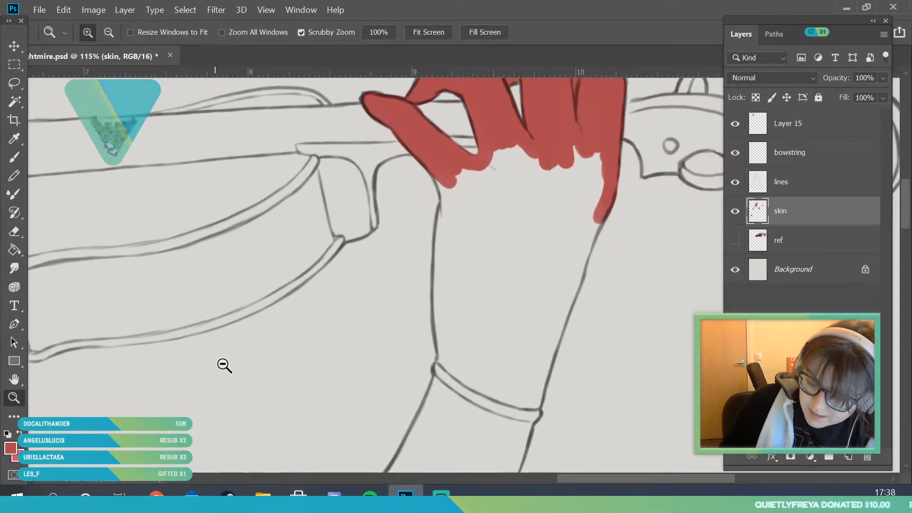
key(b)
right_click(90, 60)
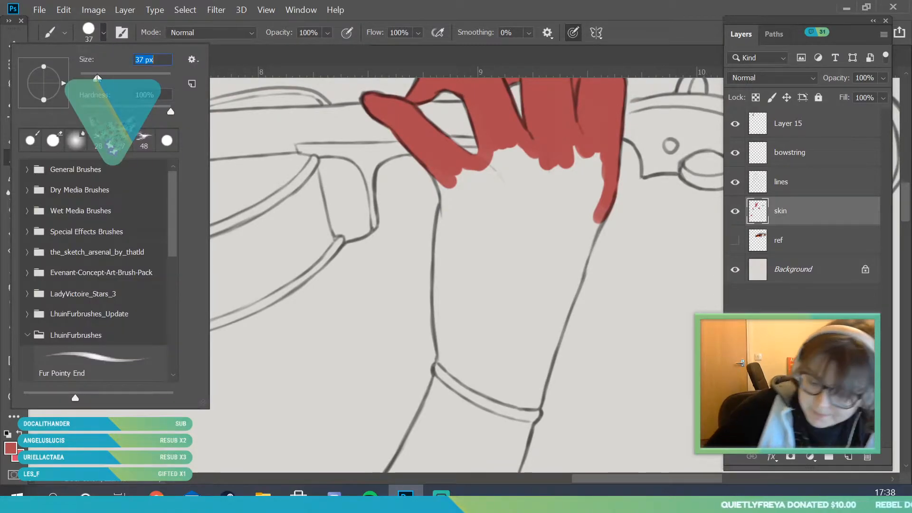
click(433, 159)
mouse_move(439, 178)
mouse_down()
mouse_move(458, 204)
mouse_move(495, 152)
mouse_move(467, 173)
mouse_move(422, 140)
mouse_move(503, 191)
mouse_move(504, 164)
mouse_move(510, 201)
mouse_move(523, 208)
mouse_move(567, 154)
mouse_move(600, 151)
mouse_move(567, 206)
mouse_up()
mouse_move(456, 350)
mouse_down()
mouse_move(446, 274)
mouse_move(450, 322)
mouse_move(460, 190)
mouse_move(478, 335)
mouse_move(514, 365)
mouse_move(536, 331)
mouse_move(527, 386)
mouse_move(545, 340)
mouse_move(532, 390)
mouse_move(575, 253)
mouse_move(569, 279)
mouse_up()
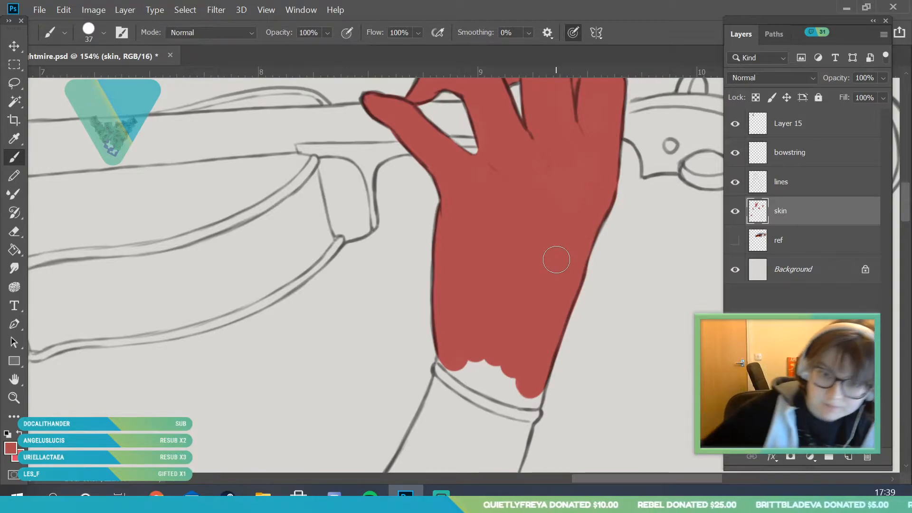
- Fill the remaining gap along the violin hand's cuff line with a 17 px brush
click(104, 33)
click(465, 361)
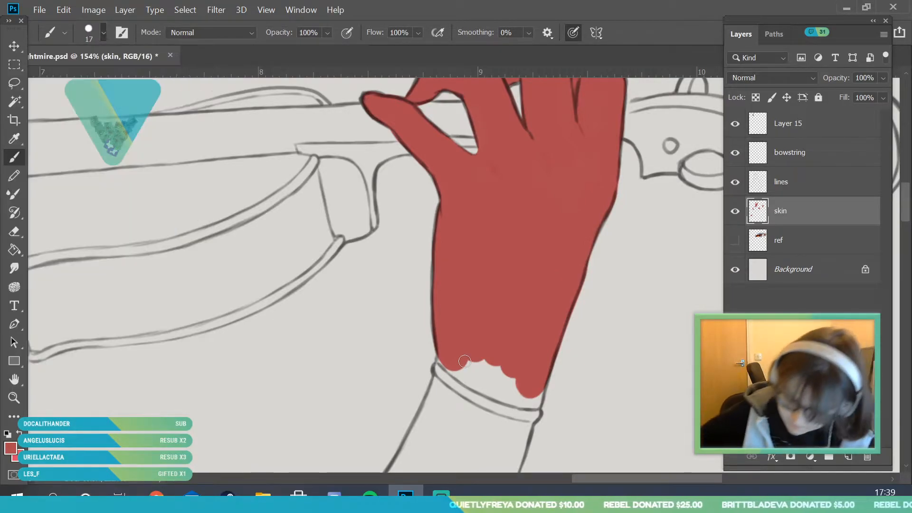
mouse_move(444, 361)
mouse_down()
mouse_move(478, 389)
mouse_move(441, 361)
mouse_move(471, 371)
mouse_move(451, 365)
mouse_move(496, 393)
mouse_move(483, 389)
mouse_move(529, 402)
mouse_move(494, 366)
mouse_up()
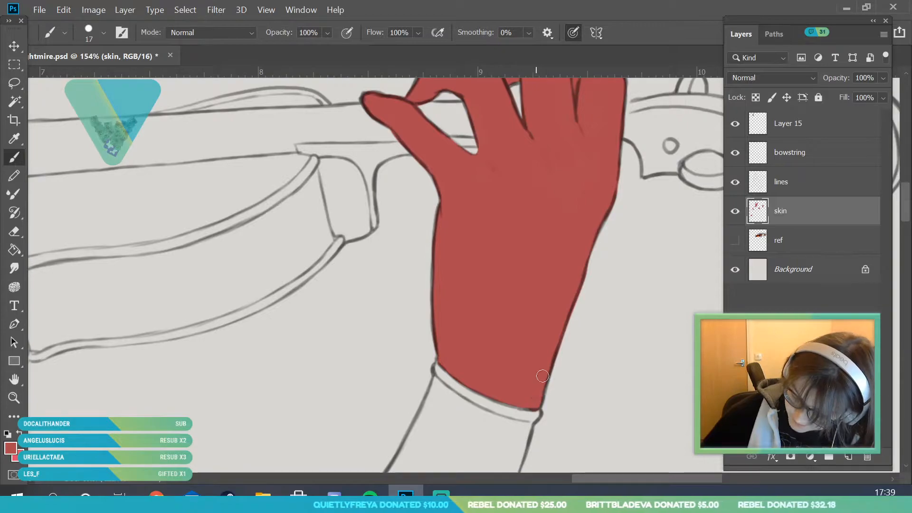
- Review the painted skin across the whole figure and inspect the base of the tail below the hip pouch
click(14, 398)
scroll(275, 316, down, 10)
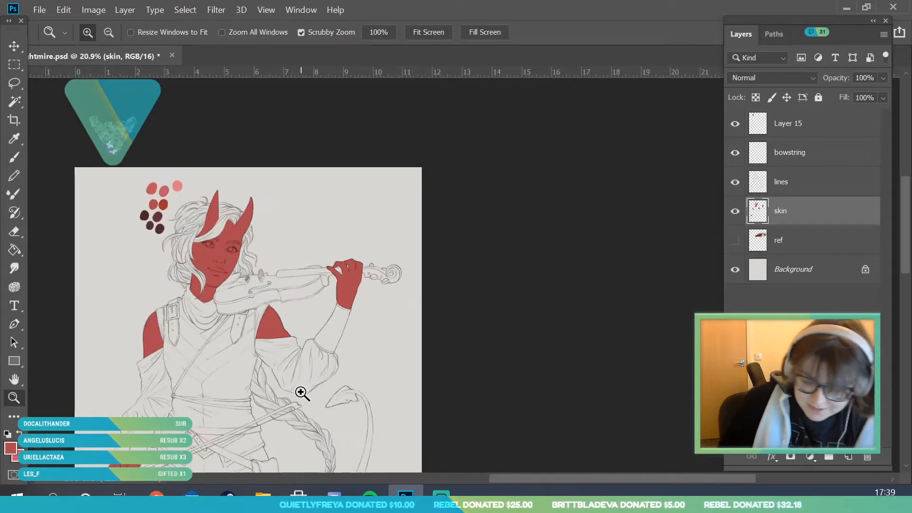
scroll(375, 437, up, 6)
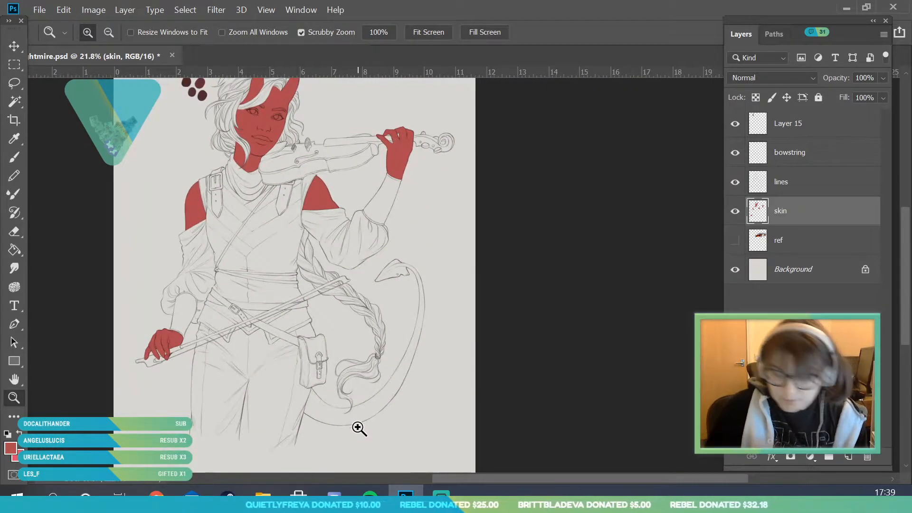
scroll(655, 308, down, 1)
scroll(375, 442, up, 5)
scroll(61, 183, down, 2)
scroll(417, 332, up, 3)
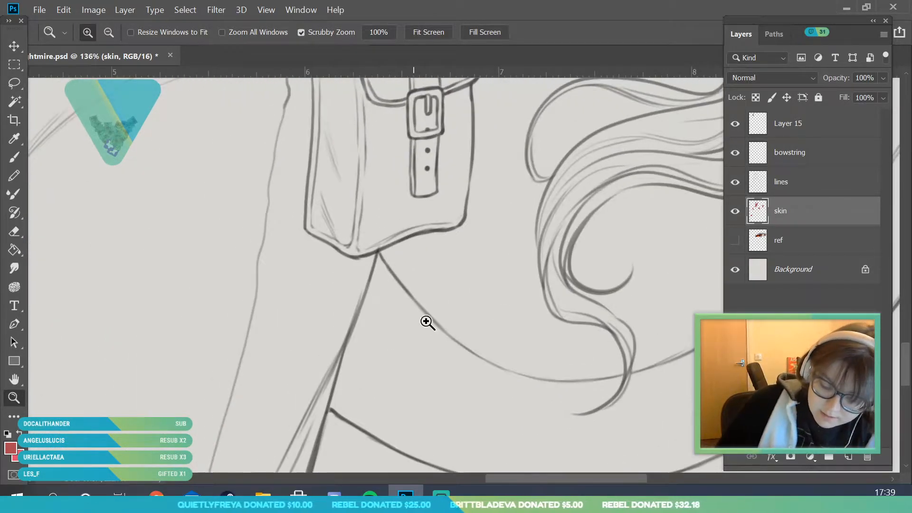
- Outline the base of the tail below the hip pouch in red along its inner, upper and lower lines with the 17 px brush
scroll(527, 415, down, 2)
scroll(597, 386, up, 3)
click(16, 159)
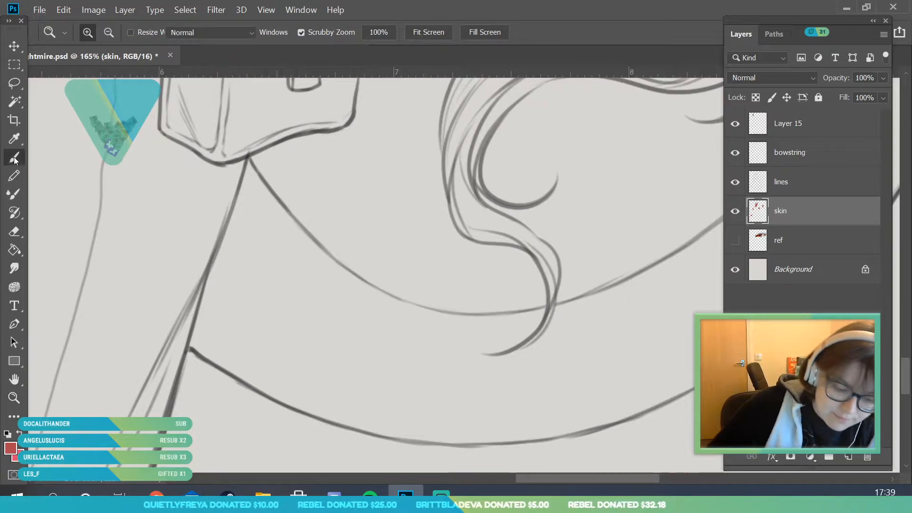
drag(197, 338, 241, 204)
drag(218, 271, 238, 214)
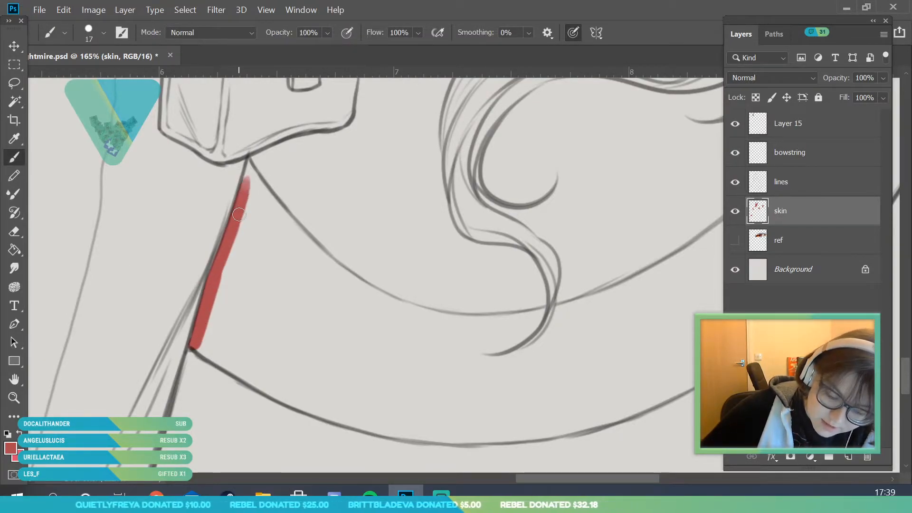
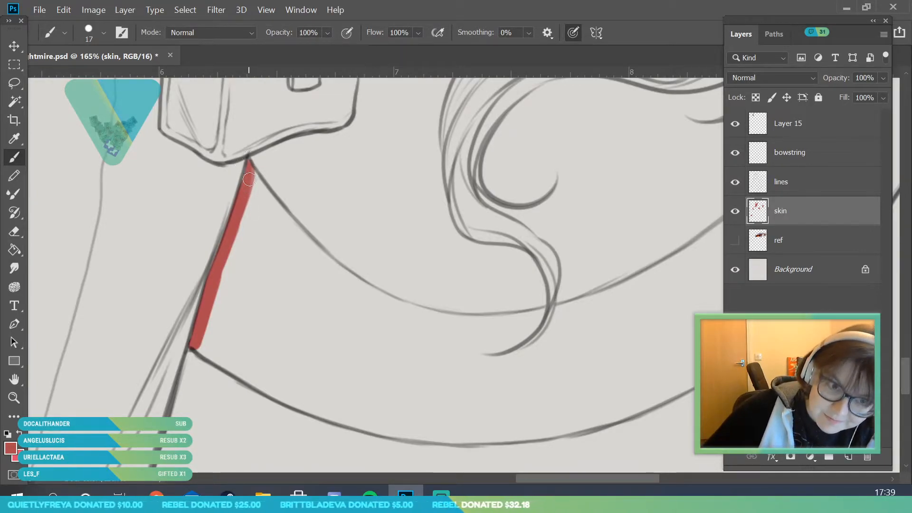
mouse_move(249, 200)
mouse_down()
mouse_move(249, 168)
mouse_move(266, 200)
mouse_move(339, 275)
mouse_move(328, 264)
mouse_move(373, 296)
mouse_move(424, 314)
mouse_up()
mouse_move(204, 347)
mouse_down()
mouse_move(294, 402)
mouse_move(265, 390)
mouse_move(375, 427)
mouse_up()
drag(328, 404, 396, 429)
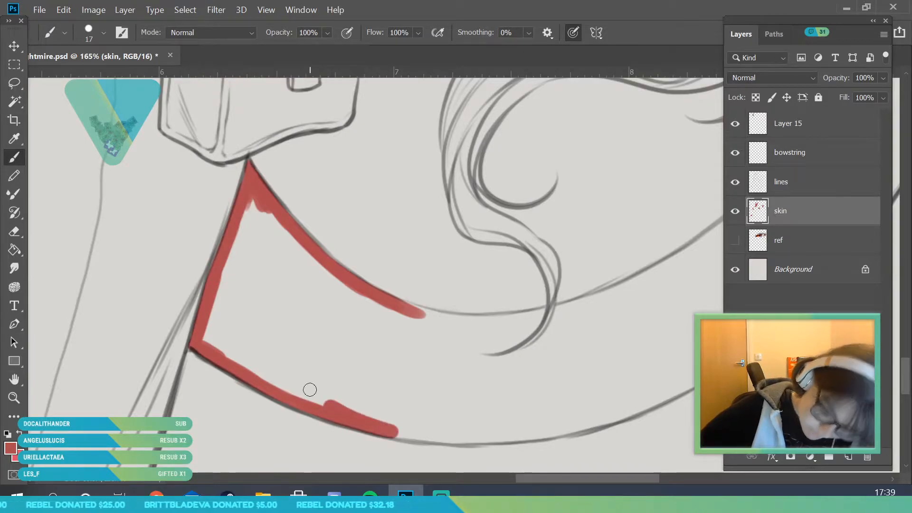
- Fill the tail base between its outlines with a 37 px brush and carry the colour onwards under the braid's loose end
click(103, 33)
click(254, 207)
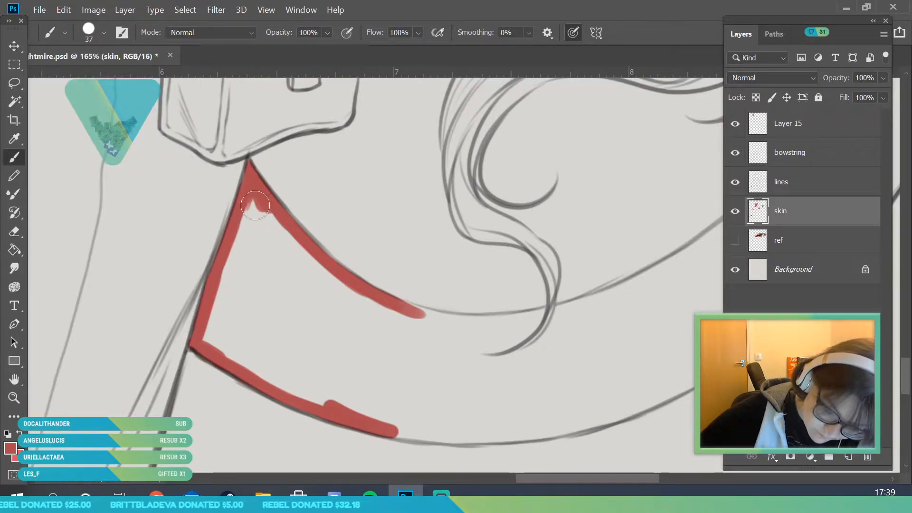
mouse_move(254, 219)
mouse_down()
mouse_move(213, 330)
mouse_move(252, 354)
mouse_move(245, 272)
mouse_move(269, 231)
mouse_move(254, 216)
mouse_move(357, 312)
mouse_move(443, 341)
mouse_move(405, 389)
mouse_move(309, 398)
mouse_move(419, 372)
mouse_up()
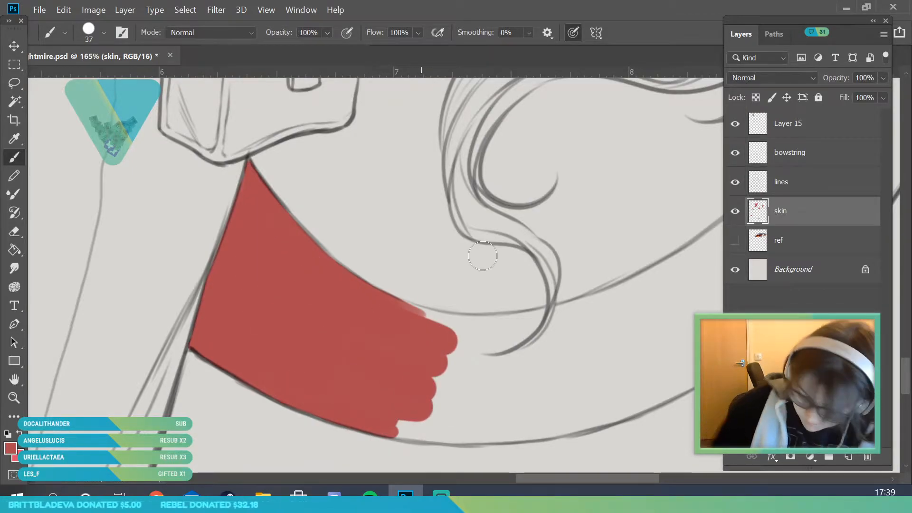
mouse_move(381, 307)
mouse_down()
mouse_move(458, 327)
mouse_move(630, 305)
mouse_move(430, 340)
mouse_move(406, 400)
mouse_move(421, 344)
mouse_up()
mouse_move(411, 380)
mouse_down()
mouse_move(449, 415)
mouse_move(379, 422)
mouse_move(483, 431)
mouse_move(408, 433)
mouse_move(520, 429)
mouse_move(563, 422)
mouse_move(478, 432)
mouse_move(627, 403)
mouse_move(555, 421)
mouse_move(475, 407)
mouse_move(566, 399)
mouse_up()
- Paint the tail's lower curve as it sweeps upward, filling it out to the outer line with the 37 px brush
drag(609, 476, 649, 476)
mouse_move(316, 378)
mouse_down()
mouse_move(454, 291)
mouse_move(355, 325)
mouse_move(278, 316)
mouse_move(322, 311)
mouse_move(449, 264)
mouse_move(377, 290)
mouse_up()
mouse_move(461, 252)
mouse_down()
mouse_move(499, 238)
mouse_move(407, 280)
mouse_move(527, 199)
mouse_move(432, 267)
mouse_move(569, 160)
mouse_move(497, 215)
mouse_move(589, 125)
mouse_move(534, 214)
mouse_move(539, 245)
mouse_move(494, 230)
mouse_up()
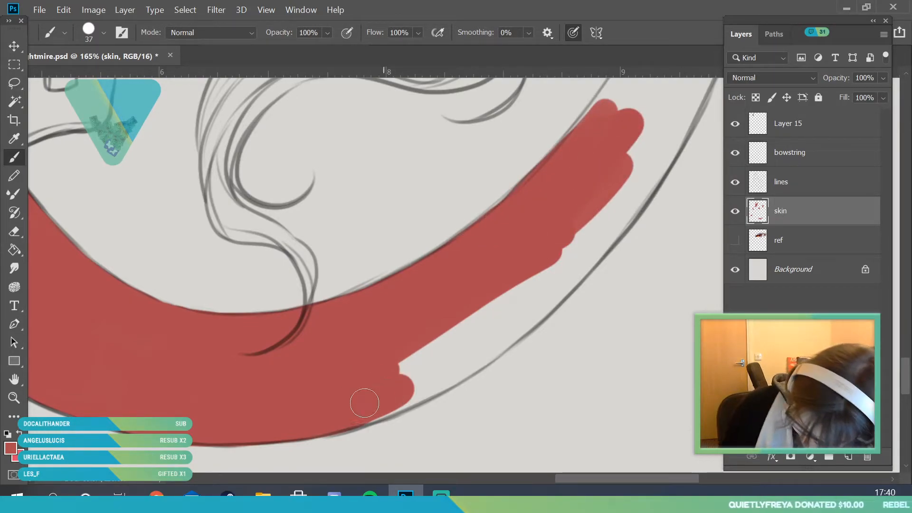
mouse_move(332, 421)
mouse_down()
mouse_move(444, 378)
mouse_move(407, 397)
mouse_move(500, 339)
mouse_move(523, 303)
mouse_move(497, 292)
mouse_move(522, 284)
mouse_up()
mouse_move(481, 348)
mouse_down()
mouse_move(582, 260)
mouse_move(523, 319)
mouse_move(566, 279)
mouse_move(572, 245)
mouse_up()
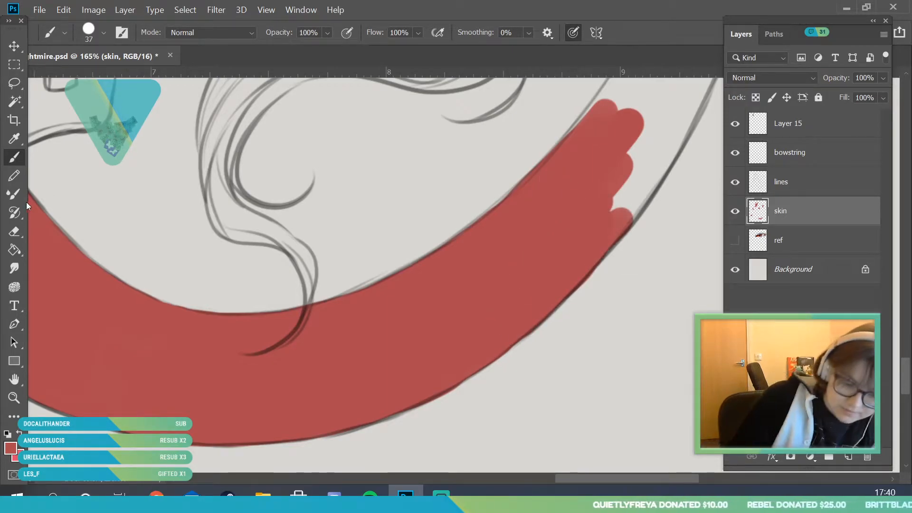
- Extend the red fill up the rising part of the tail beside the braid's loose end with the 37 px brush
key(e)
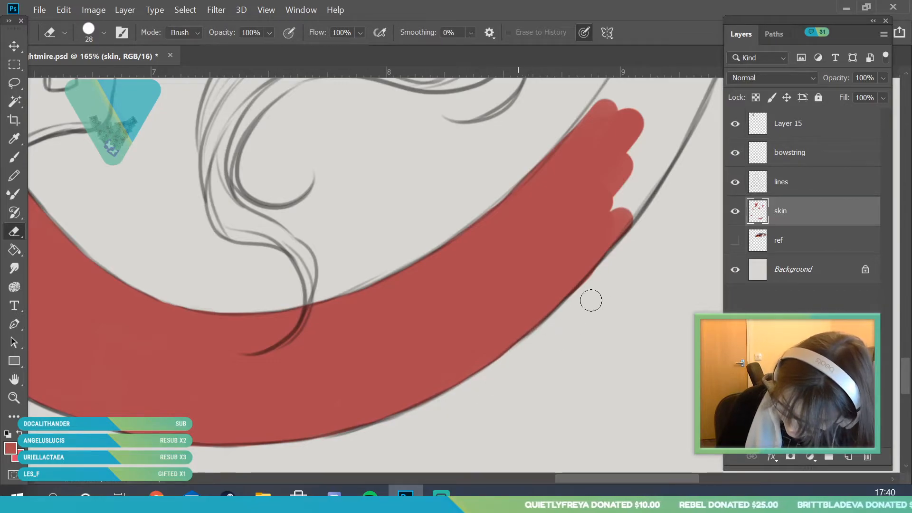
key(b)
key(z)
mouse_move(194, 299)
mouse_down()
mouse_move(158, 380)
mouse_move(143, 385)
mouse_up()
mouse_move(353, 256)
mouse_down()
mouse_move(403, 309)
mouse_move(437, 311)
mouse_up()
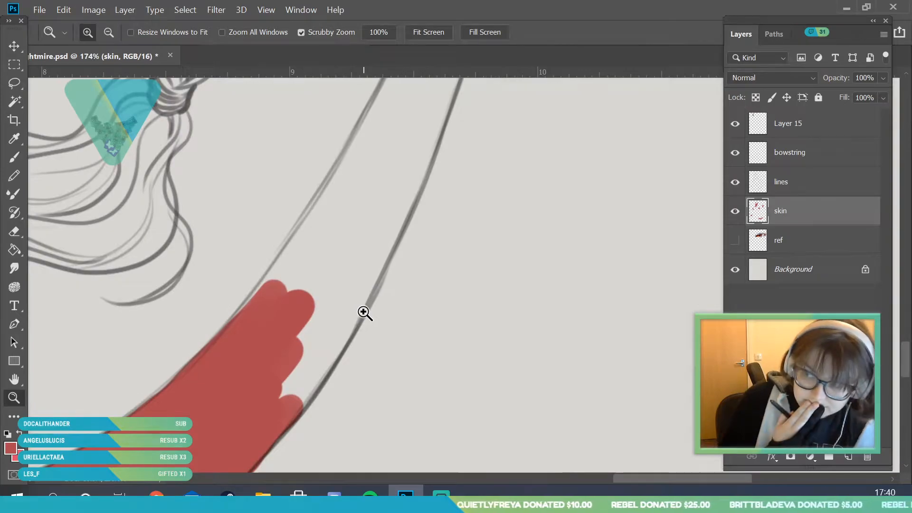
drag(350, 299, 361, 300)
key(b)
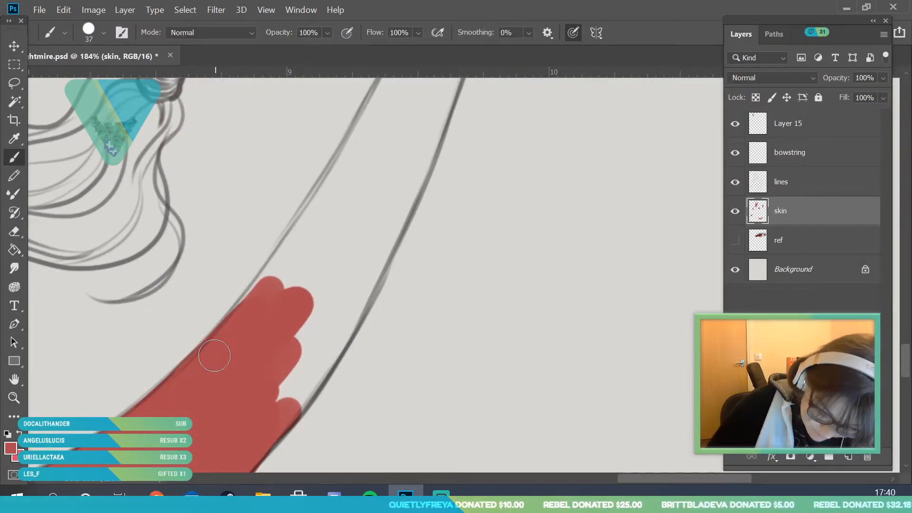
mouse_move(280, 277)
mouse_down()
mouse_move(355, 170)
mouse_move(272, 286)
mouse_move(387, 97)
mouse_move(272, 376)
mouse_move(320, 310)
mouse_move(311, 382)
mouse_move(287, 418)
mouse_move(402, 178)
mouse_move(416, 223)
mouse_move(420, 143)
mouse_move(422, 190)
mouse_up()
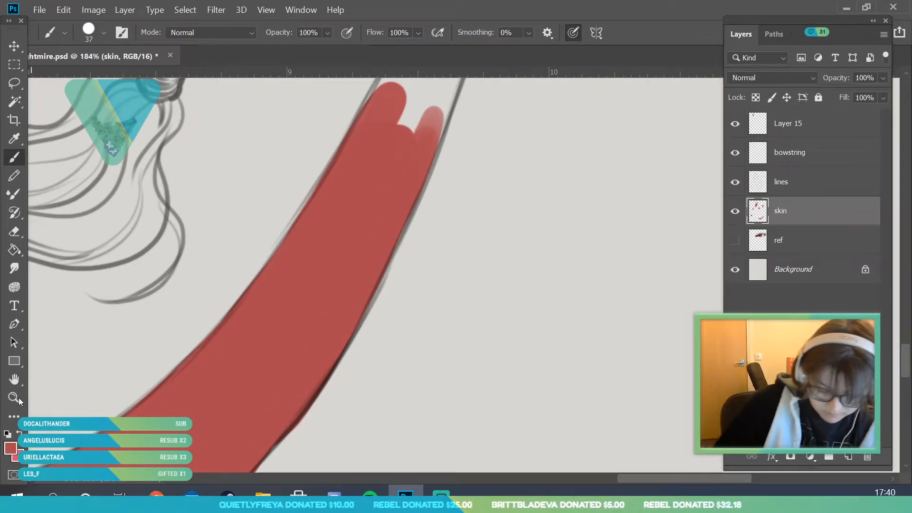
- Inspect the edges of the painted tail curve against the line art, close up and zoomed out
key(z)
drag(311, 212, 226, 401)
drag(325, 232, 356, 347)
mouse_move(311, 270)
mouse_down()
mouse_move(263, 263)
mouse_move(312, 154)
mouse_up()
click(14, 157)
click(14, 231)
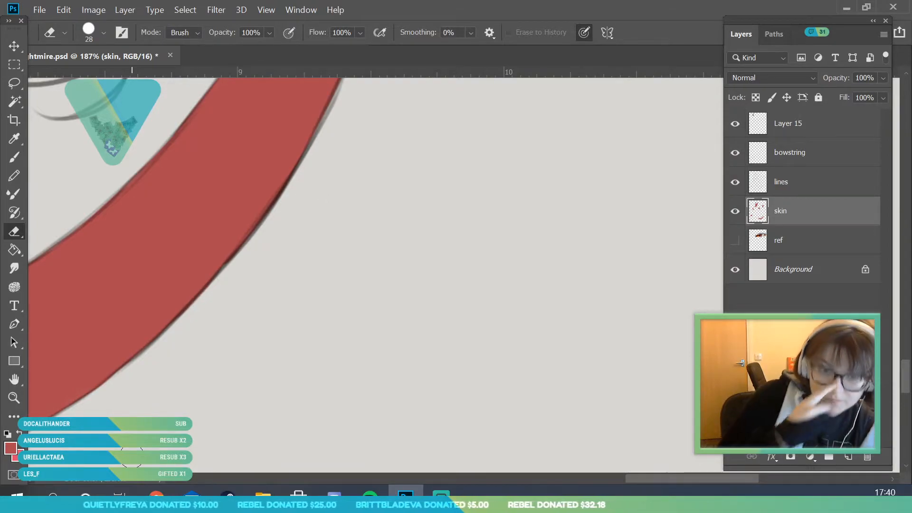
click(14, 398)
drag(229, 295, 160, 285)
drag(269, 173, 291, 173)
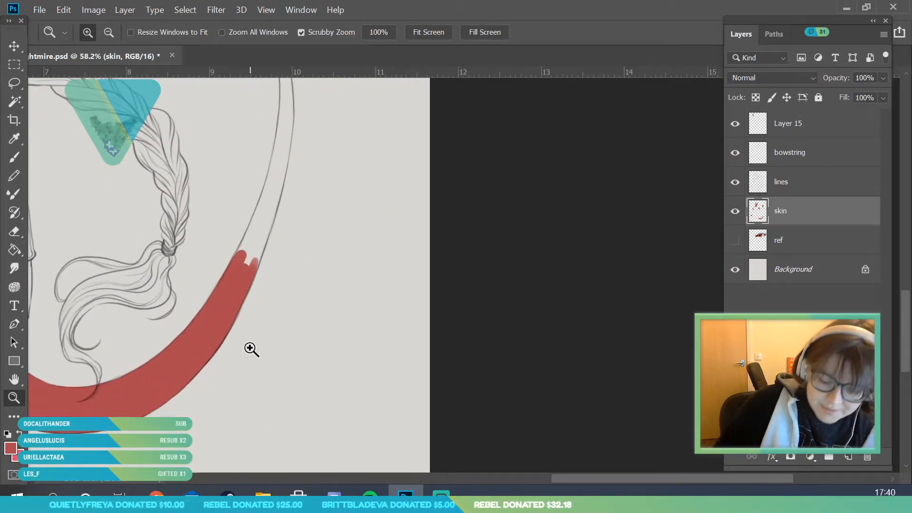
drag(250, 348, 296, 347)
click(15, 231)
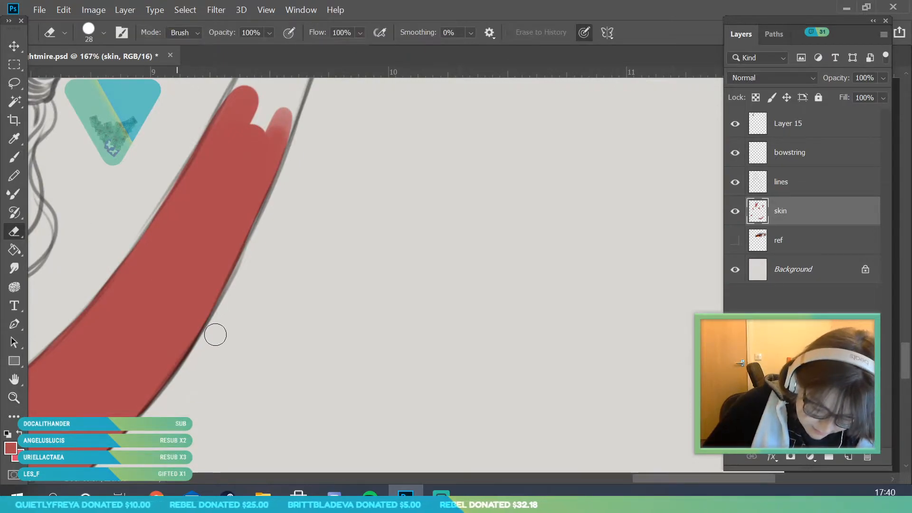
click(14, 398)
drag(222, 252, 157, 249)
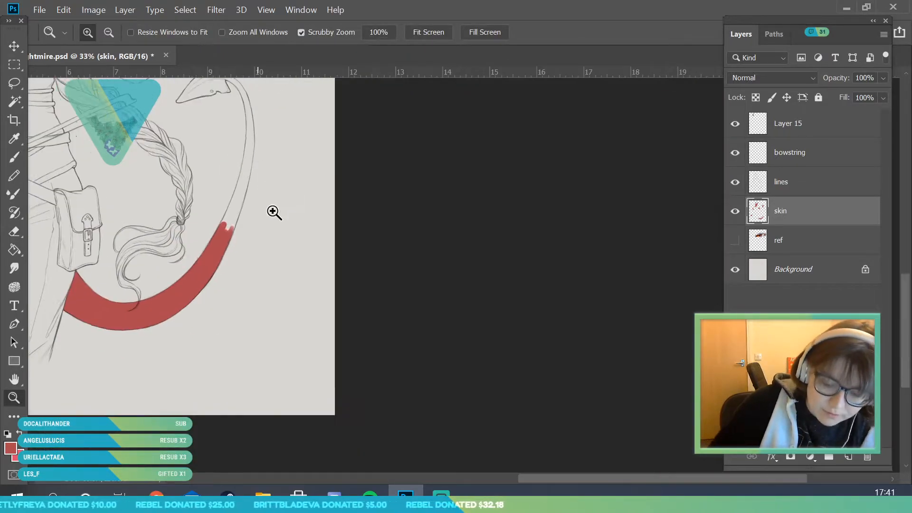
- Continue the tail fill upward beside the braid, covering both sides up to the line art with the 37 px brush
drag(249, 127, 280, 128)
drag(248, 269, 244, 270)
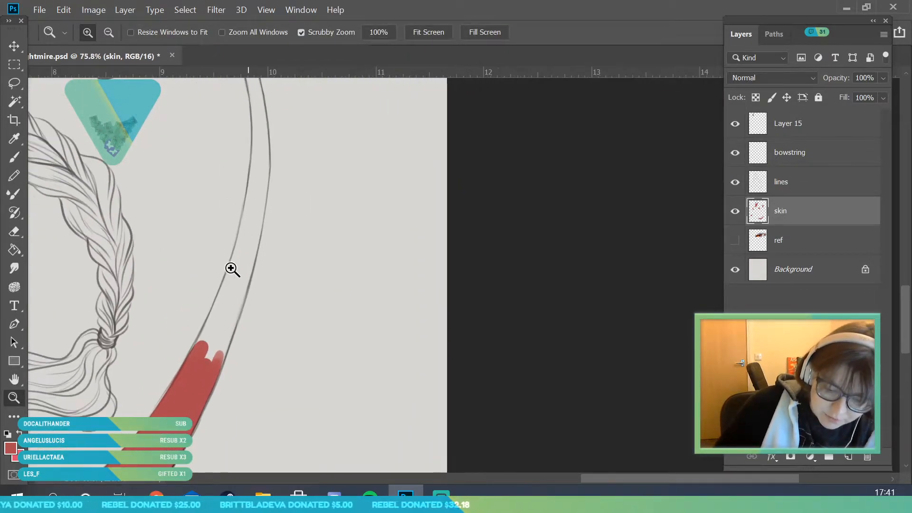
key(b)
drag(228, 323, 203, 367)
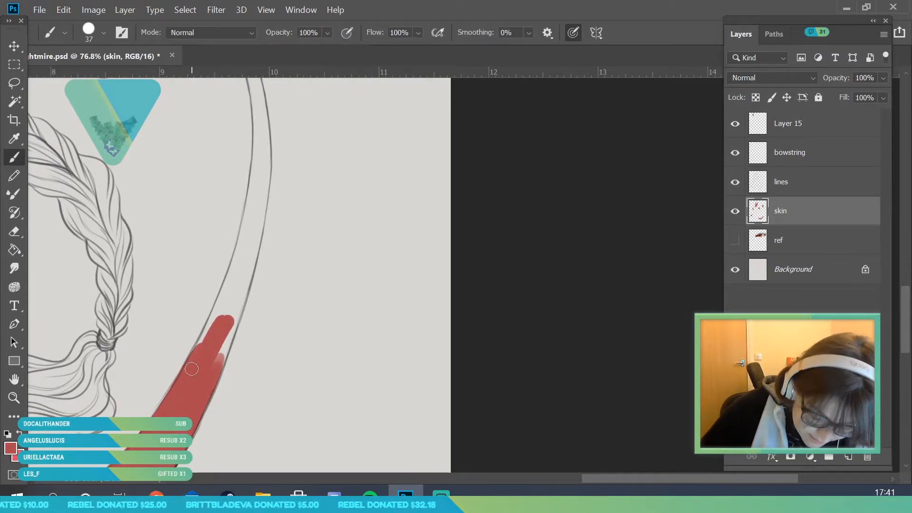
drag(199, 359, 248, 219)
drag(240, 280, 258, 209)
drag(249, 263, 260, 209)
mouse_move(243, 280)
mouse_down()
mouse_move(255, 223)
mouse_move(225, 349)
mouse_move(209, 371)
mouse_move(216, 338)
mouse_up()
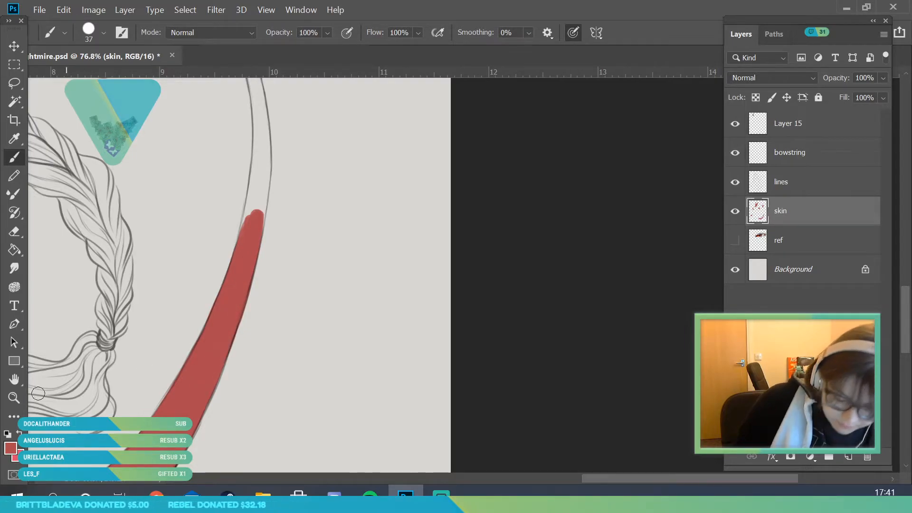
- Clean the outer edge of the rising tail section with the 28 px eraser and repaint it with the 37 px brush
click(13, 397)
drag(280, 320, 257, 328)
drag(175, 354, 204, 381)
drag(159, 427, 219, 429)
key(e)
drag(365, 269, 348, 301)
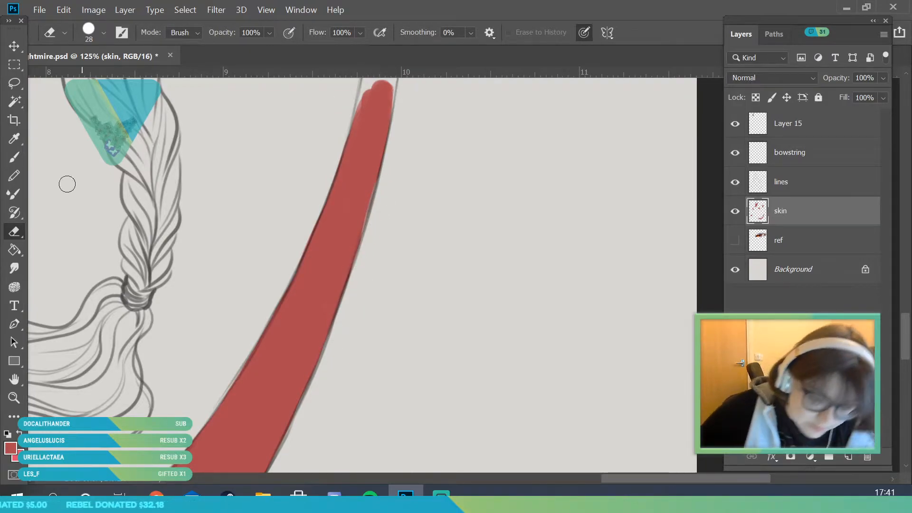
key(b)
drag(280, 426, 331, 301)
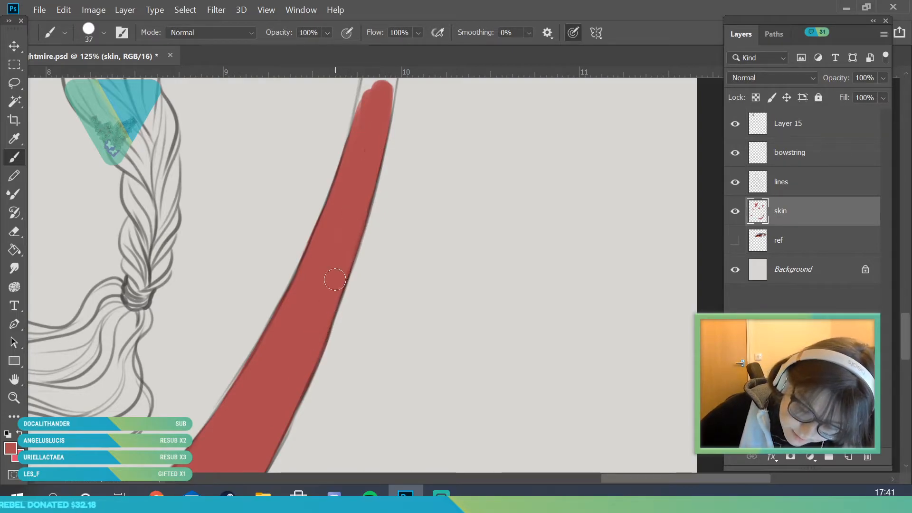
- Paint the core of the tail's narrow upper section towards the bend with the 37 px brush
click(14, 398)
scroll(317, 234, down, 4)
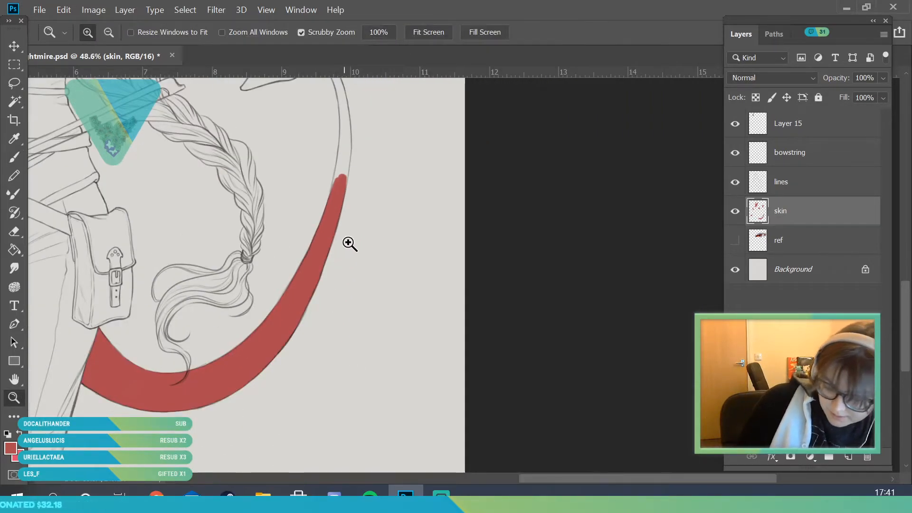
scroll(313, 341, up, 4)
key(e)
key(b)
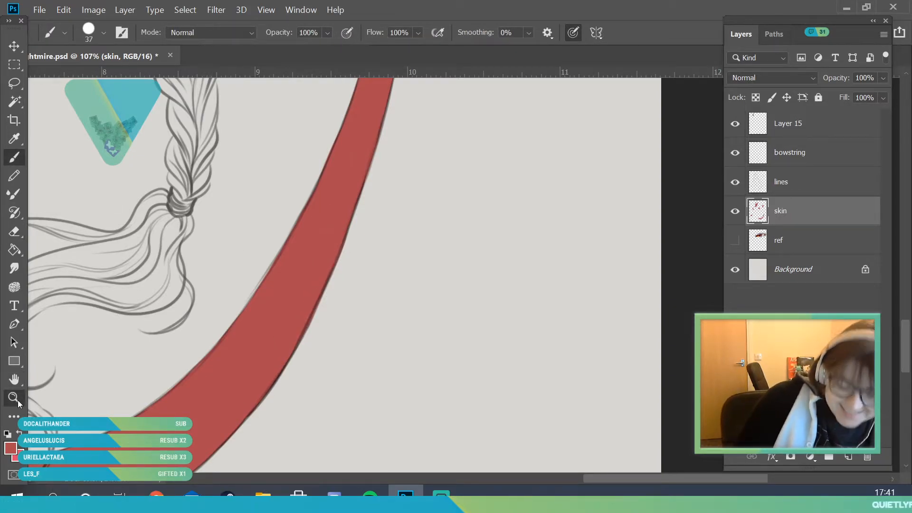
key(z)
scroll(222, 343, down, 3)
scroll(320, 261, up, 3)
scroll(321, 262, up, 3)
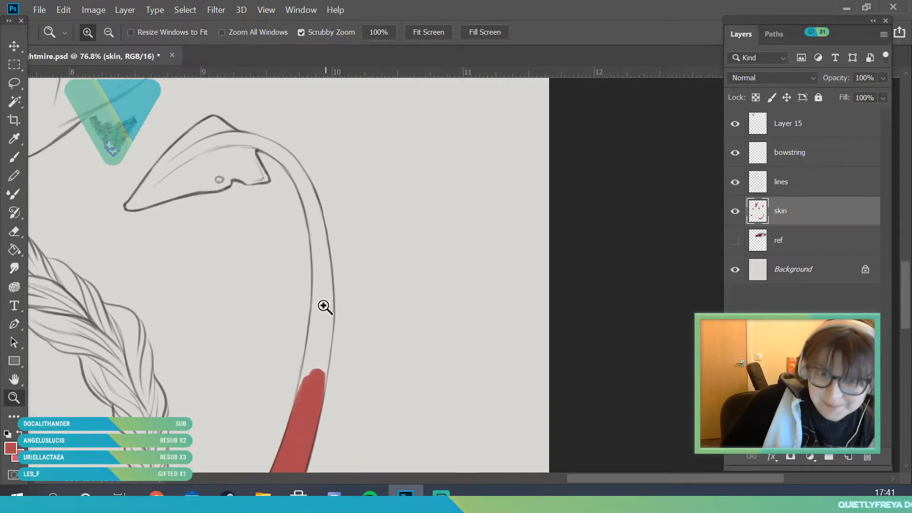
key(b)
mouse_move(332, 223)
mouse_down()
mouse_move(337, 260)
mouse_move(331, 266)
mouse_move(328, 244)
mouse_move(324, 395)
mouse_up()
- Fill the gaps along the inner and outer edges of the narrow upper tail with a 17 px brush
click(103, 32)
text(17)
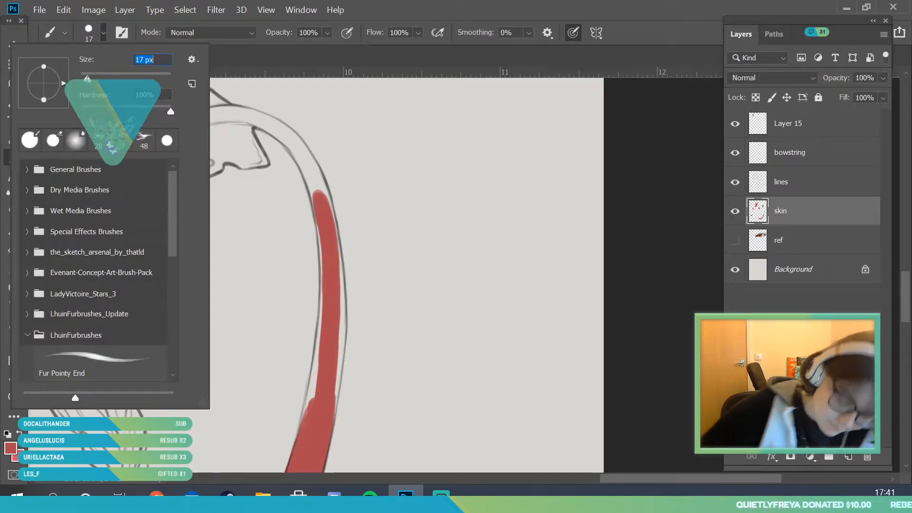
key(Return)
mouse_move(311, 399)
mouse_down()
mouse_move(316, 363)
mouse_move(307, 421)
mouse_move(327, 321)
mouse_up()
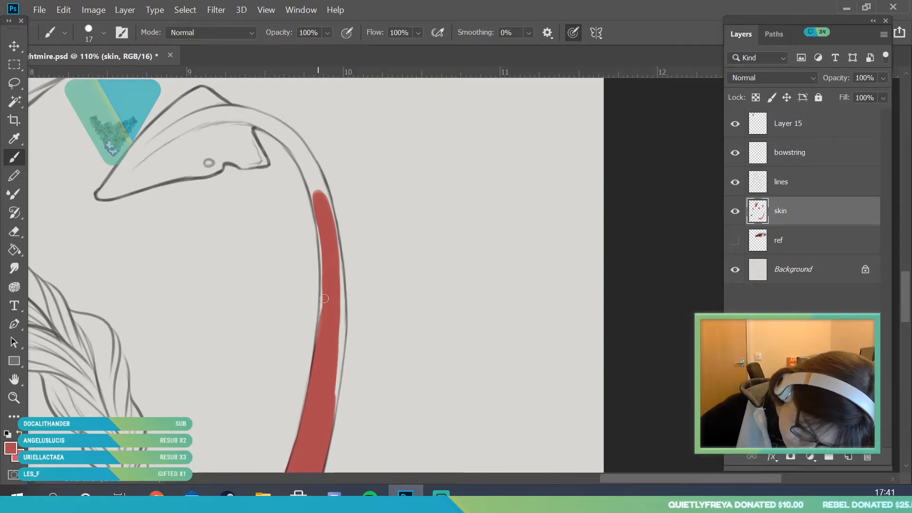
mouse_move(326, 257)
mouse_down()
mouse_move(330, 347)
mouse_move(317, 203)
mouse_up()
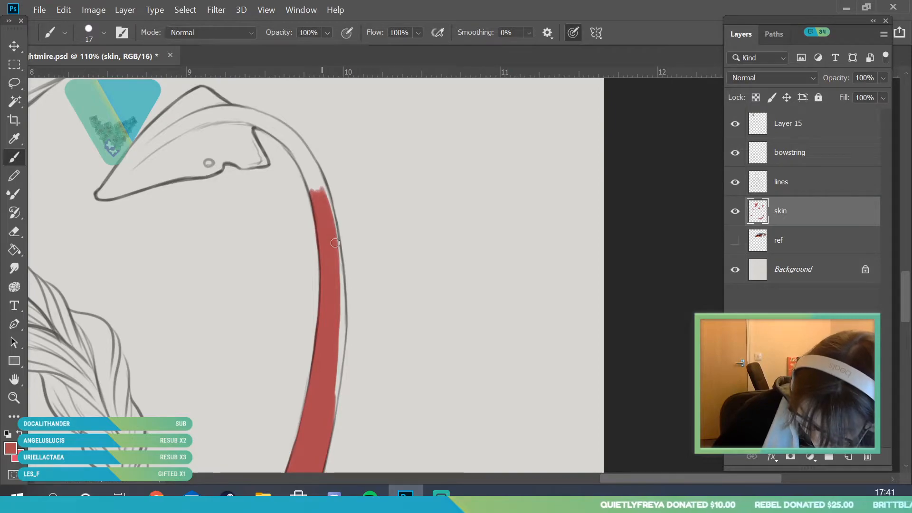
mouse_move(326, 192)
mouse_down()
mouse_move(339, 303)
mouse_move(340, 275)
mouse_move(336, 245)
mouse_move(339, 362)
mouse_move(338, 299)
mouse_move(338, 353)
mouse_move(344, 308)
mouse_up()
drag(339, 359, 325, 442)
- Paint the bend at the top of the tail up to the start of the pointed tip with the 17 px brush
click(14, 398)
scroll(294, 250, down, 5)
scroll(287, 209, up, 6)
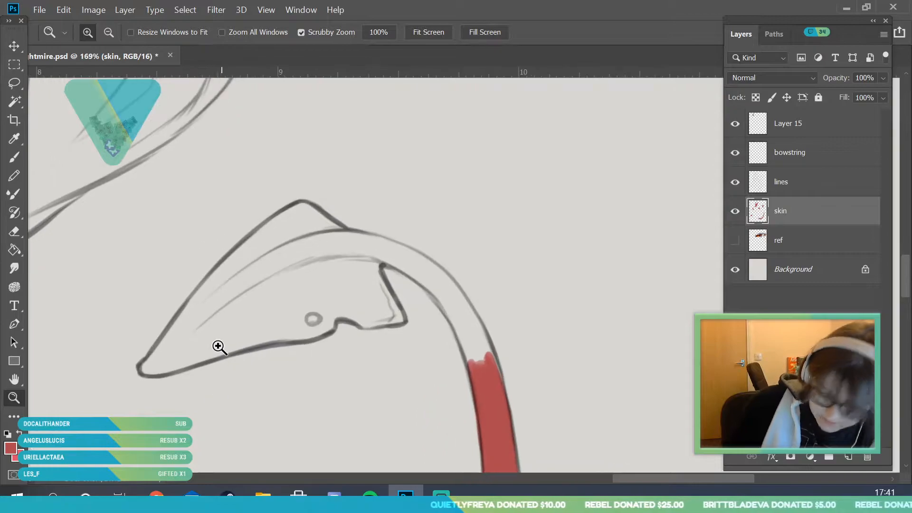
click(23, 160)
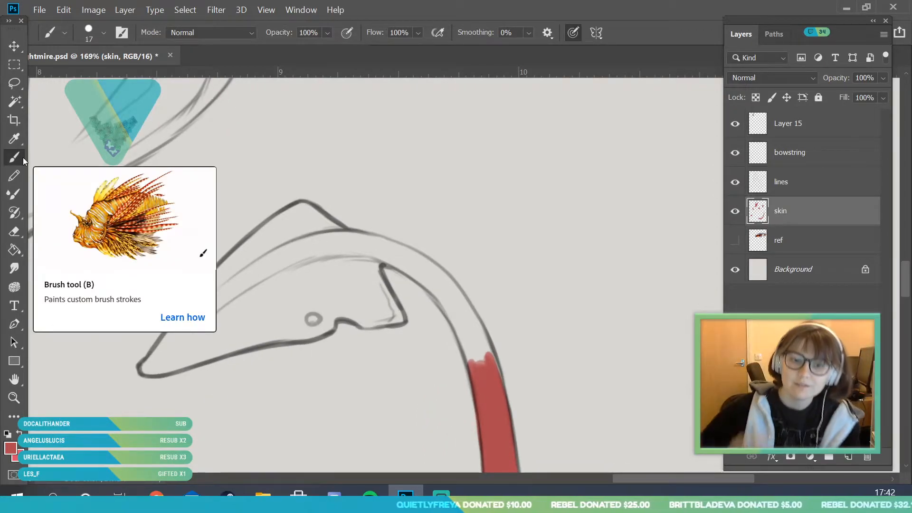
mouse_move(387, 258)
mouse_down()
mouse_move(432, 285)
mouse_move(412, 273)
mouse_move(459, 316)
mouse_move(413, 270)
mouse_move(483, 388)
mouse_move(439, 287)
mouse_move(373, 251)
mouse_move(414, 270)
mouse_move(397, 258)
mouse_move(350, 244)
mouse_move(422, 265)
mouse_move(399, 251)
mouse_move(363, 242)
mouse_move(435, 292)
mouse_move(396, 250)
mouse_move(460, 299)
mouse_move(438, 274)
mouse_move(424, 266)
mouse_move(469, 316)
mouse_move(460, 297)
mouse_move(476, 329)
mouse_move(450, 284)
mouse_move(499, 389)
mouse_move(436, 285)
mouse_move(492, 402)
mouse_up()
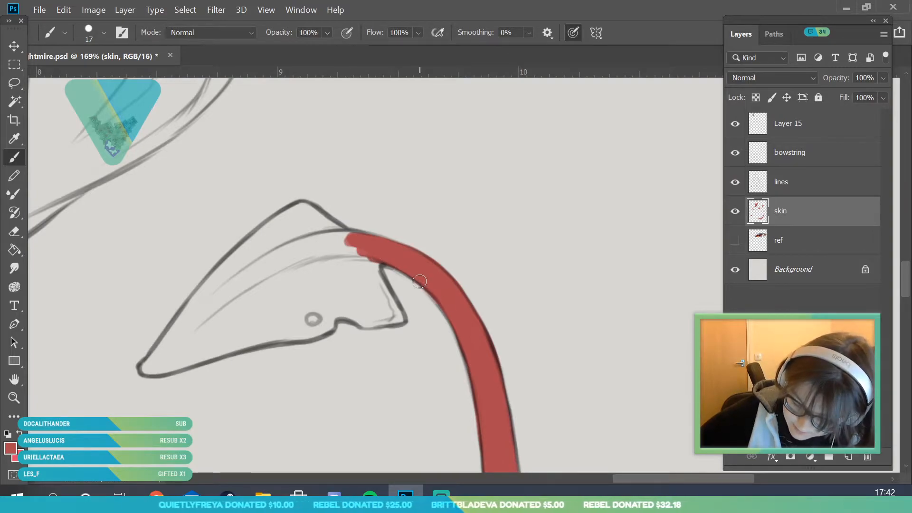
- Outline the tail tip's upper edge and its notched rear corner in red with the 17 px brush
mouse_move(146, 369)
mouse_down()
mouse_move(248, 249)
mouse_move(233, 260)
mouse_move(202, 296)
mouse_move(298, 211)
mouse_move(286, 217)
mouse_move(315, 213)
mouse_move(304, 209)
mouse_move(382, 252)
mouse_move(367, 277)
mouse_up()
click(336, 311)
mouse_move(355, 316)
mouse_down()
mouse_move(344, 311)
mouse_move(366, 323)
mouse_up()
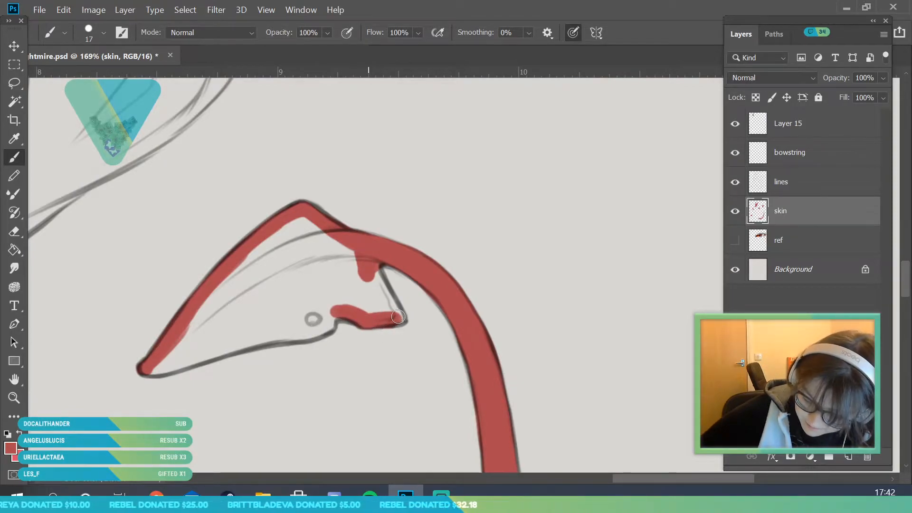
mouse_move(373, 261)
mouse_down()
mouse_move(377, 286)
mouse_move(397, 312)
mouse_up()
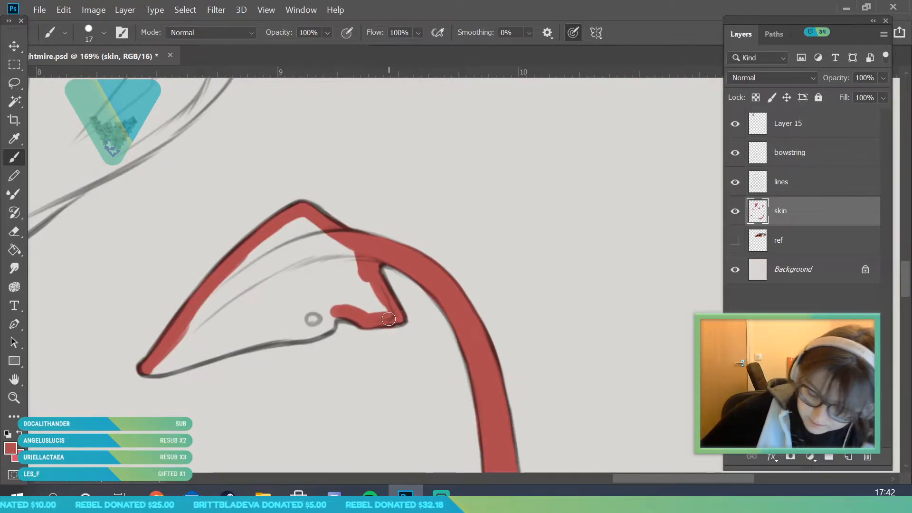
- Fill the rest of the pointed tail tip with red inside its outline using the 17 px brush
mouse_move(318, 331)
mouse_down()
mouse_move(303, 331)
mouse_move(322, 297)
mouse_move(350, 294)
mouse_up()
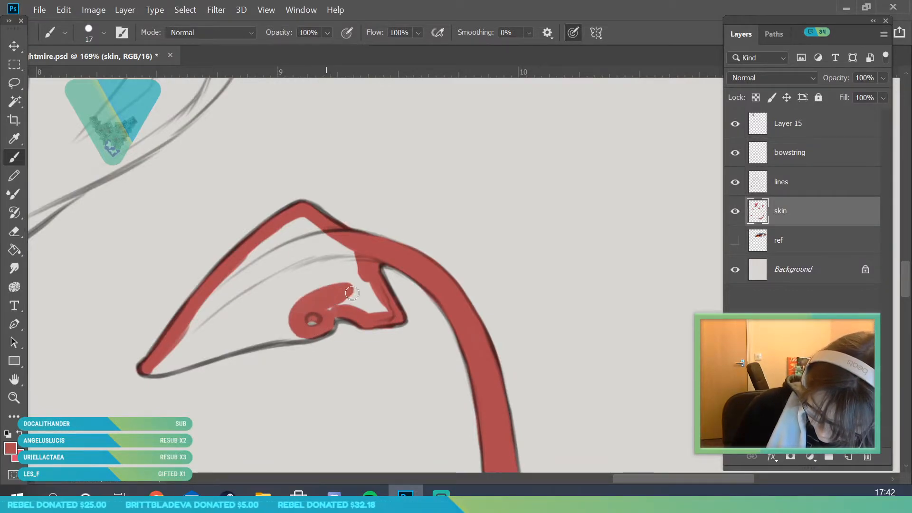
mouse_move(321, 330)
mouse_down()
mouse_move(377, 313)
mouse_move(380, 298)
mouse_move(338, 284)
mouse_move(286, 302)
mouse_up()
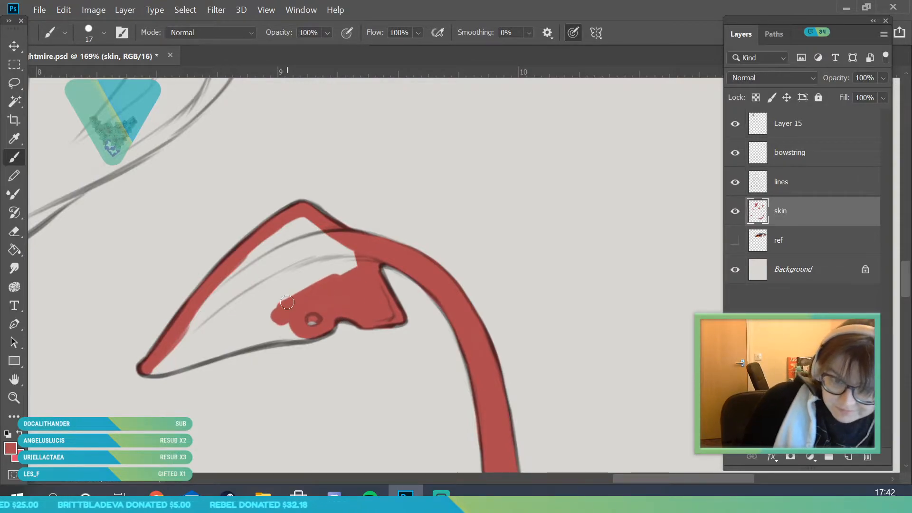
mouse_move(143, 370)
mouse_down()
mouse_move(310, 335)
mouse_move(251, 344)
mouse_move(364, 305)
mouse_move(259, 350)
mouse_move(177, 357)
mouse_move(207, 321)
mouse_move(255, 303)
mouse_move(273, 323)
mouse_move(261, 332)
mouse_move(349, 269)
mouse_move(187, 330)
mouse_move(227, 276)
mouse_up()
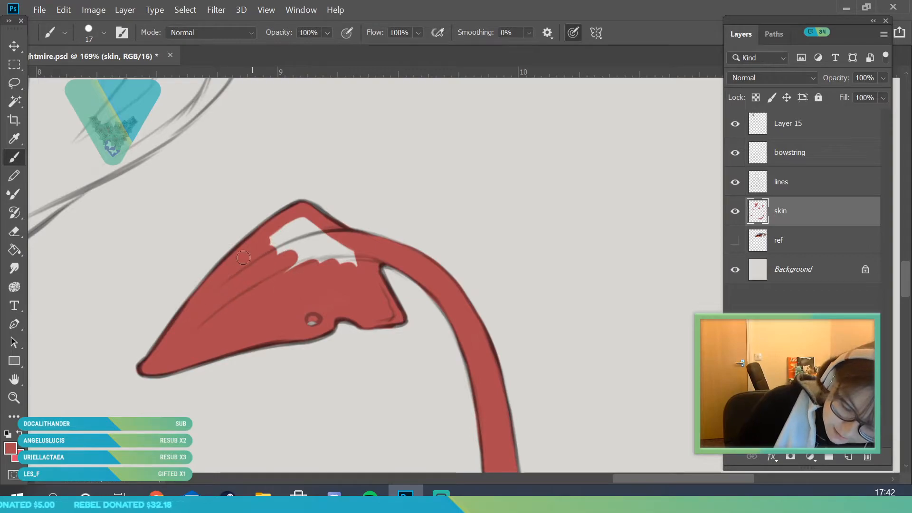
mouse_move(299, 233)
mouse_down()
mouse_move(291, 268)
mouse_move(324, 238)
mouse_move(329, 262)
mouse_up()
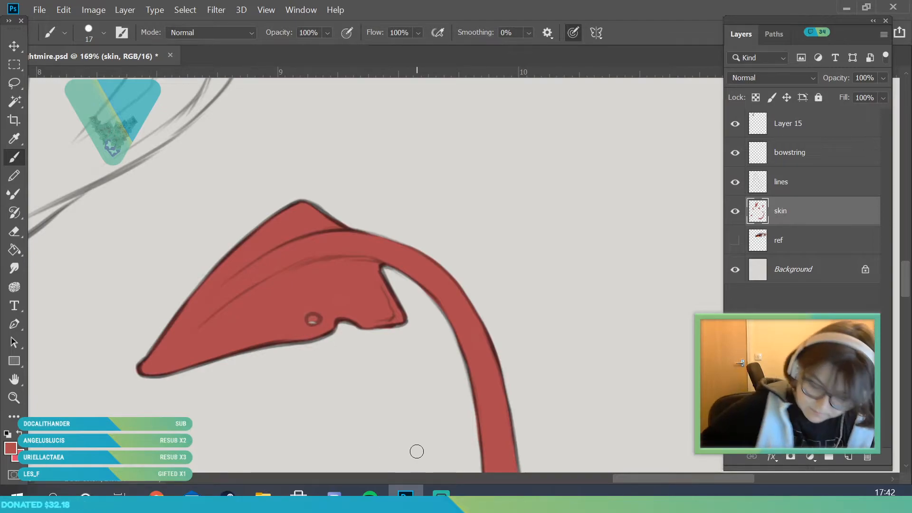
- Save the document and lock the transparent pixels of the skin layer
click(14, 398)
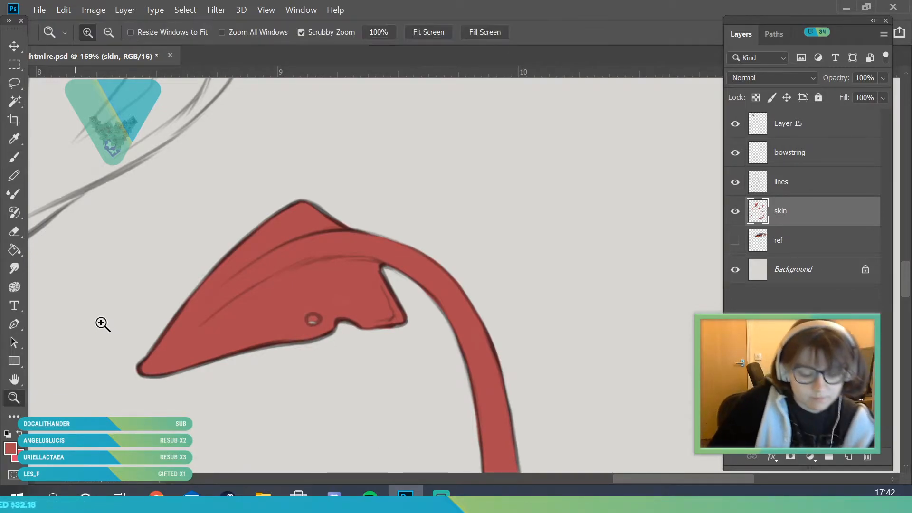
drag(304, 248, 218, 259)
drag(335, 285, 242, 292)
drag(327, 261, 365, 143)
drag(214, 185, 242, 184)
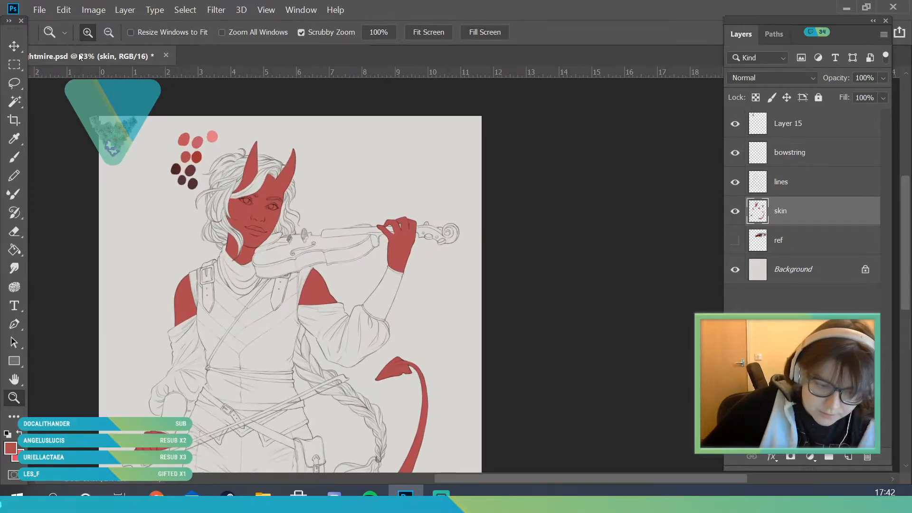
click(40, 10)
click(64, 153)
drag(417, 205, 406, 211)
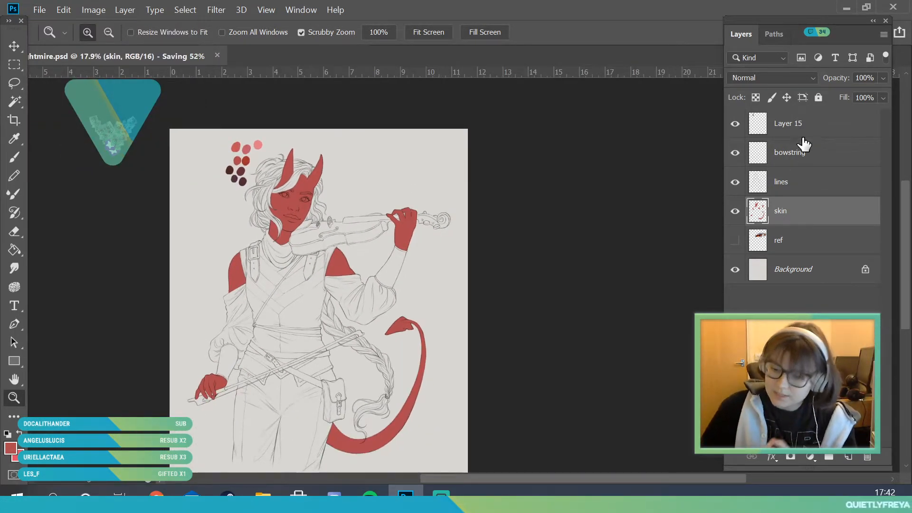
click(759, 97)
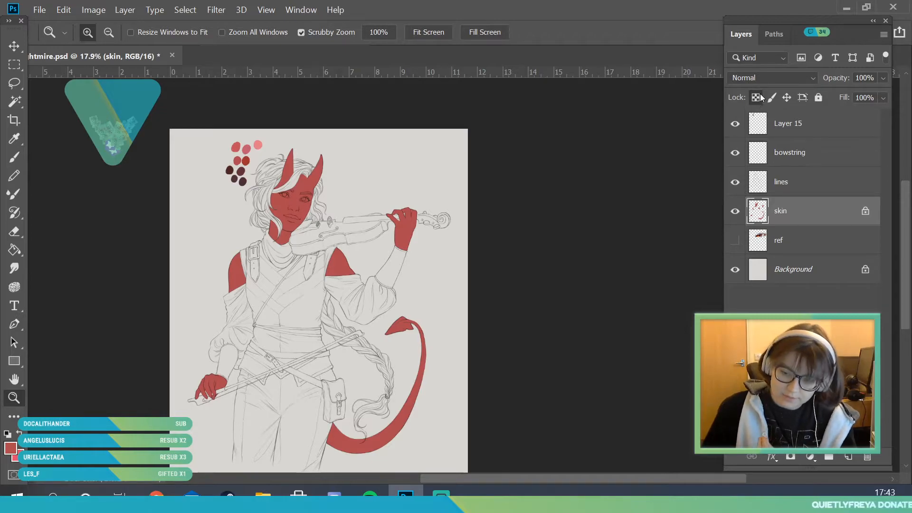
- Sample the deeper brick-red swatch and tint the hair-side cheek and opposite jaw edge with a 259 px brush
drag(324, 177, 340, 253)
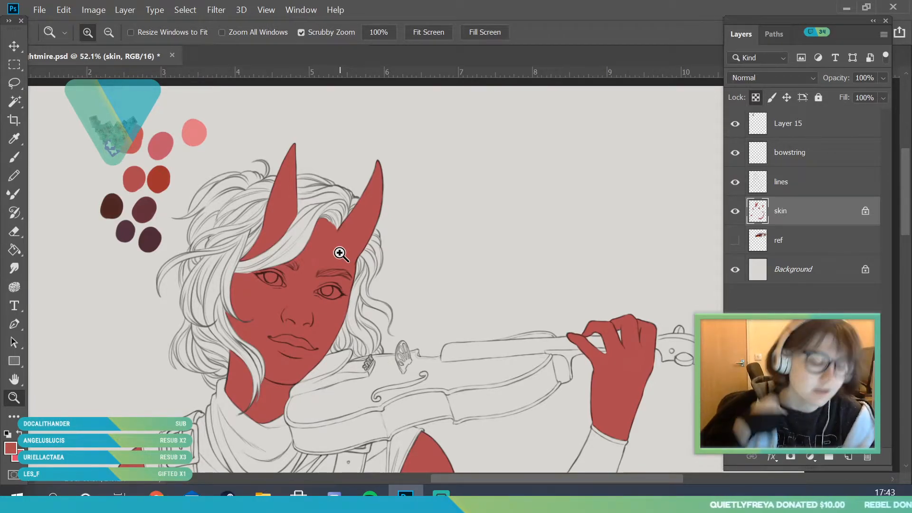
drag(290, 231, 297, 293)
drag(360, 352, 358, 345)
drag(309, 238, 306, 302)
drag(190, 125, 204, 141)
key(i)
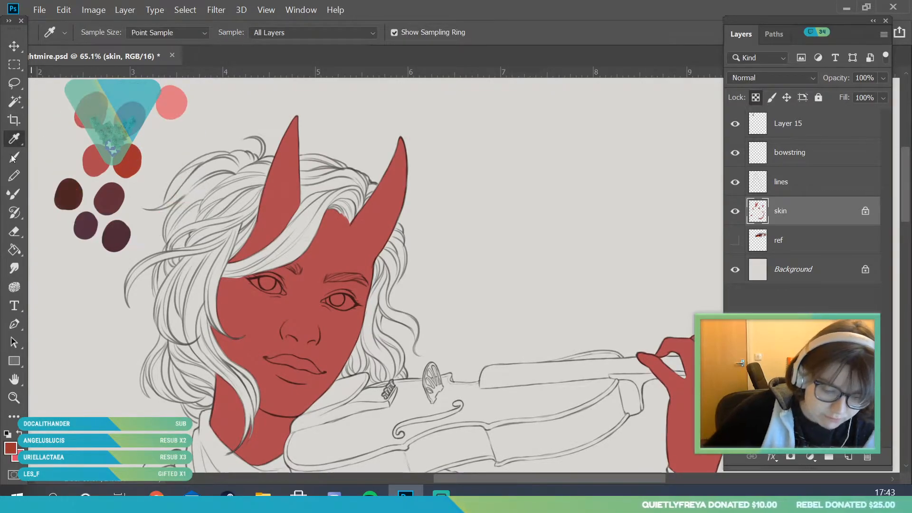
click(14, 157)
click(103, 33)
click(143, 77)
click(243, 107)
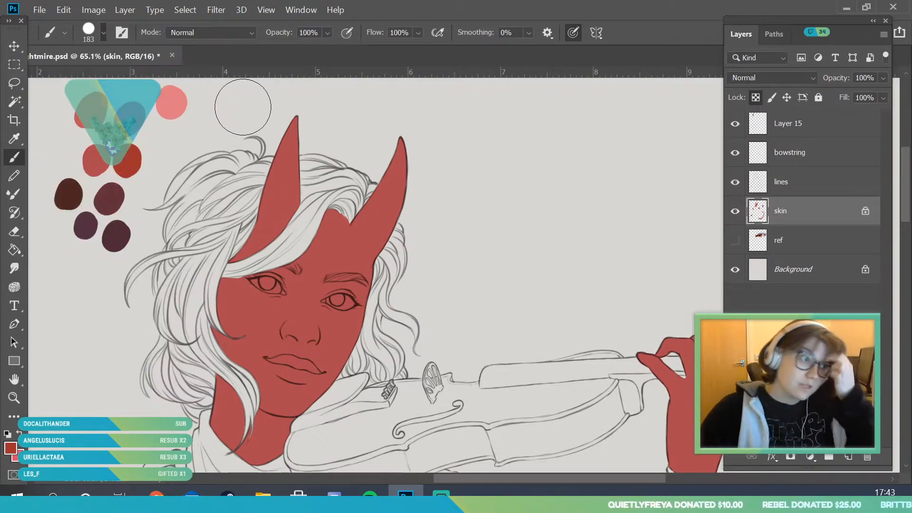
click(103, 33)
click(151, 78)
click(246, 127)
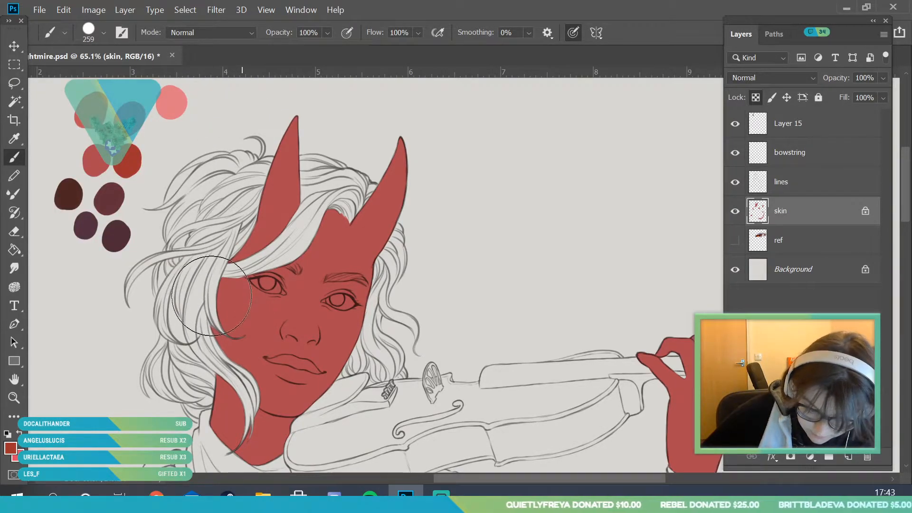
drag(209, 308, 221, 335)
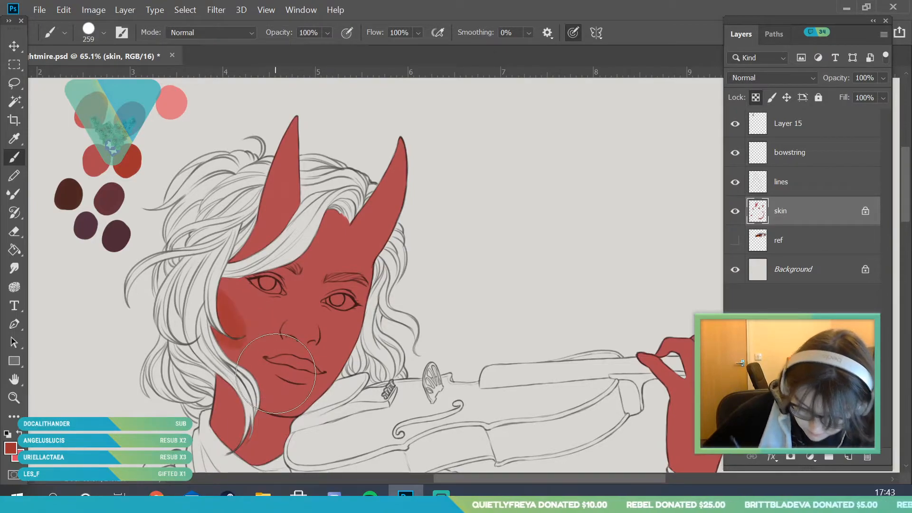
key(ctrl+z)
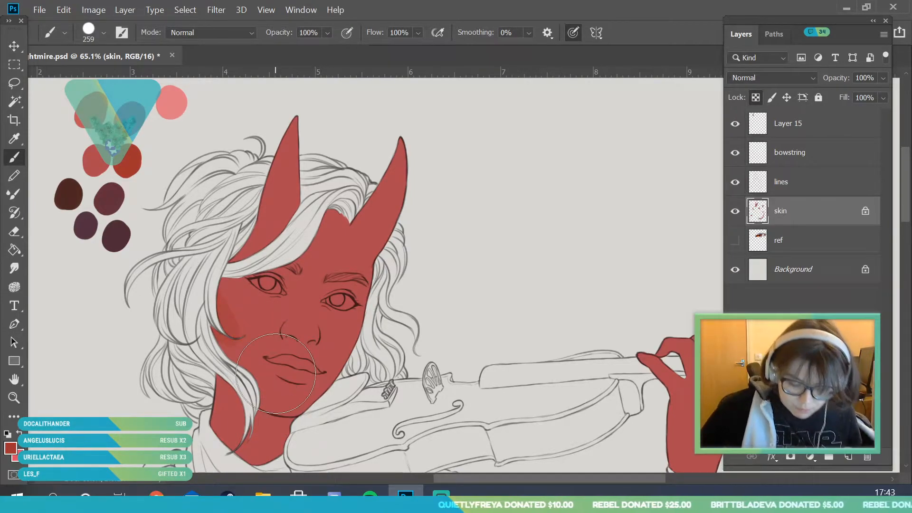
mouse_move(215, 291)
mouse_down()
mouse_move(233, 338)
mouse_move(243, 338)
mouse_move(233, 312)
mouse_move(245, 330)
mouse_move(234, 301)
mouse_move(241, 315)
mouse_move(248, 373)
mouse_up()
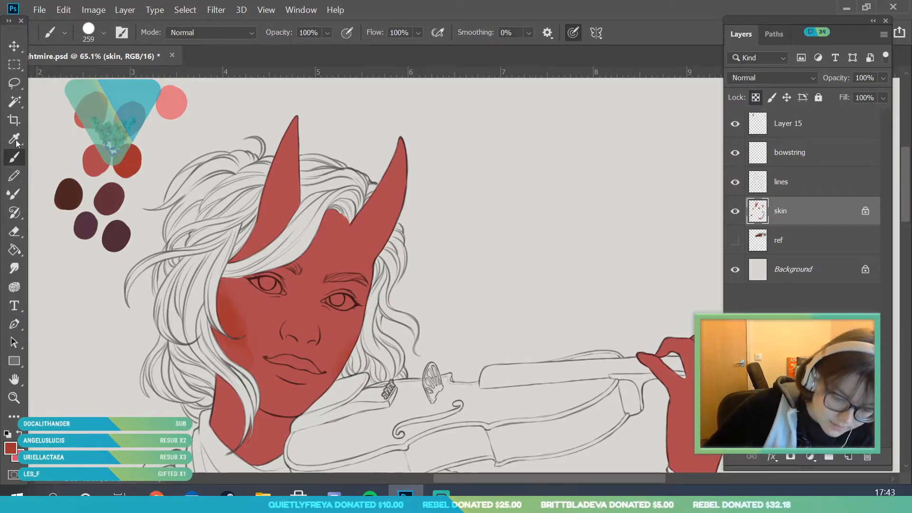
- Sample the red skin tone from the face and soften the cheek tint's inner edge with a 111 px brush
key(i)
click(253, 358)
key(b)
click(102, 32)
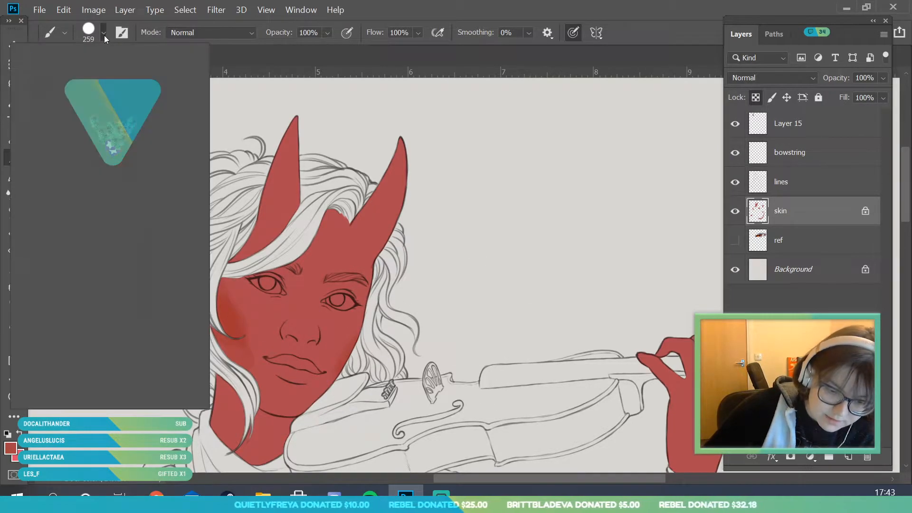
click(226, 277)
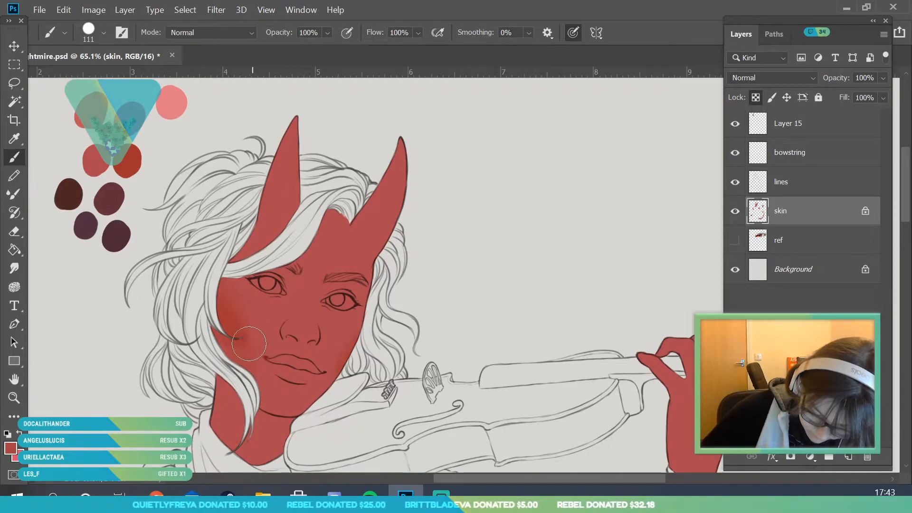
drag(241, 318, 238, 310)
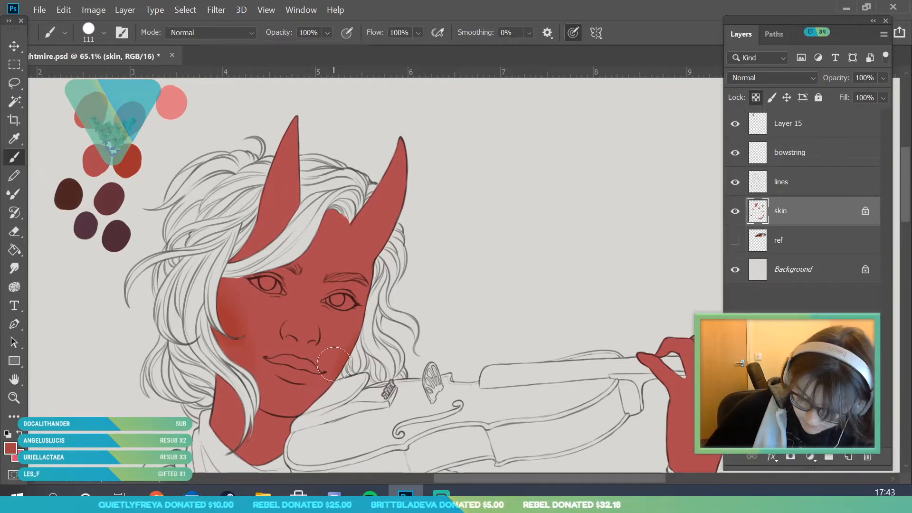
- Sample the dark plum swatch and shade the edge of the cheek beside the hair with a 228 px brush
key(z)
mouse_move(223, 209)
mouse_down()
mouse_move(167, 348)
mouse_move(275, 328)
mouse_move(261, 296)
mouse_up()
drag(326, 265, 177, 138)
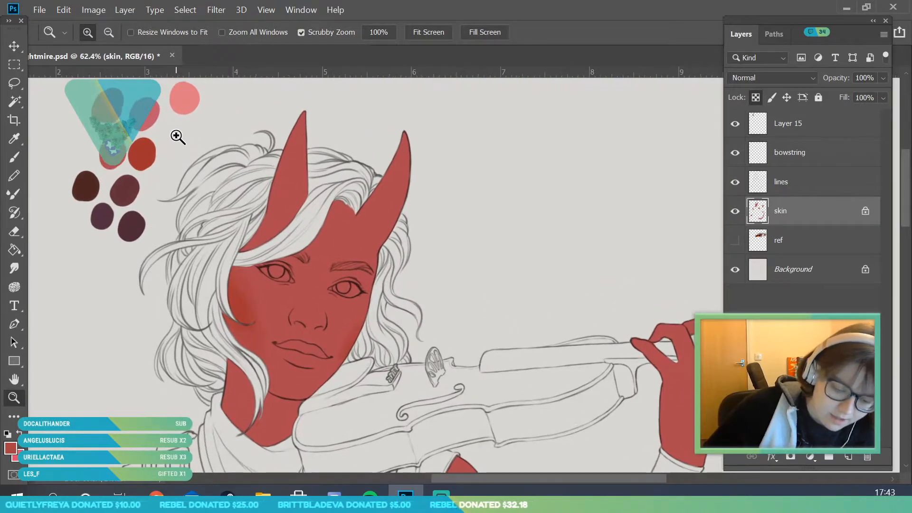
click(18, 136)
click(124, 190)
key(b)
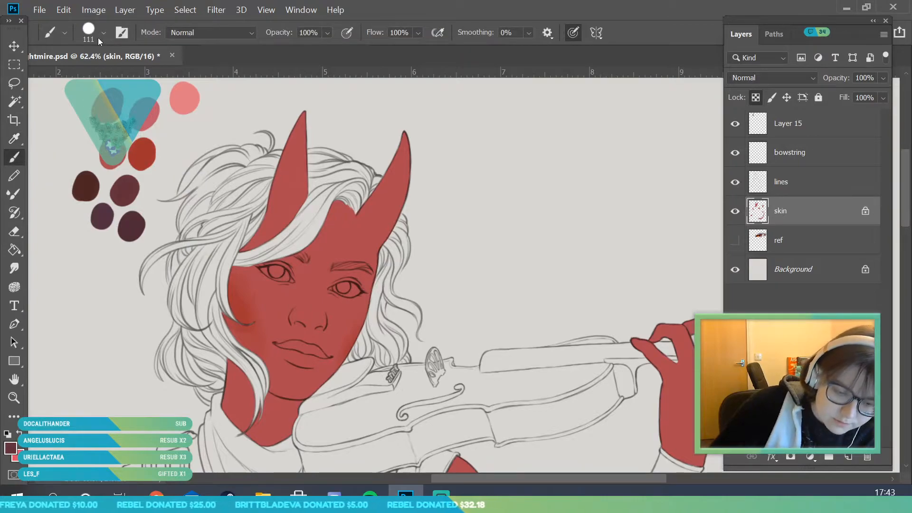
click(103, 32)
drag(138, 80, 145, 80)
click(240, 152)
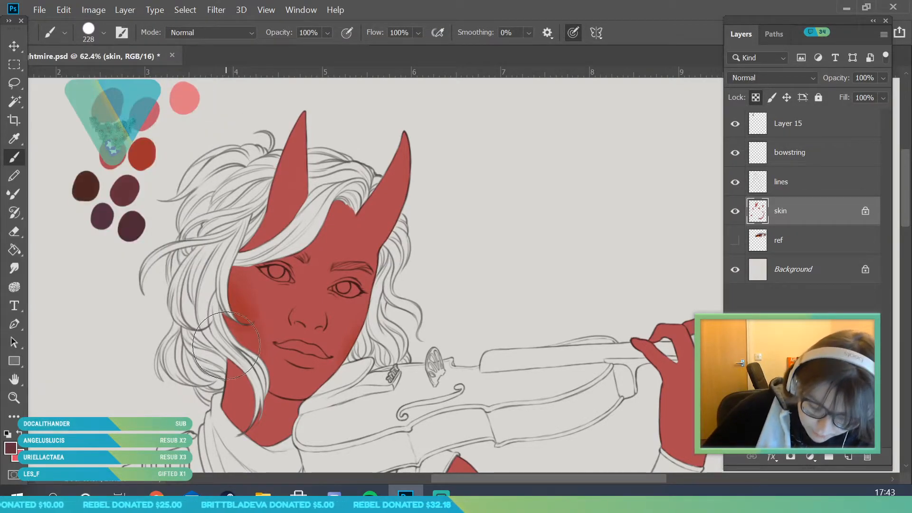
drag(213, 288, 246, 347)
drag(219, 290, 241, 343)
- Sample the blended shadow colour from the cheek and deepen the shadows beside the hair and at the horn's base with a 139 px brush
click(14, 138)
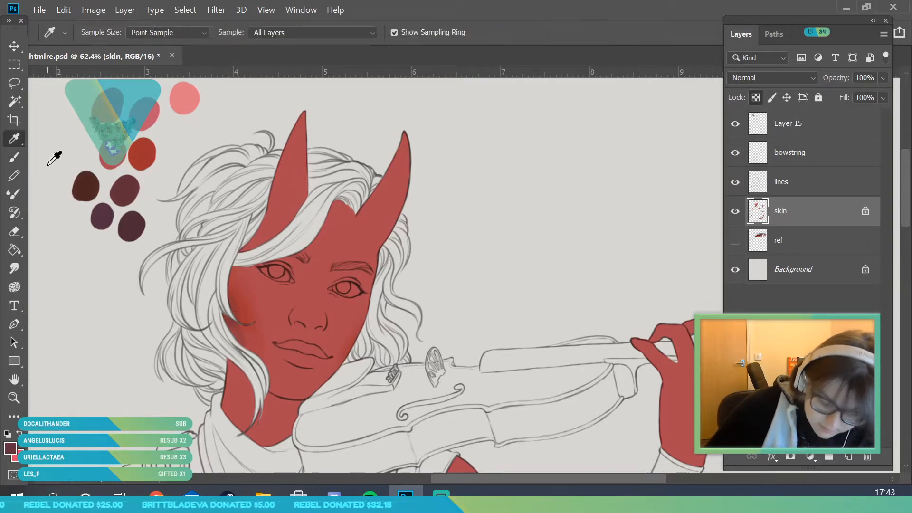
click(238, 316)
key(b)
click(104, 33)
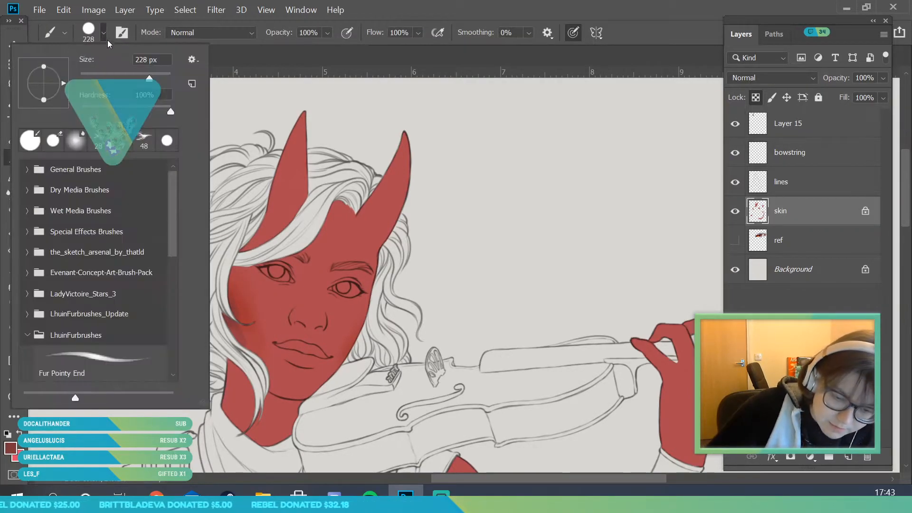
key(Return)
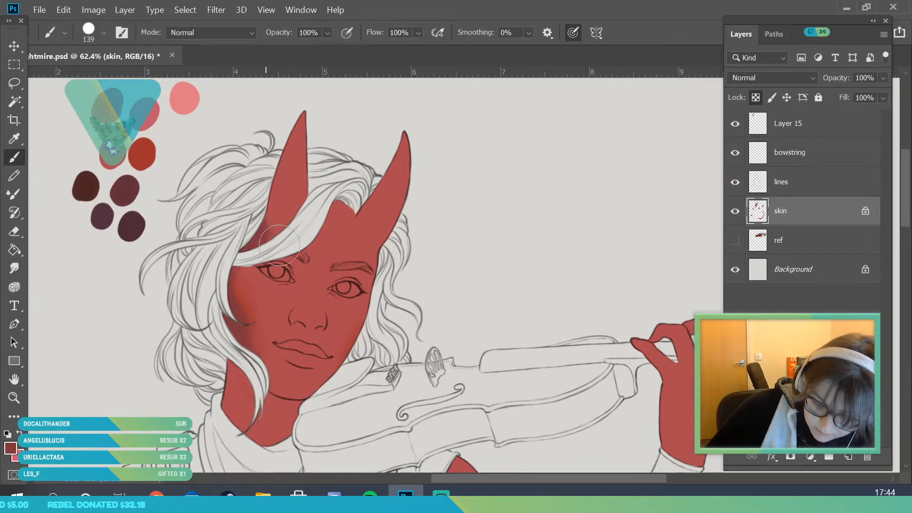
- Shade the hollow between the hair-side eye and the nose bridge, from the brow downwards, with a 36 px brush
key(z)
drag(283, 284, 263, 285)
drag(324, 356, 368, 427)
drag(257, 315, 220, 214)
drag(133, 99, 146, 127)
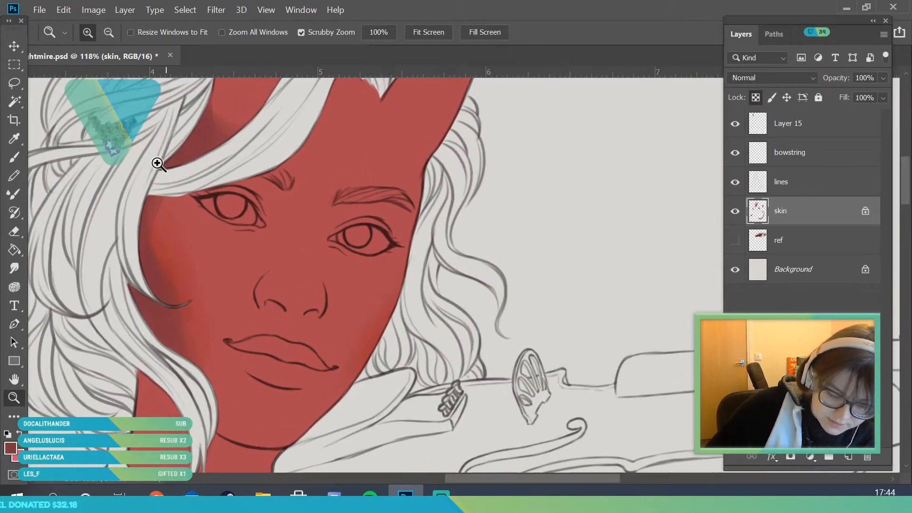
drag(159, 166, 154, 167)
key(b)
click(104, 32)
click(107, 75)
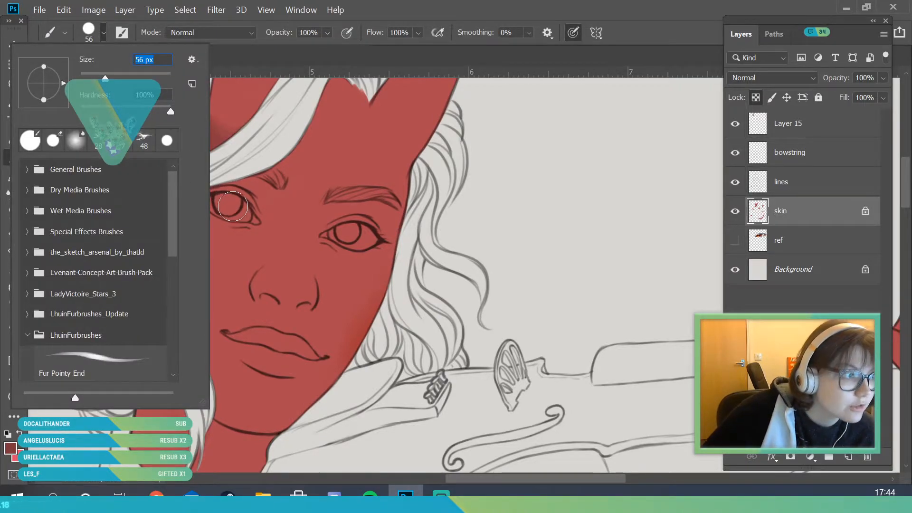
key(Return)
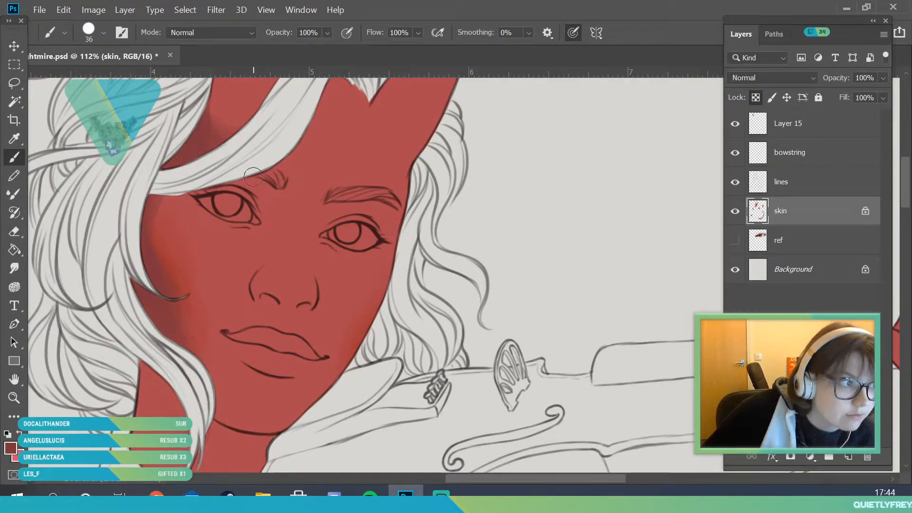
drag(245, 177, 271, 203)
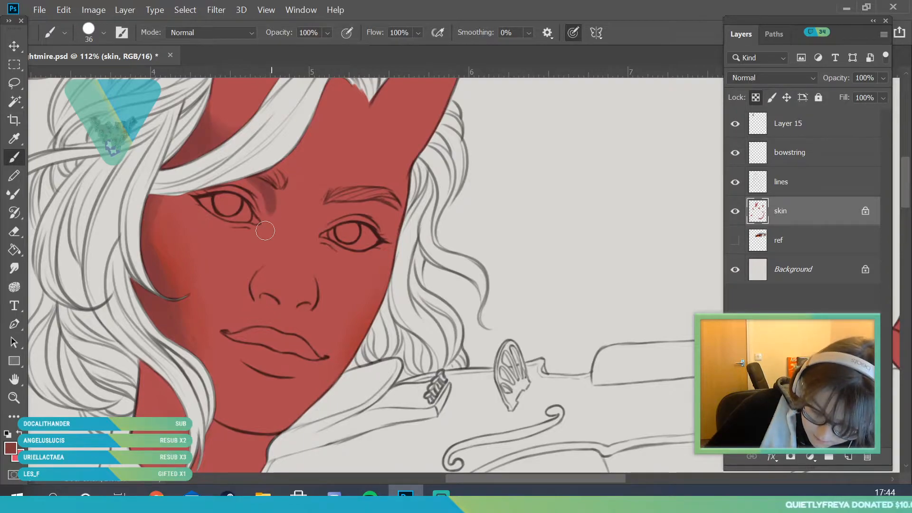
drag(273, 216, 278, 181)
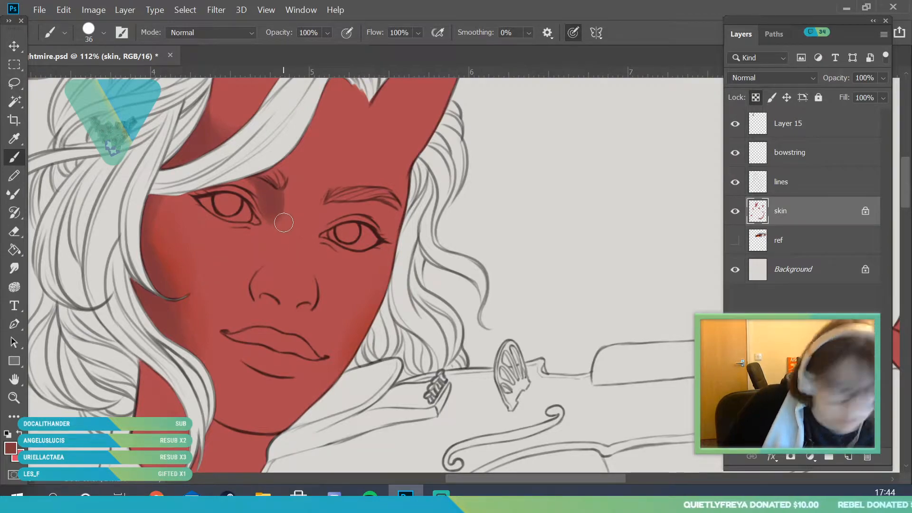
mouse_move(269, 226)
mouse_down()
mouse_move(272, 200)
mouse_move(278, 228)
mouse_up()
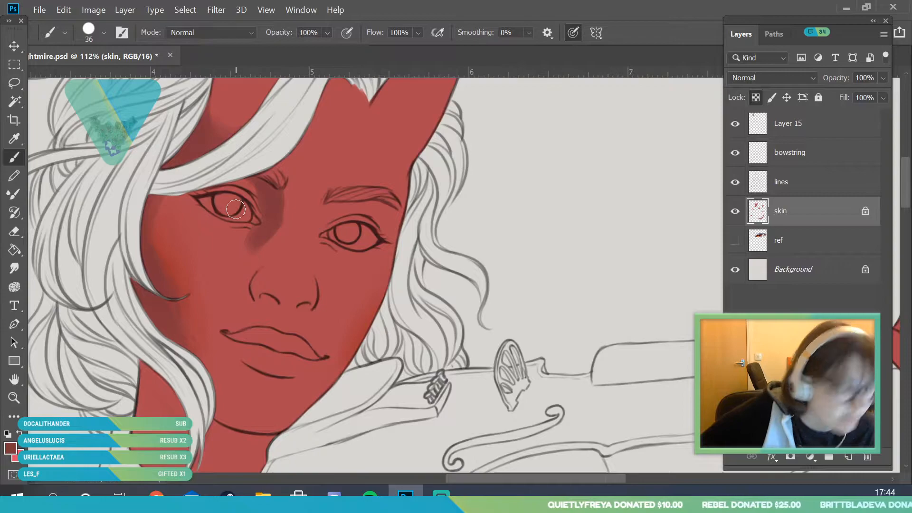
- Shade the lids and sockets around both eyes in the dark red shadow colour with a 28 px brush
click(103, 33)
key(Return)
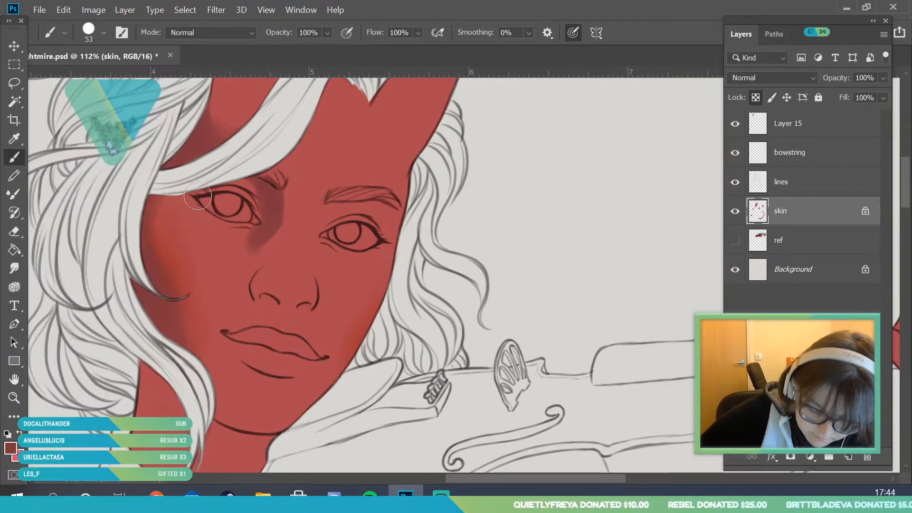
click(103, 33)
drag(92, 79, 94, 79)
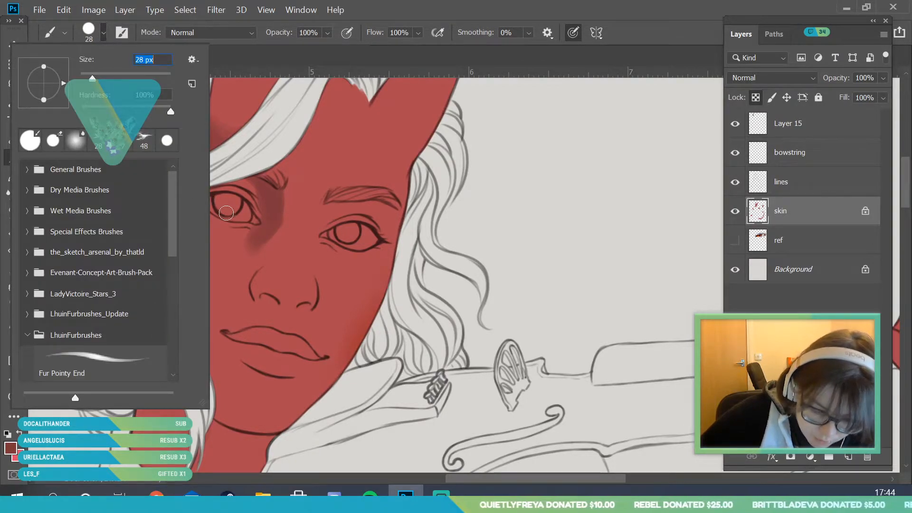
key(Return)
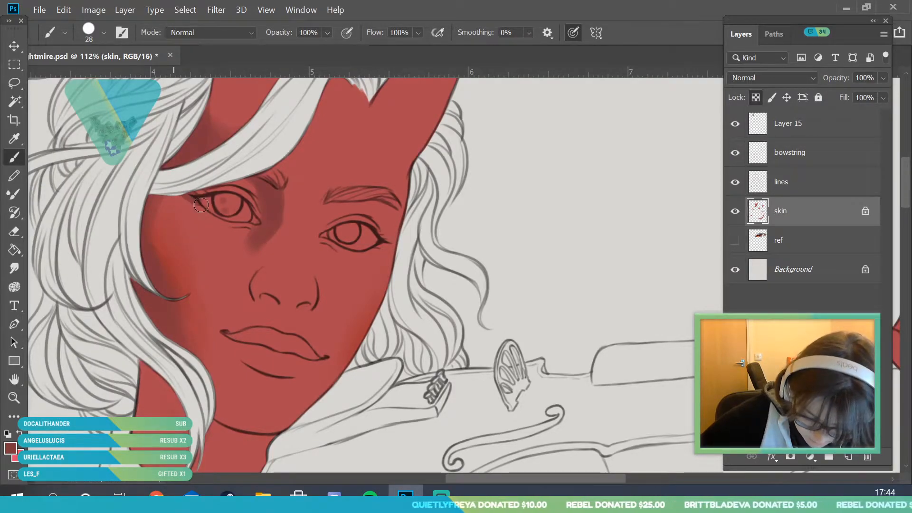
mouse_move(185, 192)
mouse_down()
mouse_move(235, 223)
mouse_move(205, 210)
mouse_move(226, 222)
mouse_move(252, 224)
mouse_move(219, 226)
mouse_move(209, 181)
mouse_move(211, 198)
mouse_move(221, 198)
mouse_move(198, 199)
mouse_move(237, 209)
mouse_move(222, 193)
mouse_up()
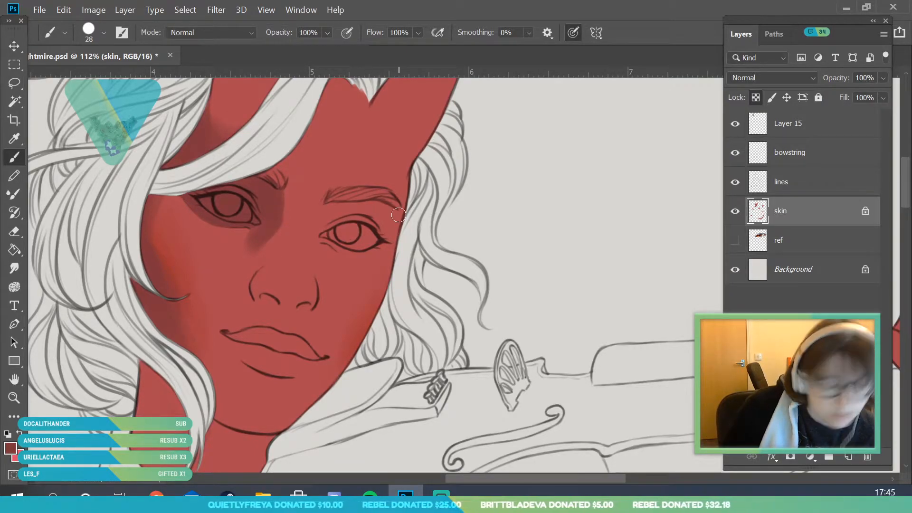
mouse_move(342, 218)
mouse_down()
mouse_move(354, 204)
mouse_move(312, 240)
mouse_up()
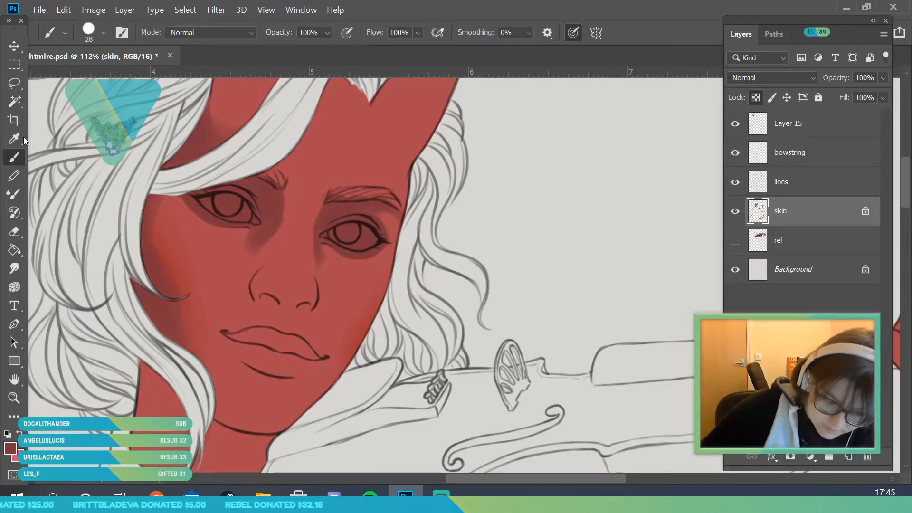
- Sample the shadow tone beside the far eye's inner corner and shade the adjoining side of the nose with a 44 px brush
key(i)
click(323, 244)
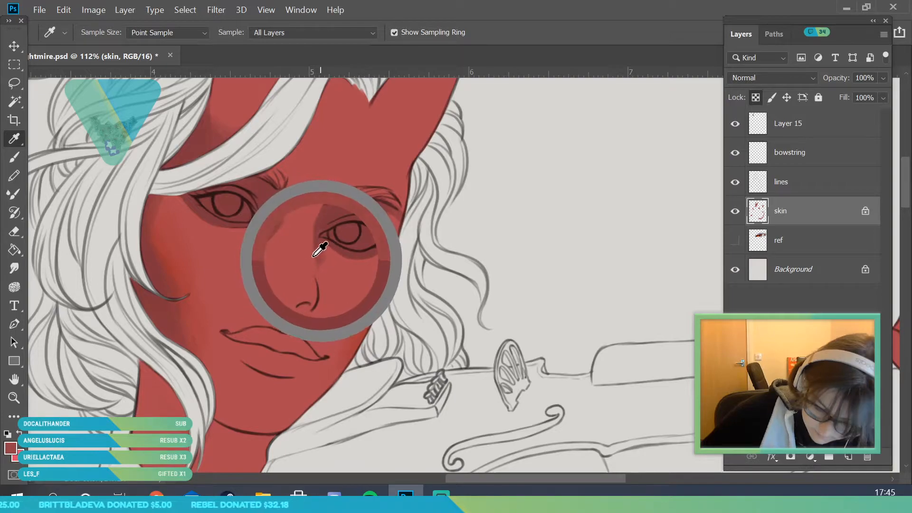
click(14, 157)
click(103, 32)
click(102, 77)
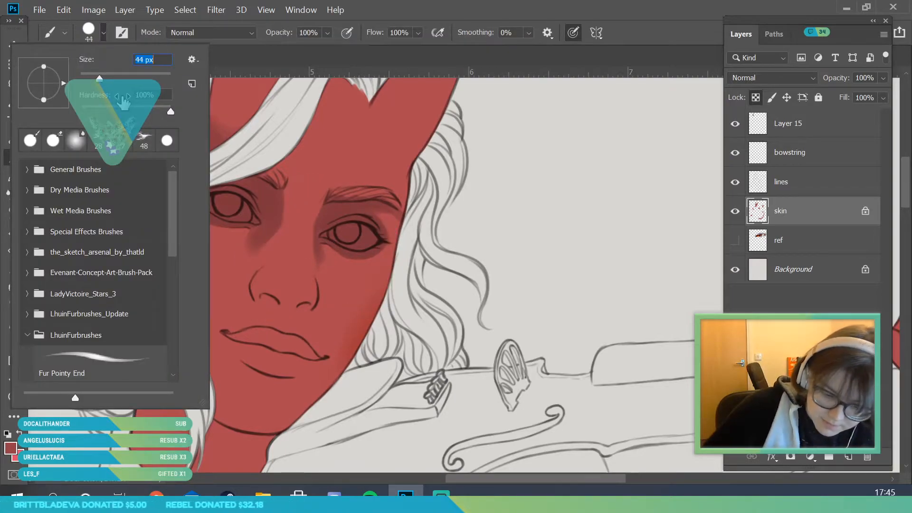
click(327, 253)
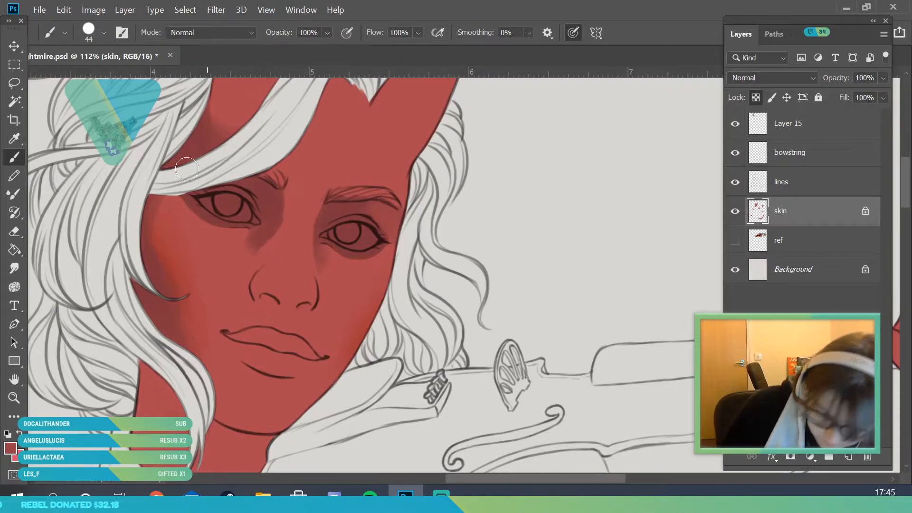
- Spread soft shadow between the hair-side eye and the nose with a 155 px brush, refining it with a 94 px brush
click(103, 33)
click(490, 207)
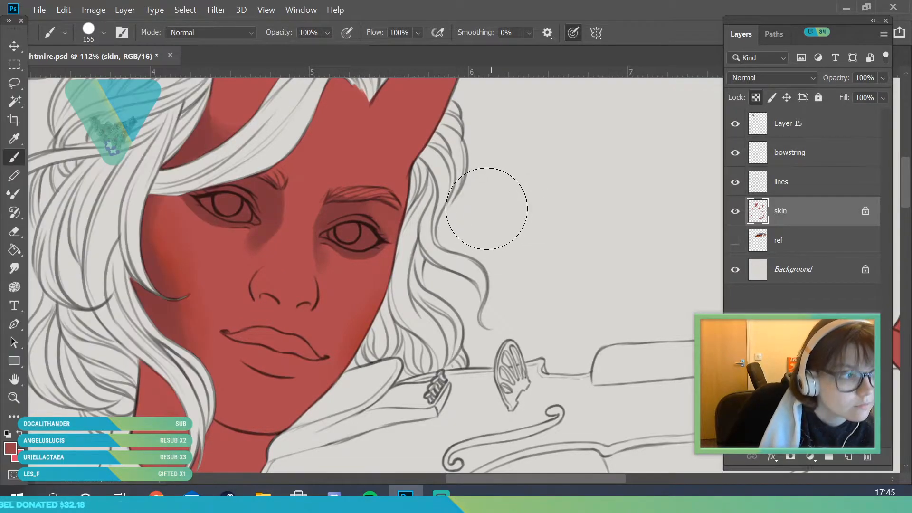
mouse_move(276, 228)
mouse_down()
mouse_move(248, 259)
mouse_move(255, 228)
mouse_move(239, 234)
mouse_move(281, 226)
mouse_move(284, 209)
mouse_up()
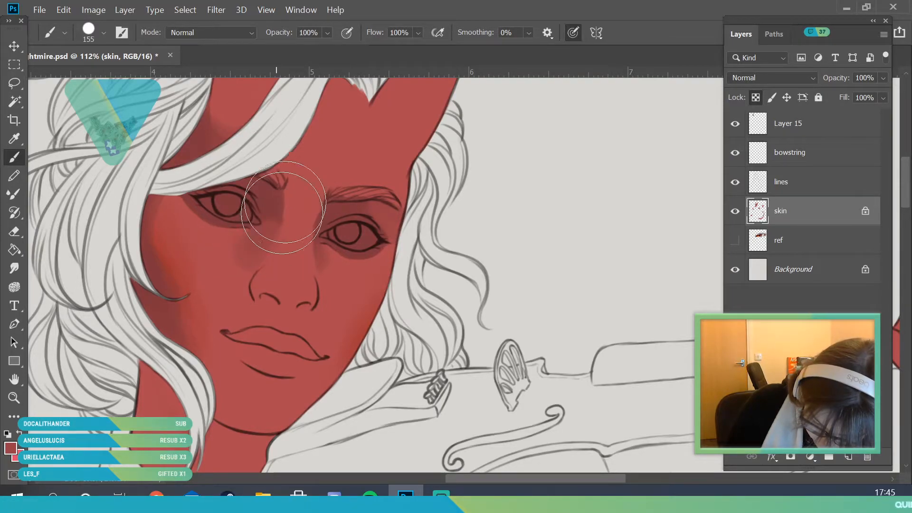
click(103, 32)
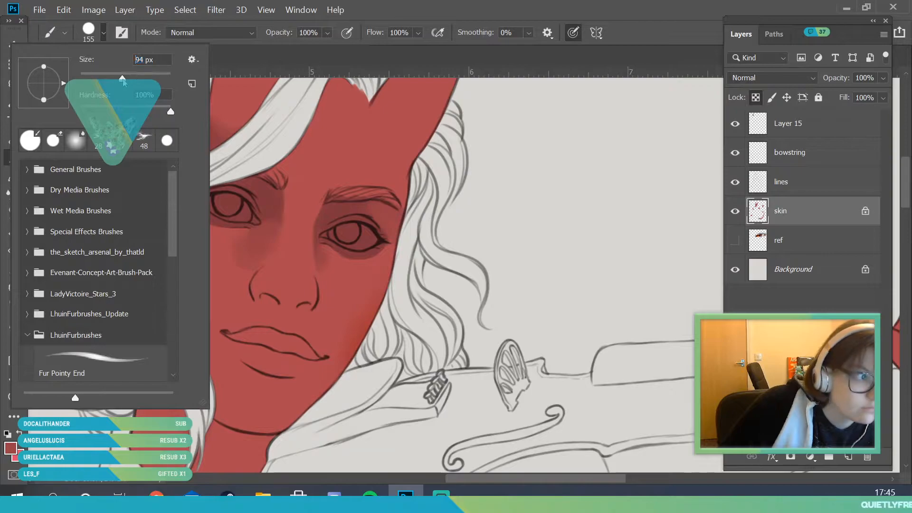
drag(122, 82, 122, 81)
click(277, 201)
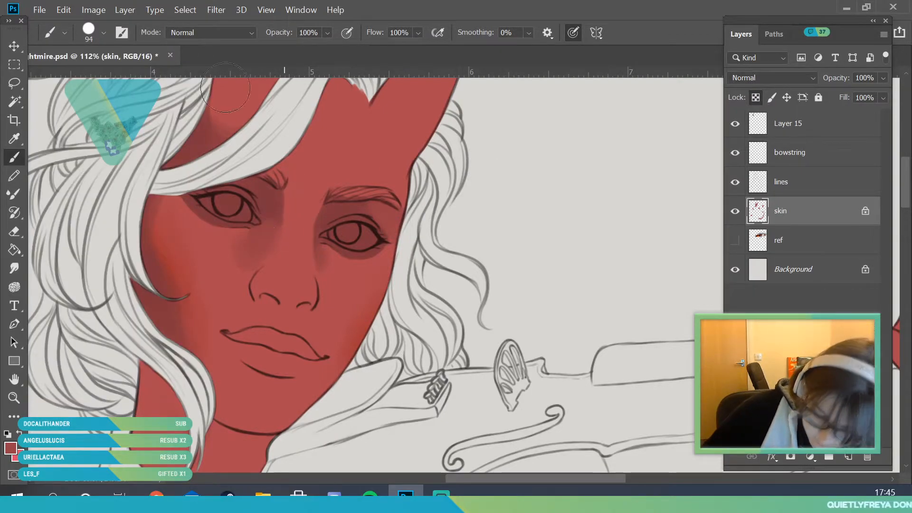
- Deepen the shadow from the inner end of the hair-side brow down the nose with a 64 px brush
click(104, 35)
drag(104, 78, 108, 78)
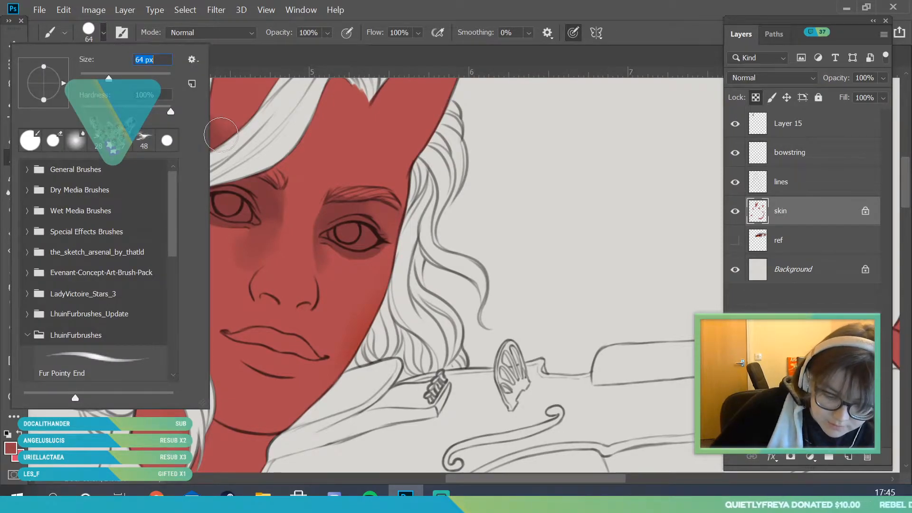
click(228, 133)
mouse_move(277, 182)
mouse_down()
mouse_move(275, 197)
mouse_move(279, 168)
mouse_move(280, 240)
mouse_move(277, 199)
mouse_move(264, 183)
mouse_move(280, 179)
mouse_move(285, 187)
mouse_move(258, 220)
mouse_move(264, 263)
mouse_up()
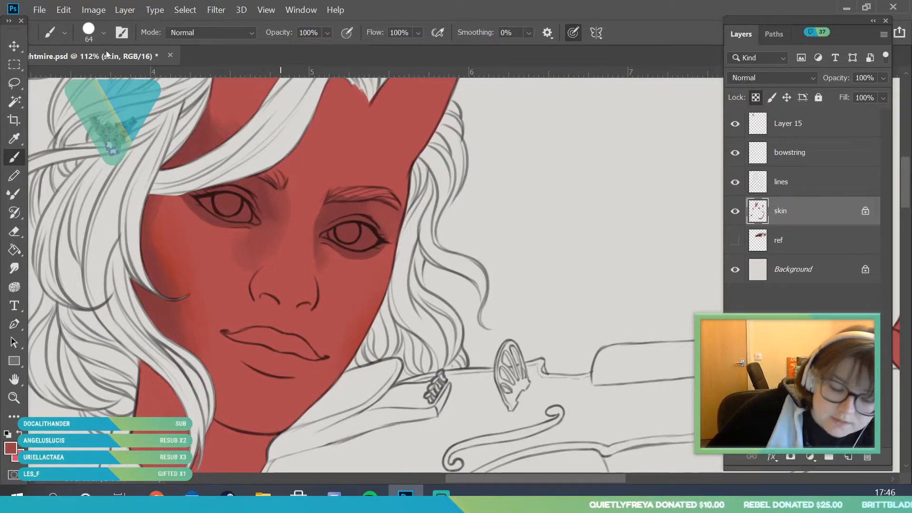
- Sample tones around the nose bridge and inner brow and blend the hair-side socket shadow into the nose with the 64 px brush
click(14, 107)
click(14, 138)
click(285, 209)
key(b)
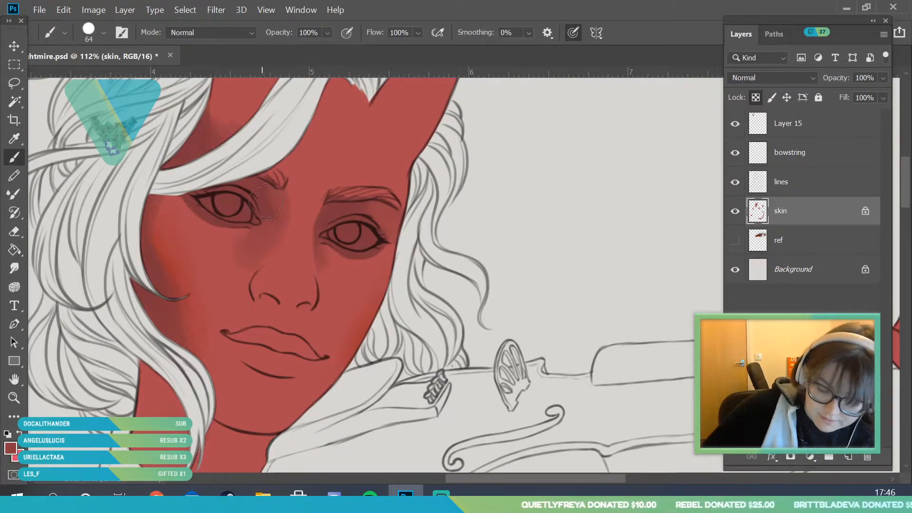
mouse_move(257, 185)
mouse_down()
mouse_move(279, 217)
mouse_move(258, 245)
mouse_up()
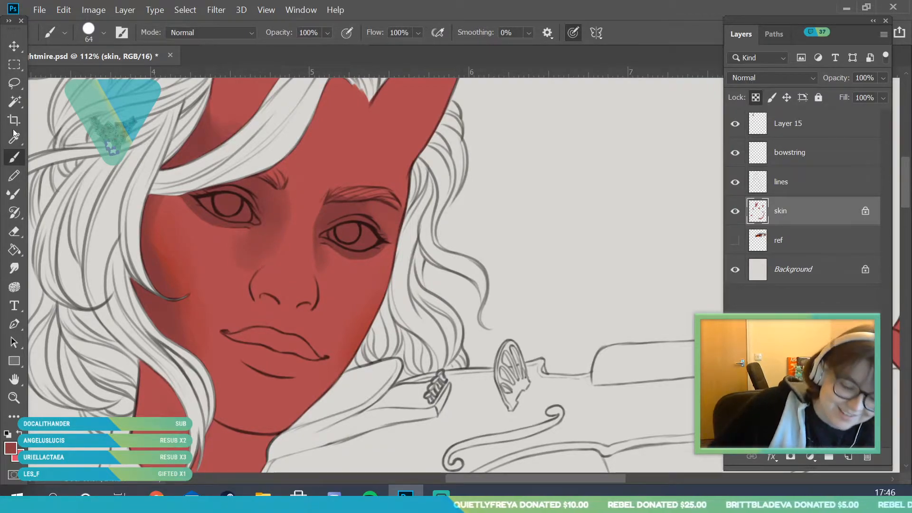
click(14, 137)
click(295, 172)
key(b)
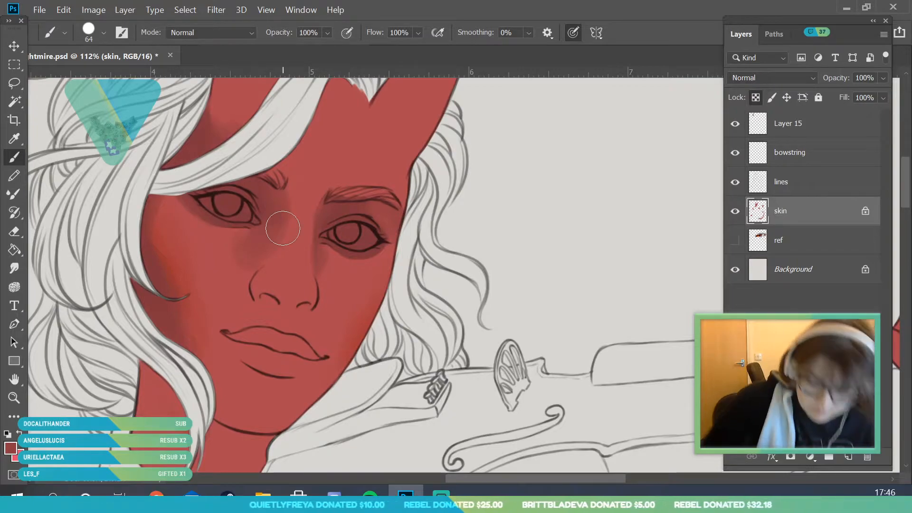
- Sample the light shadow tone beside the nose and soften the shading beneath the hair-side eye with a 105 px brush
key(i)
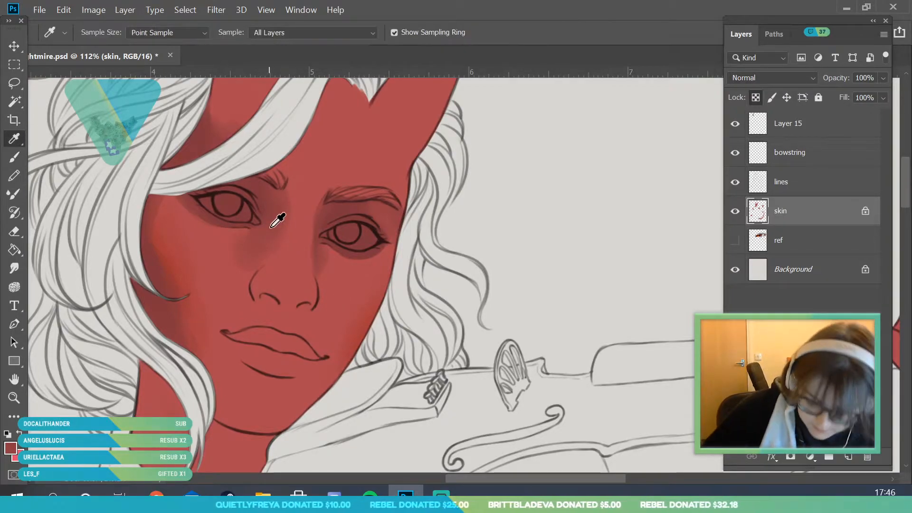
click(247, 257)
key(b)
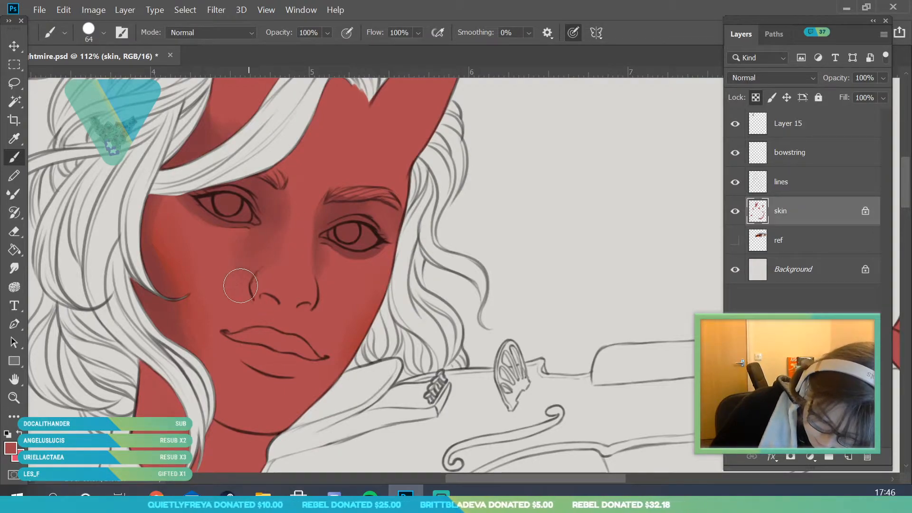
click(103, 33)
mouse_move(262, 262)
mouse_down()
mouse_move(238, 247)
mouse_move(255, 236)
mouse_up()
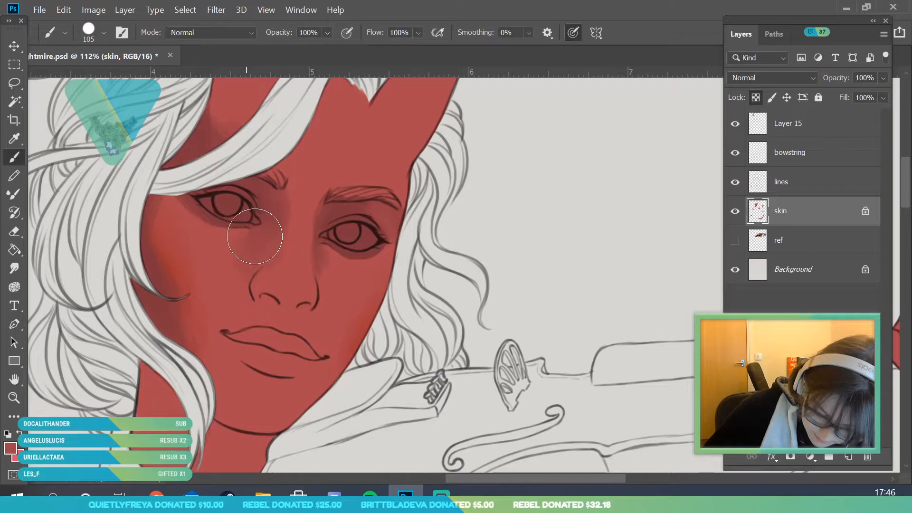
- Sample the red beside the nostril and blend the lower edges of the shadows beneath both eyes with the 105 px brush
key(i)
click(244, 277)
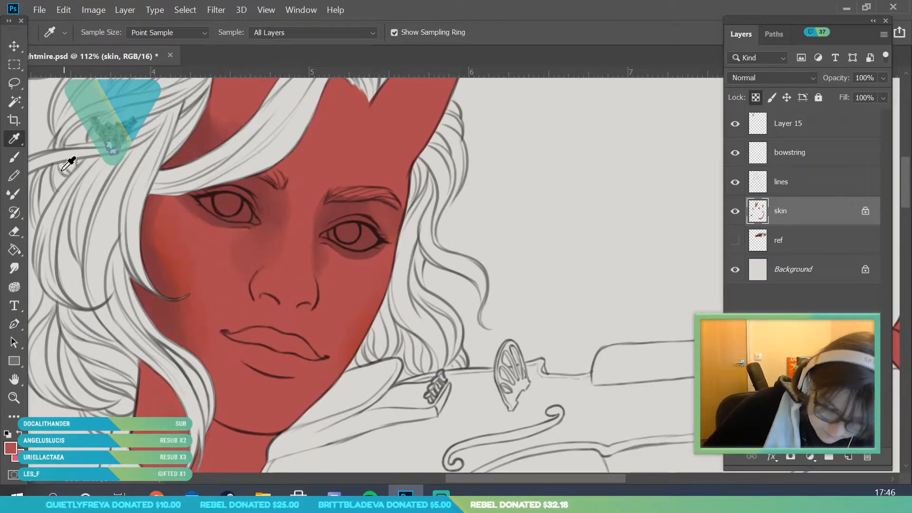
key(b)
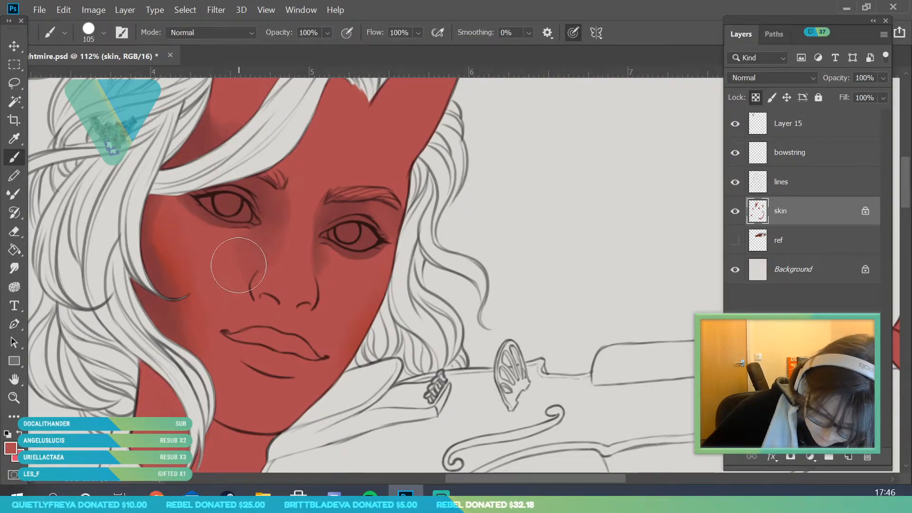
mouse_move(334, 288)
mouse_down()
mouse_move(330, 262)
mouse_move(315, 273)
mouse_move(311, 264)
mouse_up()
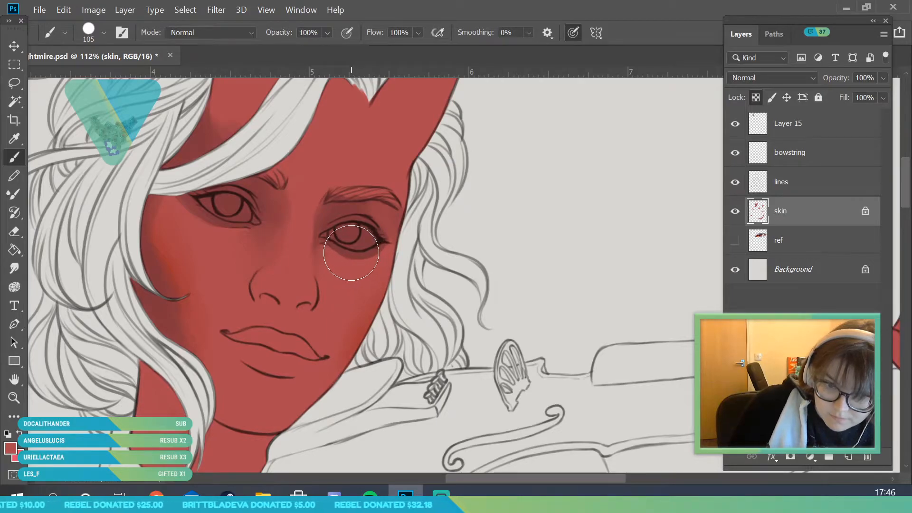
- Sample the dark shadow colour from the cheek beside the hair and shade beneath the lower lip with a 37 px brush
click(11, 400)
drag(159, 269, 207, 318)
drag(102, 287, 124, 340)
drag(291, 163, 207, 185)
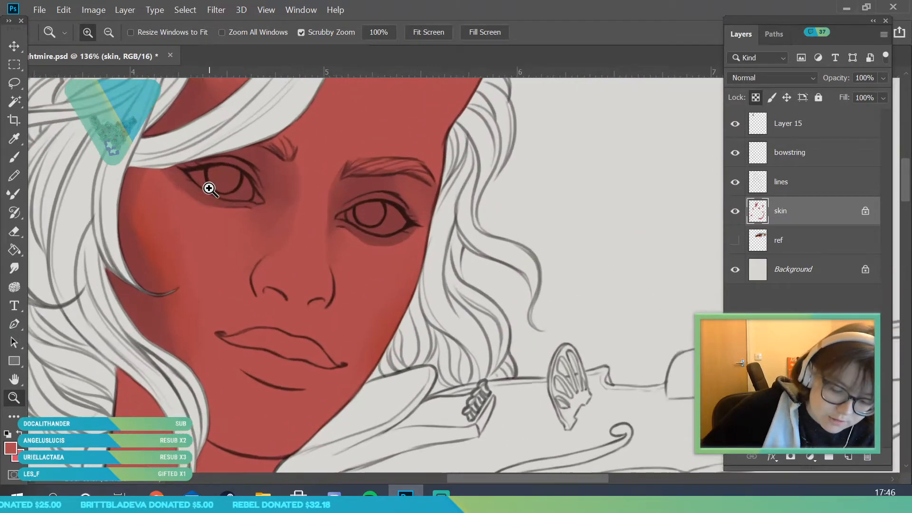
key(i)
click(150, 292)
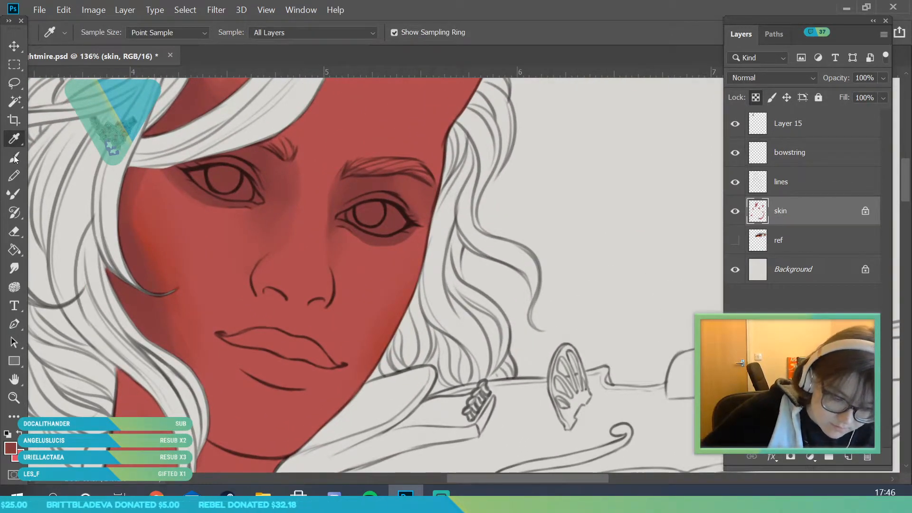
key(b)
click(102, 33)
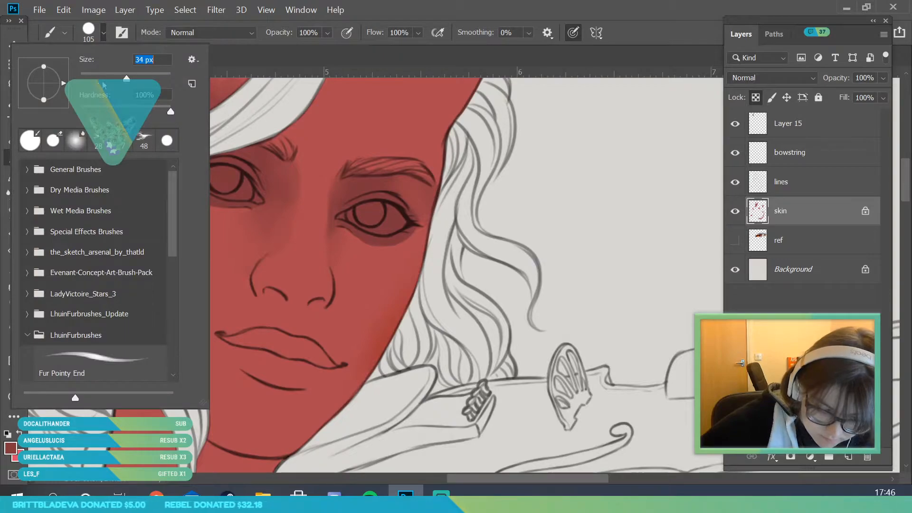
key(Return)
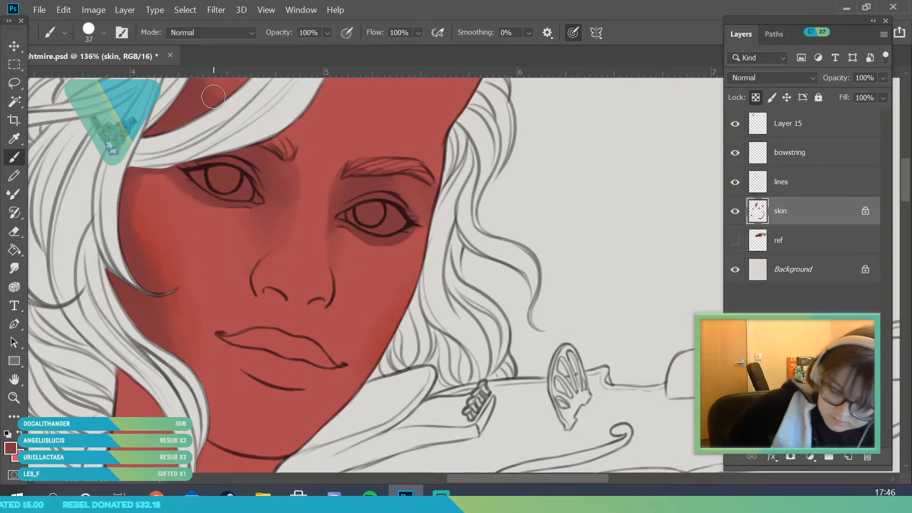
click(14, 397)
drag(225, 223, 177, 378)
drag(226, 245, 267, 320)
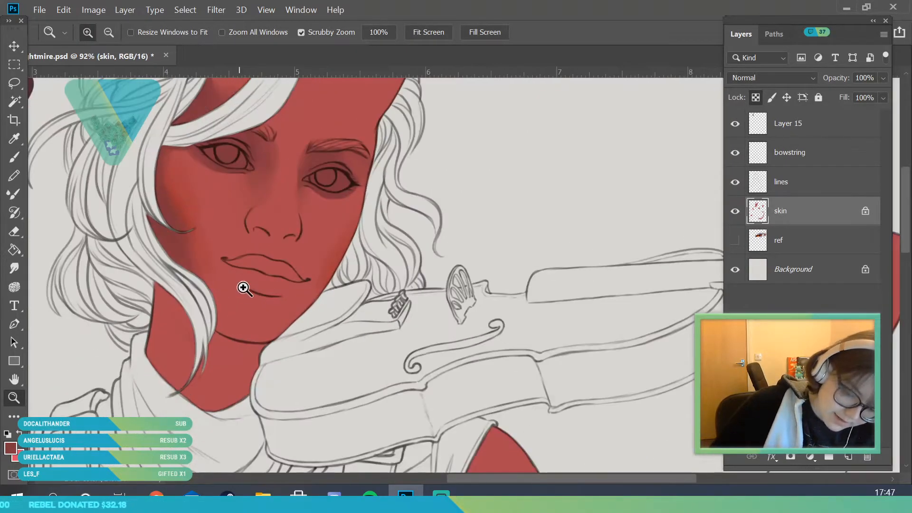
drag(243, 288, 234, 265)
click(14, 157)
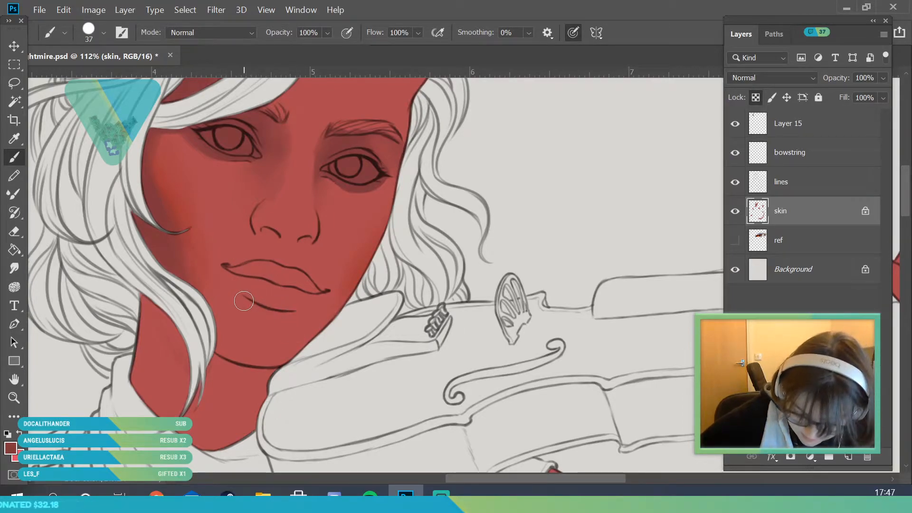
drag(273, 314, 294, 323)
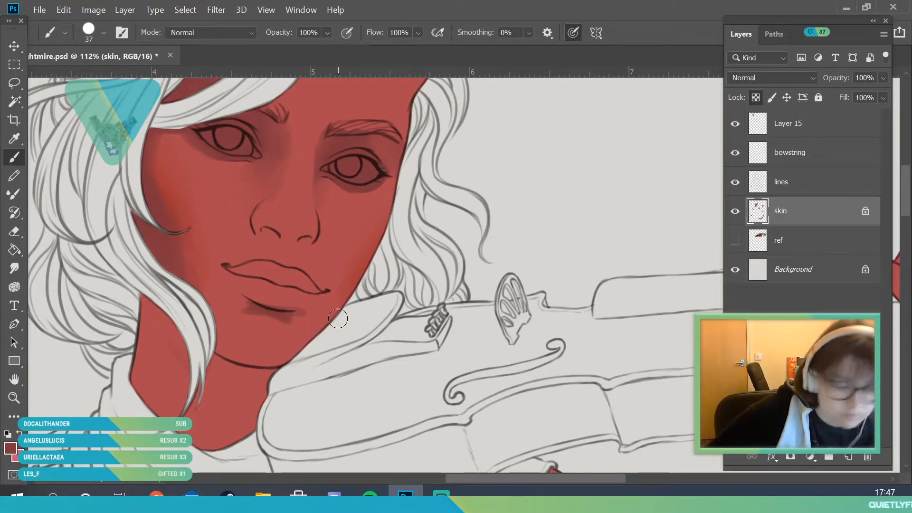
- Sample the softer shadow tone under the hair-side eye and widen the shading beneath the lower lip with a 69 px brush
click(14, 138)
click(259, 159)
click(14, 157)
click(102, 33)
click(109, 77)
click(259, 311)
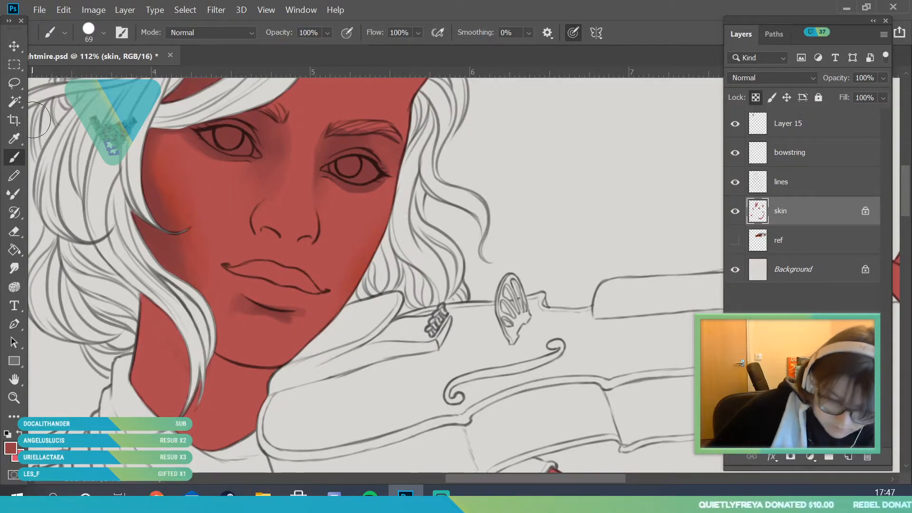
- Sample the tone at the edge of the lip shadow and blend the shading around the chin and jaw with an 89 px brush
alt+click(235, 304)
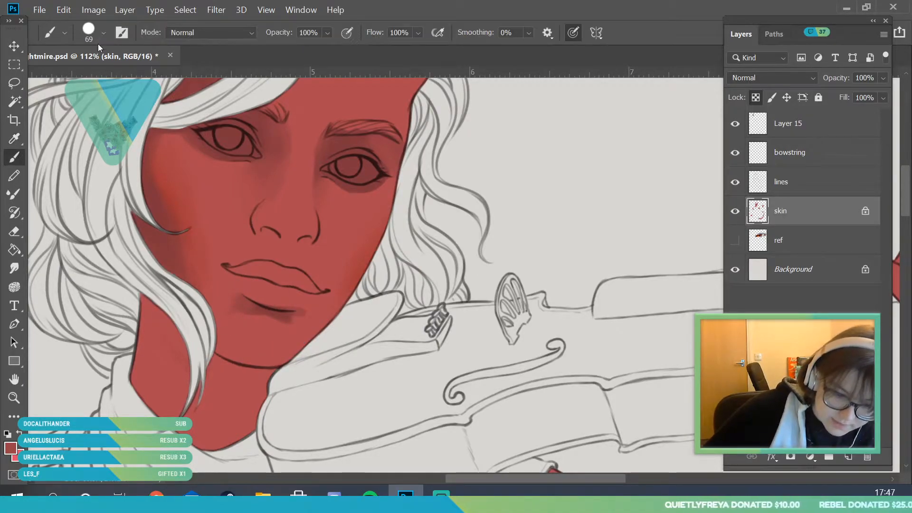
click(104, 33)
click(244, 302)
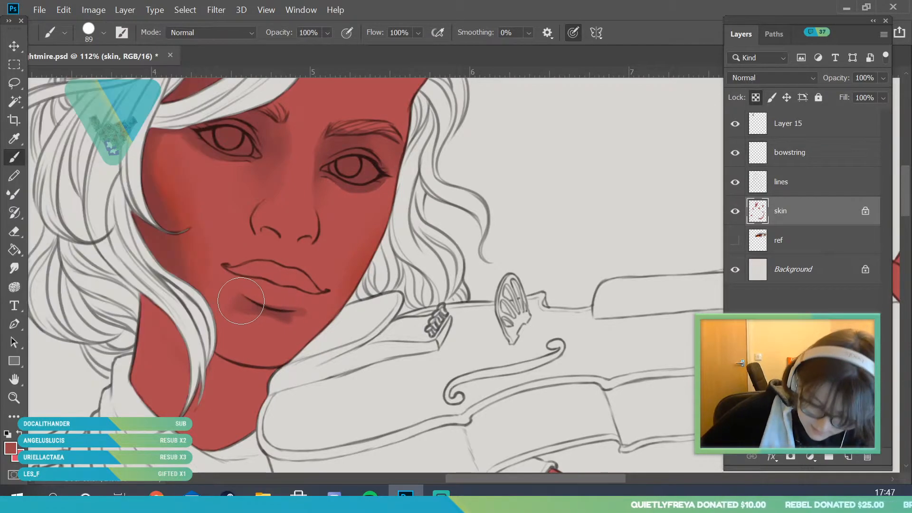
mouse_move(241, 301)
mouse_down()
mouse_move(221, 343)
mouse_move(225, 323)
mouse_move(209, 322)
mouse_move(196, 282)
mouse_move(249, 313)
mouse_move(178, 257)
mouse_move(214, 294)
mouse_move(225, 295)
mouse_move(196, 273)
mouse_move(210, 272)
mouse_move(245, 300)
mouse_move(327, 310)
mouse_move(292, 335)
mouse_move(284, 320)
mouse_move(315, 324)
mouse_move(295, 328)
mouse_move(302, 350)
mouse_move(296, 336)
mouse_move(266, 377)
mouse_move(333, 317)
mouse_move(323, 309)
mouse_move(336, 301)
mouse_move(294, 314)
mouse_move(378, 270)
mouse_up()
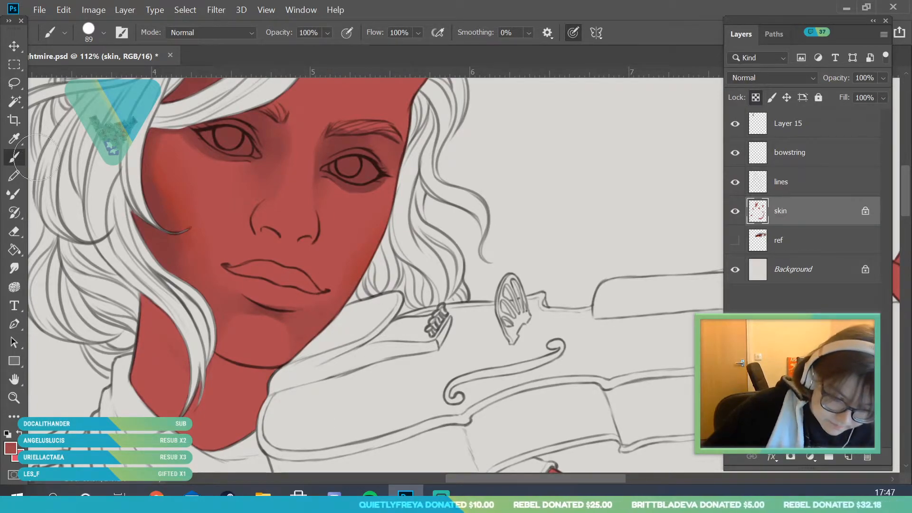
- Sample the dark cheek shadow beside the hair and darken the crease under the lip and the chin's lower edge with an 18 px brush
key(i)
click(160, 248)
click(15, 157)
click(103, 33)
click(52, 141)
click(263, 309)
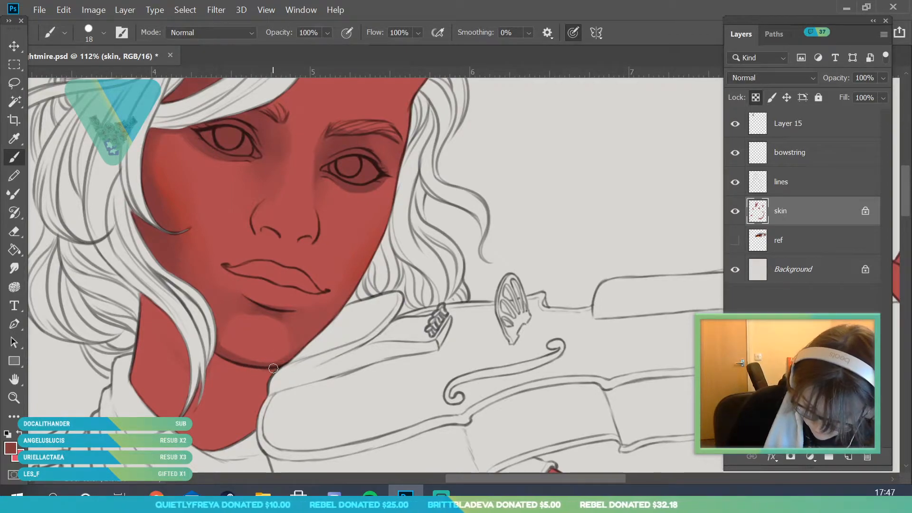
- Sample a lighter shadow red from the cheek beside the hair and set the brush size to 25 px
click(17, 397)
drag(223, 252, 137, 404)
drag(237, 235, 274, 299)
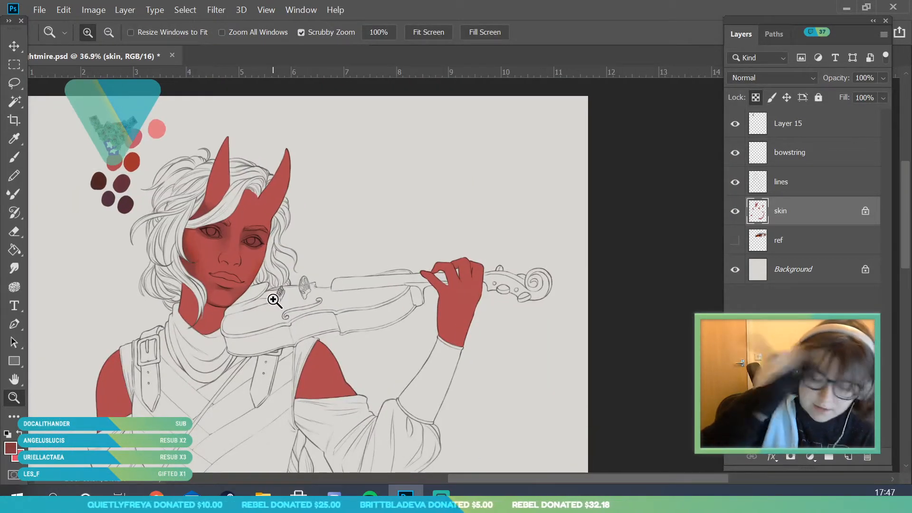
drag(224, 248, 171, 297)
key(i)
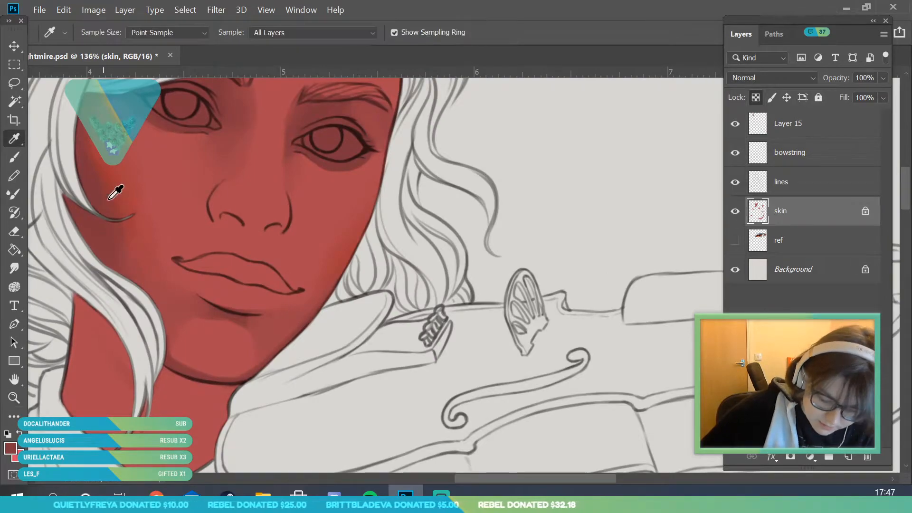
key(b)
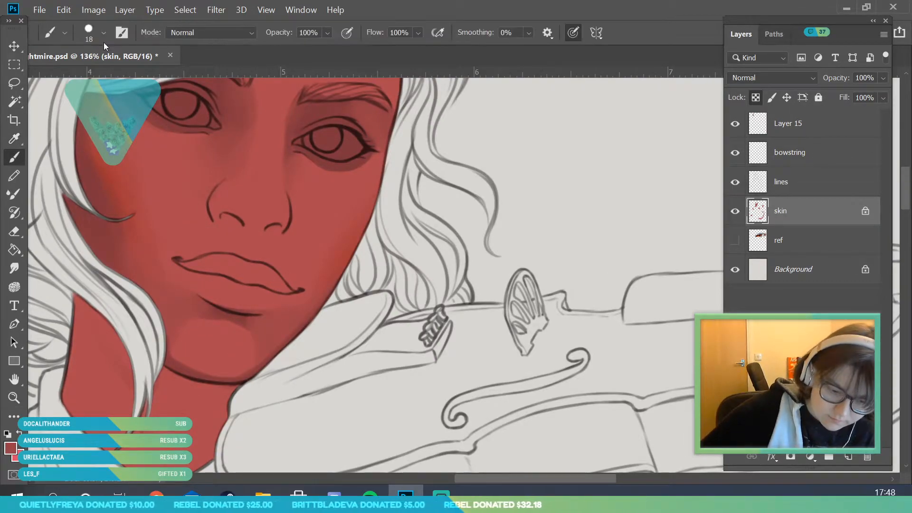
click(103, 32)
drag(90, 77, 90, 77)
click(304, 380)
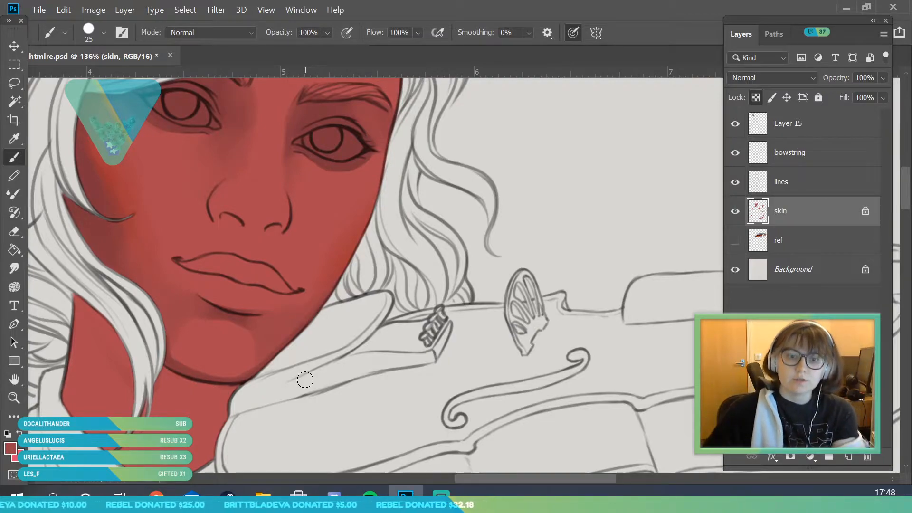
click(15, 398)
drag(214, 266, 180, 283)
drag(244, 294, 192, 271)
drag(204, 173, 219, 223)
click(17, 161)
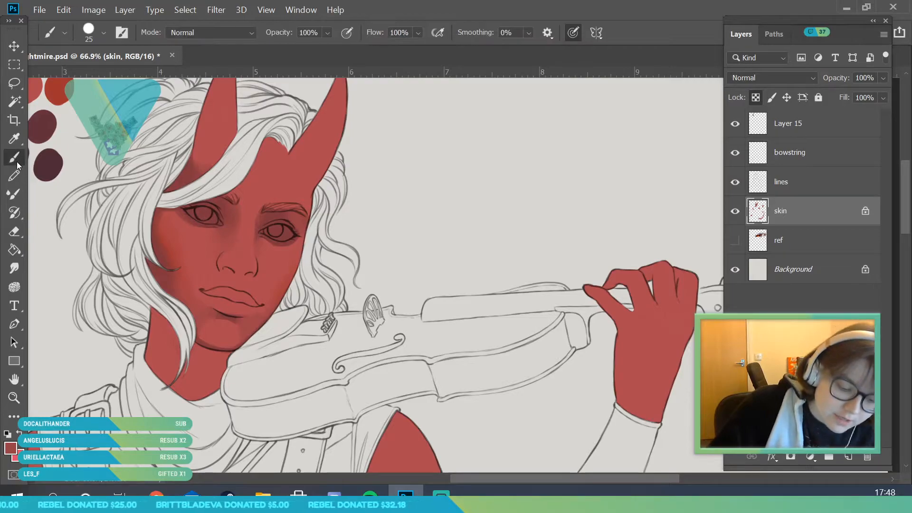
- Close in on the chin and darken its lower edge and the adjoining jawline with the 25 px brush
click(103, 35)
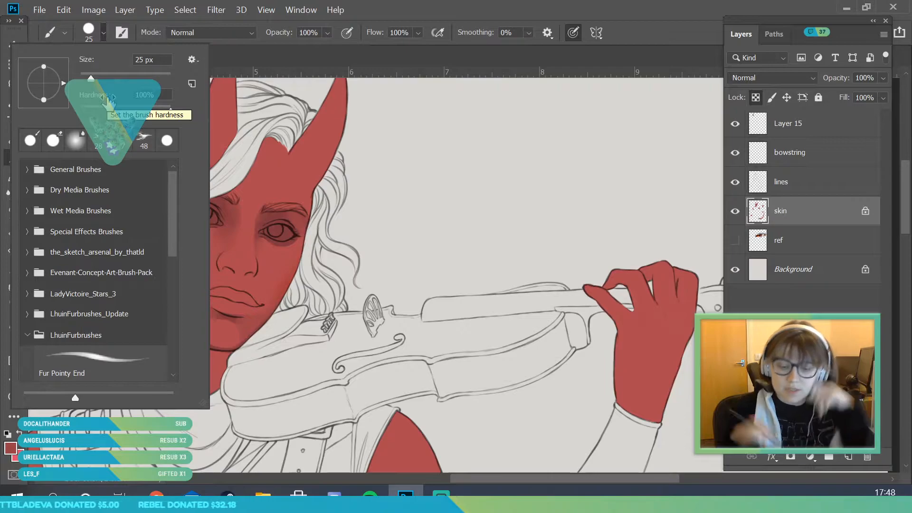
click(214, 212)
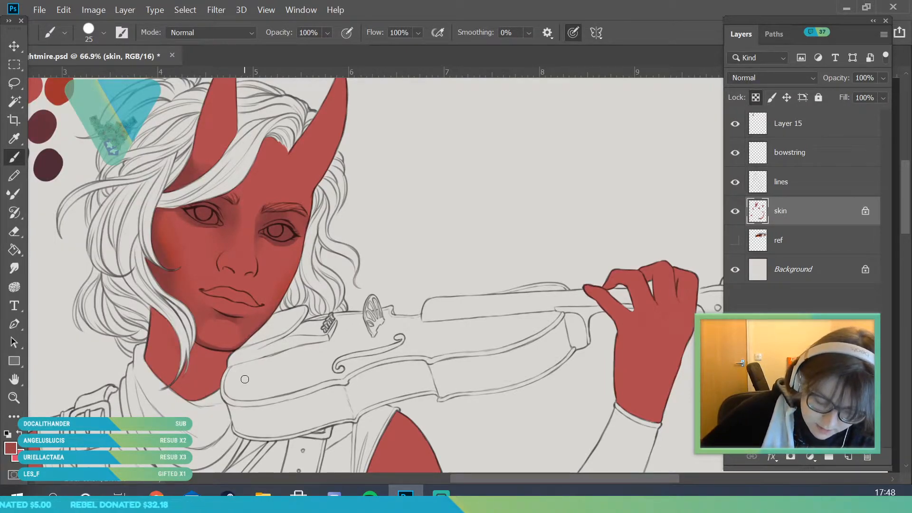
click(19, 399)
click(224, 356)
click(14, 156)
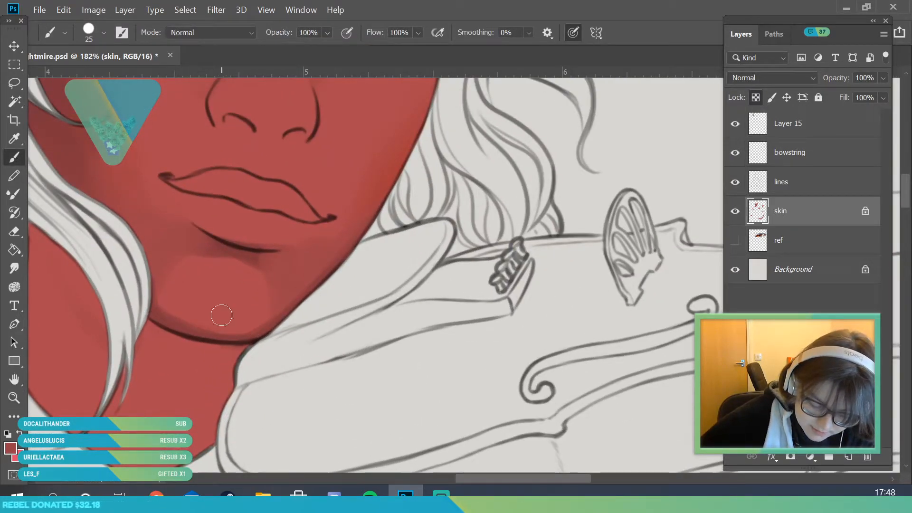
click(281, 315)
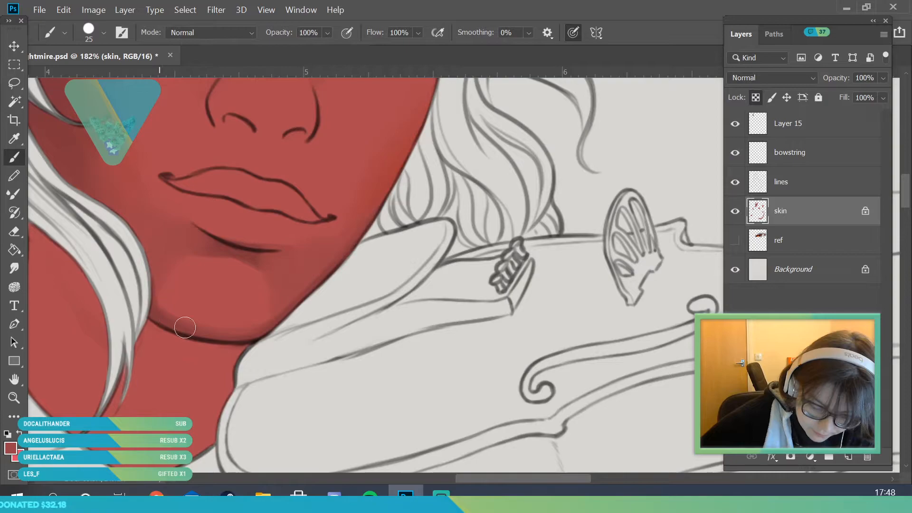
- Sample the warm red from the hair-side cheek and blend the cheek shadow along the hair with a 55 px brush
click(14, 397)
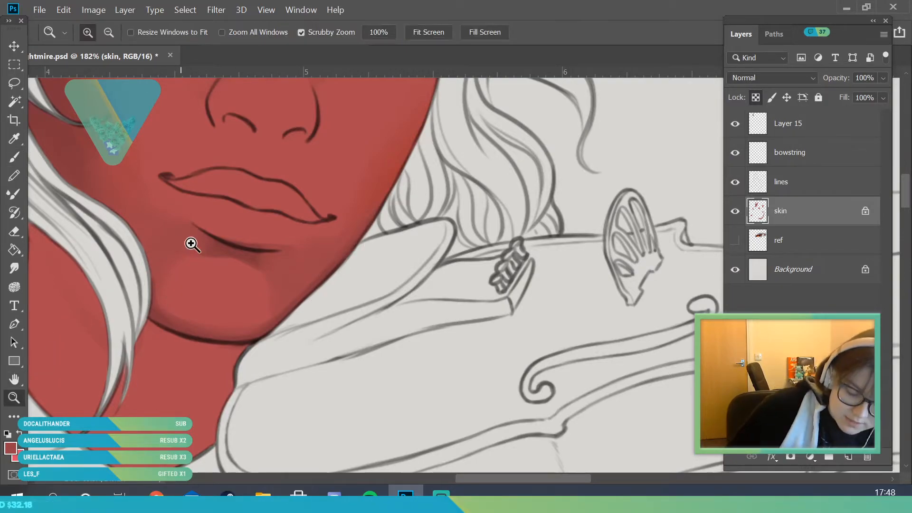
drag(180, 245, 102, 252)
drag(266, 346, 229, 340)
drag(252, 230, 296, 361)
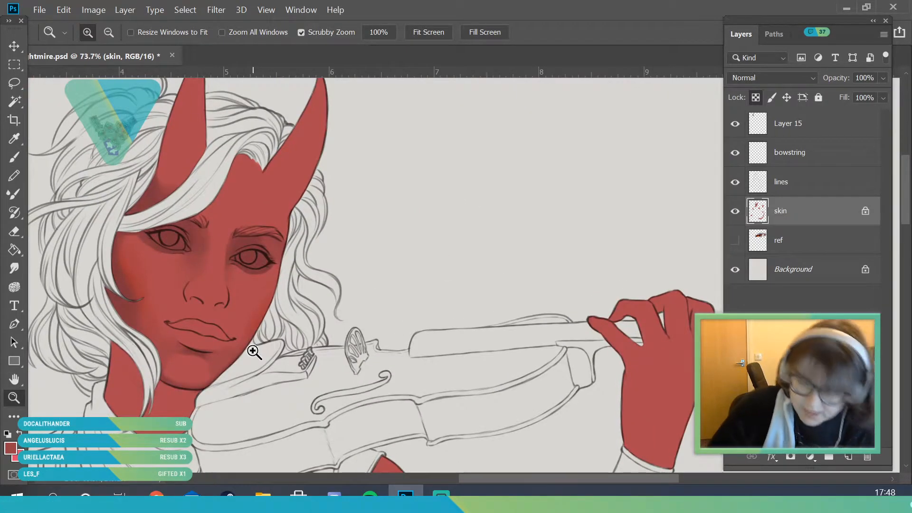
drag(285, 206, 285, 342)
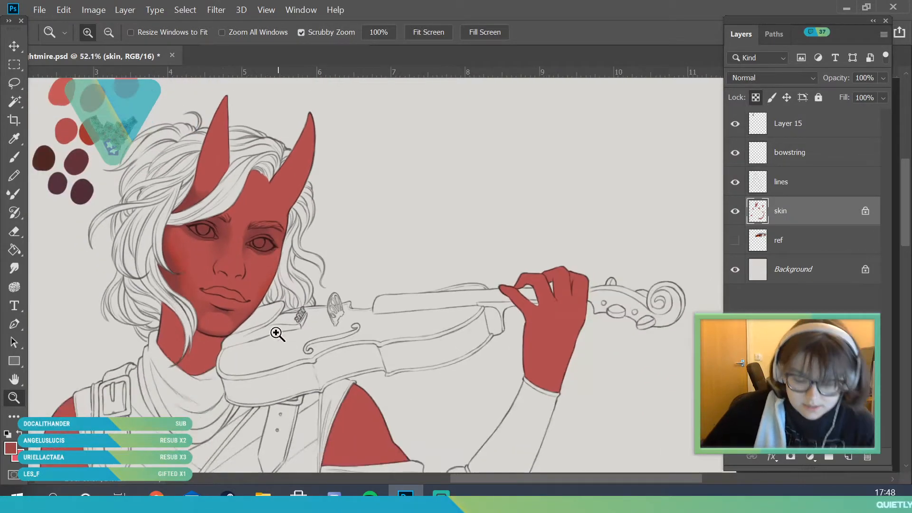
drag(239, 282, 273, 375)
drag(213, 314, 228, 315)
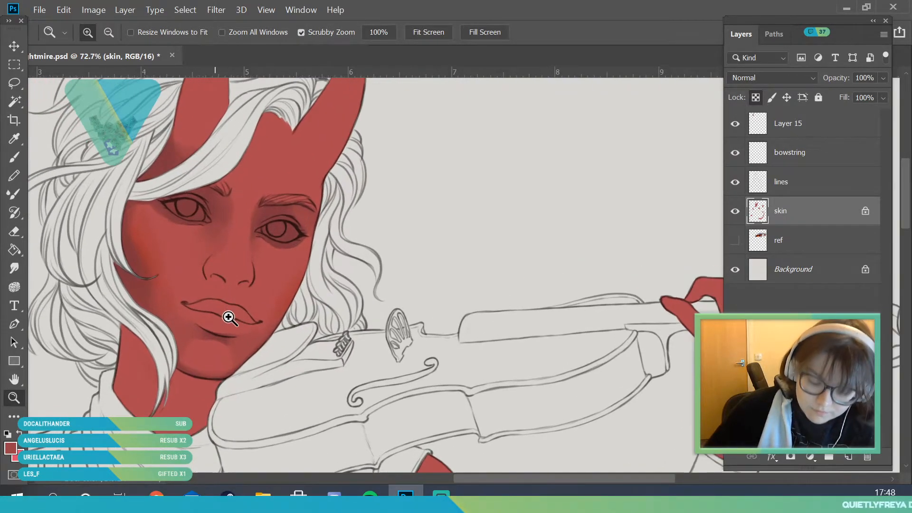
drag(173, 317, 175, 322)
key(i)
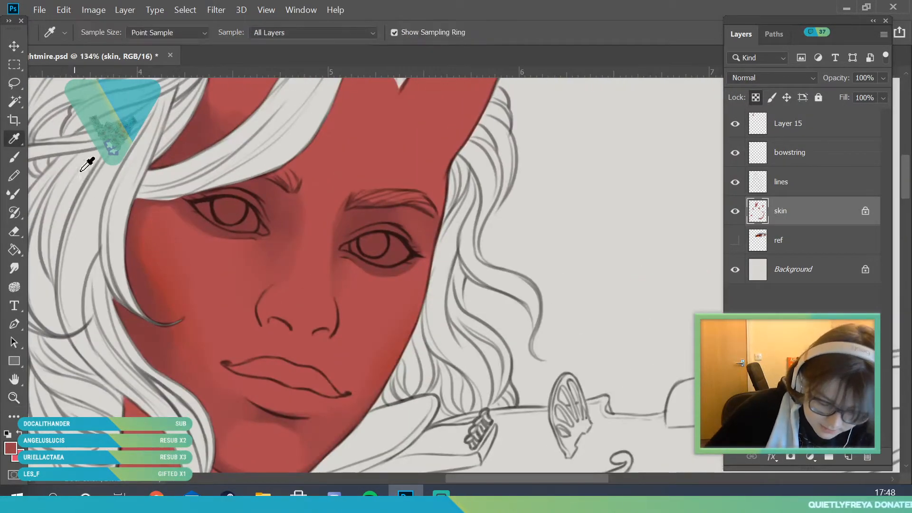
click(164, 287)
key(b)
click(103, 33)
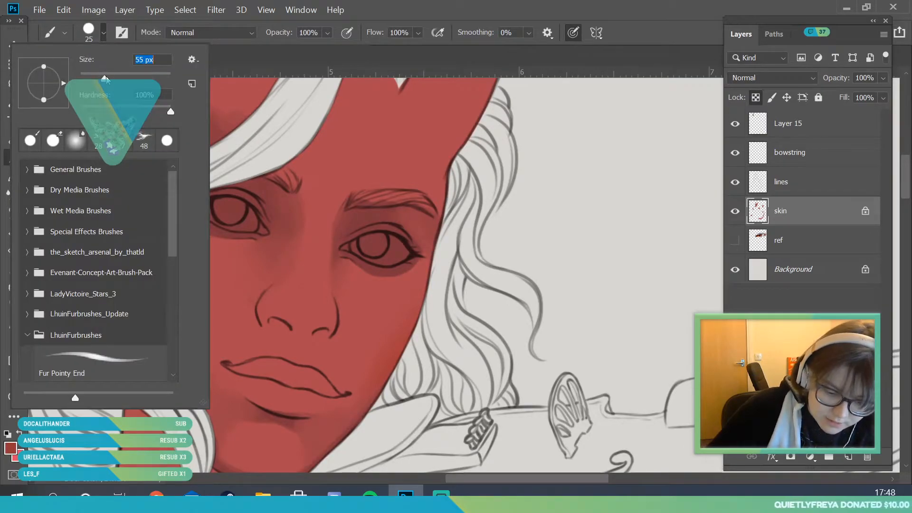
click(239, 159)
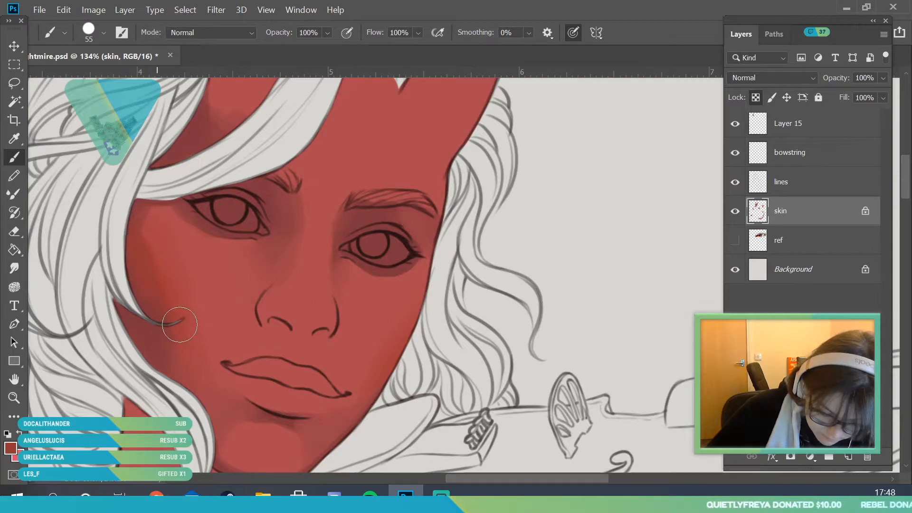
- Sample reds around the edge of the hair-side cheek shadow and soften its transition towards the mouth with the 55 px brush
alt+click(180, 290)
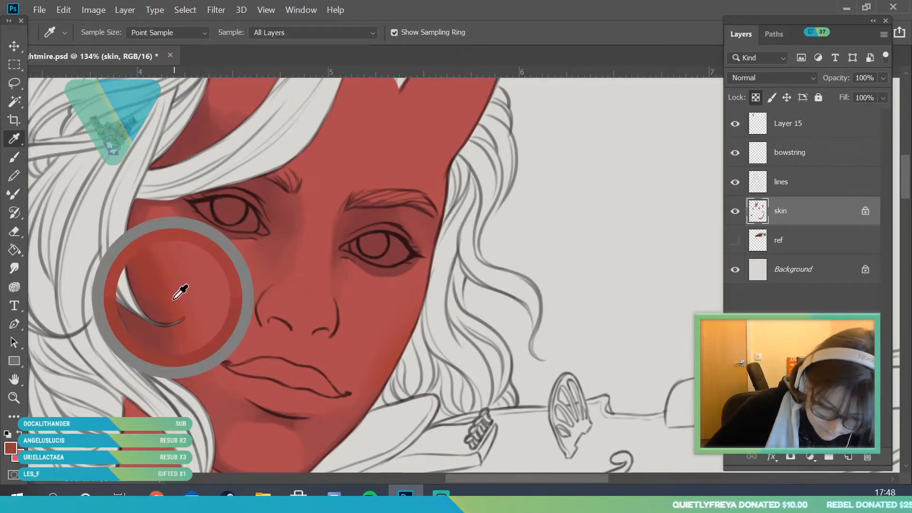
mouse_move(145, 226)
mouse_down()
mouse_move(99, 337)
mouse_move(50, 339)
mouse_up()
key(z)
drag(222, 301, 217, 333)
key(alt)
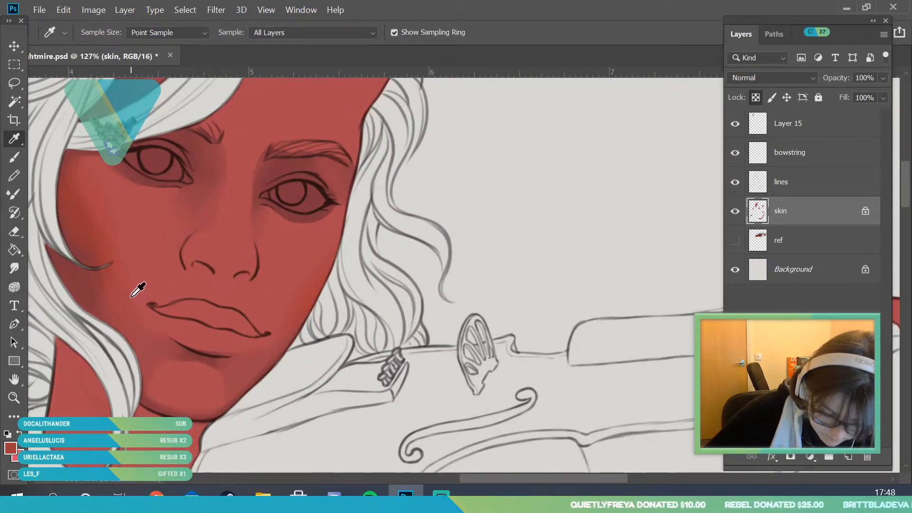
key(b)
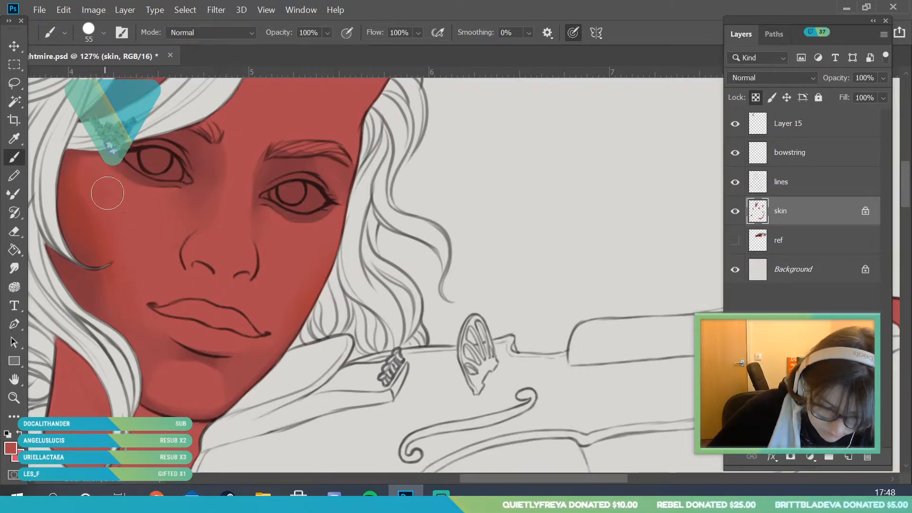
- Sample the dark red inside the hair-side eye and shade the forehead along the hair and the opposite temple
key(z)
drag(155, 277, 177, 330)
click(88, 209)
key(i)
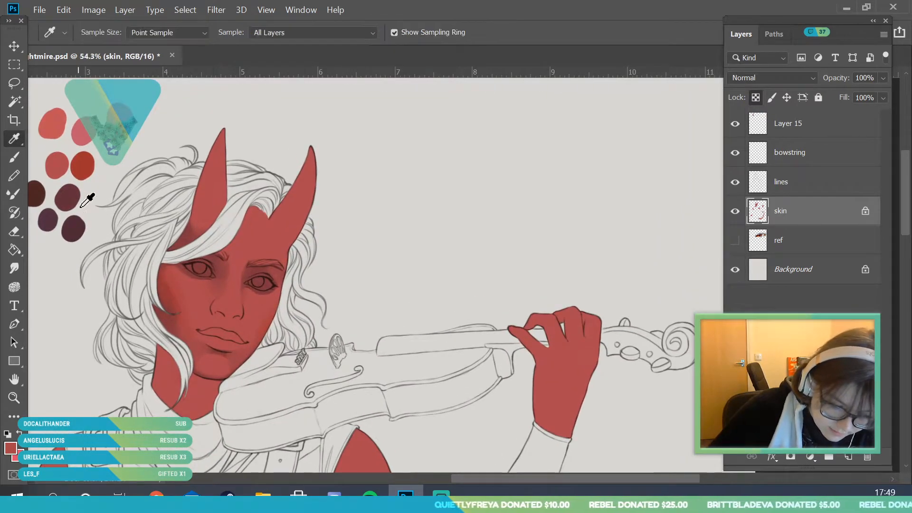
click(202, 270)
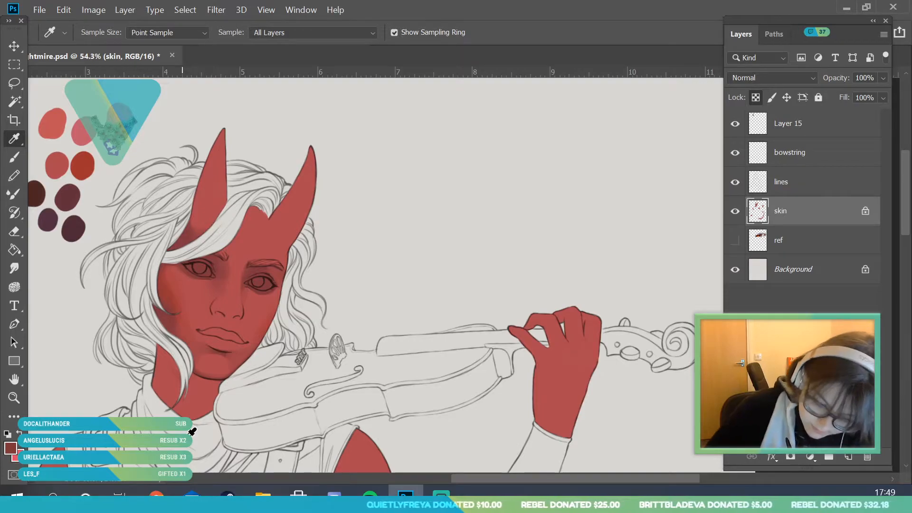
key(b)
key(z)
drag(251, 273, 141, 179)
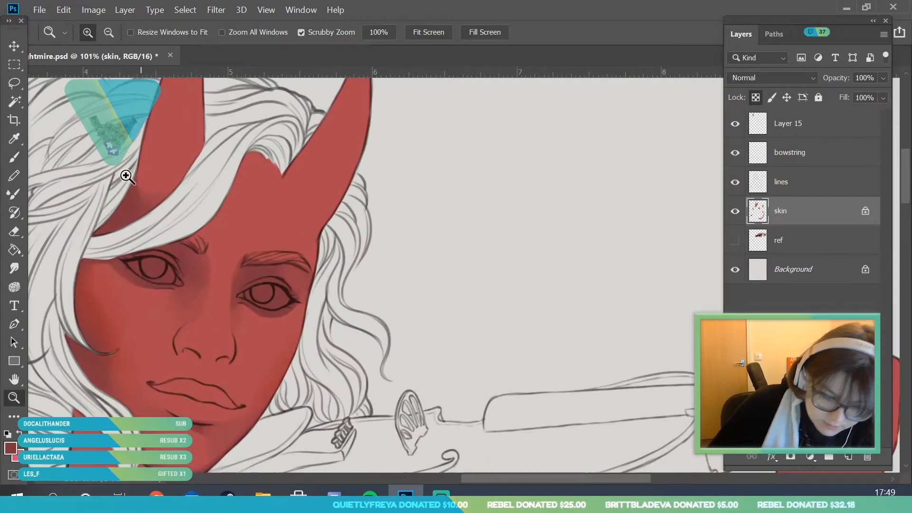
key(b)
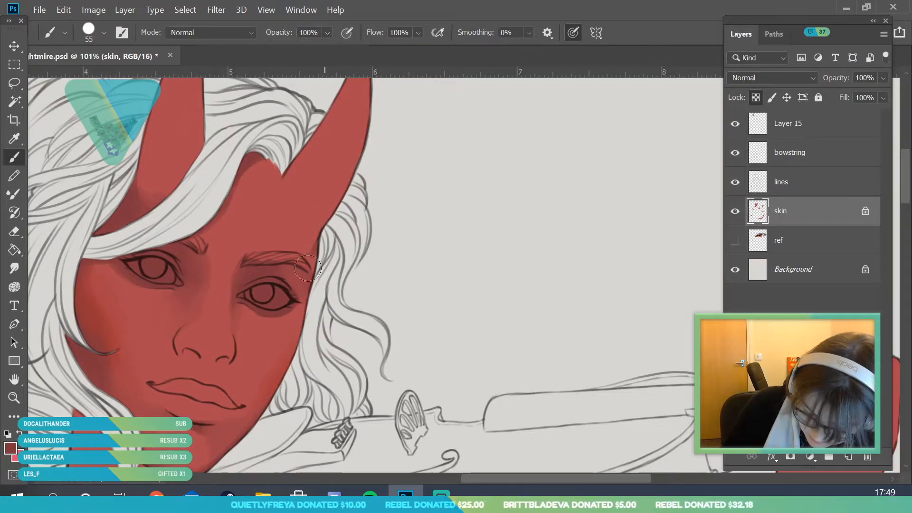
- Shade the neck beneath the jaw and hair with the same dark red
key(z)
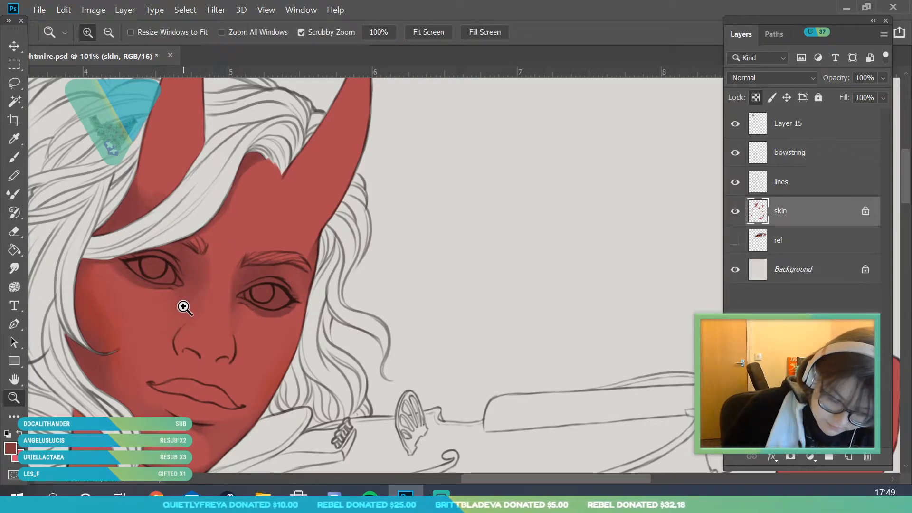
drag(325, 318, 273, 359)
drag(280, 379, 315, 451)
key(b)
mouse_move(191, 269)
mouse_down()
mouse_move(252, 350)
mouse_move(253, 340)
mouse_move(289, 354)
mouse_move(269, 332)
mouse_move(260, 341)
mouse_move(301, 349)
mouse_move(273, 386)
mouse_move(286, 365)
mouse_move(220, 391)
mouse_move(244, 351)
mouse_move(207, 365)
mouse_move(192, 308)
mouse_move(146, 408)
mouse_up()
- Sample a dark plum swatch from the palette and deepen the neck and cheek shadows beside the hair with a 70 px brush
key(z)
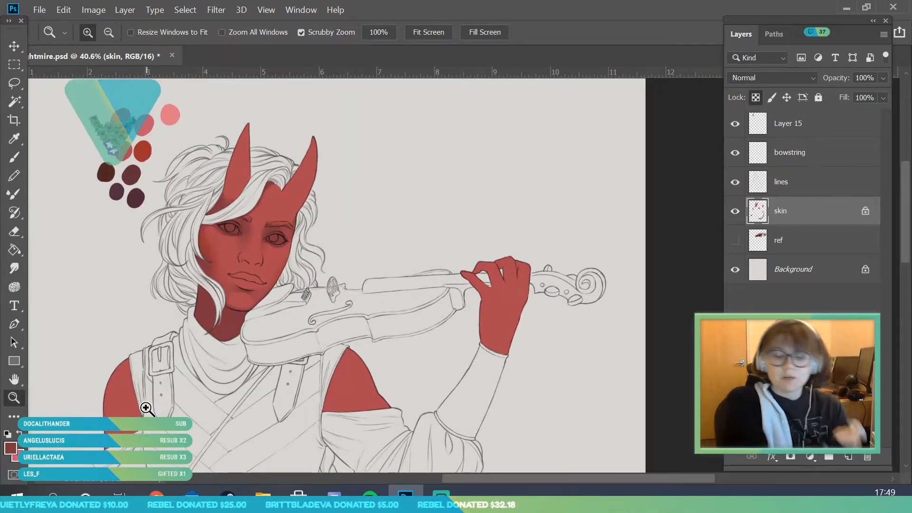
drag(268, 271, 242, 252)
drag(216, 232, 243, 260)
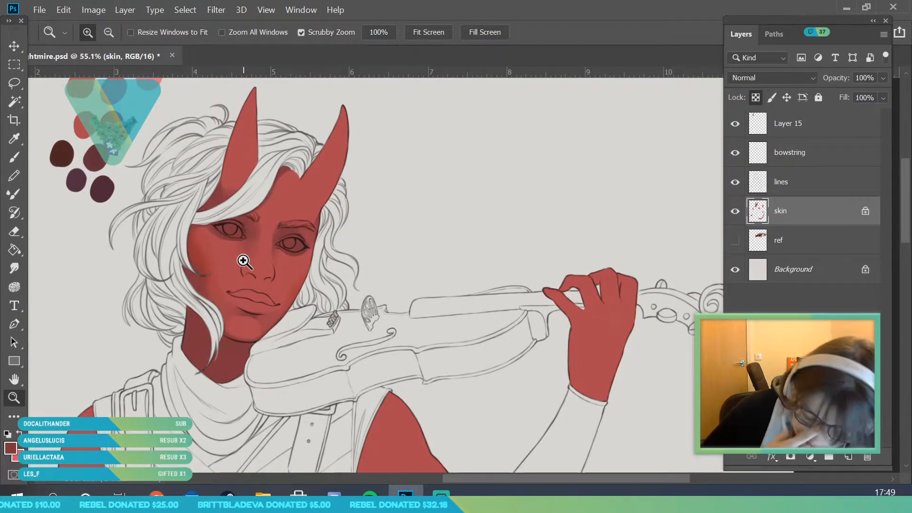
drag(228, 212, 252, 212)
click(19, 137)
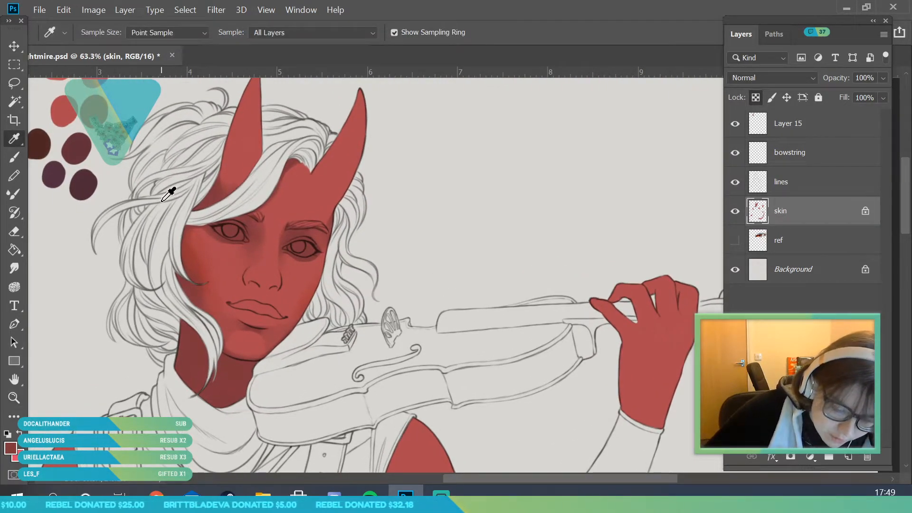
click(89, 138)
click(16, 397)
drag(226, 274, 240, 323)
click(15, 157)
click(101, 36)
drag(110, 82, 113, 82)
click(120, 423)
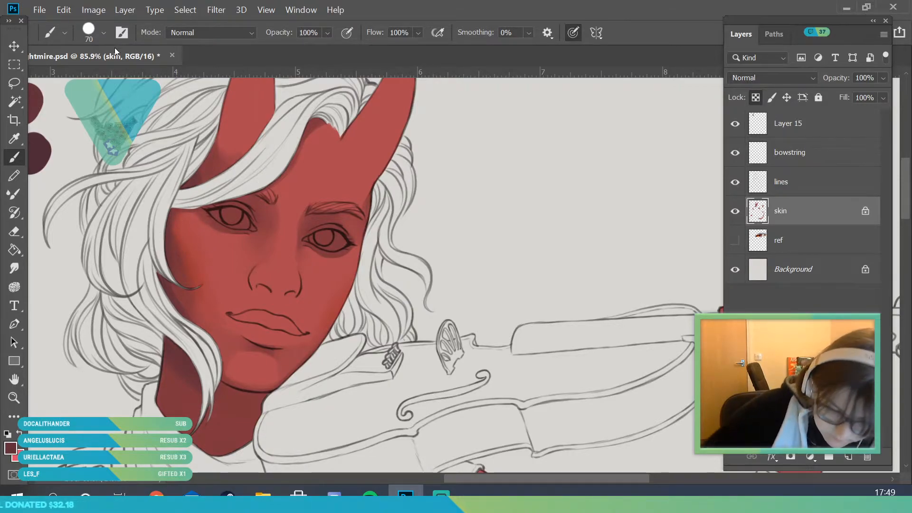
- Darken the hair-side eye and the hollow between its inner corner and the nose bridge with a 21 px brush
click(103, 33)
click(90, 75)
click(236, 215)
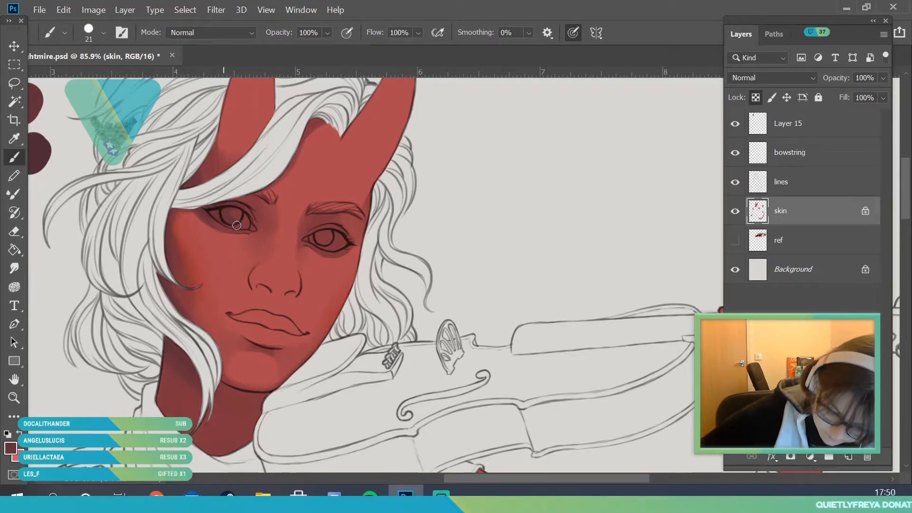
click(14, 398)
drag(275, 278, 328, 279)
click(14, 157)
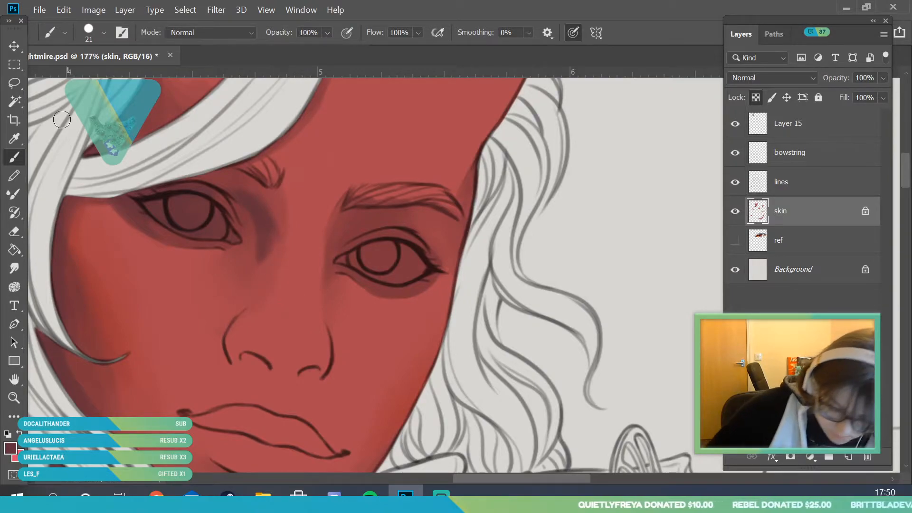
- Sample the mid shadow tone below the hair-side eyebrow and blend the dark hollow beside the nose bridge with a 25 px brush
key(i)
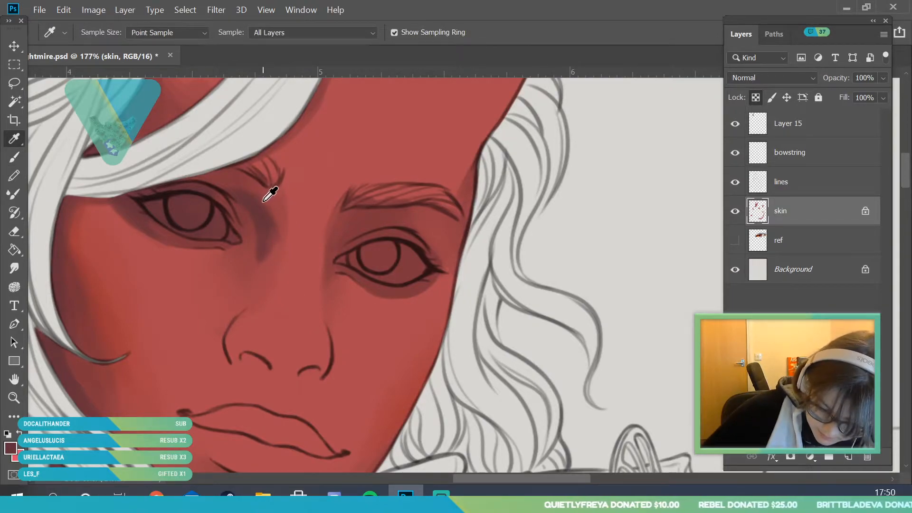
click(270, 193)
key(b)
right_click(269, 219)
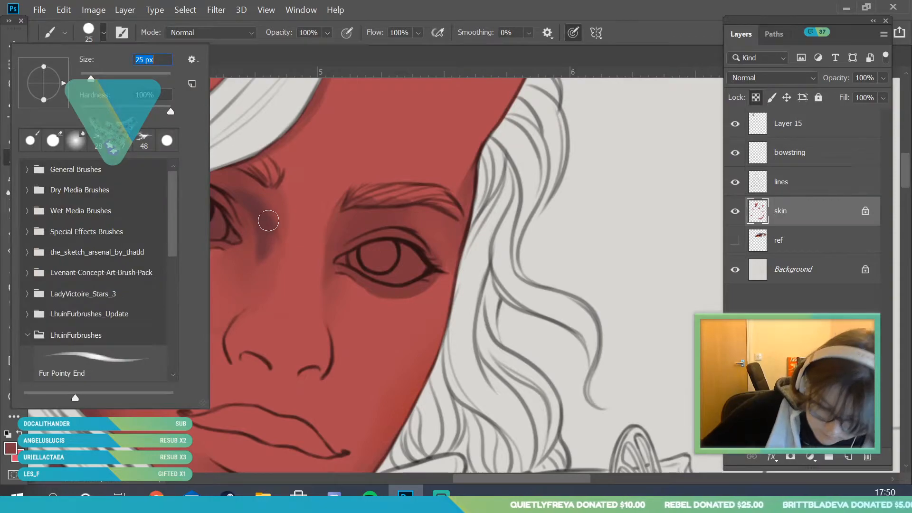
click(269, 221)
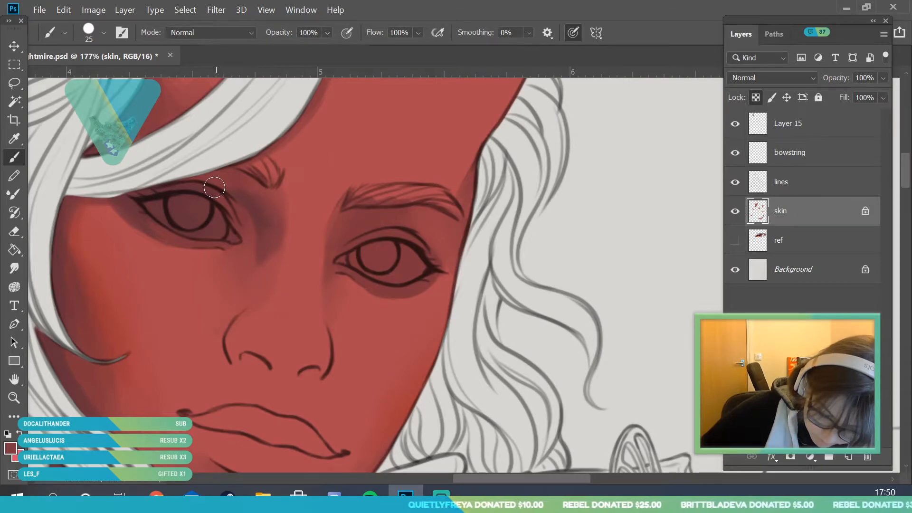
- Sample shadow tones from the hollow beside the nose bridge and extend the shading below the eye's inner corner
key(i)
click(271, 203)
click(14, 156)
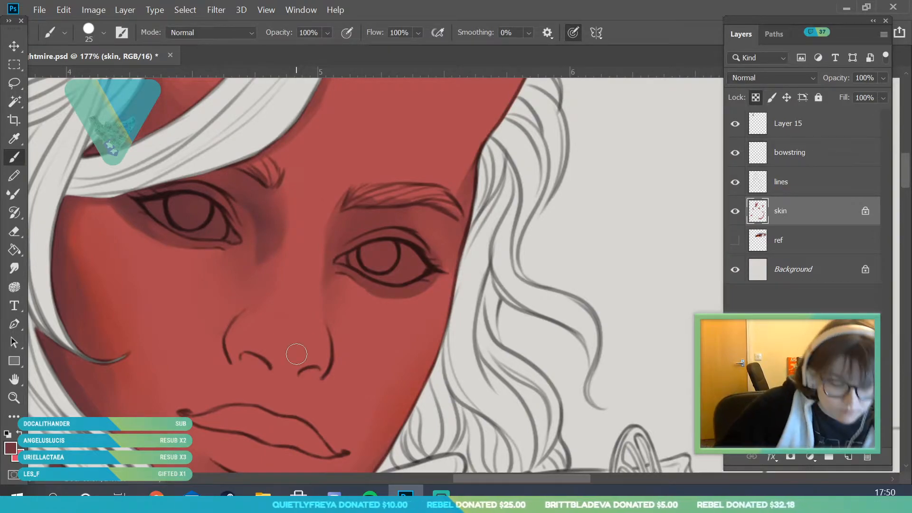
key(i)
click(271, 252)
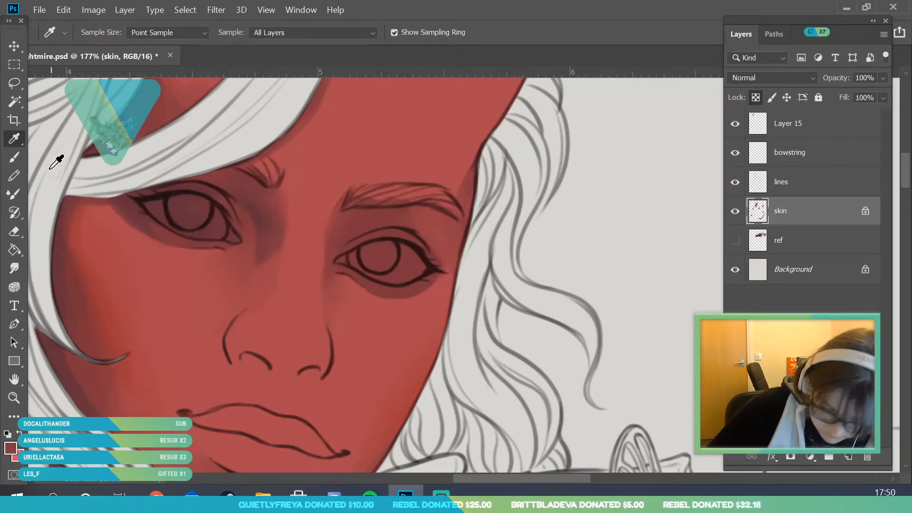
key(b)
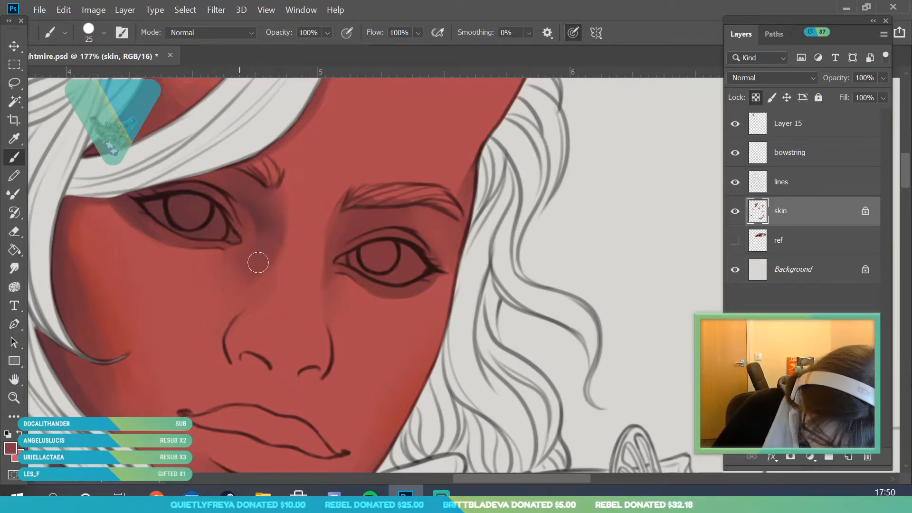
- Sample the lighter red beneath the hair-side eye and soften the shading around the under-eye area and upper cheeks with the 25 px brush
click(14, 397)
drag(223, 262, 127, 435)
drag(280, 294, 292, 307)
drag(217, 258, 250, 337)
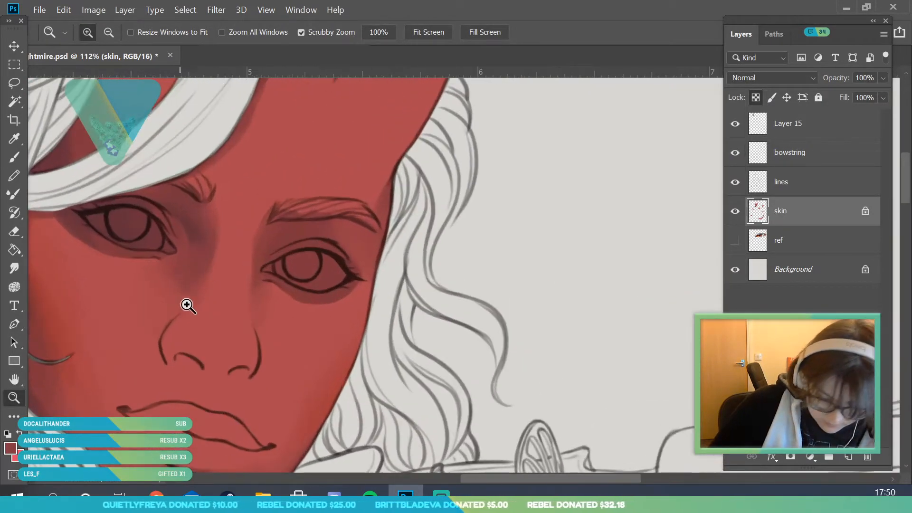
click(16, 141)
click(109, 259)
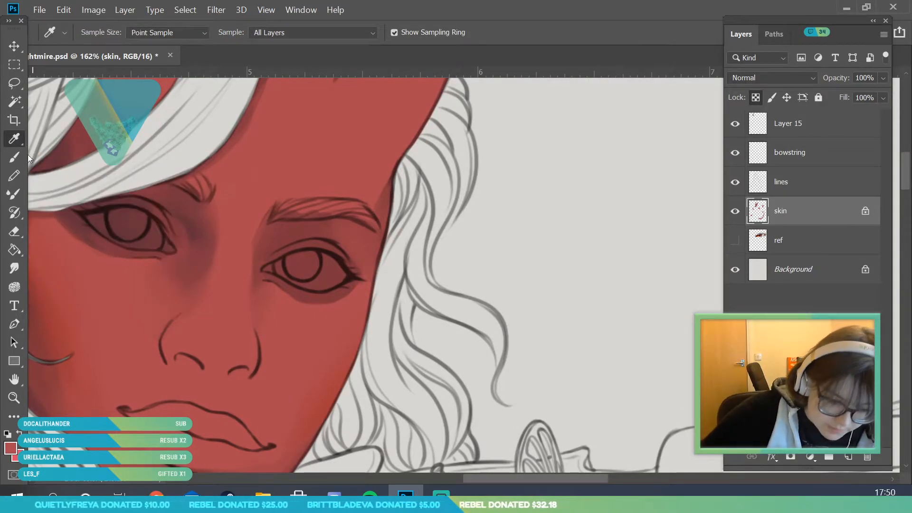
key(b)
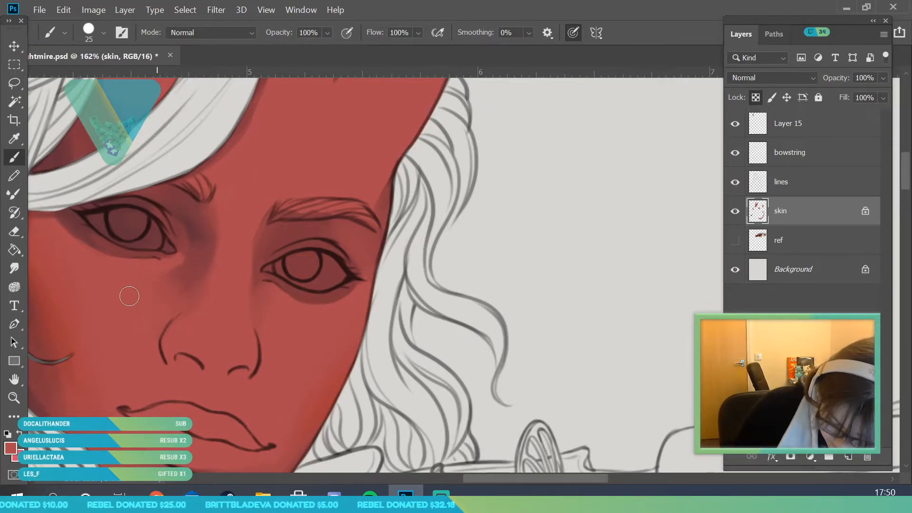
click(16, 400)
drag(217, 262, 237, 313)
key(b)
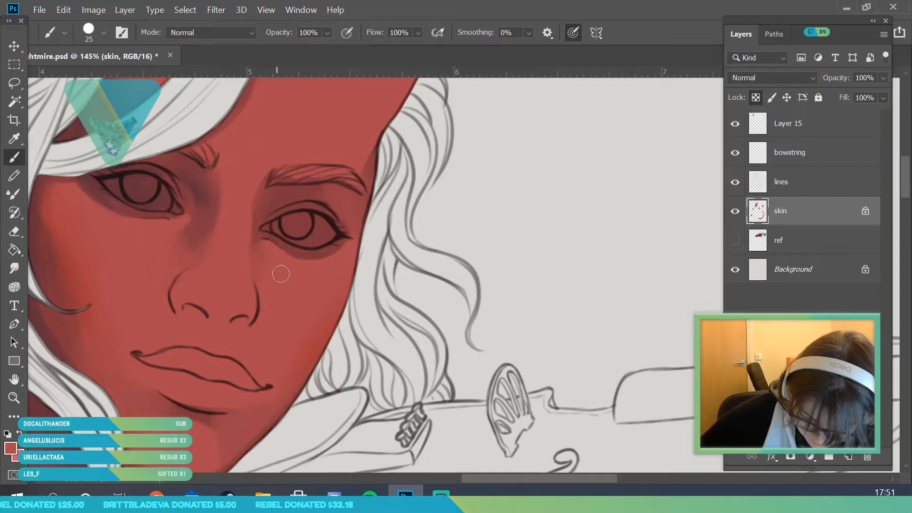
click(820, 190)
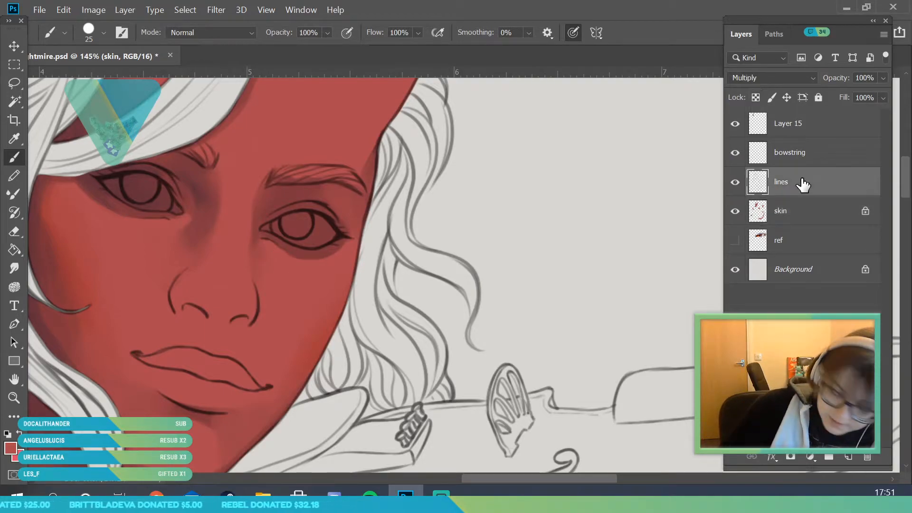
click(20, 226)
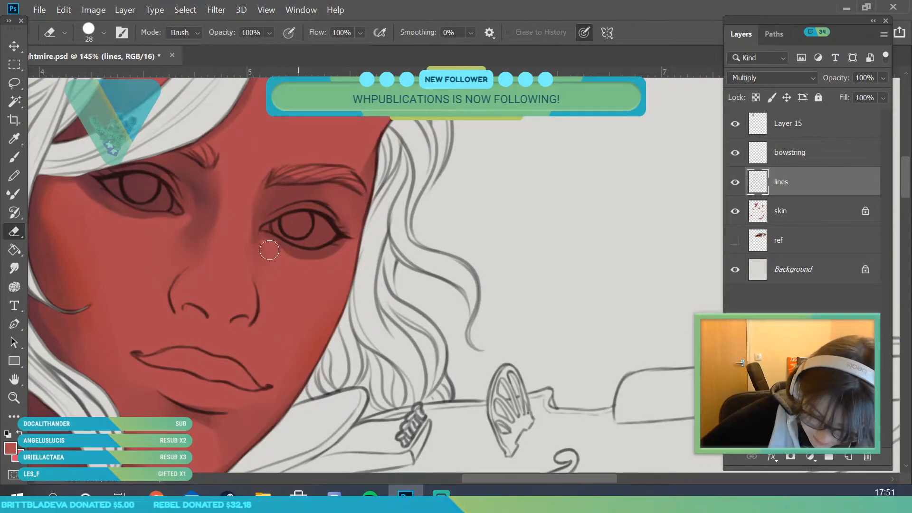
click(837, 222)
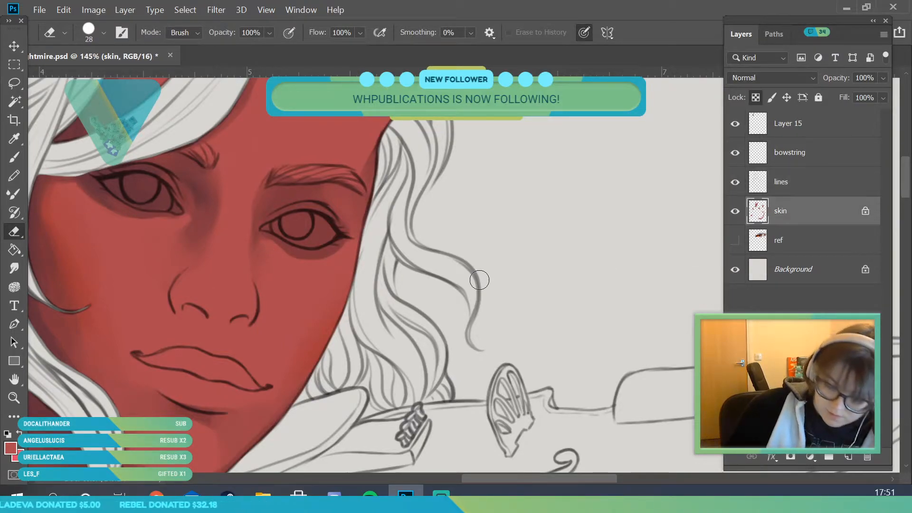
- Sample the dark shadow tone beside the nose bridge and set the brush size to 10 px
key(z)
mouse_move(187, 240)
mouse_down()
mouse_move(253, 300)
mouse_move(179, 250)
mouse_move(216, 187)
mouse_move(230, 287)
mouse_move(190, 247)
mouse_up()
click(16, 138)
click(167, 205)
click(15, 157)
click(103, 36)
text(10)
key(Return)
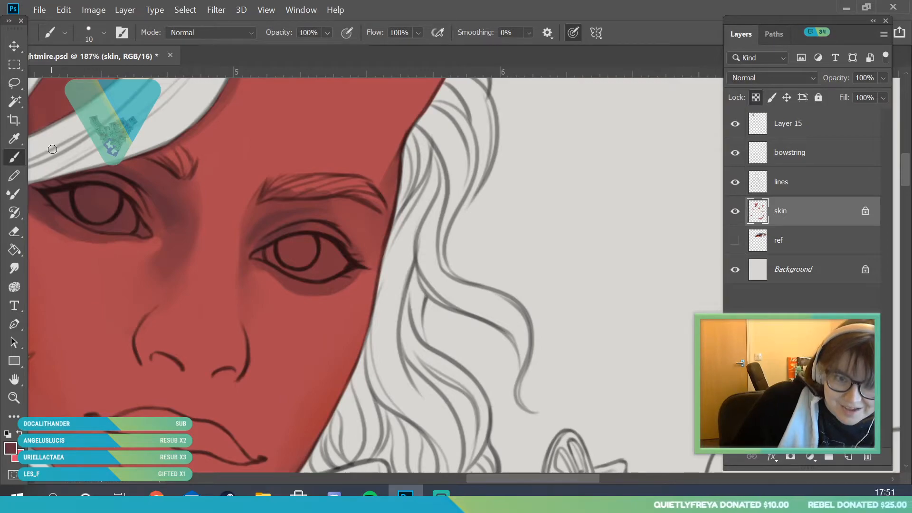
- Sample the shadow tone under the uncovered eye's brow and deepen the shading above its inner corner with a 21 px brush
click(14, 138)
click(319, 203)
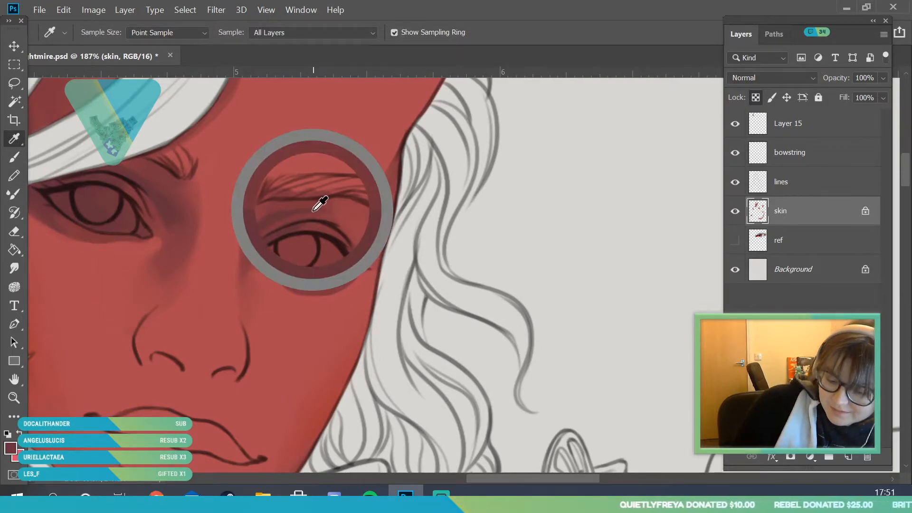
key(b)
click(90, 33)
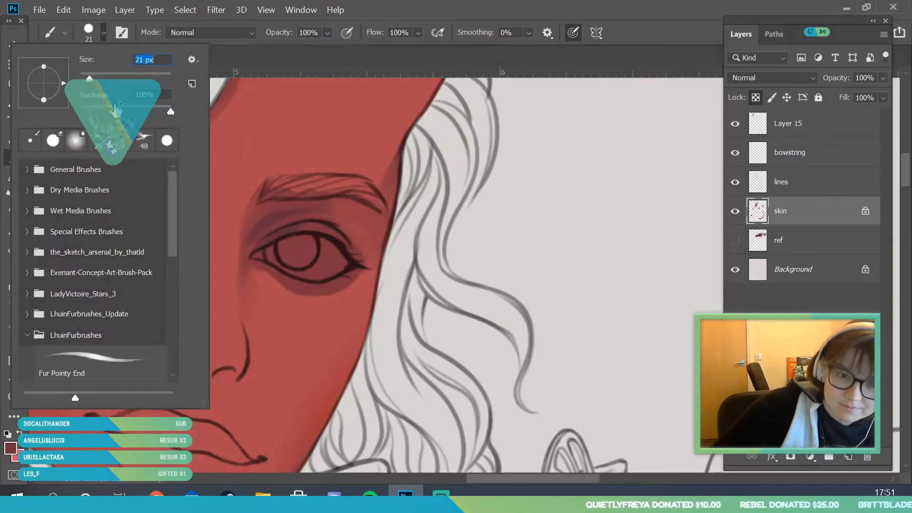
click(343, 221)
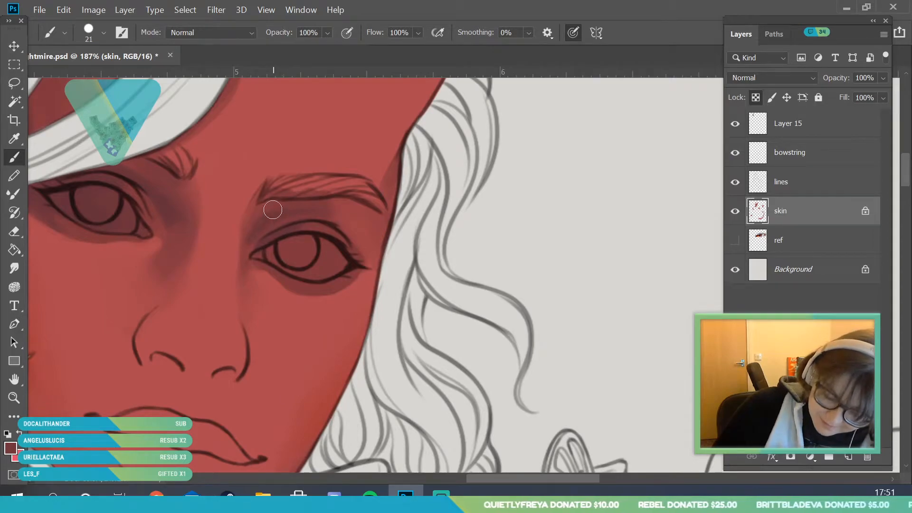
- Sample the eyelid shadow tone below the uncovered eye's brow and shade around the eye's outer corner with the 21 px brush
key(z)
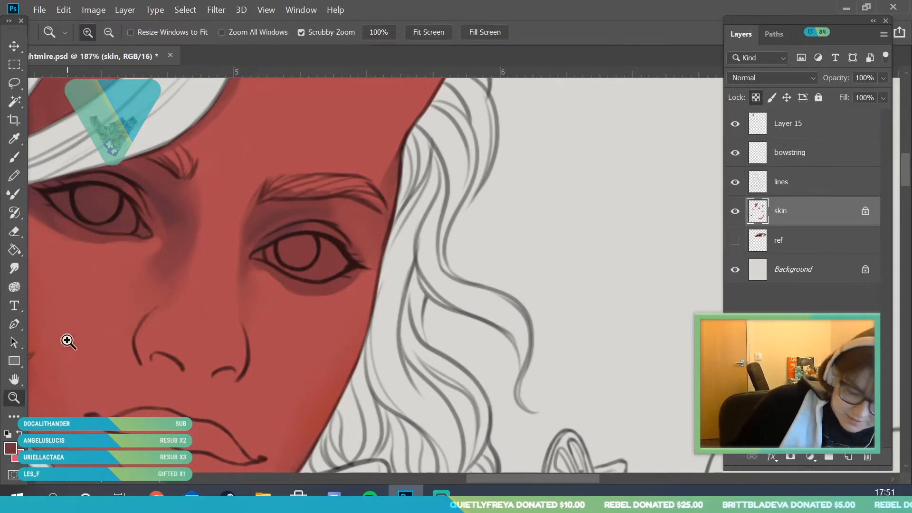
scroll(152, 427, down, 5)
scroll(222, 233, up, 8)
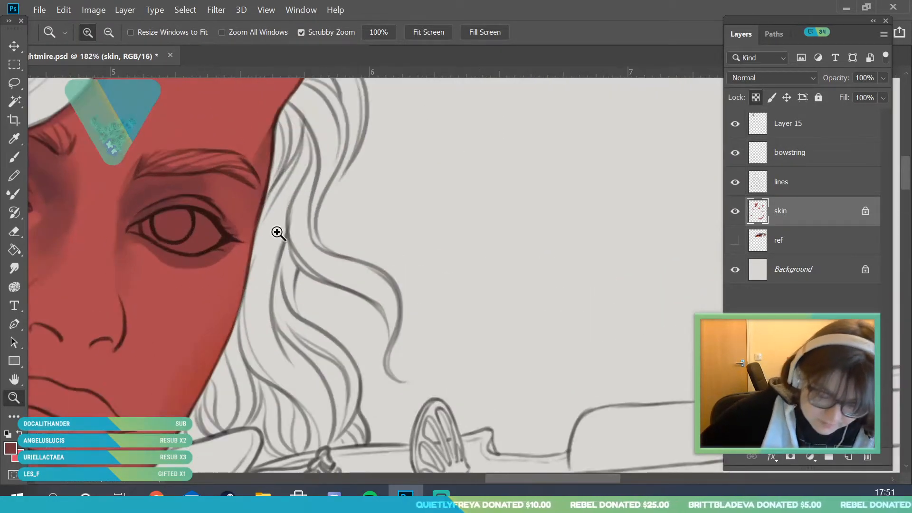
key(i)
click(192, 171)
key(b)
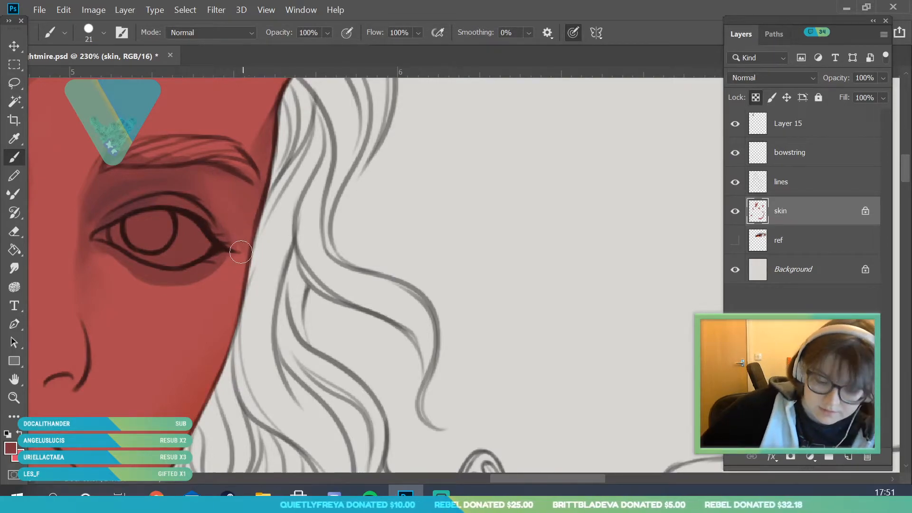
key(i)
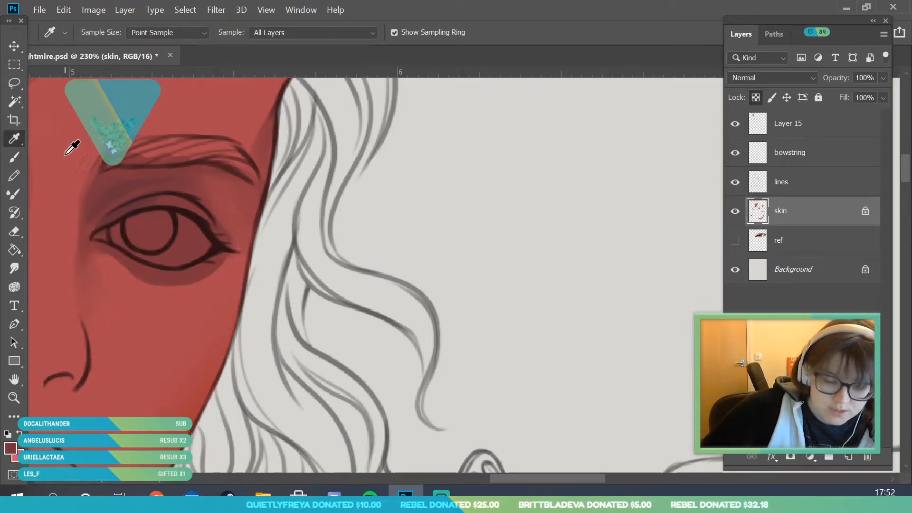
key(b)
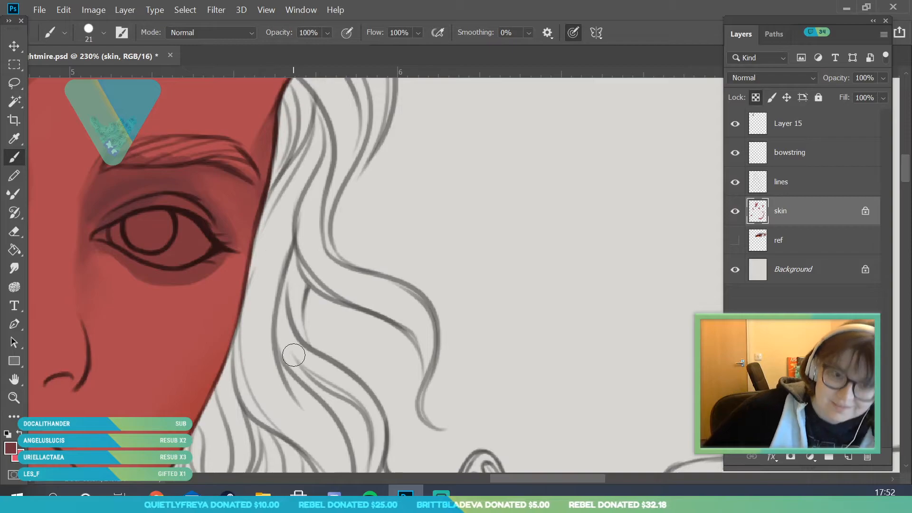
- Broaden the shadow from the uncovered eye's outer corner to the face edge with an 88 px brush
click(104, 33)
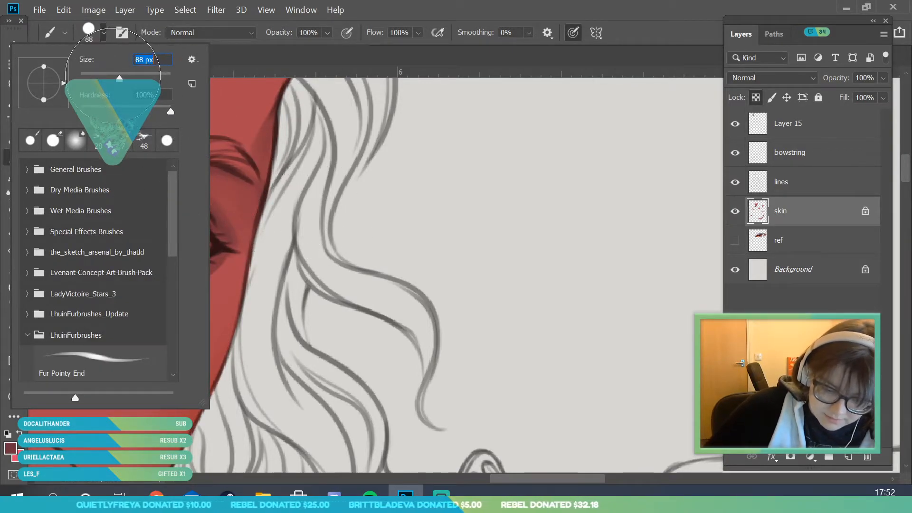
key(Return)
click(39, 10)
click(357, 142)
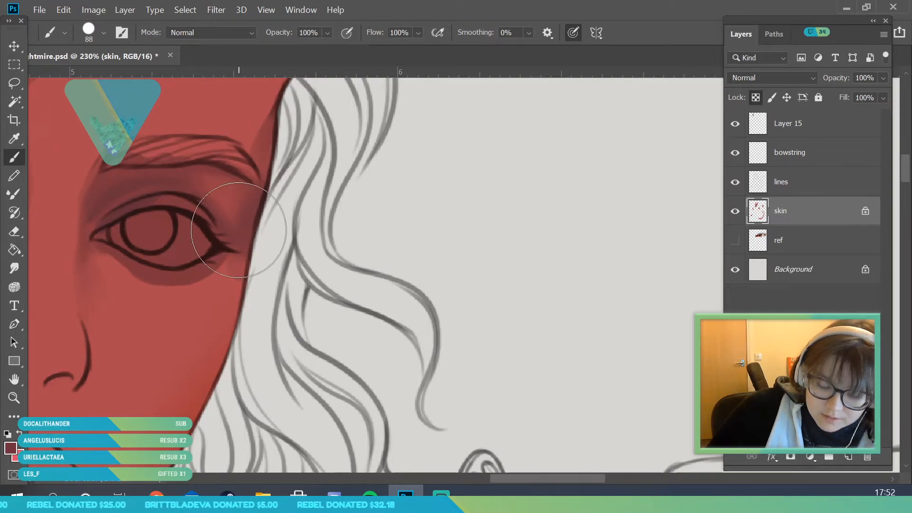
- Sample the red below the uncovered eye's outer corner and soften the shadow edge beneath the eye with a 40 px brush
click(14, 138)
click(229, 274)
click(12, 160)
click(103, 33)
drag(119, 79, 97, 79)
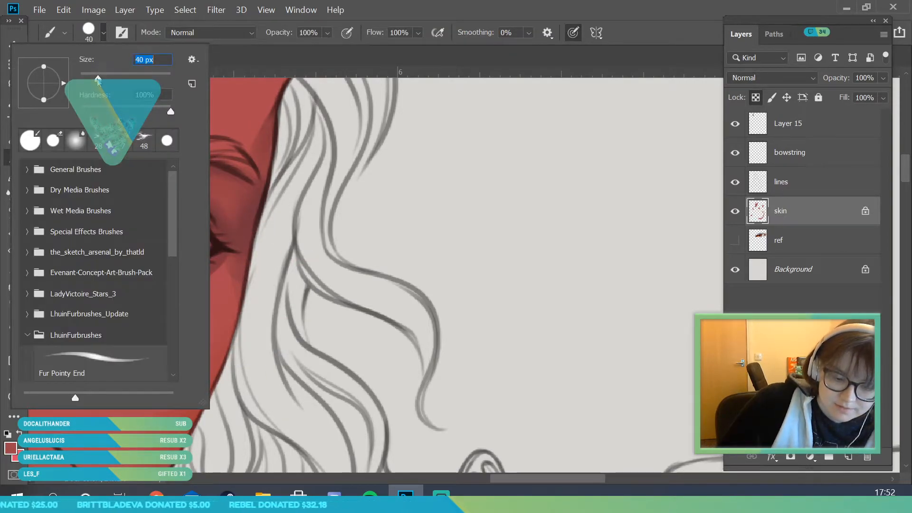
click(277, 263)
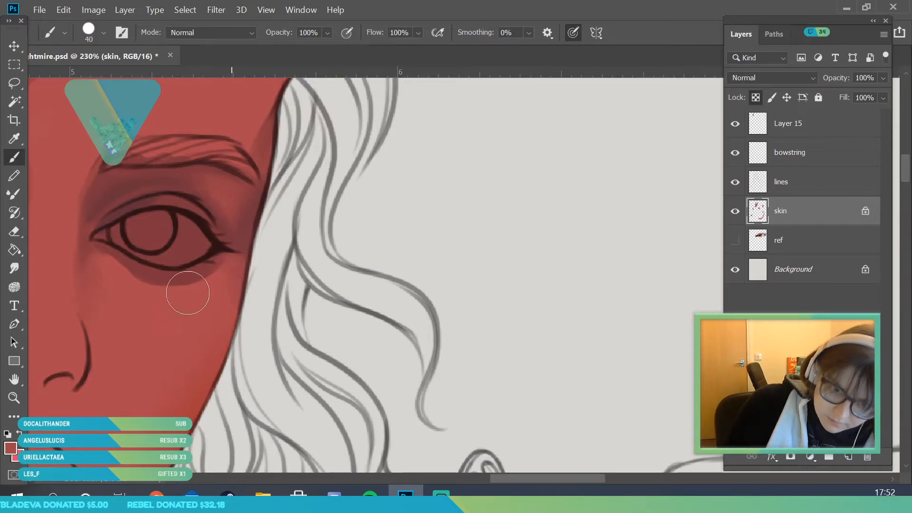
- Sample the dark tone from the hollow beside the nose bridge and paint a shadow beneath the lower lip with the 40 px brush
click(15, 397)
drag(246, 253, 224, 319)
drag(172, 347, 179, 372)
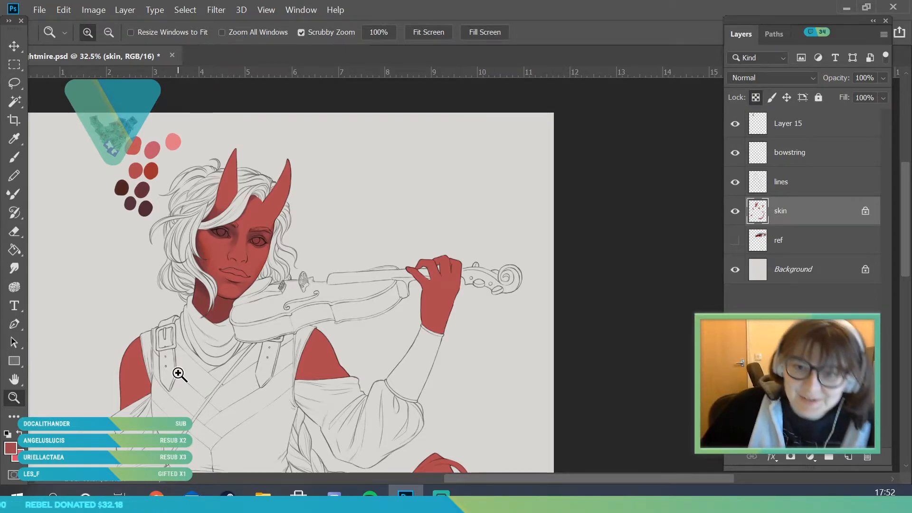
drag(281, 254, 326, 366)
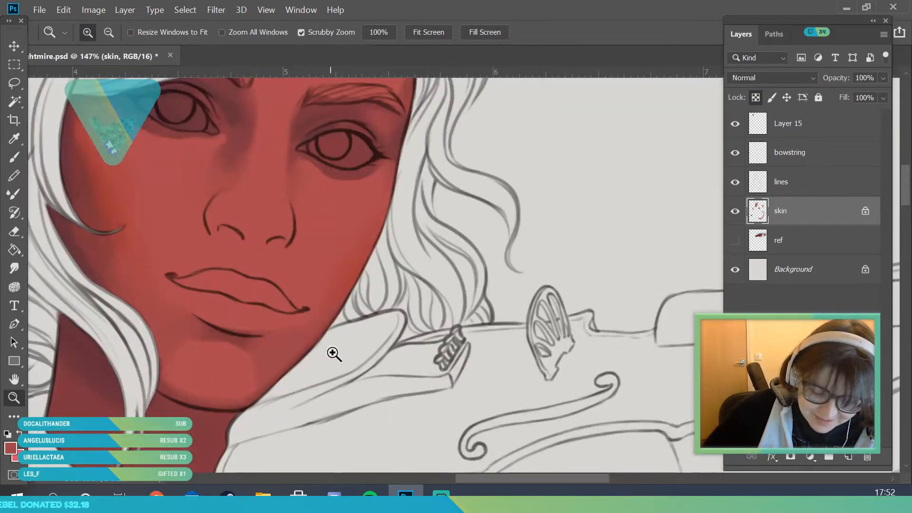
key(i)
click(241, 114)
click(233, 119)
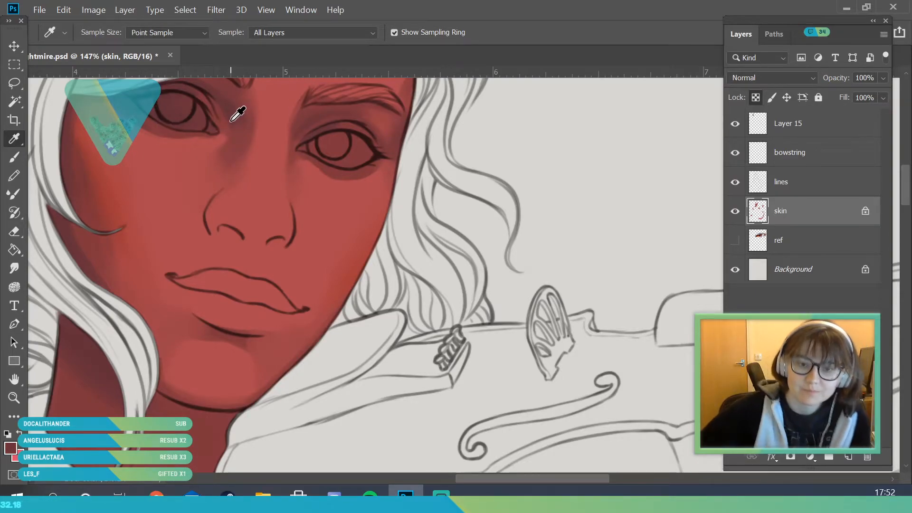
key(b)
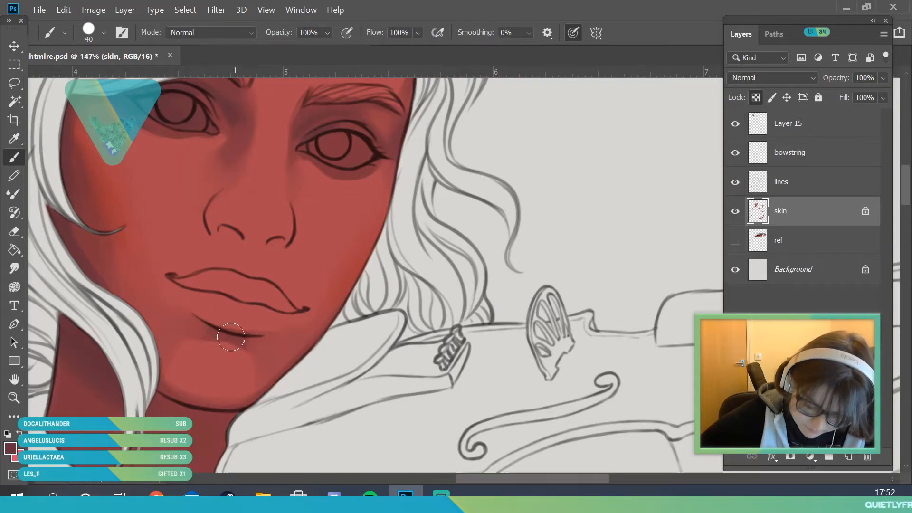
drag(196, 334, 200, 328)
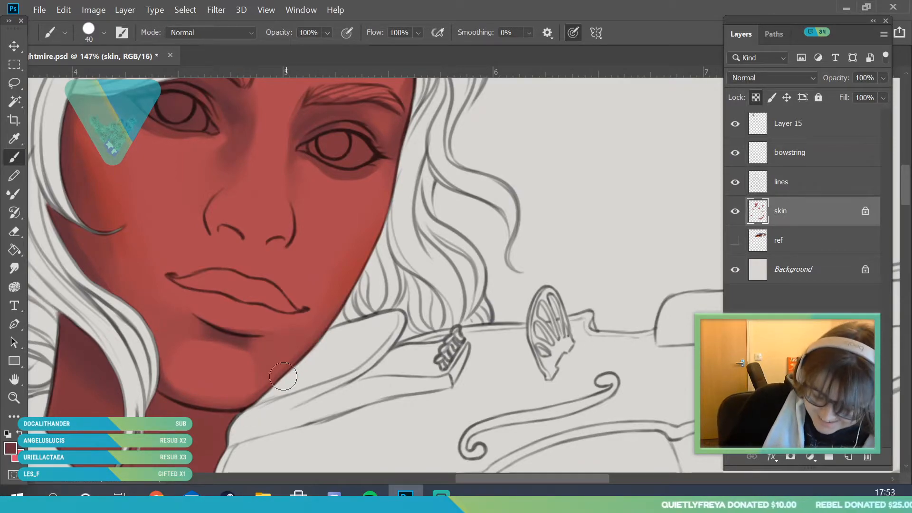
- Sample the shadow tone along the hair-side cheek edge and shade below the hair-side corner of the mouth
key(i)
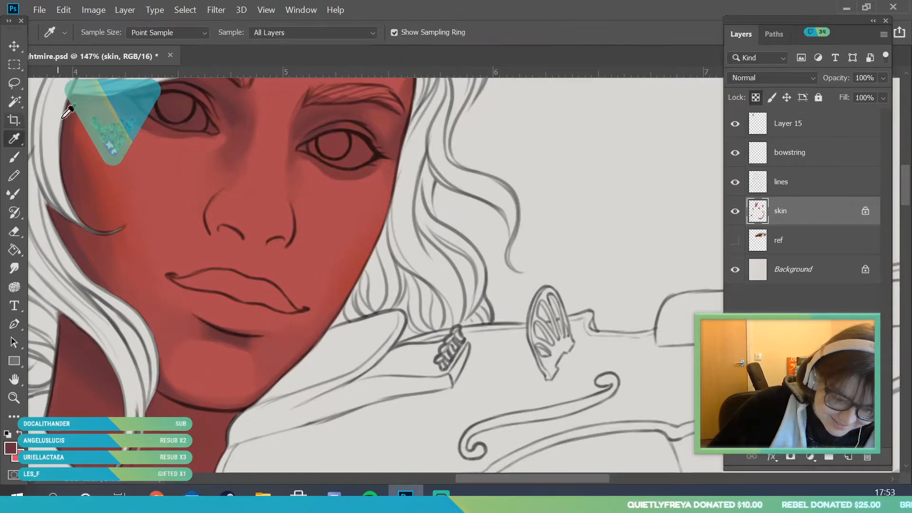
click(106, 284)
key(b)
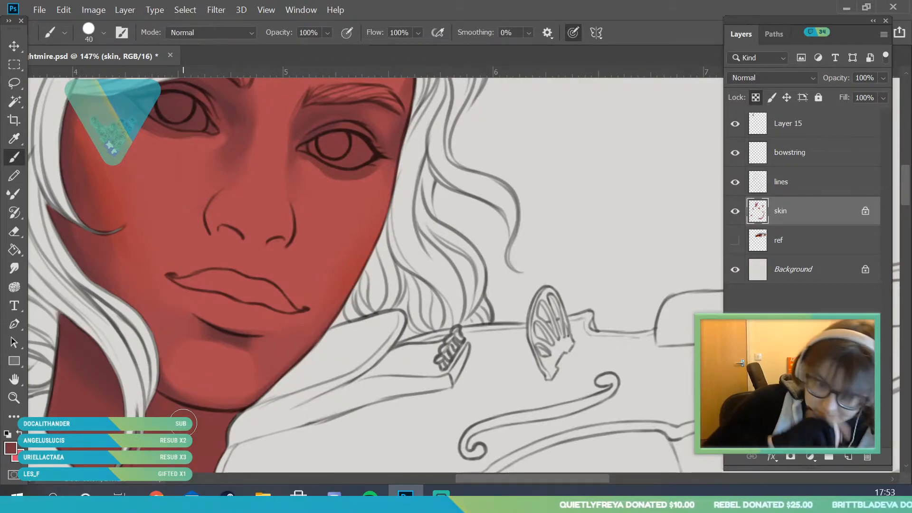
- Sample the mid shadow red below the hair-side brow's inner end and blend the shading along the nose bridge with the 40 px brush
click(14, 401)
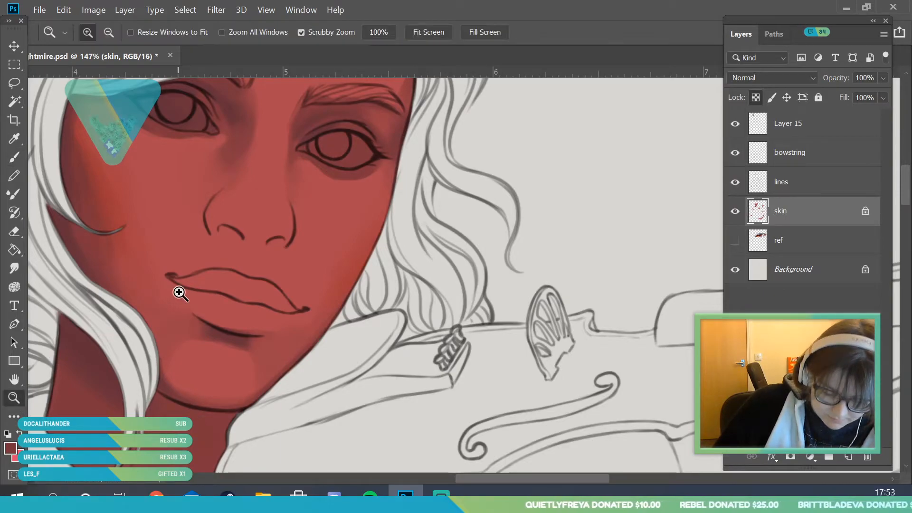
drag(173, 289, 102, 295)
drag(218, 264, 189, 314)
drag(176, 353, 206, 321)
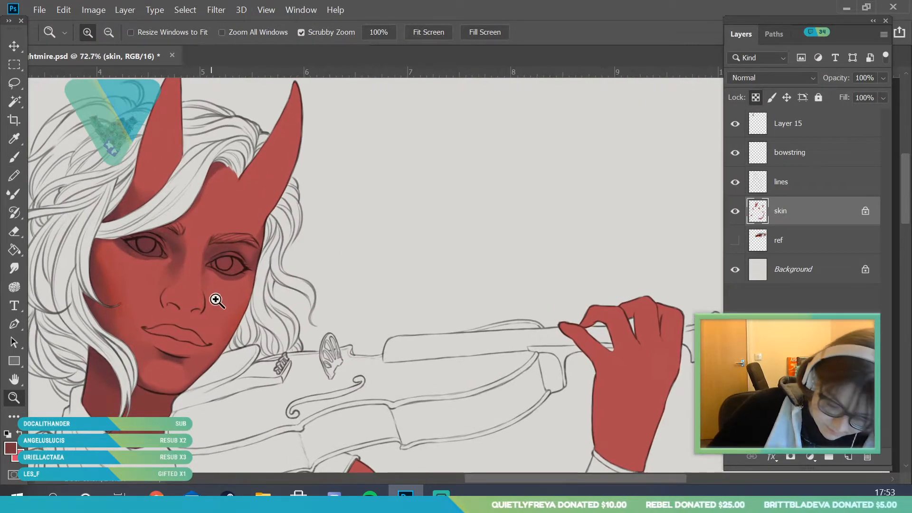
drag(205, 217, 264, 260)
drag(200, 241, 230, 240)
click(15, 139)
click(174, 237)
click(175, 244)
click(18, 160)
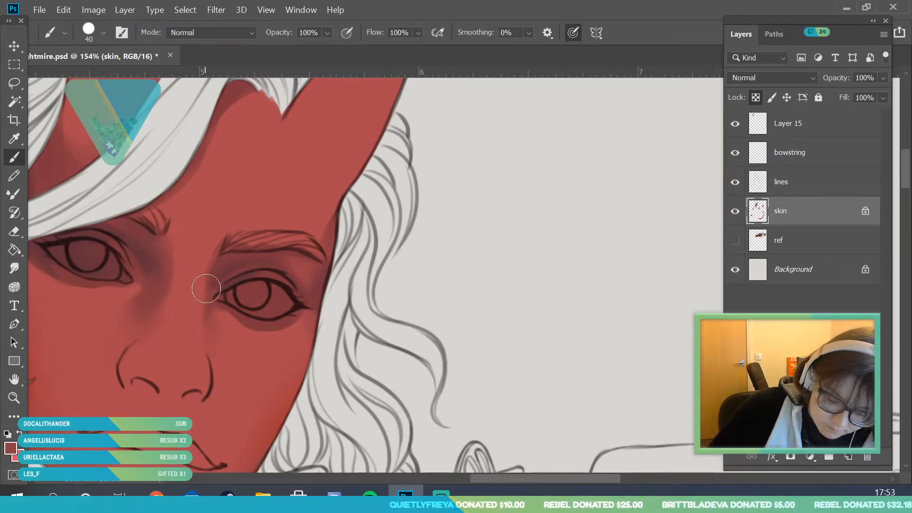
- Sample the shadow tone beneath the uncovered brow's inner end and soften the transition between the brows and nose bridge
key(i)
click(217, 261)
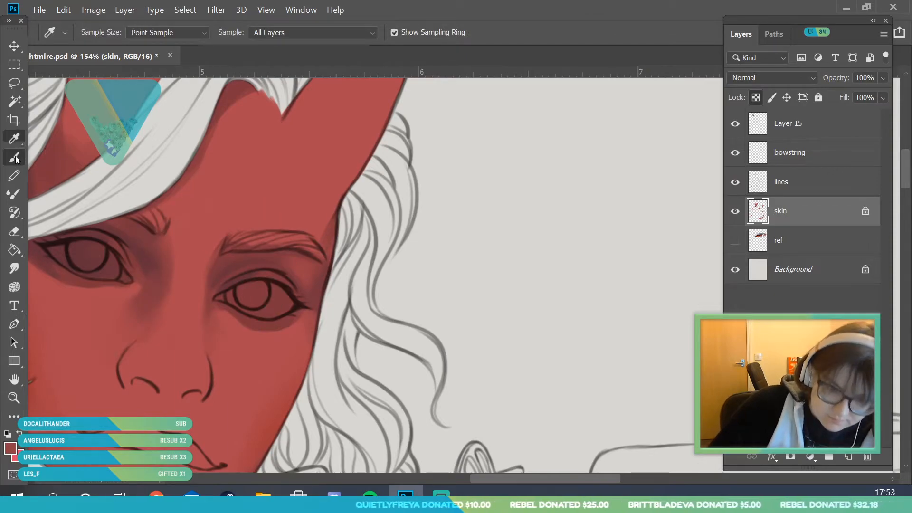
key(b)
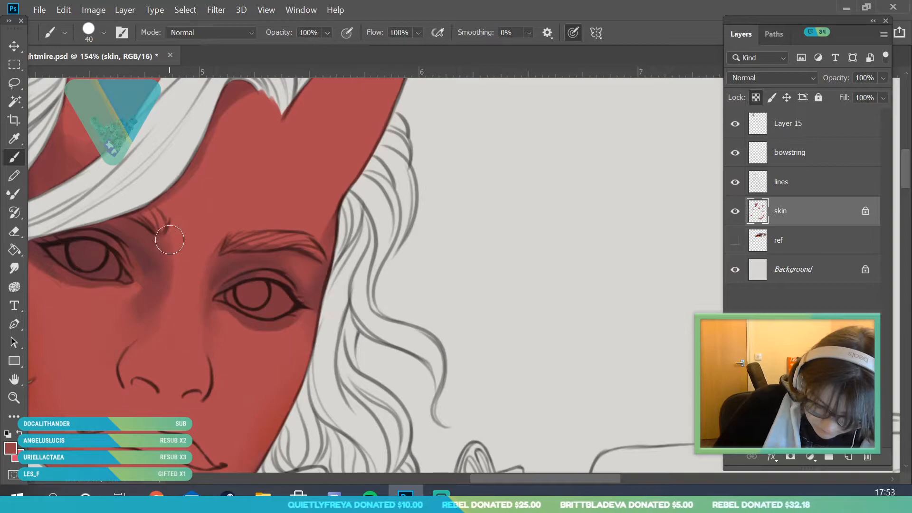
- Sample the dark plum shadow colour from the palette swatches beside the figure
click(14, 397)
drag(221, 294, 178, 304)
mouse_move(175, 398)
mouse_down()
mouse_move(185, 399)
mouse_move(194, 436)
mouse_up()
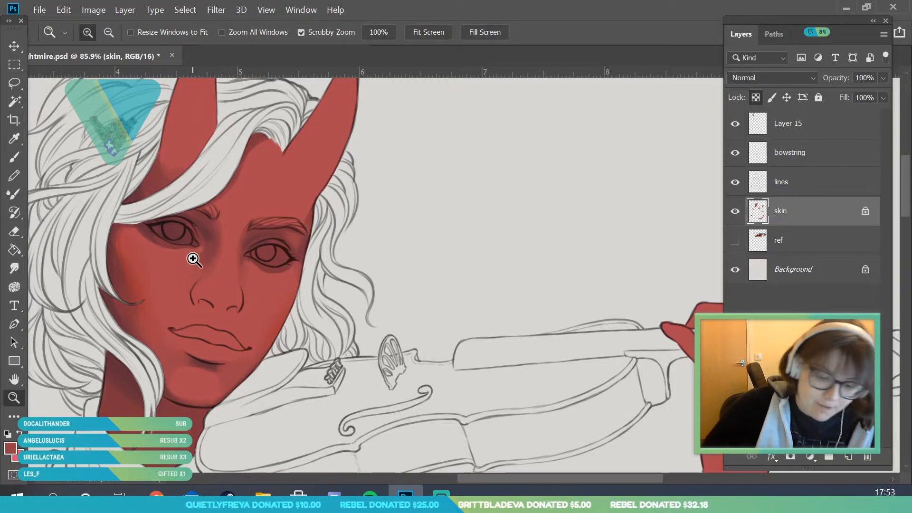
drag(189, 265, 124, 284)
drag(167, 216, 218, 315)
drag(110, 273, 136, 276)
key(i)
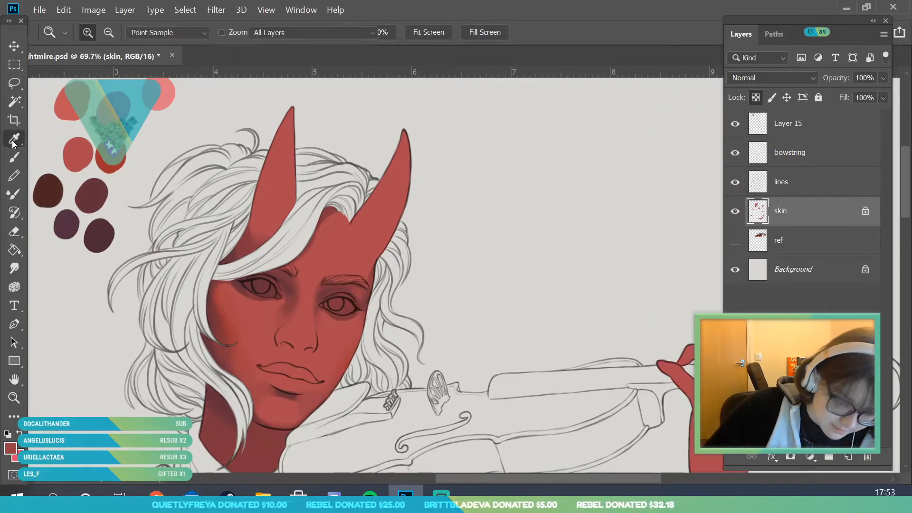
drag(100, 228, 114, 294)
- Darken the hair-side cheek and jaw edge beside the hair strands with a 75 px brush
key(z)
drag(245, 381, 266, 441)
key(b)
click(103, 33)
drag(108, 74, 116, 75)
key(Return)
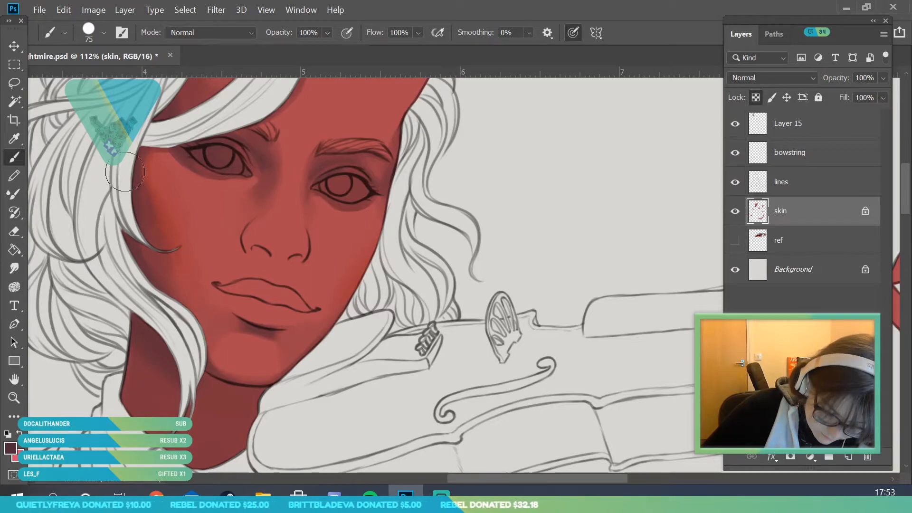
drag(162, 286, 176, 317)
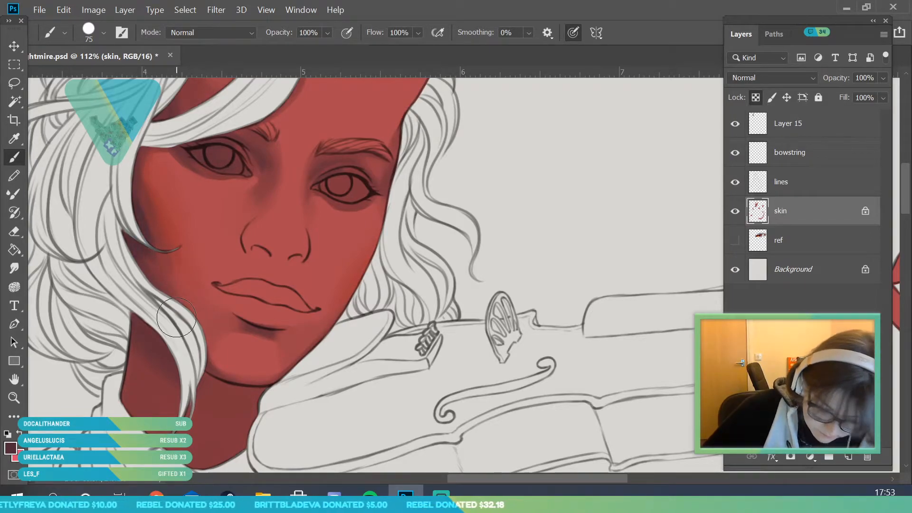
- Sample the blended tones near the loose hair strand and soften the dark shading along the hair-side cheek
key(i)
click(156, 246)
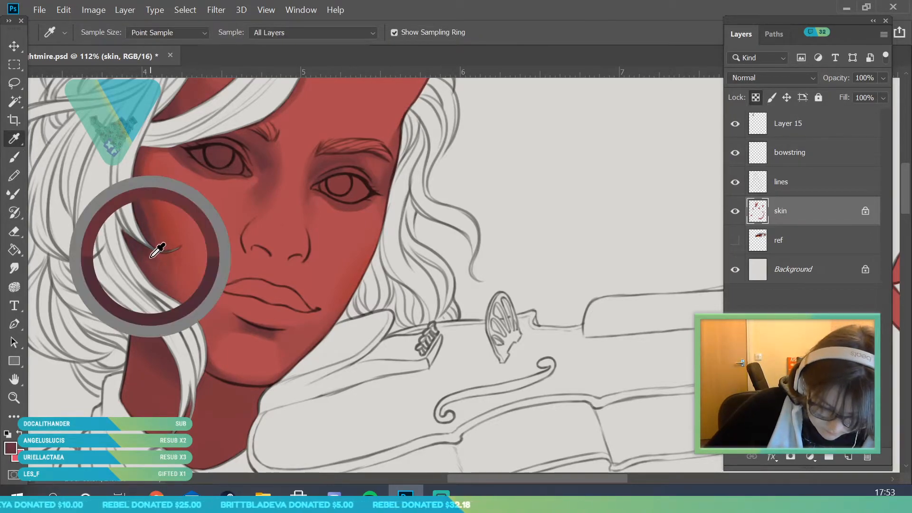
click(17, 158)
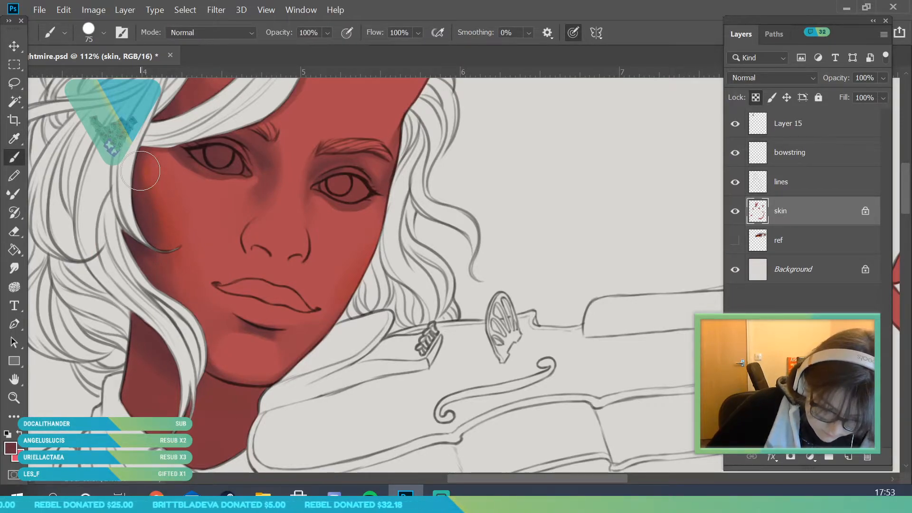
alt+click(152, 250)
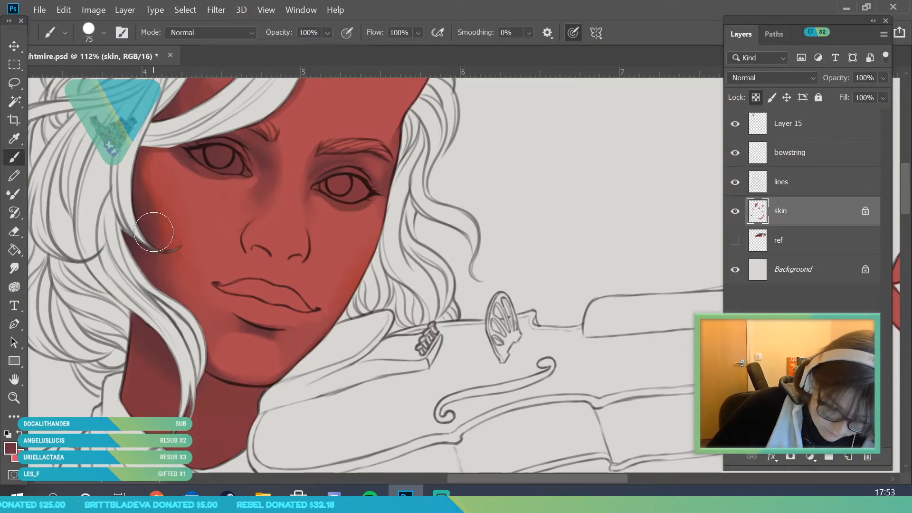
- Sample a dark red shadow tone and shade the upper cheek edge between the hair and the outer eye corner
click(14, 139)
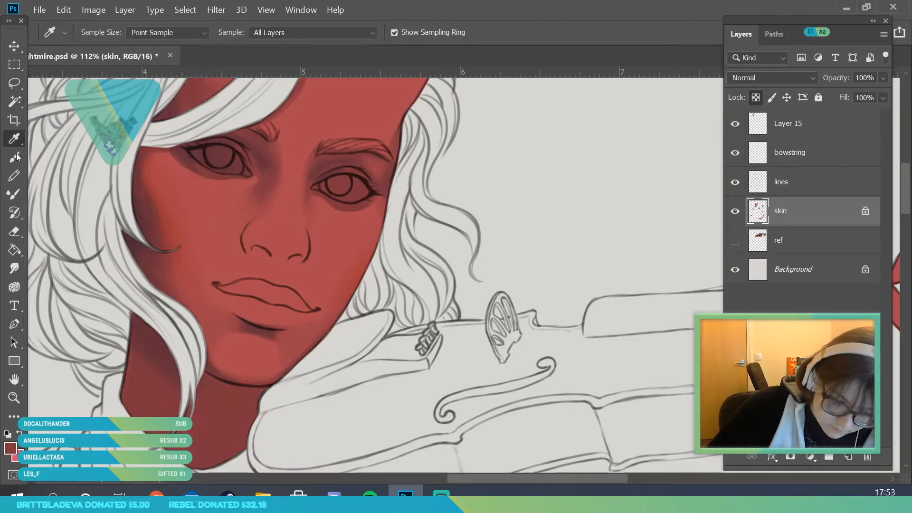
key(b)
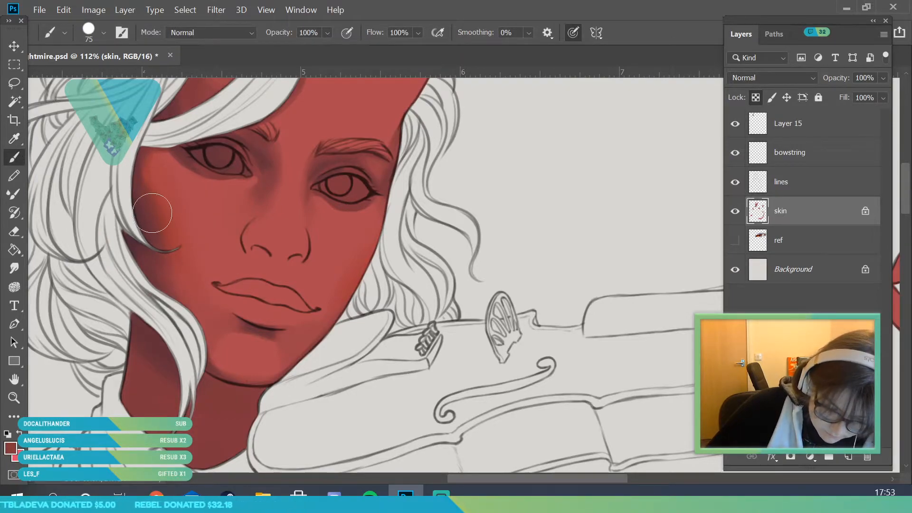
click(14, 139)
click(240, 326)
key(b)
mouse_move(170, 158)
mouse_down()
mouse_move(149, 169)
mouse_move(175, 155)
mouse_move(148, 189)
mouse_up()
mouse_move(181, 161)
mouse_down()
mouse_move(156, 196)
mouse_move(176, 148)
mouse_move(158, 200)
mouse_move(141, 164)
mouse_up()
- Sample the cheek tone below the loose hair strand and blend the shadow edge around the strand's tip
key(z)
drag(173, 288, 113, 403)
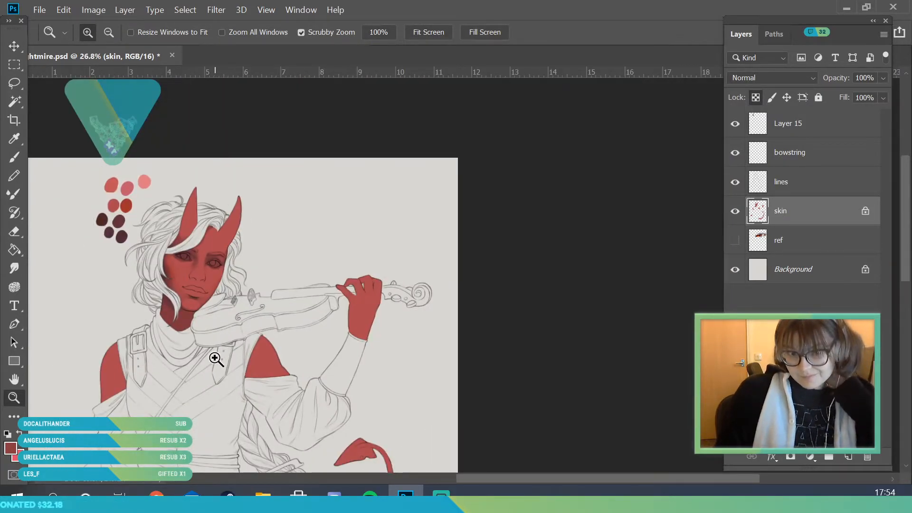
drag(211, 319, 208, 371)
drag(289, 189, 271, 245)
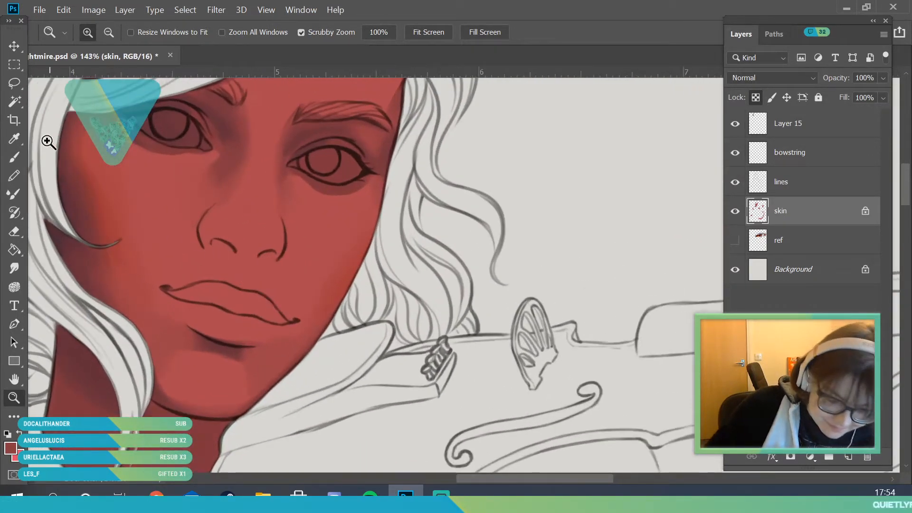
key(i)
click(119, 265)
key(b)
drag(106, 227, 129, 287)
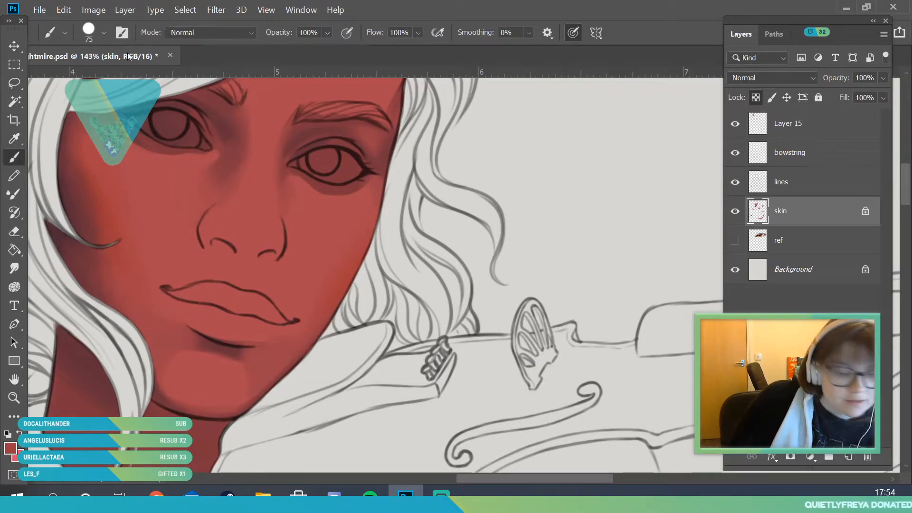
- Set the brush to 59 px and refine the hair-side cheek shadow with a darker tone sampled below the loose strand
click(103, 33)
drag(96, 79, 91, 81)
click(104, 32)
click(105, 32)
click(107, 76)
click(247, 283)
key(i)
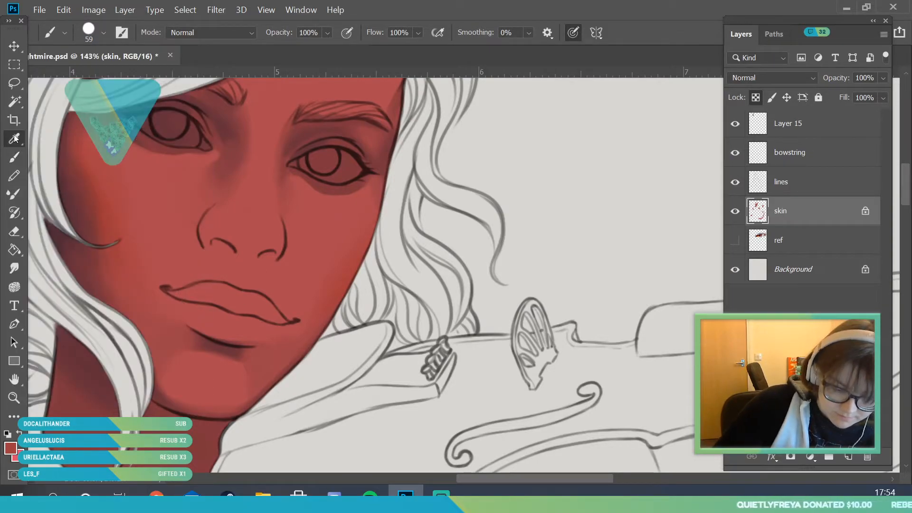
click(108, 267)
key(b)
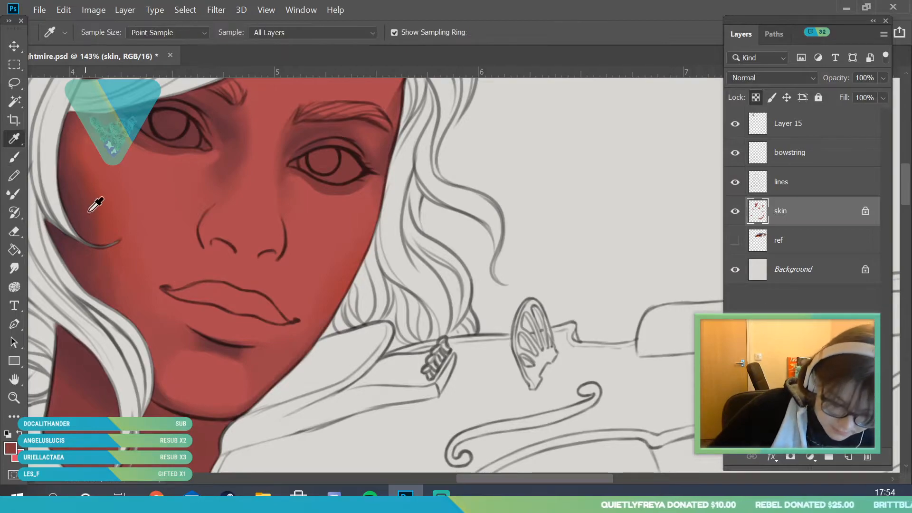
- Sample the lower cheek's red and soften the hair-side cheek shading with an 84 px brush
alt+click(123, 288)
click(95, 42)
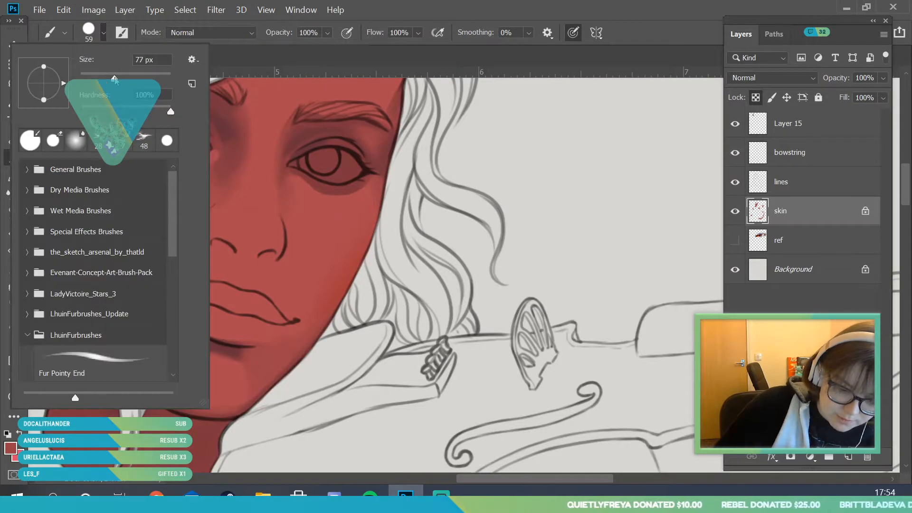
drag(107, 80, 117, 79)
key(Return)
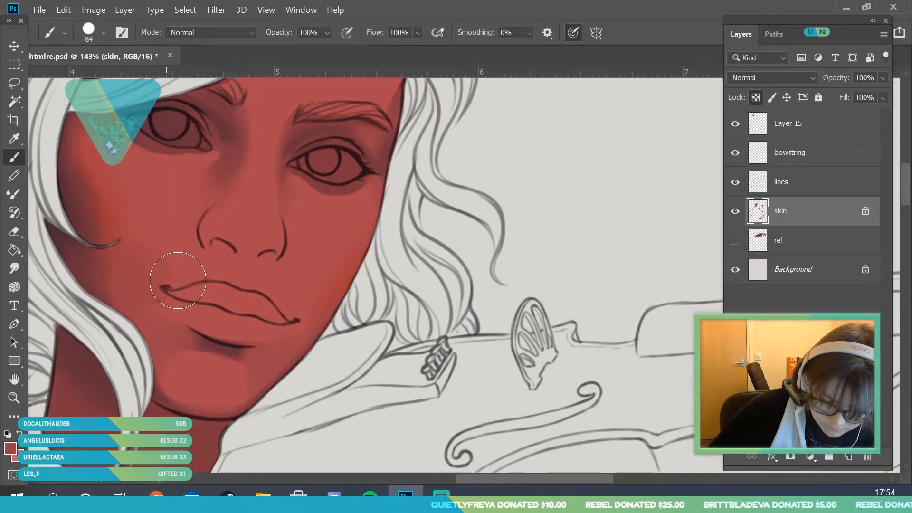
- Sample the mid-cheek tones and smooth the cheek between the loose hair strand, nose and mouth
click(14, 398)
drag(295, 413, 230, 421)
drag(174, 295, 223, 296)
click(13, 138)
click(138, 252)
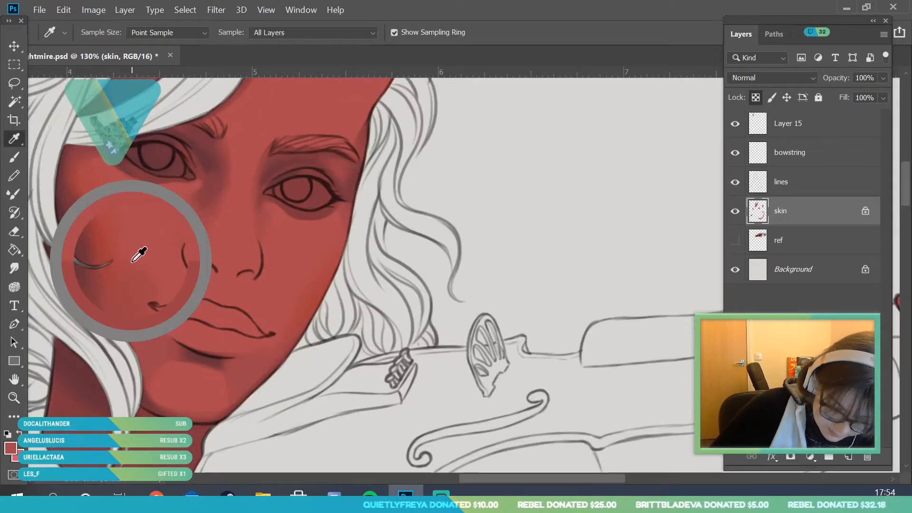
click(138, 254)
click(14, 157)
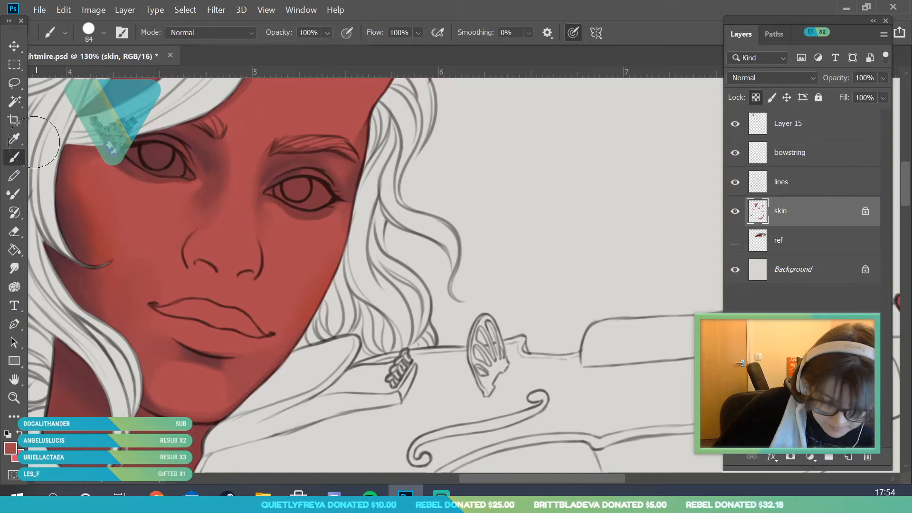
key(i)
key(b)
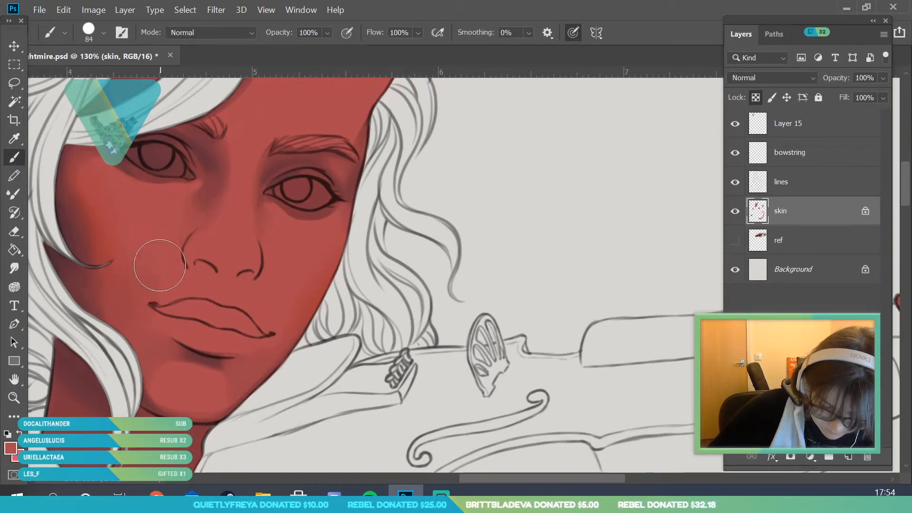
key(i)
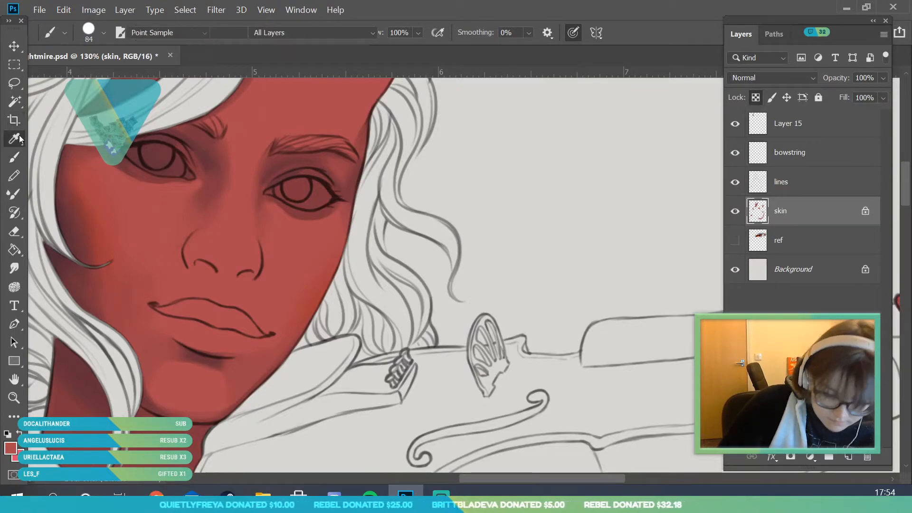
key(b)
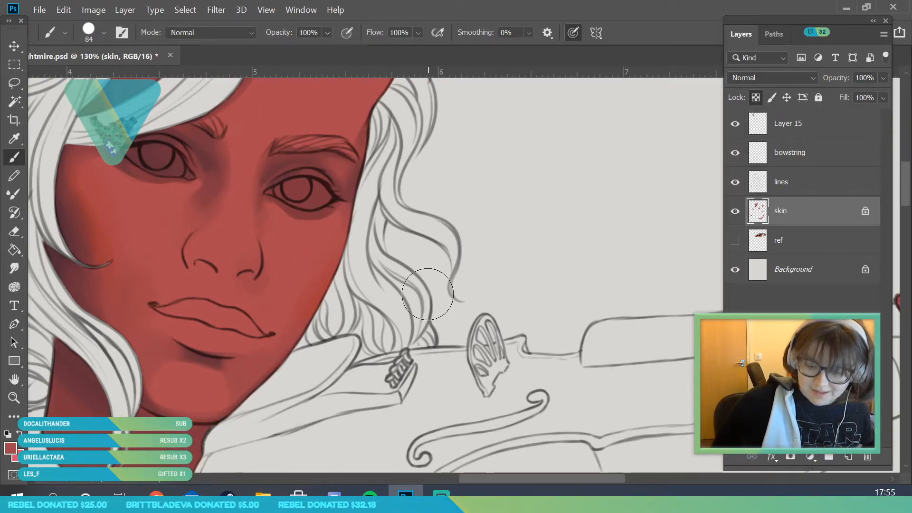
- Sample the shadow under the lower lip and shade the upper lip and mouth corners with 31 px and 18 px brushes
click(14, 398)
drag(159, 259, 106, 402)
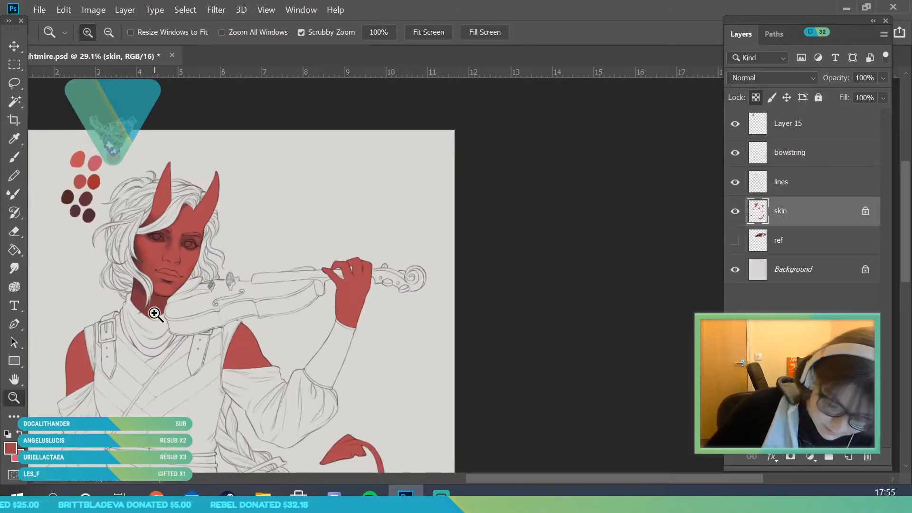
drag(324, 326, 352, 409)
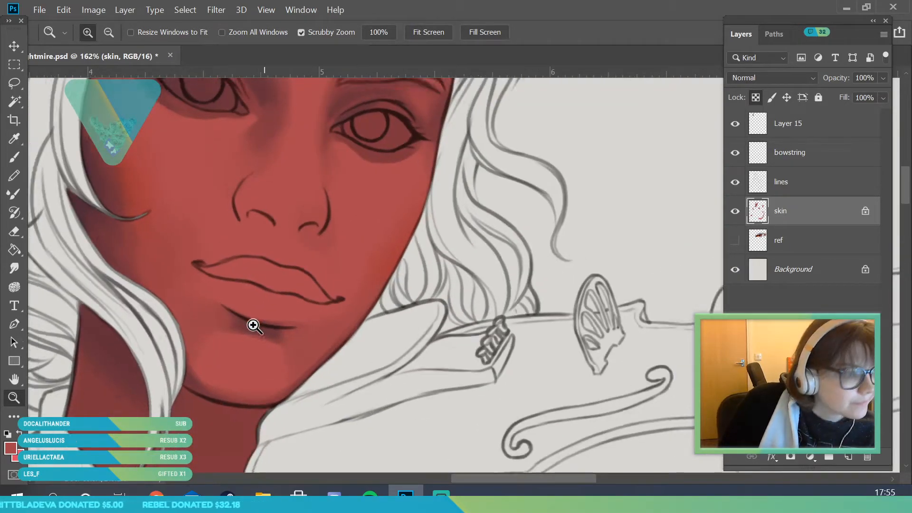
key(i)
click(239, 319)
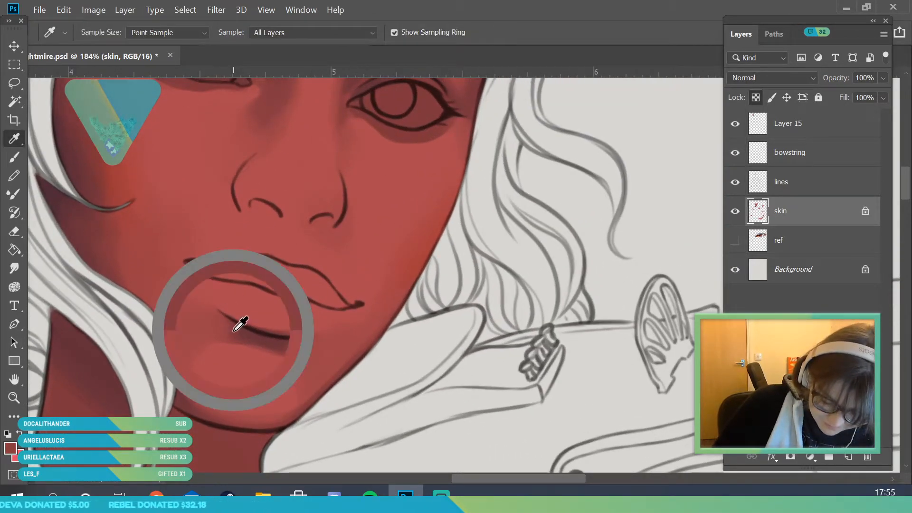
click(15, 156)
click(103, 32)
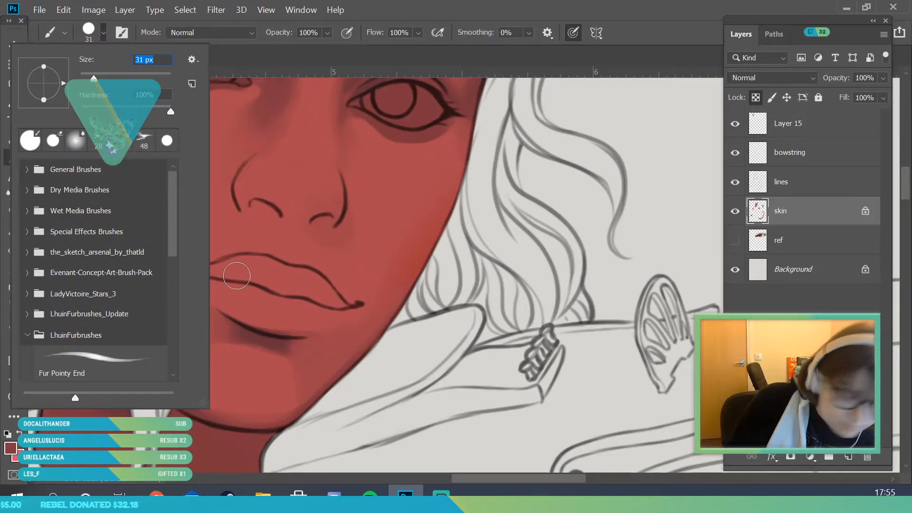
key(Return)
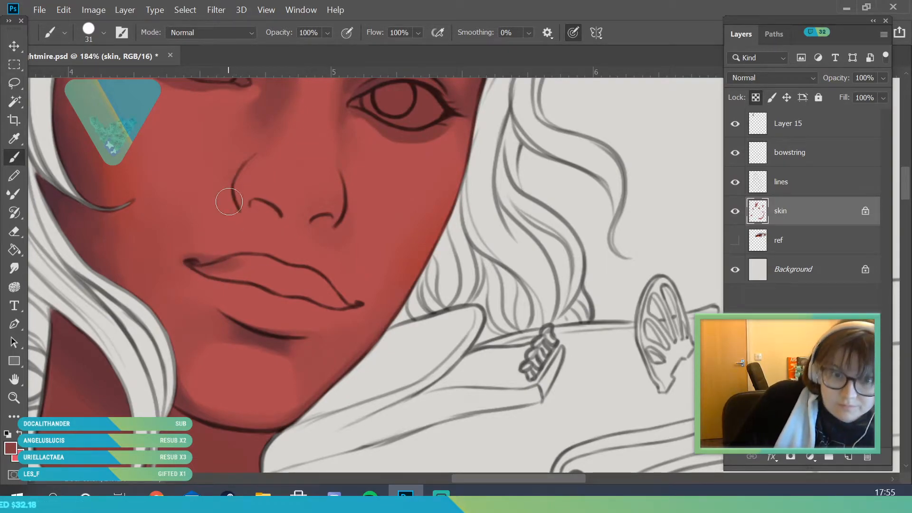
click(105, 33)
key(Return)
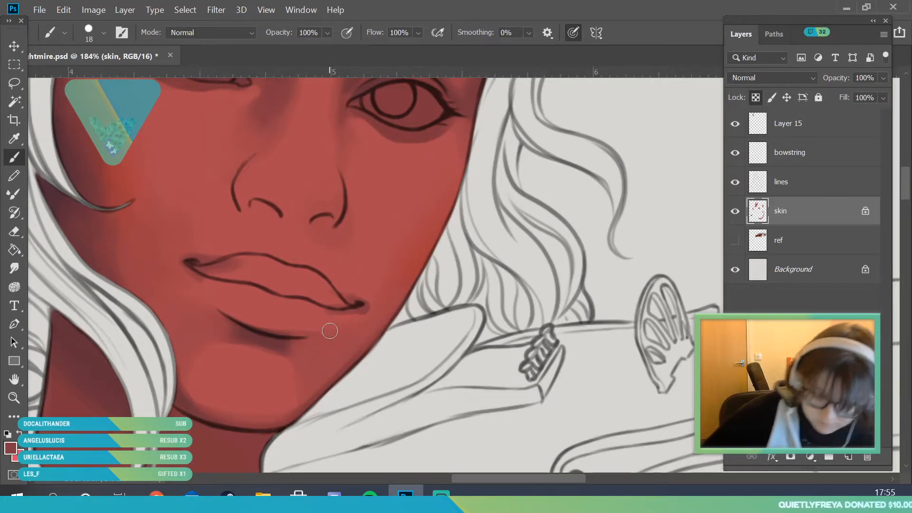
- Sample the lighter red beneath the hair-side eye and blend it over the cheek with an 80 px brush
key(z)
scroll(255, 295, down, 3)
scroll(255, 295, up, 1)
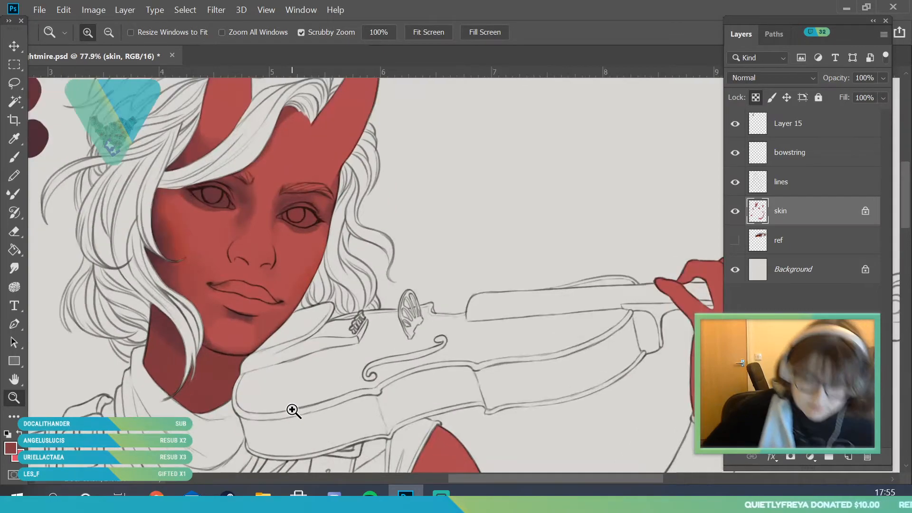
scroll(262, 323, up, 2)
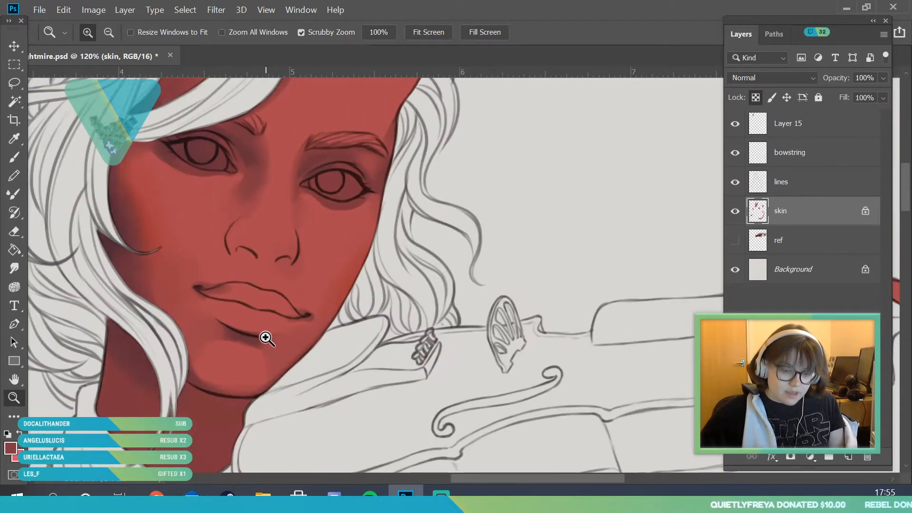
scroll(183, 224, up, 1)
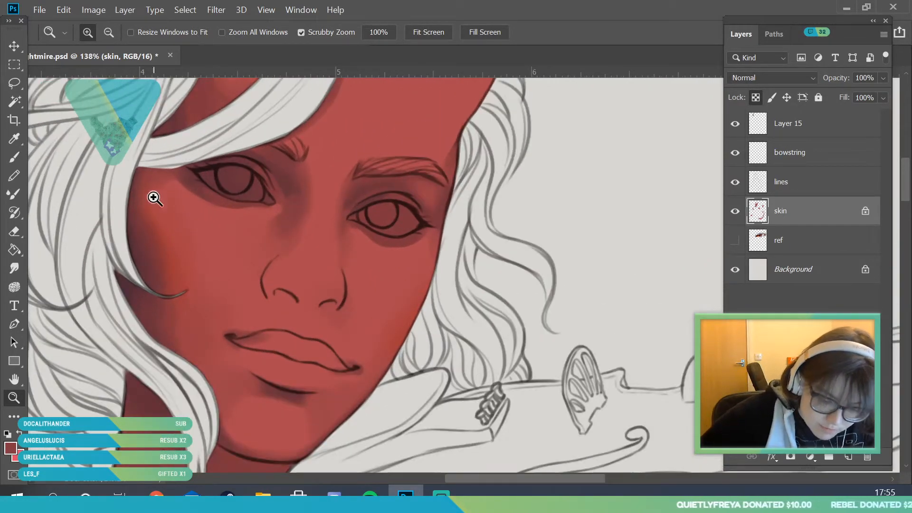
scroll(204, 215, down, 2)
key(i)
click(201, 213)
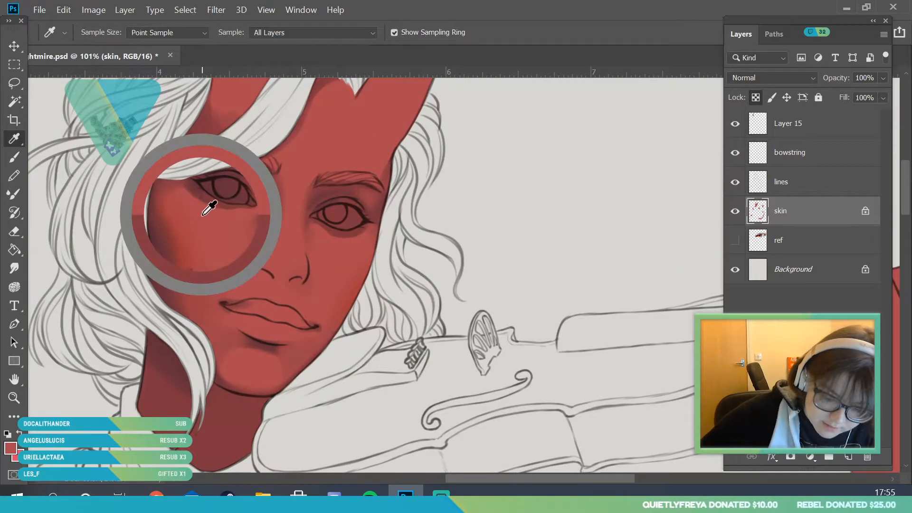
click(13, 163)
click(89, 32)
click(227, 238)
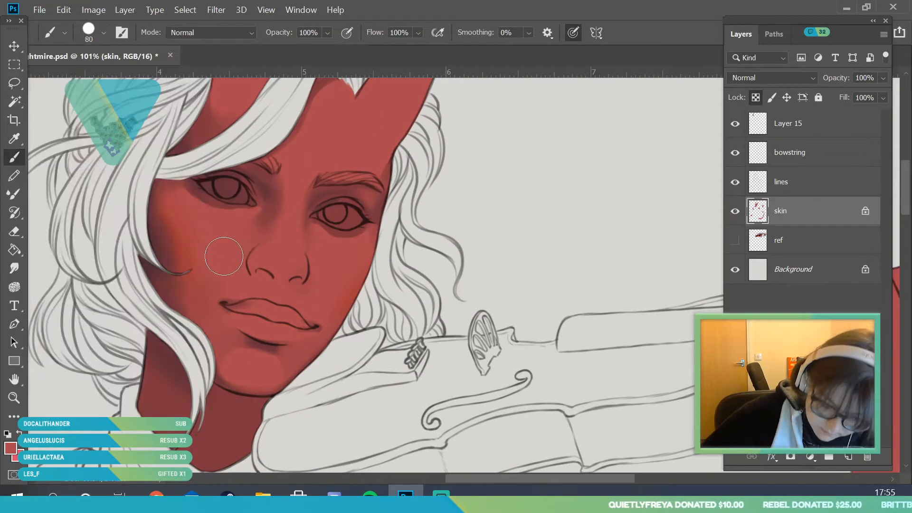
drag(184, 201, 215, 265)
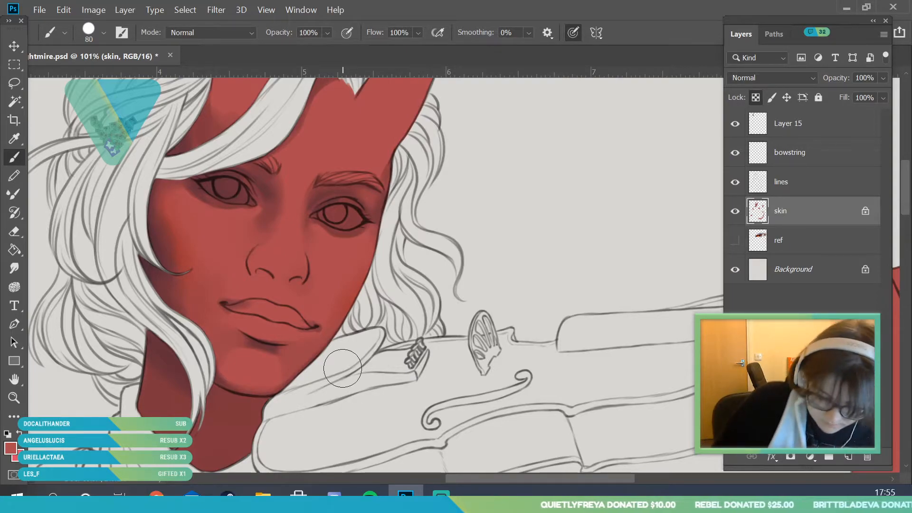
- Add a new layer above the skin layer and clip it to the skin
key(z)
drag(101, 299, 204, 366)
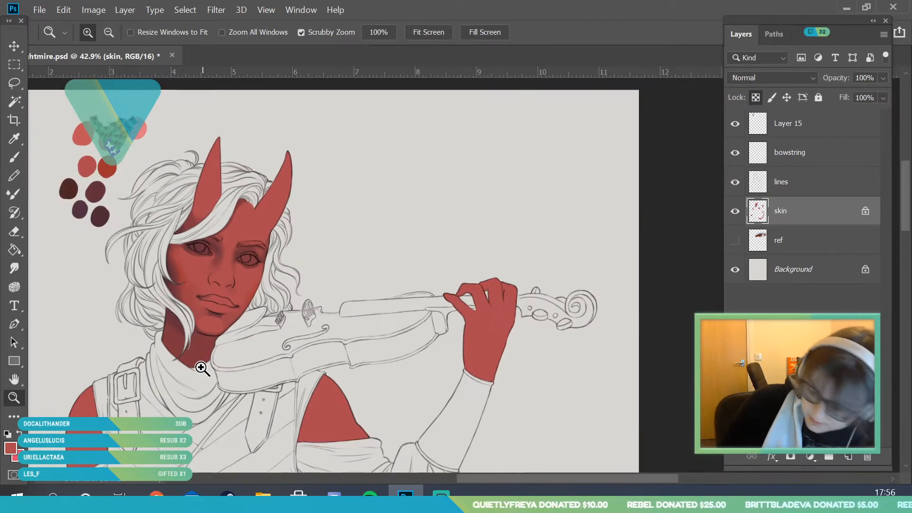
click(849, 456)
right_click(788, 212)
click(693, 298)
- Sample the light red highlight colour from the palette swatches beside the figure
drag(285, 295, 271, 350)
drag(86, 133, 67, 122)
key(i)
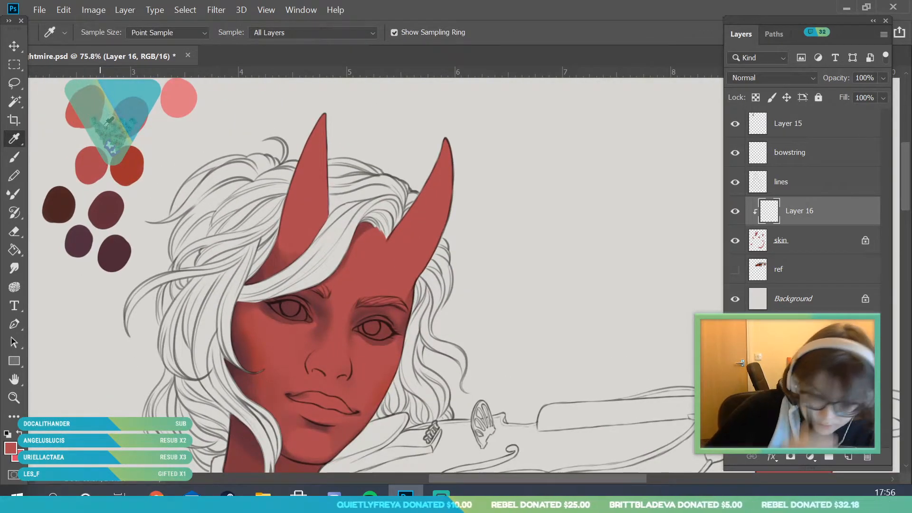
click(101, 109)
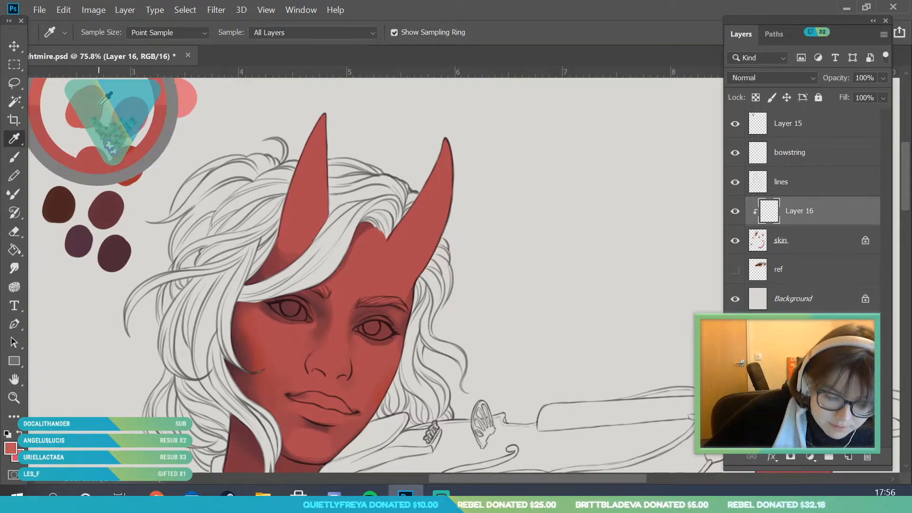
- Paint a light red highlight across the forehead with the 80 px brush and undo the last stroke near the brows
key(z)
drag(155, 251, 98, 352)
drag(275, 418, 315, 417)
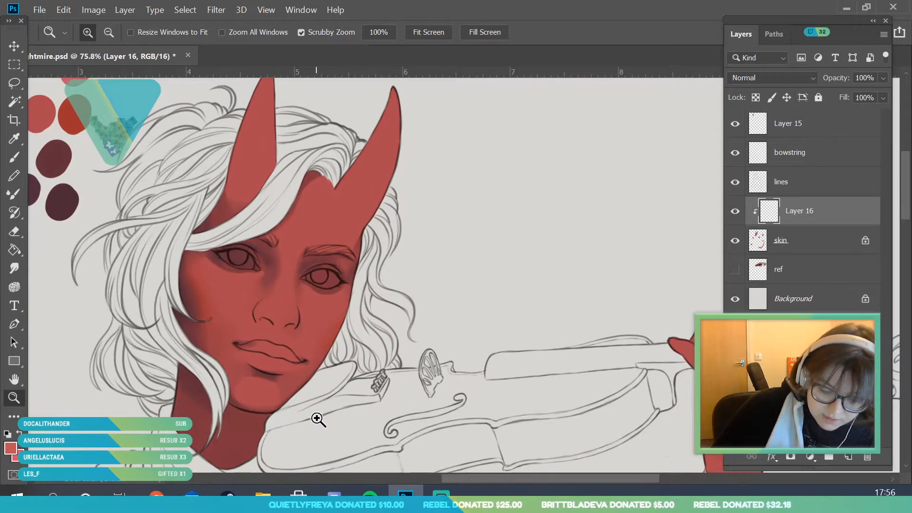
click(356, 359)
key(b)
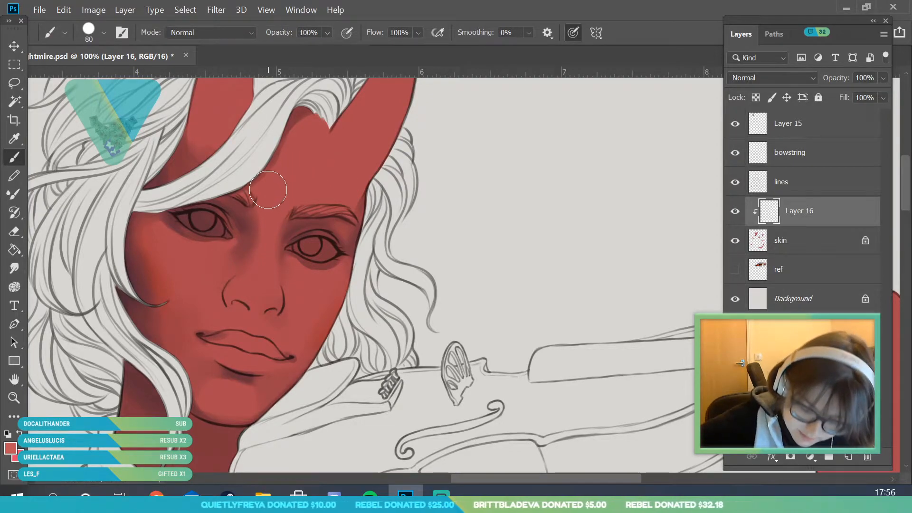
mouse_move(262, 185)
mouse_down()
mouse_move(282, 221)
mouse_move(308, 179)
mouse_move(284, 200)
mouse_up()
mouse_move(332, 183)
mouse_down()
mouse_move(288, 203)
mouse_move(324, 162)
mouse_move(288, 200)
mouse_move(301, 174)
mouse_move(260, 194)
mouse_move(305, 157)
mouse_move(334, 208)
mouse_move(334, 171)
mouse_move(317, 128)
mouse_move(272, 191)
mouse_move(264, 215)
mouse_up()
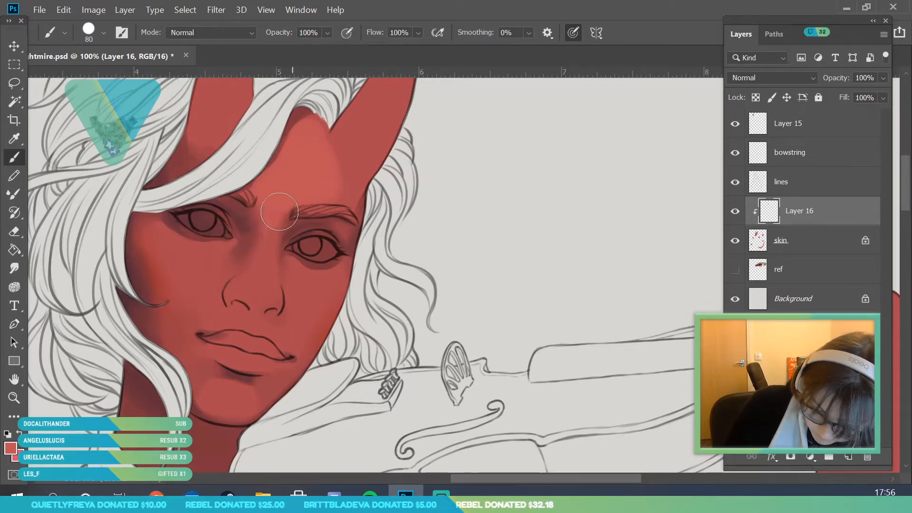
key(ctrl+z)
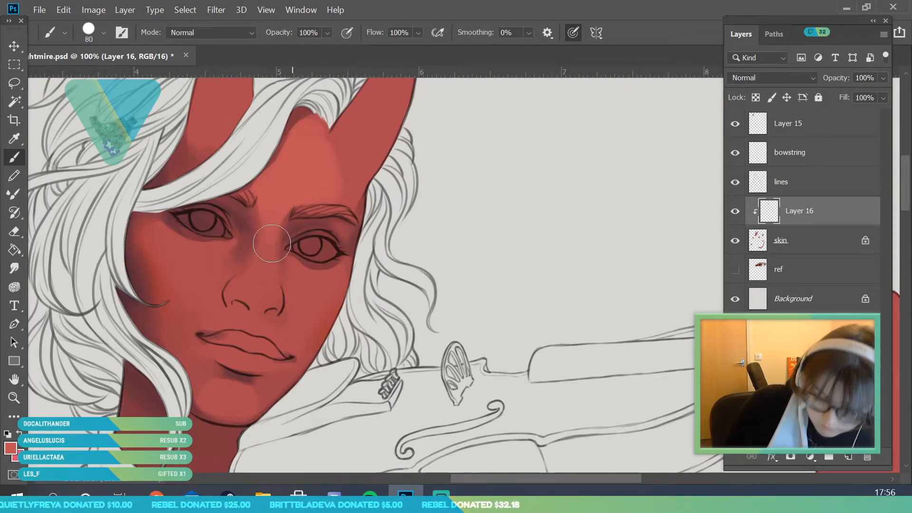
- Sample the tone between the eyes and soften the forehead highlight towards the brows and nose bridge
click(15, 397)
drag(326, 316, 304, 320)
click(19, 138)
click(238, 259)
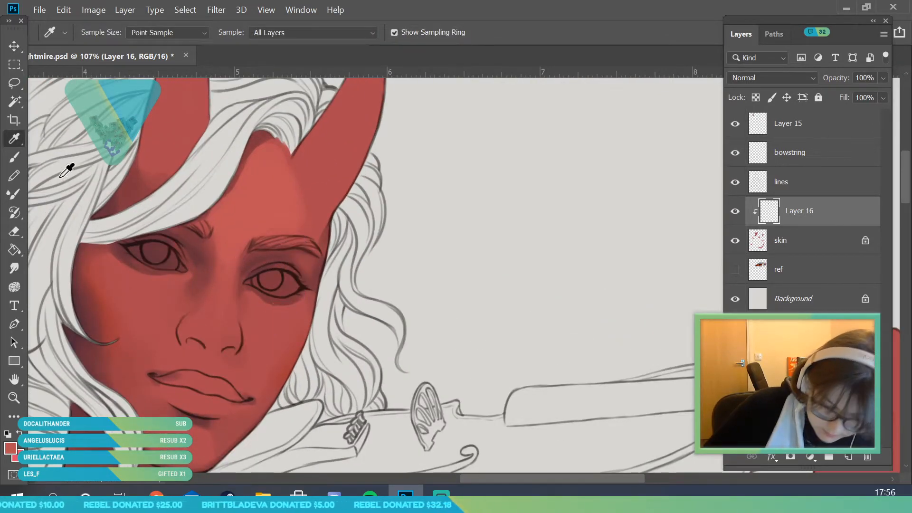
key(b)
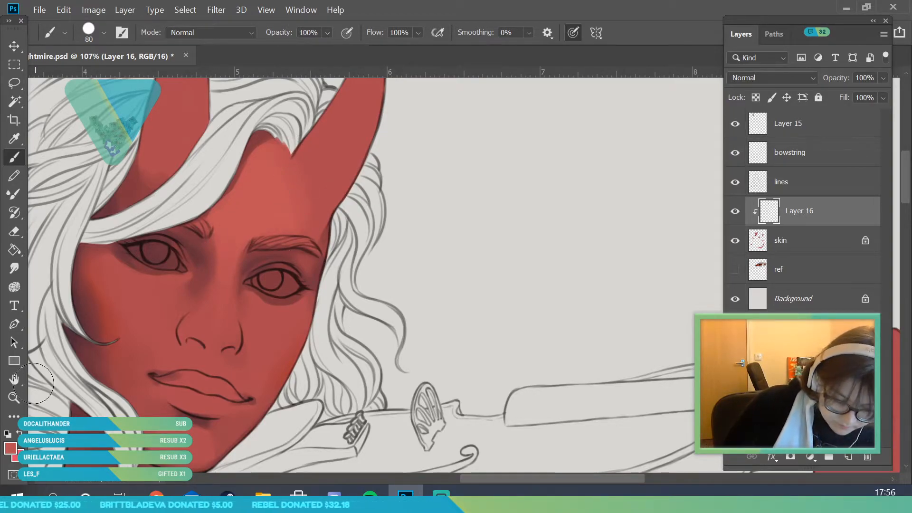
- Sample the light pink highlight swatch from the palette beside the figure
key(i)
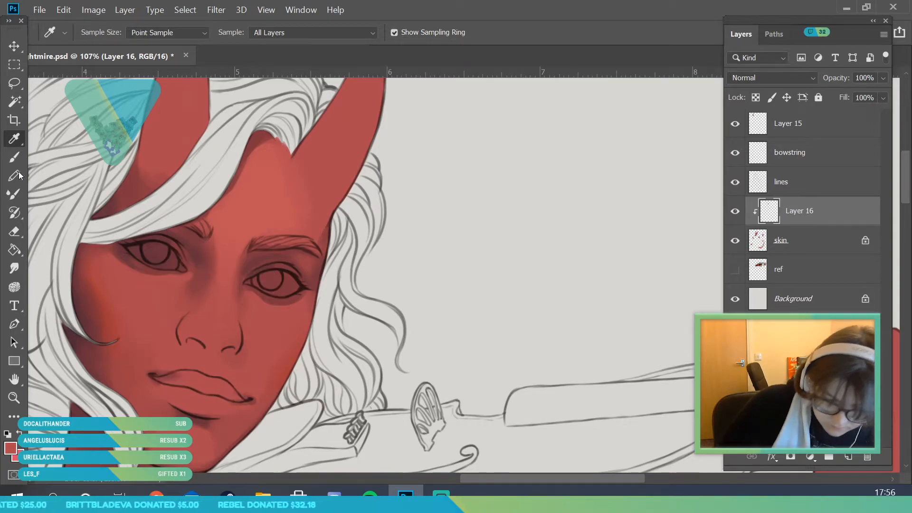
key(b)
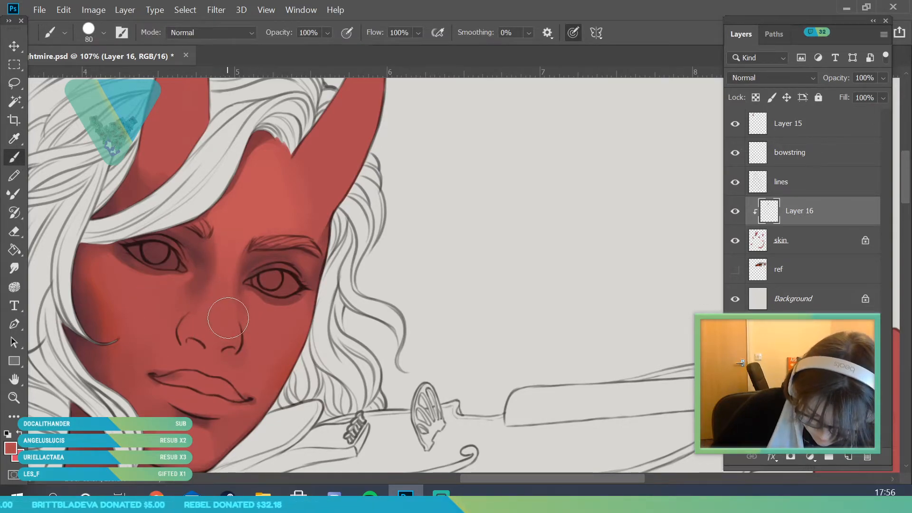
key(z)
drag(228, 330, 137, 240)
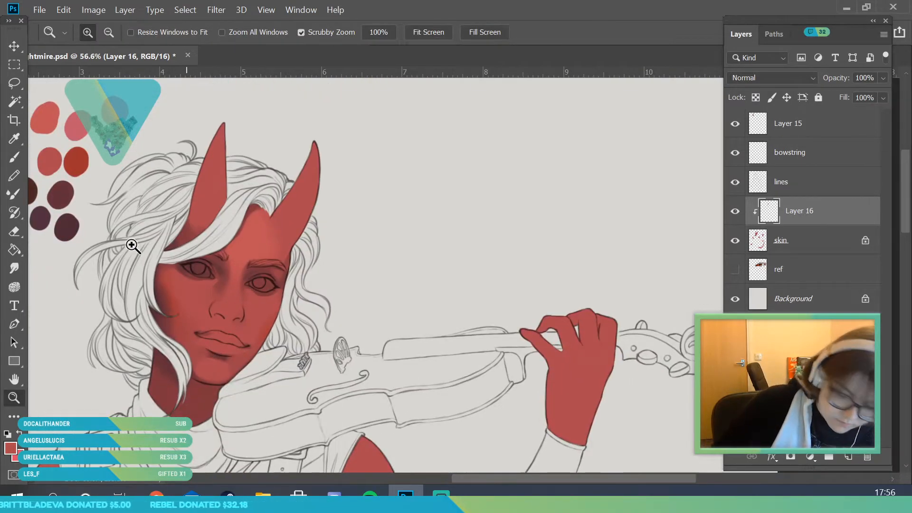
drag(102, 156, 121, 183)
click(21, 151)
click(14, 138)
click(128, 93)
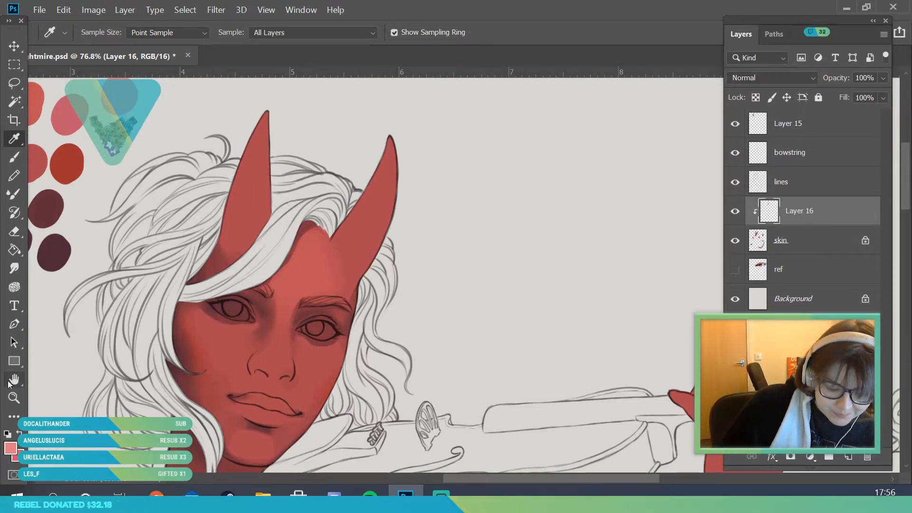
- Paint a light pink highlight on the forehead above the brows, tapering to the nose bridge, with the 59 px brush
click(14, 398)
drag(242, 231, 235, 235)
drag(256, 347, 270, 382)
drag(299, 295, 310, 325)
drag(329, 232, 335, 258)
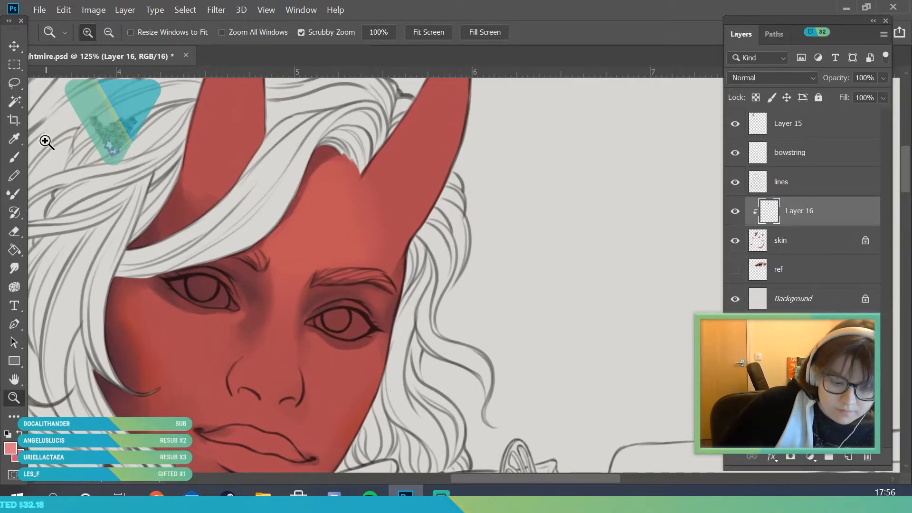
key(b)
click(100, 33)
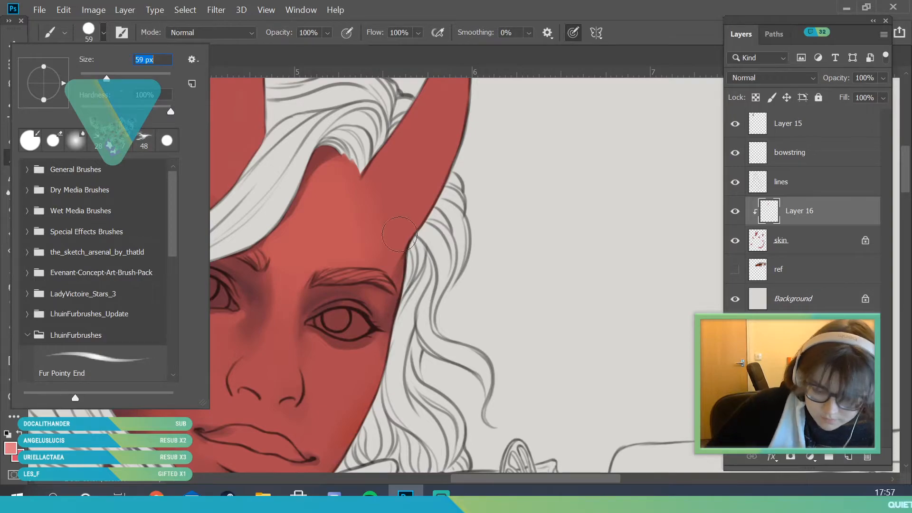
click(468, 247)
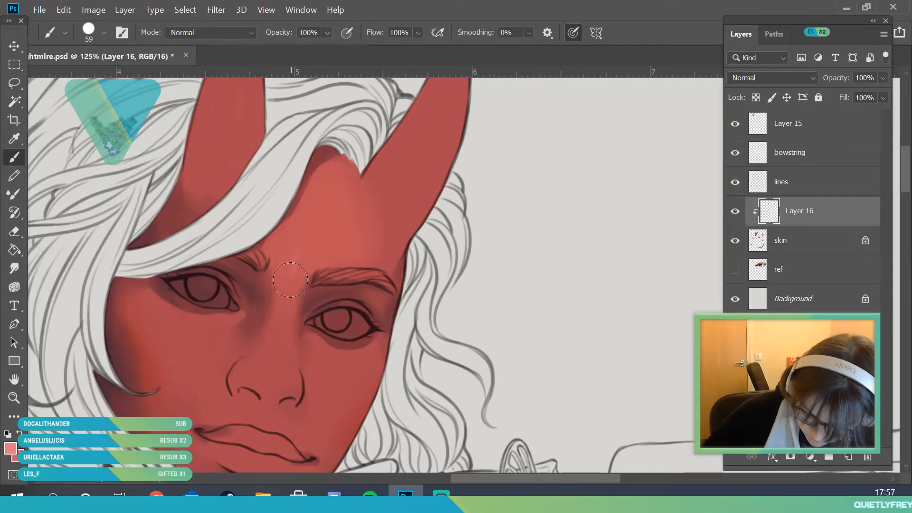
drag(283, 244, 287, 284)
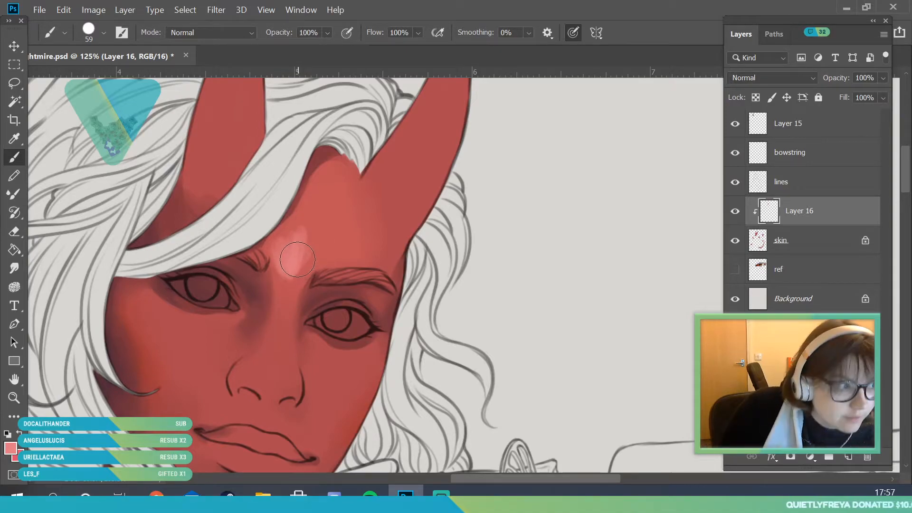
mouse_move(317, 242)
mouse_down()
mouse_move(288, 279)
mouse_move(322, 232)
mouse_move(291, 256)
mouse_move(275, 245)
mouse_move(286, 261)
mouse_move(271, 253)
mouse_move(291, 225)
mouse_move(326, 257)
mouse_up()
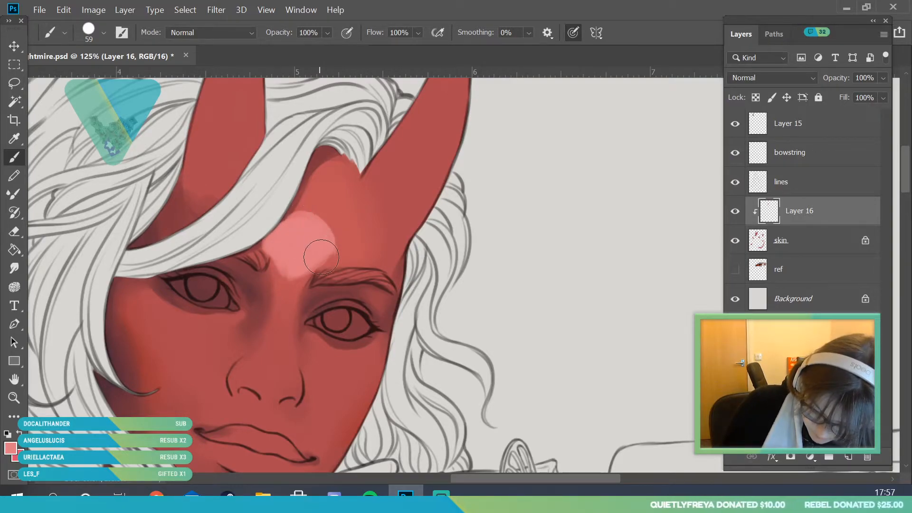
click(103, 32)
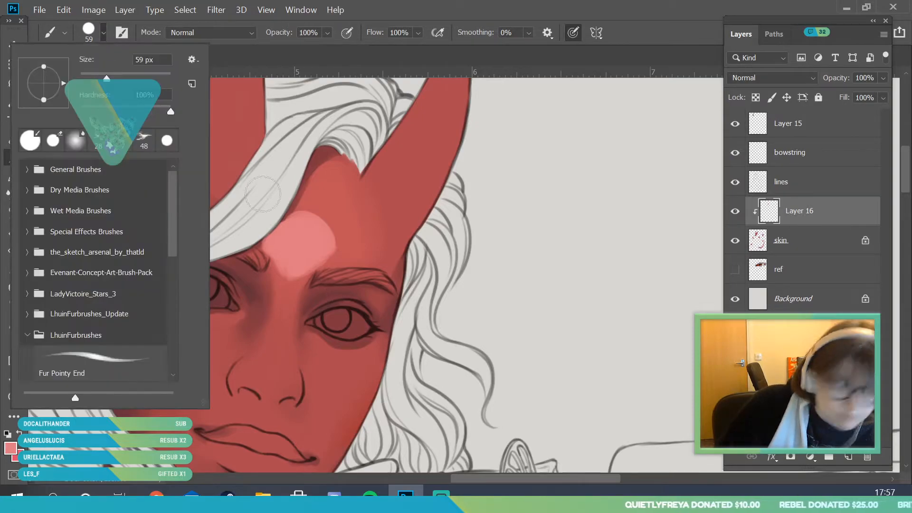
click(294, 272)
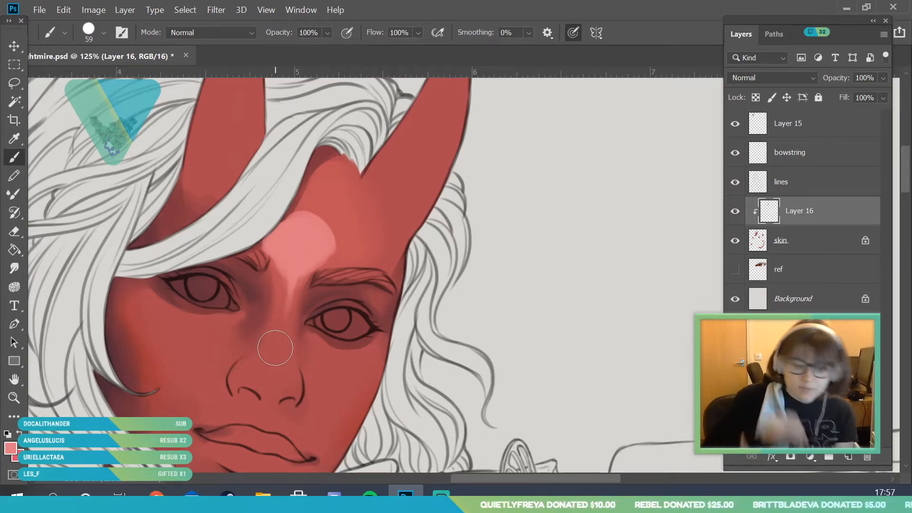
- Sample intermediate pinks from the highlight's edge and blend it outward across the forehead above the brow
key(i)
click(327, 261)
key(b)
mouse_move(276, 230)
mouse_down()
mouse_move(323, 230)
mouse_move(282, 218)
mouse_move(324, 258)
mouse_move(343, 240)
mouse_move(337, 270)
mouse_move(328, 232)
mouse_move(327, 245)
mouse_move(345, 251)
mouse_up()
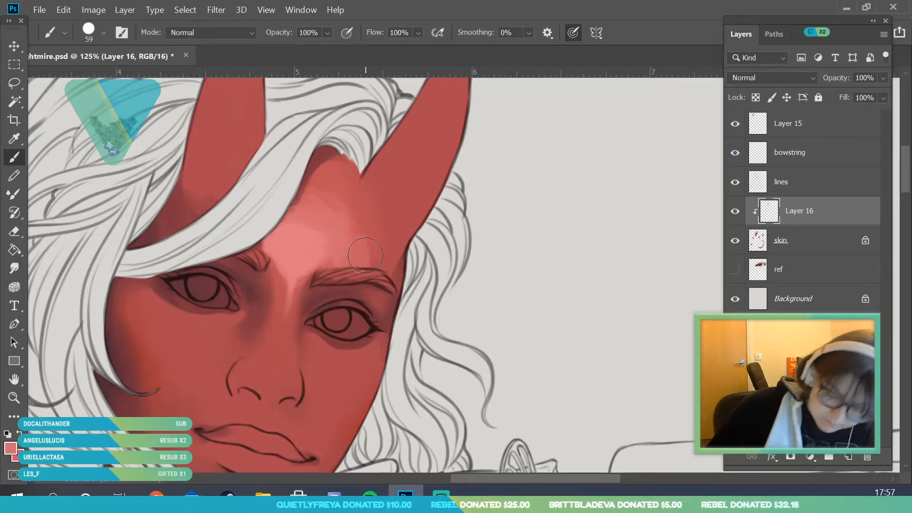
key(i)
click(335, 247)
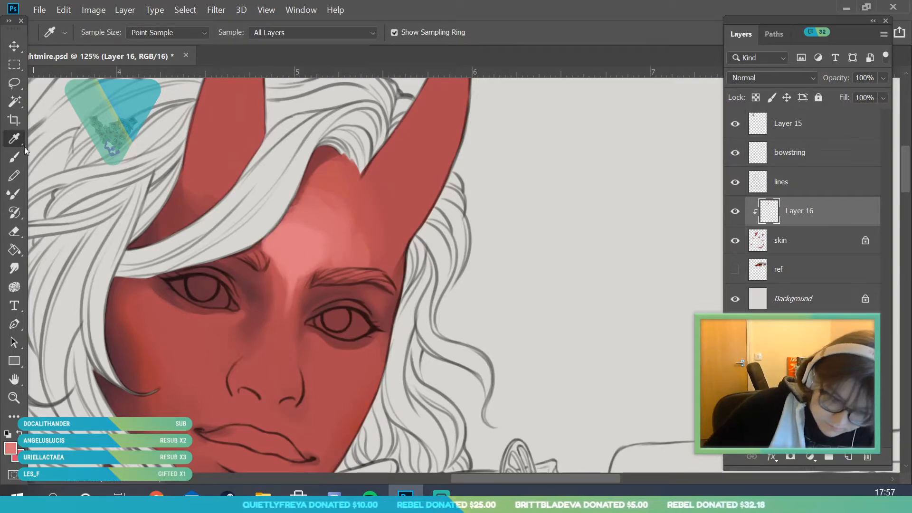
key(b)
mouse_move(332, 254)
mouse_down()
mouse_move(305, 228)
mouse_move(159, 250)
mouse_up()
- Sample pinks inside the highlight and smooth the area between the inner ends of the brows
click(14, 396)
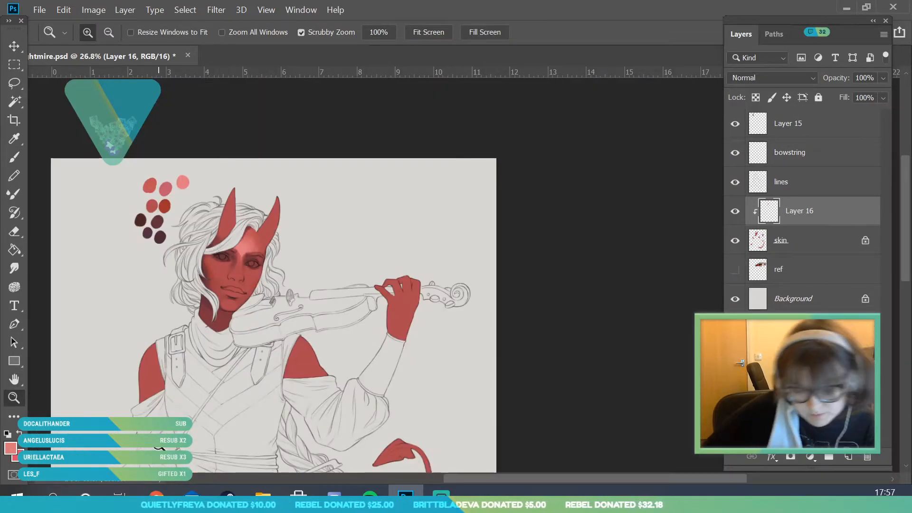
drag(257, 240, 336, 323)
click(14, 139)
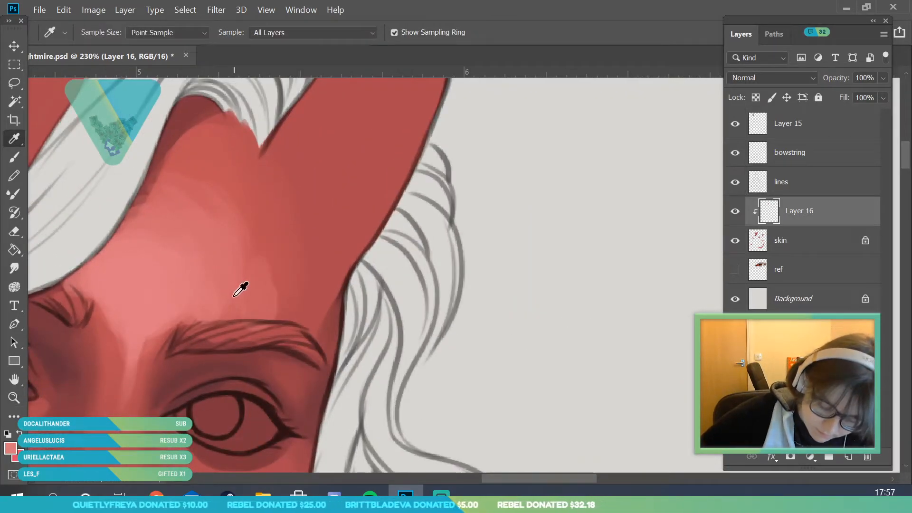
key(b)
mouse_move(232, 305)
mouse_down()
mouse_move(227, 256)
mouse_move(204, 292)
mouse_move(187, 285)
mouse_move(189, 318)
mouse_up()
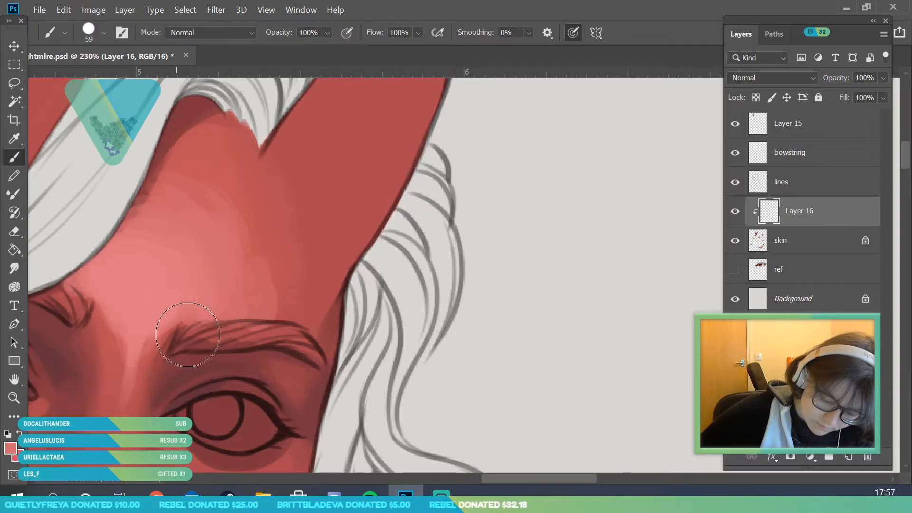
click(15, 139)
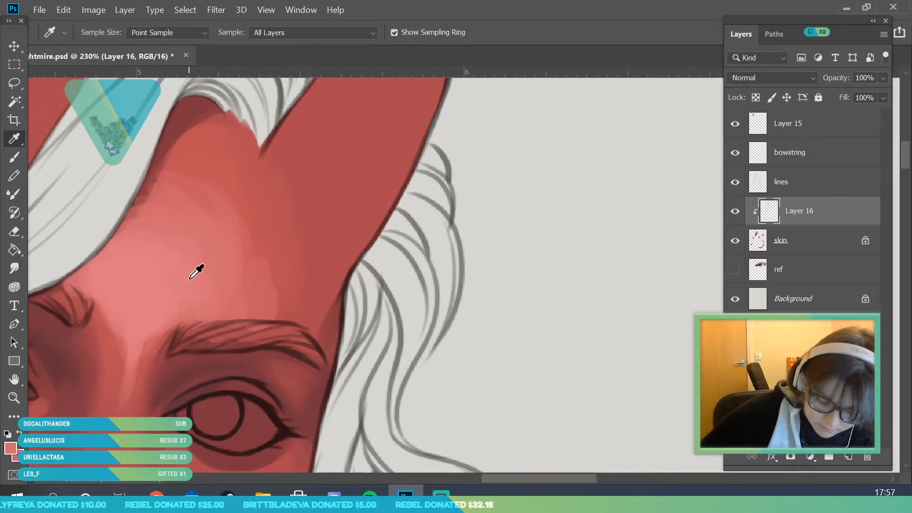
key(b)
mouse_move(192, 290)
mouse_down()
mouse_move(174, 315)
mouse_move(202, 280)
mouse_move(154, 220)
mouse_move(153, 240)
mouse_move(144, 215)
mouse_move(137, 231)
mouse_move(127, 220)
mouse_move(115, 242)
mouse_move(115, 225)
mouse_move(103, 297)
mouse_up()
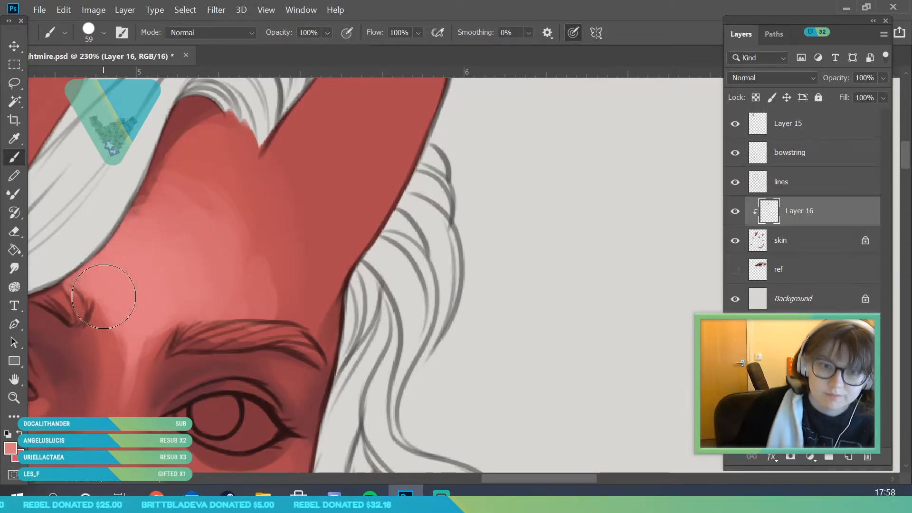
- Sample a mid pink and extend the forehead highlight up along the hair strand and around its outer edge
click(15, 139)
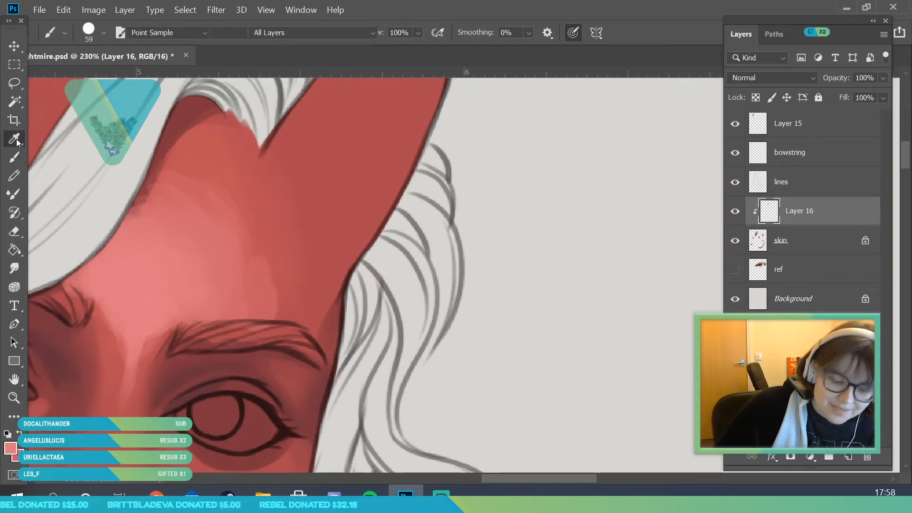
key(b)
mouse_move(169, 188)
mouse_down()
mouse_move(153, 184)
mouse_move(113, 241)
mouse_move(159, 192)
mouse_move(181, 195)
mouse_move(214, 220)
mouse_move(238, 260)
mouse_up()
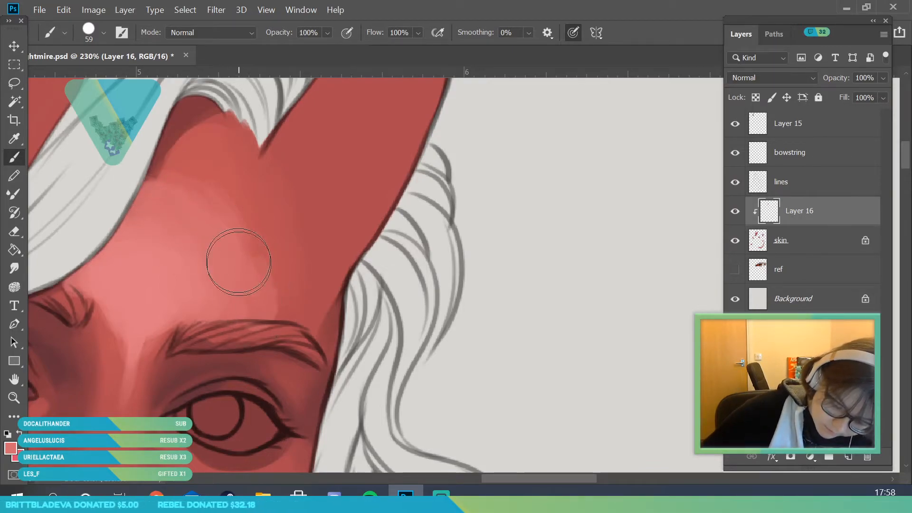
- Sample the darker red beside the highlight and blend its outer edge towards the hairline and horn base
key(i)
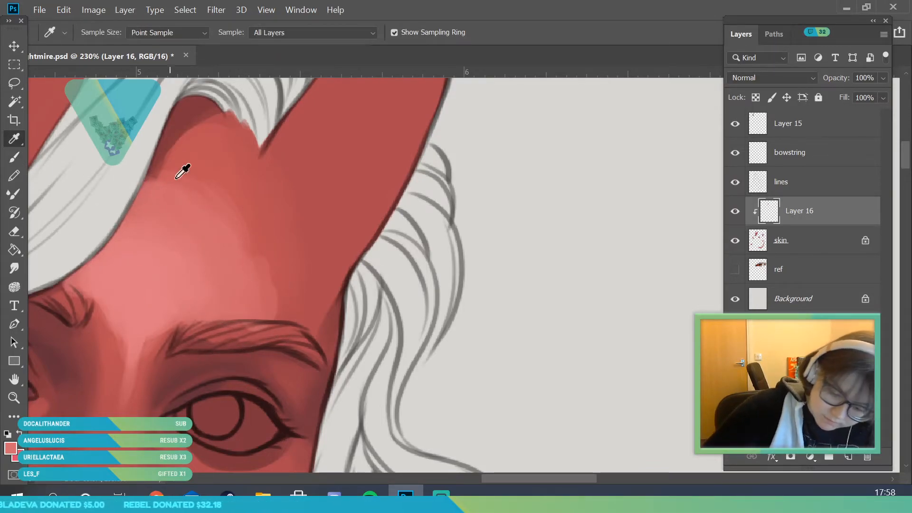
click(280, 291)
key(b)
mouse_move(242, 238)
mouse_down()
mouse_move(254, 240)
mouse_move(278, 285)
mouse_move(274, 326)
mouse_move(231, 312)
mouse_move(163, 182)
mouse_move(203, 192)
mouse_move(218, 179)
mouse_move(215, 190)
mouse_move(138, 175)
mouse_move(220, 197)
mouse_up()
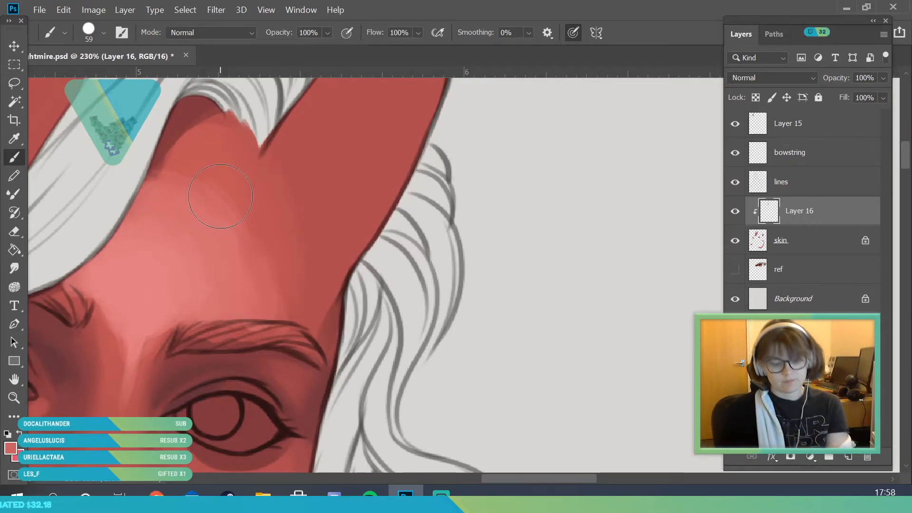
mouse_move(221, 196)
mouse_down()
mouse_move(200, 126)
mouse_move(224, 171)
mouse_move(256, 195)
mouse_move(179, 179)
mouse_move(189, 197)
mouse_move(203, 173)
mouse_move(155, 155)
mouse_move(230, 189)
mouse_move(306, 244)
mouse_up()
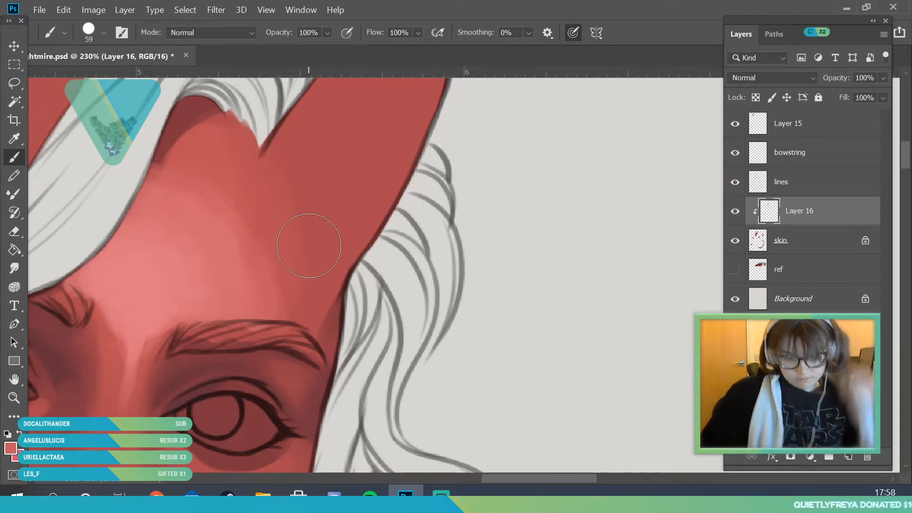
mouse_move(308, 246)
mouse_down()
mouse_move(203, 169)
mouse_move(223, 177)
mouse_move(235, 211)
mouse_move(203, 197)
mouse_move(197, 174)
mouse_move(183, 172)
mouse_move(197, 176)
mouse_move(187, 184)
mouse_move(135, 181)
mouse_move(147, 171)
mouse_move(215, 212)
mouse_move(249, 243)
mouse_move(250, 260)
mouse_move(223, 208)
mouse_up()
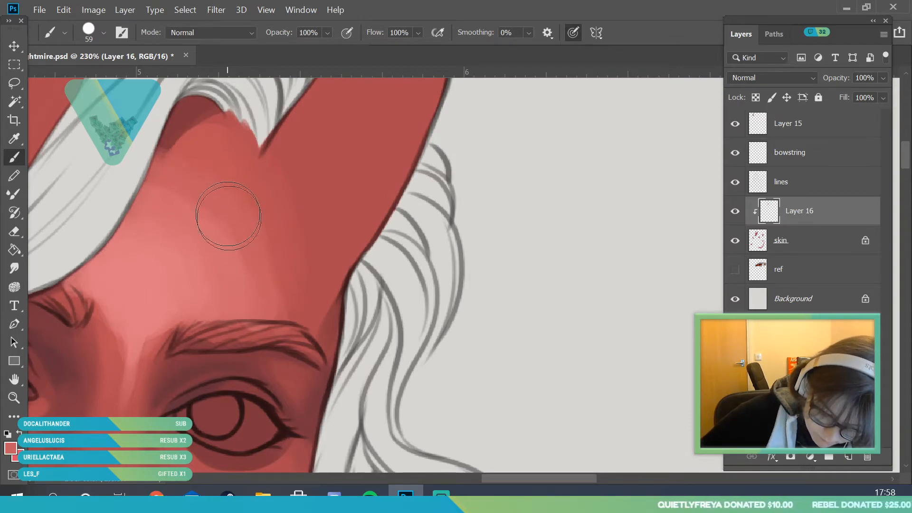
- Sample the pink at the highlight's upper edge and soften the transition across the upper forehead
click(14, 139)
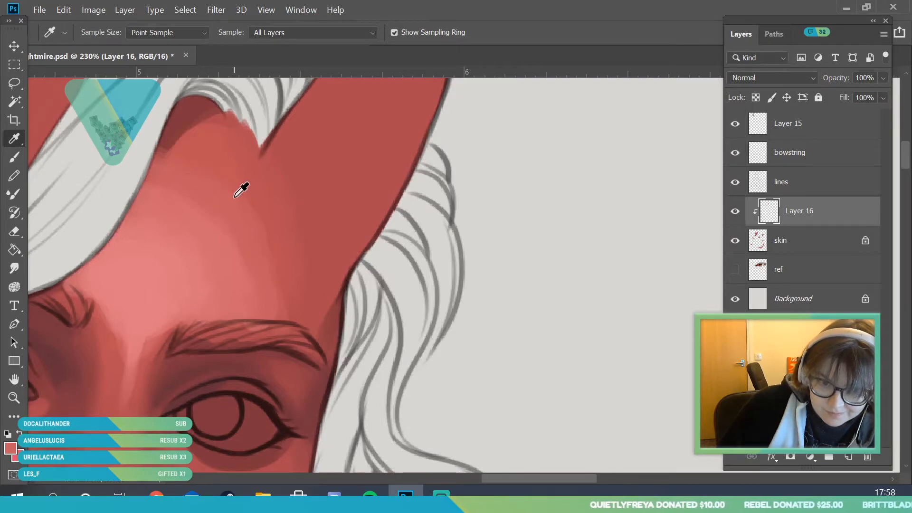
click(230, 218)
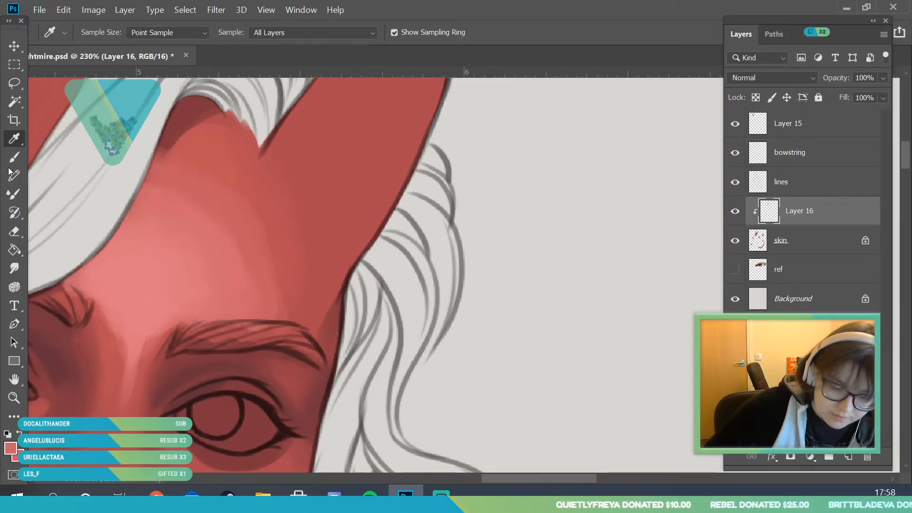
key(b)
mouse_move(235, 254)
mouse_down()
mouse_move(214, 203)
mouse_move(224, 232)
mouse_up()
mouse_move(188, 196)
mouse_down()
mouse_move(210, 203)
mouse_move(240, 260)
mouse_move(237, 226)
mouse_move(254, 256)
mouse_up()
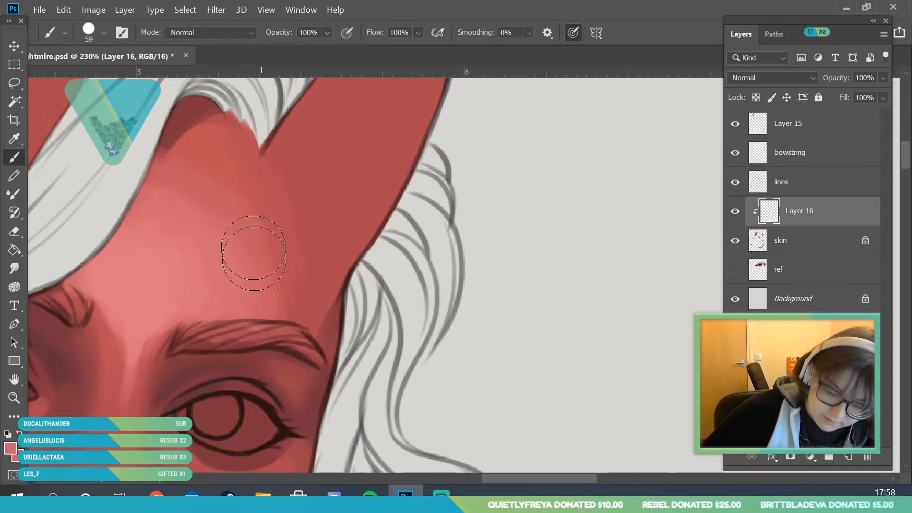
- Resample pinks within the forehead highlight and smooth its centre and upper part beside the hair strand
key(z)
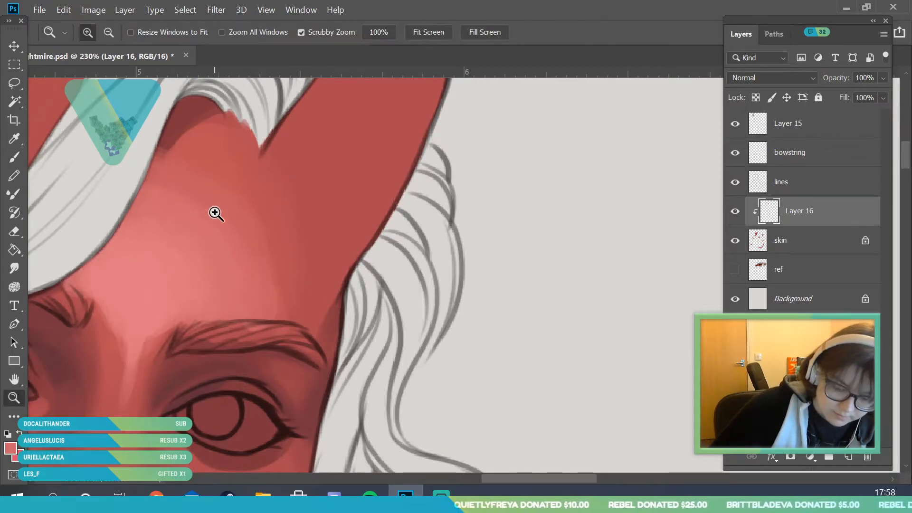
scroll(205, 214, down, 5)
scroll(230, 274, up, 4)
key(i)
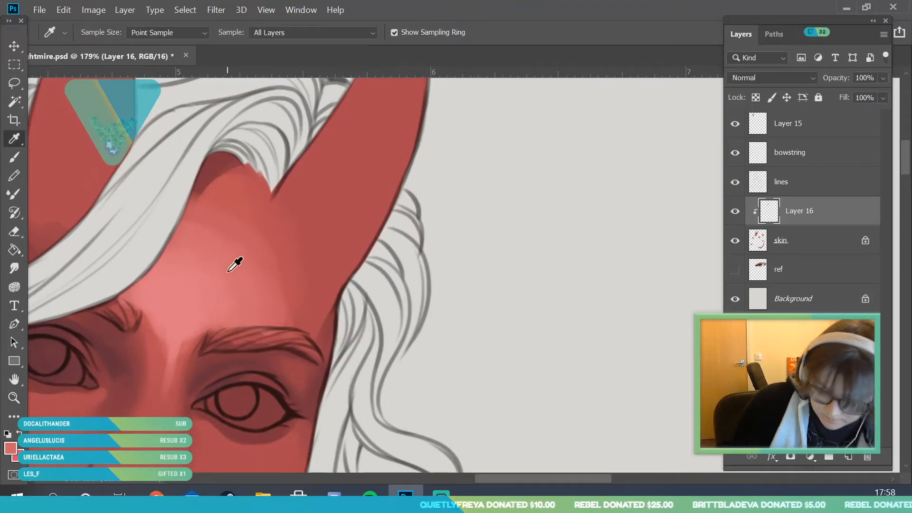
key(b)
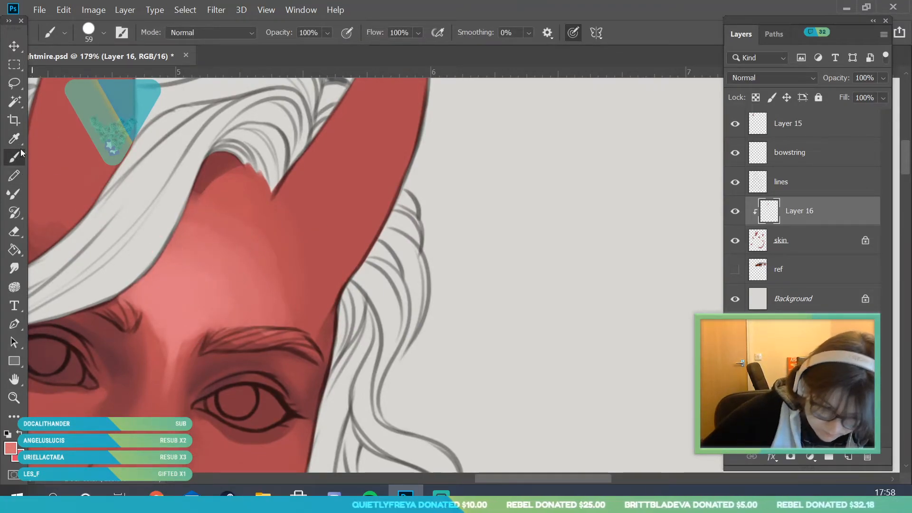
key(i)
key(b)
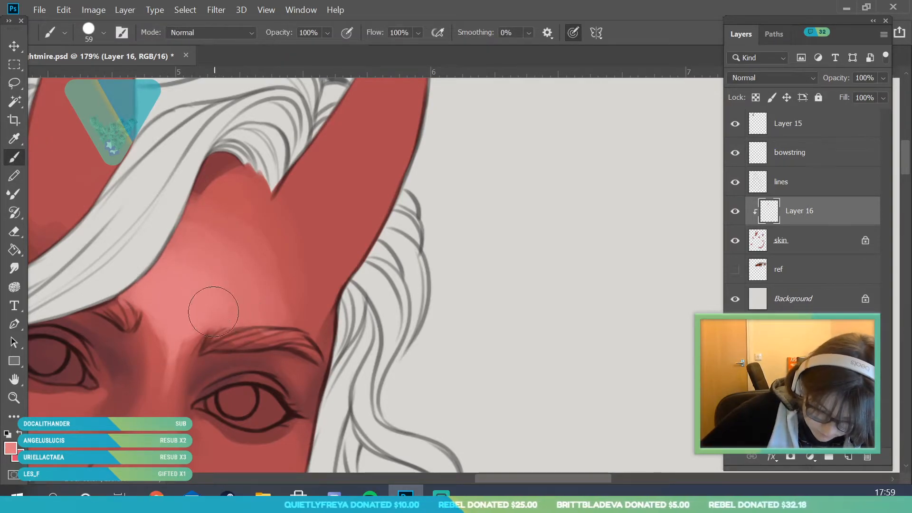
key(i)
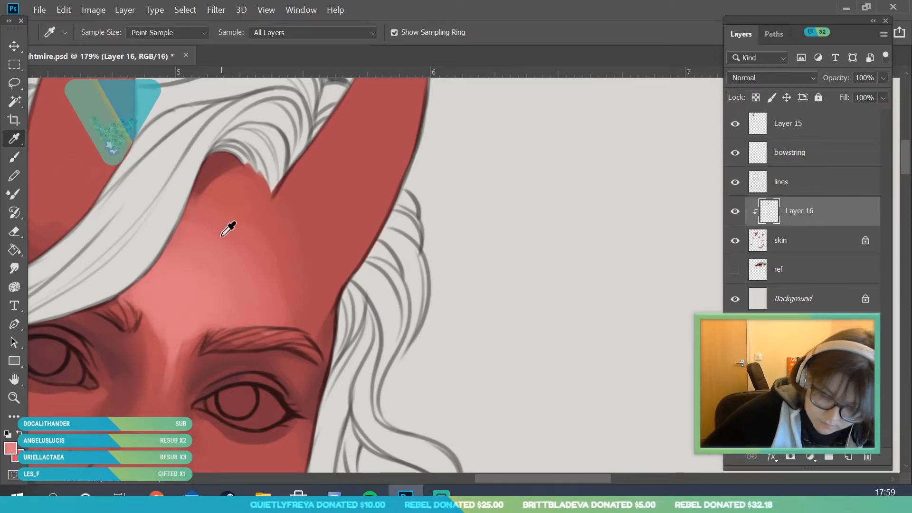
key(b)
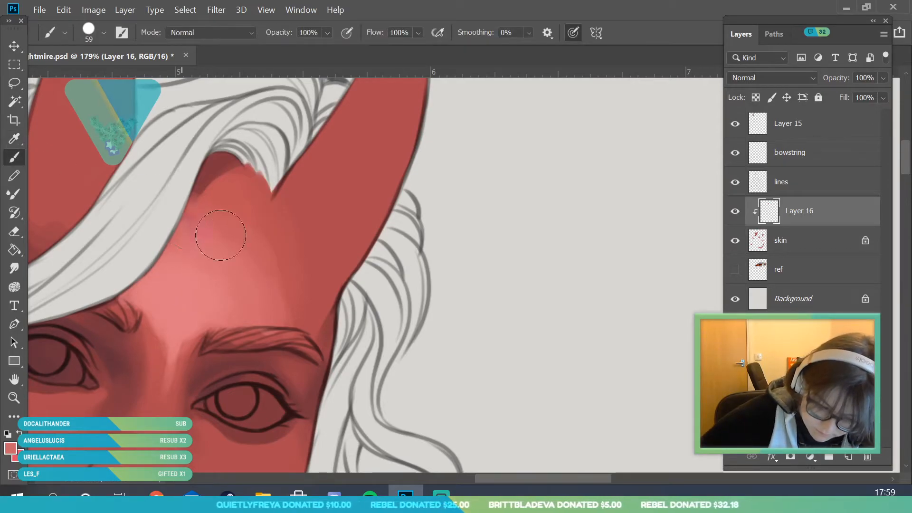
- Sample the red above the outer part of the brow and soften the highlight's edge towards the temple
key(i)
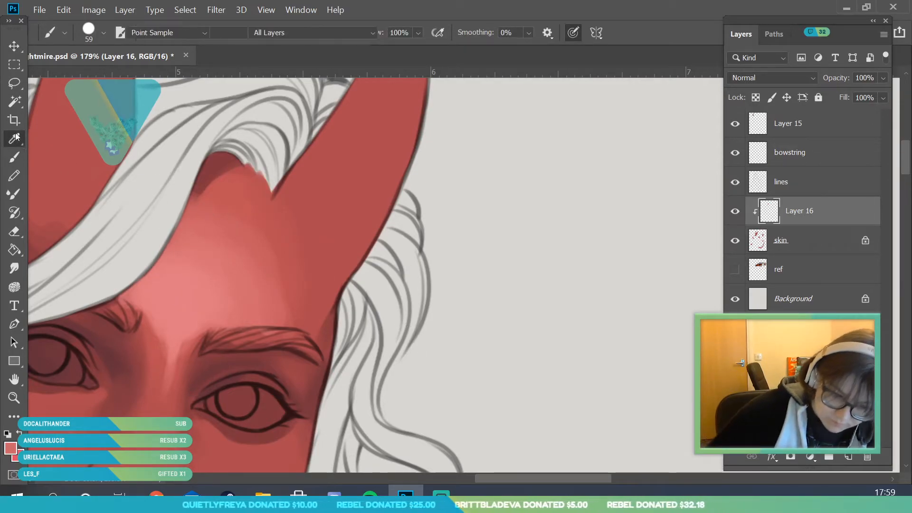
click(290, 322)
key(b)
drag(290, 322, 282, 337)
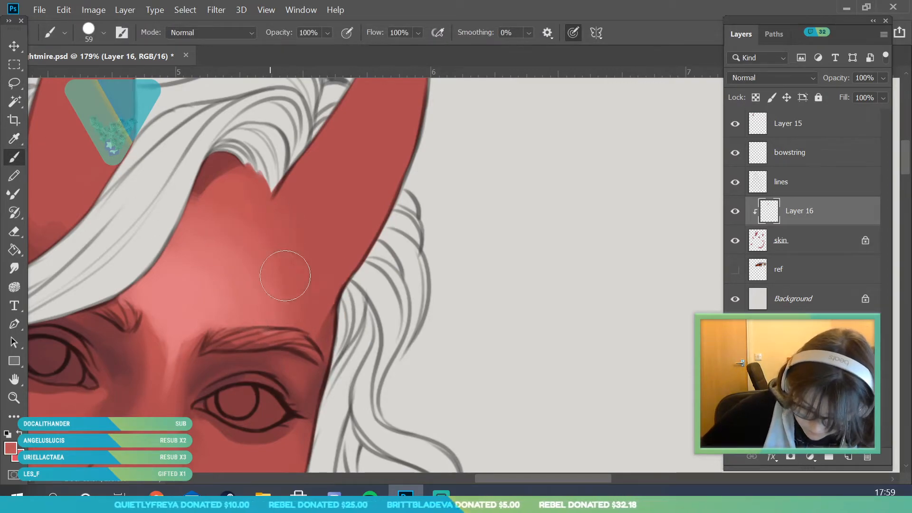
- Sample the dark red shadow at the hairline and rework the shadow beneath the hair with a 31 px brush
key(i)
click(197, 166)
click(15, 157)
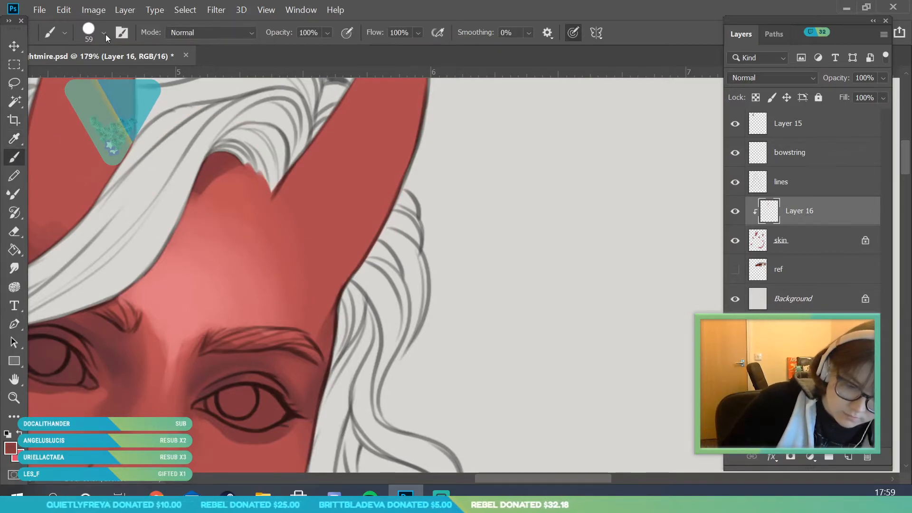
click(103, 32)
click(240, 143)
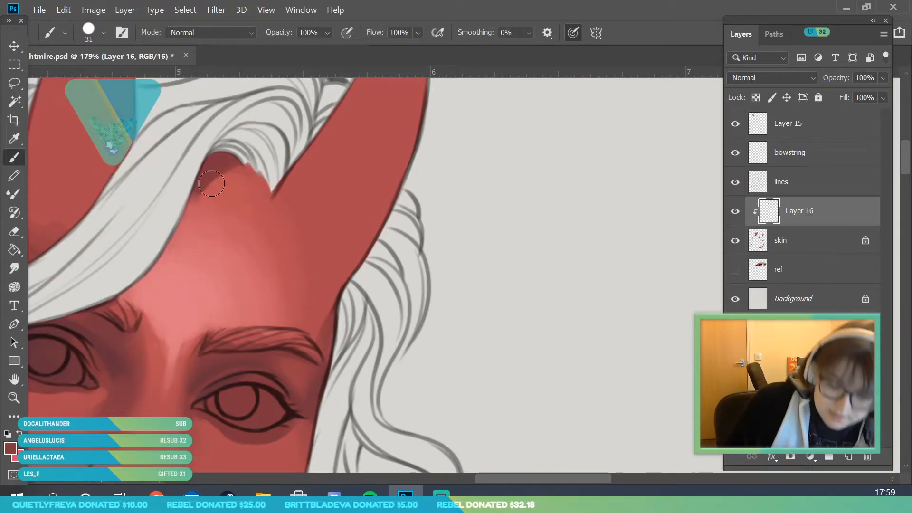
mouse_move(162, 232)
mouse_down()
mouse_move(183, 224)
mouse_move(166, 239)
mouse_move(191, 187)
mouse_move(148, 251)
mouse_move(163, 250)
mouse_move(189, 190)
mouse_move(97, 311)
mouse_up()
- Sample reds around the inner brow and blend the highlight between the brows down onto the nose bridge
click(14, 397)
drag(214, 290, 214, 354)
drag(299, 270, 291, 277)
click(14, 139)
click(142, 198)
key(b)
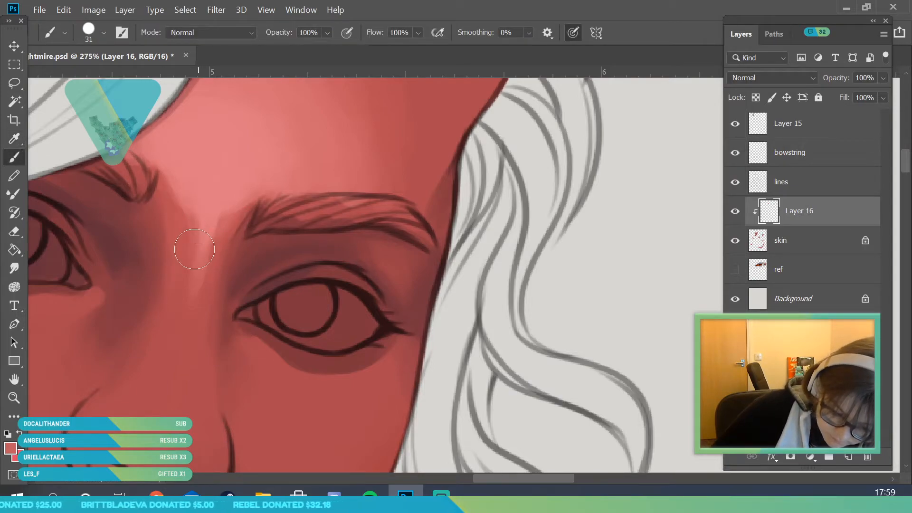
alt+click(204, 248)
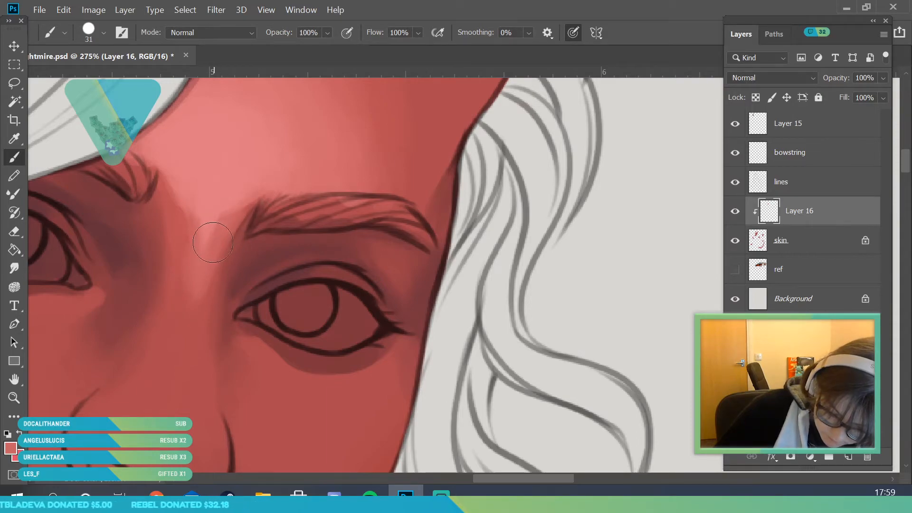
- Resample the light pinks between the brows and smooth the highlight's edges where the forehead meets the nose bridge
alt+click(187, 189)
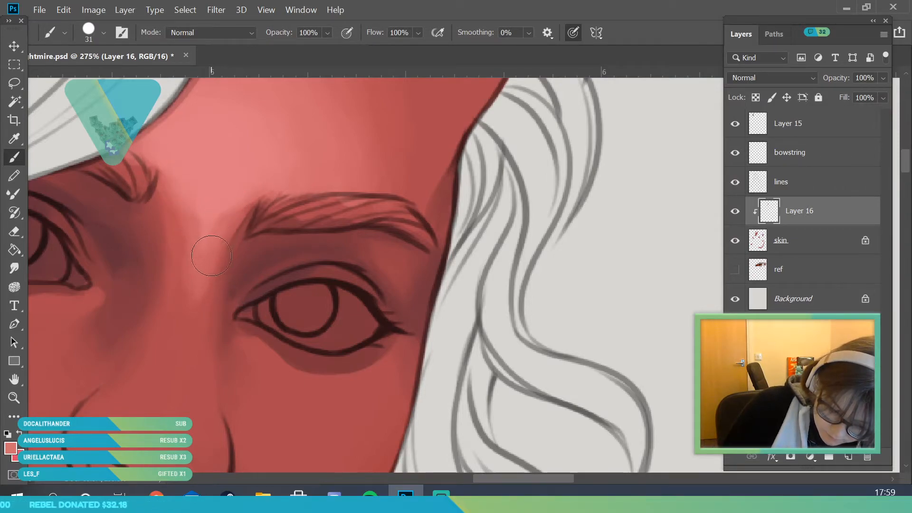
alt+click(237, 195)
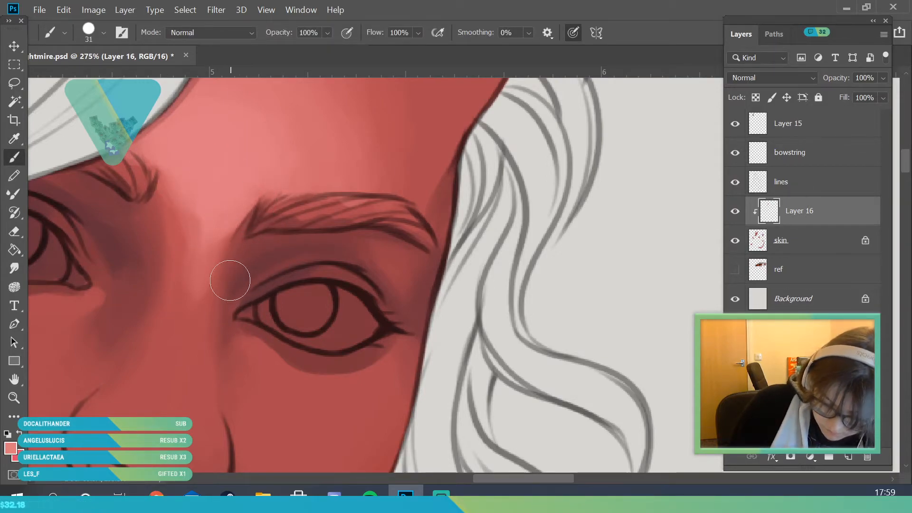
click(14, 138)
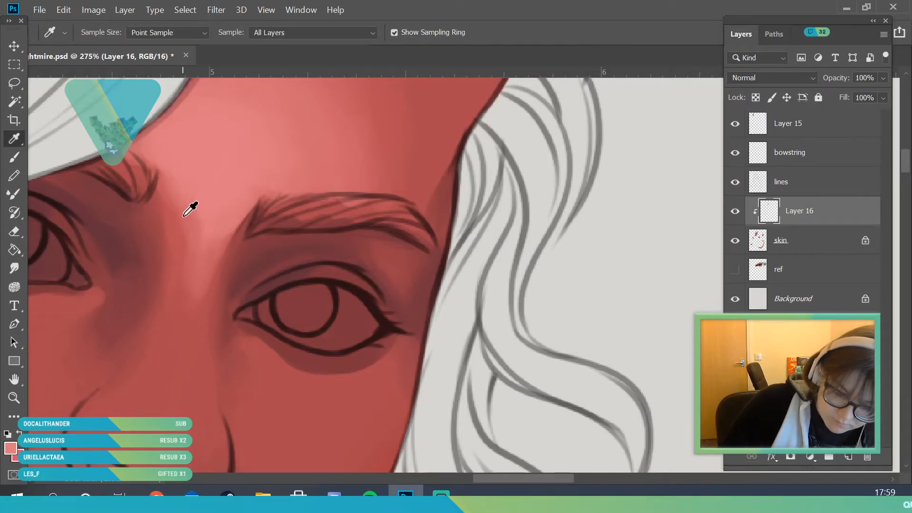
key(b)
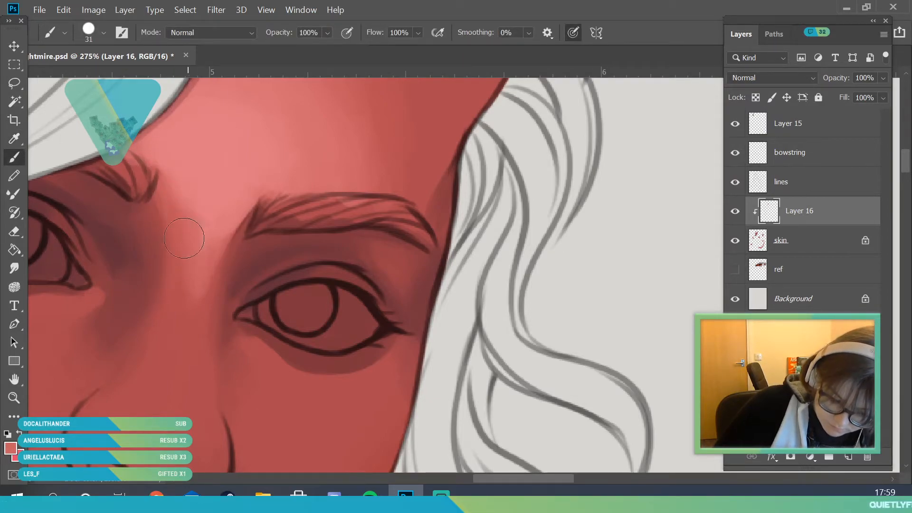
click(14, 139)
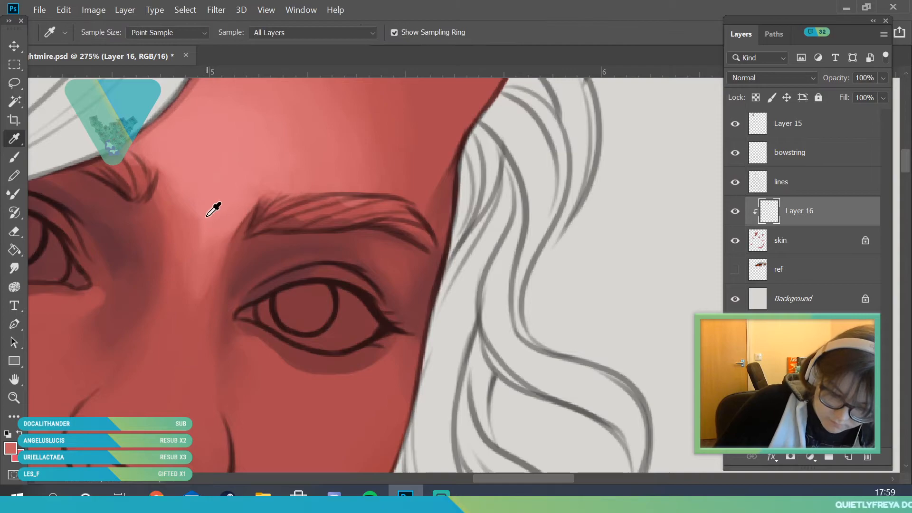
key(b)
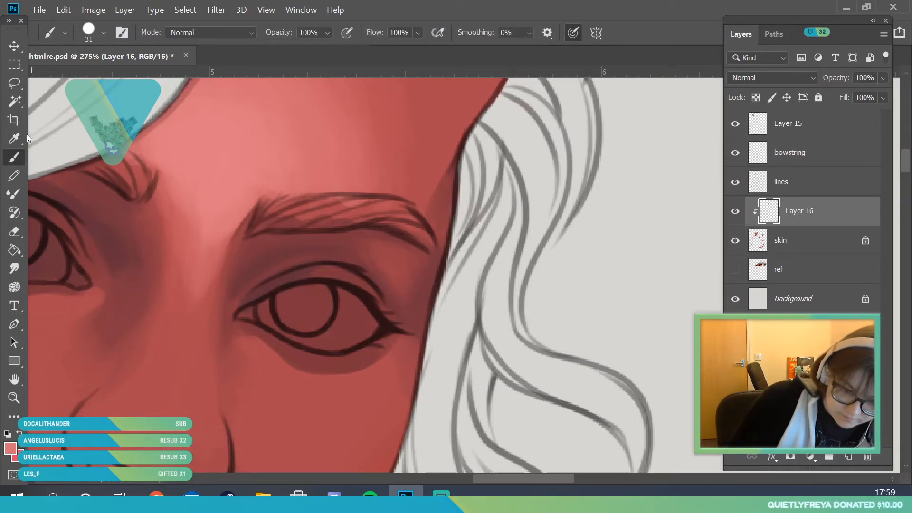
- Sample the red on the upper nose bridge and fade the highlight's lower end down the nose
key(i)
click(190, 274)
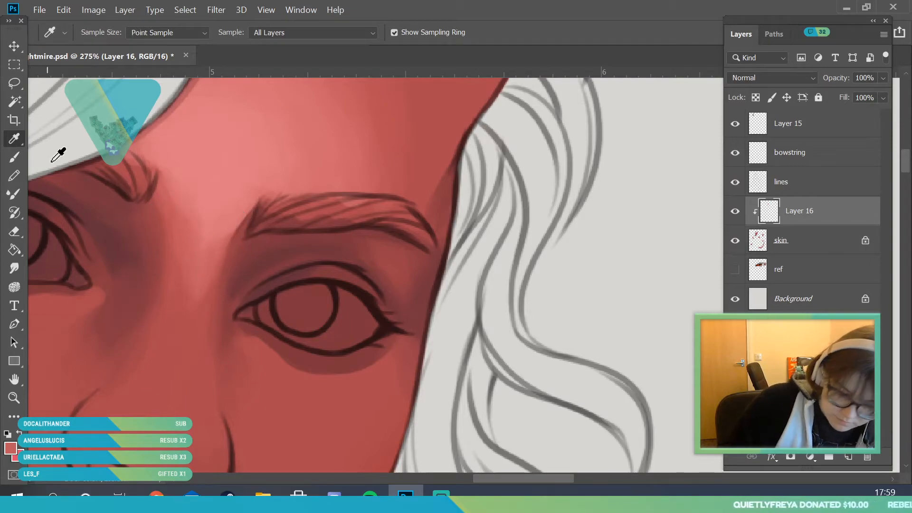
key(b)
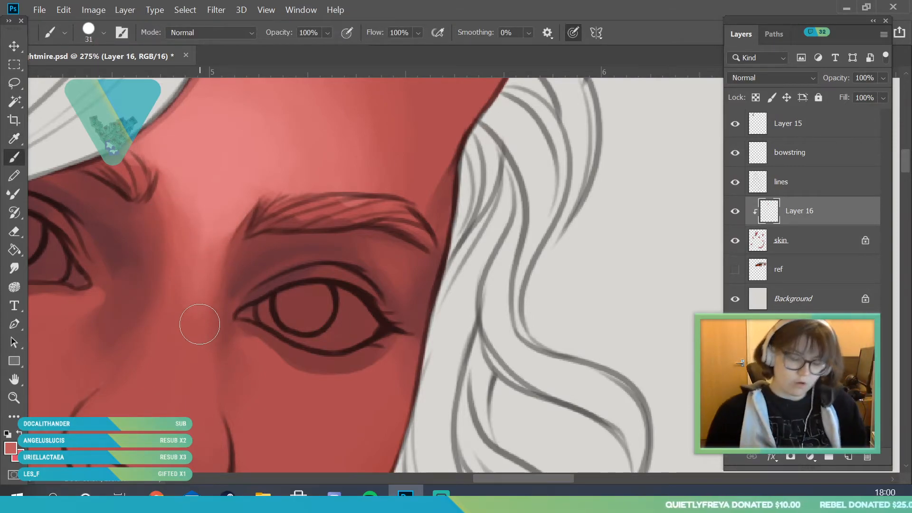
- Compare the face with Layer 16 hidden and shown, and check the highlights at several zoom levels
click(16, 398)
drag(233, 244, 142, 306)
drag(286, 292, 267, 323)
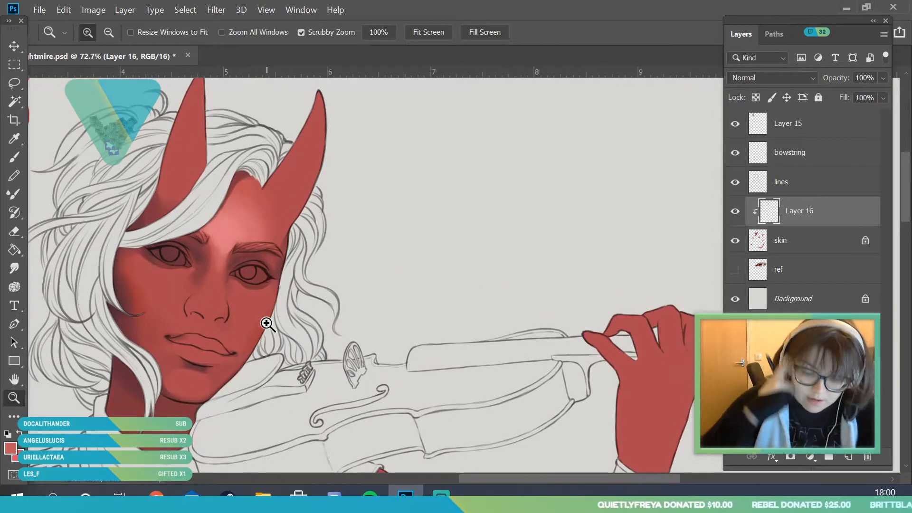
drag(211, 261, 199, 315)
click(735, 211)
click(734, 211)
drag(293, 218, 285, 318)
drag(231, 216, 253, 258)
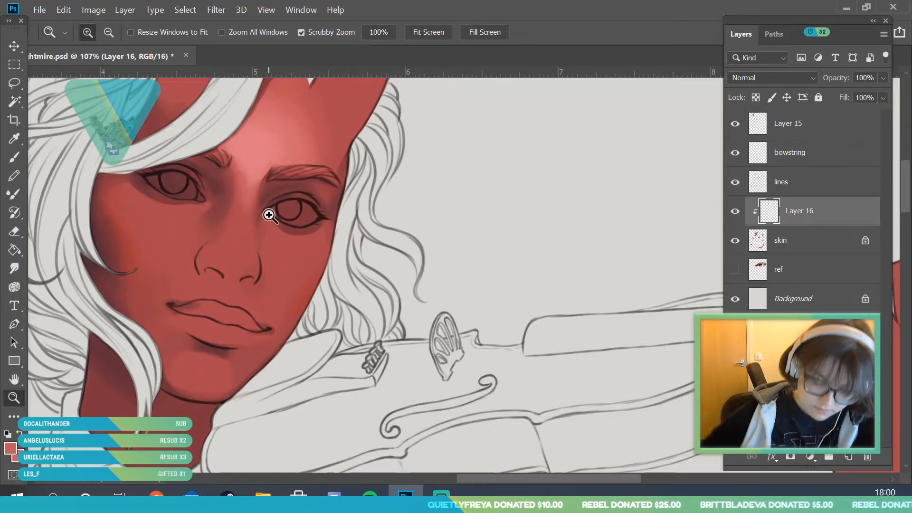
drag(269, 219, 322, 247)
drag(214, 197, 165, 94)
drag(165, 94, 169, 121)
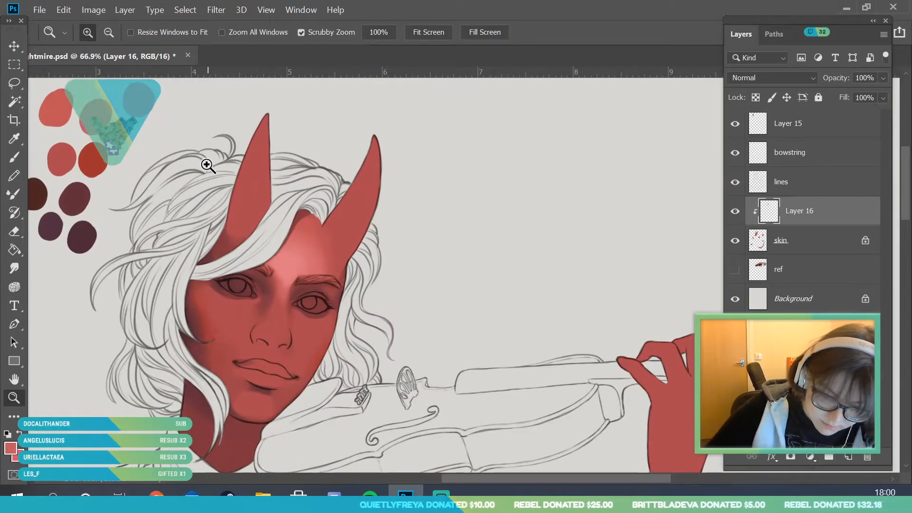
- Sample the cooler pink palette swatch and paint a highlight on the cheekbone beneath the hair-side eye with an 81 px brush
click(19, 138)
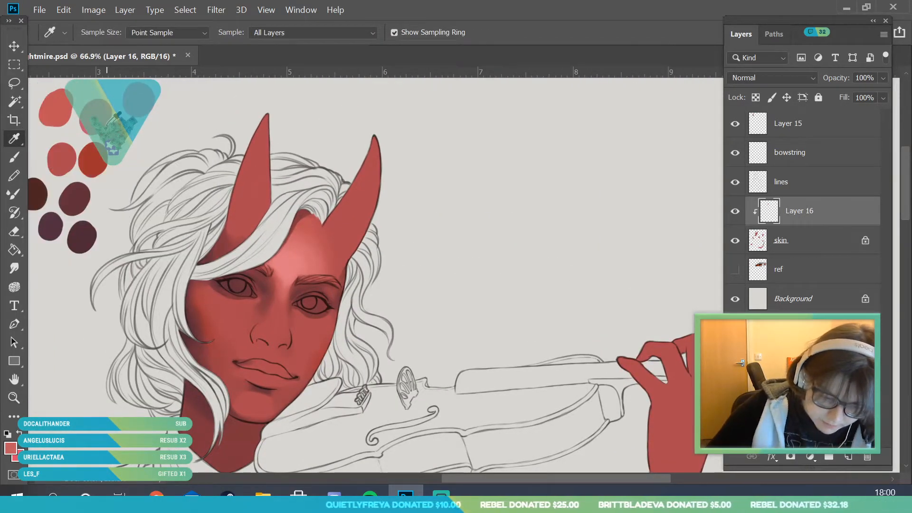
click(19, 396)
mouse_move(242, 280)
mouse_down()
mouse_move(281, 320)
mouse_move(258, 320)
mouse_move(285, 320)
mouse_up()
click(18, 157)
click(103, 32)
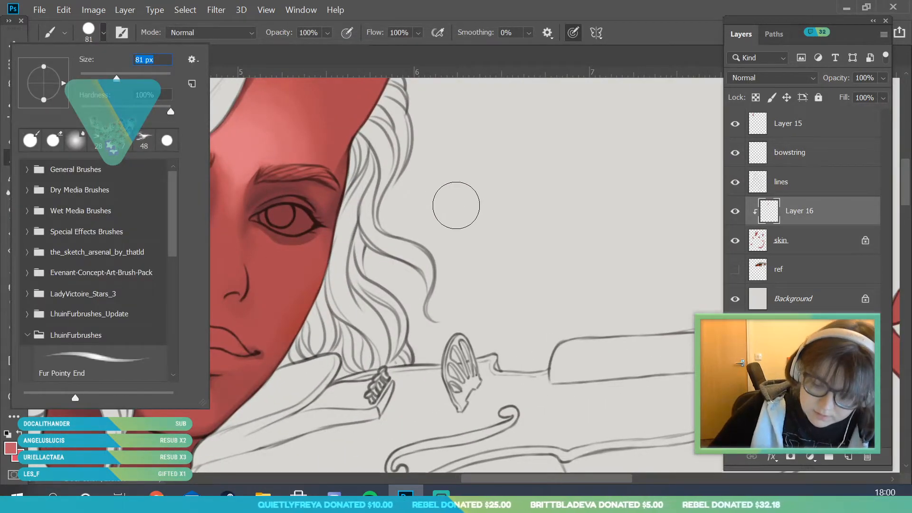
key(Return)
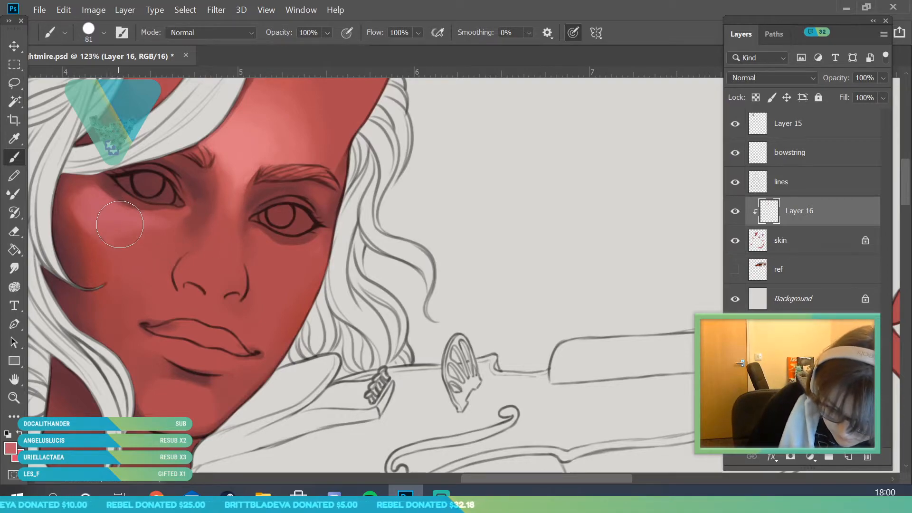
- Try a pink stroke directly beneath the hair-side eye with a 51 px brush
click(102, 32)
click(430, 226)
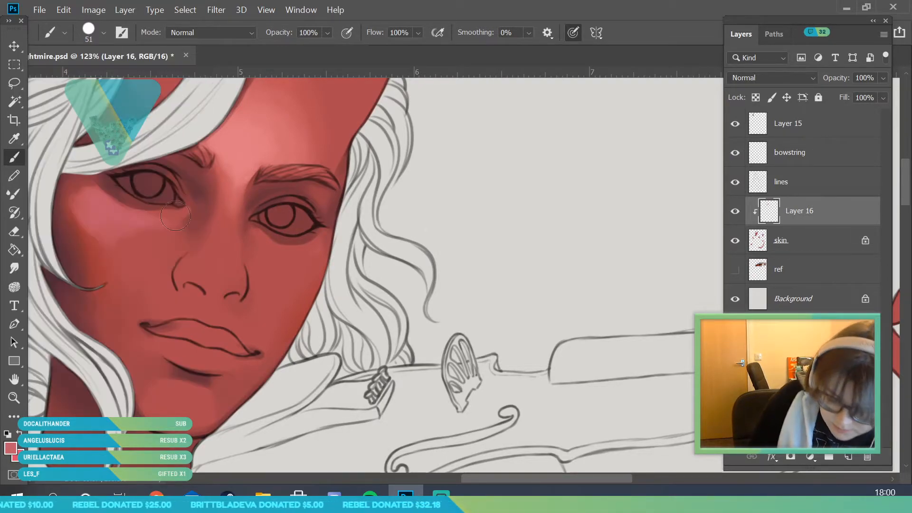
drag(183, 214, 128, 217)
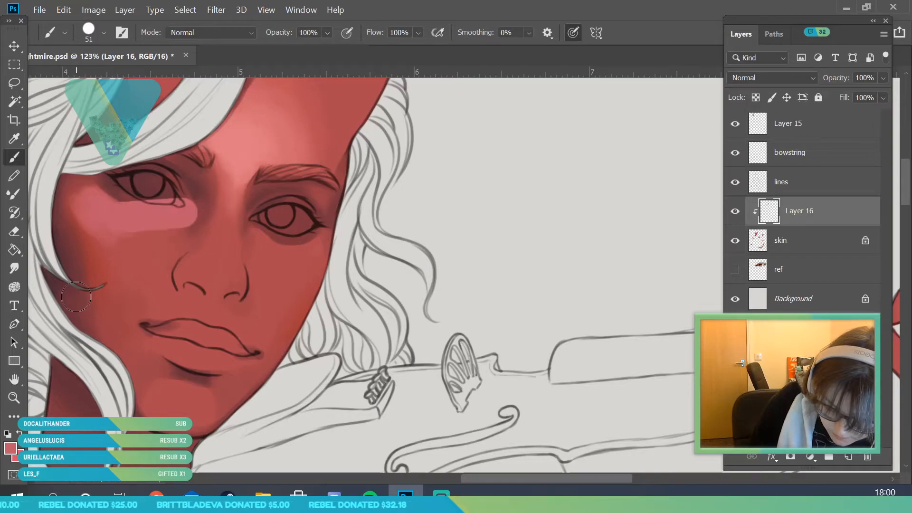
key(ctrl+z)
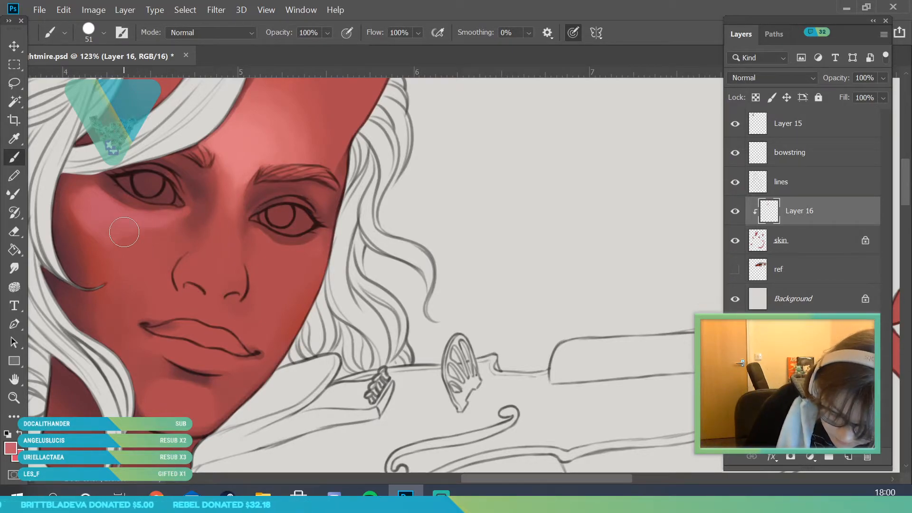
- Set the brush size to 72 px and paint pink highlights across both cheeks and beside the nose
click(104, 33)
click(112, 74)
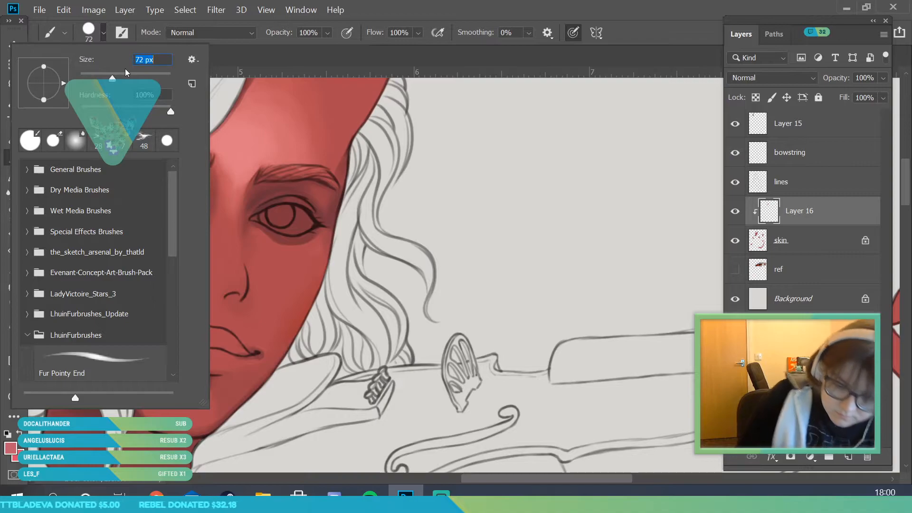
click(483, 151)
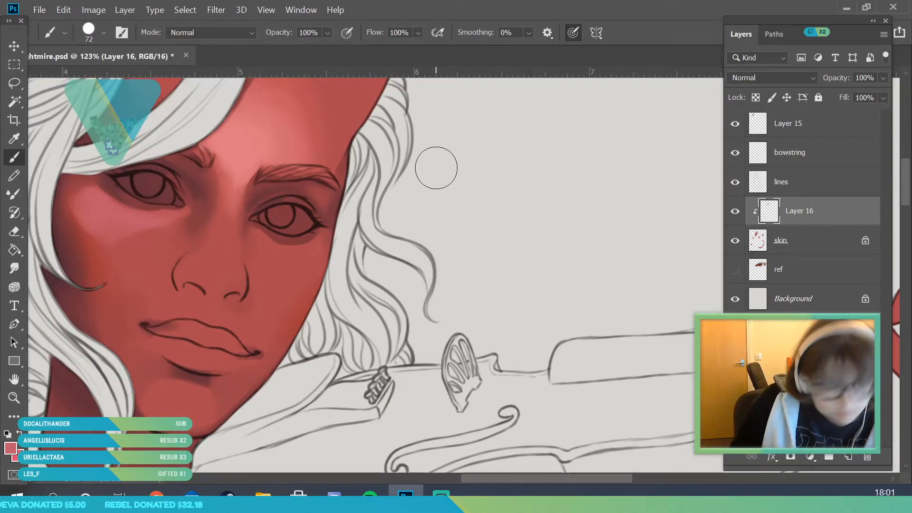
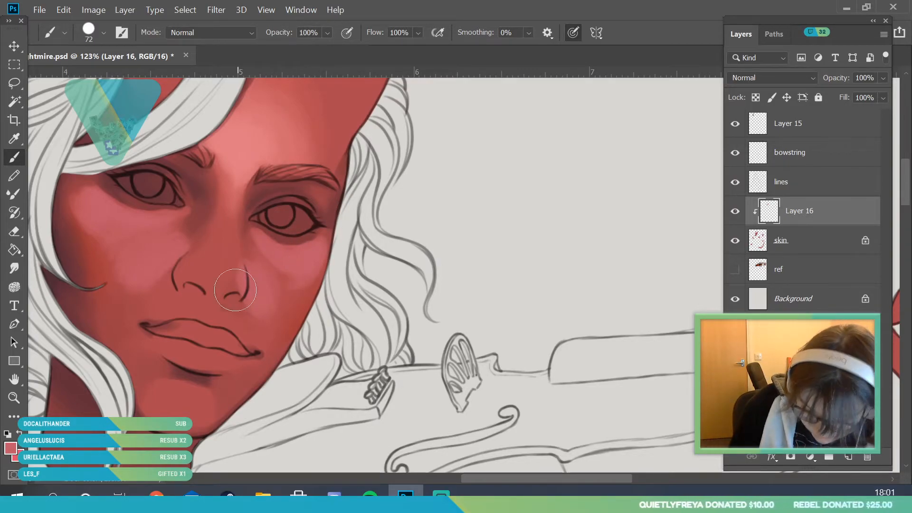
- Paint a pink highlight on the centre of the chin below the lower lip
click(14, 397)
scroll(193, 356, down, 10)
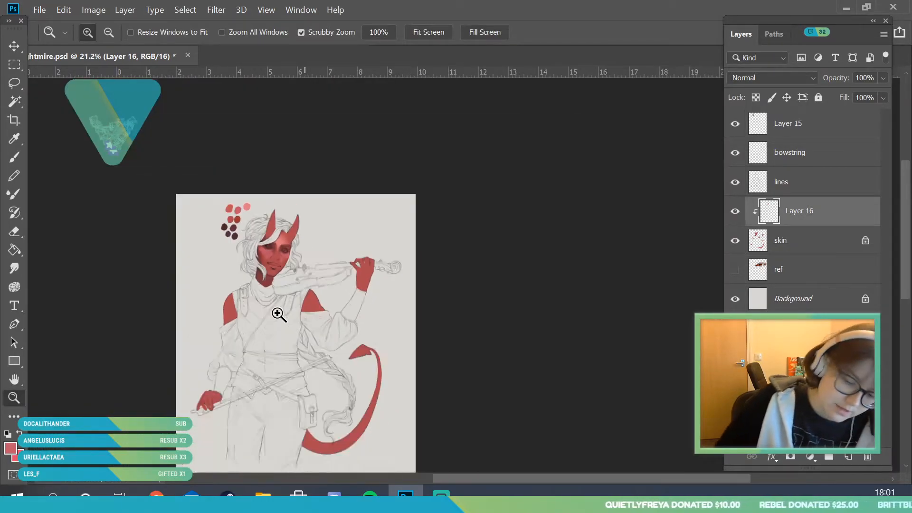
scroll(287, 247, up, 10)
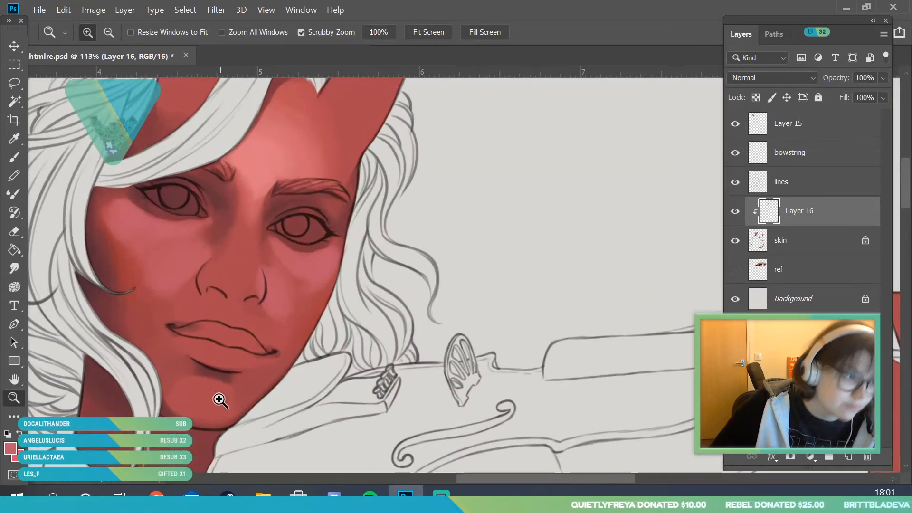
scroll(224, 400, down, 2)
scroll(273, 367, up, 3)
click(13, 156)
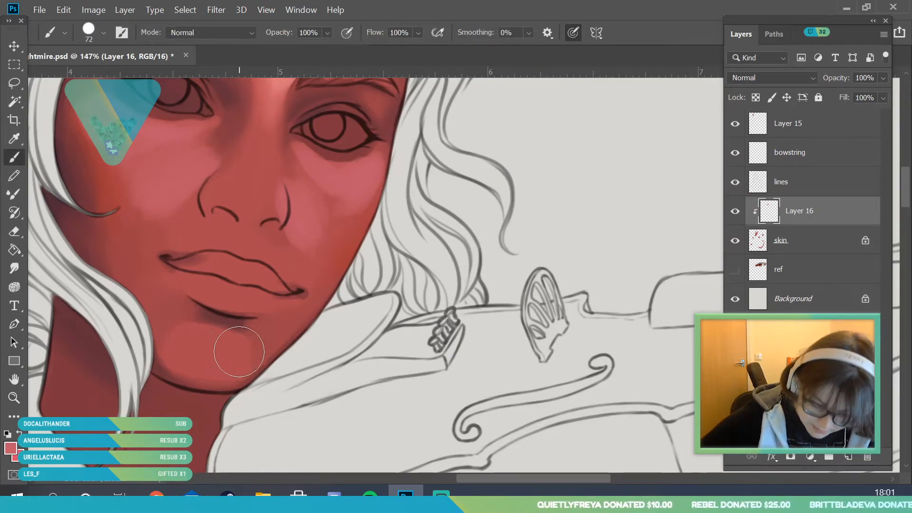
mouse_move(236, 348)
mouse_down()
mouse_move(233, 339)
mouse_move(180, 332)
mouse_move(226, 348)
mouse_up()
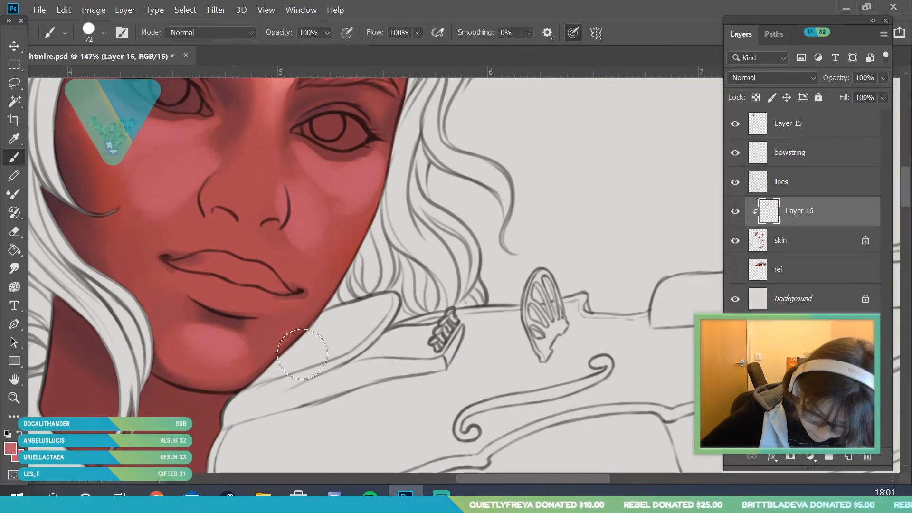
- Sample the tone at the edge of the hair-side cheek highlight and blend across the cheek beneath the eye
key(z)
scroll(128, 298, down, 6)
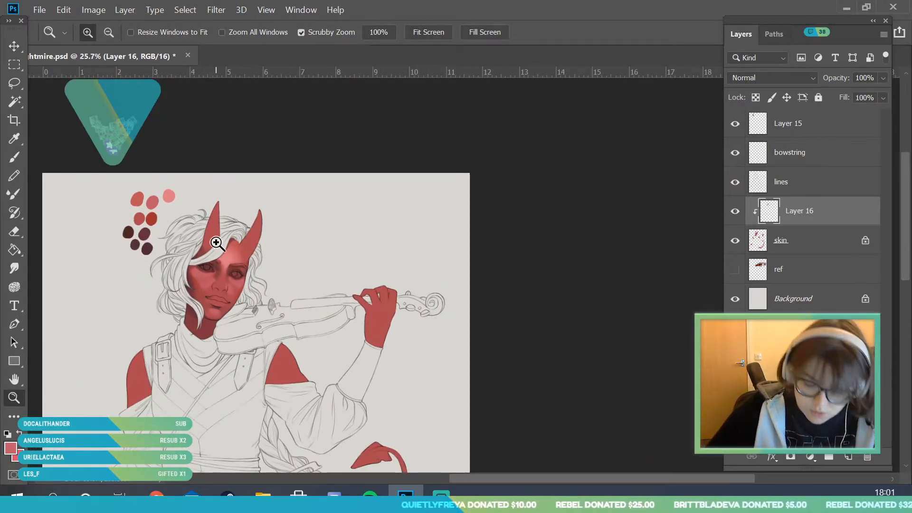
scroll(214, 234, up, 8)
scroll(248, 212, down, 1)
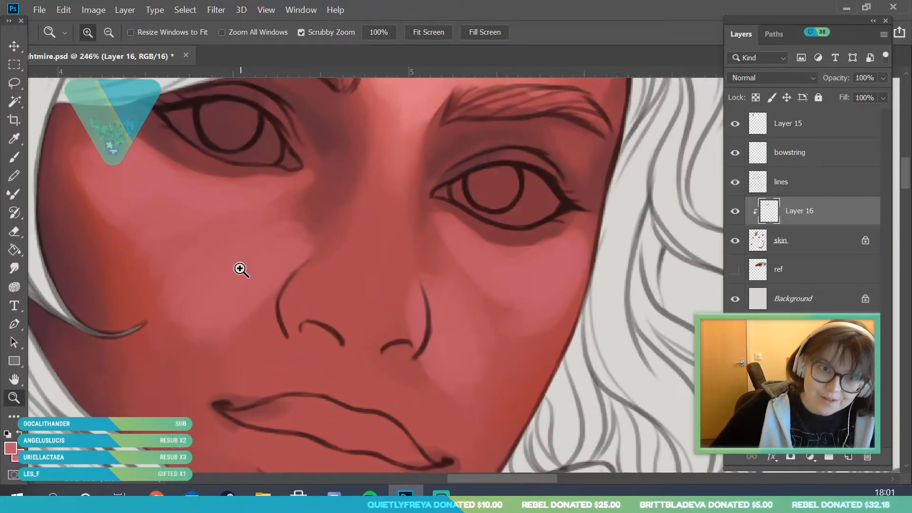
key(i)
click(175, 261)
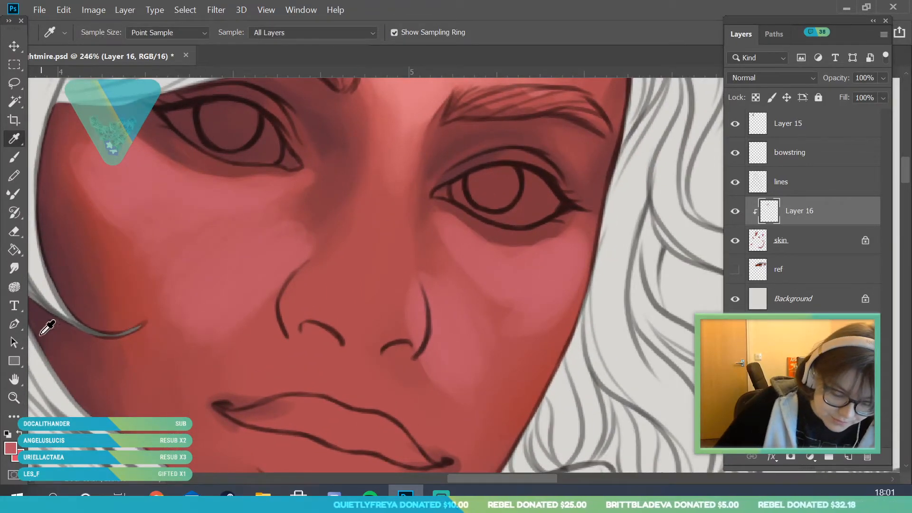
key(b)
mouse_move(231, 244)
mouse_down()
mouse_move(200, 281)
mouse_move(187, 259)
mouse_move(143, 230)
mouse_move(182, 230)
mouse_up()
mouse_move(271, 226)
mouse_down()
mouse_move(244, 229)
mouse_move(149, 215)
mouse_move(171, 282)
mouse_up()
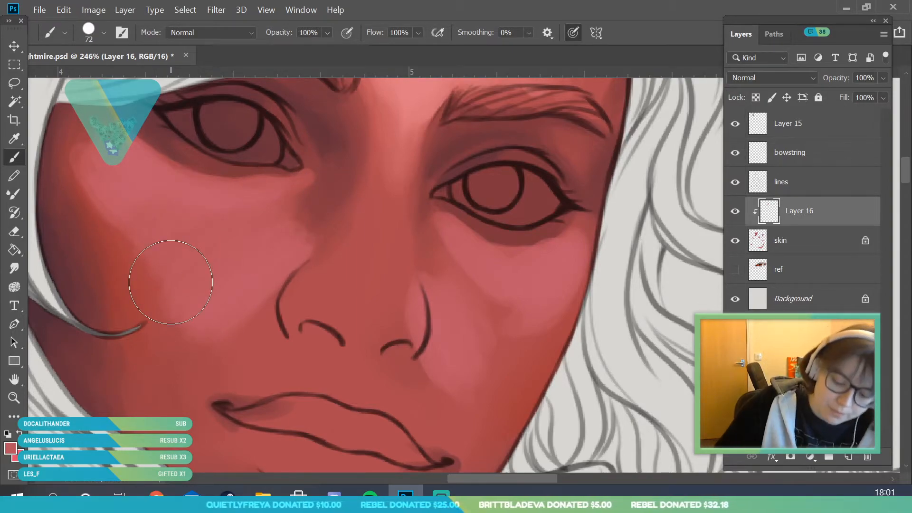
- Reduce the brush to 50 px, sample the red beside the cheek highlight and soften its outer edge
click(99, 34)
click(282, 319)
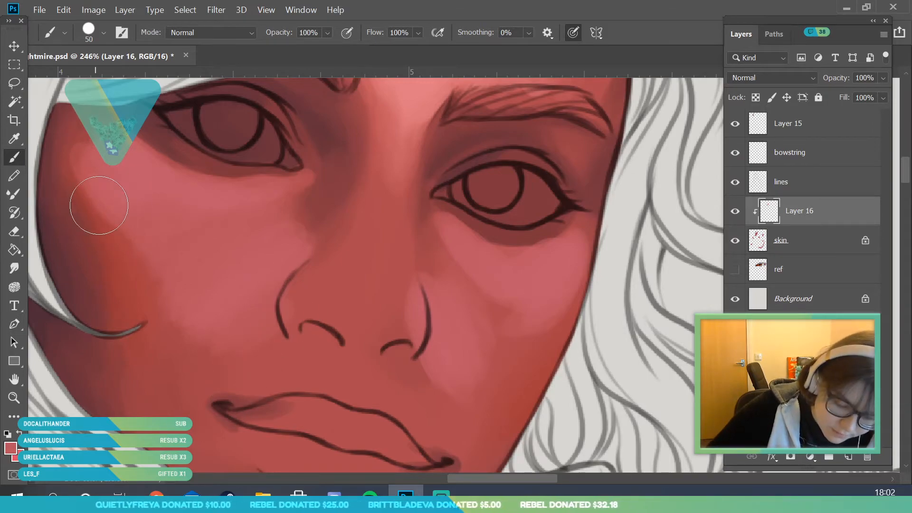
click(15, 138)
click(154, 273)
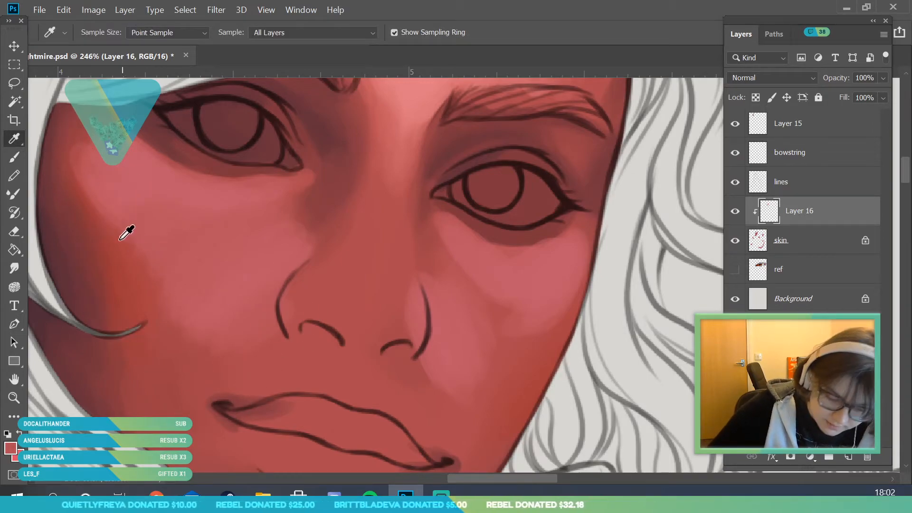
key(b)
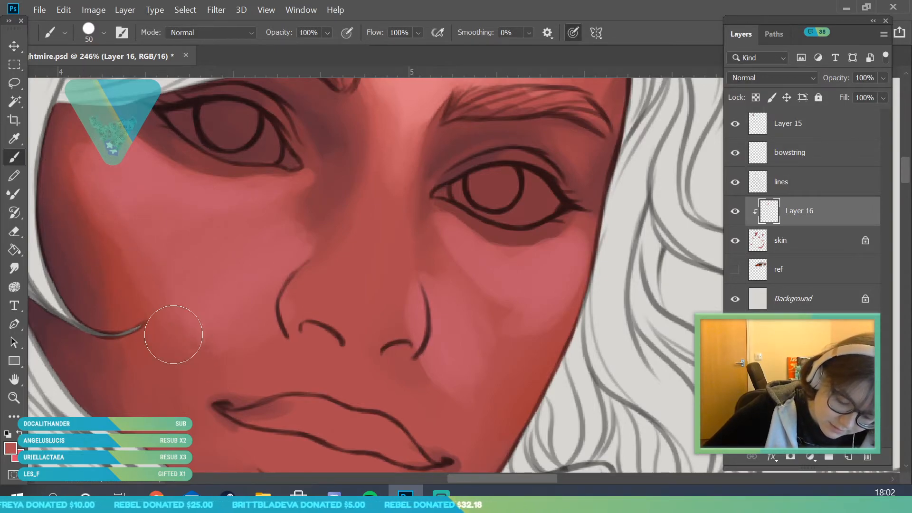
- Sample tones from the hair-side cheek and blend the lower outer edge of its highlight with the 50 px brush
click(14, 138)
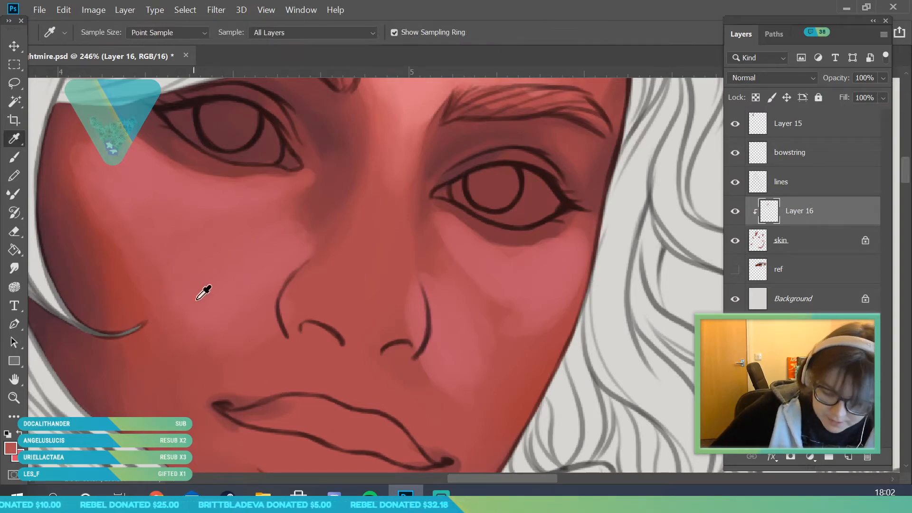
key(b)
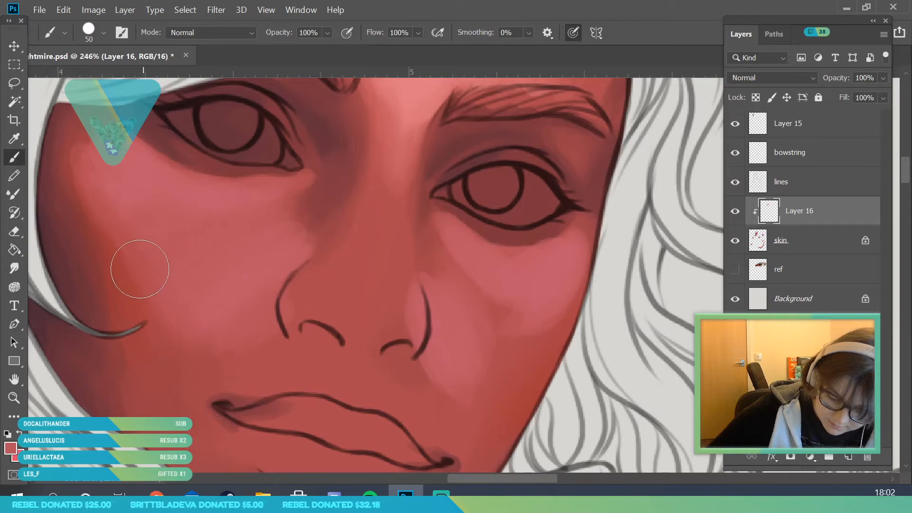
click(16, 139)
click(159, 308)
key(b)
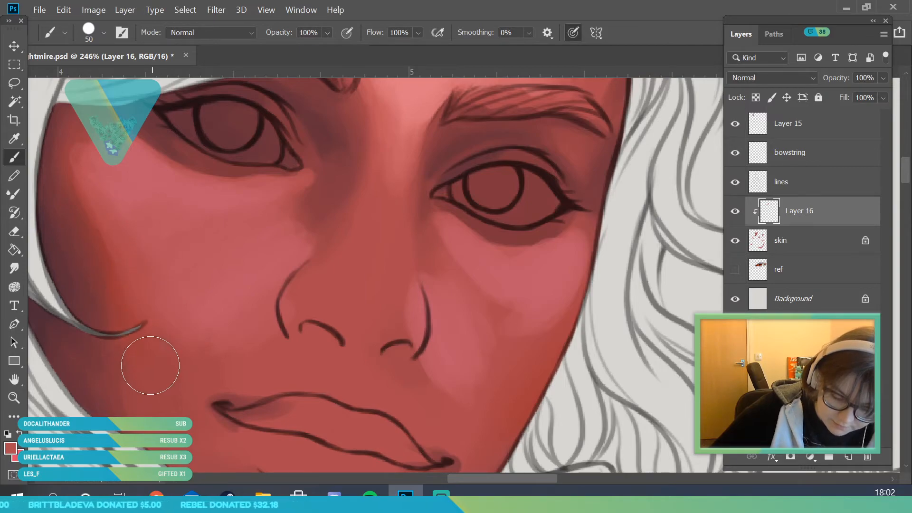
- Sample the cheek's pink and blend the hair-side highlight just beneath the lower eyelid
key(z)
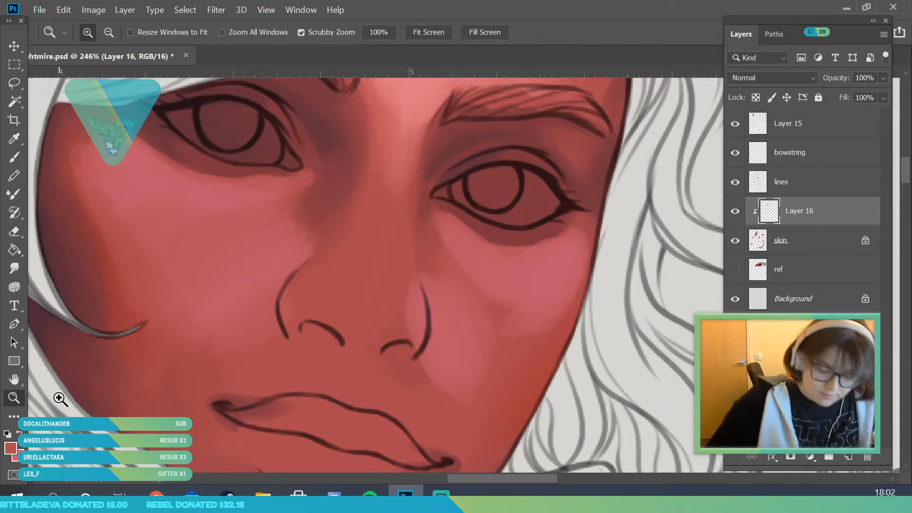
mouse_move(279, 296)
mouse_down()
mouse_move(221, 390)
mouse_move(280, 350)
mouse_move(280, 297)
mouse_move(294, 285)
mouse_up()
key(i)
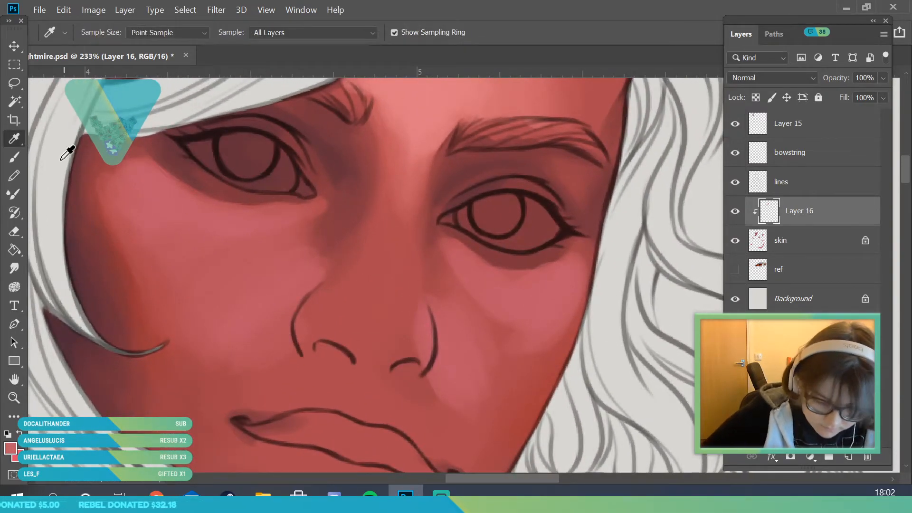
key(b)
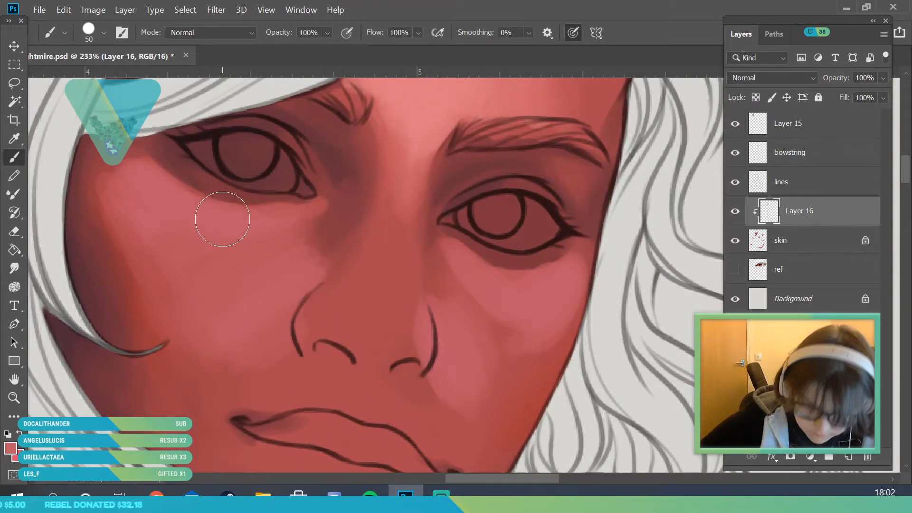
- Sample the red at the outer rim of the hair-side cheek highlight and soften its upper edge near the temple
key(c)
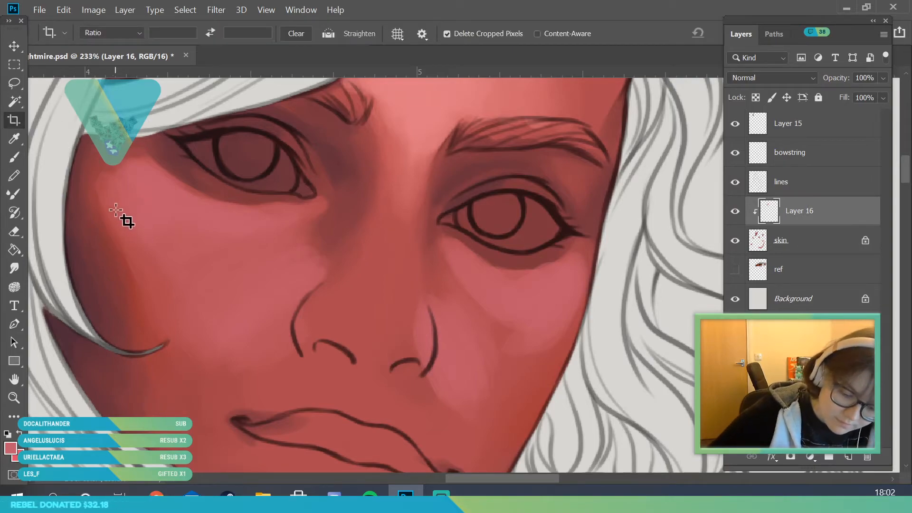
key(i)
click(122, 216)
key(b)
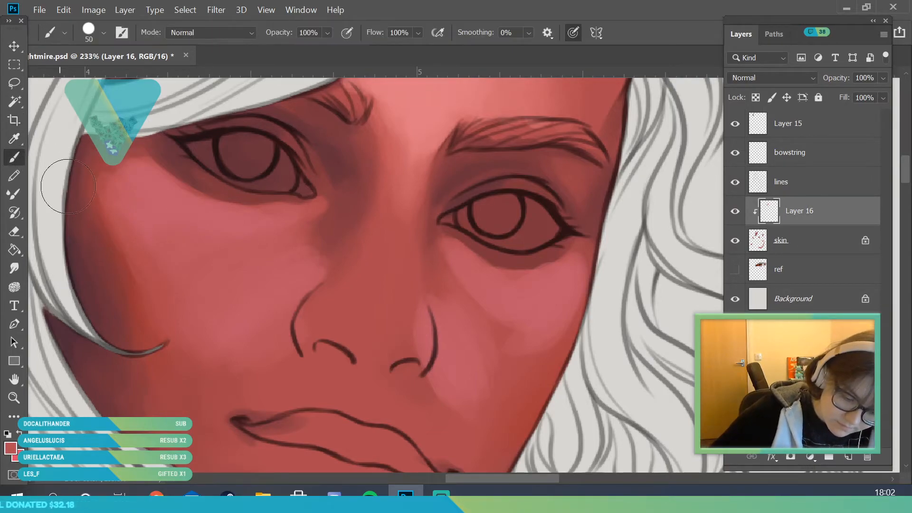
mouse_move(132, 175)
mouse_down()
mouse_move(114, 183)
mouse_move(127, 182)
mouse_move(135, 163)
mouse_move(103, 179)
mouse_move(111, 186)
mouse_move(139, 165)
mouse_move(108, 162)
mouse_up()
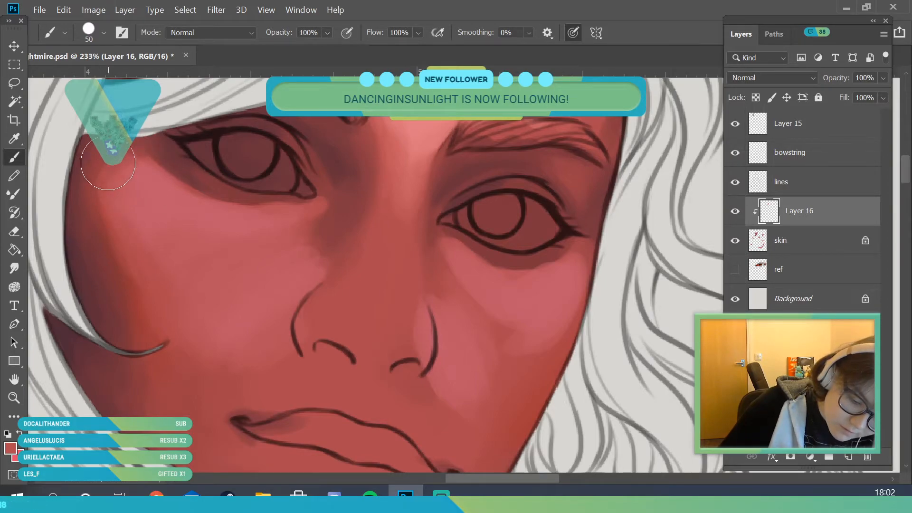
- Reduce the brush to 28 px, sample the darker red beside the hair-side eye and refine the shading under its lower lid
click(104, 35)
click(233, 212)
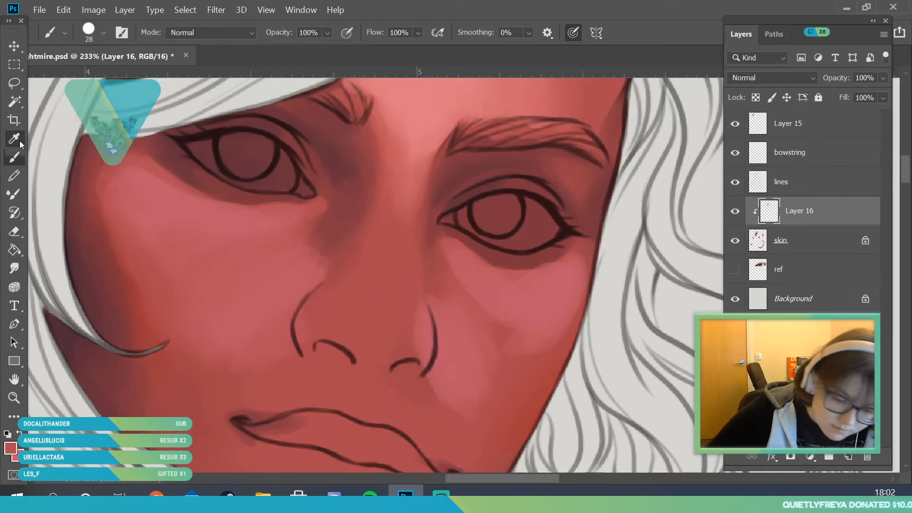
alt+click(145, 142)
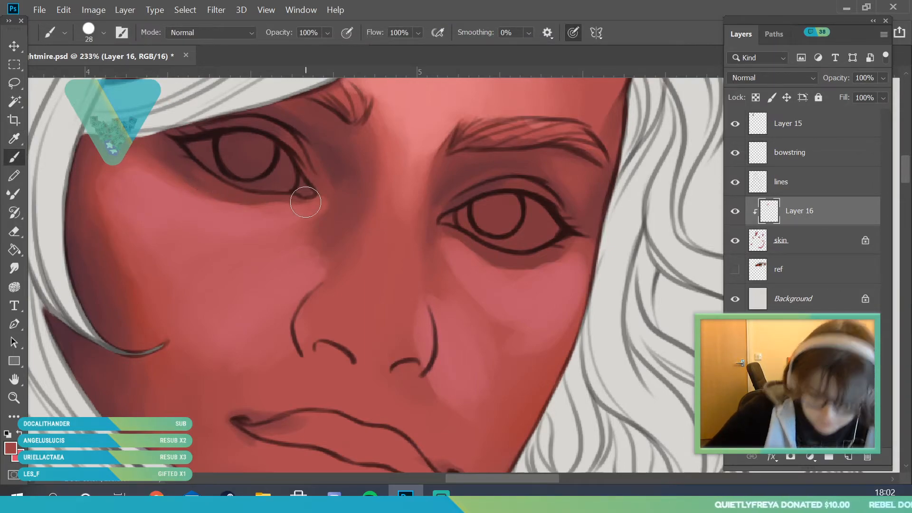
- Sample the pink of the hair-side cheek, enlarge the brush to 66 px and smooth the highlight below the eye
key(i)
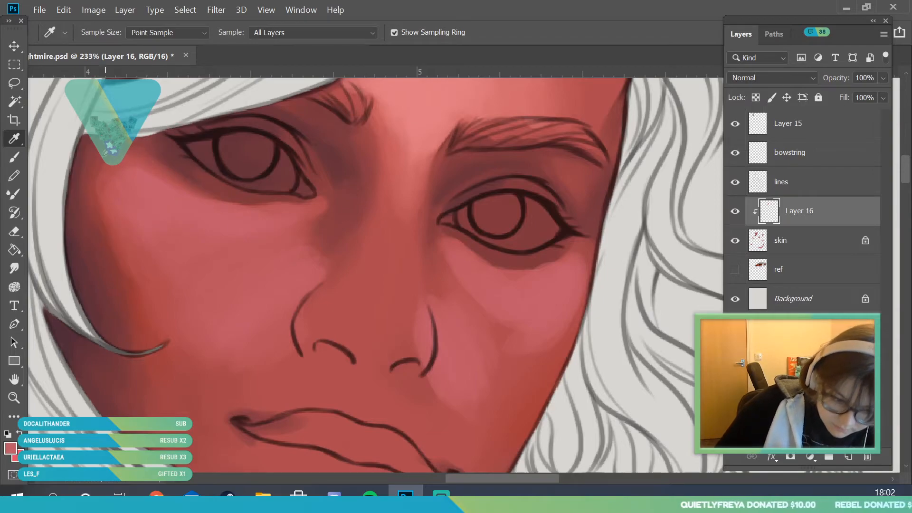
key(b)
click(103, 33)
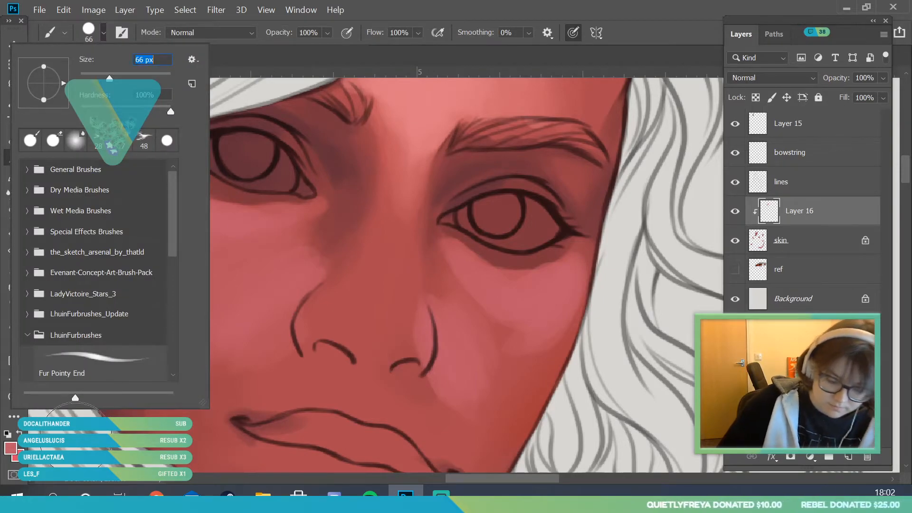
click(74, 439)
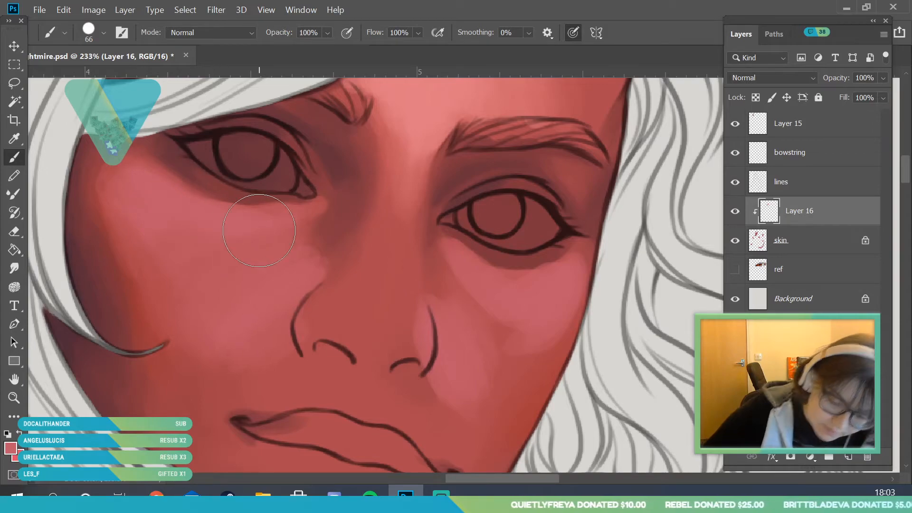
- Sample a deeper red and blend down the outer edge of the hair-side cheek highlight from the temple
key(i)
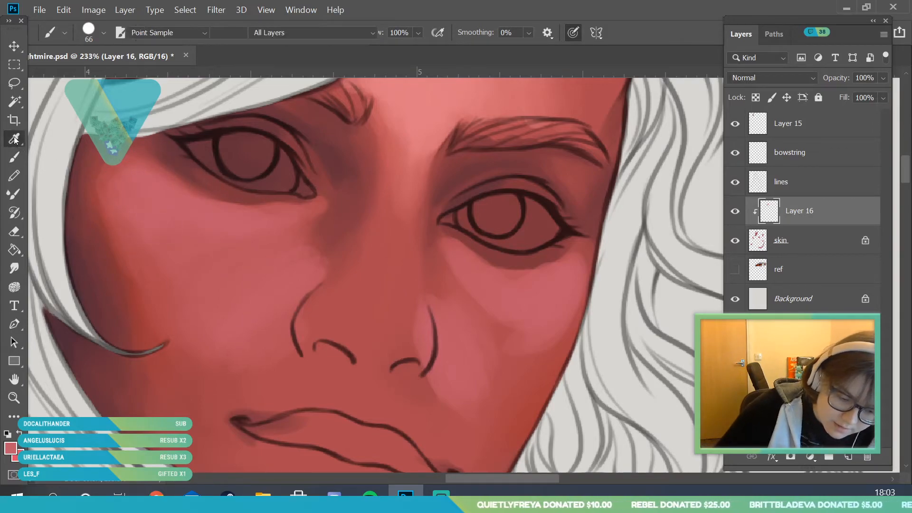
key(b)
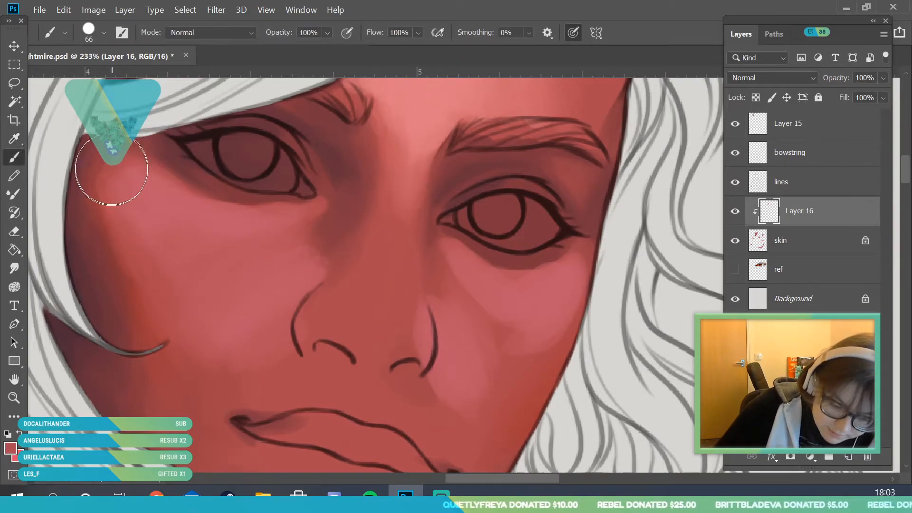
mouse_move(104, 208)
mouse_down()
mouse_move(116, 152)
mouse_move(113, 211)
mouse_move(101, 212)
mouse_move(102, 173)
mouse_move(127, 263)
mouse_move(193, 309)
mouse_move(142, 299)
mouse_up()
click(14, 398)
drag(209, 300, 168, 297)
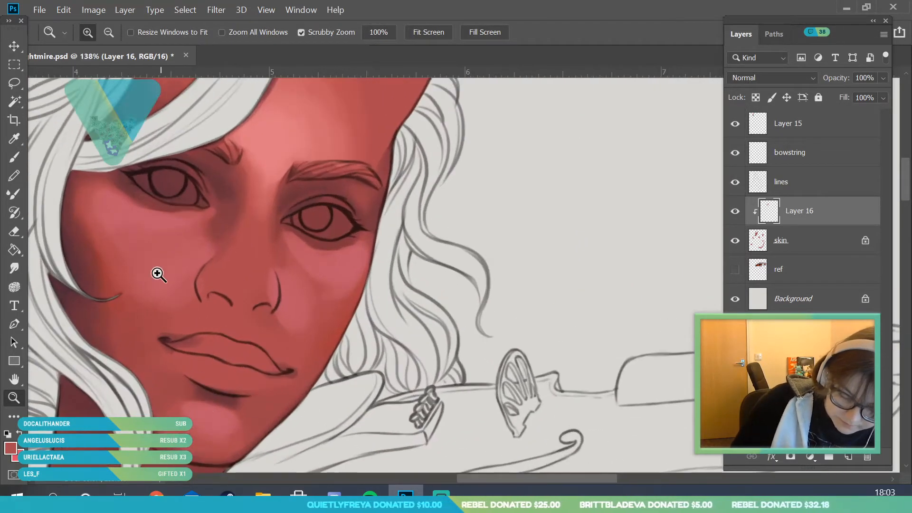
- Sample the skin tone below the inner corner of the hair-side eye and blend the shadow beside the nose
click(15, 140)
click(210, 220)
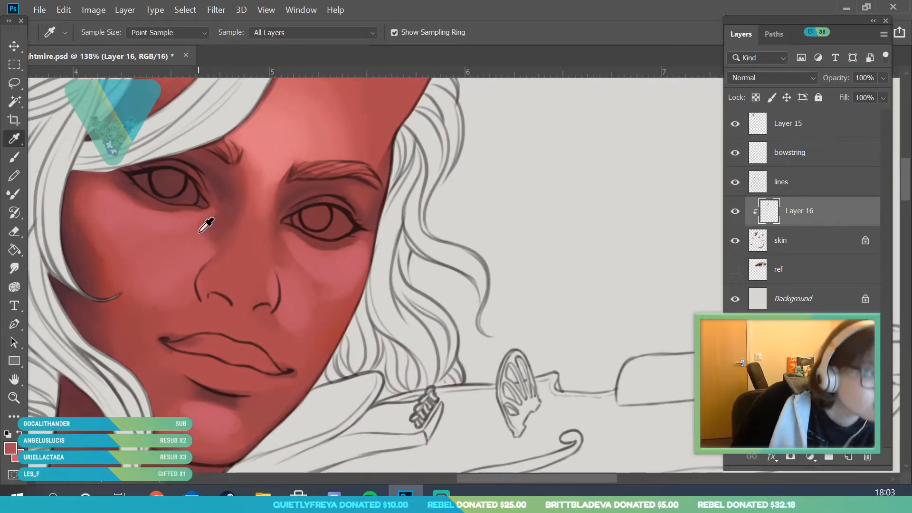
click(15, 158)
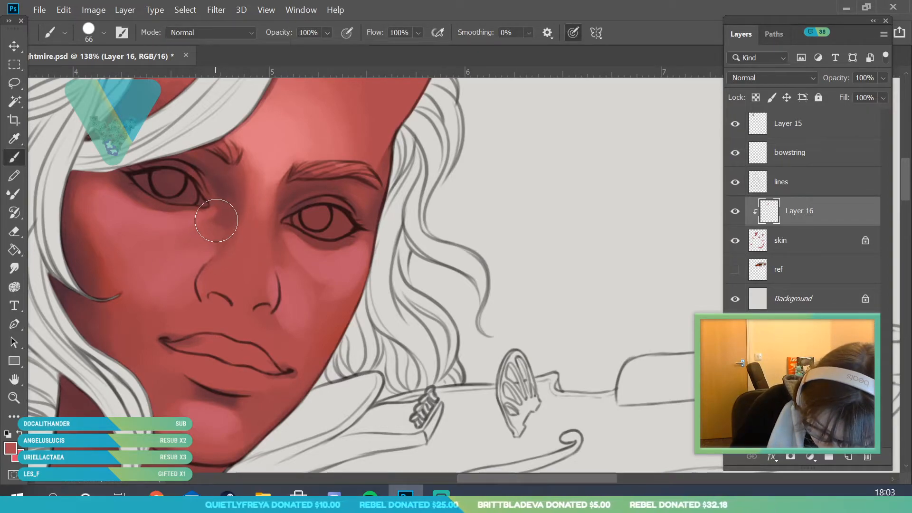
- Sample nearby skin tones and blend the shadow below the left eye's inner corner into the nose and cheek on Layer 16
key(i)
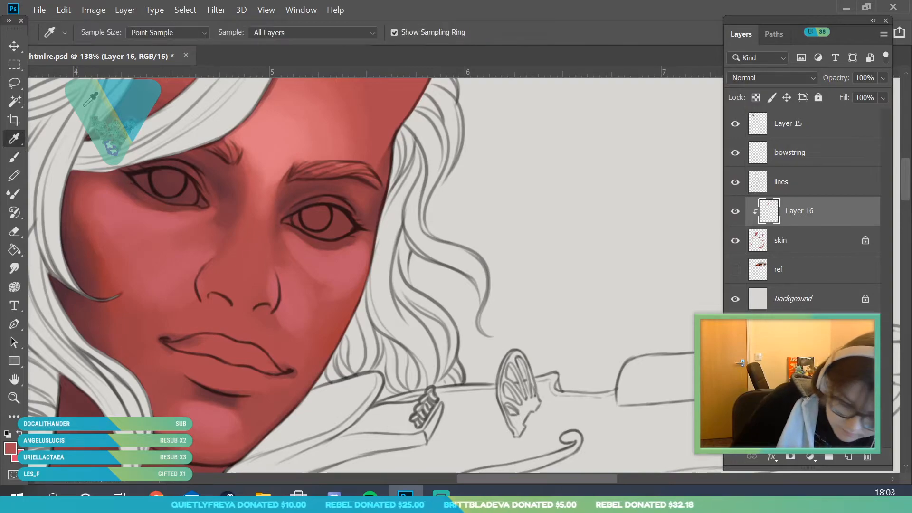
key(b)
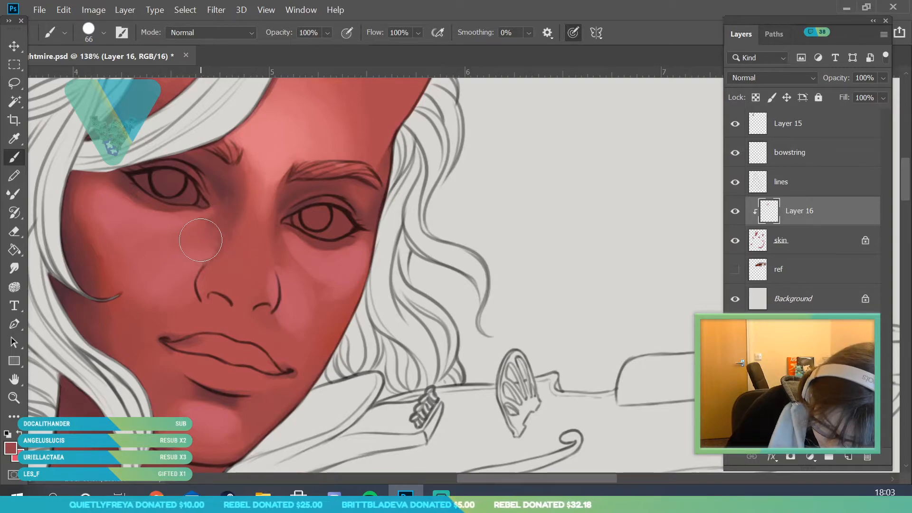
key(i)
click(196, 235)
key(b)
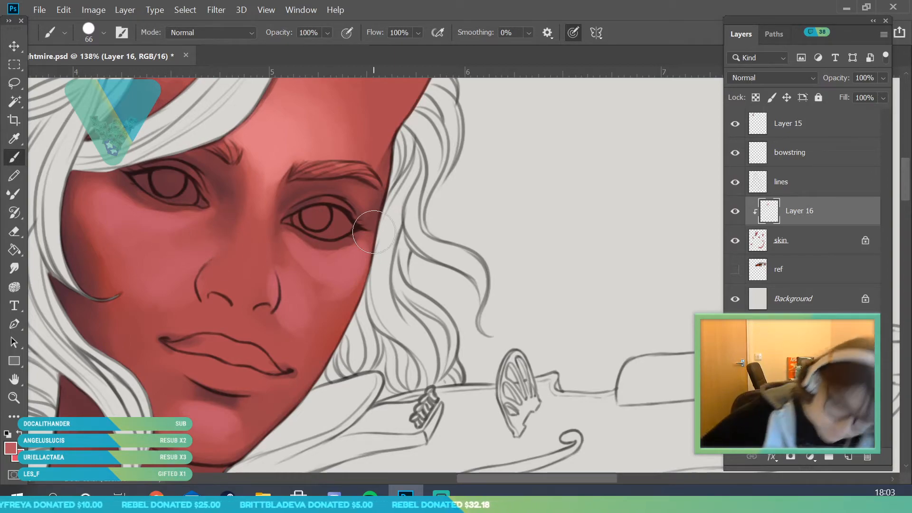
key(i)
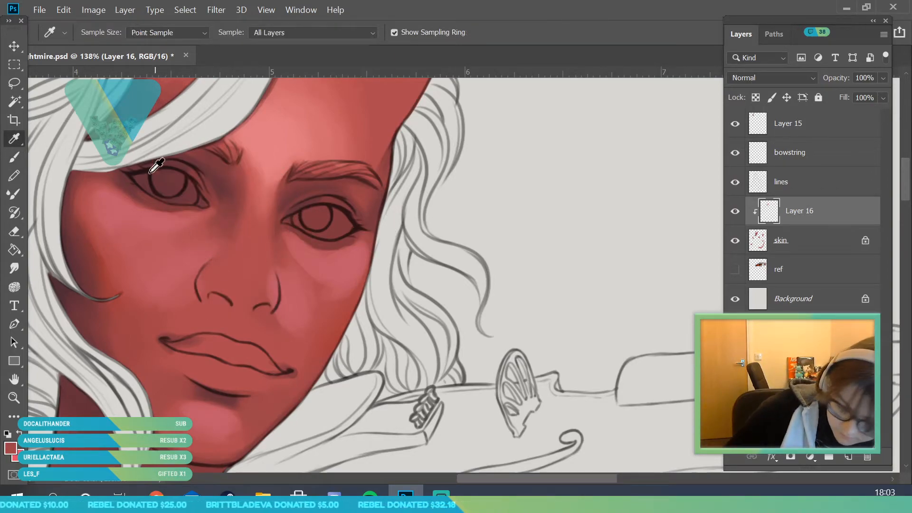
key(b)
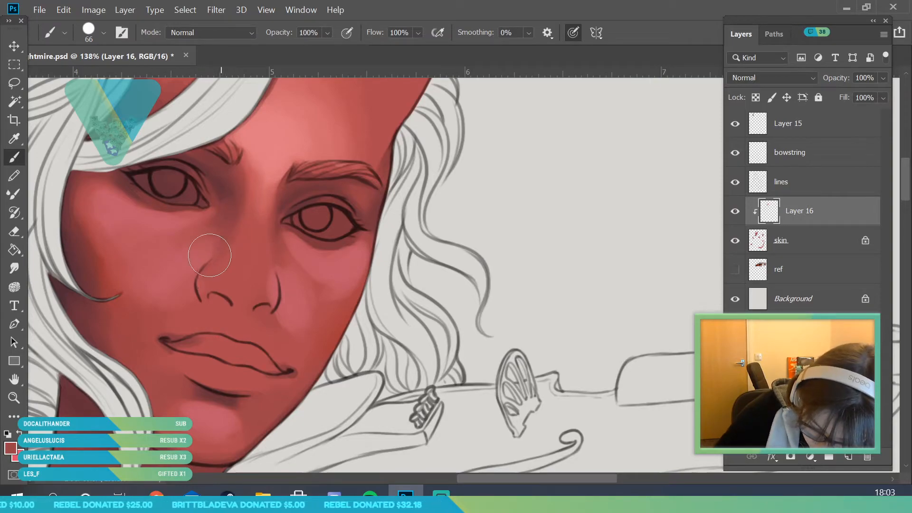
- Sample a mid-red from the left cheek and smooth the lower cheek toward the corner of the mouth
key(z)
mouse_move(159, 289)
mouse_down()
mouse_move(82, 413)
mouse_move(242, 401)
mouse_up()
key(i)
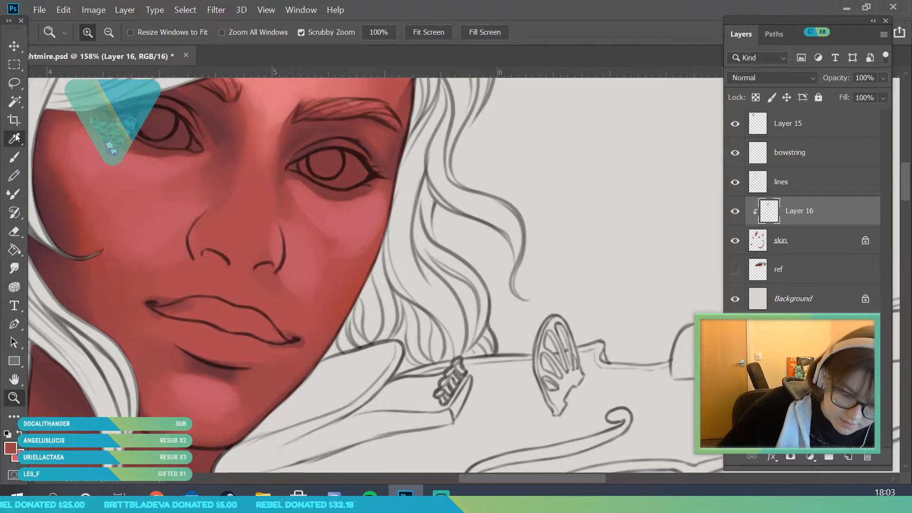
click(159, 254)
key(b)
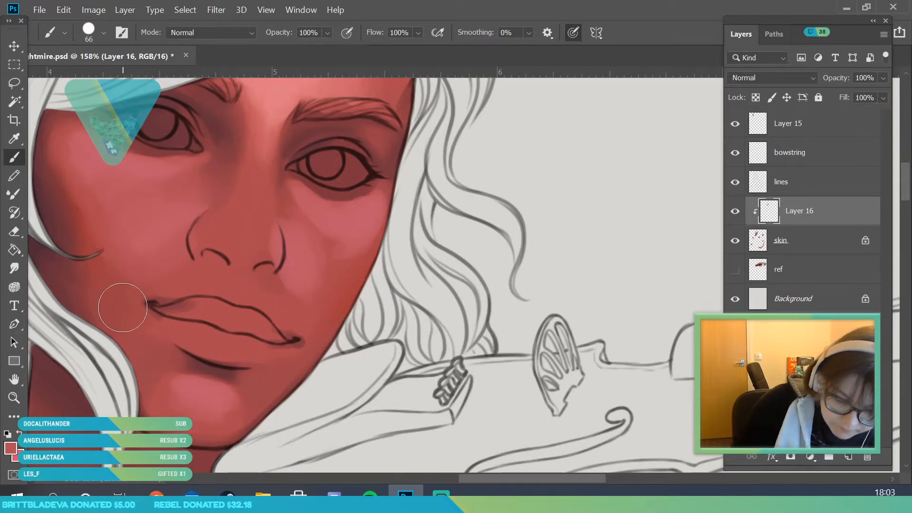
- Set the brush size to 15 and paint light strokes between the nose and the upper lip with a lighter skin tone
key(i)
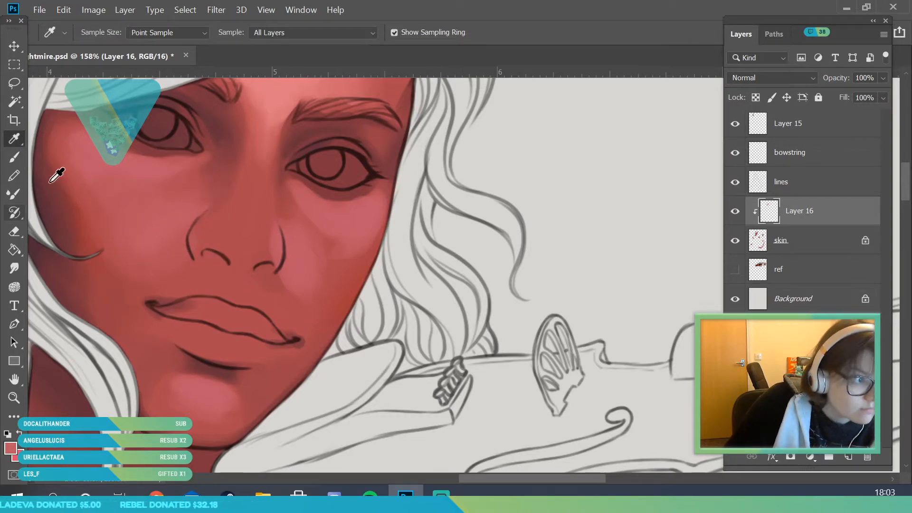
click(18, 162)
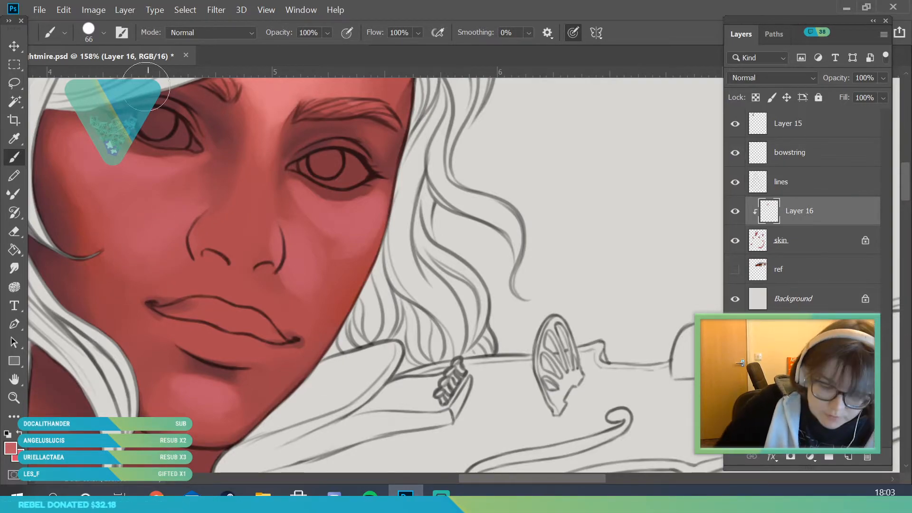
click(101, 32)
drag(95, 75, 87, 76)
click(236, 288)
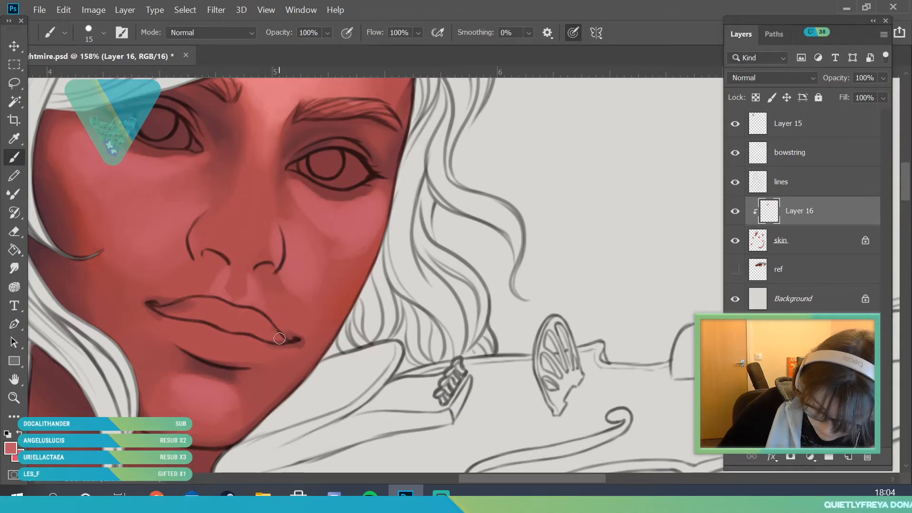
- Sample a darker red from the face and paint the shadowed groove between the nose and the upper lip
click(15, 397)
drag(180, 299, 165, 319)
click(22, 138)
click(213, 152)
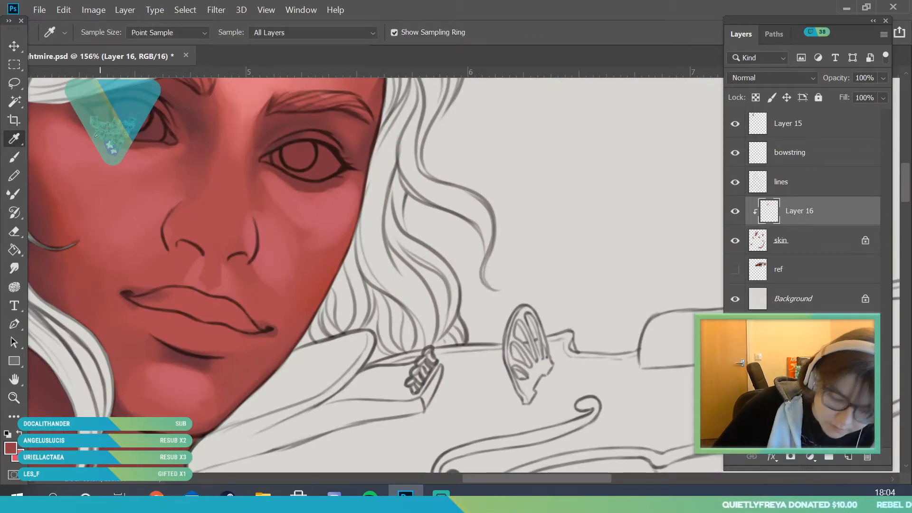
click(14, 160)
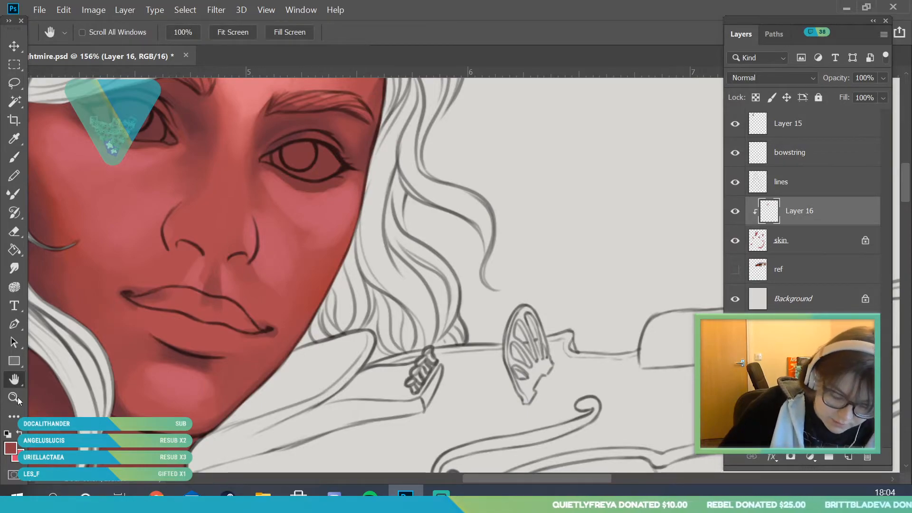
- Set the brush size to 42 and blend a lighter red sampled from the cheek around the left side of the nose
drag(196, 265, 124, 376)
drag(243, 247, 278, 335)
drag(231, 248, 232, 285)
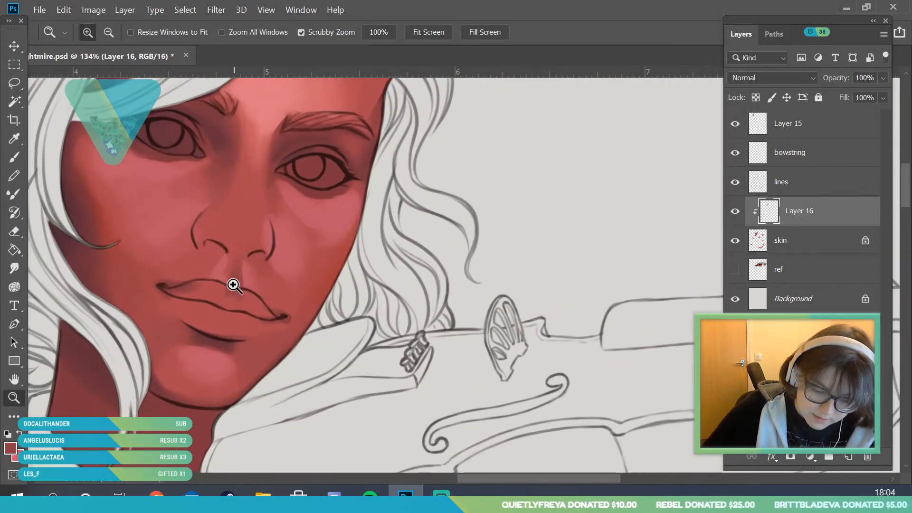
click(19, 137)
click(179, 238)
click(14, 156)
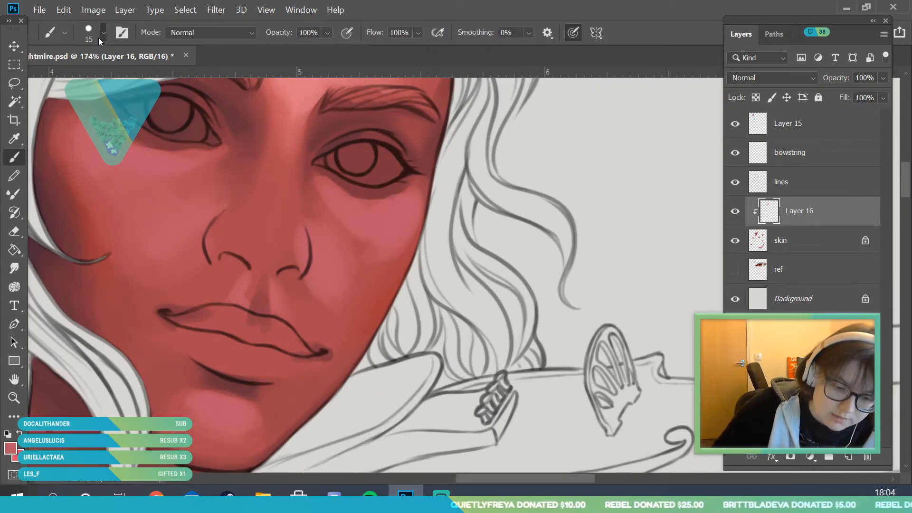
click(98, 33)
click(329, 220)
mouse_move(199, 238)
mouse_down()
mouse_move(135, 244)
mouse_move(182, 247)
mouse_move(167, 309)
mouse_move(295, 285)
mouse_move(355, 260)
mouse_up()
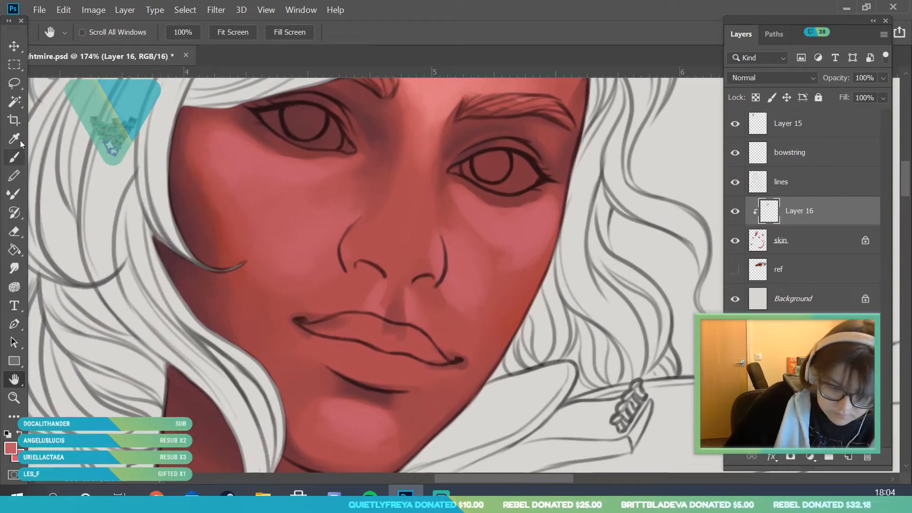
key(i)
click(14, 157)
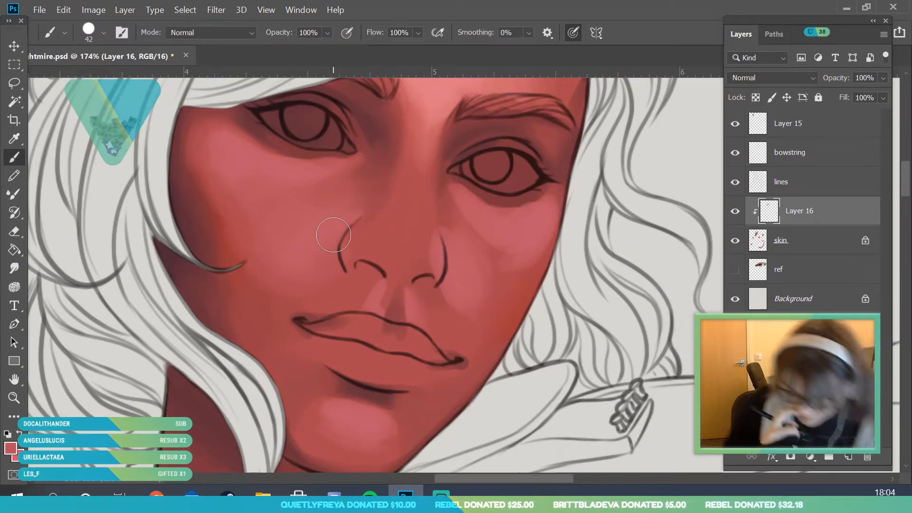
- Blend sampled cheek reds across the left cheek, softening the transition from the hair-side shadow down toward the mouth
key(i)
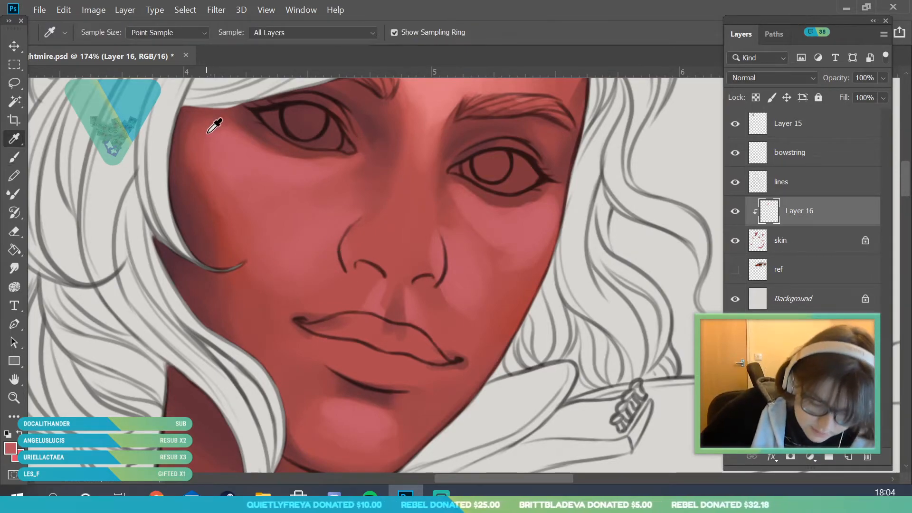
key(b)
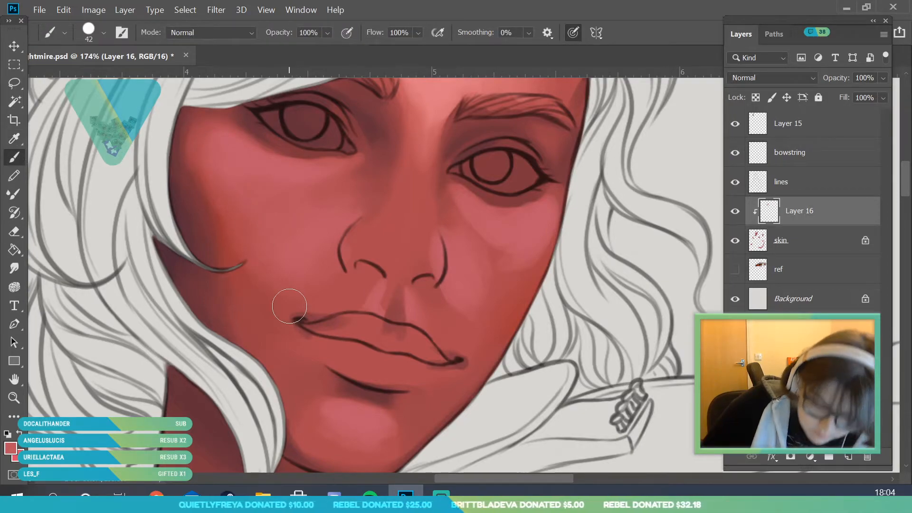
key(i)
click(250, 268)
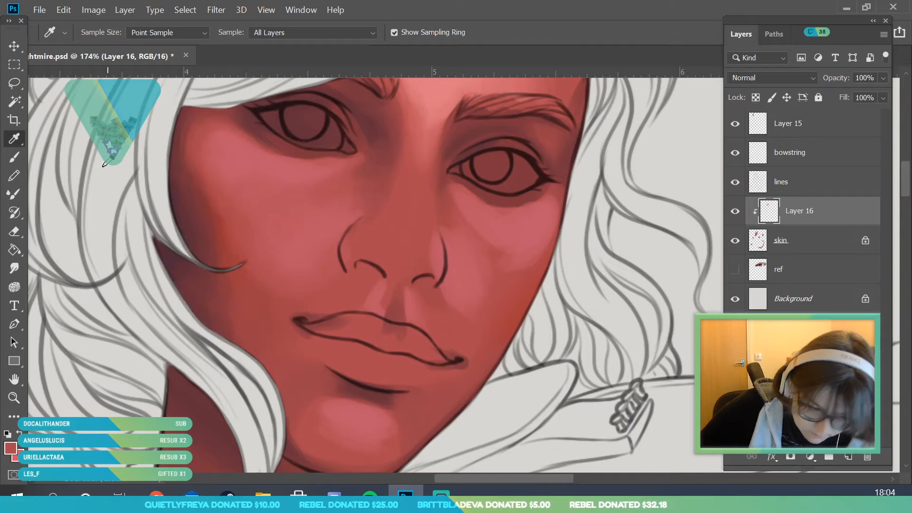
key(b)
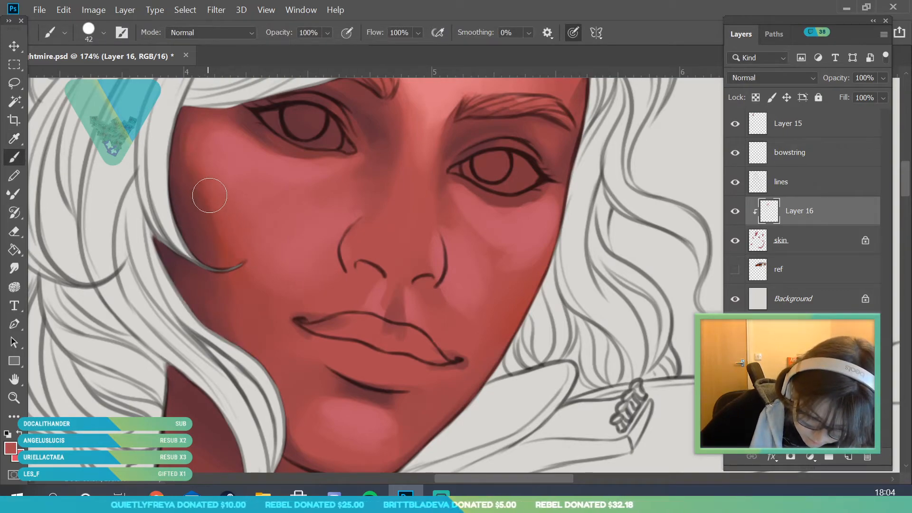
key(i)
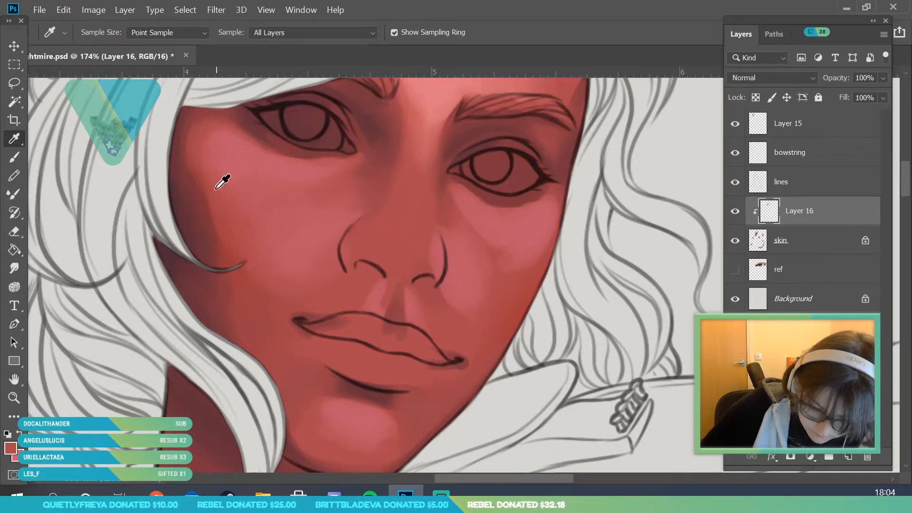
click(205, 170)
key(b)
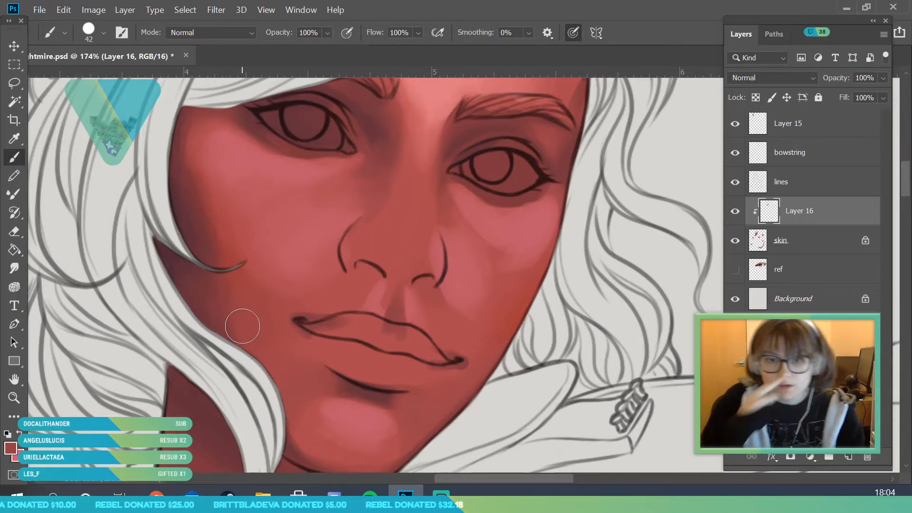
- Sample skin tones from the right cheek and smooth the shading from the cheek down to the jaw beside the mouth
click(15, 138)
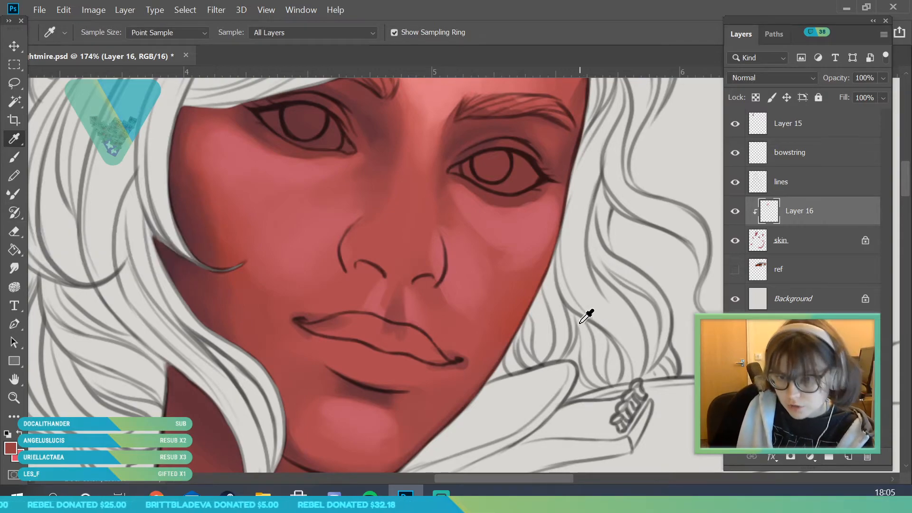
click(474, 309)
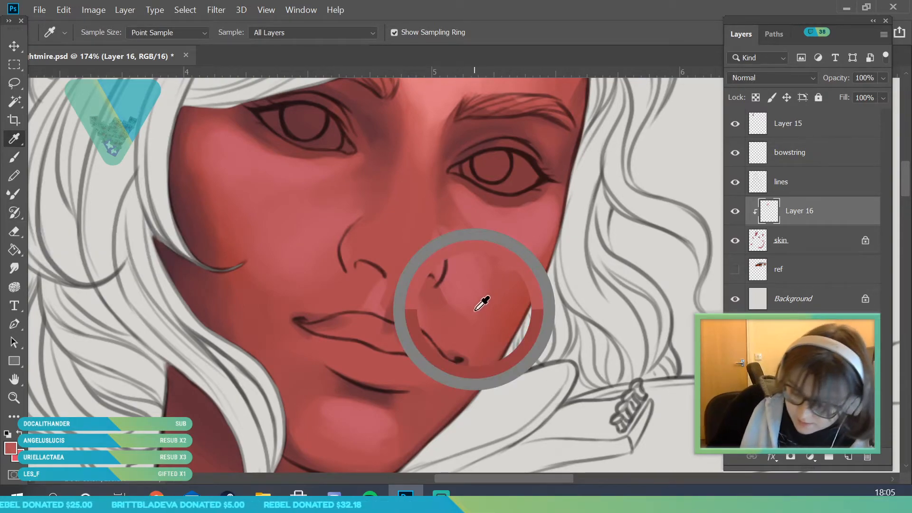
key(b)
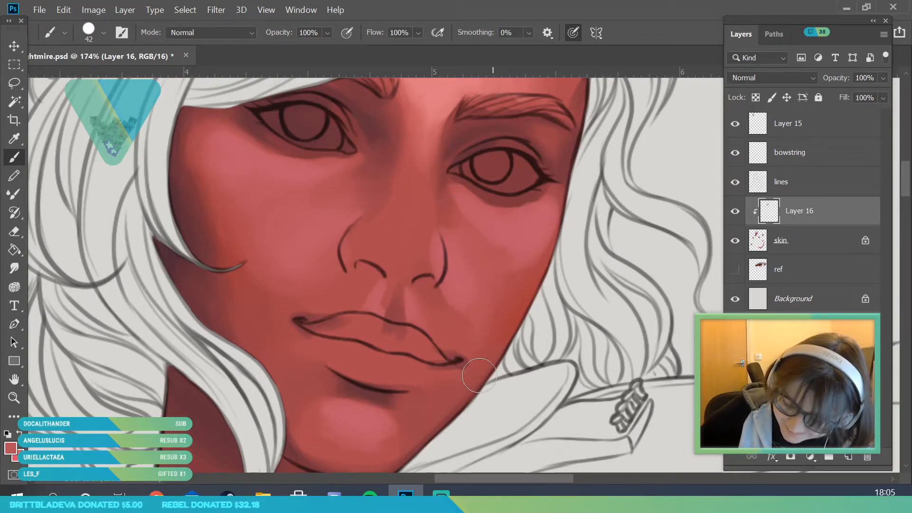
key(i)
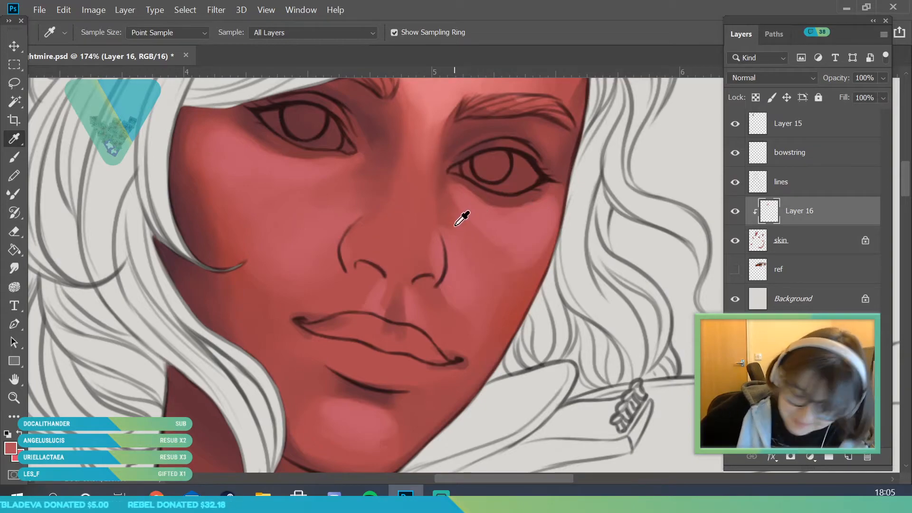
key(b)
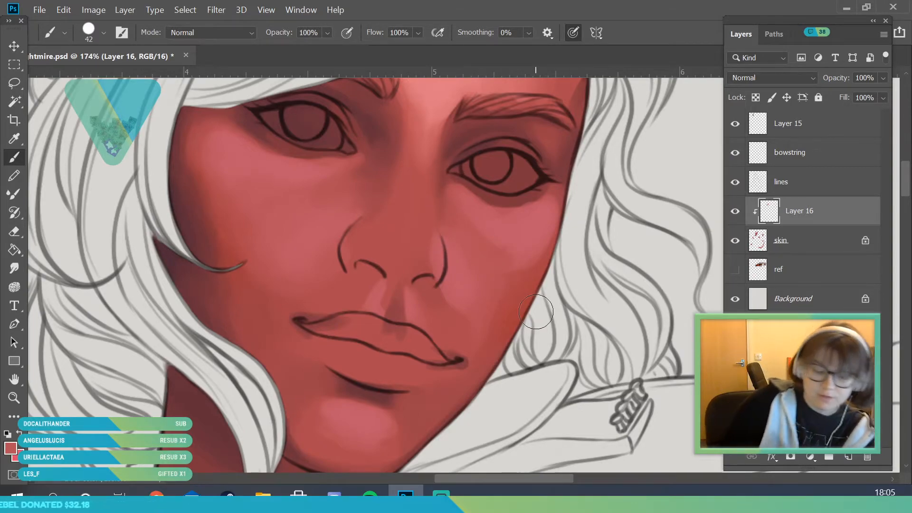
- Sample a dark red at the right eye's inner corner and shade the area between that eye and the nose
key(i)
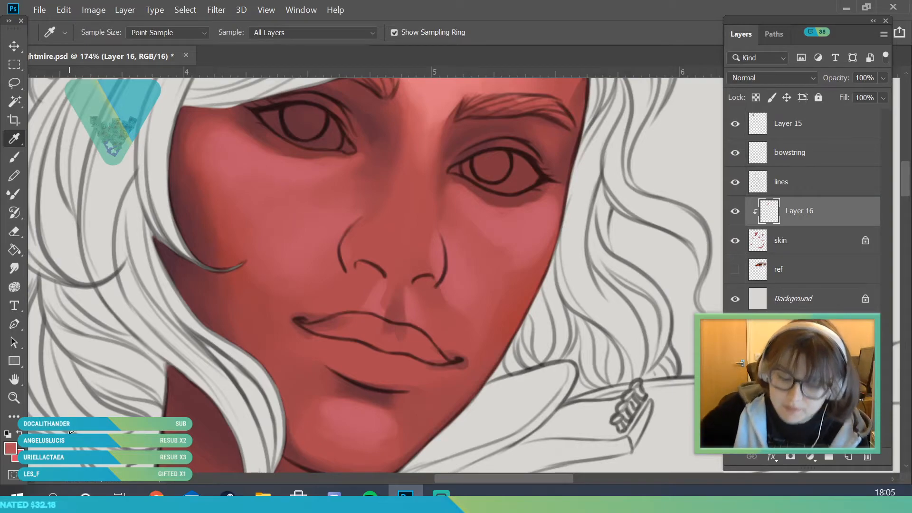
click(445, 188)
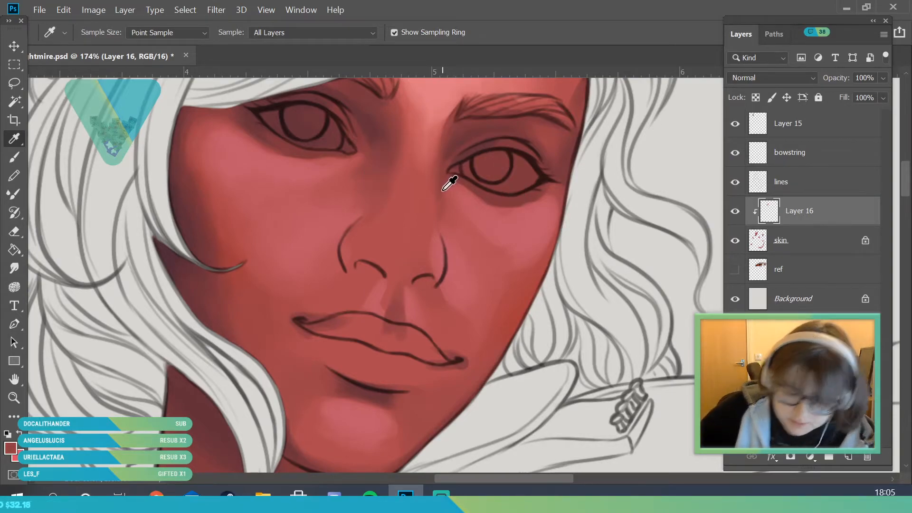
click(14, 157)
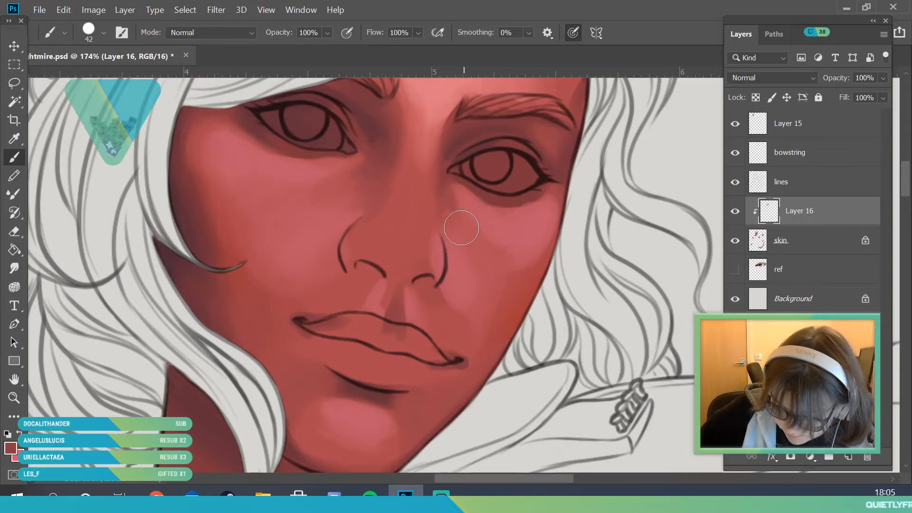
- Blend the shadow beside the nose below the right eye into the cheek using sampled intermediate reds
key(z)
mouse_move(468, 243)
mouse_down()
mouse_move(303, 243)
mouse_move(301, 277)
mouse_up()
click(14, 138)
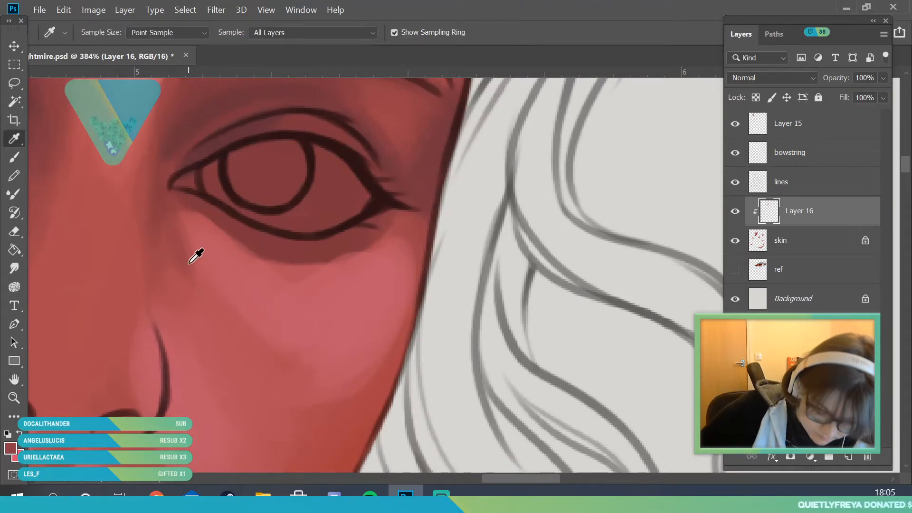
key(b)
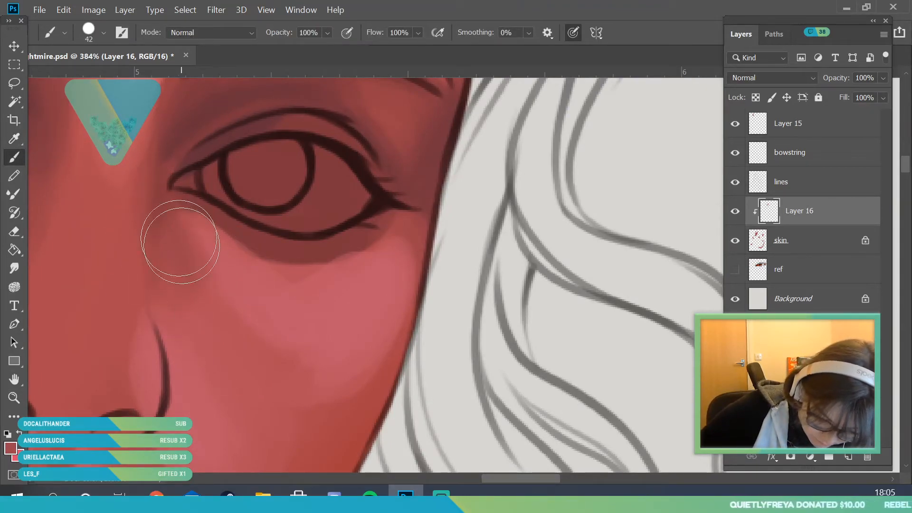
key(i)
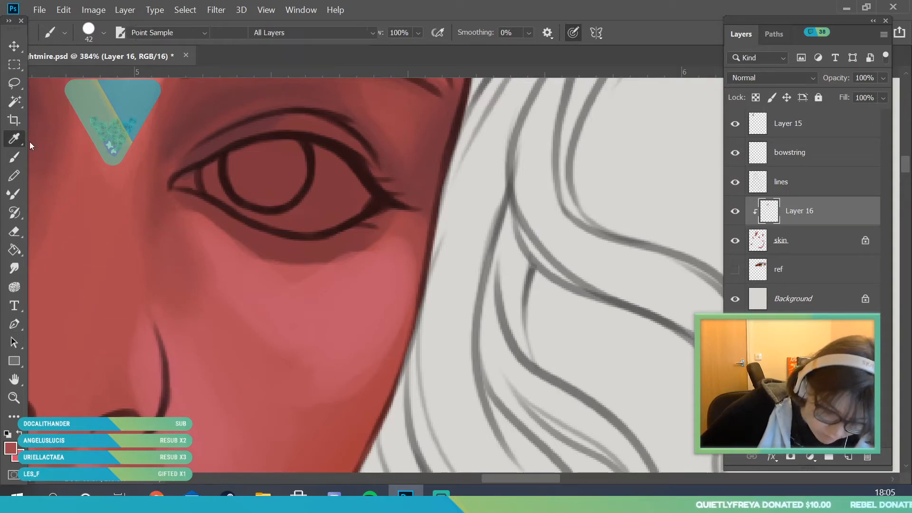
key(b)
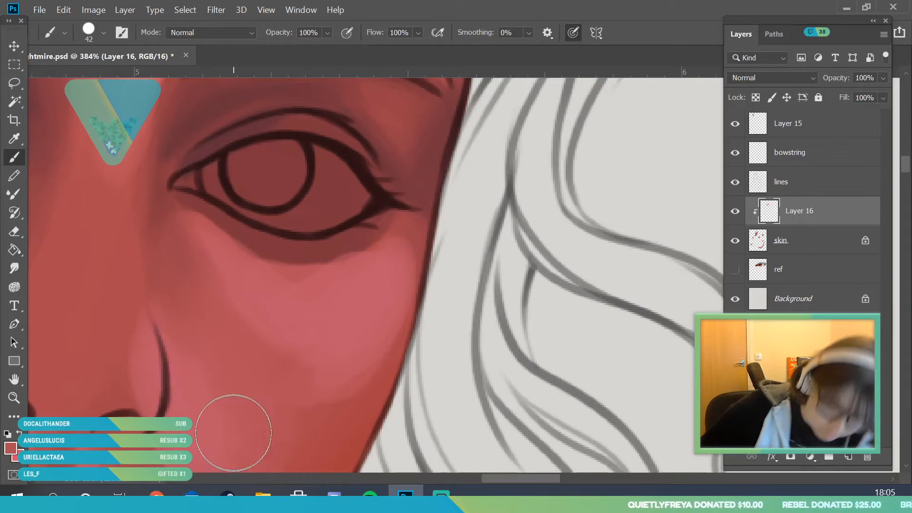
key(z)
drag(234, 252, 151, 415)
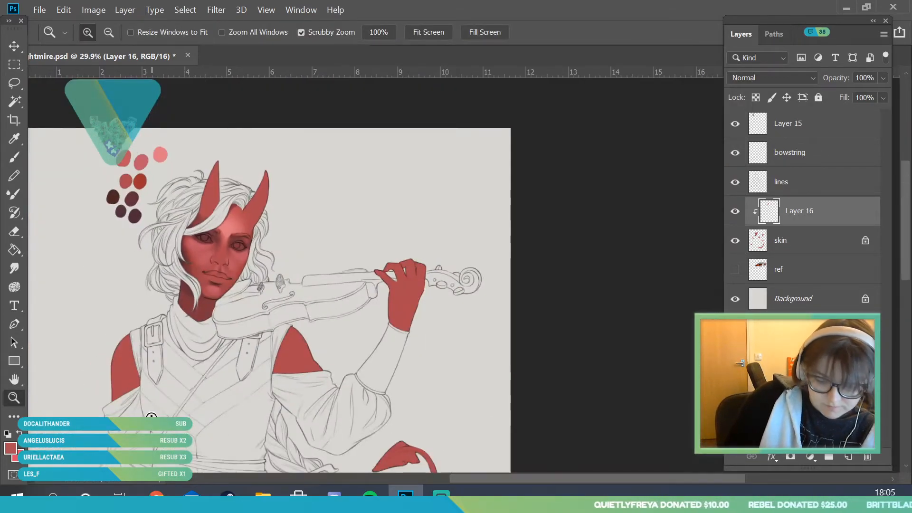
- Sample a cheek red below the right eye and blend the area under that eye toward the face's outer edge
drag(235, 263, 304, 328)
click(15, 138)
click(201, 269)
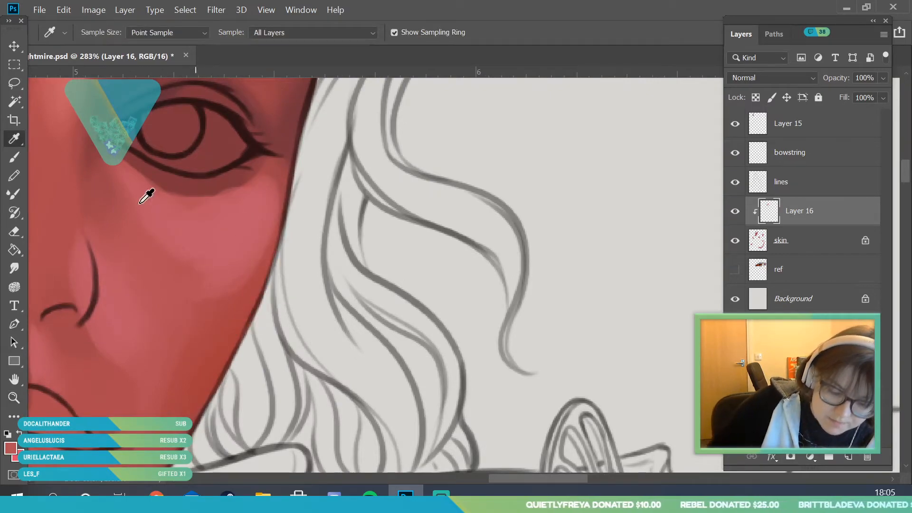
key(b)
mouse_move(153, 238)
mouse_down()
mouse_move(201, 272)
mouse_move(311, 266)
mouse_move(356, 276)
mouse_move(207, 286)
mouse_move(225, 253)
mouse_move(271, 281)
mouse_move(270, 209)
mouse_move(259, 280)
mouse_move(280, 230)
mouse_move(272, 236)
mouse_move(284, 202)
mouse_move(269, 180)
mouse_move(287, 190)
mouse_up()
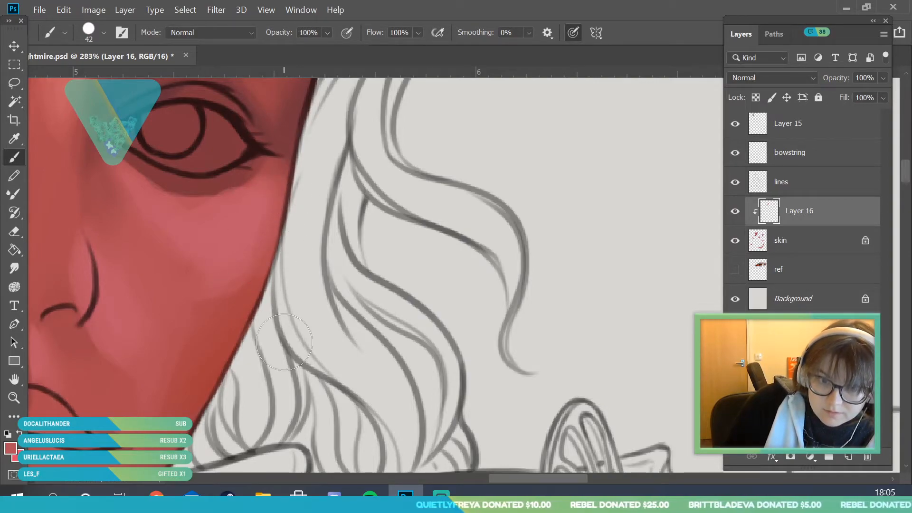
- Soften the pink highlight on the right cheek using reds sampled near its outer edge and beside the nose
click(14, 140)
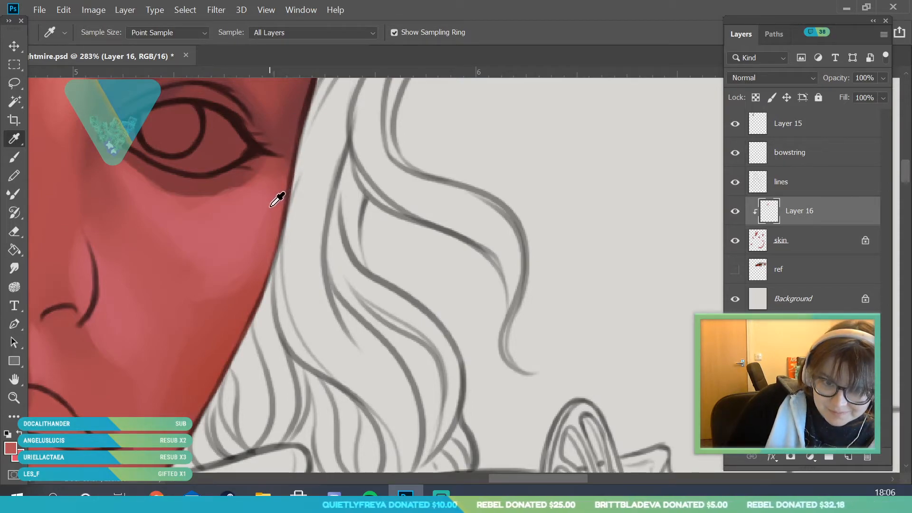
click(259, 250)
key(b)
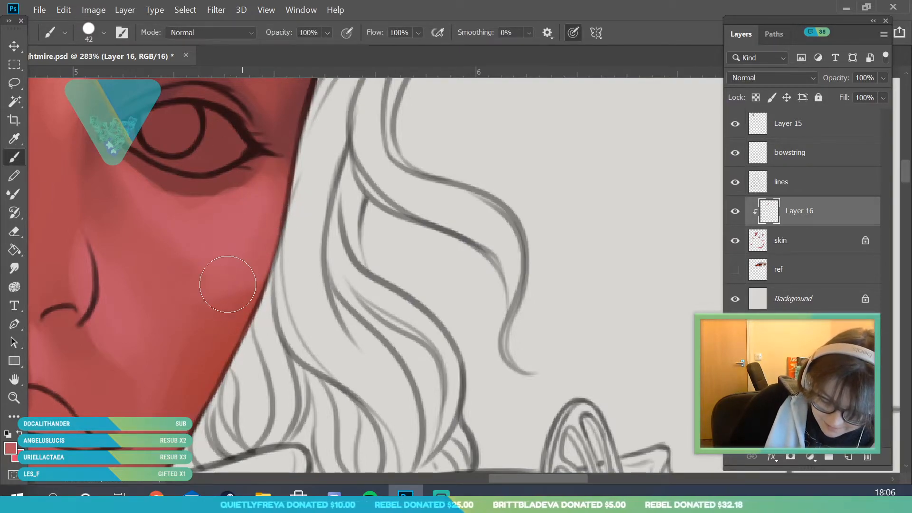
key(i)
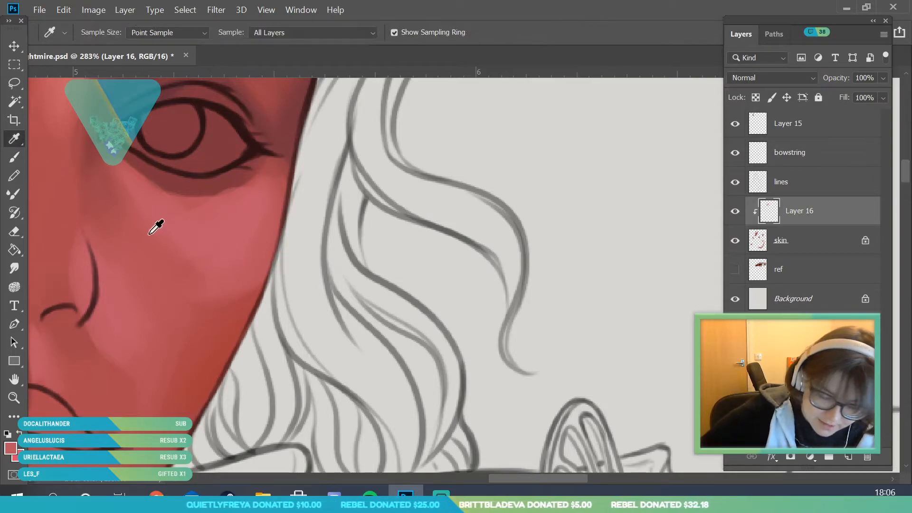
key(b)
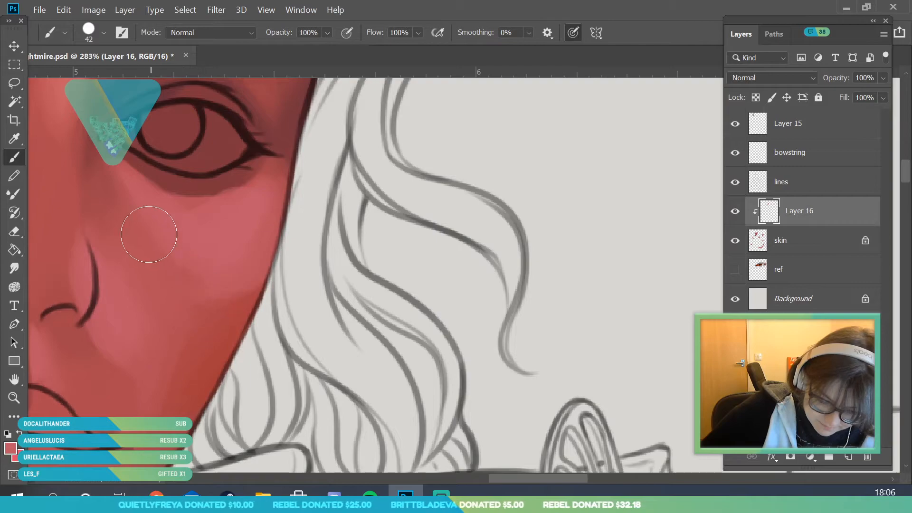
- Sample mid reds from the lower right cheek and blend its shading down toward the jaw
click(16, 397)
drag(248, 272, 186, 366)
click(16, 136)
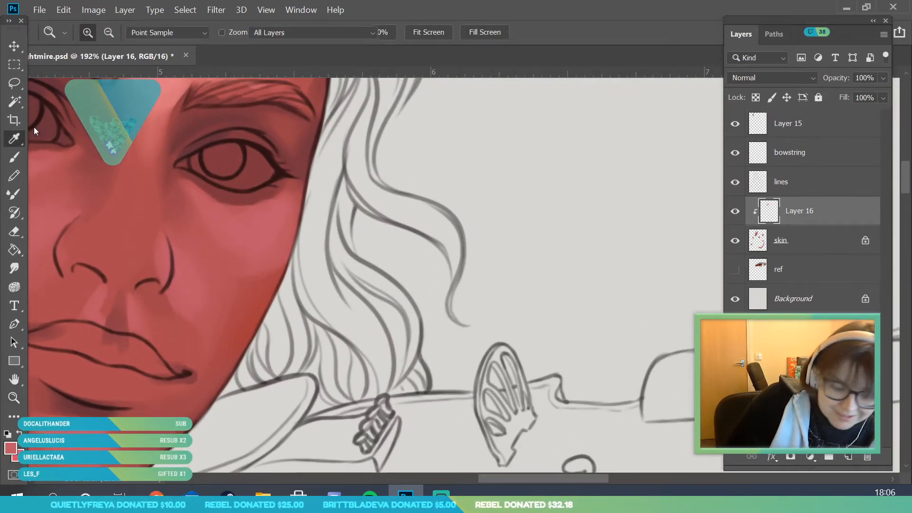
key(b)
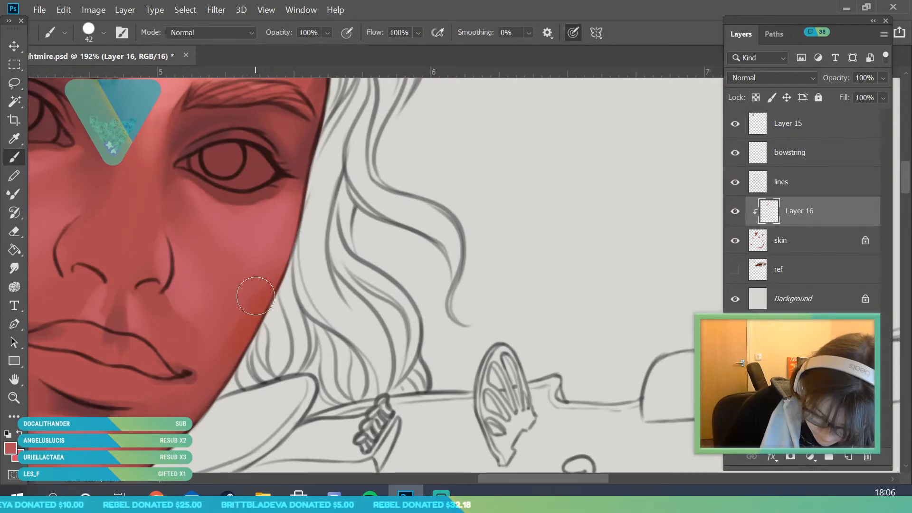
alt+click(215, 305)
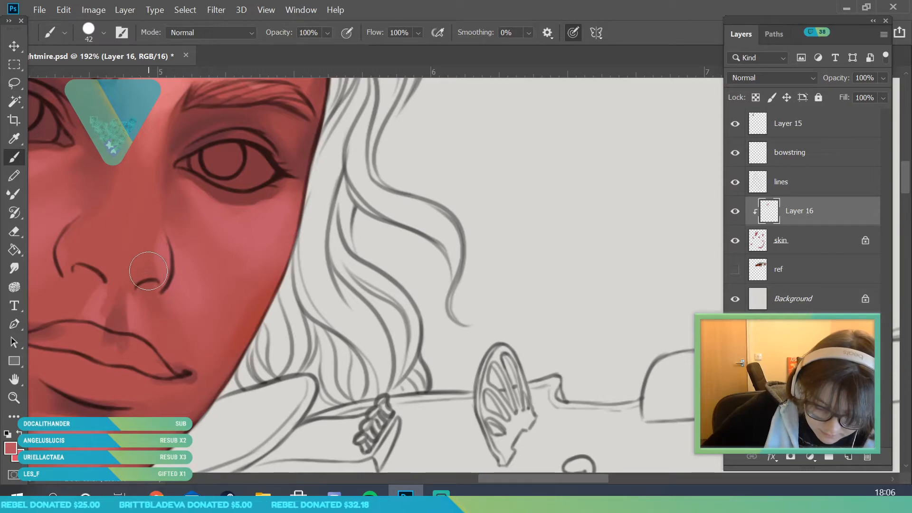
- Smooth the edges of the chin's pink highlight into the surrounding red using colours sampled from the chin
key(z)
drag(215, 236, 173, 474)
drag(207, 277, 226, 385)
key(i)
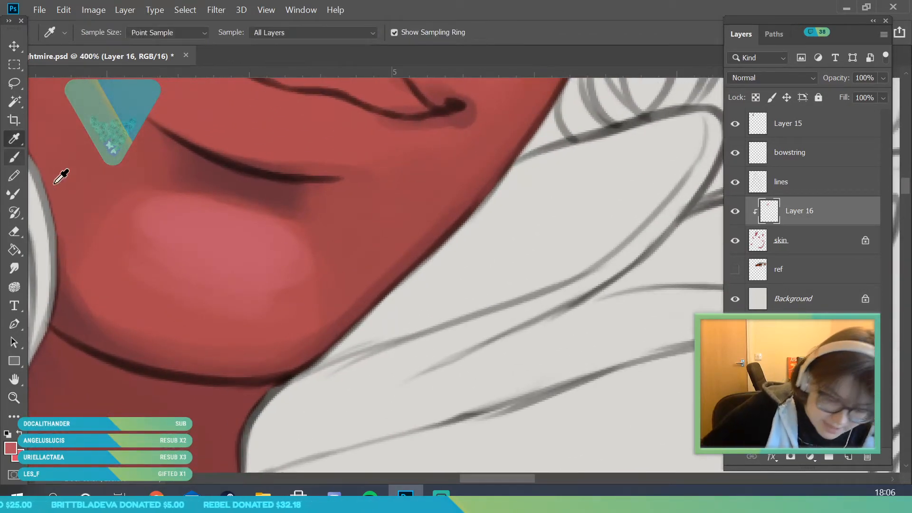
click(23, 159)
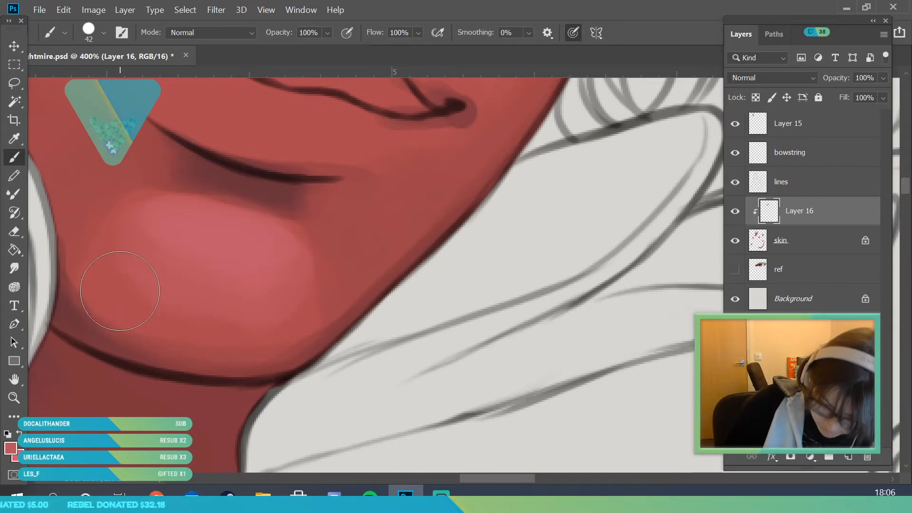
key(i)
click(190, 247)
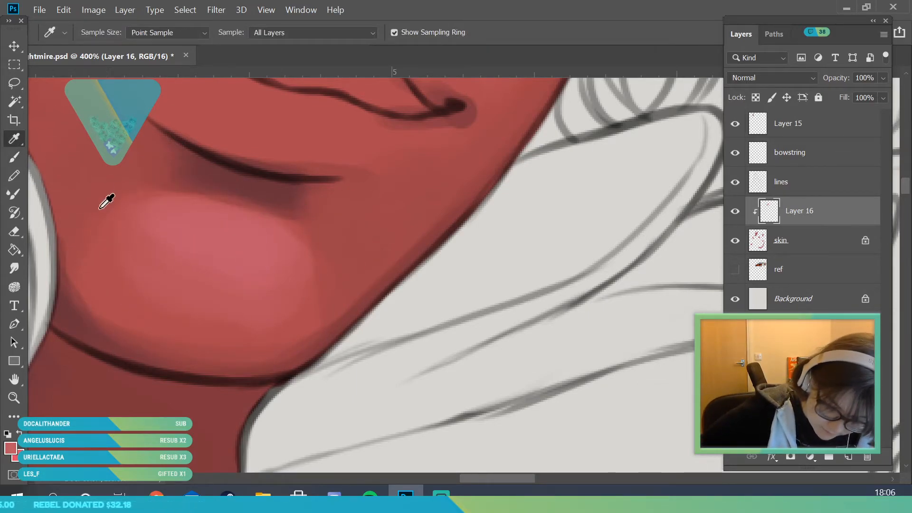
key(b)
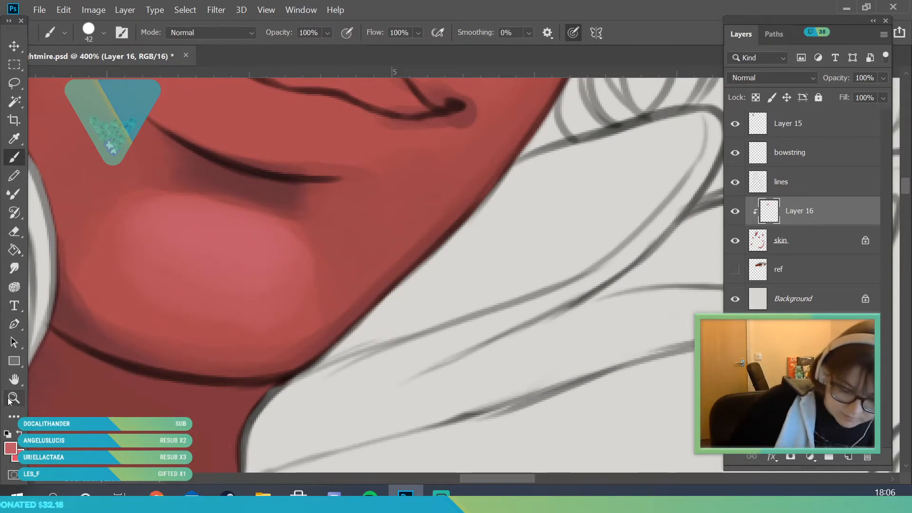
- Save the document
key(z)
drag(346, 255, 146, 370)
drag(213, 351, 256, 351)
click(40, 10)
click(71, 149)
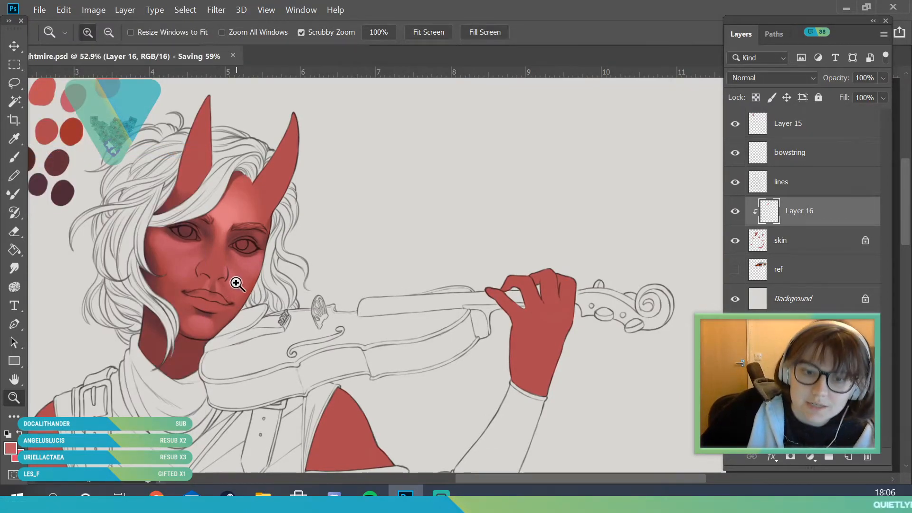
- Set the foreground colour to the muted pink b16c81 for painting with the brush
drag(297, 178, 282, 210)
drag(223, 273, 244, 279)
drag(279, 203, 358, 302)
drag(300, 149, 360, 327)
drag(187, 277, 173, 301)
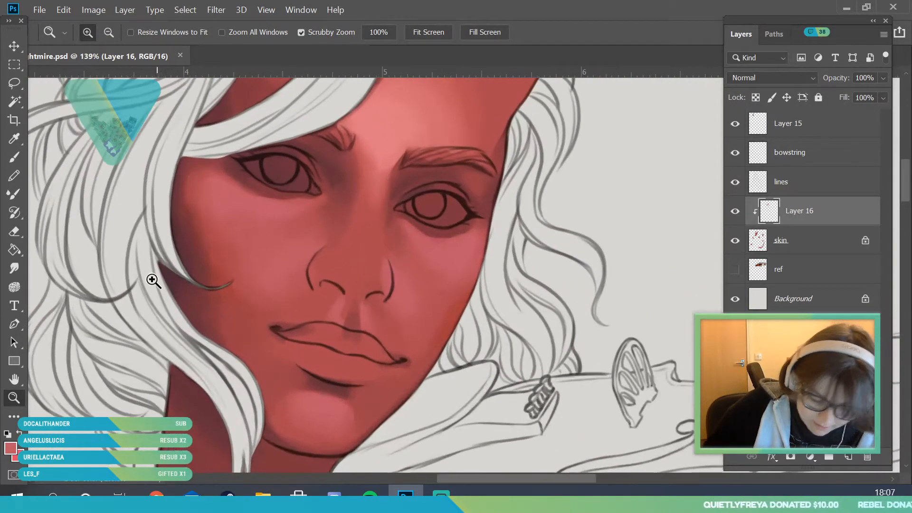
key(i)
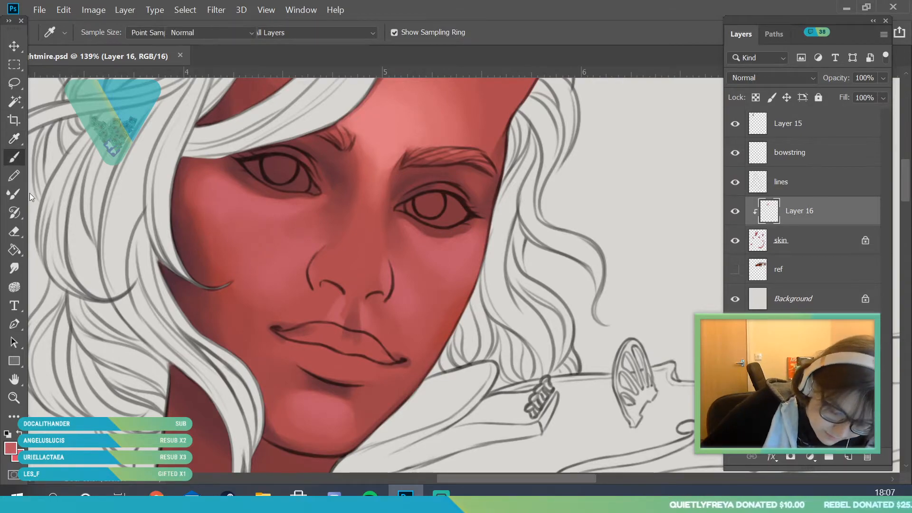
click(11, 448)
click(579, 245)
drag(445, 300, 443, 290)
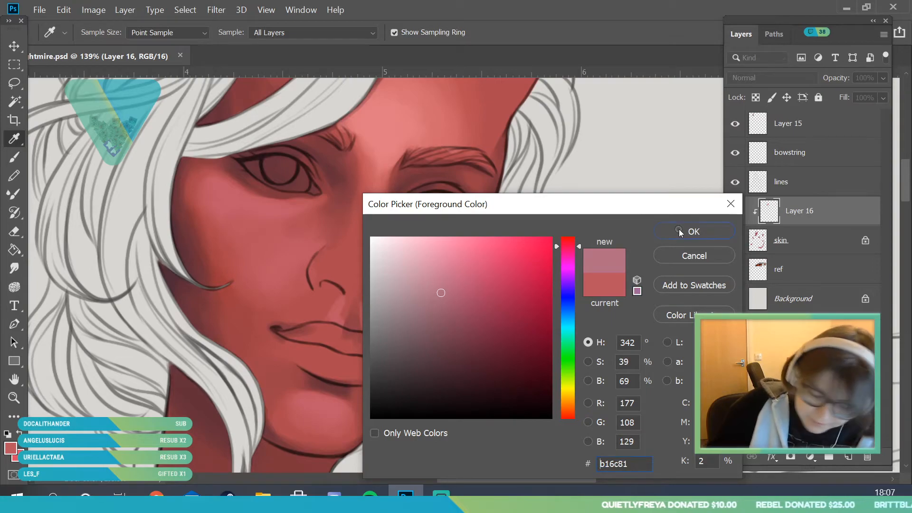
click(693, 231)
key(b)
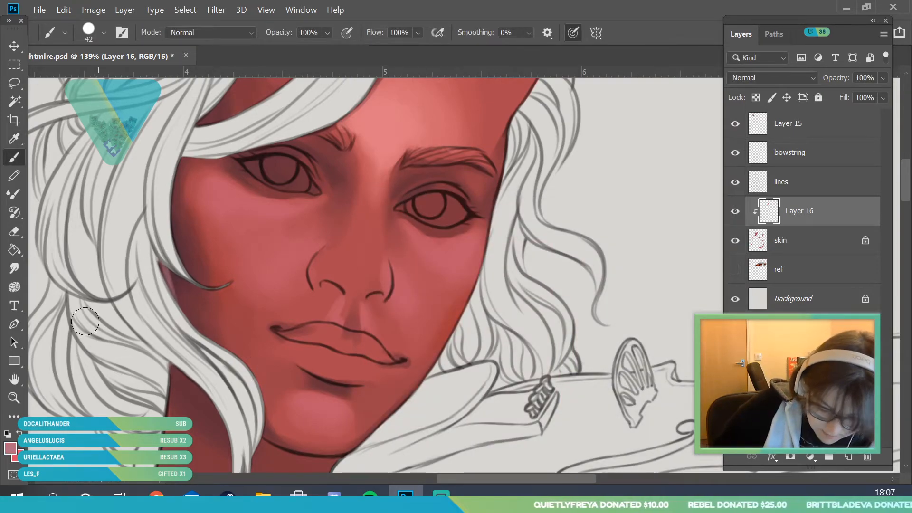
- Set the brush size to 9 px for fine work along the chin
key(ctrl+space)
mouse_move(247, 257)
mouse_down()
mouse_move(185, 319)
mouse_move(242, 309)
mouse_up()
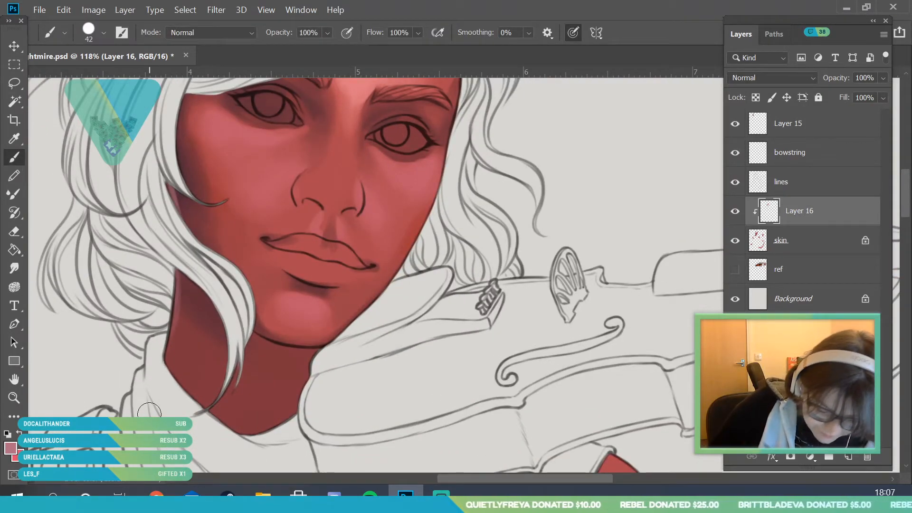
key(ctrl+space)
drag(156, 418, 110, 442)
mouse_move(202, 380)
mouse_down()
mouse_move(224, 362)
mouse_move(219, 329)
mouse_move(225, 335)
mouse_up()
drag(155, 348, 201, 441)
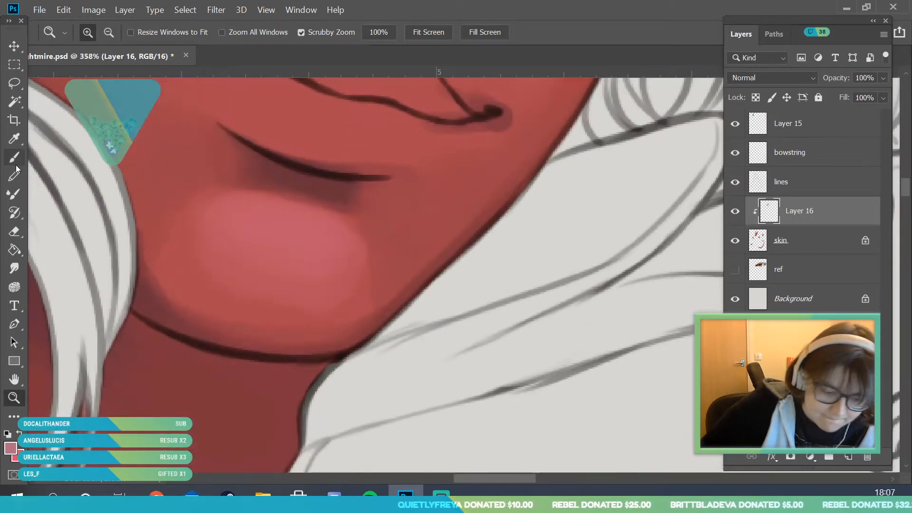
click(99, 37)
click(84, 76)
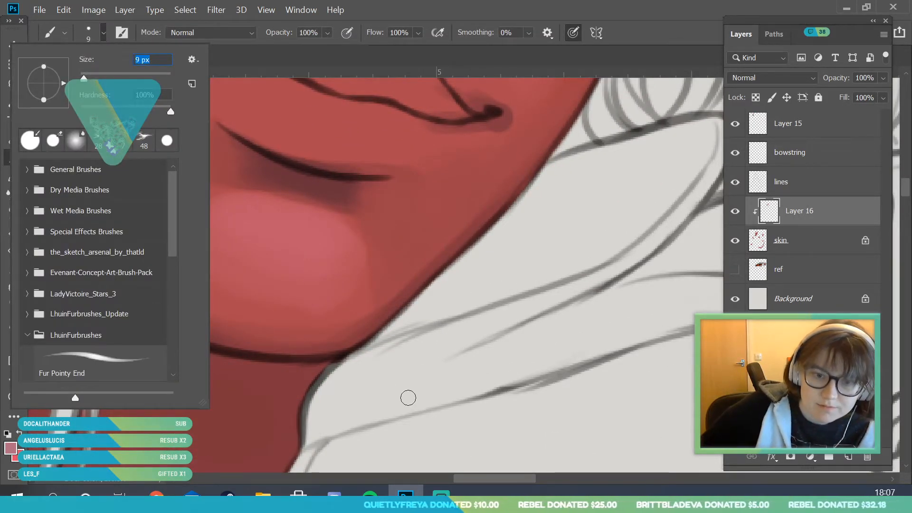
click(407, 398)
- Try a thin muted pink reflected light along the hair-side edge of the lower jaw, then undo it
mouse_move(135, 298)
mouse_down()
mouse_move(160, 324)
mouse_move(129, 280)
mouse_move(197, 341)
mouse_up()
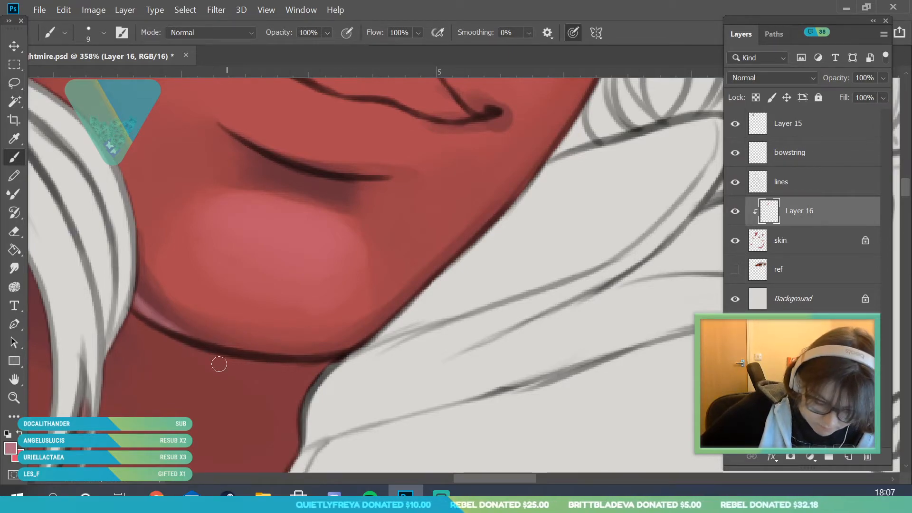
key(z)
drag(159, 252, 66, 271)
drag(229, 338, 226, 392)
mouse_move(202, 294)
mouse_down()
mouse_move(250, 420)
mouse_move(285, 423)
mouse_up()
key(ctrl+z)
key(ctrl+z)
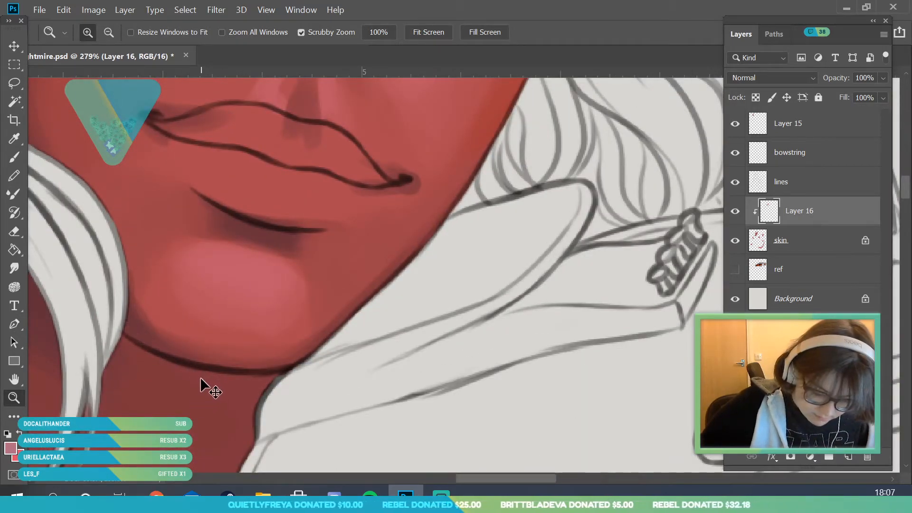
- Sample a light pink from the cheek under the left eye and paint a small highlight at that eye's inner corner
key(b)
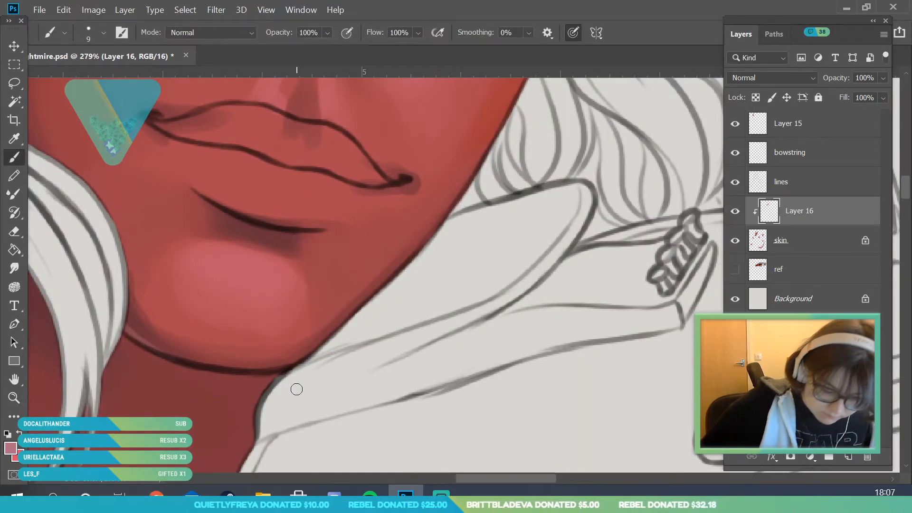
key(z)
drag(271, 220, 190, 351)
drag(264, 190, 310, 354)
drag(279, 288, 306, 391)
drag(275, 254, 297, 401)
key(i)
click(169, 210)
key(b)
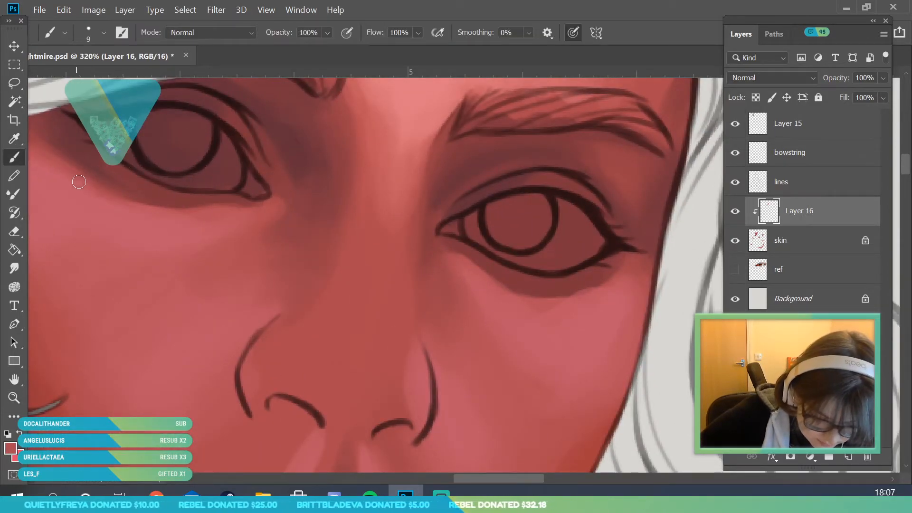
key(i)
click(112, 214)
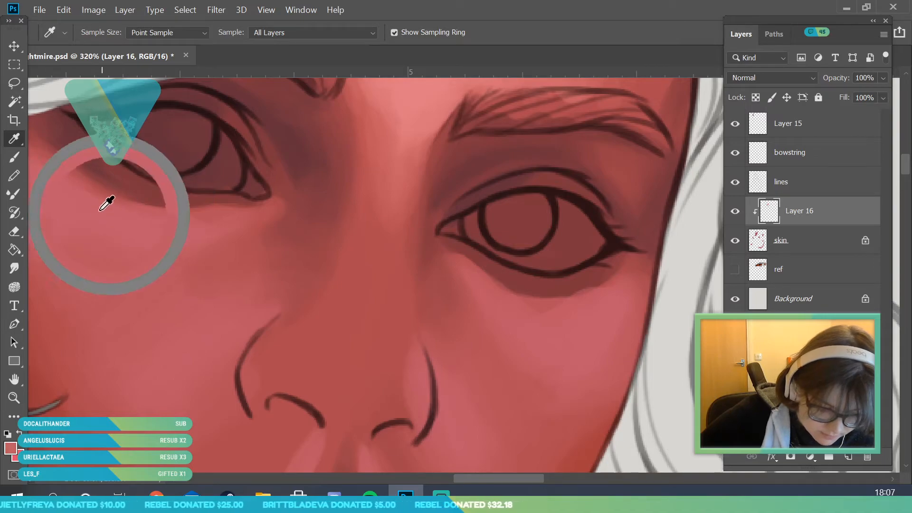
key(b)
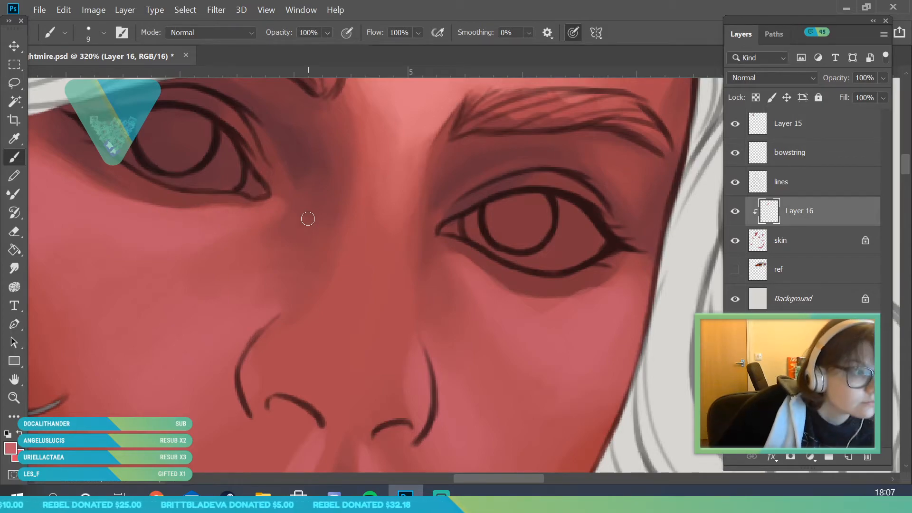
mouse_move(279, 192)
mouse_down()
mouse_move(268, 173)
mouse_move(280, 201)
mouse_up()
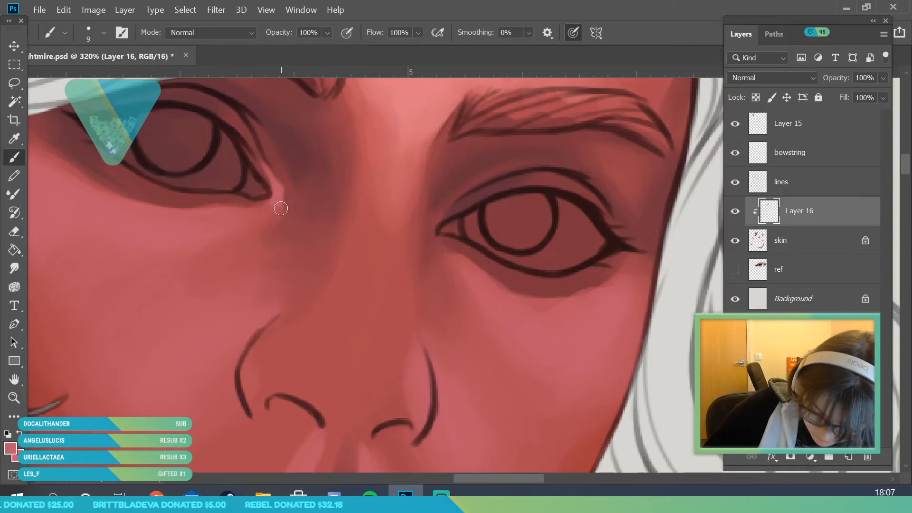
- Refine the pink highlight at the left eye's inner corner and add a matching one at the right eye's inner corner
click(14, 398)
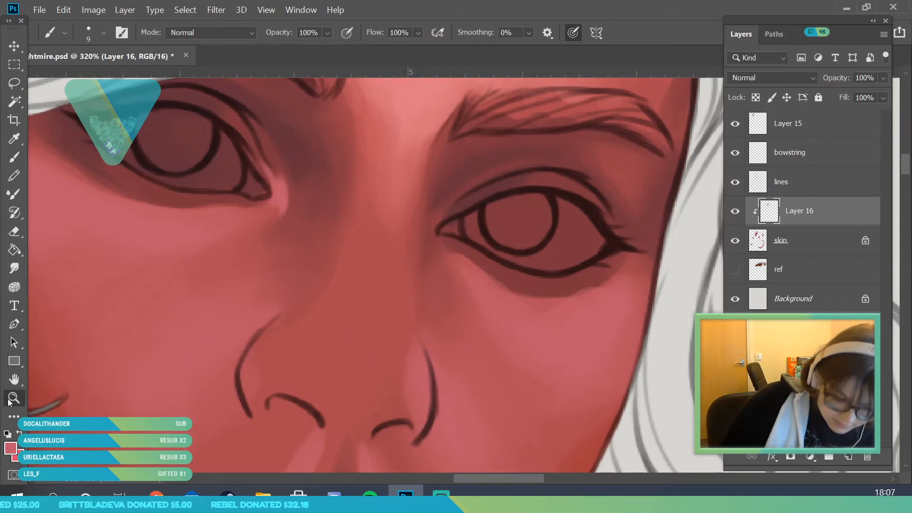
drag(304, 404, 250, 408)
drag(133, 292, 176, 328)
click(14, 156)
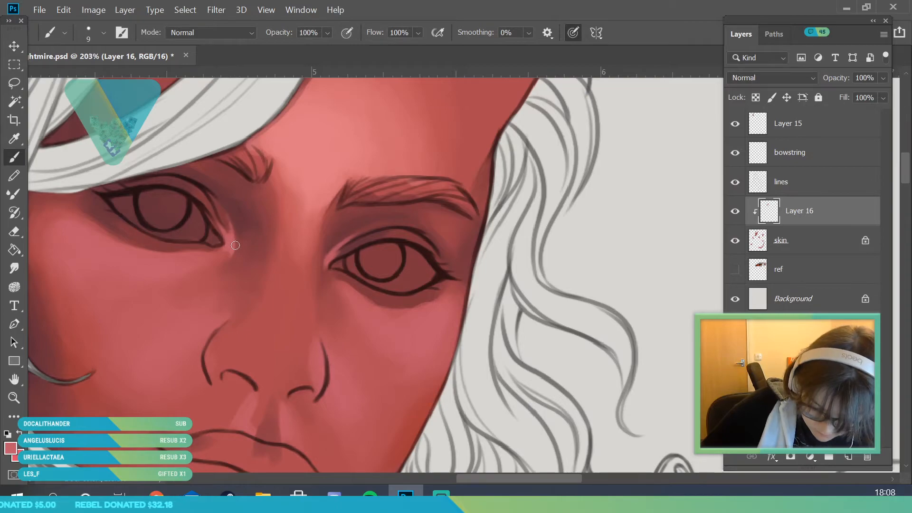
click(15, 398)
mouse_move(265, 380)
mouse_down()
mouse_move(193, 377)
mouse_move(285, 358)
mouse_up()
key(b)
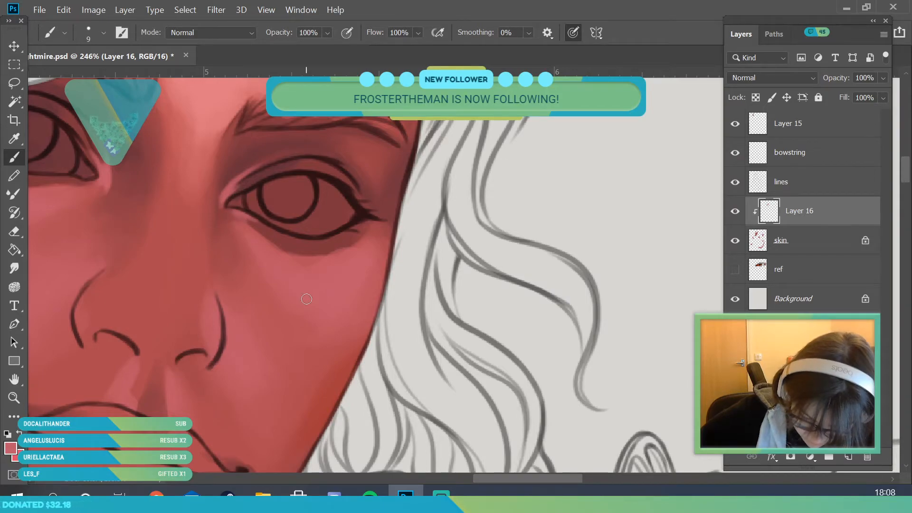
click(14, 398)
mouse_move(152, 354)
mouse_down()
mouse_move(98, 352)
mouse_move(106, 244)
mouse_move(121, 271)
mouse_move(180, 266)
mouse_up()
key(b)
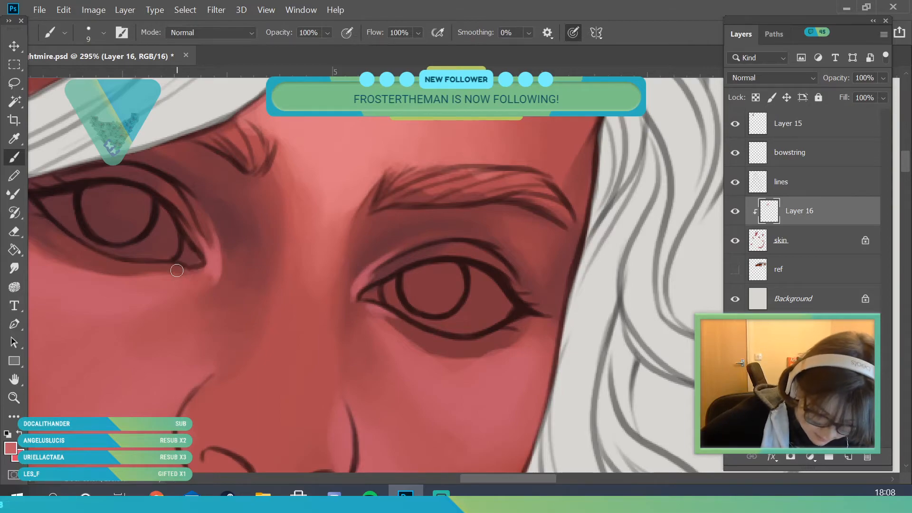
click(18, 400)
mouse_move(176, 288)
mouse_down()
mouse_move(103, 463)
mouse_move(223, 437)
mouse_move(209, 452)
mouse_move(208, 438)
mouse_up()
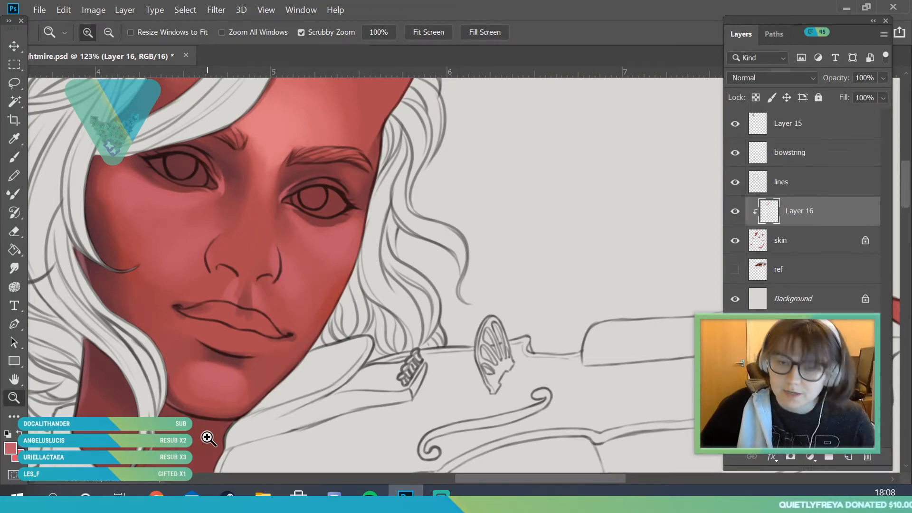
drag(275, 241, 315, 249)
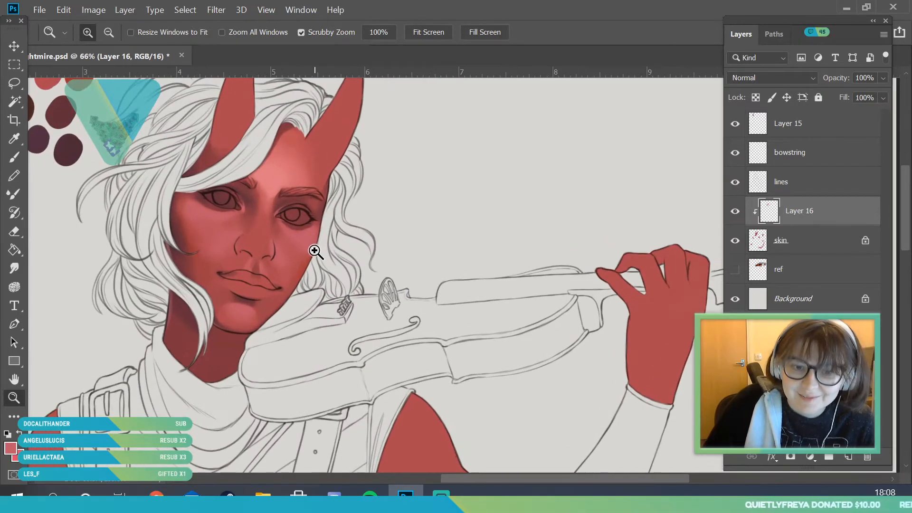
drag(312, 193, 233, 204)
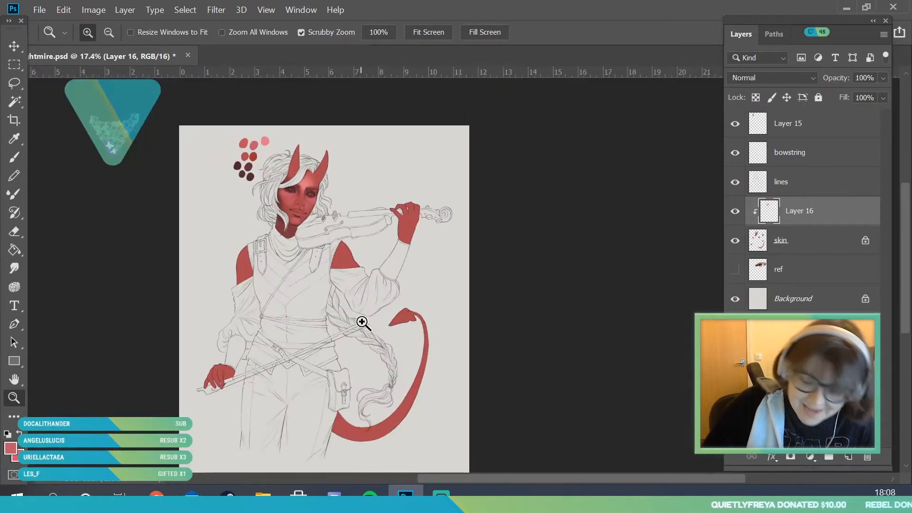
- Compare the face with Layer 16 hidden and shown, and add a new layer above it clipped to the skin
drag(317, 180, 384, 190)
drag(252, 237, 357, 316)
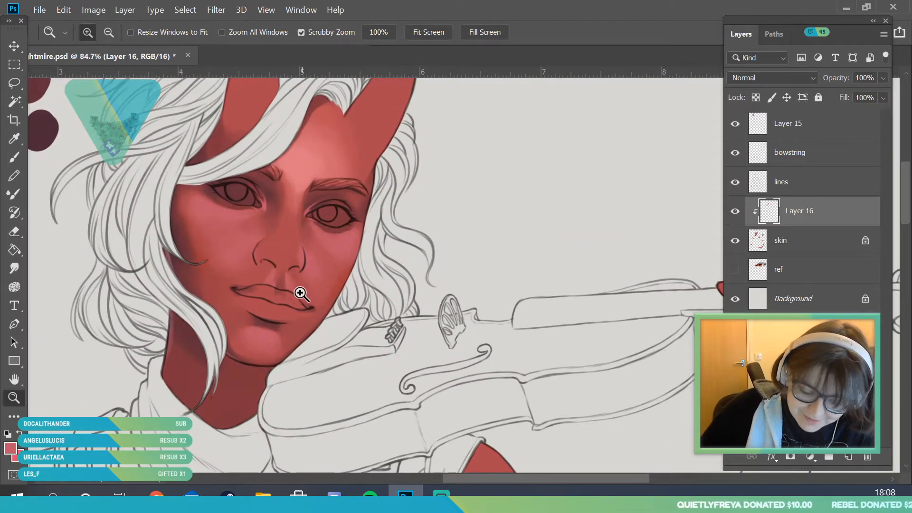
drag(305, 299, 297, 281)
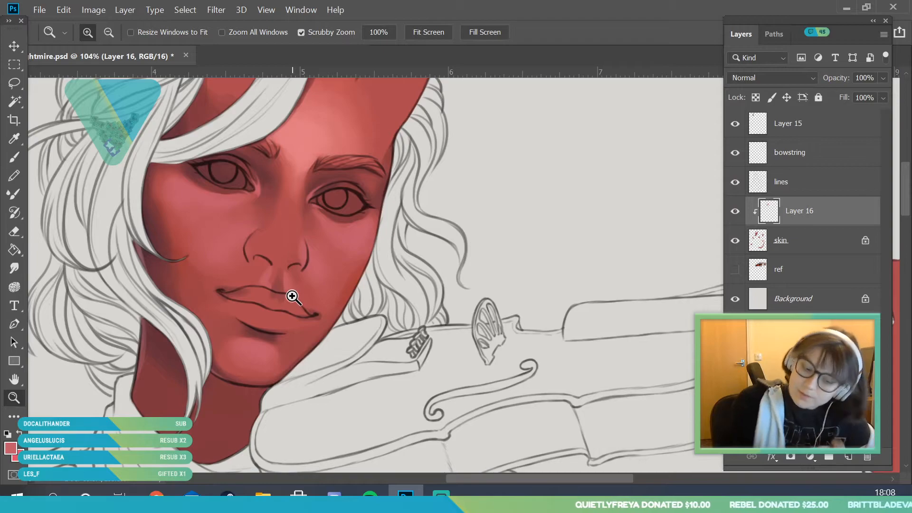
drag(292, 297, 342, 298)
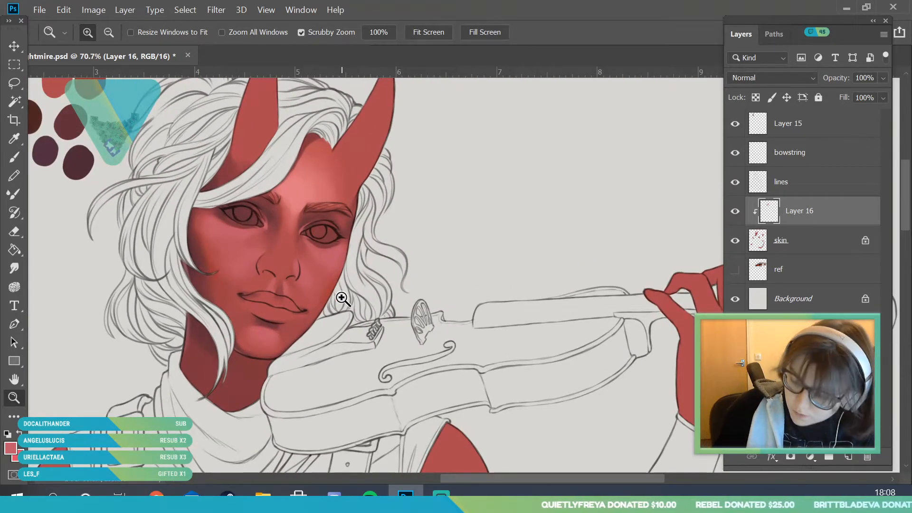
click(735, 213)
click(734, 213)
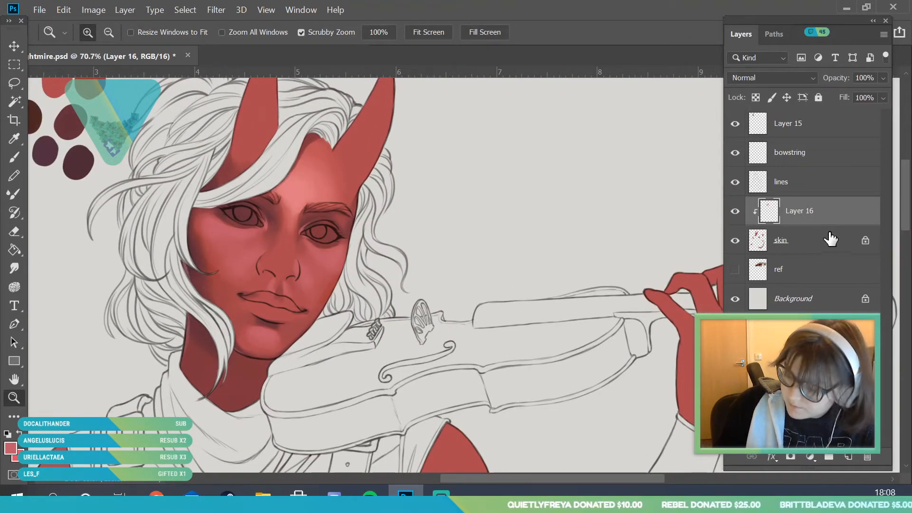
click(830, 238)
click(849, 459)
drag(812, 236, 765, 217)
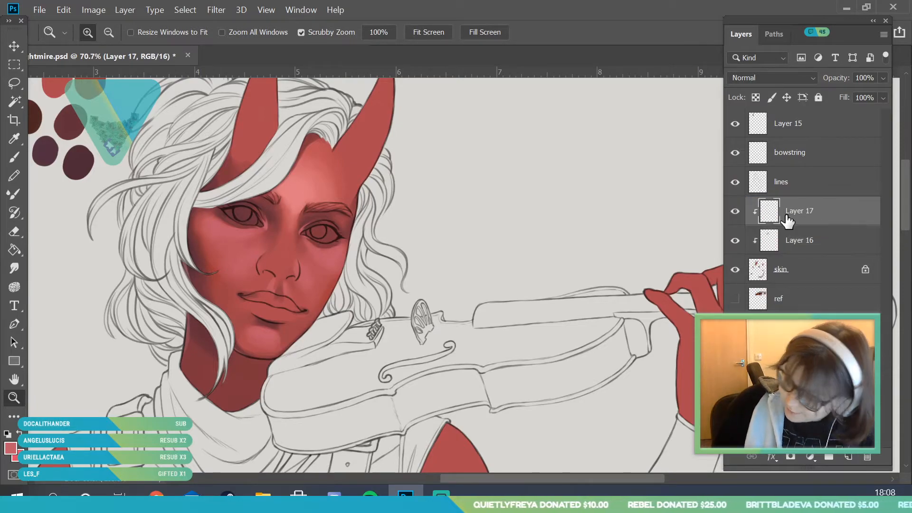
- Paint a thin light pink highlight under the left eye with a 15 px brush, using a tone sampled between the brows, and save the document
drag(345, 257, 300, 246)
key(i)
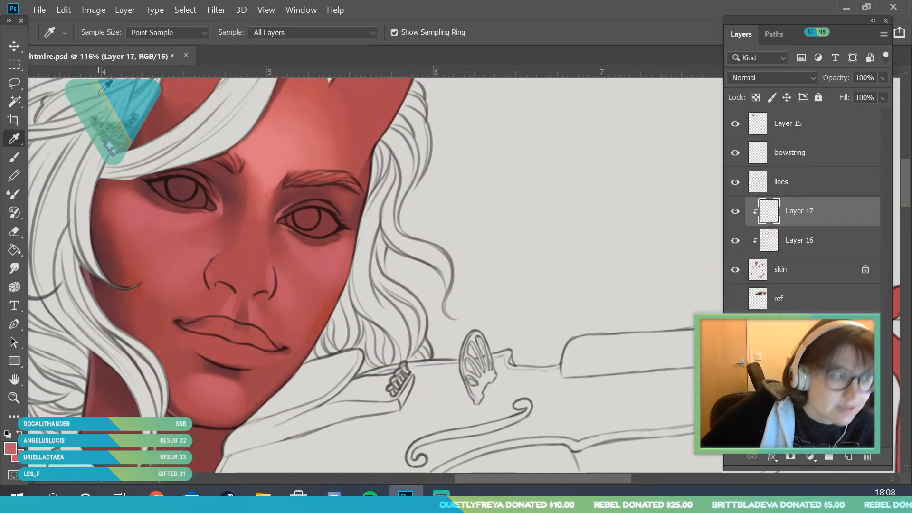
click(269, 157)
key(z)
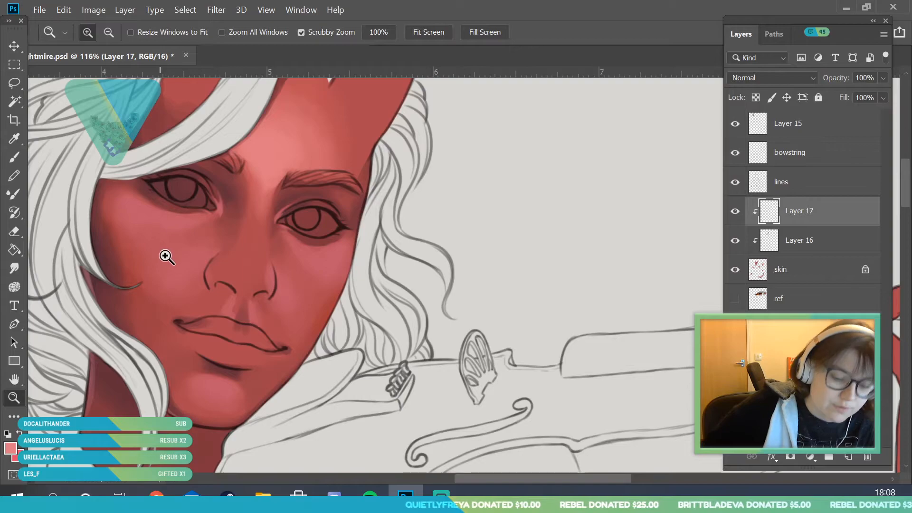
drag(181, 236, 205, 252)
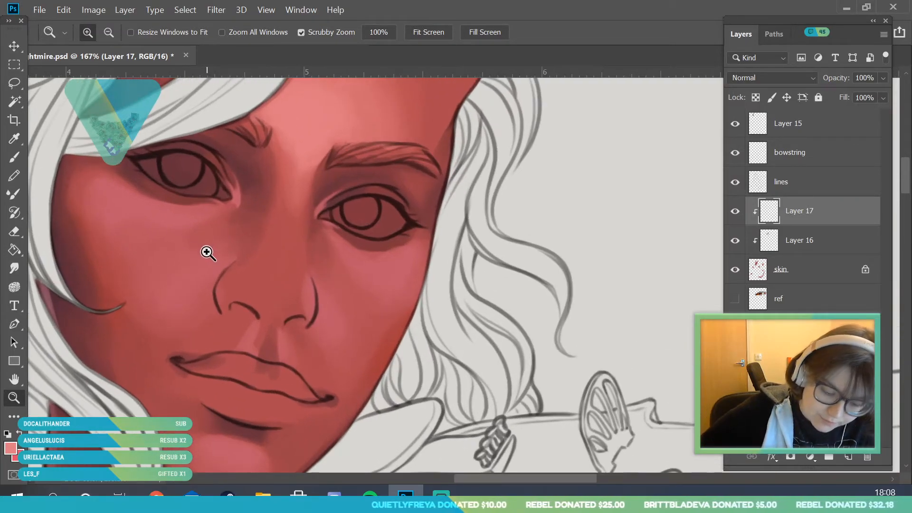
key(b)
click(102, 40)
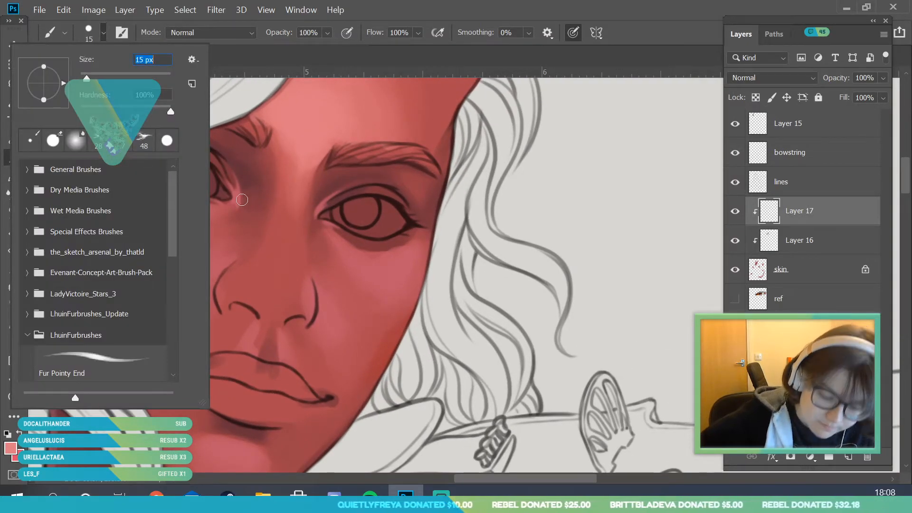
key(Return)
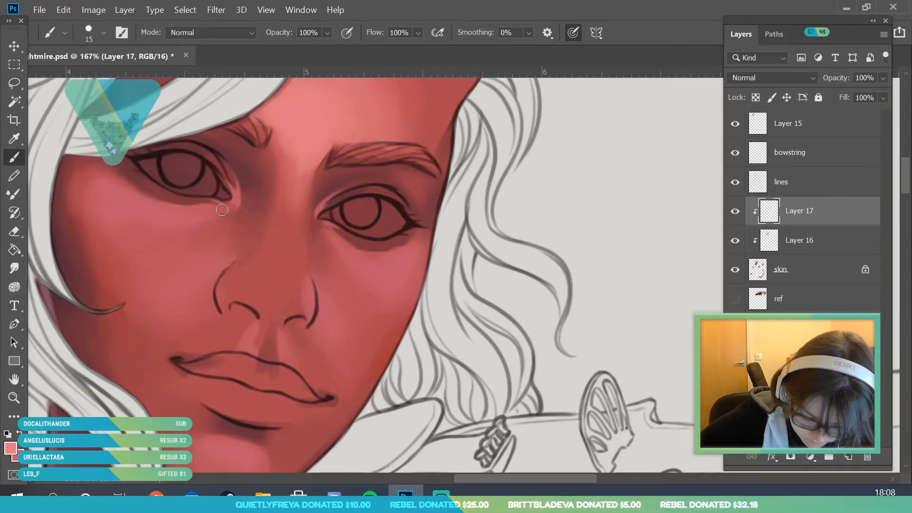
drag(155, 211, 223, 207)
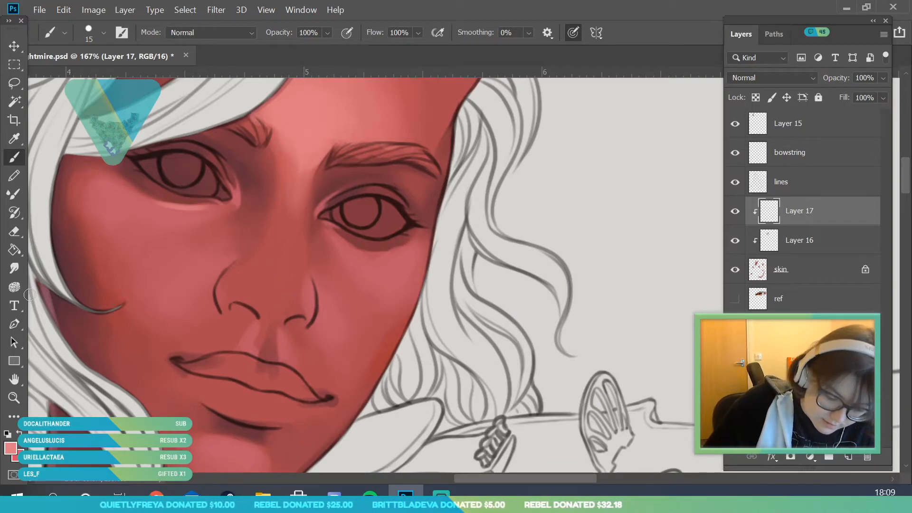
click(40, 11)
click(71, 155)
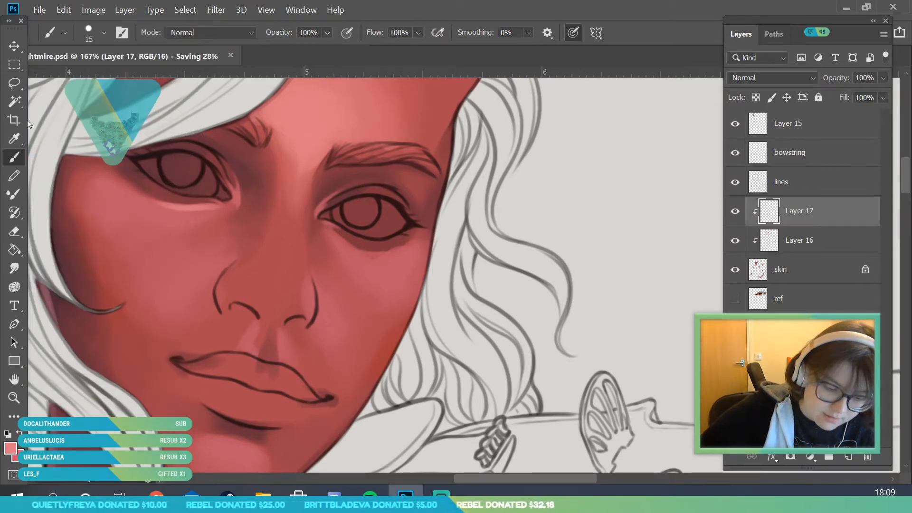
- Sample a pink from just below the left eye and soften the under-eye highlights with a 32 px brush
click(14, 139)
click(176, 199)
key(b)
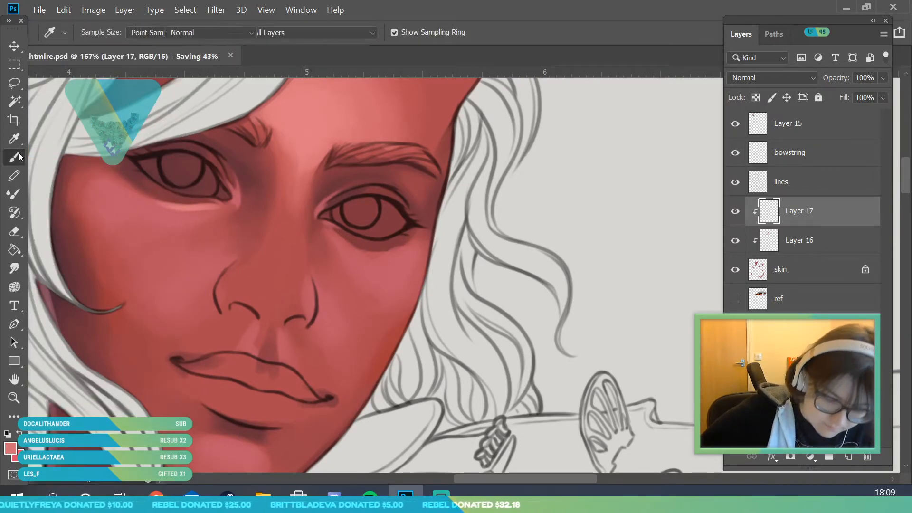
click(101, 32)
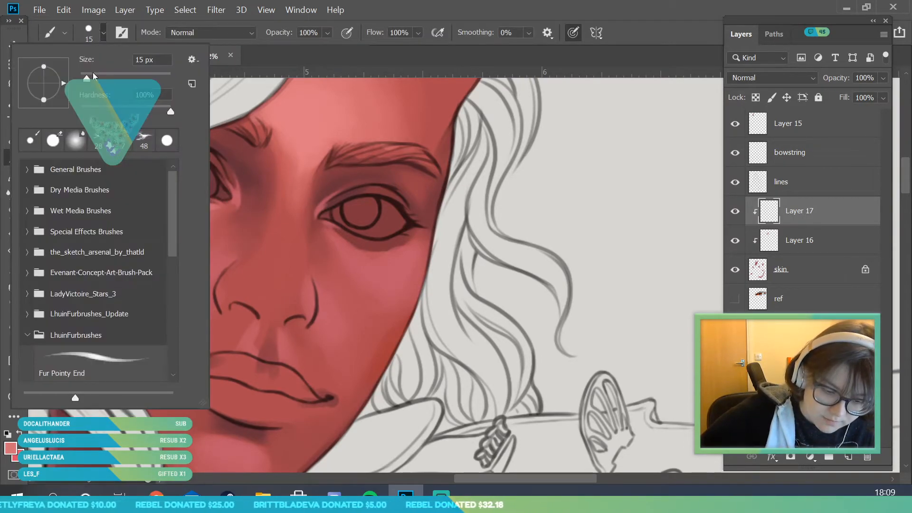
click(230, 207)
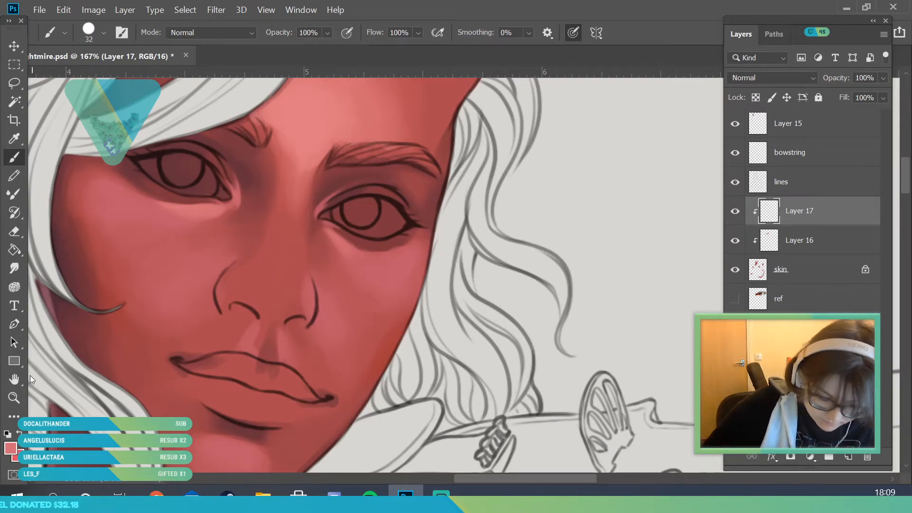
- Try a broad pink stroke across the left cheek with a 146 px brush and undo it
click(14, 398)
drag(198, 194, 168, 199)
mouse_move(191, 240)
mouse_down()
mouse_move(217, 275)
mouse_move(200, 270)
mouse_up()
key(b)
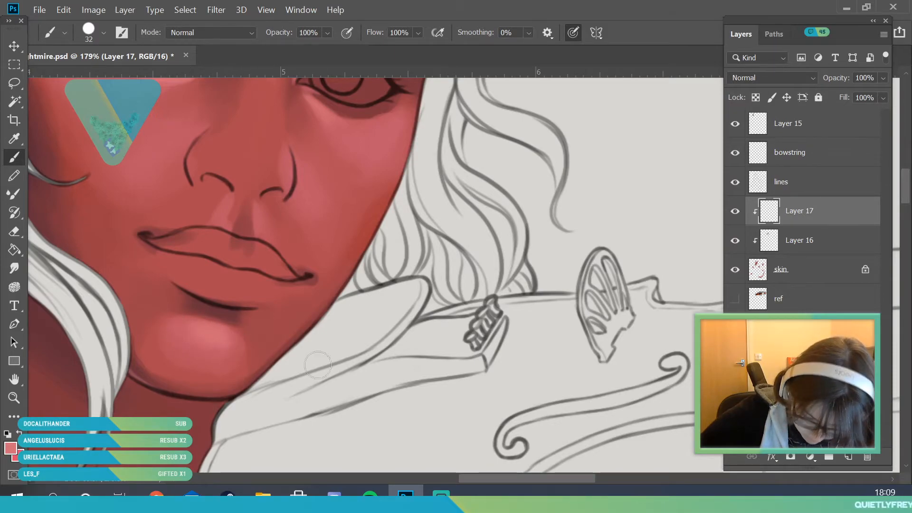
key(z)
mouse_move(224, 280)
mouse_down()
mouse_move(191, 340)
mouse_move(151, 343)
mouse_up()
mouse_move(228, 246)
mouse_down()
mouse_move(248, 328)
mouse_move(280, 314)
mouse_up()
mouse_move(152, 159)
mouse_down()
mouse_move(61, 154)
mouse_move(136, 80)
mouse_up()
click(16, 157)
click(105, 35)
click(393, 228)
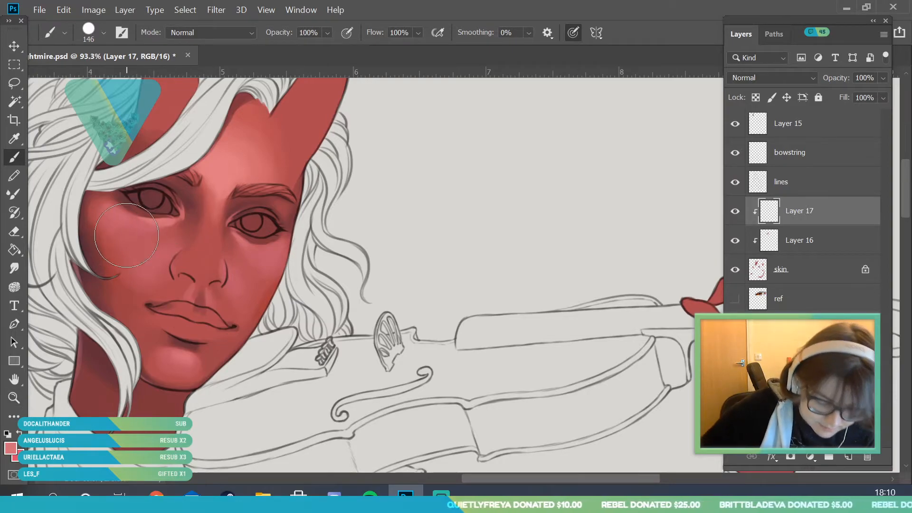
mouse_move(127, 242)
mouse_down()
mouse_move(141, 217)
mouse_move(152, 253)
mouse_up()
key(ctrl+z)
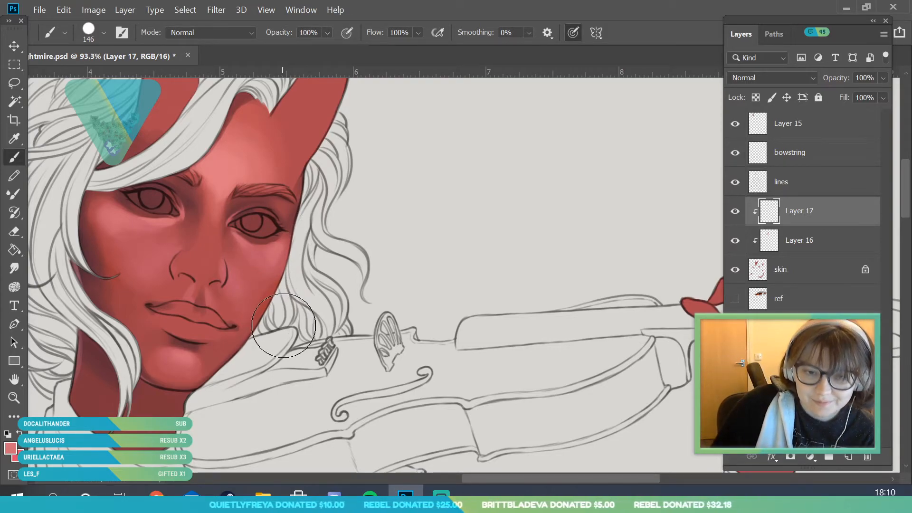
- Sample a deeper pink from the left cheek and blend the cheek area under the eye with a 69 px brush
click(14, 399)
drag(206, 249, 212, 317)
drag(274, 205, 249, 290)
drag(255, 235, 292, 335)
drag(165, 188, 184, 190)
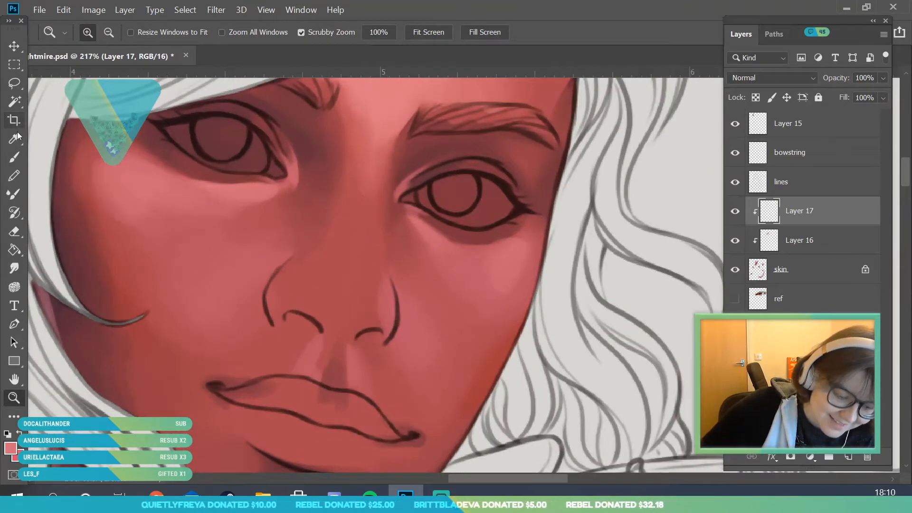
click(16, 137)
click(142, 228)
key(b)
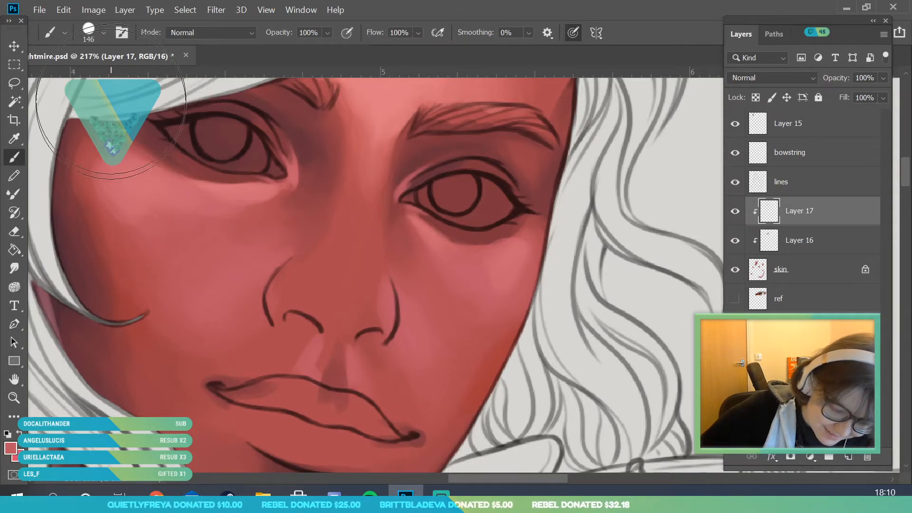
right_click(216, 222)
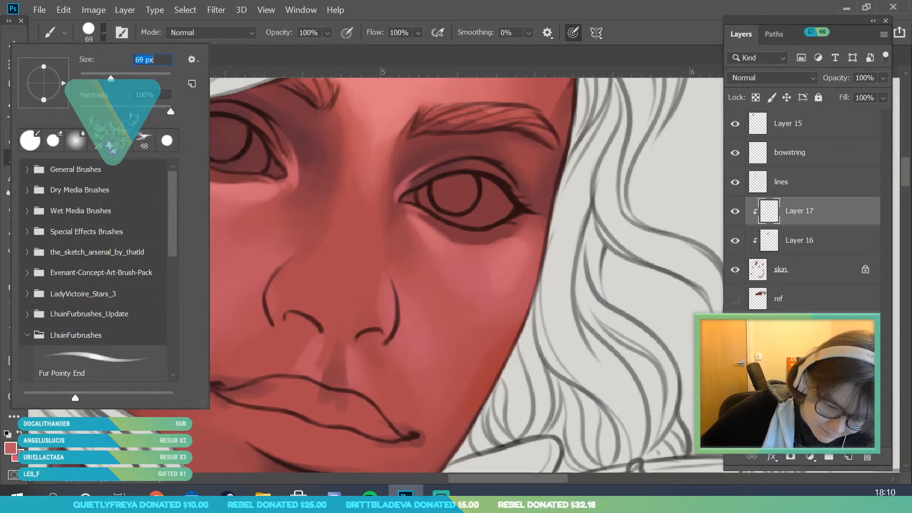
click(225, 207)
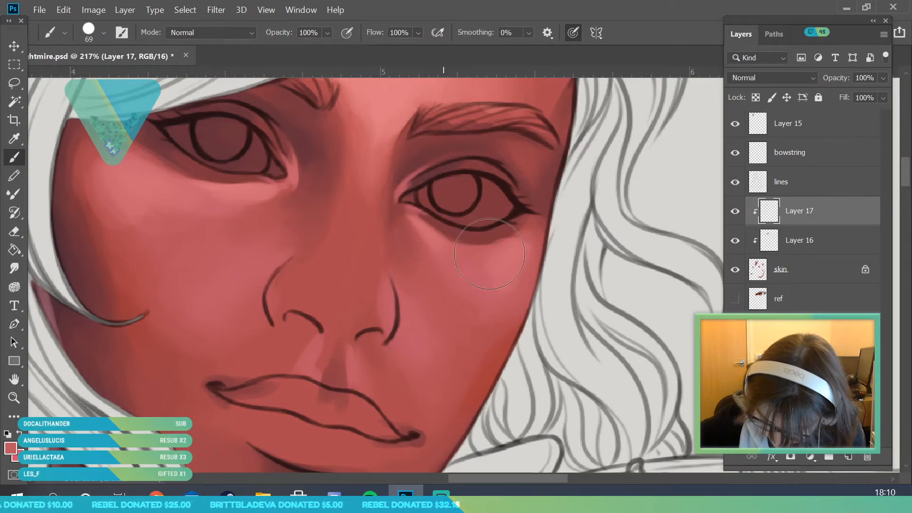
- Reduce the brush to 40 px and blend the skin below the right eye and across the right cheek
click(104, 34)
drag(110, 78, 97, 78)
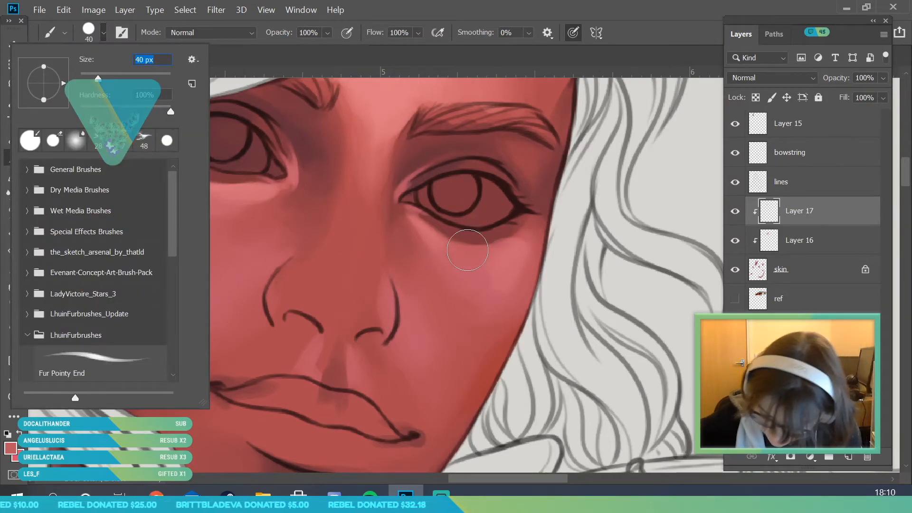
click(481, 251)
mouse_move(442, 232)
mouse_down()
mouse_move(507, 245)
mouse_move(447, 243)
mouse_move(517, 239)
mouse_move(529, 221)
mouse_move(496, 249)
mouse_move(475, 240)
mouse_move(525, 228)
mouse_up()
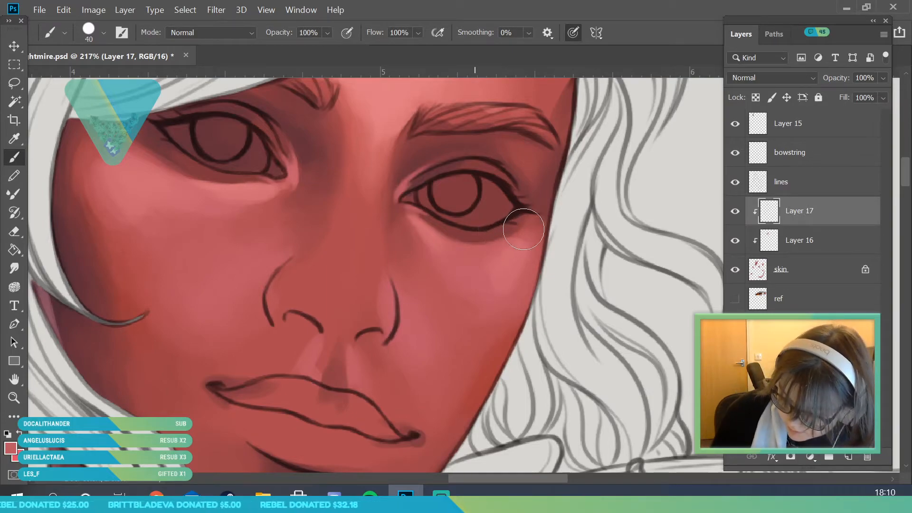
mouse_move(488, 273)
mouse_down()
mouse_move(479, 278)
mouse_move(504, 276)
mouse_move(491, 267)
mouse_move(496, 288)
mouse_up()
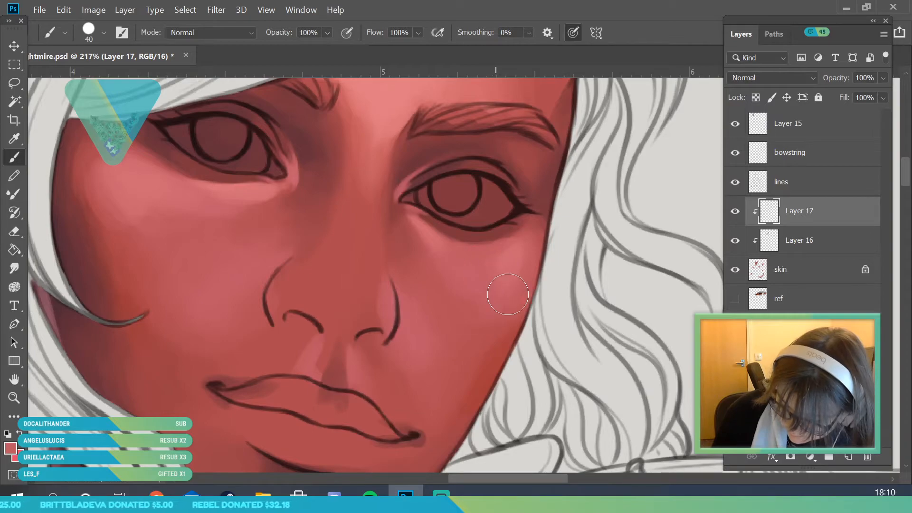
- Smooth the shading on the left cheek with the 40 px brush, using red and lighter pink tones sampled from the cheek
key(i)
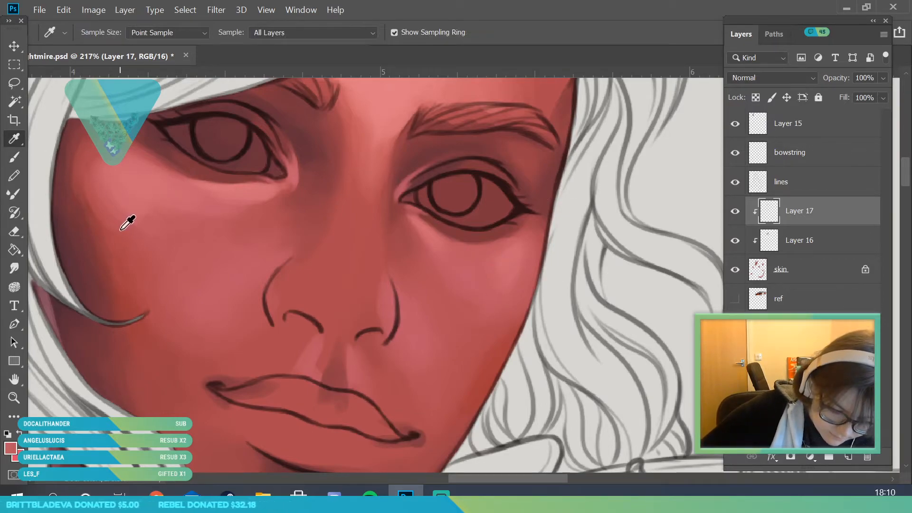
click(16, 160)
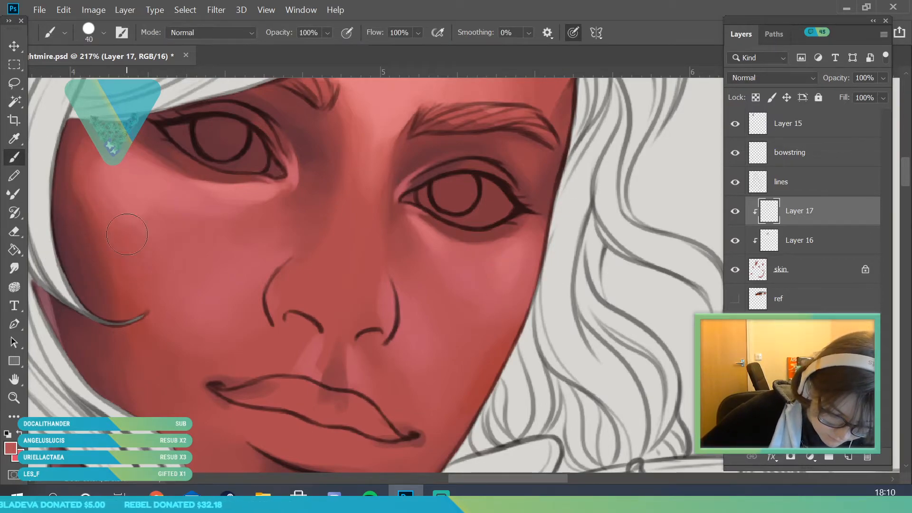
key(i)
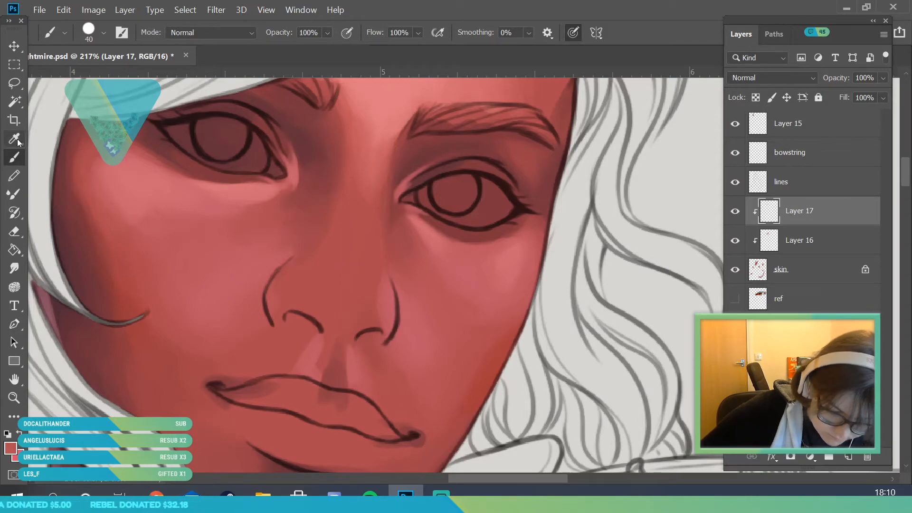
key(b)
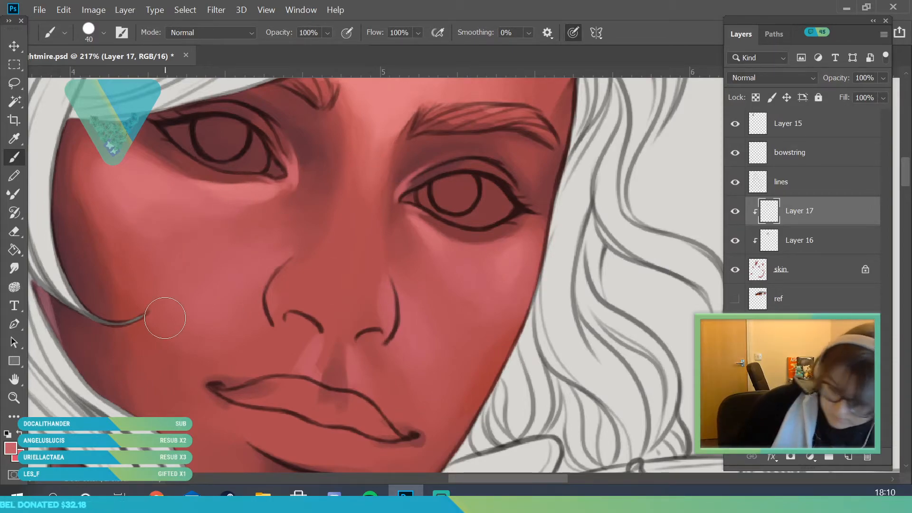
key(i)
click(134, 172)
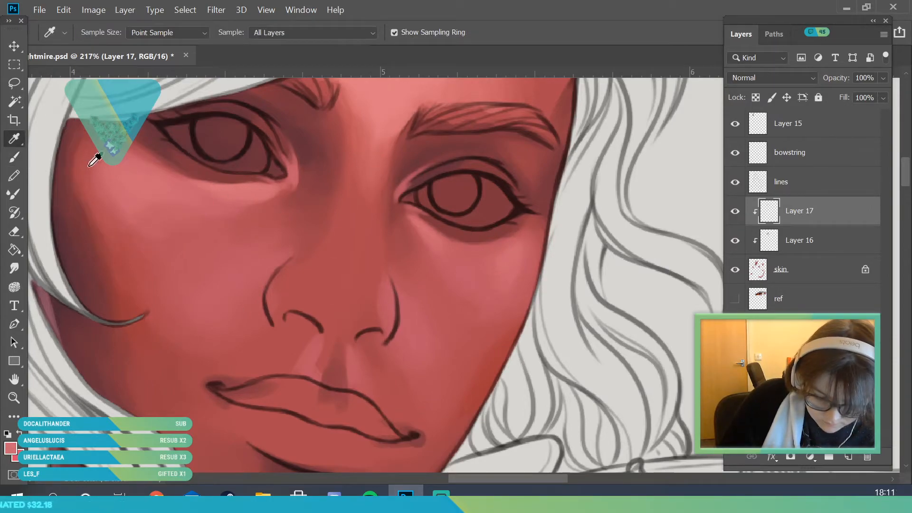
key(b)
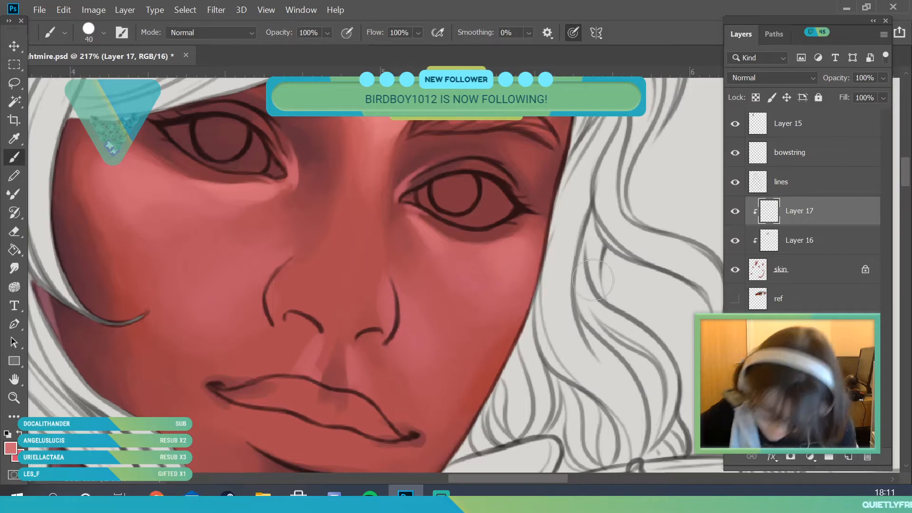
- Review the blended face shading at full-figure scale and up close
click(19, 397)
key(ctrl+0)
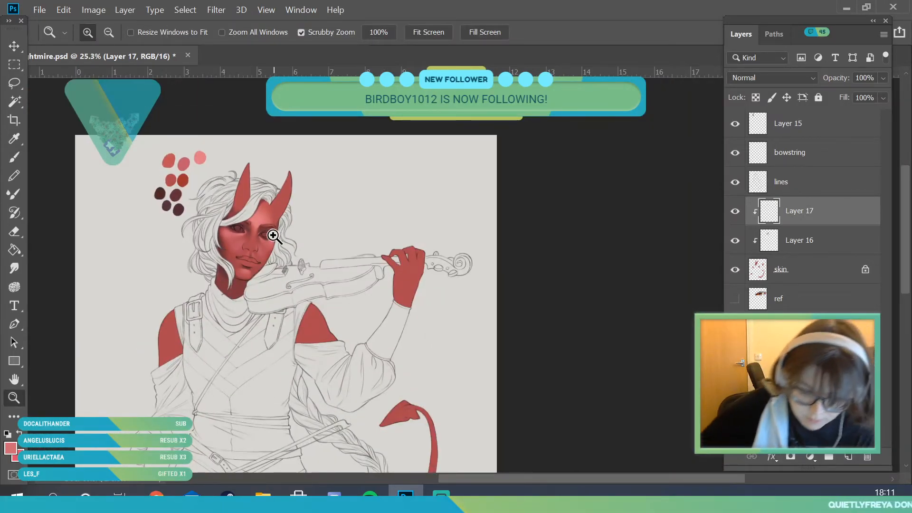
click(275, 244)
alt+click(240, 240)
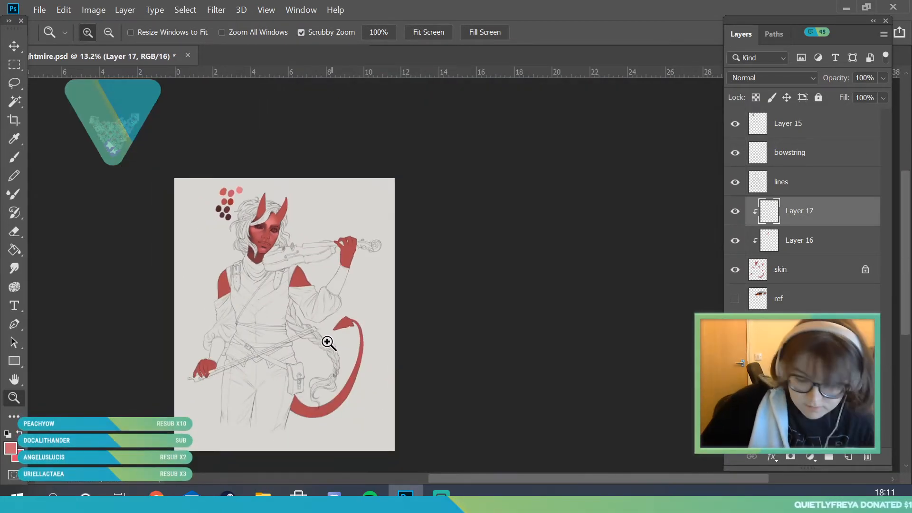
click(301, 295)
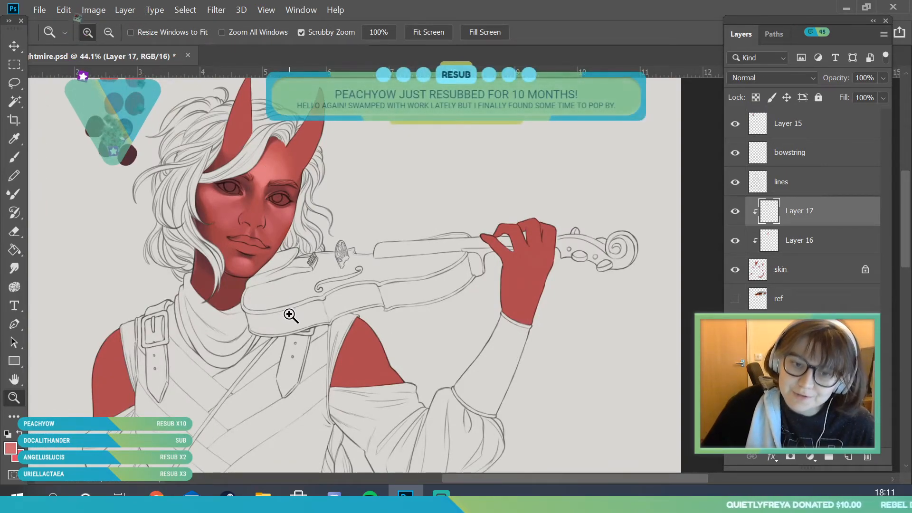
drag(270, 221, 292, 292)
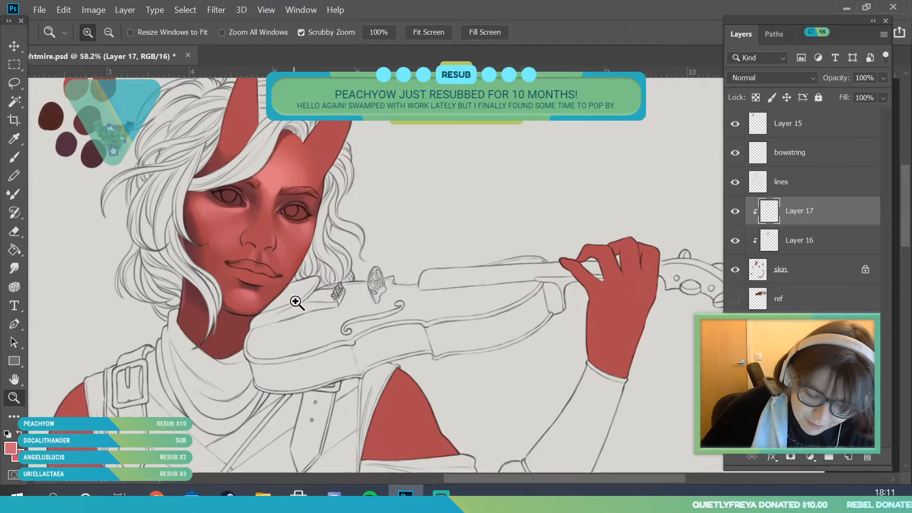
- Blend the left cheek with a 75 px brush, using pink and red tones sampled from that cheek
drag(245, 237, 209, 199)
click(14, 138)
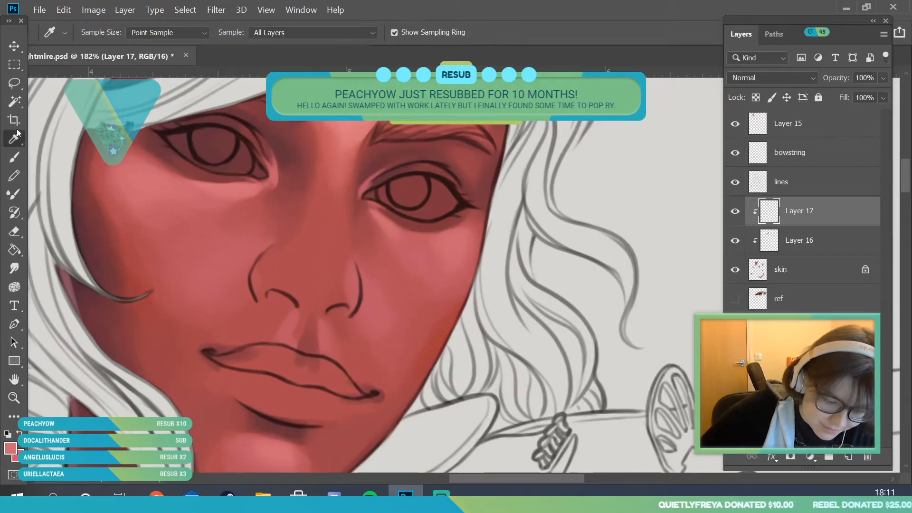
click(174, 217)
key(b)
click(103, 31)
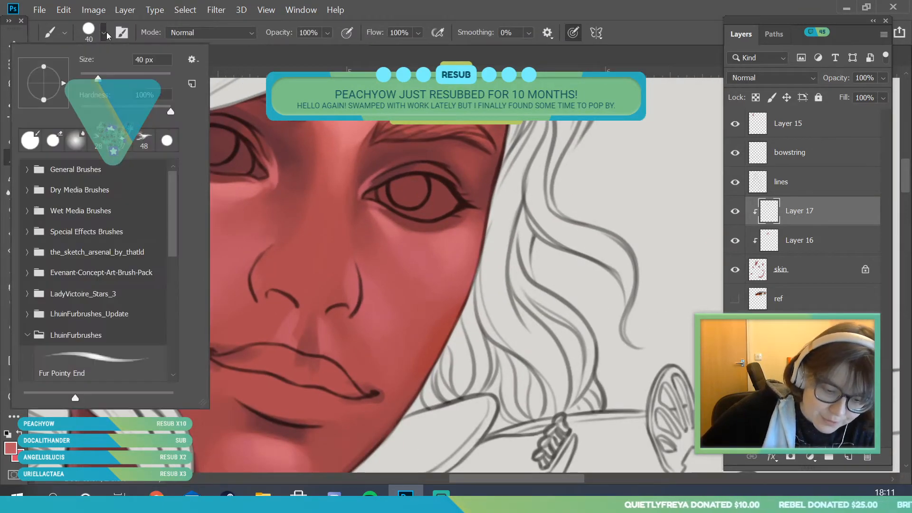
drag(112, 75, 114, 76)
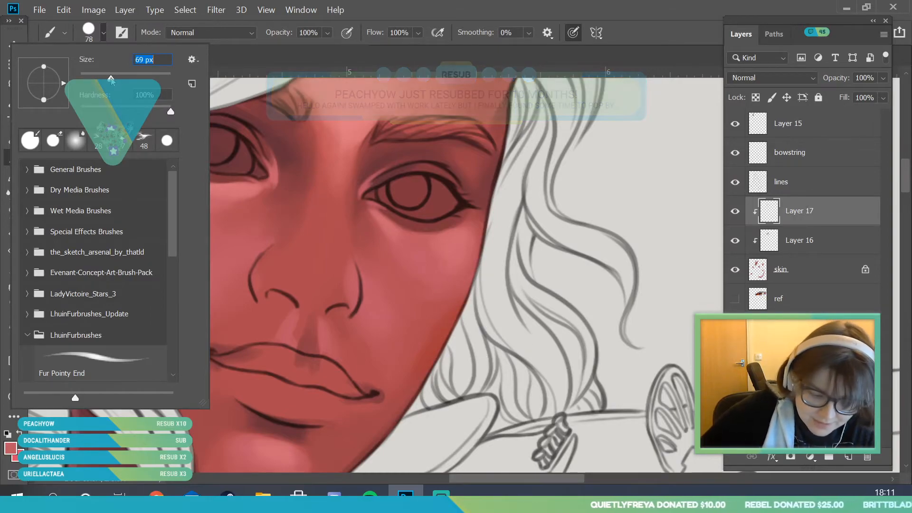
click(405, 285)
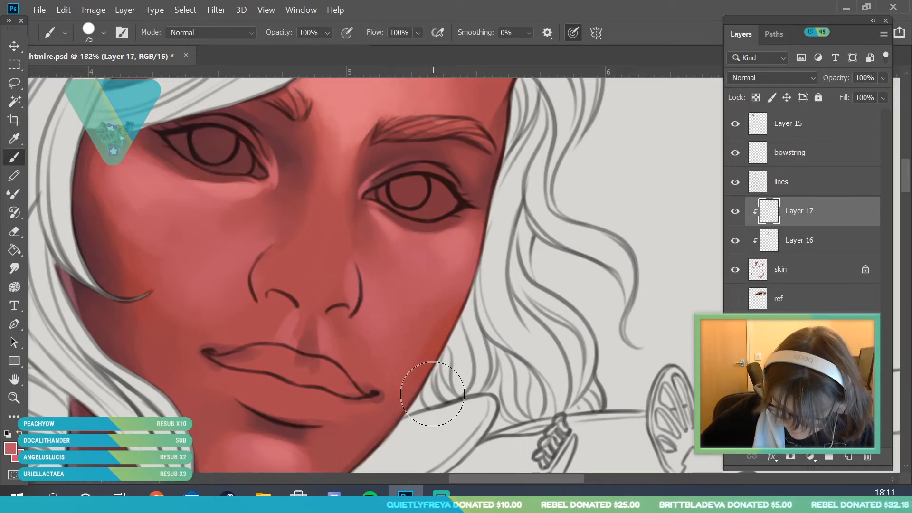
key(i)
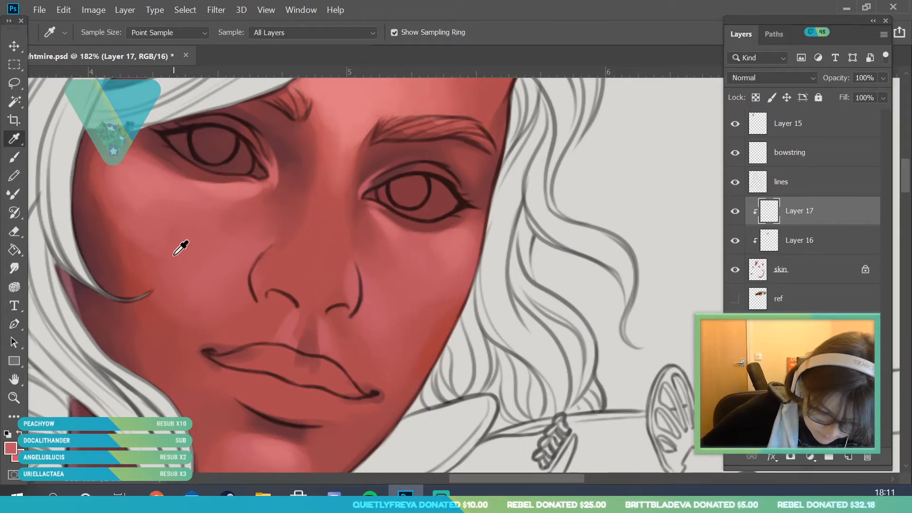
click(180, 249)
key(b)
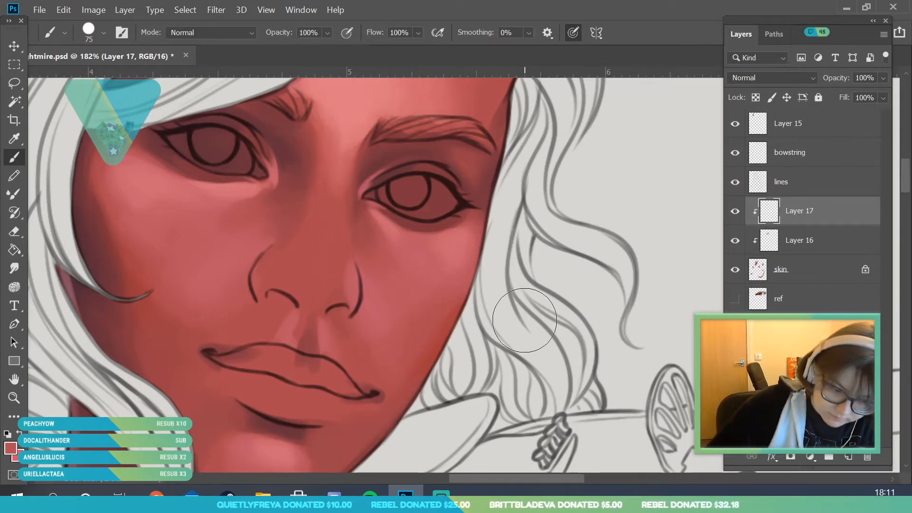
- Sample the mid red from the middle of the nose
key(z)
drag(293, 311, 252, 337)
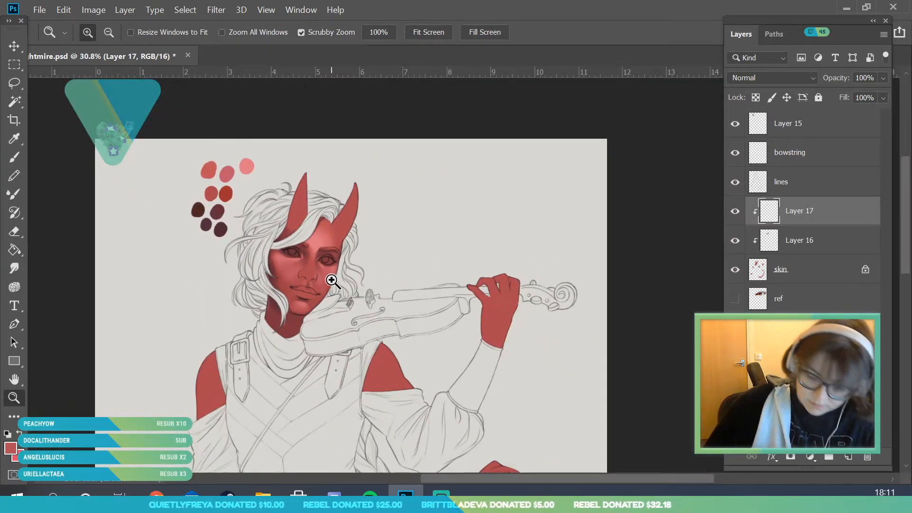
drag(334, 279, 355, 377)
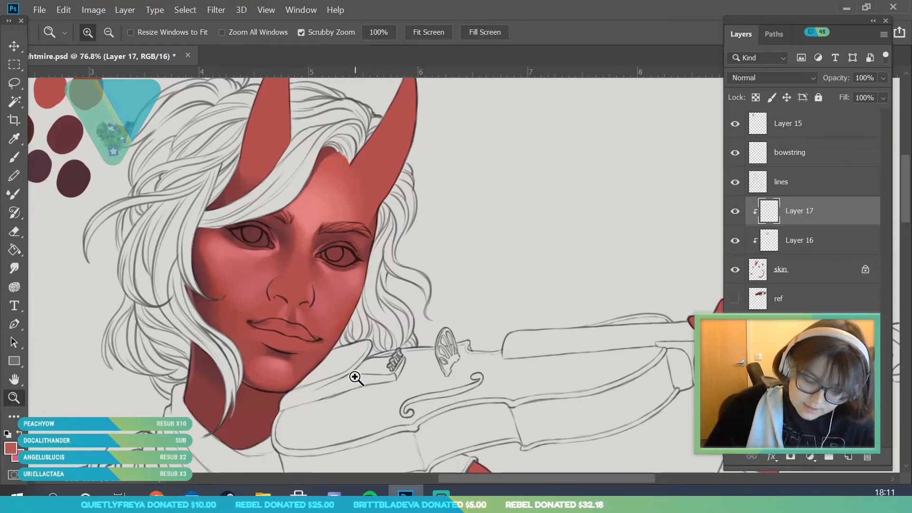
drag(286, 232, 328, 295)
key(i)
click(325, 326)
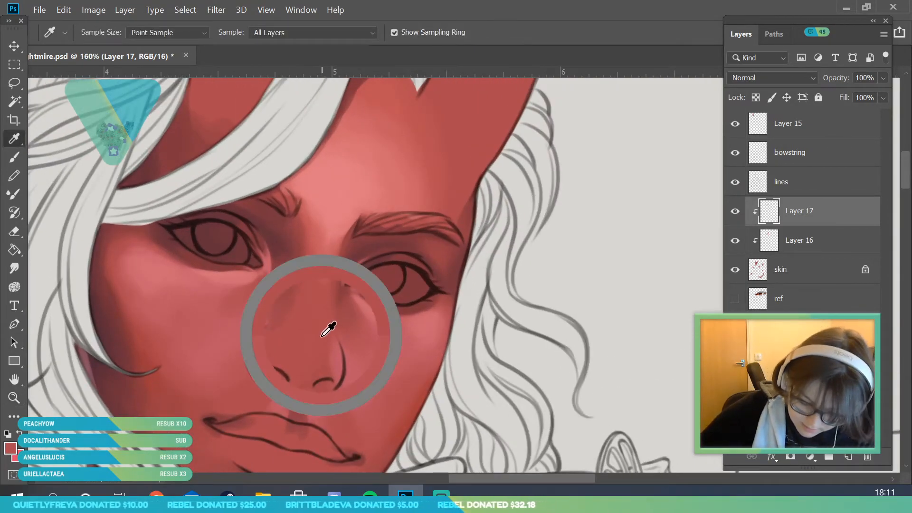
- Try painting the sampled red along the left upper eyelid with a 15 px brush
key(z)
drag(247, 228, 274, 262)
click(16, 156)
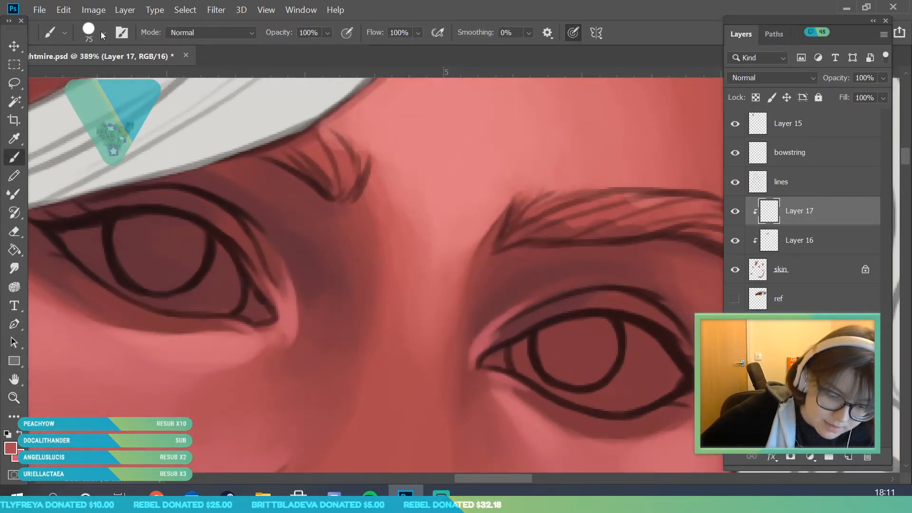
click(88, 32)
click(227, 237)
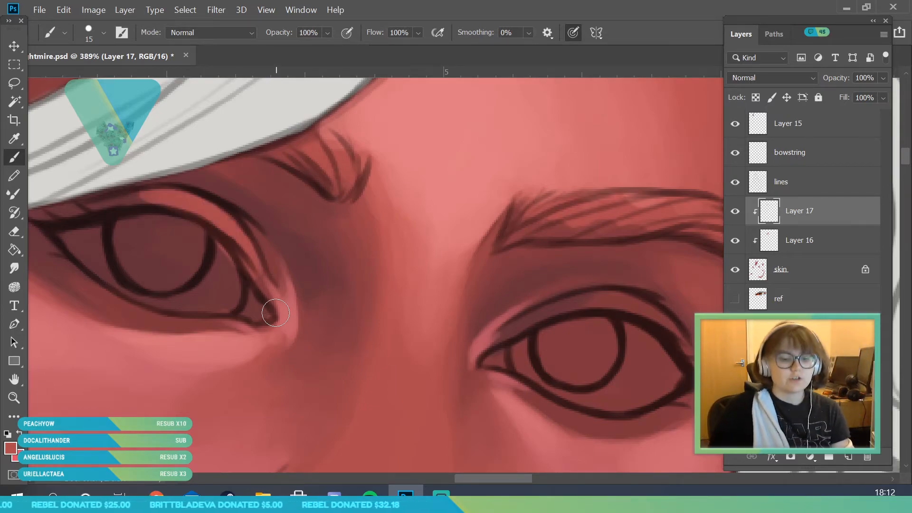
- Reduce the brush to 9 px and paint the sampled red along the upper eyelids of both eyes
click(103, 33)
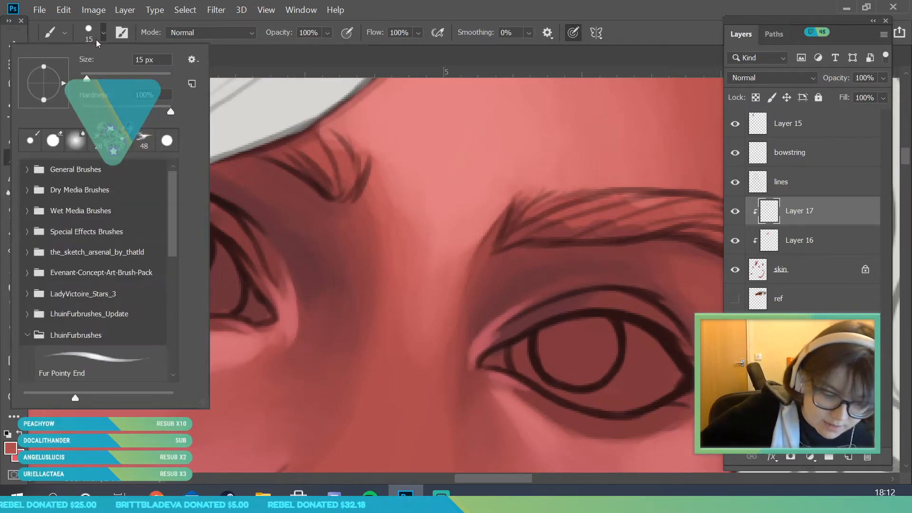
click(231, 244)
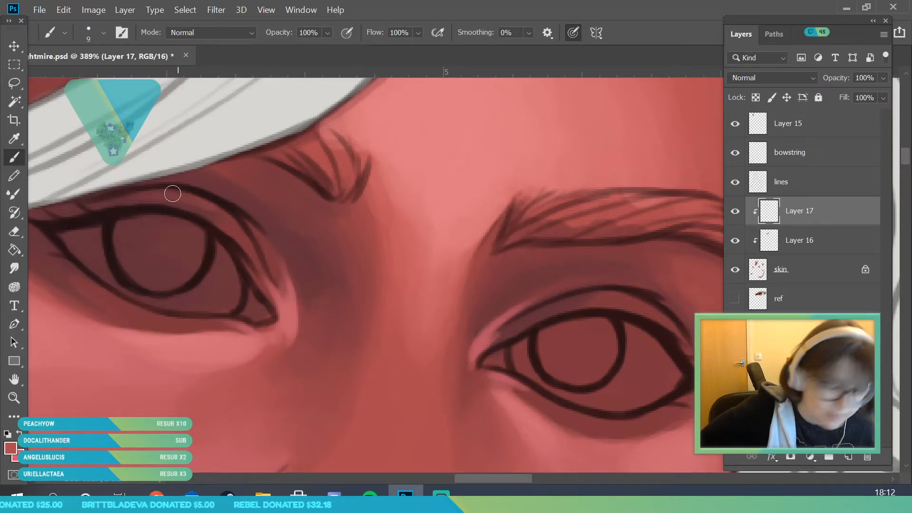
mouse_move(145, 196)
mouse_down()
mouse_move(223, 211)
mouse_move(195, 195)
mouse_move(160, 195)
mouse_move(216, 224)
mouse_move(214, 211)
mouse_move(193, 211)
mouse_move(281, 321)
mouse_up()
drag(179, 203, 114, 204)
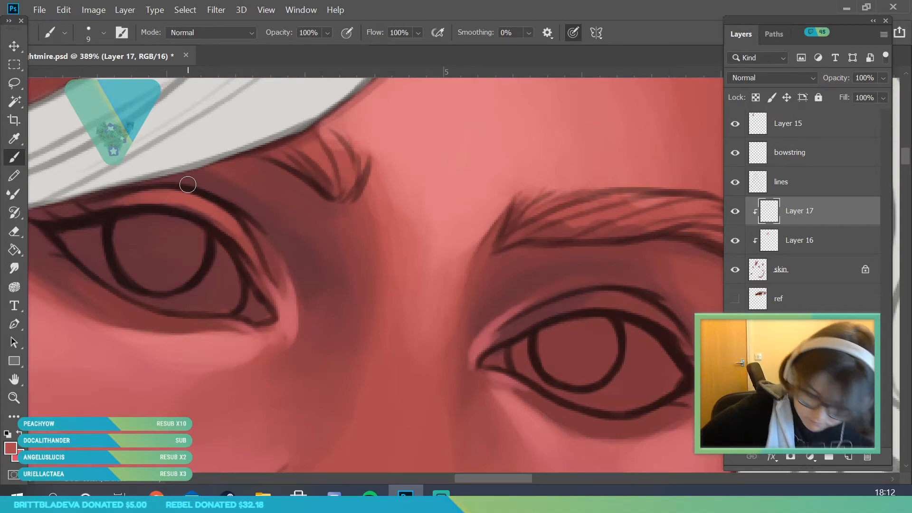
mouse_move(520, 325)
mouse_down()
mouse_move(610, 301)
mouse_move(515, 329)
mouse_move(595, 299)
mouse_move(543, 319)
mouse_move(660, 332)
mouse_up()
- Merge the clipped shading layers Layer 17 and Layer 16 down into the skin layer
key(z)
drag(224, 261, 190, 271)
drag(321, 284, 328, 453)
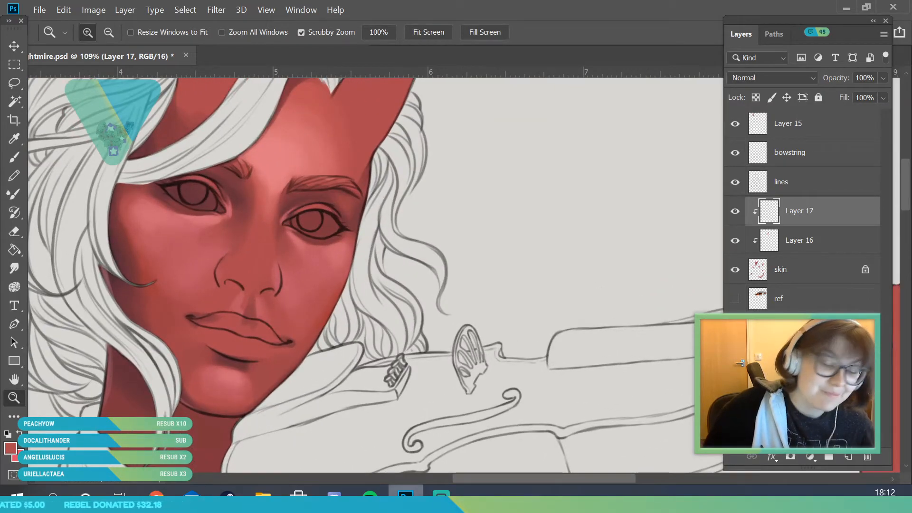
drag(328, 141, 291, 152)
drag(356, 268, 352, 230)
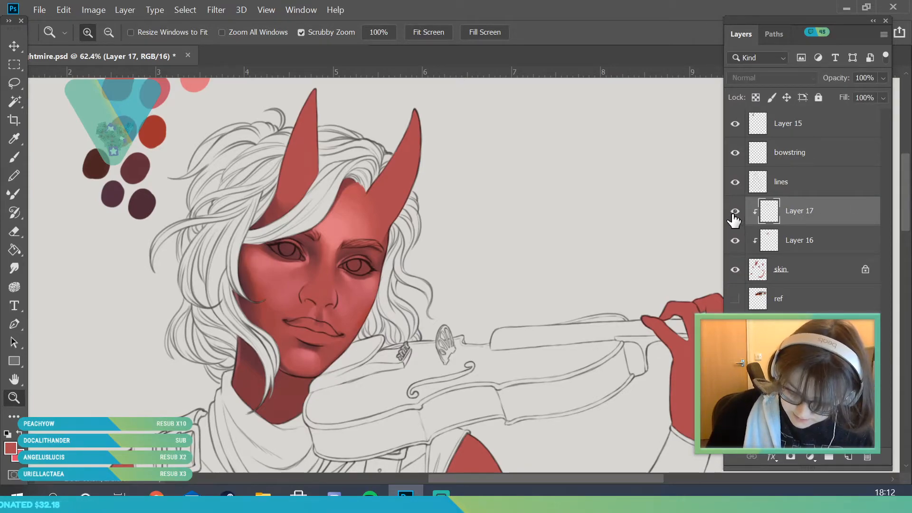
right_click(768, 216)
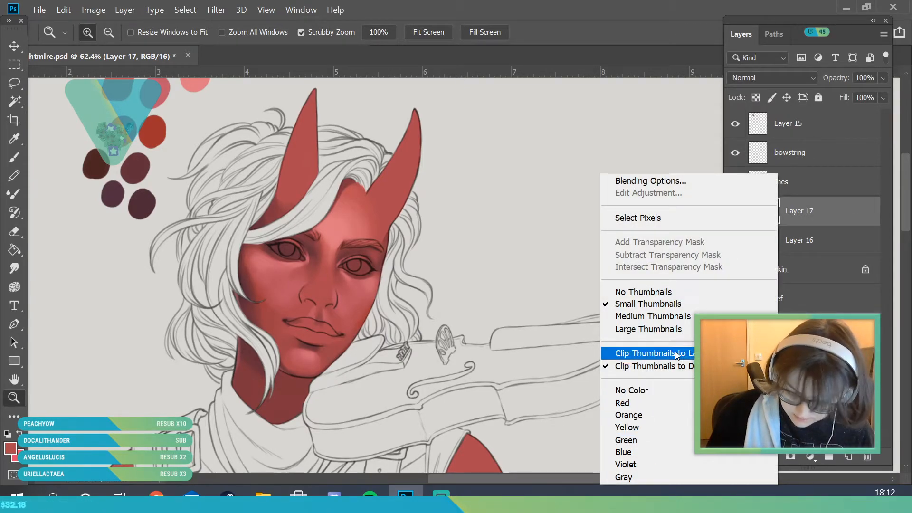
right_click(819, 218)
click(646, 467)
click(733, 214)
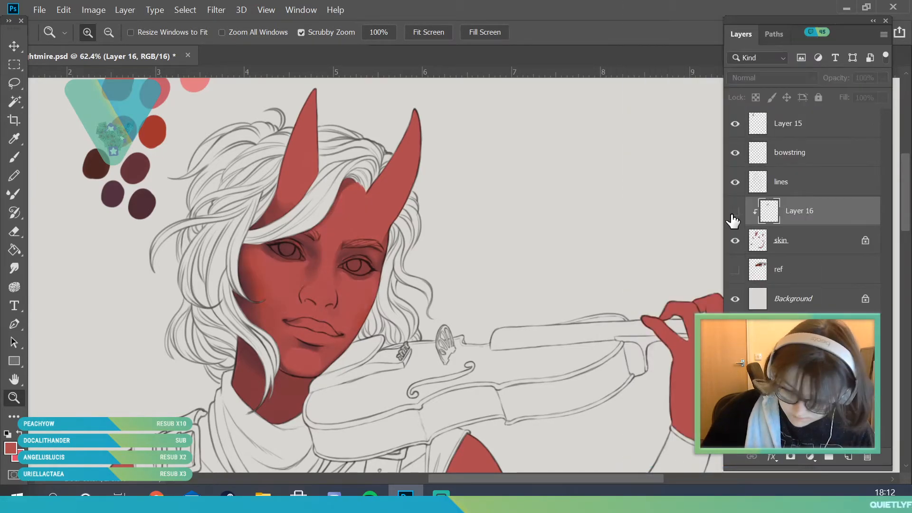
right_click(808, 214)
click(664, 468)
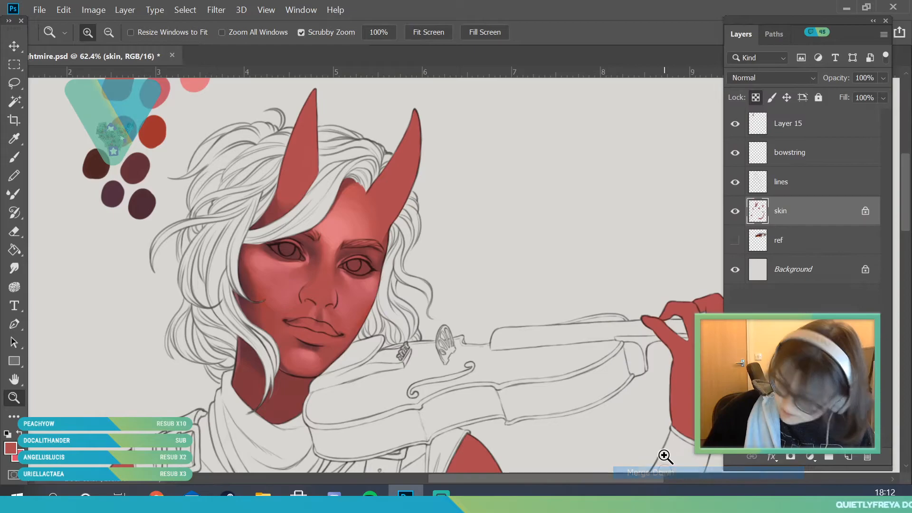
- Add a new layer above the skin layer and clip it to the skin
click(848, 457)
right_click(806, 210)
click(689, 300)
- Sample a deeper red from the shaded outer edge of the left cheek
scroll(330, 271, down, 3)
scroll(376, 335, up, 5)
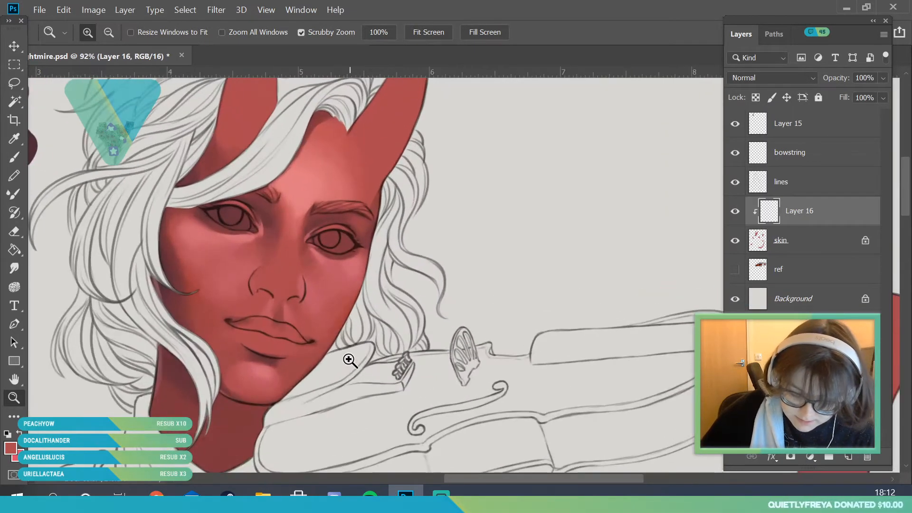
scroll(340, 326, down, 4)
scroll(315, 342, up, 4)
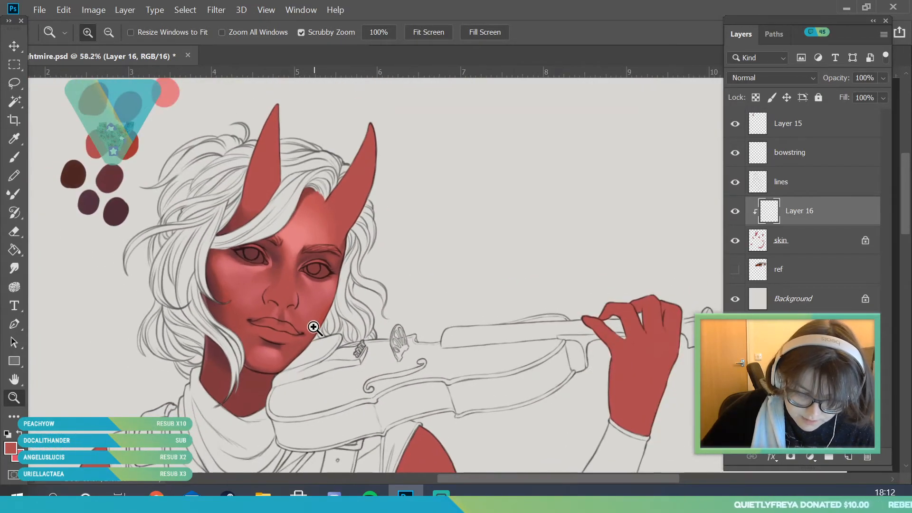
click(15, 138)
click(212, 283)
drag(226, 268, 220, 280)
- Block in the nose, from the lower bridge to the tip and nostrils, with the deeper red and a 28 px brush
key(z)
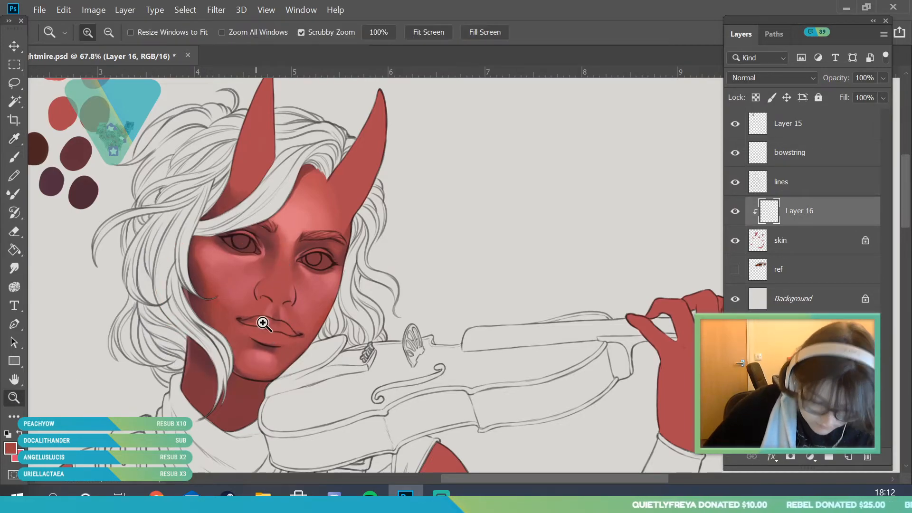
scroll(237, 332, up, 3)
scroll(245, 348, up, 1)
key(b)
click(88, 31)
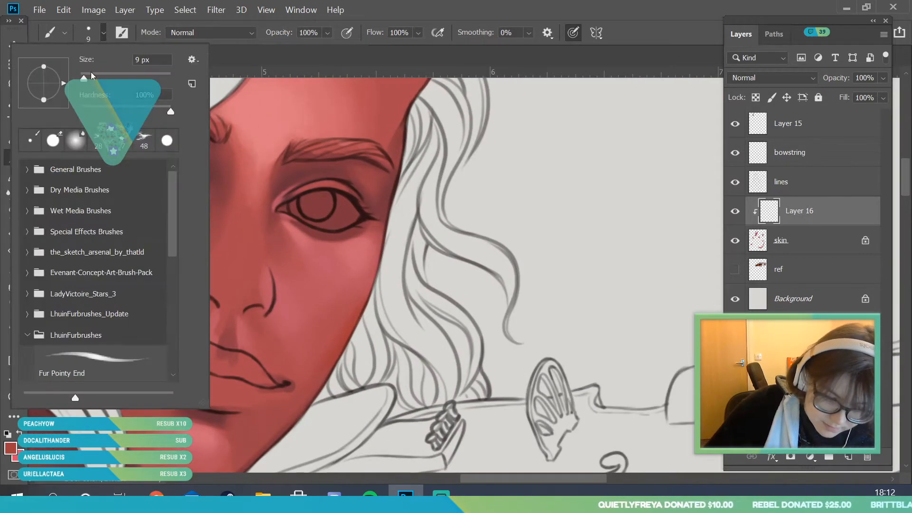
mouse_move(239, 284)
mouse_down()
mouse_move(236, 274)
mouse_move(191, 284)
mouse_move(193, 270)
mouse_up()
drag(239, 231, 241, 240)
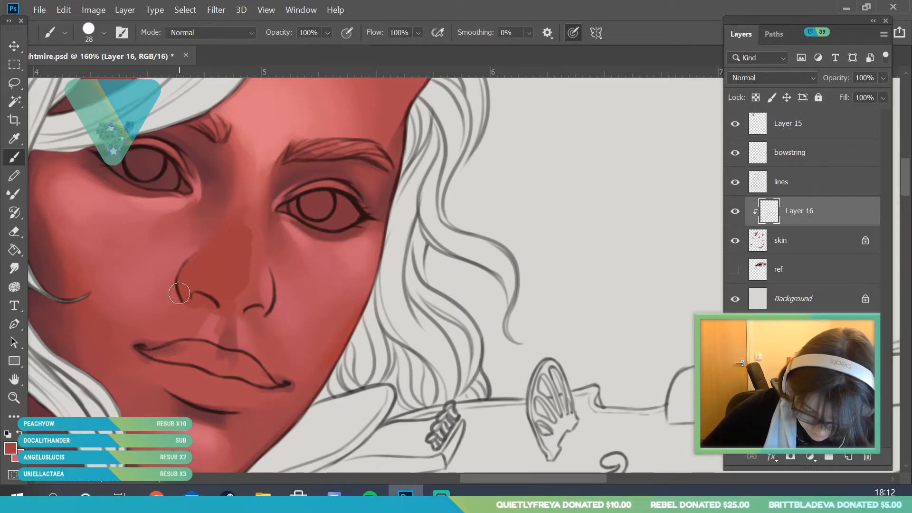
drag(252, 285, 232, 320)
mouse_move(263, 292)
mouse_down()
mouse_move(262, 258)
mouse_move(262, 320)
mouse_move(237, 243)
mouse_move(260, 285)
mouse_up()
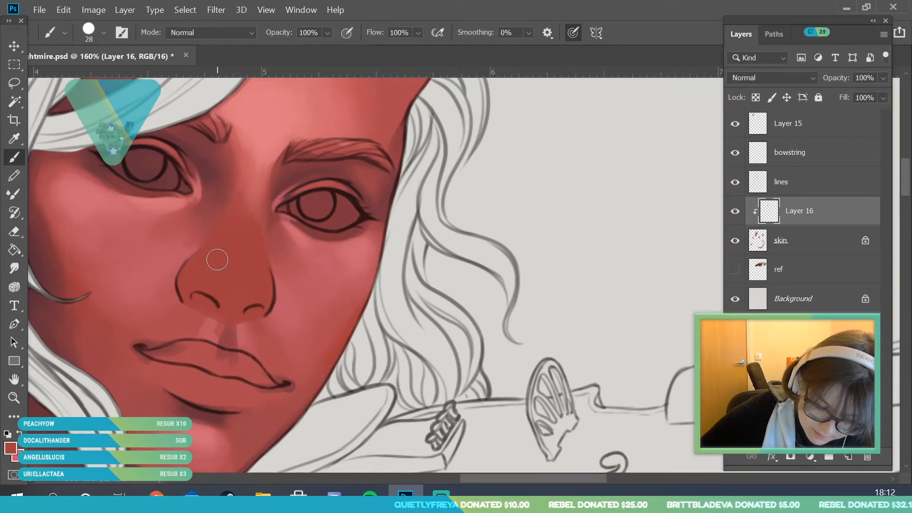
- Sample the darker shadow tone beside the left eye's inner corner and shade the sides of the nose bridge
key(i)
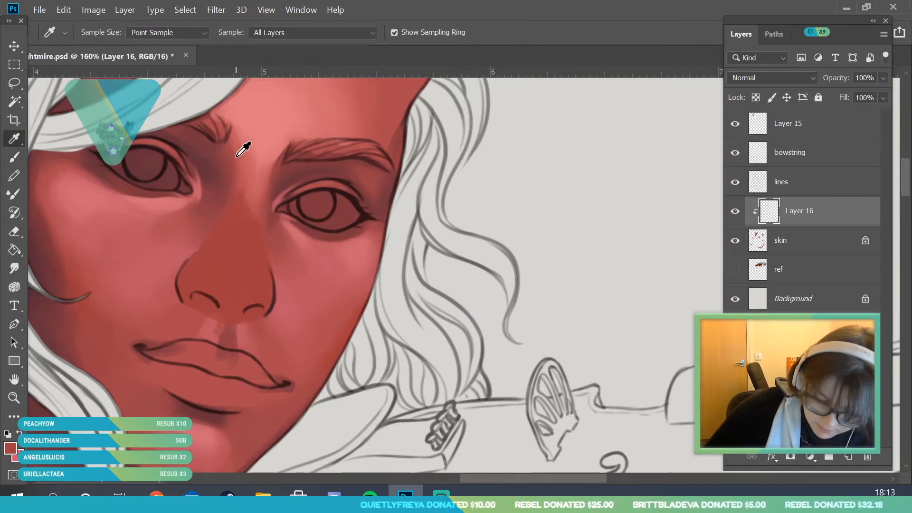
click(208, 199)
key(b)
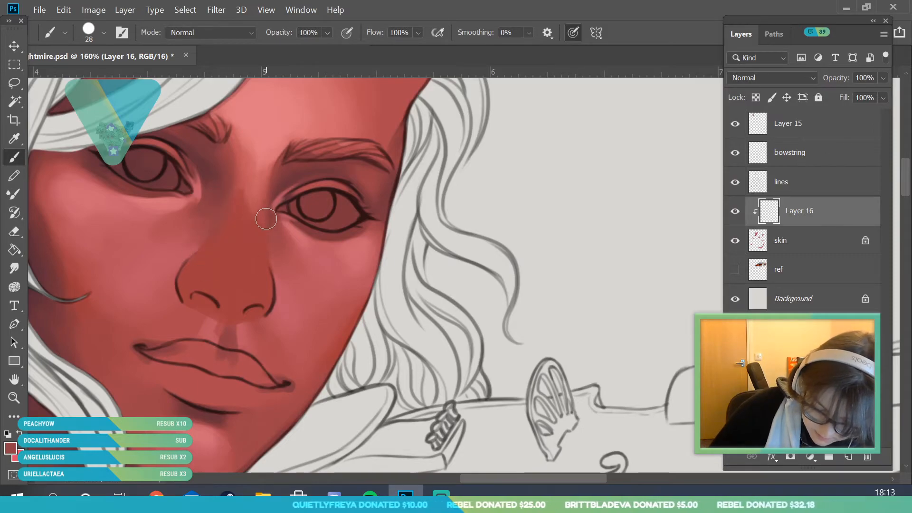
- Sample red from the nose bridge and blend the upper nose with a 48 px brush
key(i)
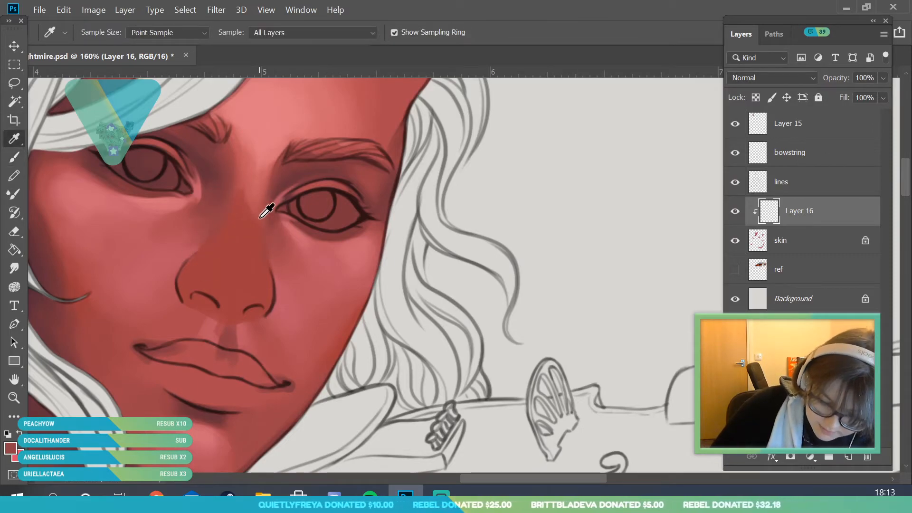
key(b)
click(103, 33)
drag(97, 77, 103, 76)
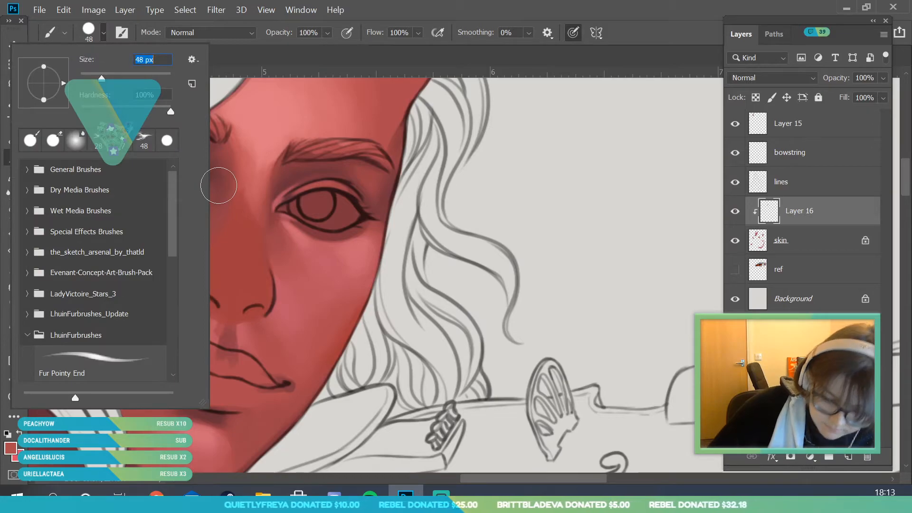
click(262, 215)
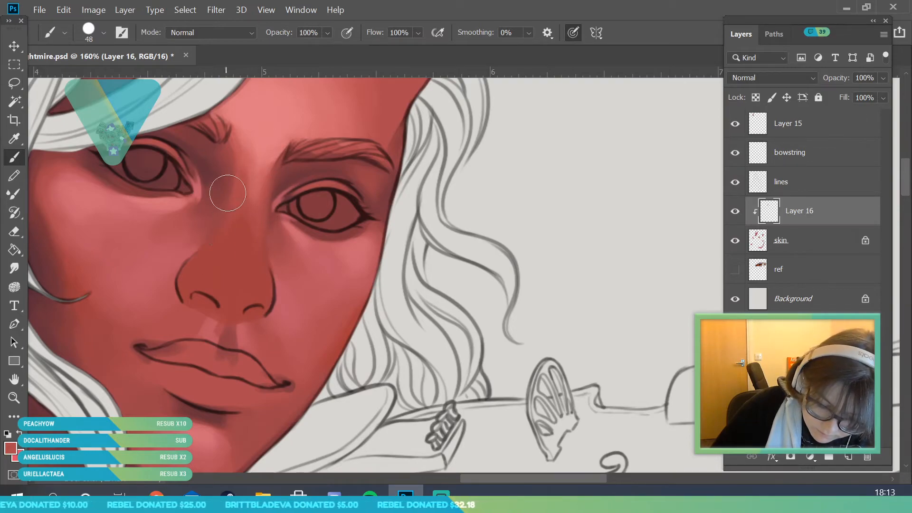
- Sample red from the upper nose bridge and shadow beside the left eye's inner corner, blending the bridge's left side with the 48 px brush
key(i)
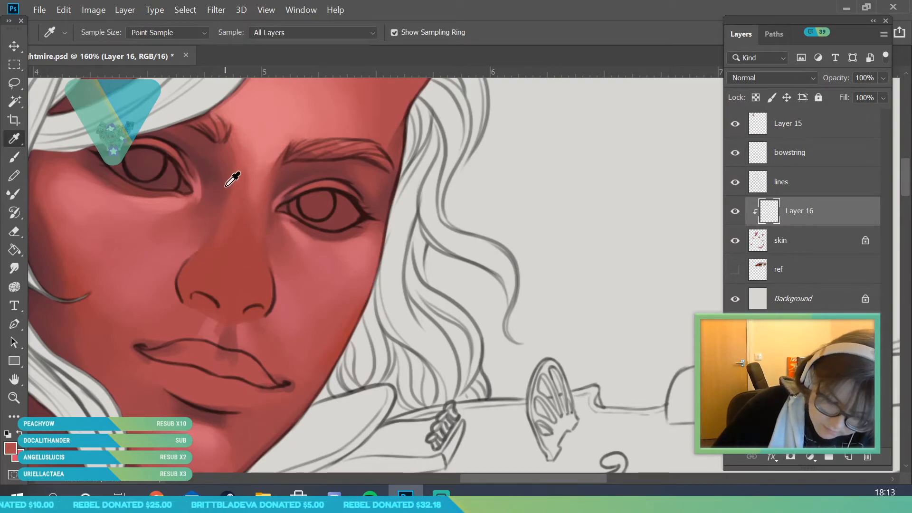
click(233, 158)
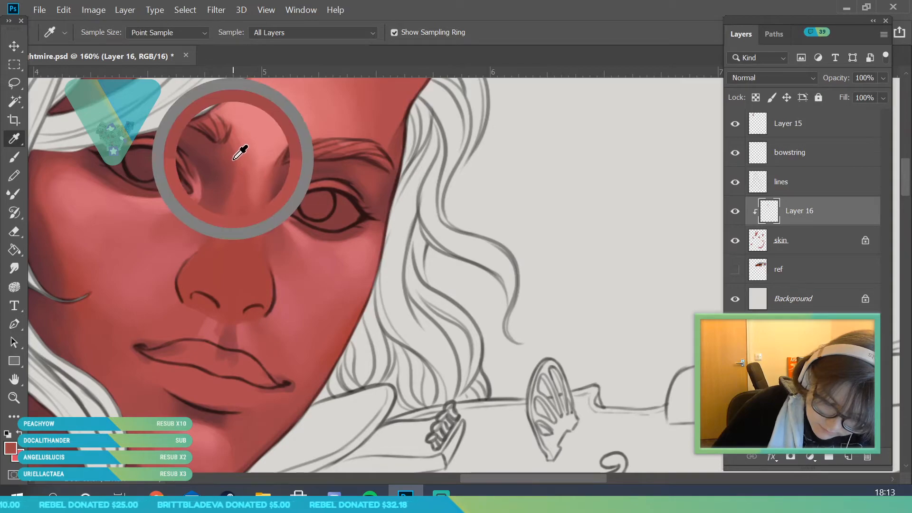
key(b)
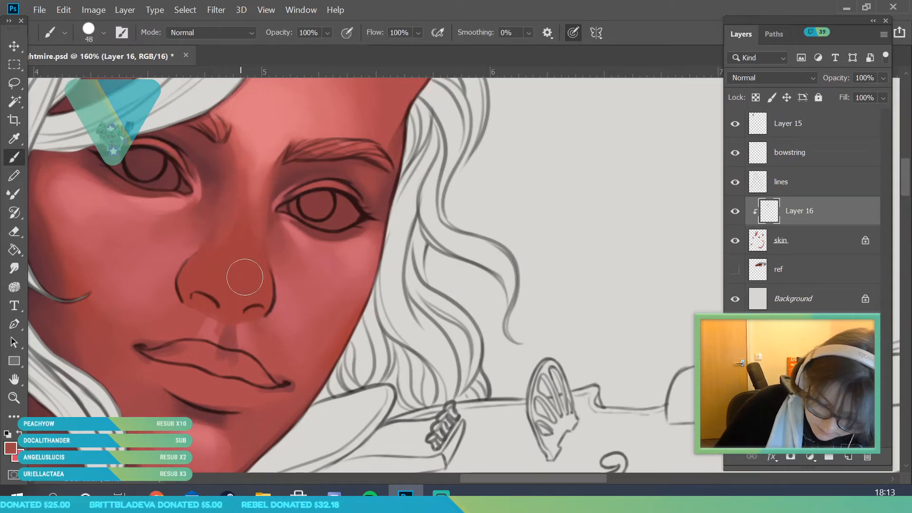
key(i)
click(216, 197)
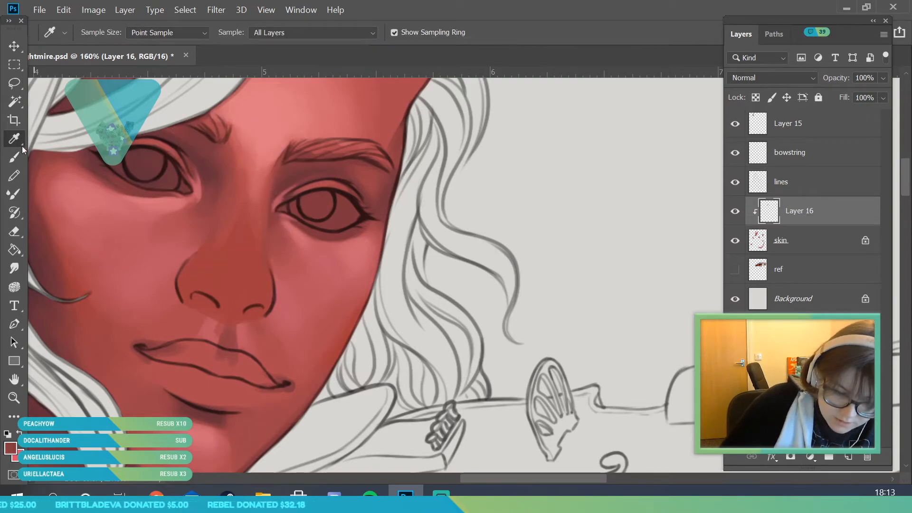
key(b)
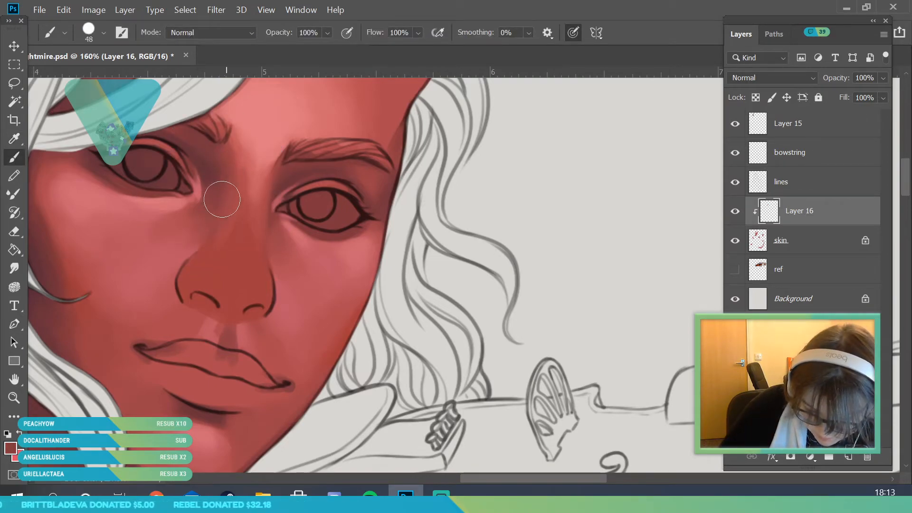
- Sample reds along the middle of the nose bridge and blend the bridge down into the nose
click(18, 138)
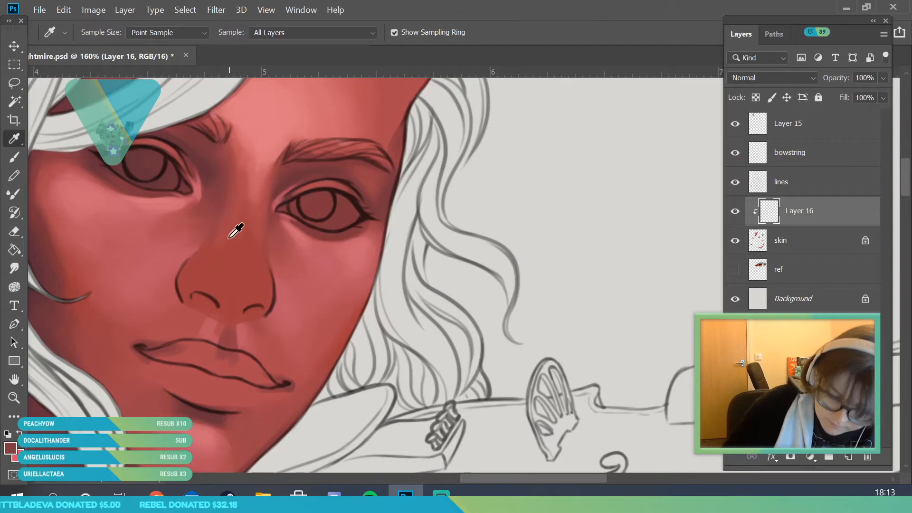
click(254, 207)
key(b)
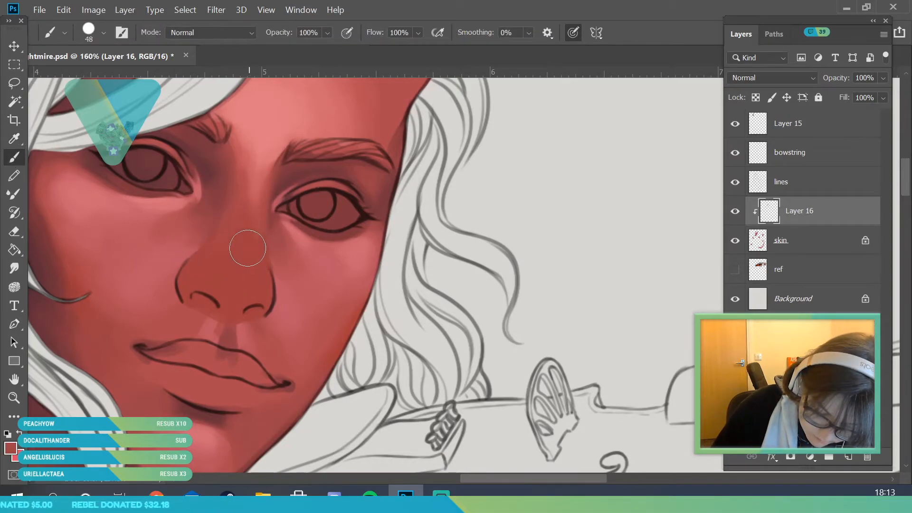
key(i)
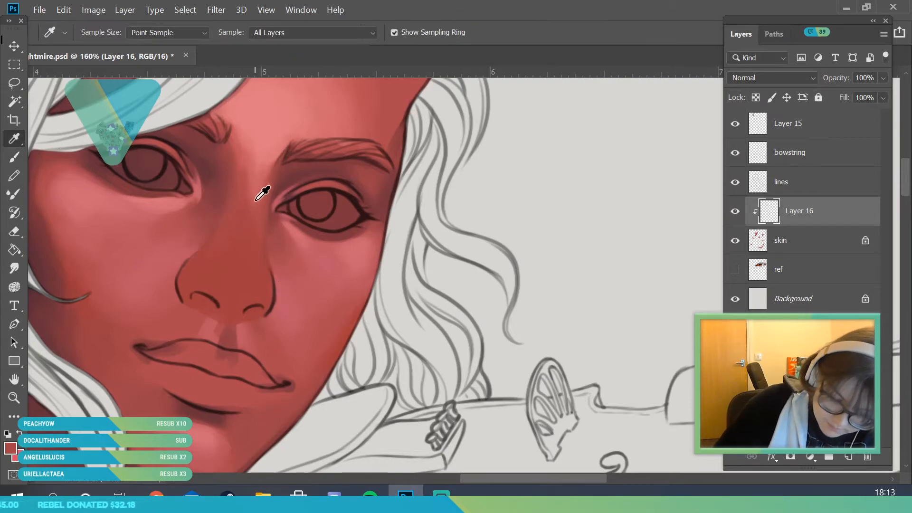
key(b)
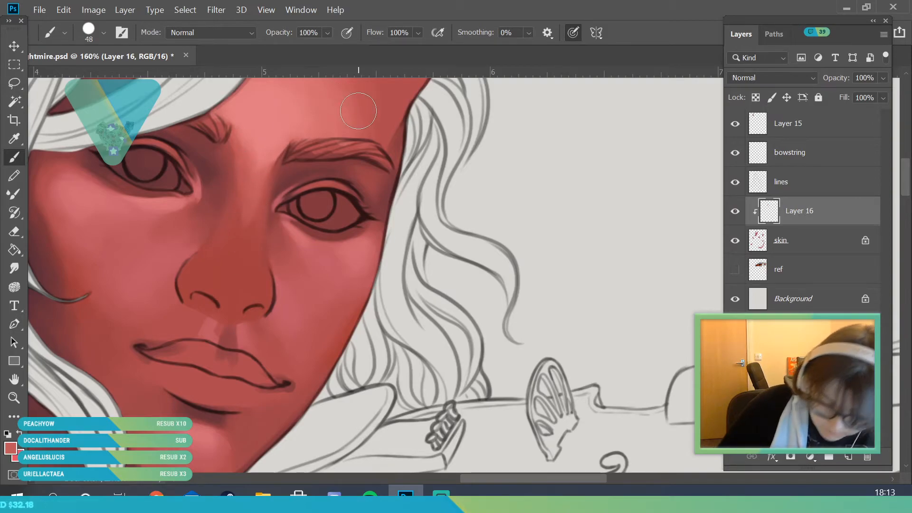
- Sample the light pink between the eyebrows and brush it down the upper nose bridge
key(i)
click(265, 154)
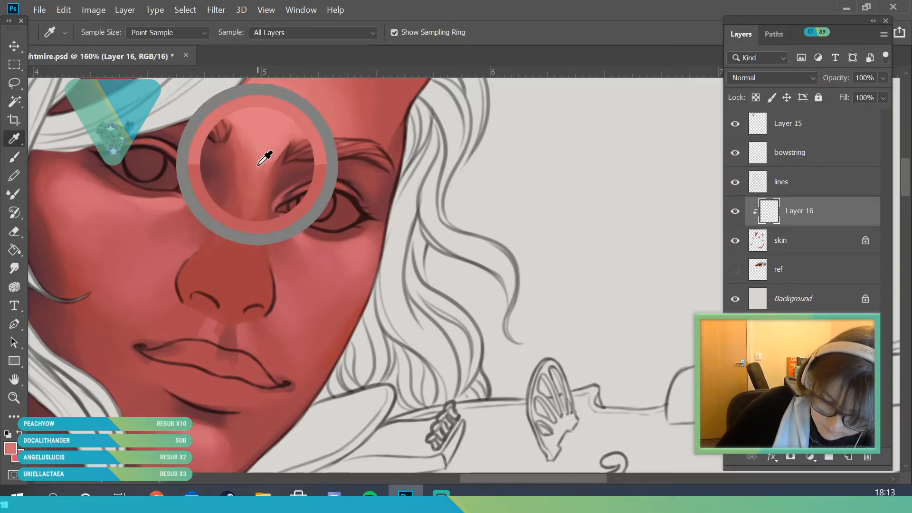
click(15, 157)
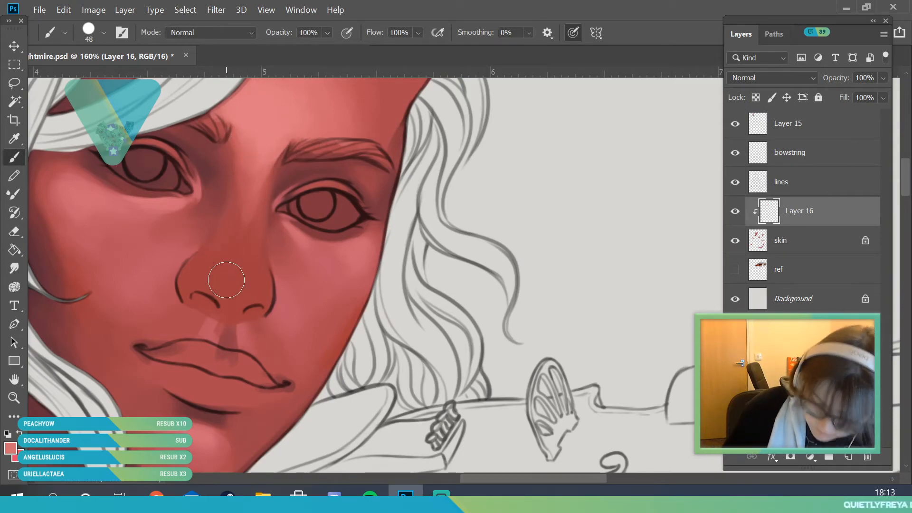
click(833, 186)
key(e)
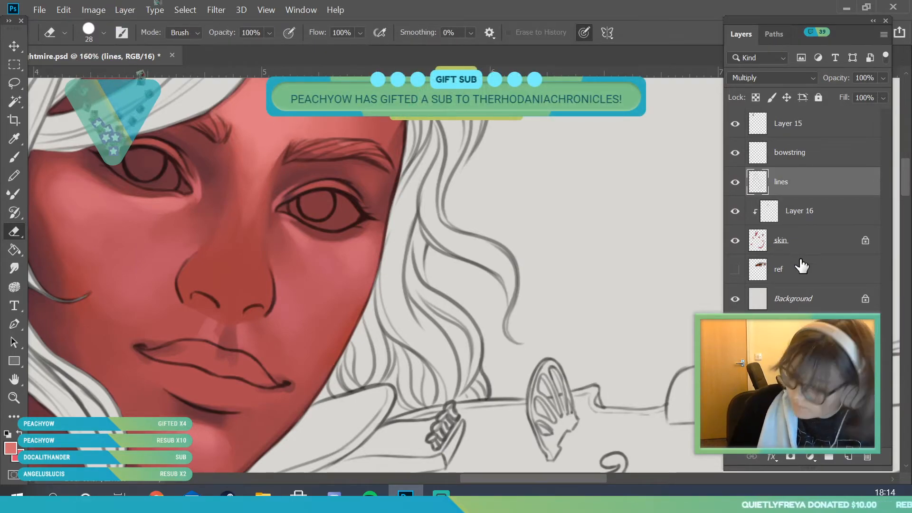
click(771, 223)
- Sample the lighter red beside the right eyebrow's inner end and refine the bridge edge there with a 10 px brush
key(z)
drag(214, 383, 235, 411)
drag(272, 262, 207, 314)
click(207, 314)
key(i)
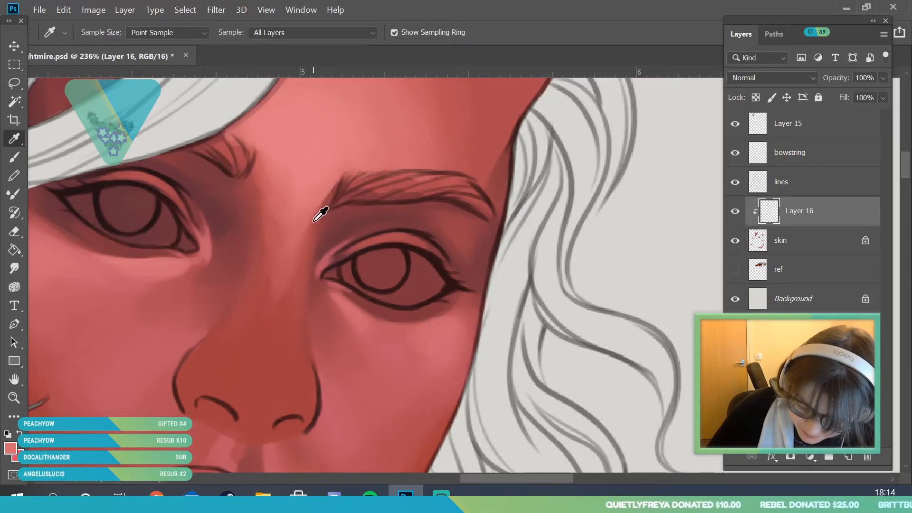
click(313, 219)
key(b)
click(103, 32)
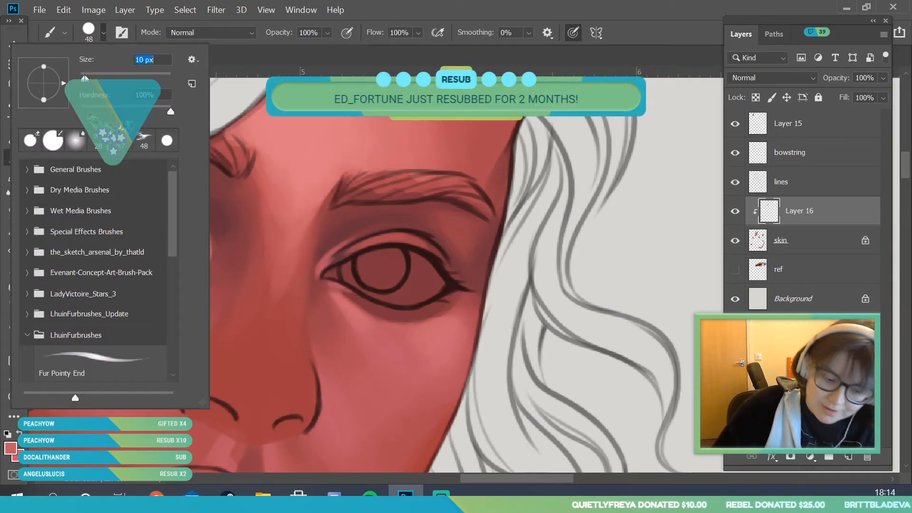
click(310, 217)
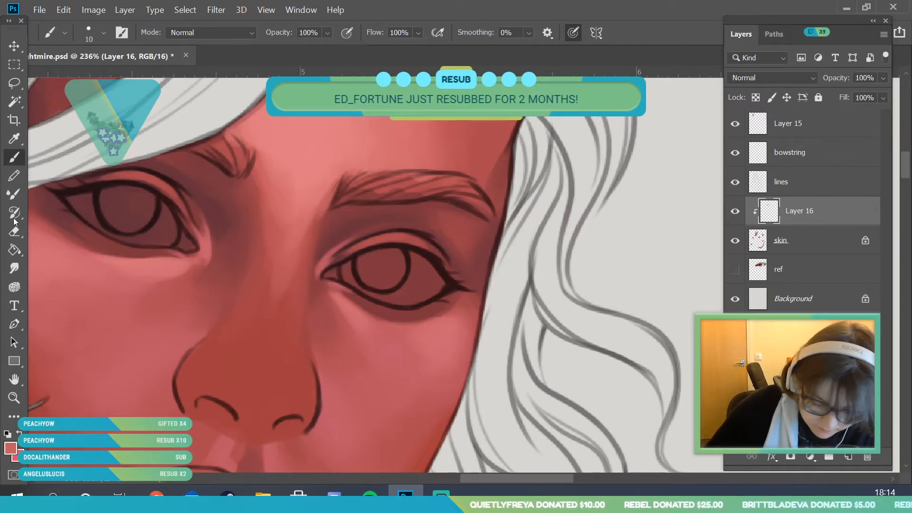
- Sample red from the nose bridge and set the brush to 31 px for blending the bridge
click(20, 394)
mouse_move(167, 230)
mouse_down()
mouse_move(216, 373)
mouse_move(236, 291)
mouse_move(228, 286)
mouse_move(194, 311)
mouse_up()
click(20, 142)
click(202, 247)
click(23, 155)
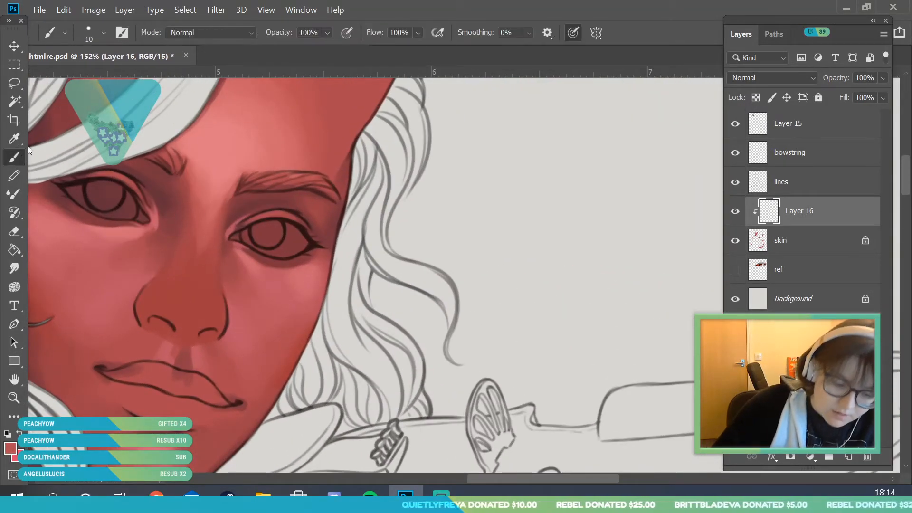
click(103, 32)
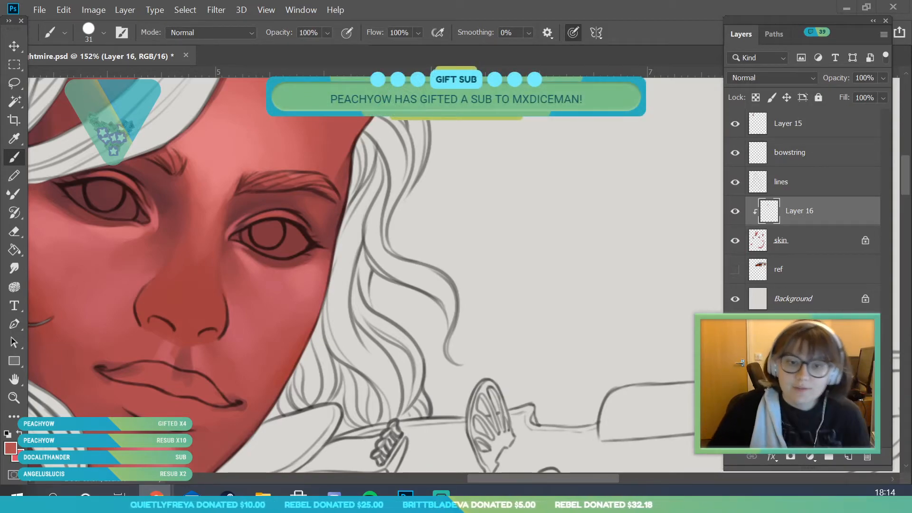
- Sample light pink from the lower forehead and strengthen the highlight along the nose bridge with the 31 px brush
click(14, 398)
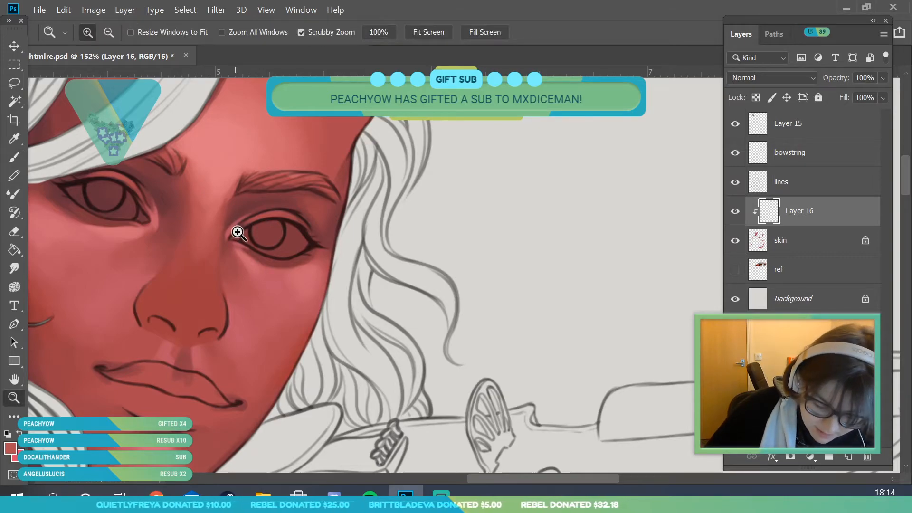
drag(225, 255, 261, 242)
click(14, 139)
click(238, 181)
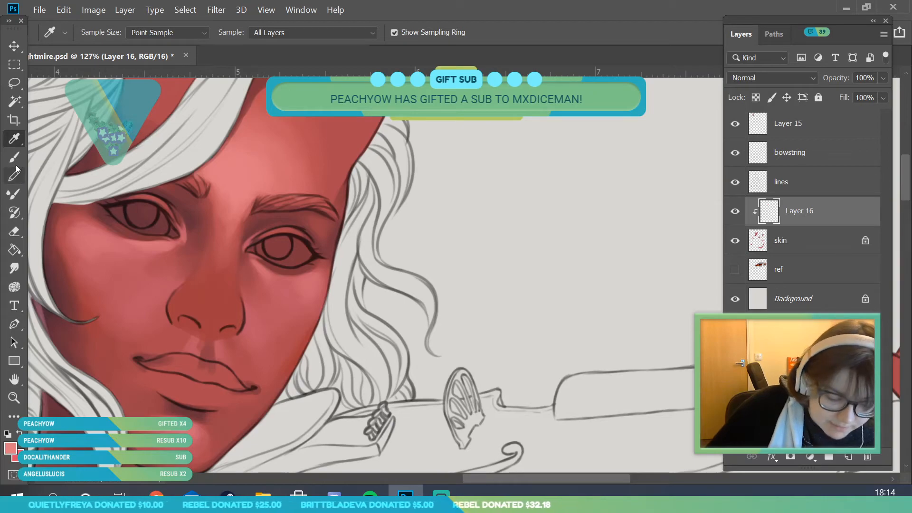
key(b)
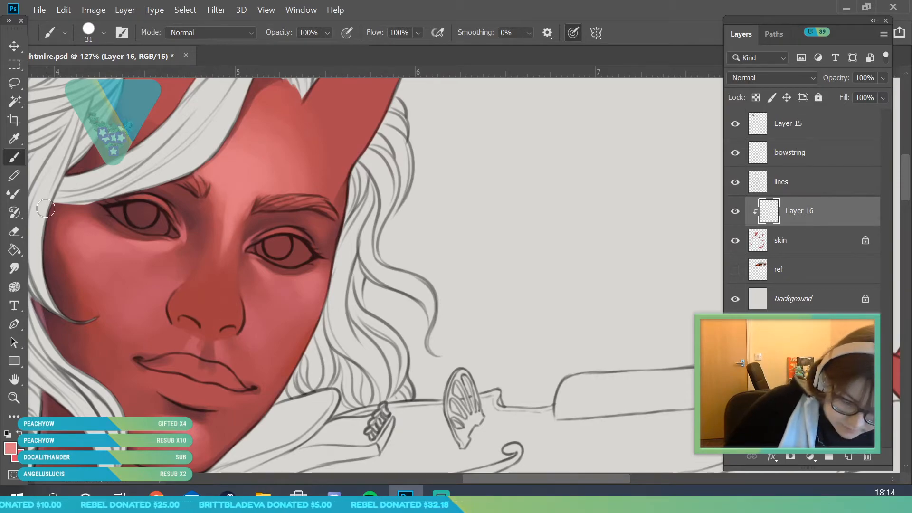
- Check the whole figure, then sample the dark brown at the left eye's outer corner
key(z)
scroll(172, 407, down, 5)
scroll(253, 293, up, 2)
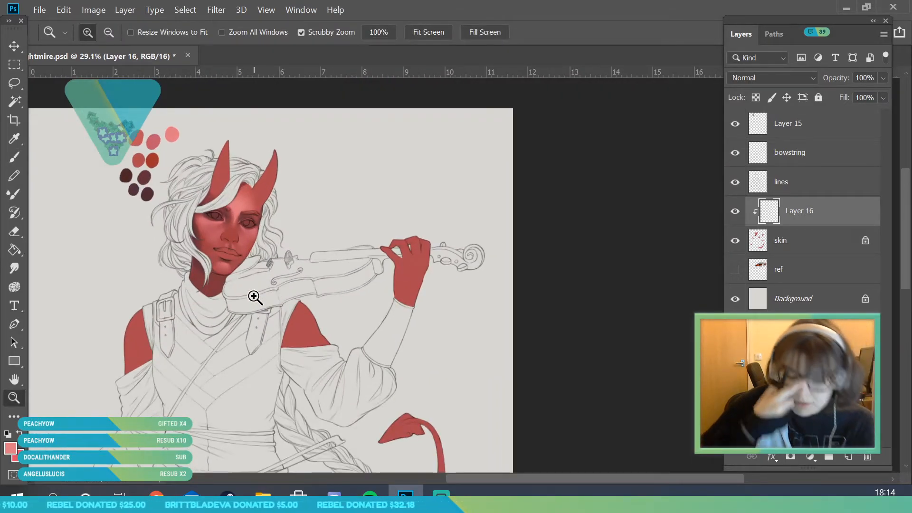
scroll(246, 232, up, 5)
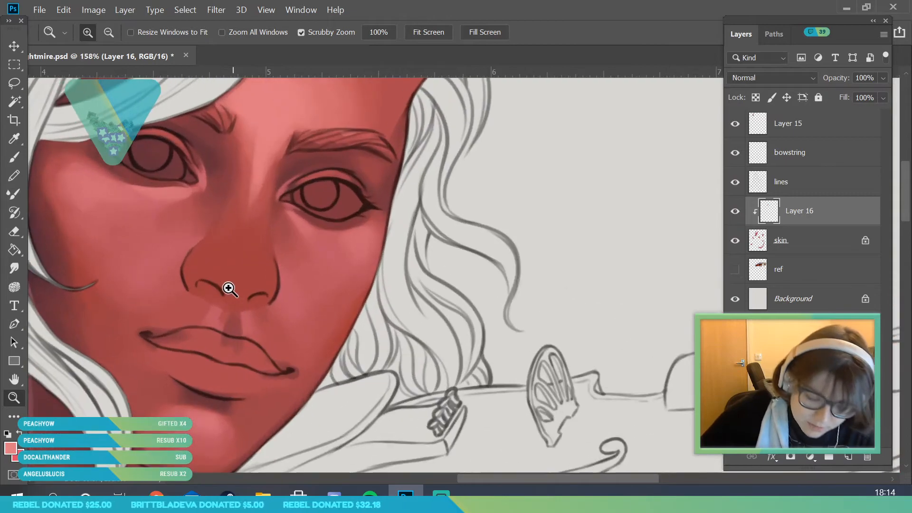
scroll(231, 296, up, 1)
key(i)
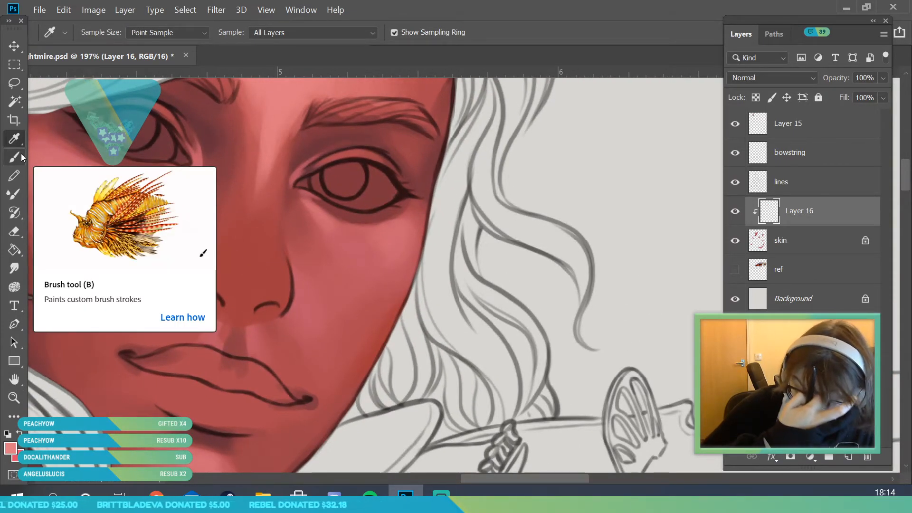
click(75, 120)
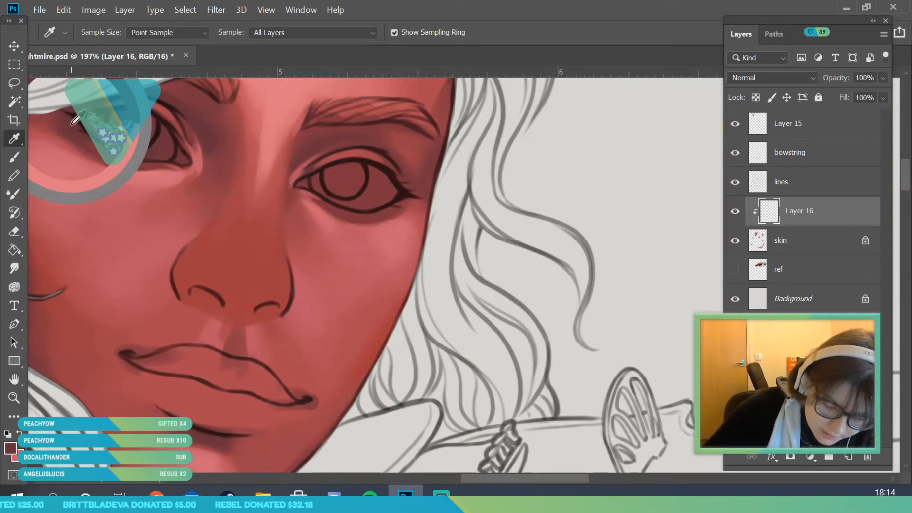
- Shade the left nostril wing and the rim above the left nostril in dark brown with a 10 px brush
key(z)
scroll(228, 362, down, 1)
scroll(132, 233, up, 3)
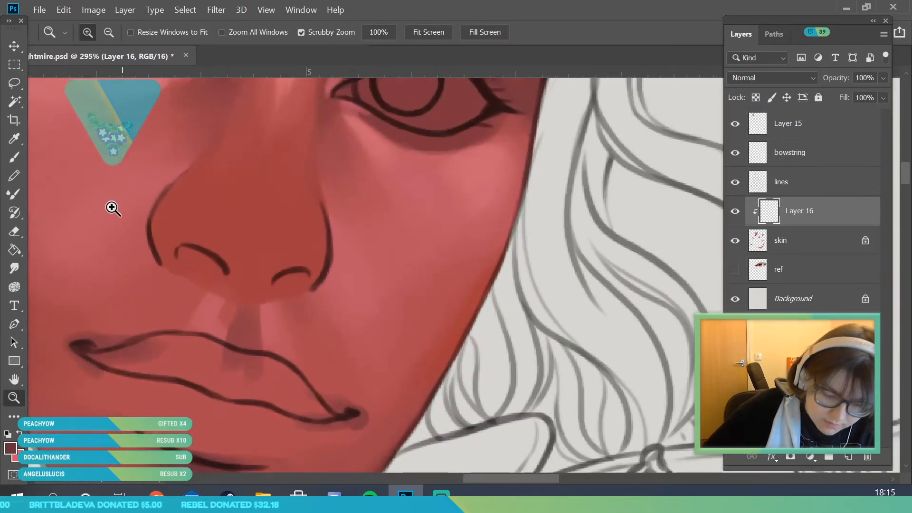
key(b)
click(103, 32)
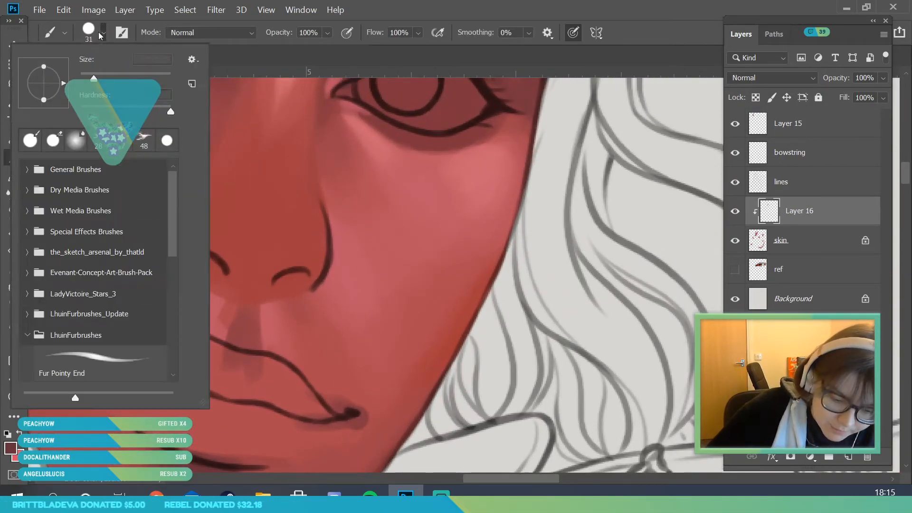
click(226, 263)
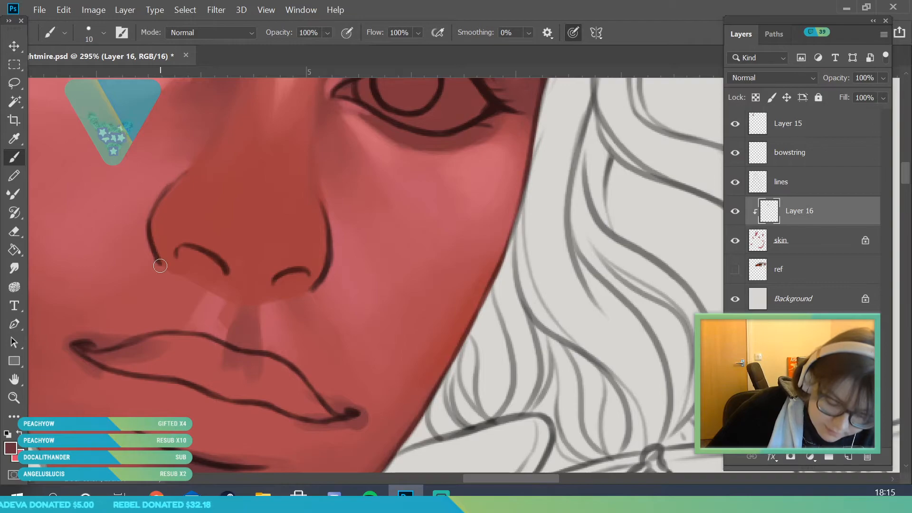
drag(154, 233, 169, 195)
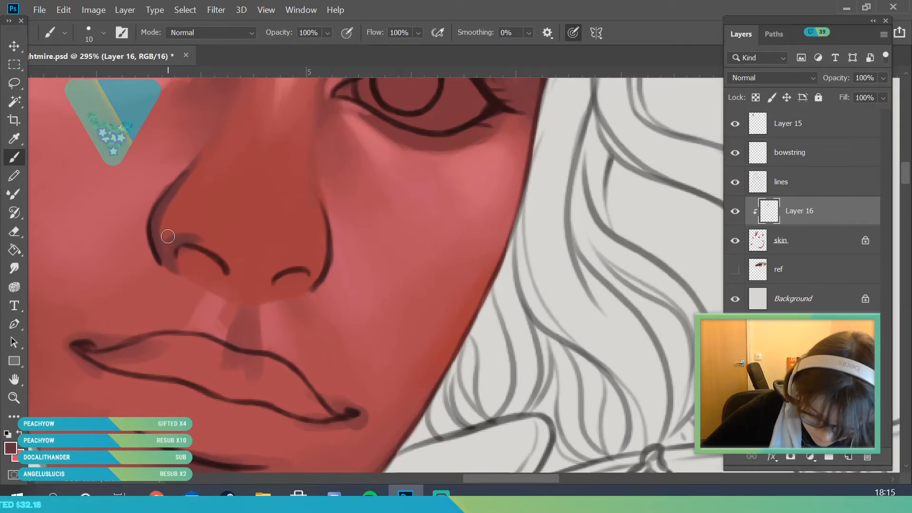
drag(168, 229, 162, 242)
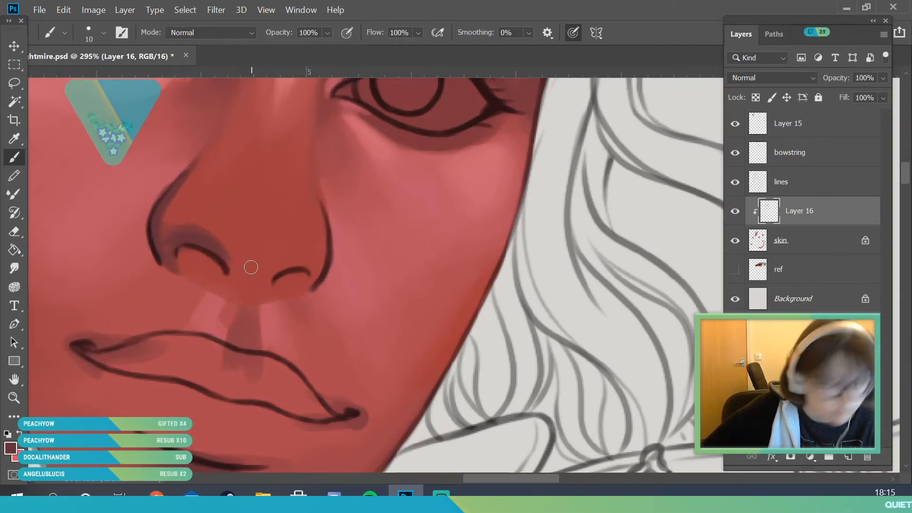
- Shade the underside of the nose tip and around the right nostril and its wing in dark brown
mouse_move(262, 269)
mouse_down()
mouse_move(291, 261)
mouse_move(219, 252)
mouse_move(260, 274)
mouse_move(268, 291)
mouse_up()
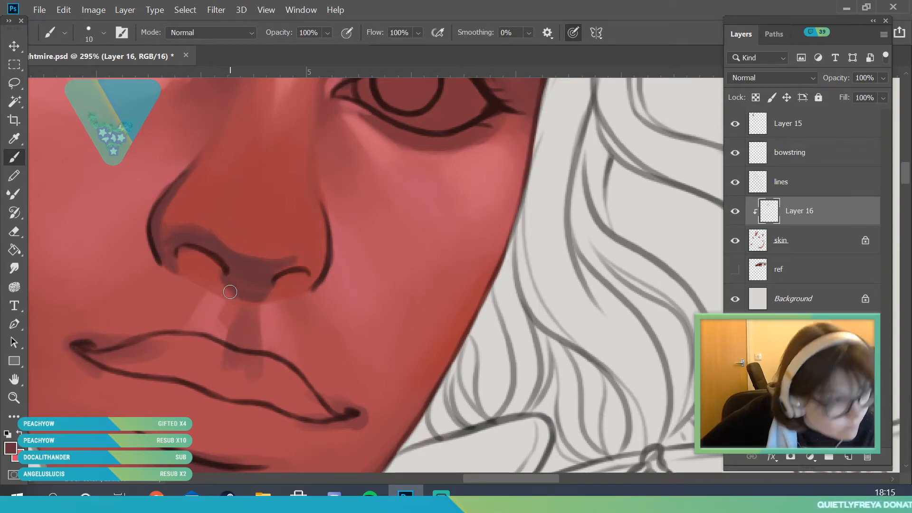
mouse_move(174, 269)
mouse_down()
mouse_move(230, 295)
mouse_move(225, 278)
mouse_move(178, 245)
mouse_move(244, 308)
mouse_move(308, 279)
mouse_move(282, 283)
mouse_move(259, 302)
mouse_move(309, 276)
mouse_up()
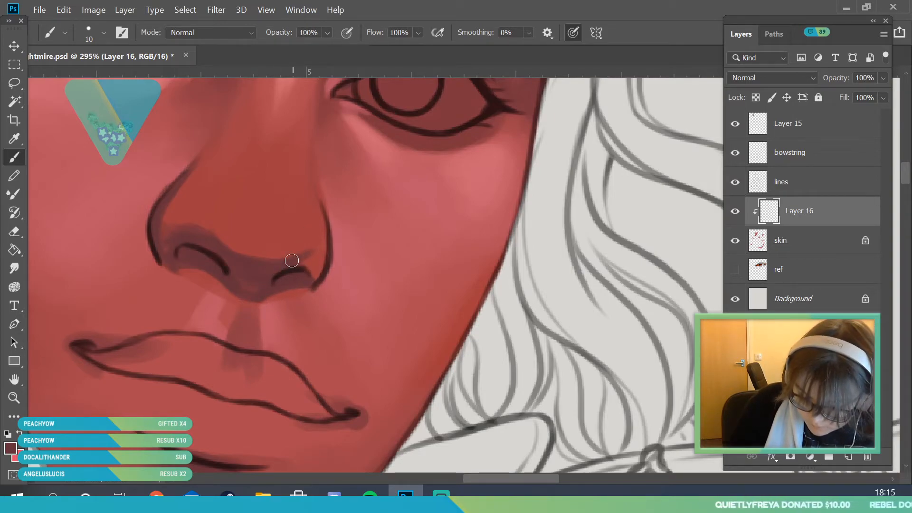
drag(325, 254, 325, 222)
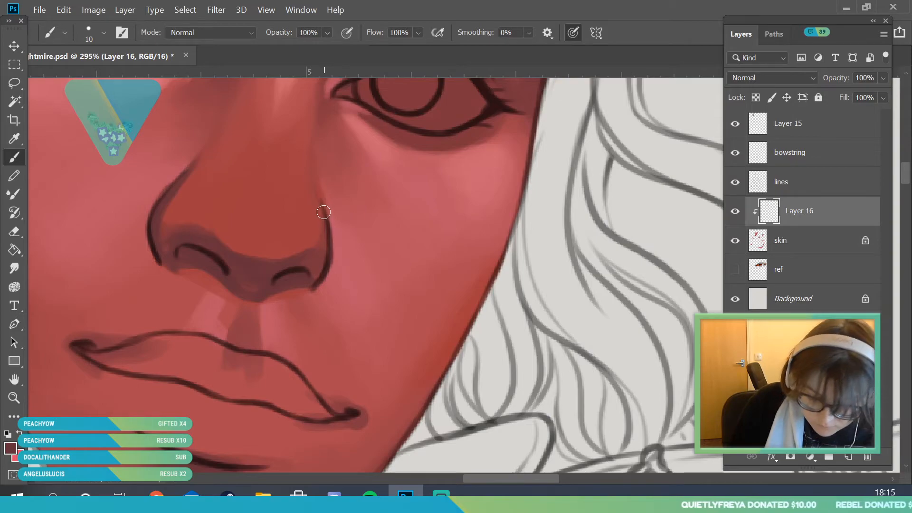
- Sample the shadow tone beside the upper nose bridge and soften the nose's left side and underside with an 18 px brush
click(17, 397)
drag(231, 261, 152, 285)
drag(257, 242, 255, 301)
drag(198, 218, 199, 209)
key(i)
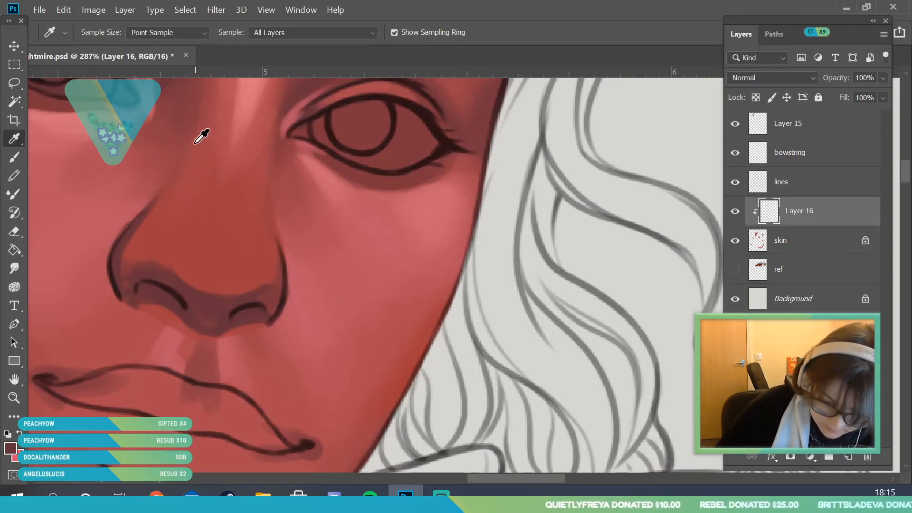
click(179, 92)
key(b)
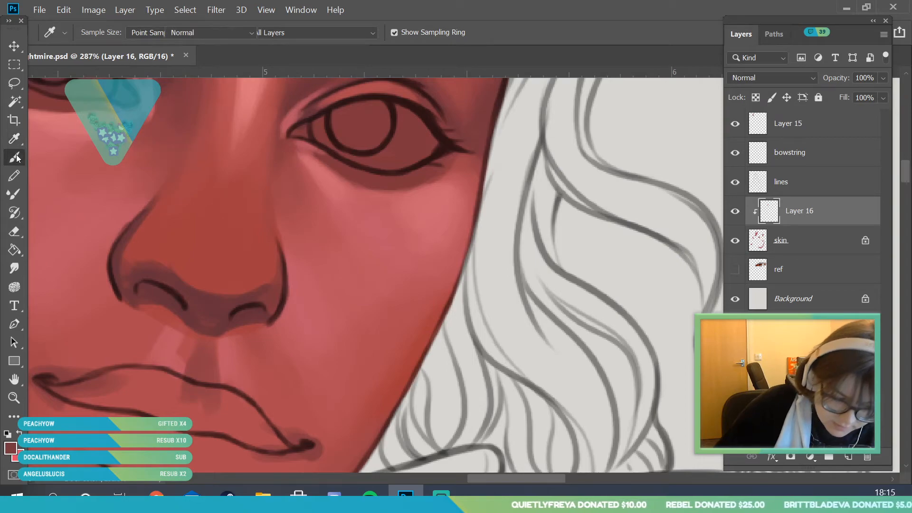
right_click(93, 46)
click(281, 269)
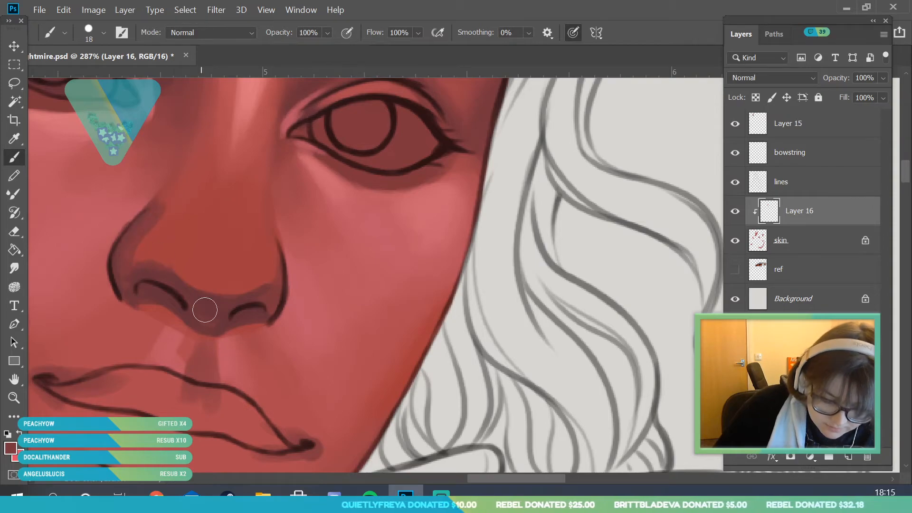
- Soften the dark shading along the left nostril wing and the underside of the nose tip with the 18 px brush
click(39, 10)
click(52, 150)
drag(150, 212, 121, 284)
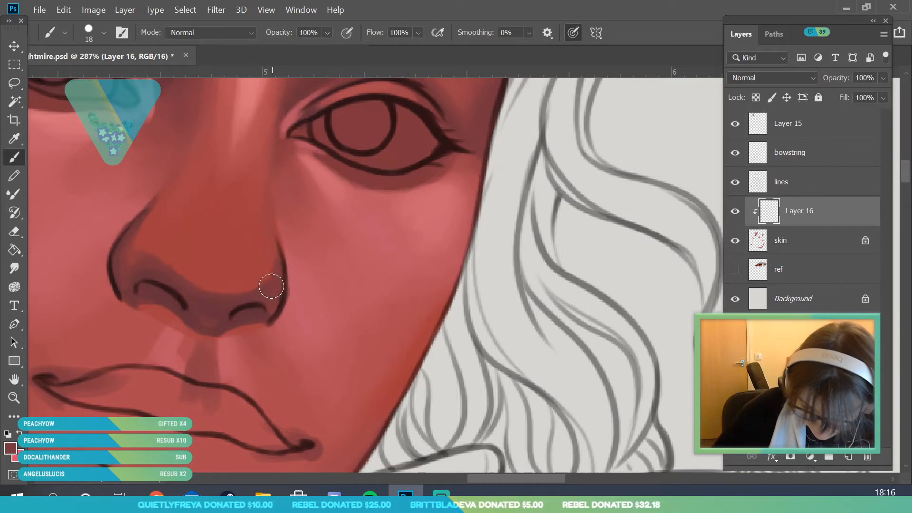
key(z)
mouse_move(156, 285)
mouse_down()
mouse_move(226, 394)
mouse_move(195, 358)
mouse_up()
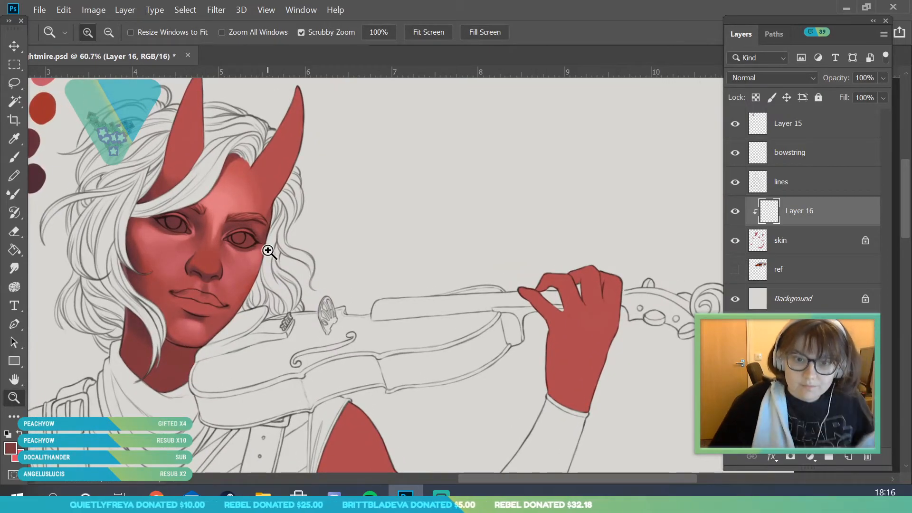
- Sample the shadow tone above the left nostril wing and blend the wing's upper crease into the side of the nose
drag(268, 252, 252, 299)
mouse_move(257, 197)
mouse_down()
mouse_move(236, 246)
mouse_move(283, 271)
mouse_move(297, 337)
mouse_move(249, 204)
mouse_move(264, 259)
mouse_up()
click(15, 157)
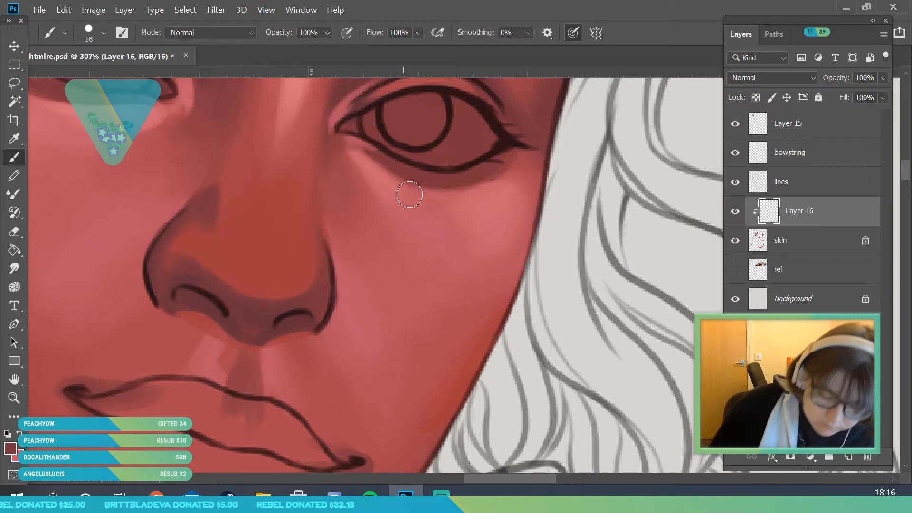
key(i)
click(200, 214)
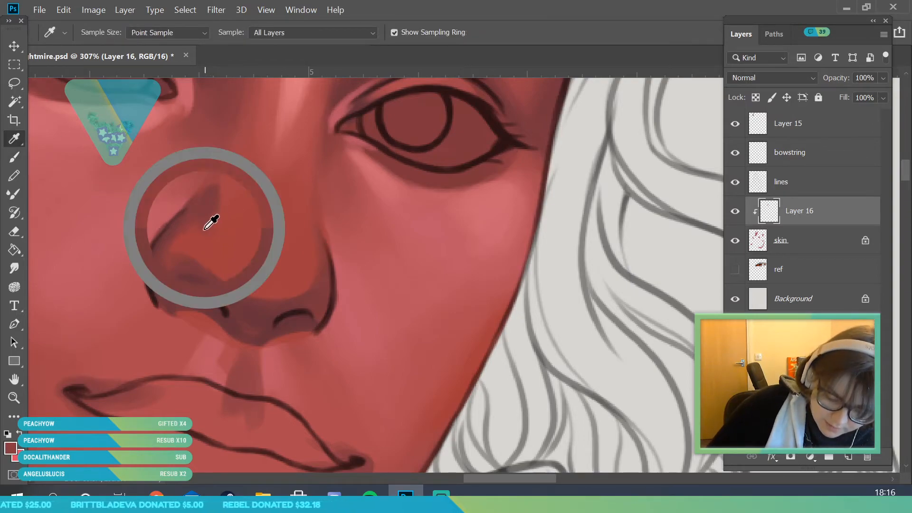
key(b)
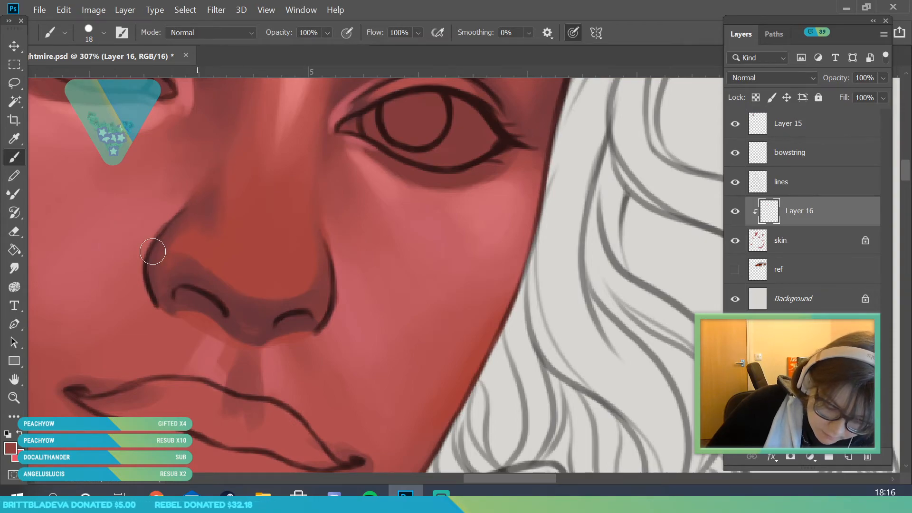
click(14, 398)
drag(168, 280, 97, 462)
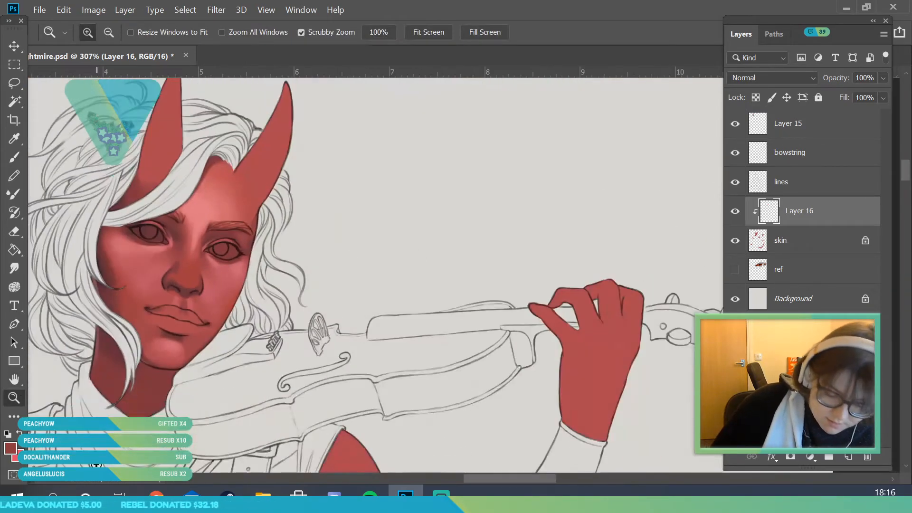
drag(196, 275, 231, 405)
- Blend the shadow beside the right of the nose bridge, then lighten the right nostril wing's outer edge with sampled cheek pink
key(i)
click(127, 228)
key(b)
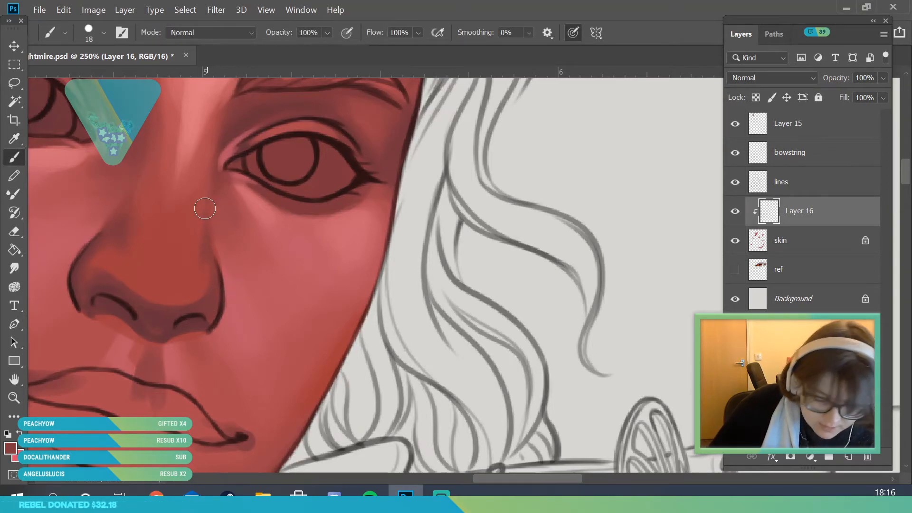
click(15, 140)
mouse_move(241, 283)
mouse_down()
mouse_move(240, 299)
mouse_move(224, 285)
mouse_up()
click(12, 158)
drag(210, 232, 233, 291)
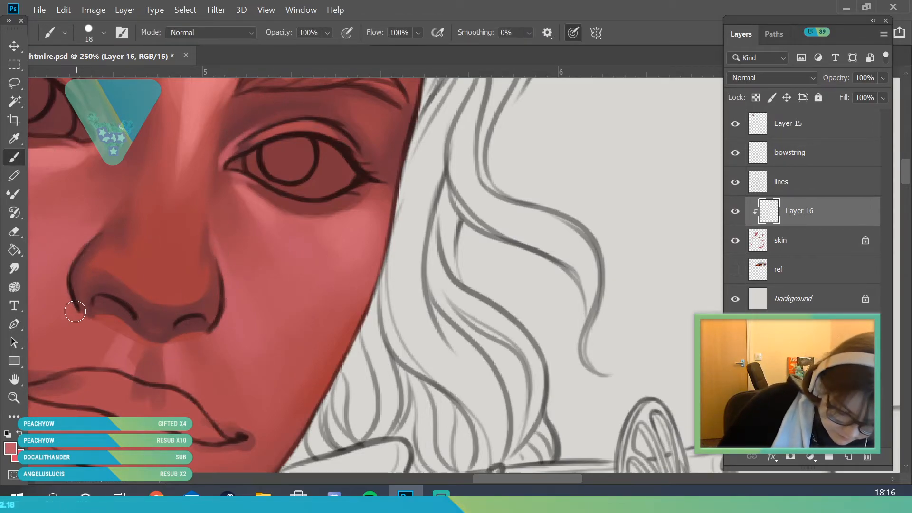
- Sample a lighter cheek pink and clean up the skin along the outer edge of the left nostril wing
drag(536, 481, 516, 480)
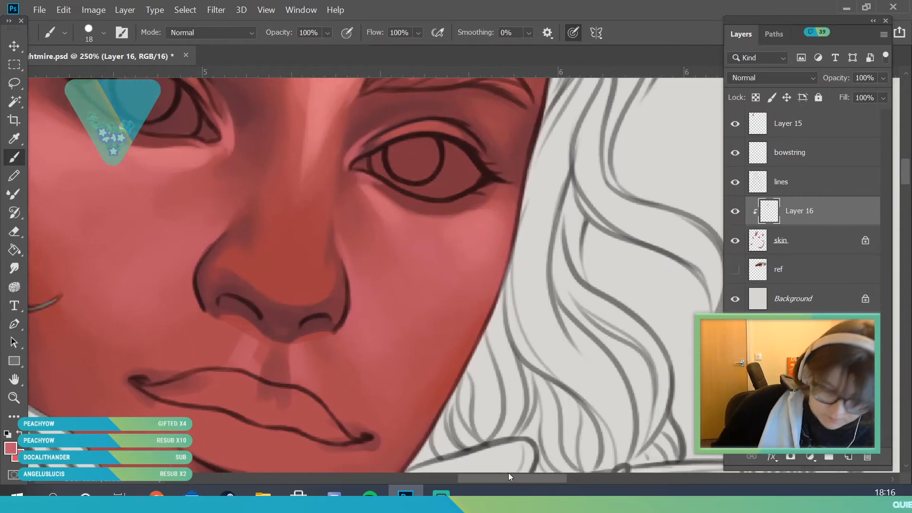
click(15, 139)
click(20, 157)
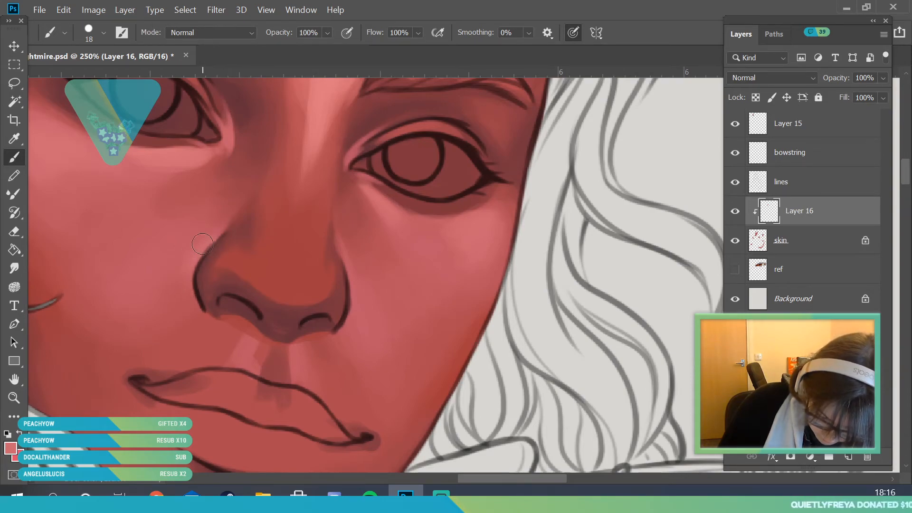
click(14, 397)
drag(190, 286, 104, 431)
- Sample the right cheek's mid red and paint a lighter highlight shape on the nose tip with a 10 px brush
mouse_move(195, 303)
mouse_down()
mouse_move(236, 388)
mouse_move(232, 362)
mouse_move(221, 358)
mouse_move(247, 358)
mouse_move(219, 266)
mouse_up()
key(i)
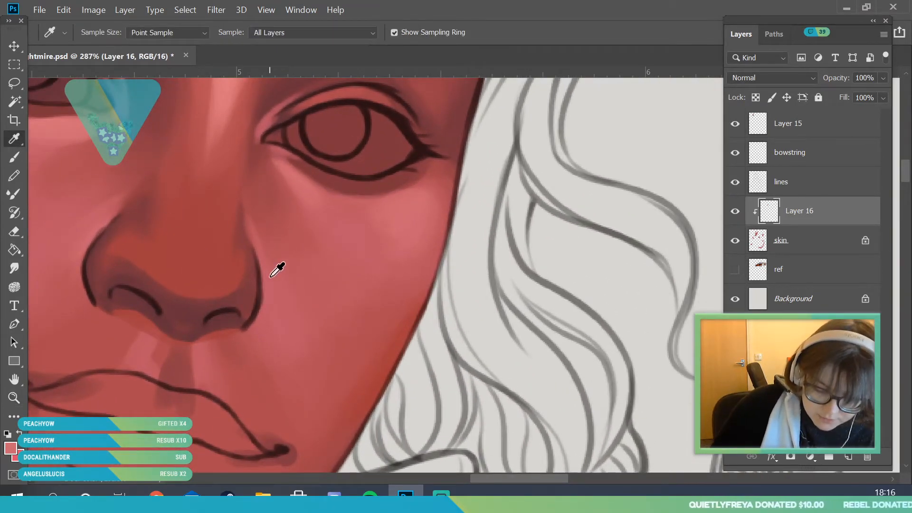
mouse_move(380, 286)
mouse_down()
mouse_move(376, 311)
mouse_move(372, 280)
mouse_up()
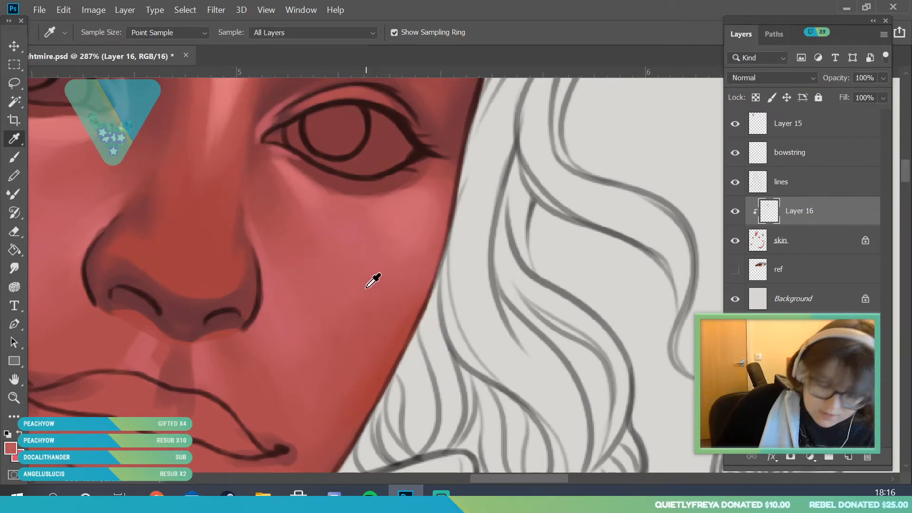
key(b)
click(100, 31)
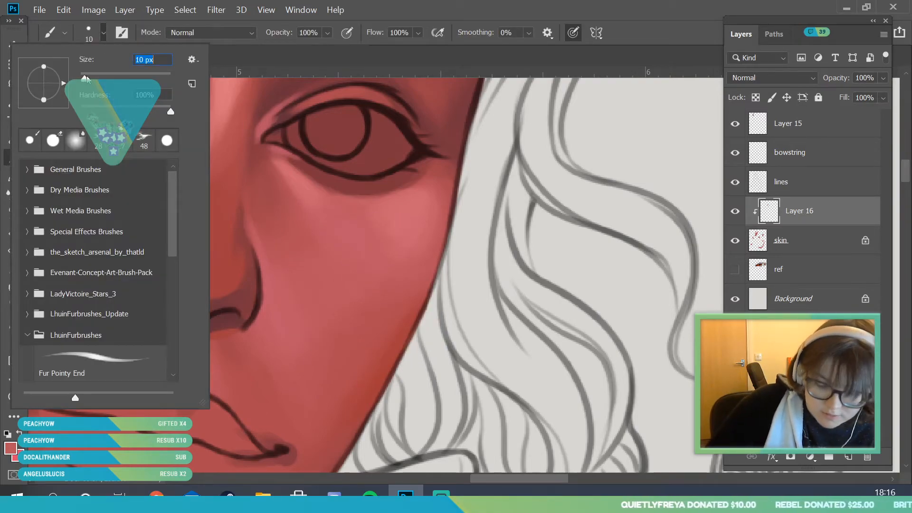
click(259, 275)
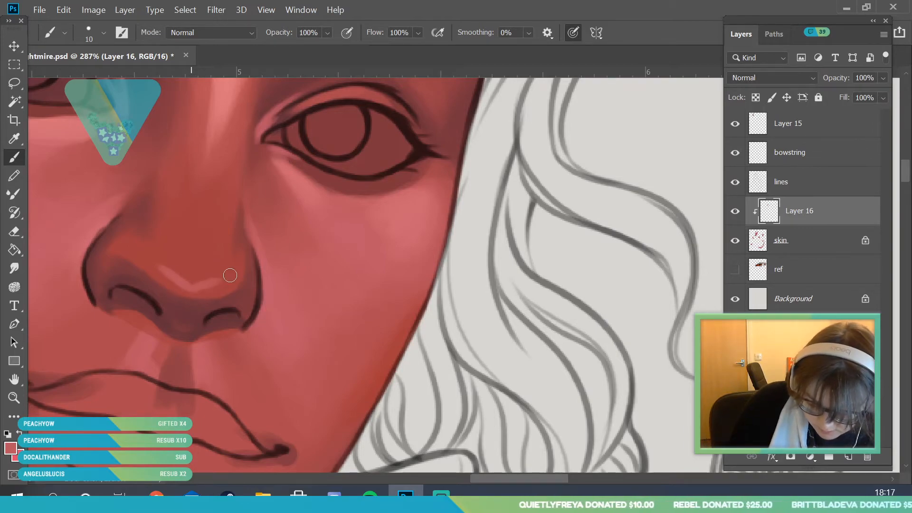
mouse_move(212, 249)
mouse_down()
mouse_move(209, 263)
mouse_move(223, 277)
mouse_move(190, 282)
mouse_move(197, 258)
mouse_move(131, 448)
mouse_move(250, 332)
mouse_move(228, 285)
mouse_move(159, 208)
mouse_up()
key(z)
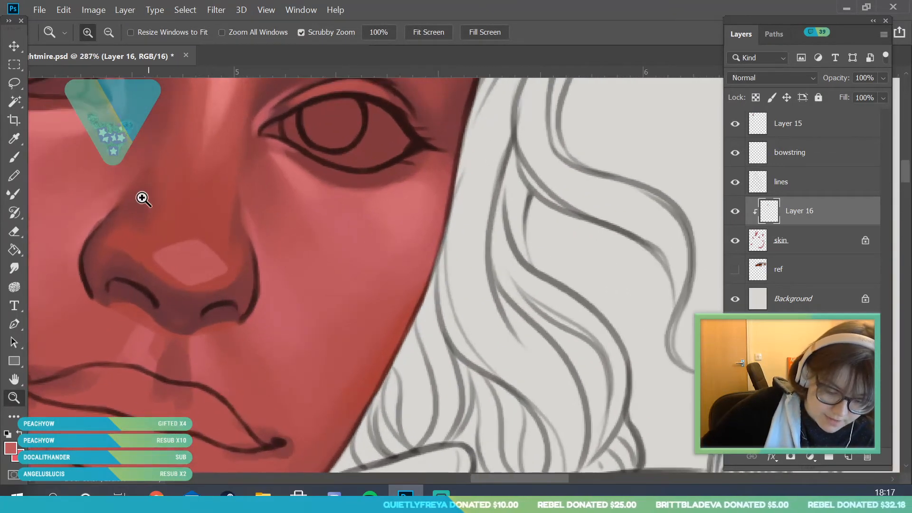
- Widen and soften the nose tip highlight's edges with a 31 px brush
key(b)
click(94, 33)
click(94, 75)
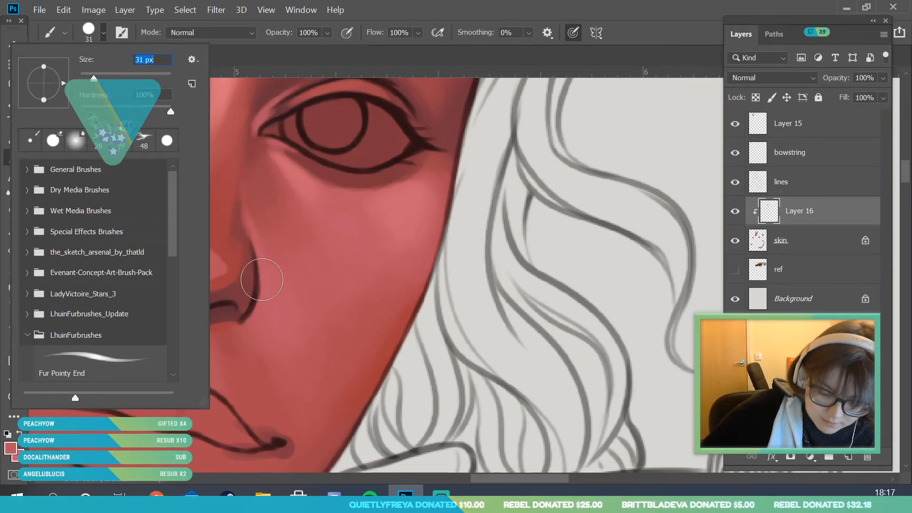
click(233, 279)
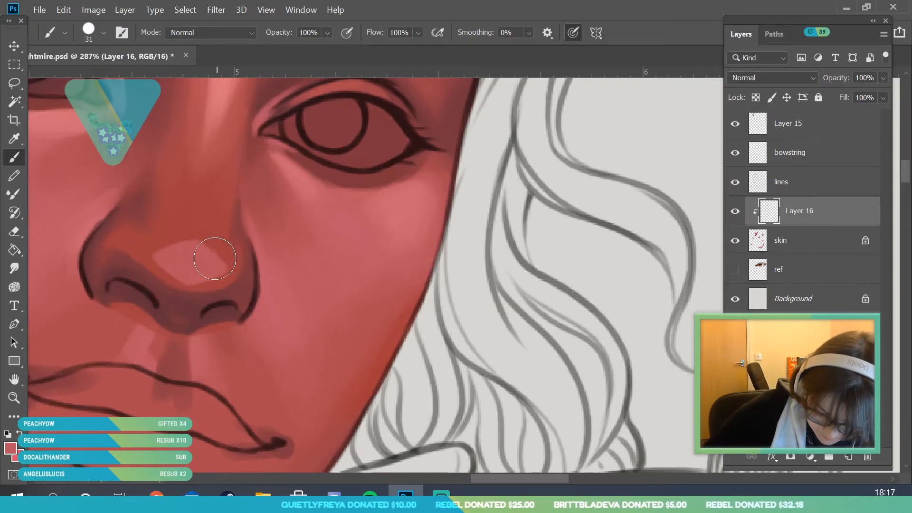
drag(231, 266, 236, 269)
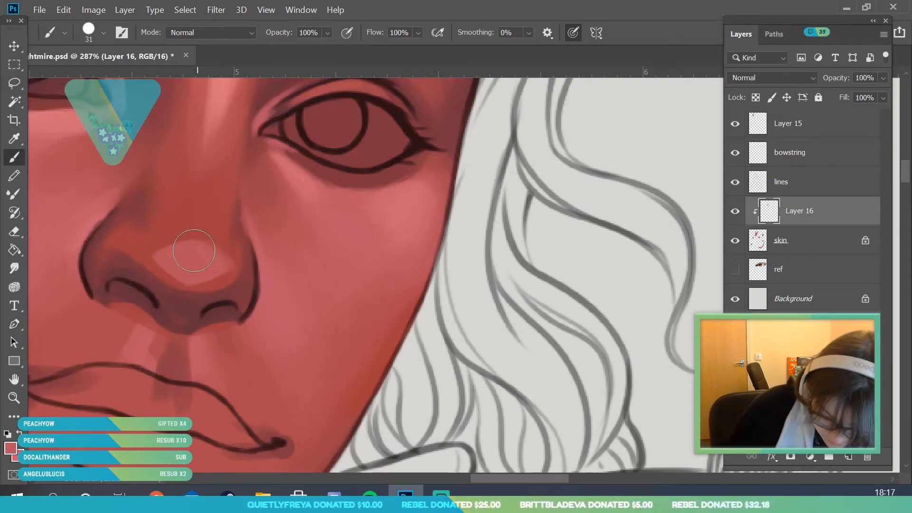
mouse_move(156, 257)
mouse_down()
mouse_move(192, 242)
mouse_move(145, 255)
mouse_move(198, 244)
mouse_move(238, 270)
mouse_up()
mouse_move(147, 252)
mouse_down()
mouse_move(213, 286)
mouse_move(178, 279)
mouse_move(218, 275)
mouse_up()
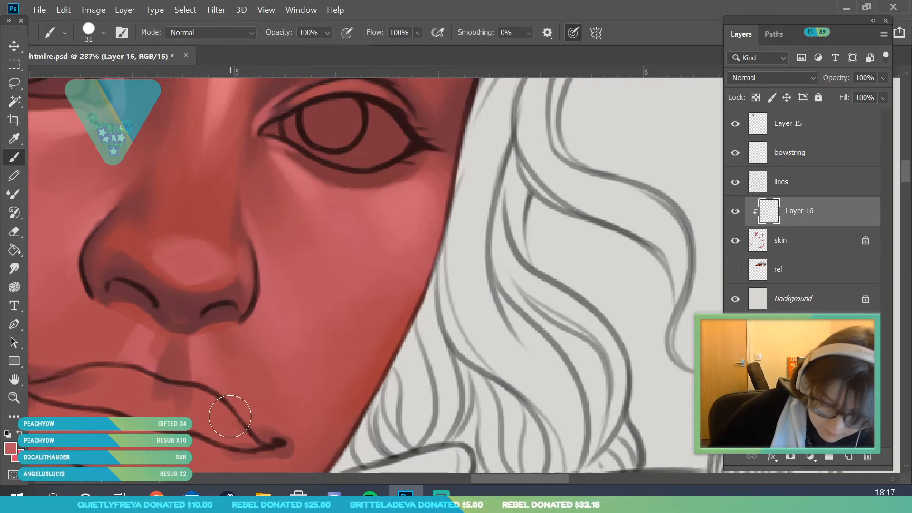
- Spread the lighter tone over the nose tip and left nostril wing with a 37 px brush
click(103, 32)
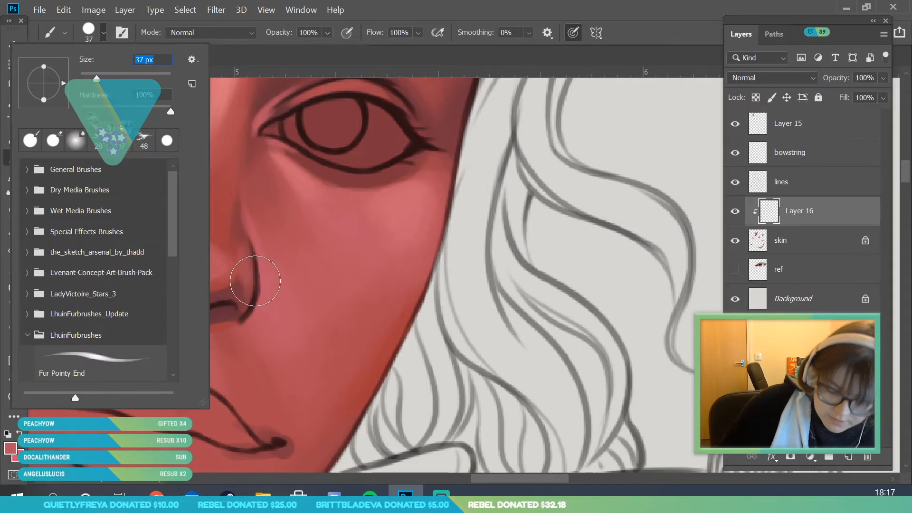
click(253, 281)
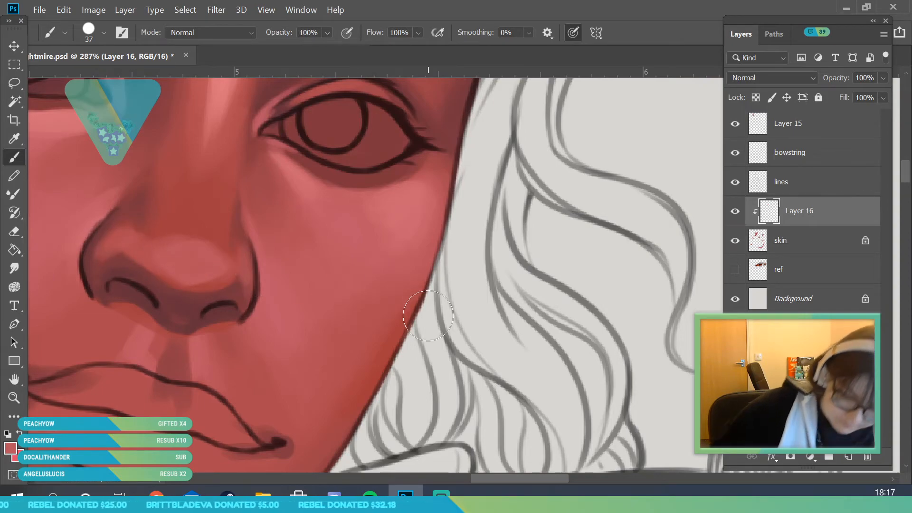
click(14, 398)
drag(236, 303, 257, 368)
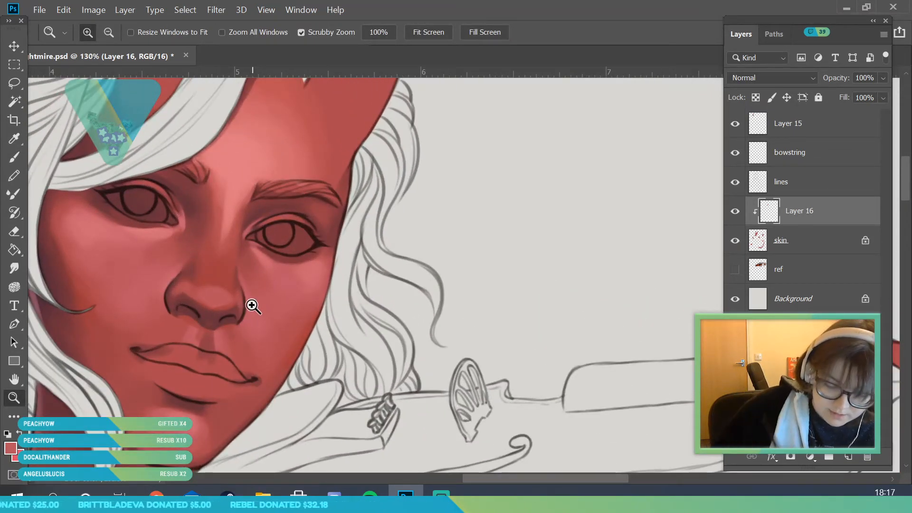
drag(247, 310, 240, 350)
- Blend the nose tip's lighter tone up into the saturated red of the lower nose bridge
click(20, 160)
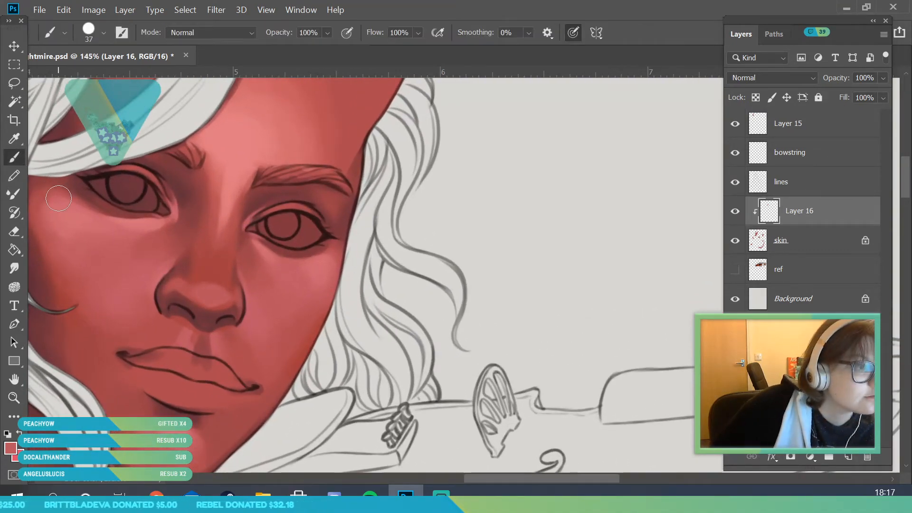
key(space)
drag(92, 335, 136, 265)
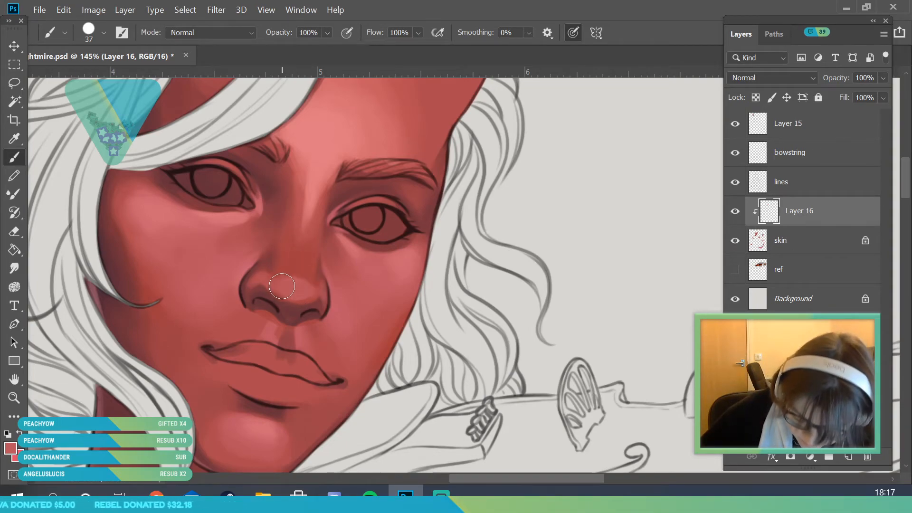
key(i)
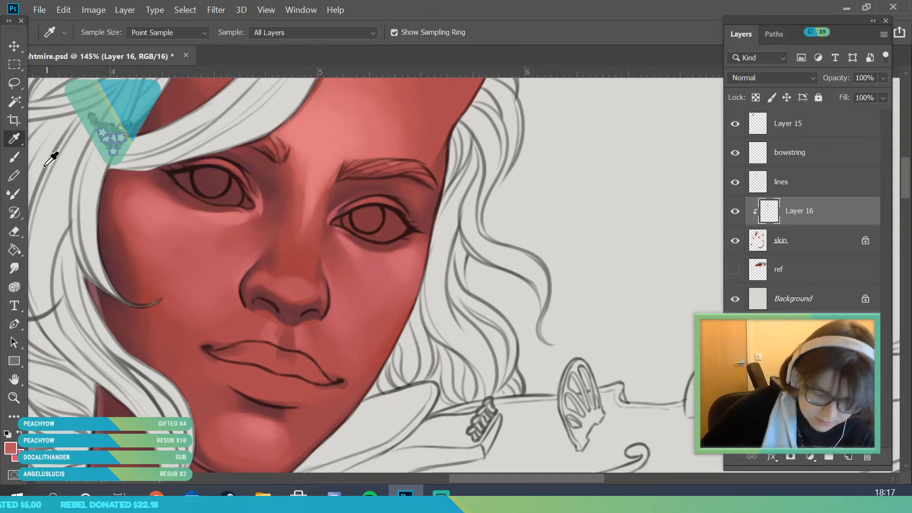
click(14, 157)
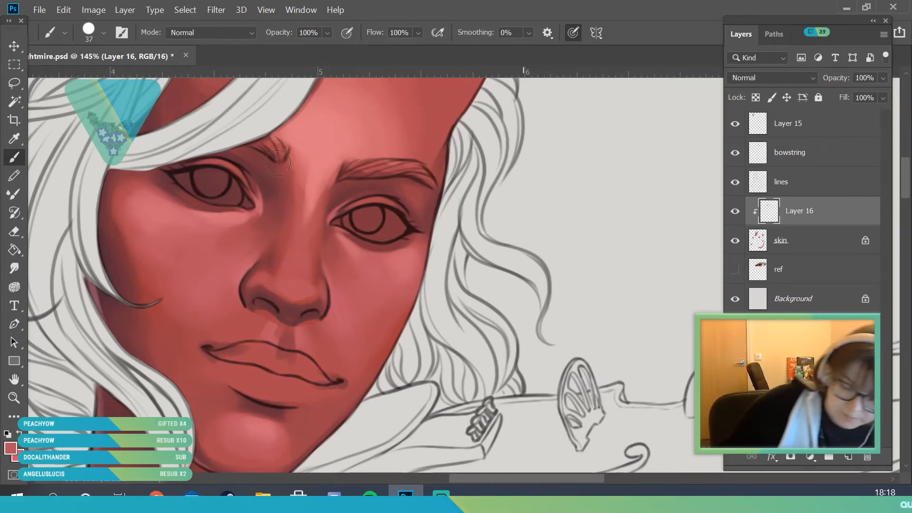
- Smooth the nose bridge and sides with skin tones sampled from the bridge highlight, its left side and the right eye's inner corner
click(14, 138)
click(313, 180)
key(b)
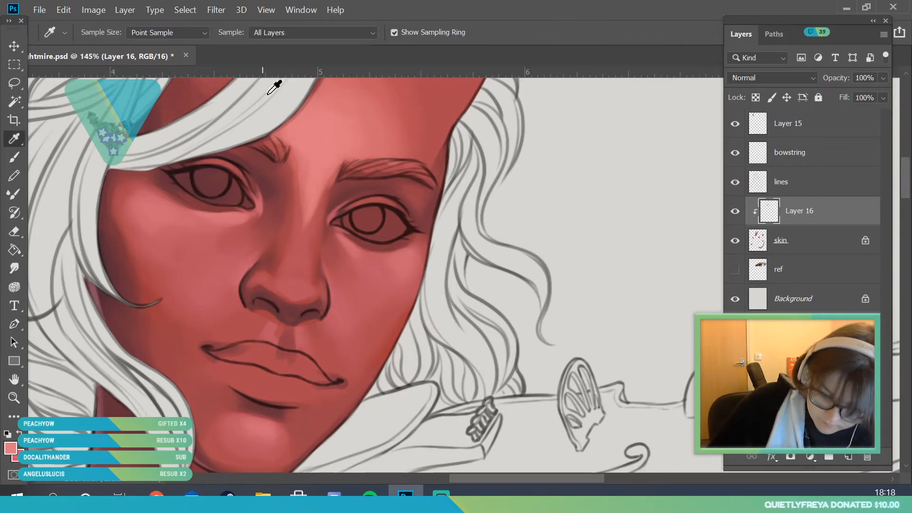
alt+click(285, 203)
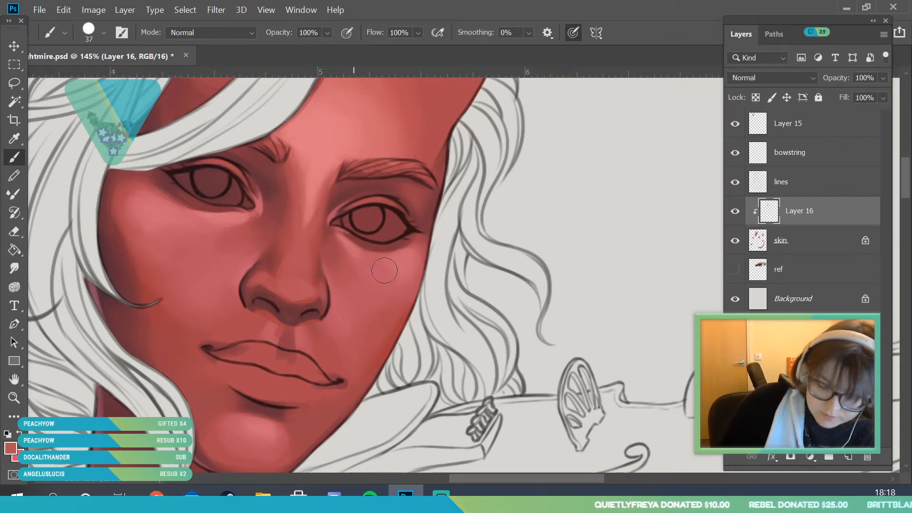
alt+click(344, 210)
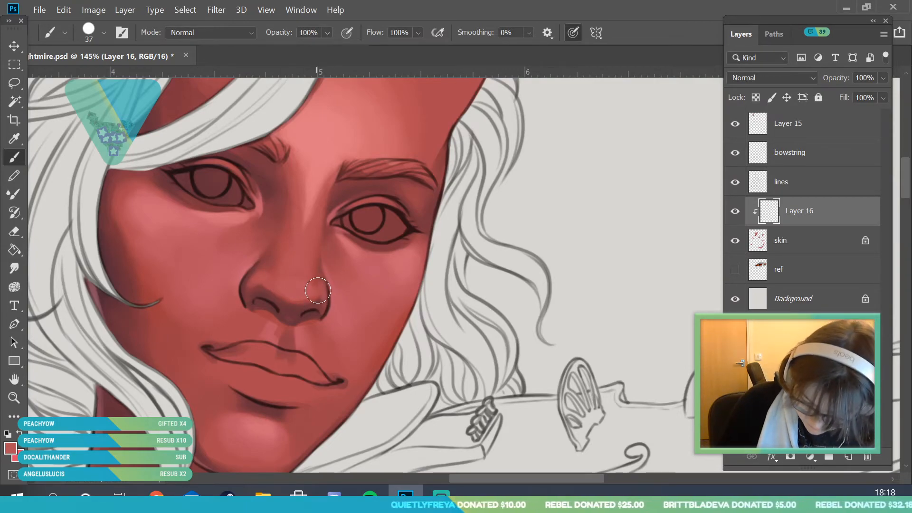
- Brighten the upper nose bridge with sampled light pink and blend its lower end using the mid tone sampled from the bridge
key(z)
drag(220, 311, 112, 317)
drag(228, 333, 261, 246)
key(i)
click(246, 172)
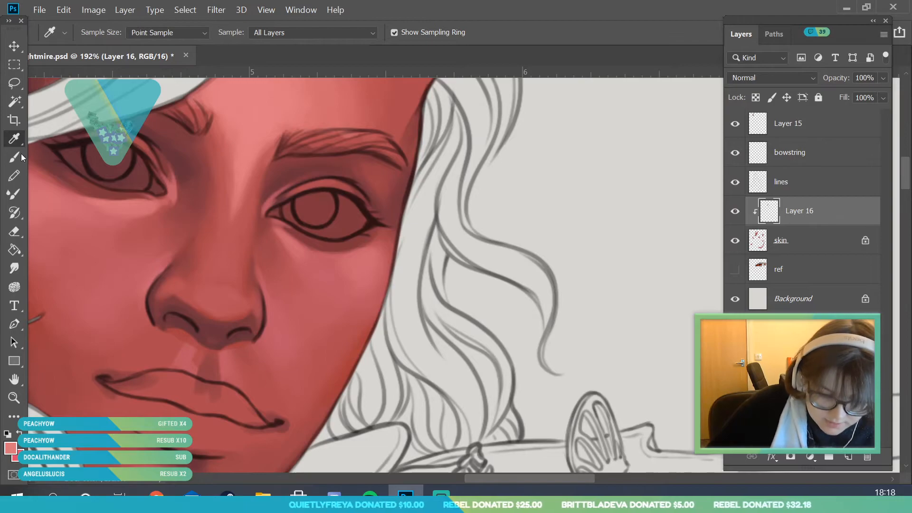
key(b)
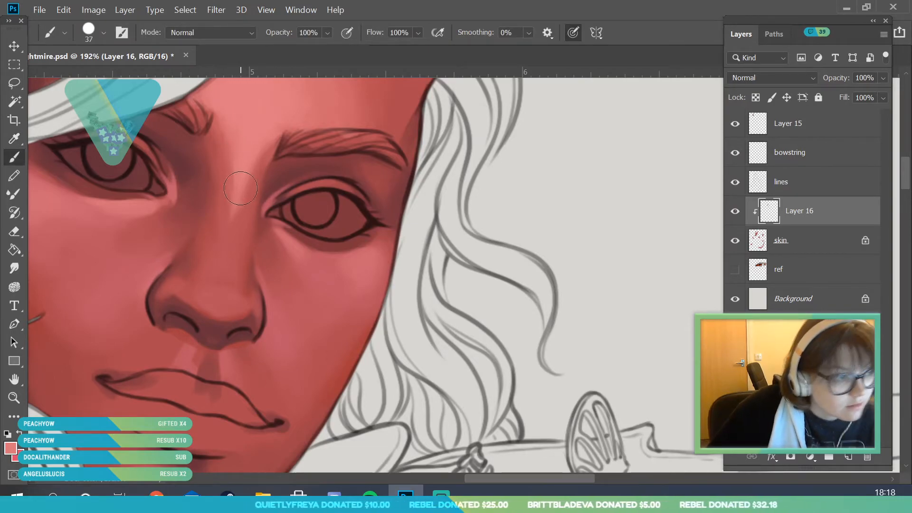
key(i)
click(231, 218)
key(b)
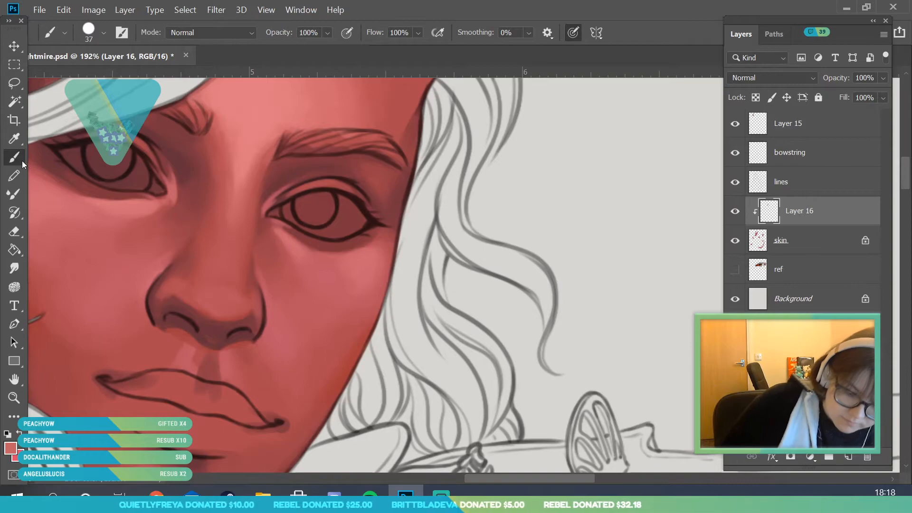
- Sample the light pink between the brows and paint a small highlight on the nose tip with a 10 px brush
key(i)
click(250, 121)
key(b)
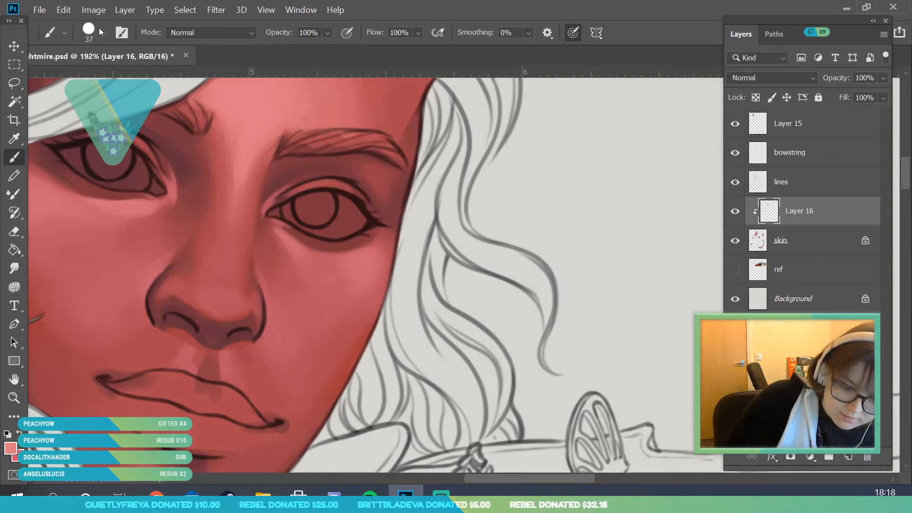
click(97, 32)
key(Return)
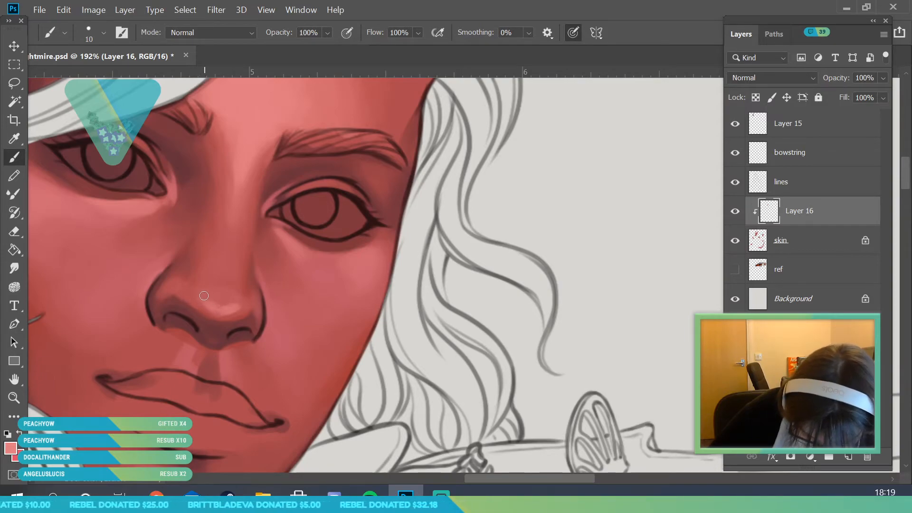
key(z)
scroll(244, 301, down, 5)
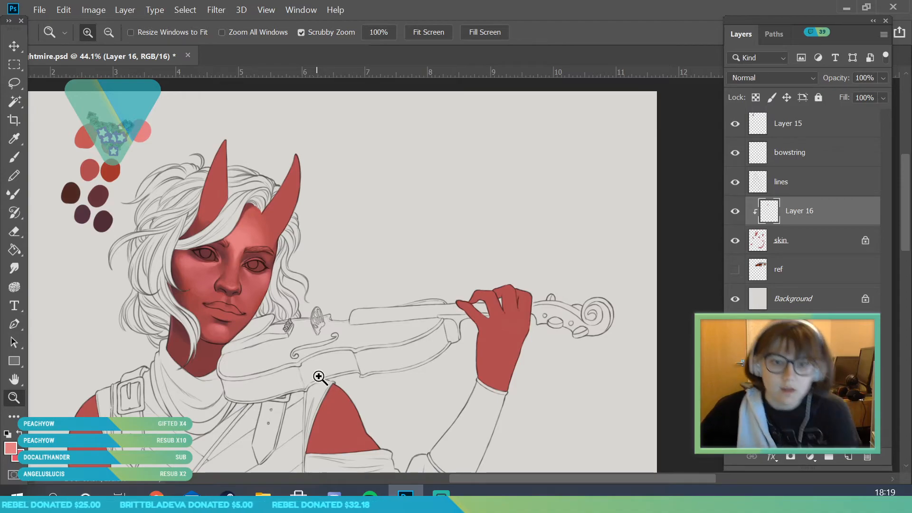
- Try to soften the highlight on the nose tip with a 25 px brush, and undo the strokes
scroll(218, 352, up, 2)
scroll(234, 258, up, 5)
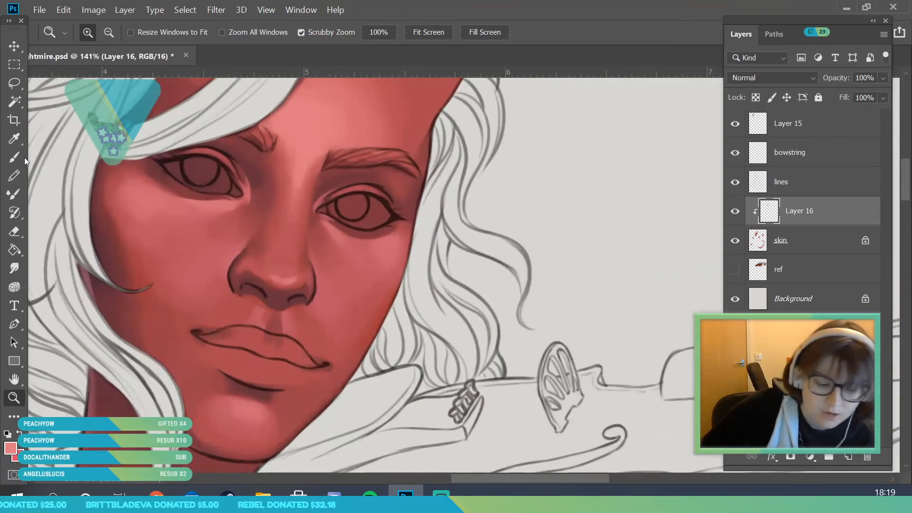
key(b)
click(91, 33)
drag(90, 76, 97, 77)
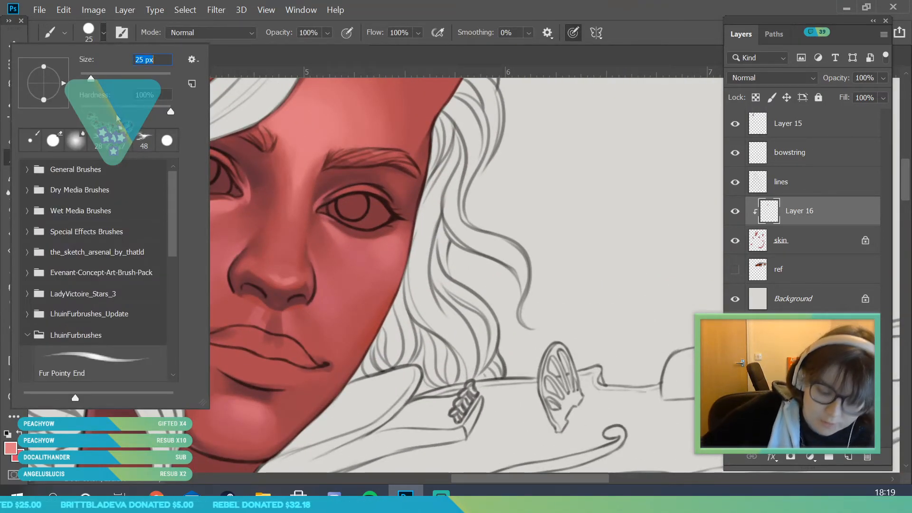
click(286, 281)
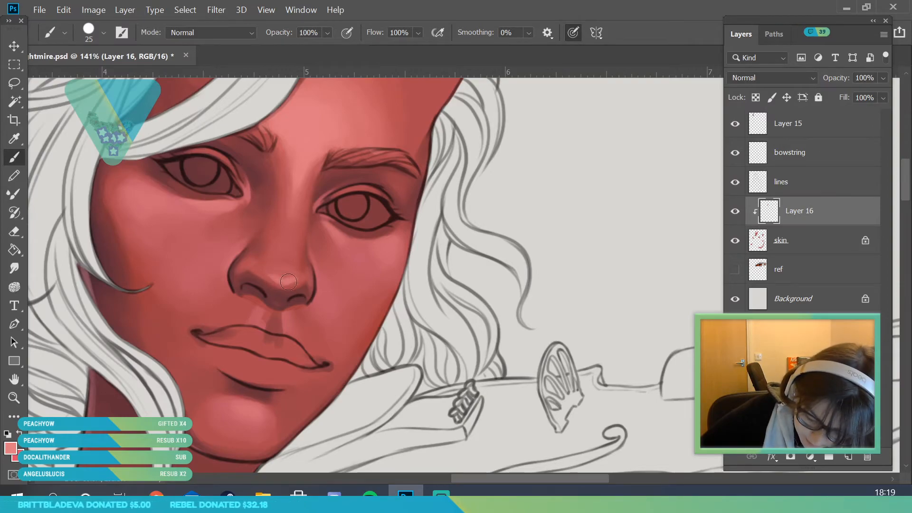
mouse_move(285, 275)
mouse_down()
mouse_move(267, 272)
mouse_move(295, 271)
mouse_up()
key(ctrl+z)
key(ctrl+z)
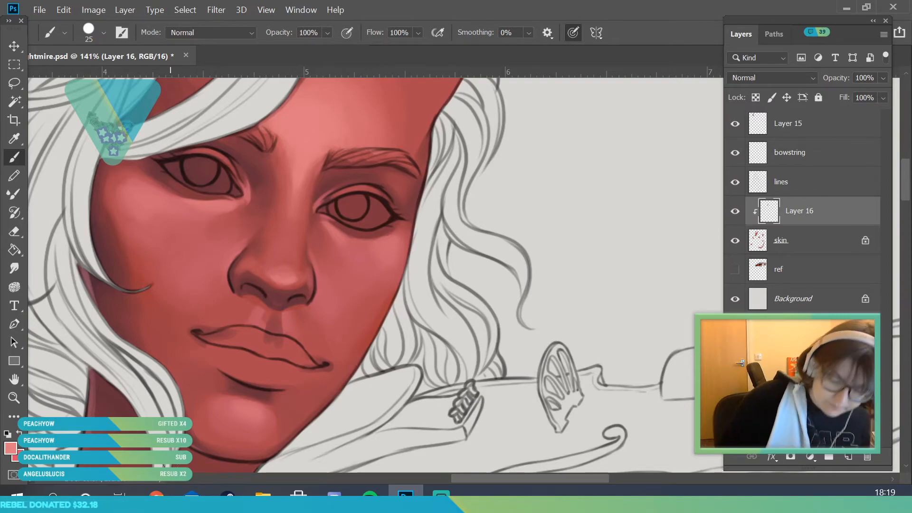
- Add a new layer directly above the lines layer and name it overlines
click(14, 397)
drag(258, 255, 187, 434)
drag(271, 276, 322, 377)
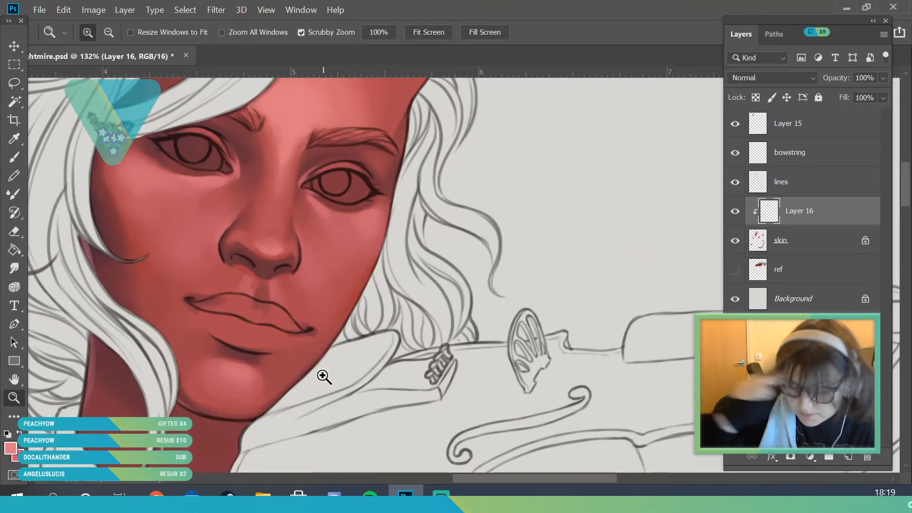
click(807, 182)
click(847, 457)
double_click(788, 182)
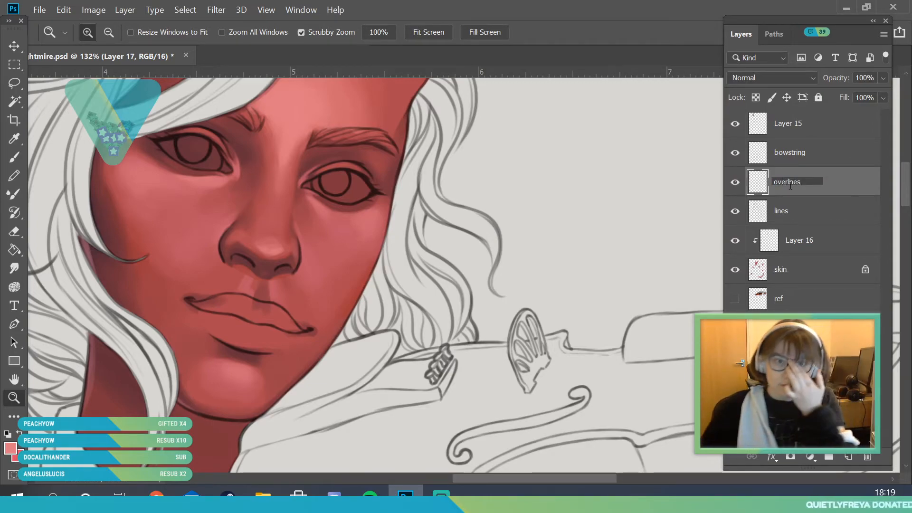
key(Return)
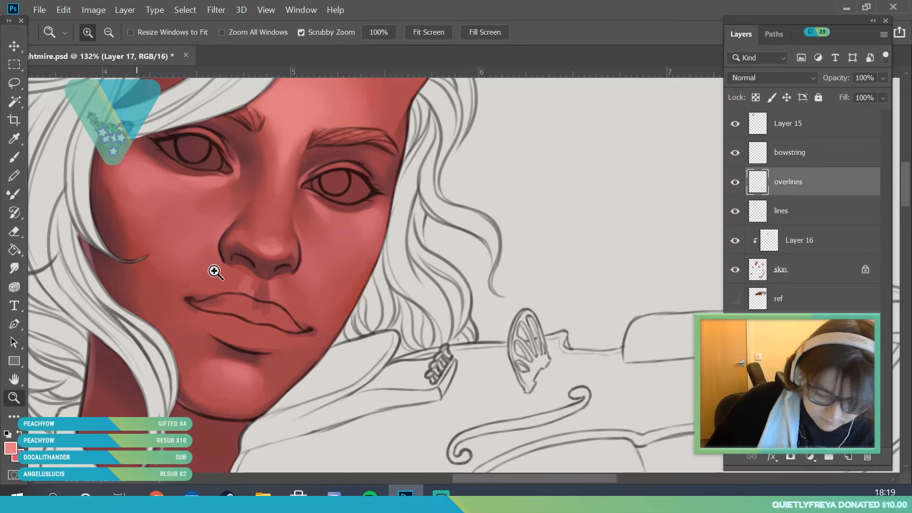
- Sample the shadow tone beside the viewer's-left nostril and darken the foreground colour to a deeper maroon
drag(293, 252, 379, 349)
drag(204, 237, 223, 240)
click(15, 137)
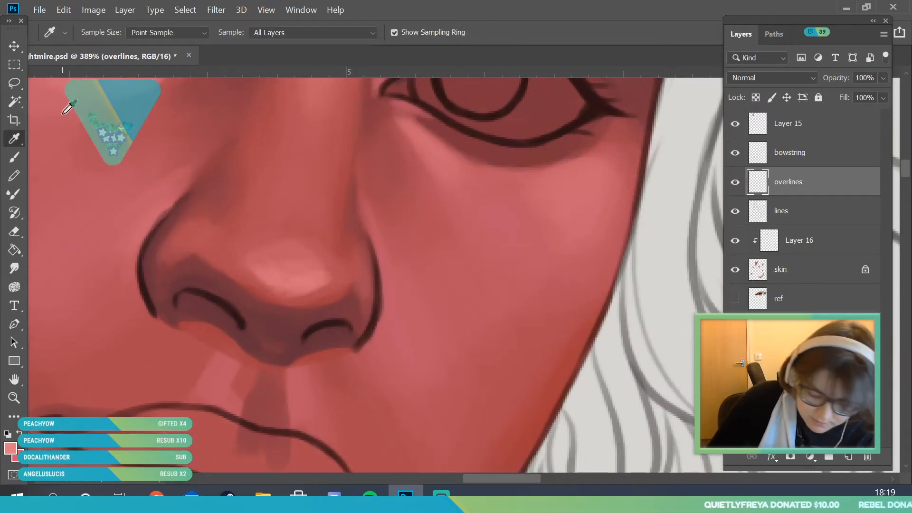
click(224, 316)
click(10, 446)
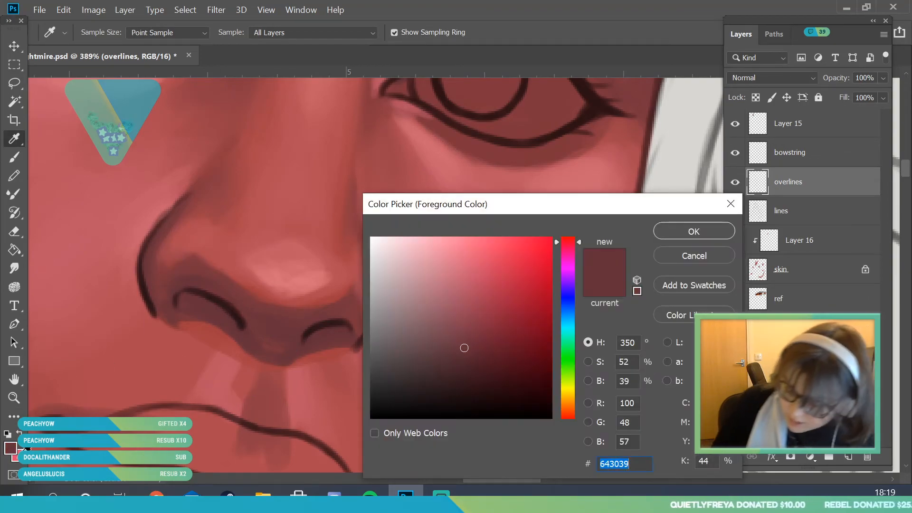
drag(483, 366, 486, 367)
click(683, 232)
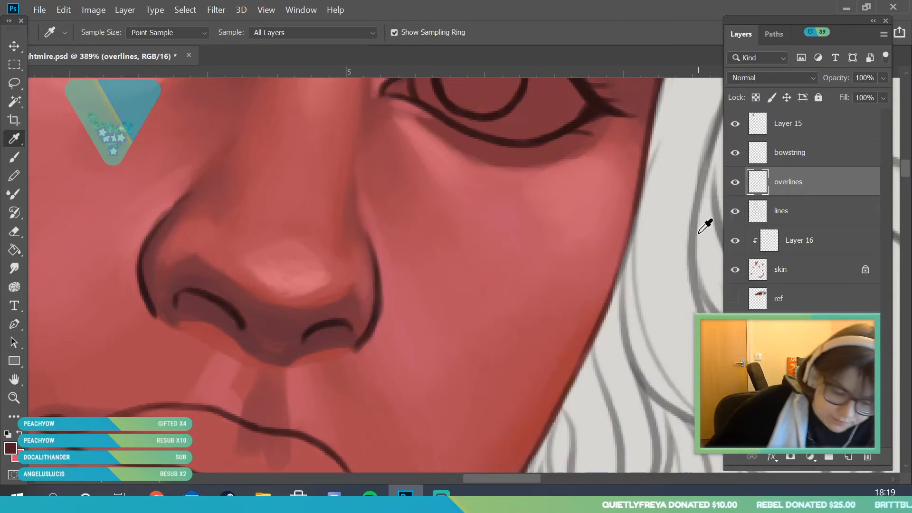
- Darken the outer nostril edge and the nose's underside with a 6 px brush, using a shadow tone sampled beside the nostril
key(b)
click(103, 32)
drag(88, 78, 82, 77)
click(228, 307)
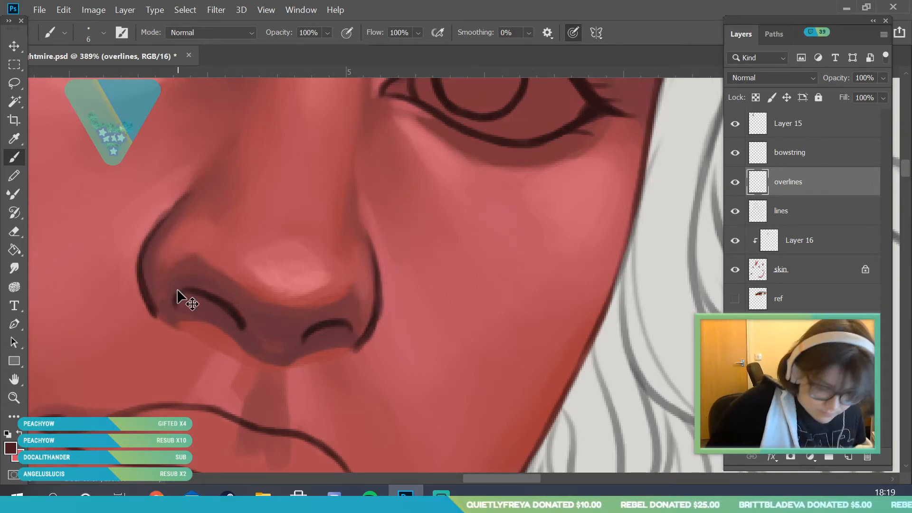
drag(142, 272, 163, 306)
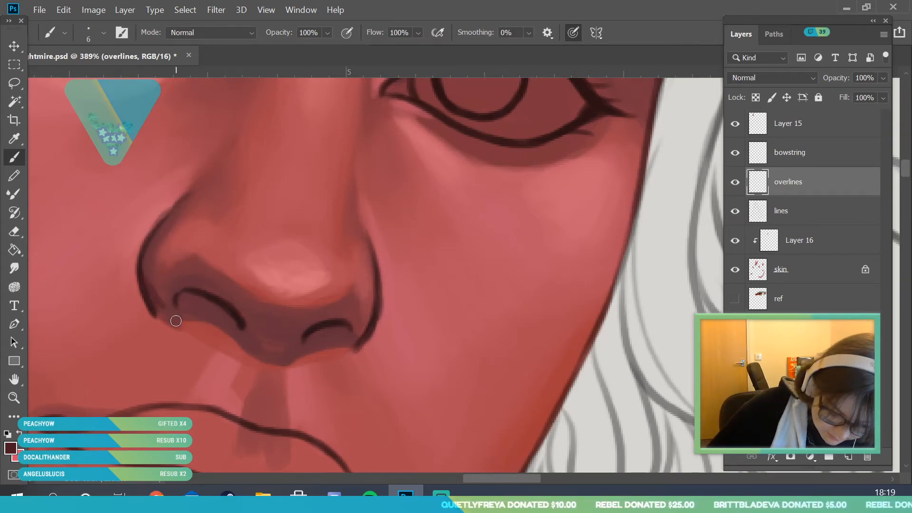
click(14, 139)
click(163, 300)
key(b)
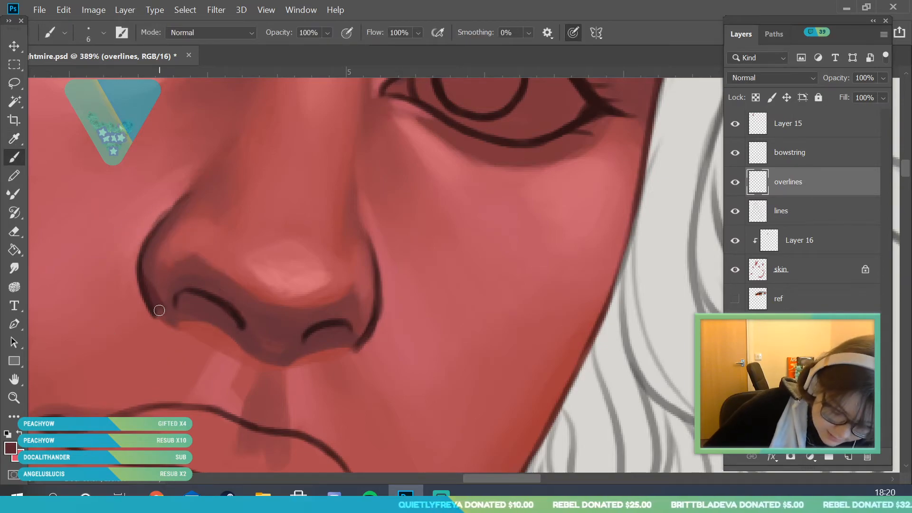
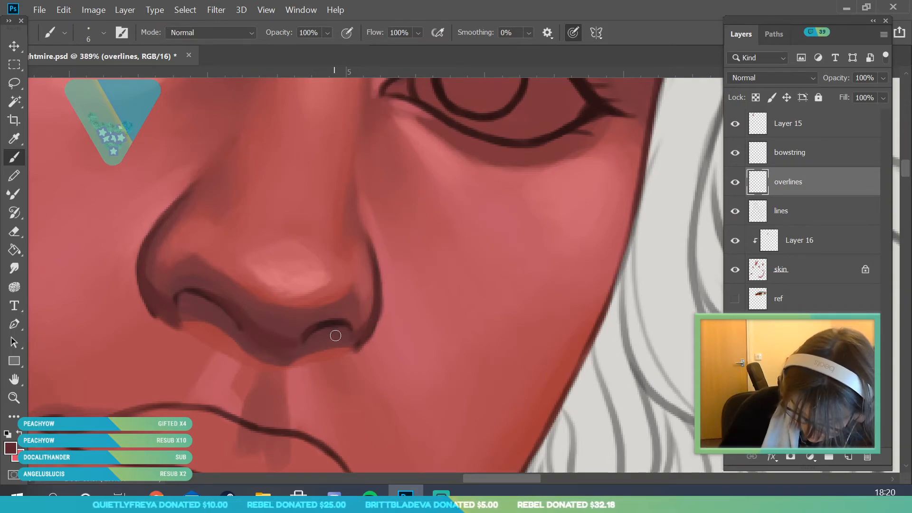
- Darken the foreground colour to a very deep maroon and begin filling the viewer's-left nostril
key(i)
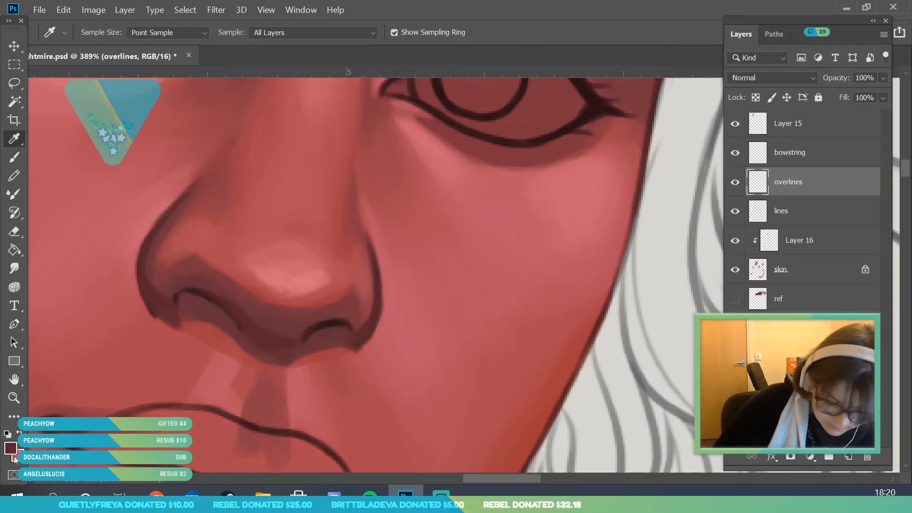
click(10, 448)
click(500, 375)
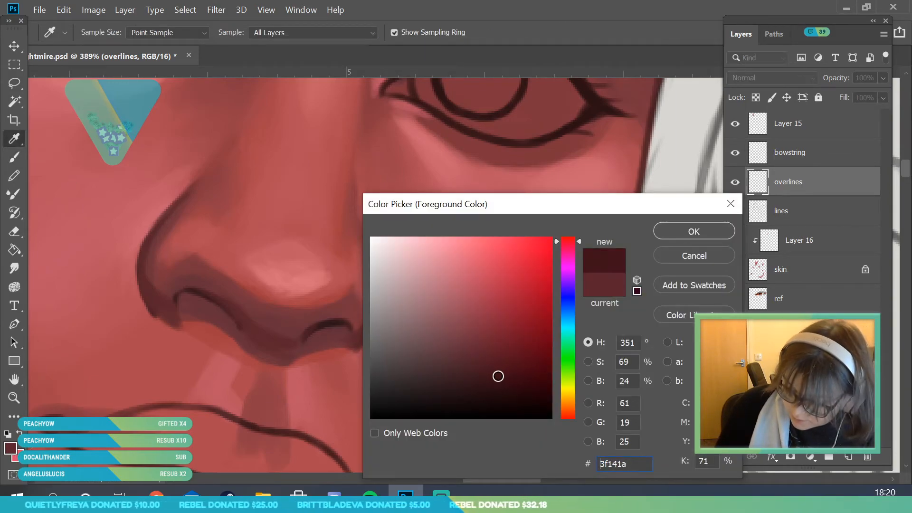
click(693, 231)
click(14, 157)
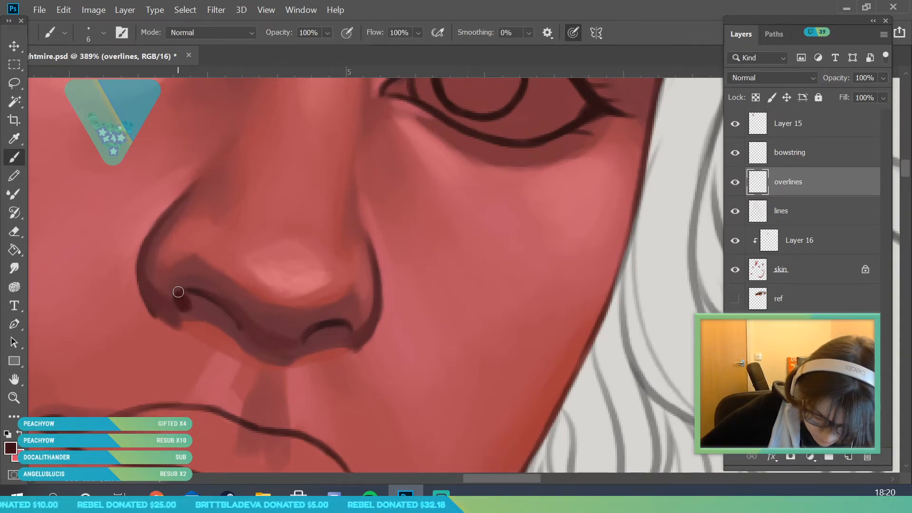
- Fill both nostrils with a near-black tone and soften their lower parts using a dark tone sampled inside the nostril
click(16, 442)
click(459, 392)
click(684, 232)
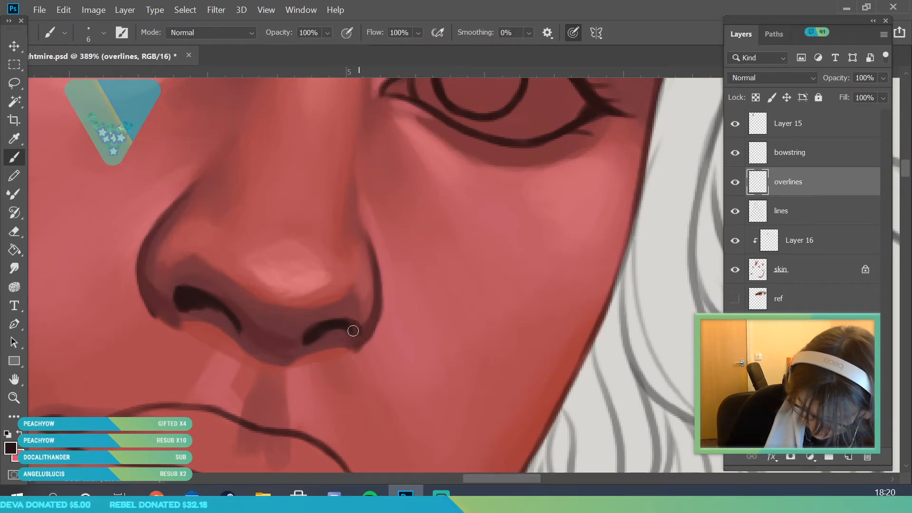
key(i)
click(202, 306)
key(b)
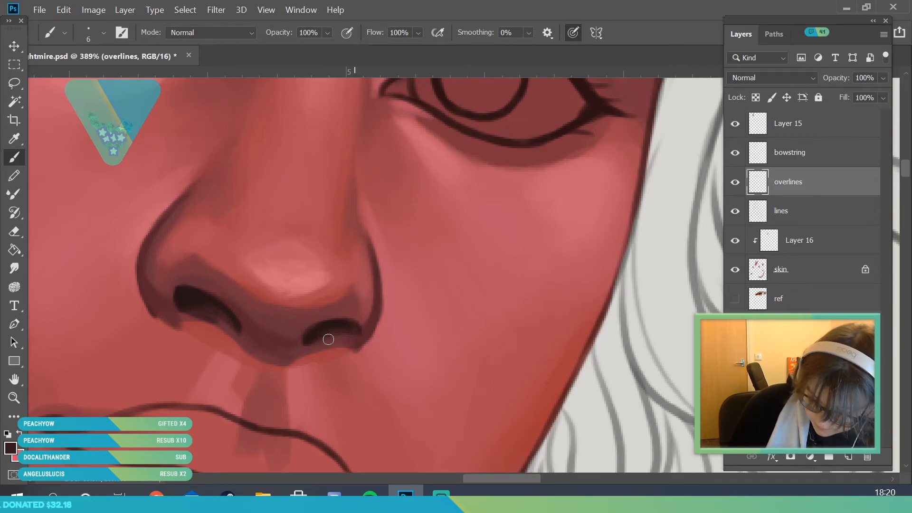
- Sample the red skin below the viewer's-right nostril and soften the nose's lower edge with a 9 px brush
key(z)
mouse_move(204, 271)
mouse_down()
mouse_move(144, 463)
mouse_move(244, 413)
mouse_move(208, 278)
mouse_move(213, 393)
mouse_up()
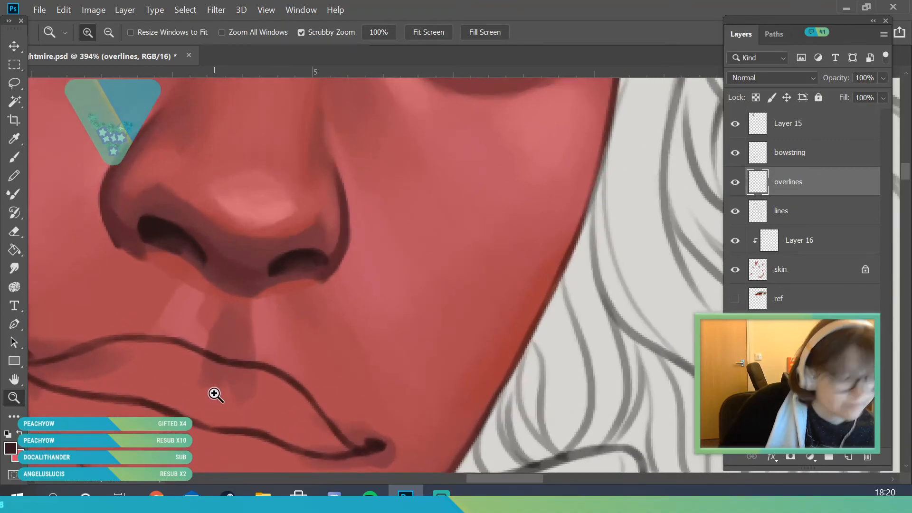
click(14, 138)
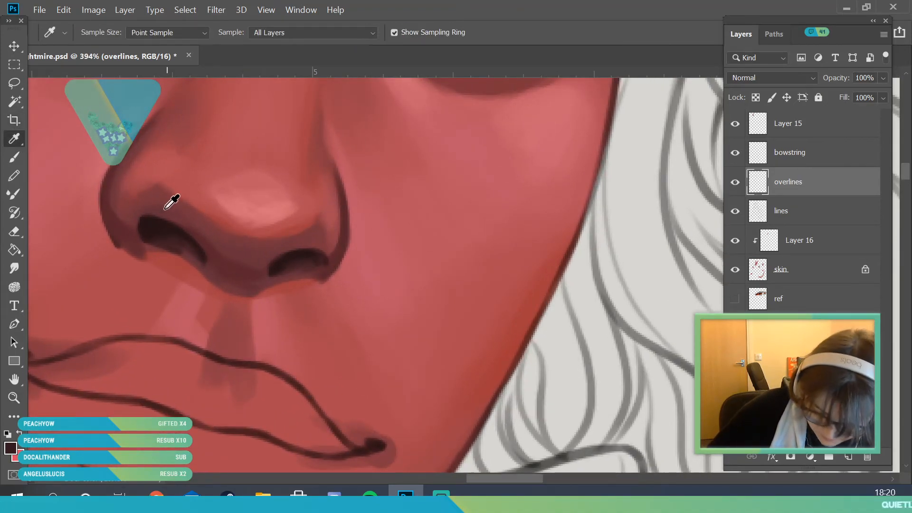
mouse_move(315, 278)
mouse_down()
mouse_move(326, 285)
mouse_move(306, 293)
mouse_up()
click(21, 155)
click(103, 33)
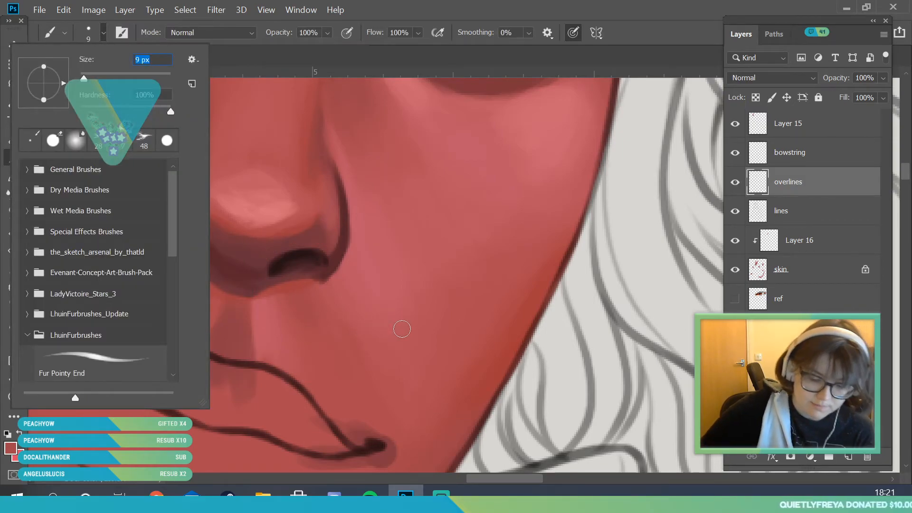
key(Return)
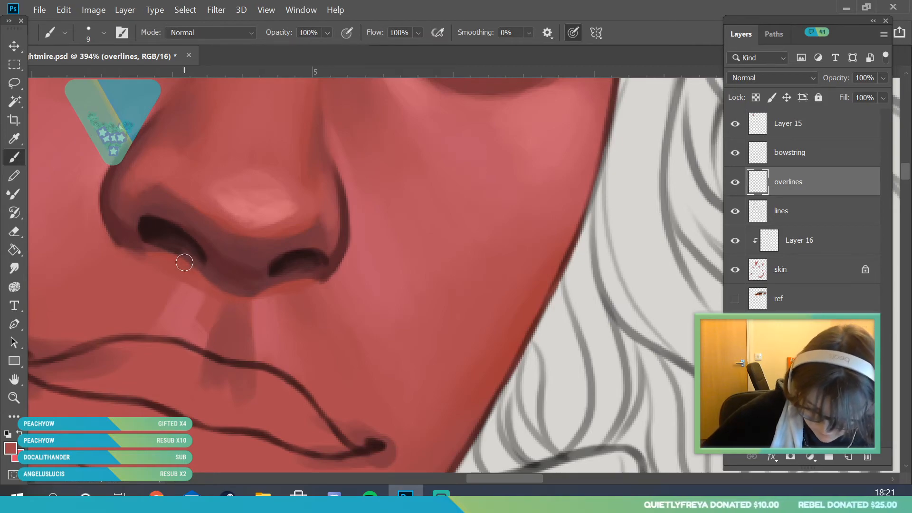
- Blend the orange rim under the nose into the upper lip area with sampled shadow red and the lighter pink beside the philtrum
key(i)
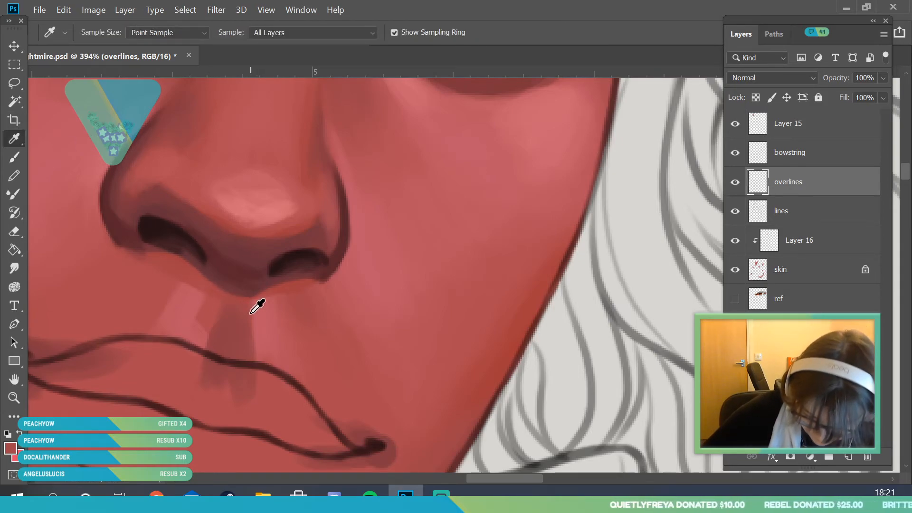
key(b)
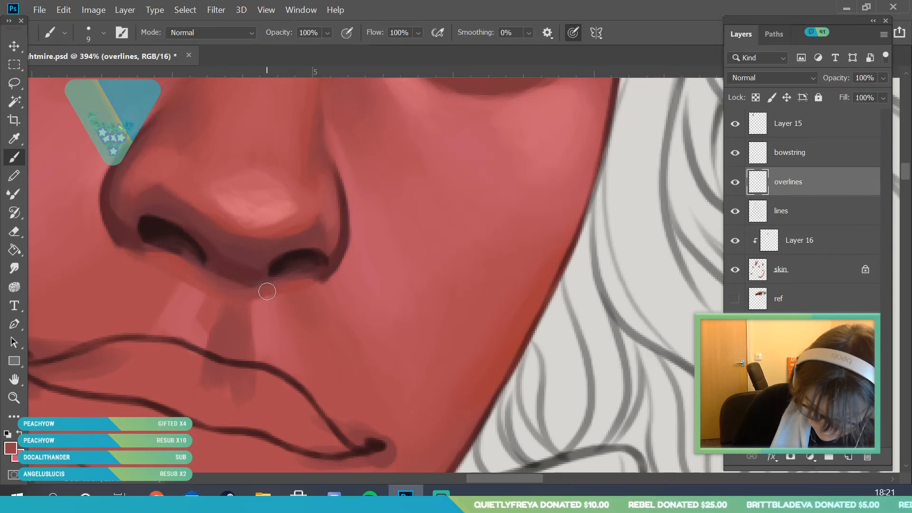
click(14, 138)
click(270, 305)
click(16, 158)
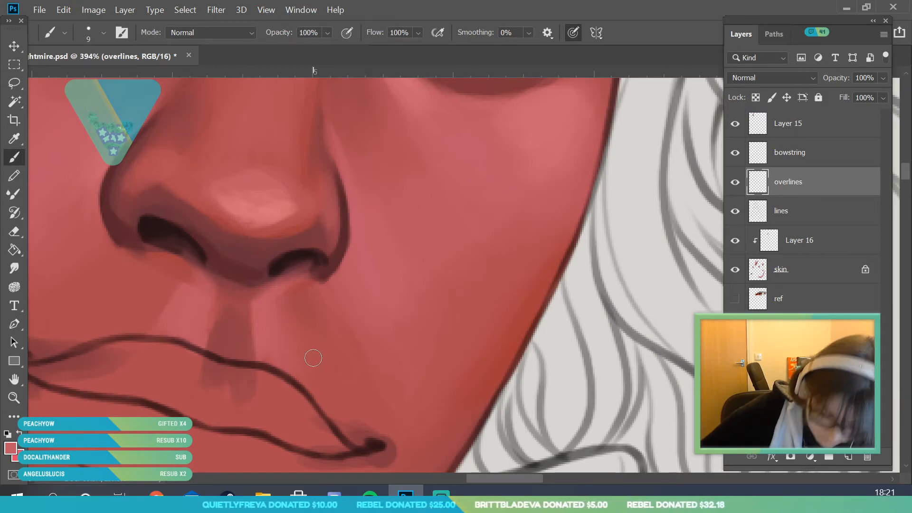
- Refine the skin along the lower edge of the viewer's-left nostril with red tones sampled just beneath it
key(i)
click(205, 275)
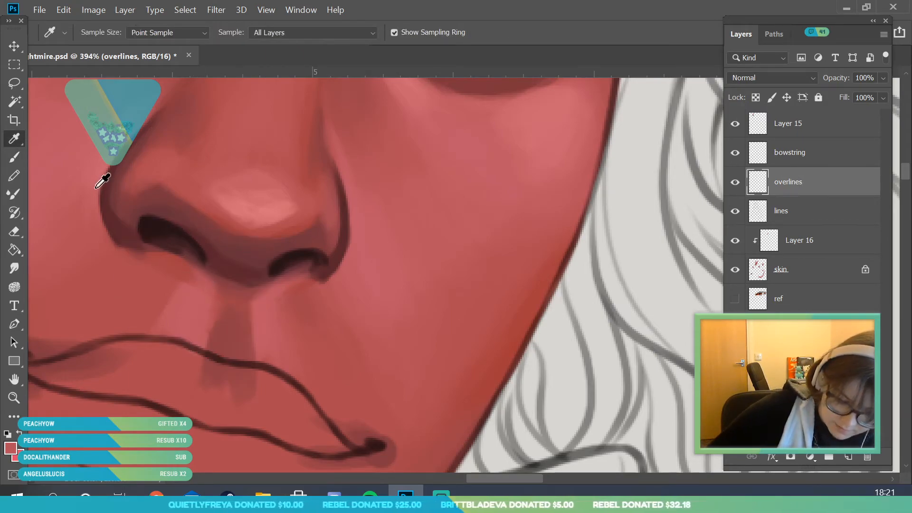
key(b)
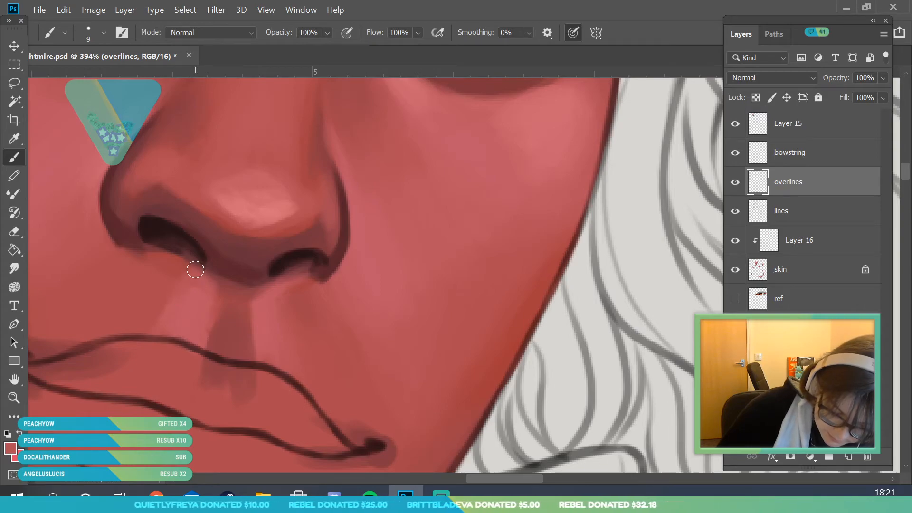
key(i)
click(195, 257)
key(b)
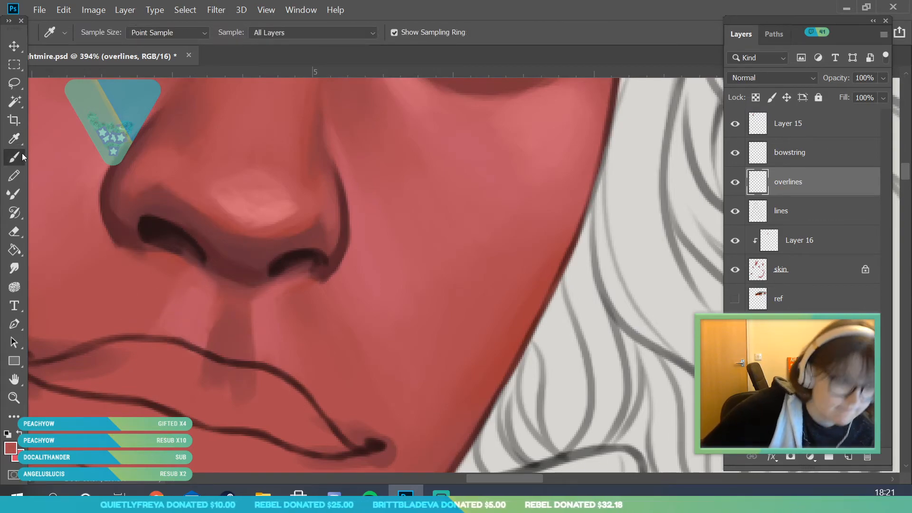
drag(147, 249, 154, 250)
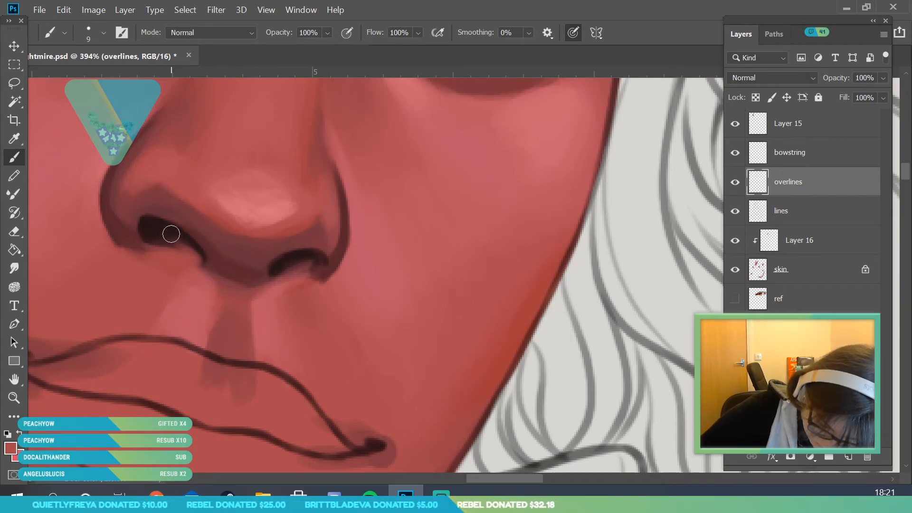
- Review the face within the whole figure and save the document
click(14, 397)
drag(242, 306, 67, 411)
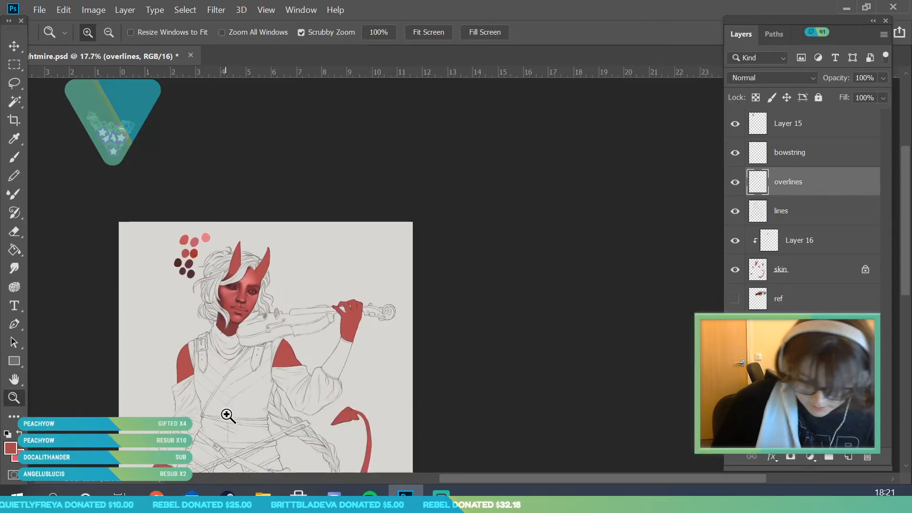
drag(225, 414, 266, 456)
drag(266, 315, 346, 338)
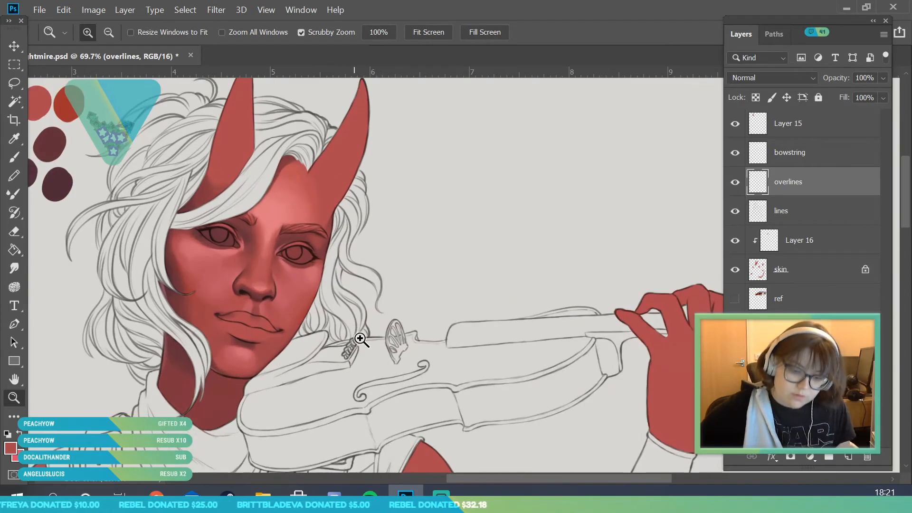
drag(292, 322, 315, 342)
click(40, 10)
click(61, 156)
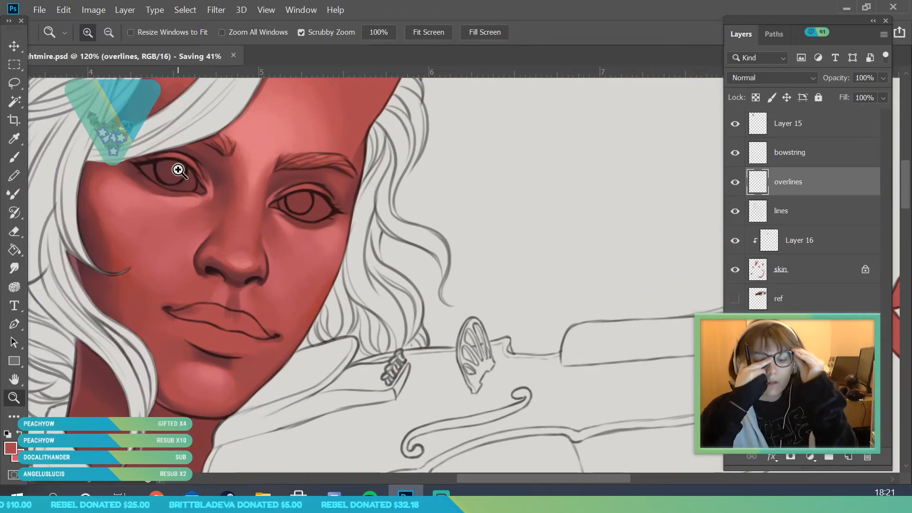
- Sample the dark line colour around the nose and refine the outer rim of the viewer's-right nostril with the 9 px brush
drag(237, 270, 251, 386)
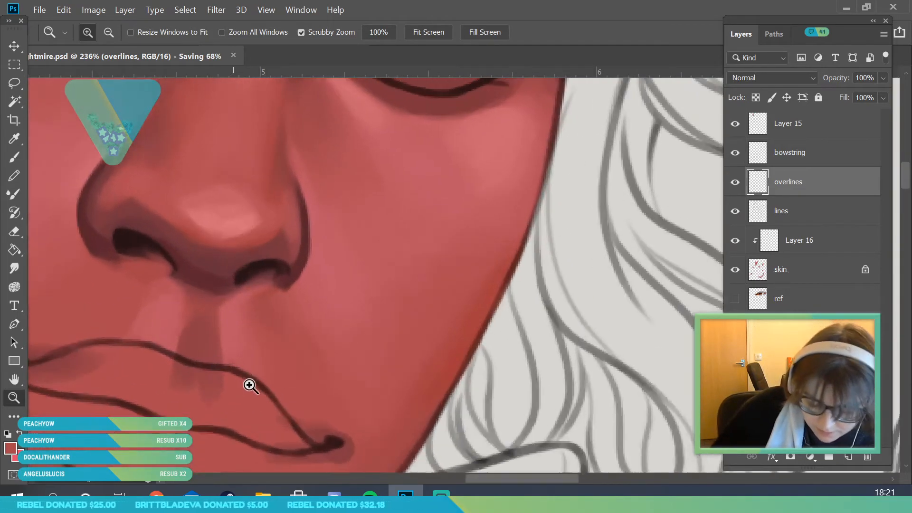
key(i)
click(172, 204)
click(15, 157)
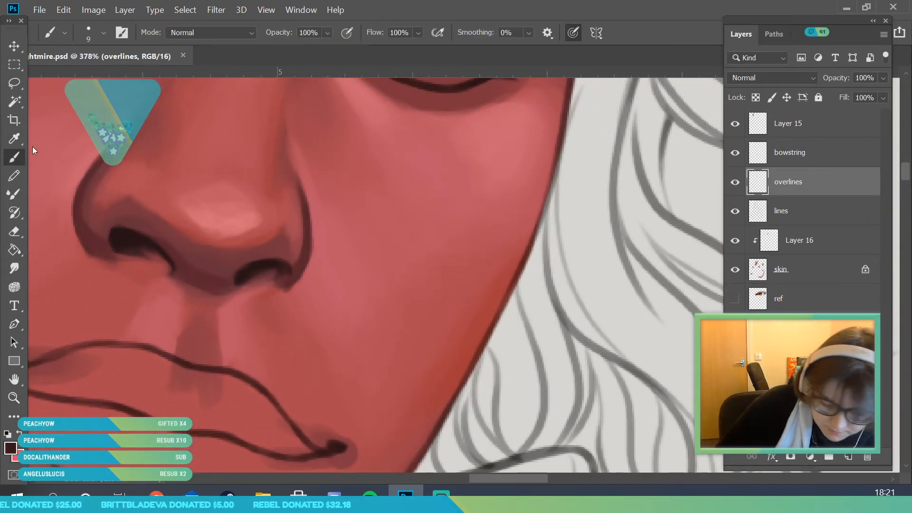
drag(274, 268, 288, 277)
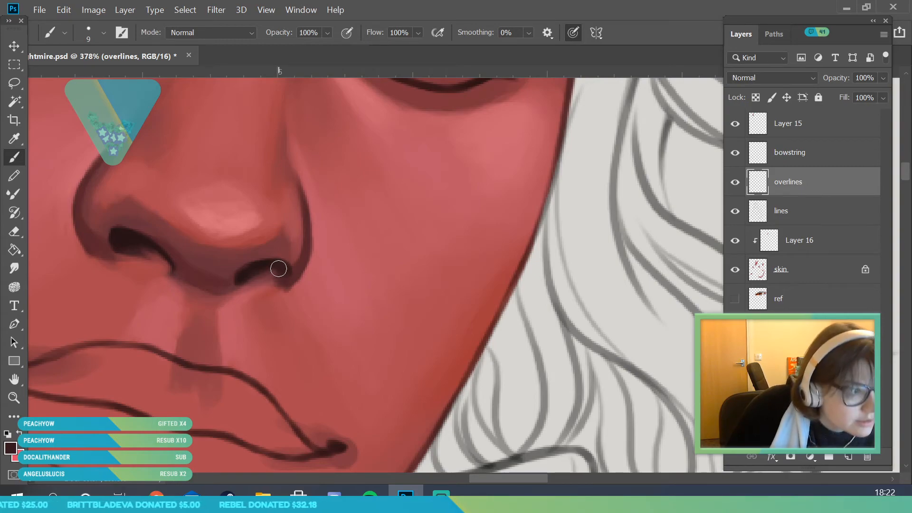
- Sample the dark red beside the viewer's-left nostril and refine the lower outline of the nose wing with it
click(14, 138)
click(94, 248)
click(14, 157)
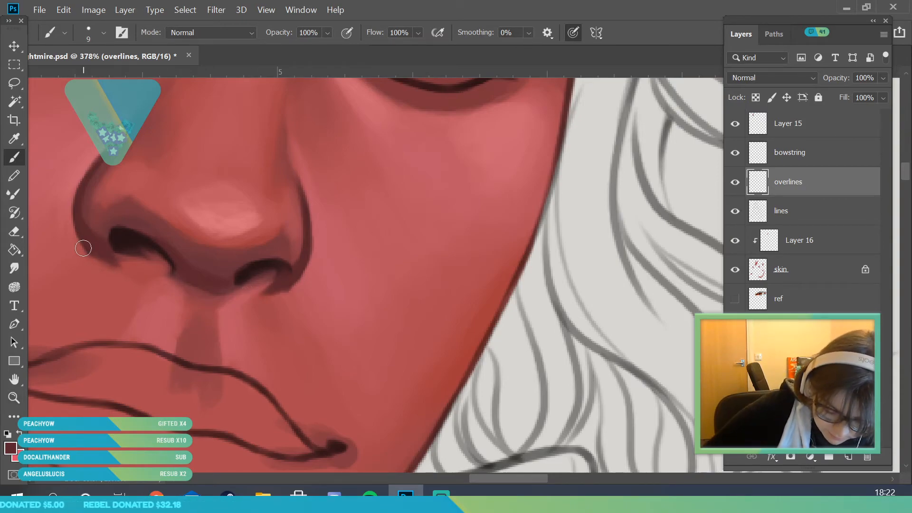
- Sample the pink cheek skin beside the nose and clean up the outer lower edge of the viewer's-left nose wing
key(z)
drag(263, 259, 194, 322)
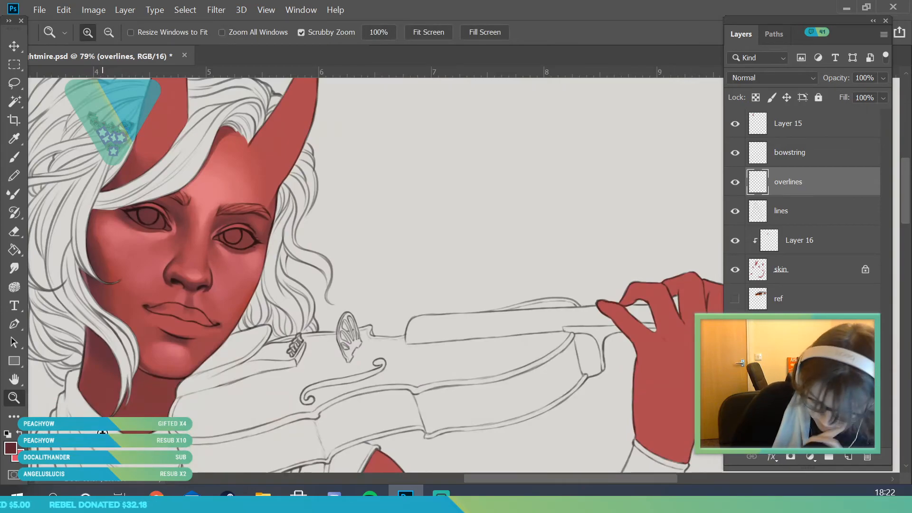
scroll(197, 333, down, 4)
scroll(205, 360, up, 3)
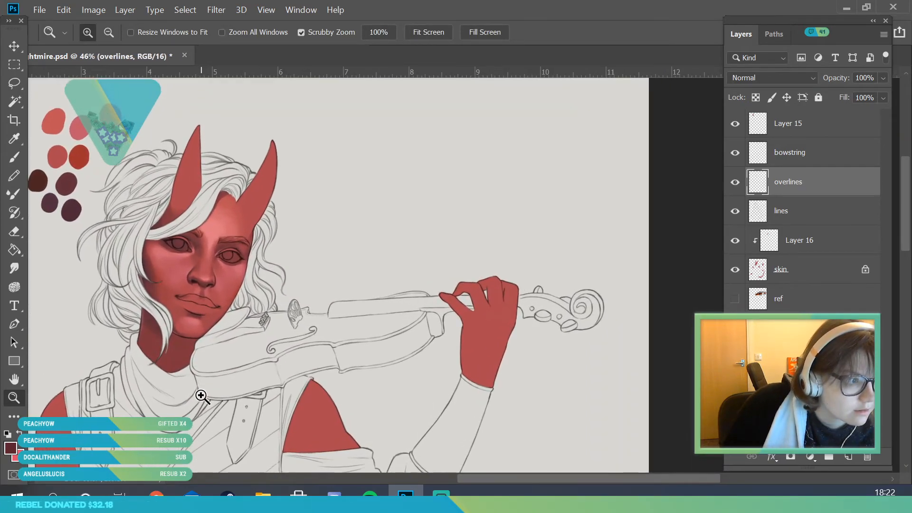
scroll(204, 308, up, 8)
key(i)
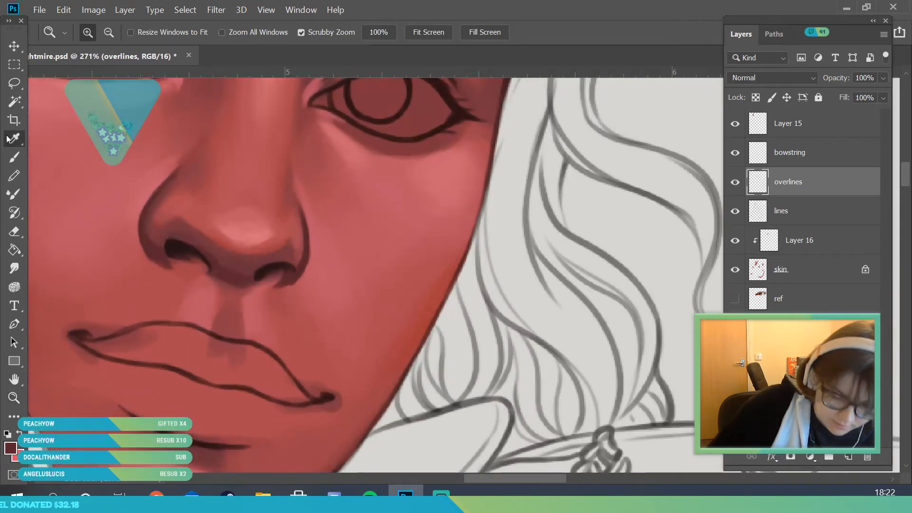
click(153, 186)
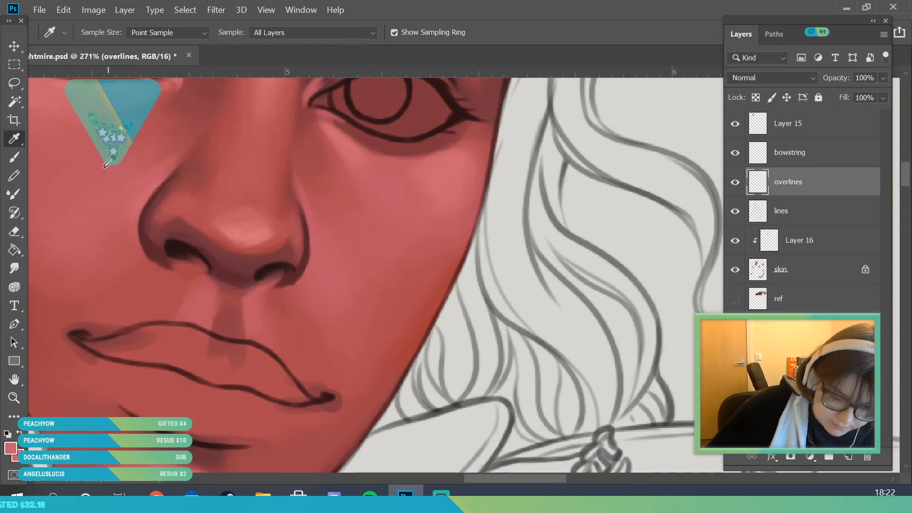
key(b)
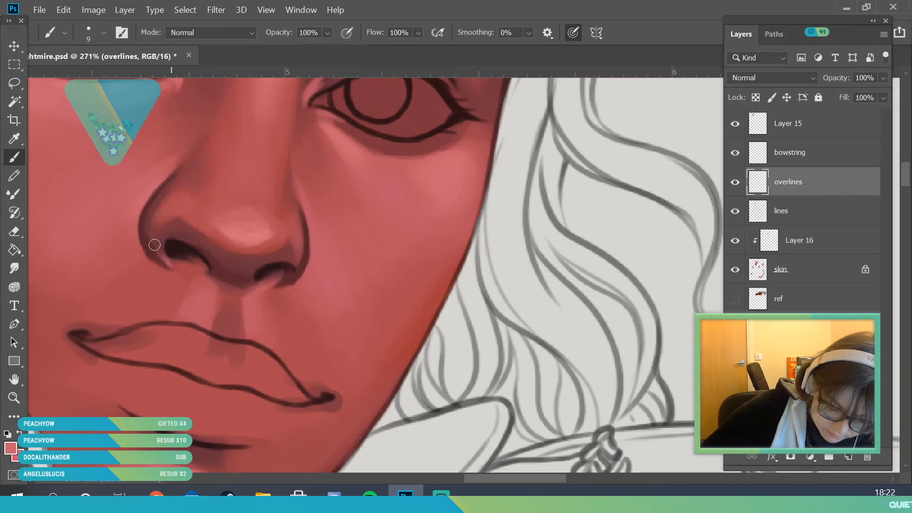
- Review the face within the whole figure and make Layer 16 the active layer
click(22, 394)
drag(221, 259, 255, 435)
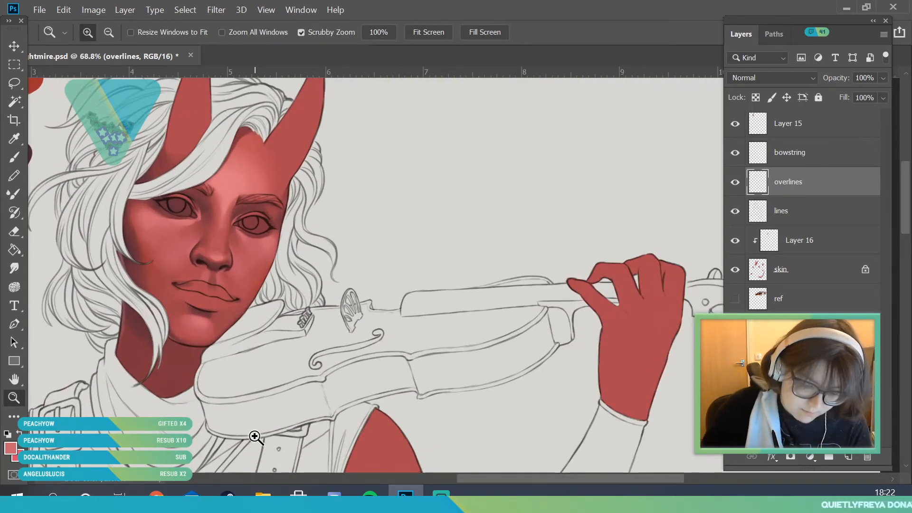
drag(284, 233, 326, 360)
click(827, 247)
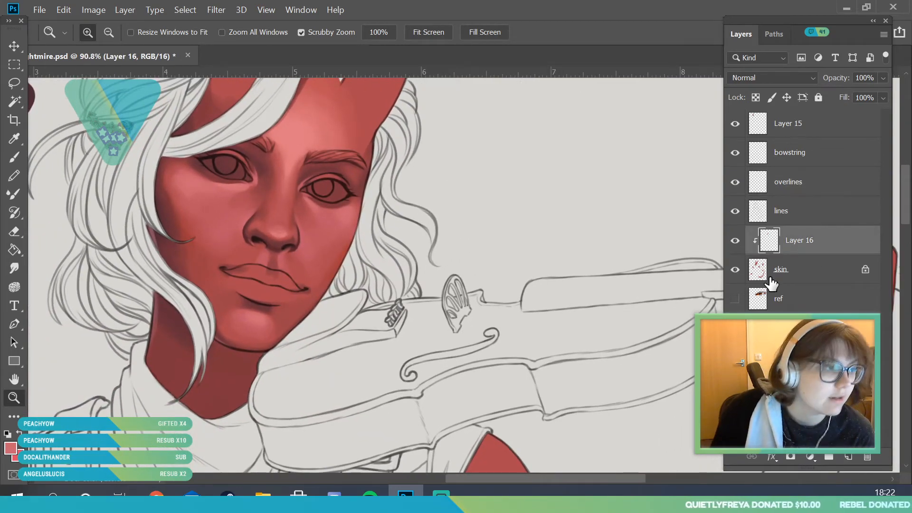
drag(649, 341, 327, 334)
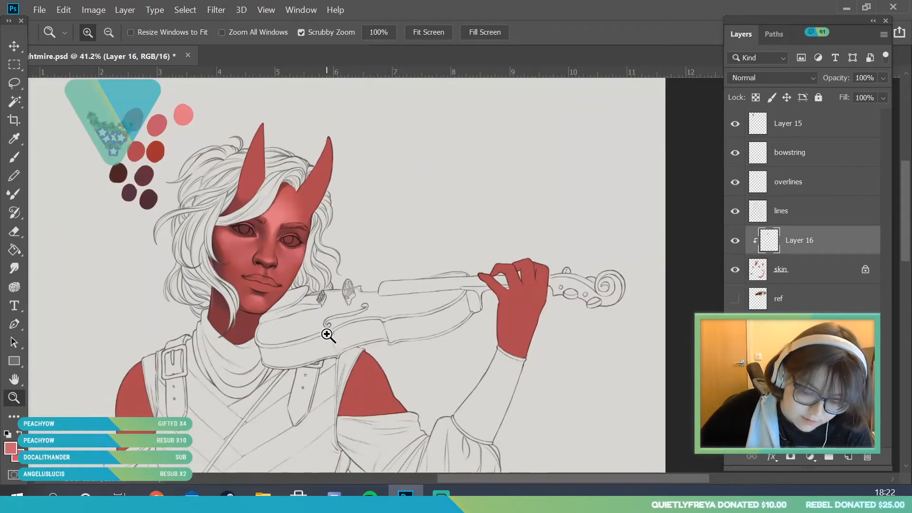
drag(264, 252, 258, 372)
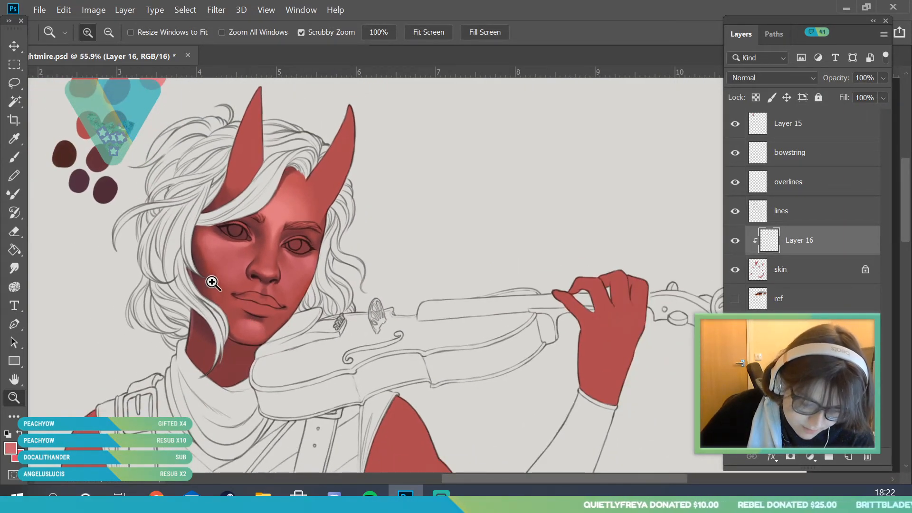
drag(210, 280, 266, 261)
click(14, 138)
click(14, 397)
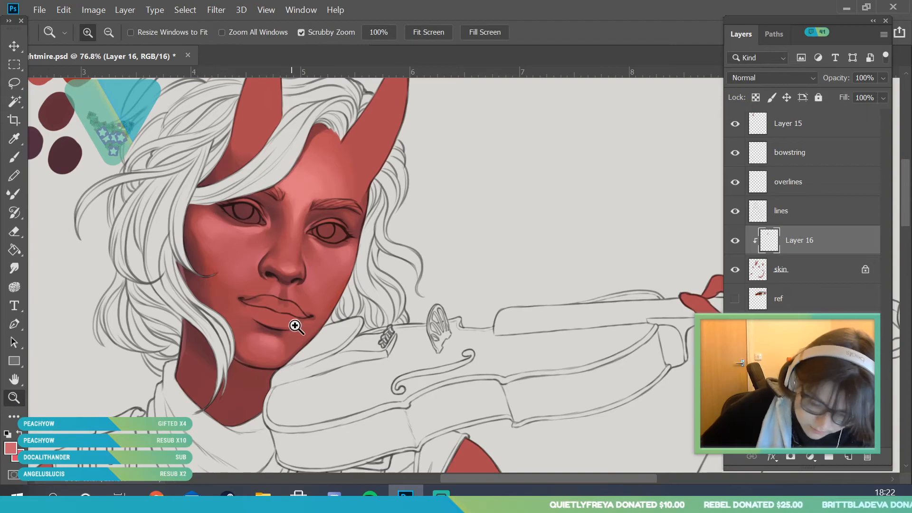
drag(286, 332, 315, 360)
- Sample a dark red from the nose shadow and set the foreground colour to 5d222a
key(i)
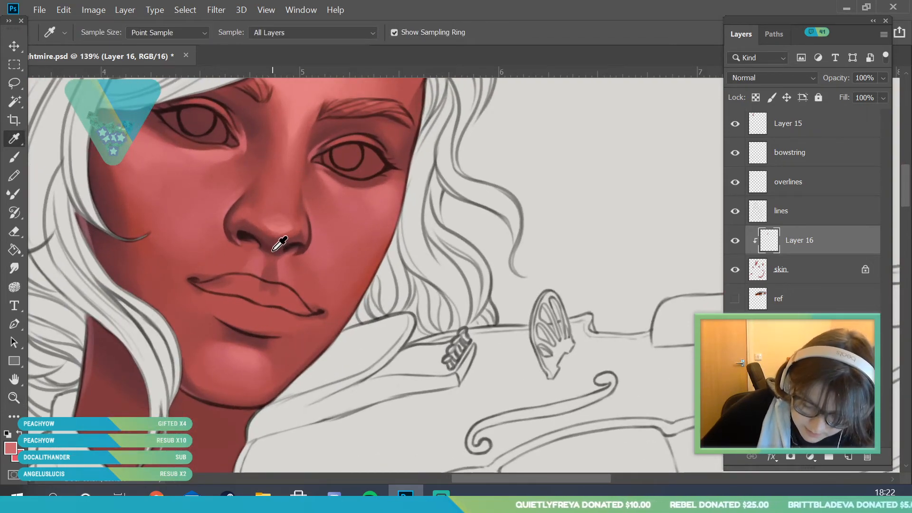
click(11, 447)
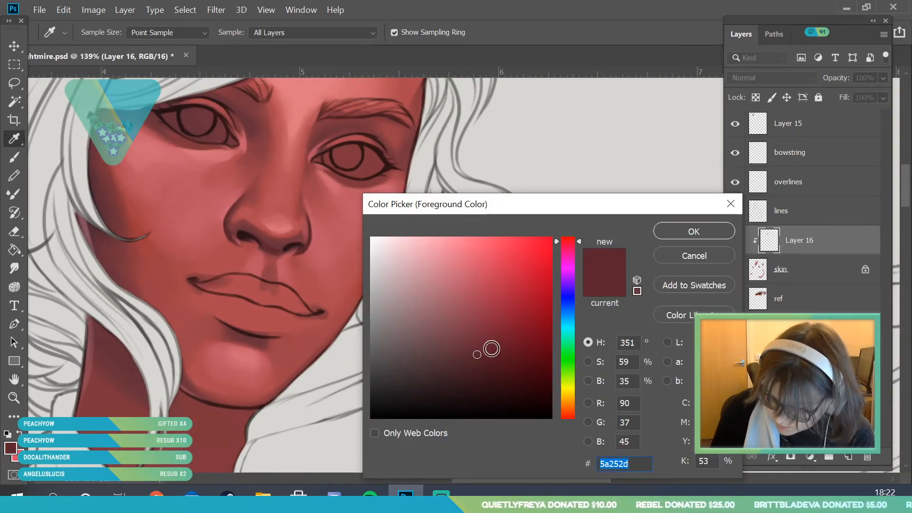
click(692, 231)
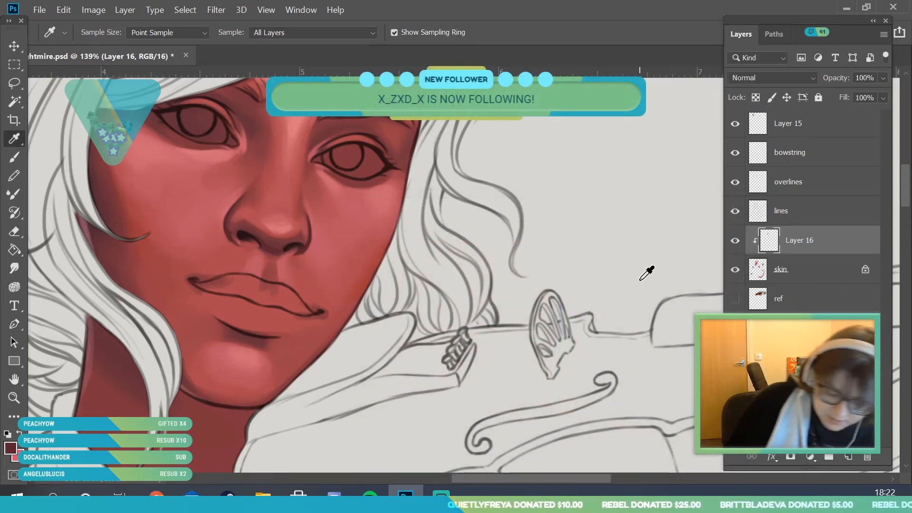
click(14, 398)
drag(283, 314, 308, 380)
click(9, 447)
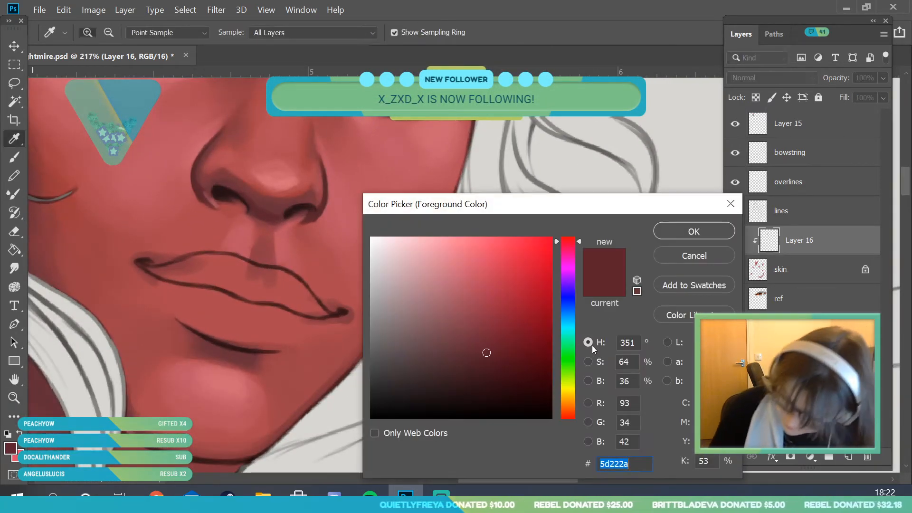
click(682, 233)
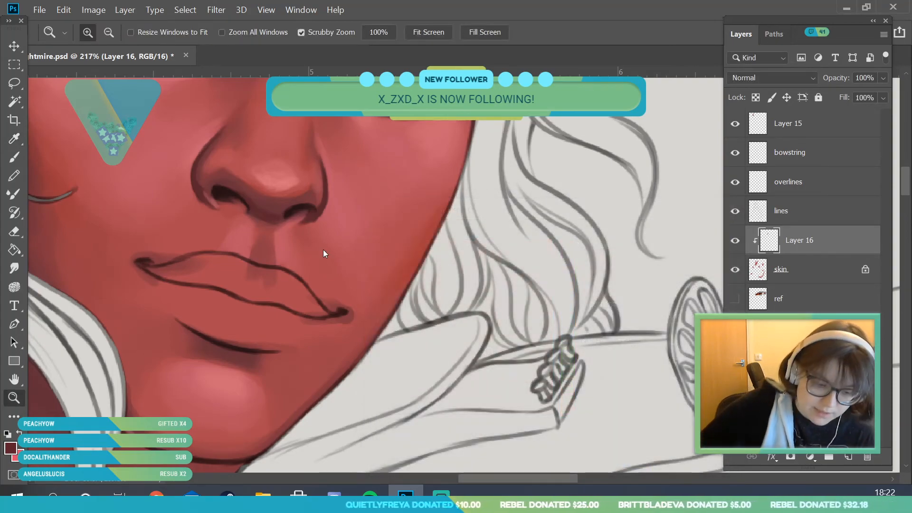
- Trace the inside of the upper lip's outline and fill the whole lip with dark red using the 9 px brush
key(b)
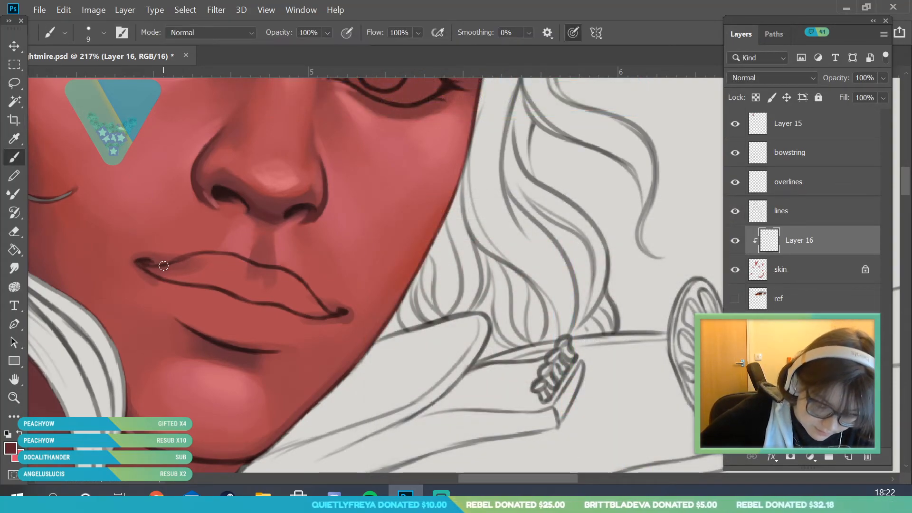
drag(140, 262, 236, 290)
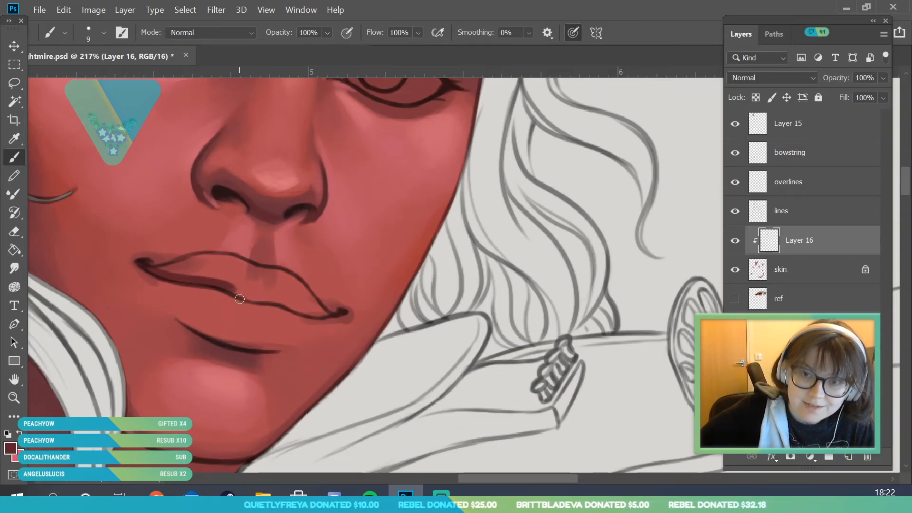
drag(255, 299, 293, 307)
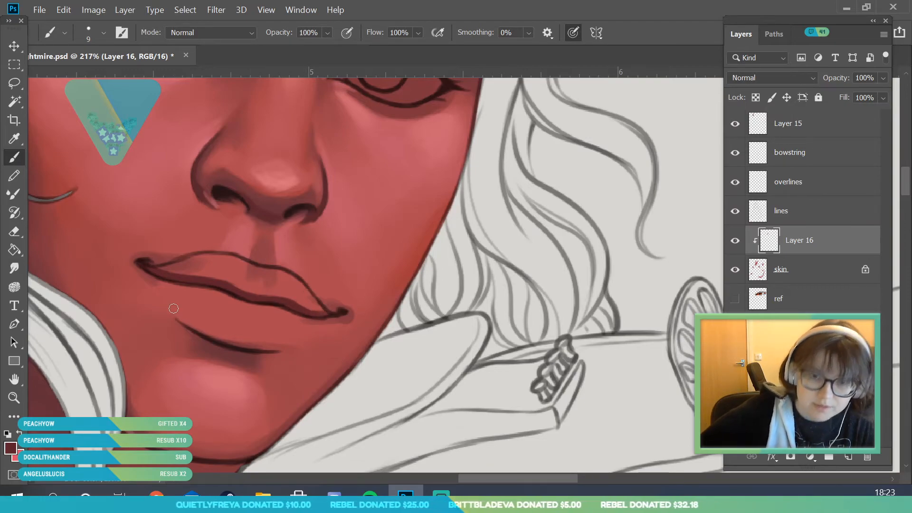
drag(192, 259, 245, 263)
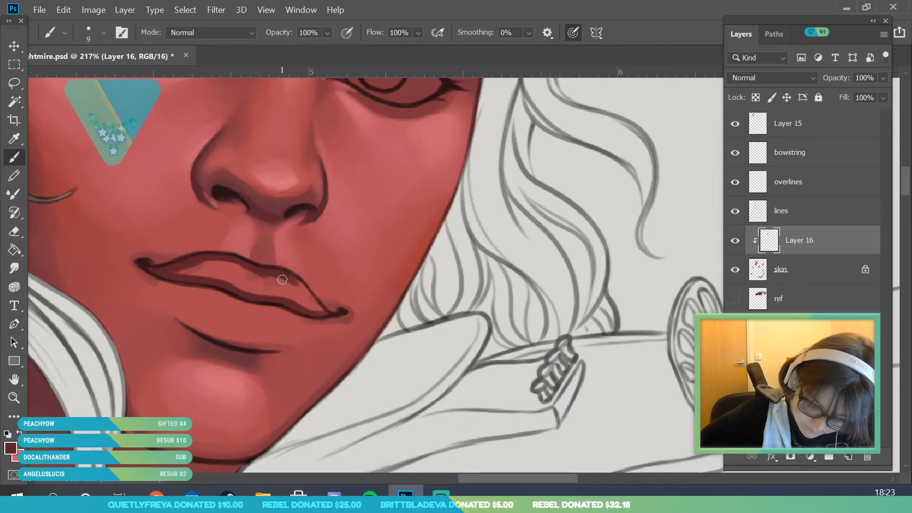
mouse_move(300, 303)
mouse_down()
mouse_move(262, 272)
mouse_move(282, 299)
mouse_move(209, 277)
mouse_move(252, 272)
mouse_up()
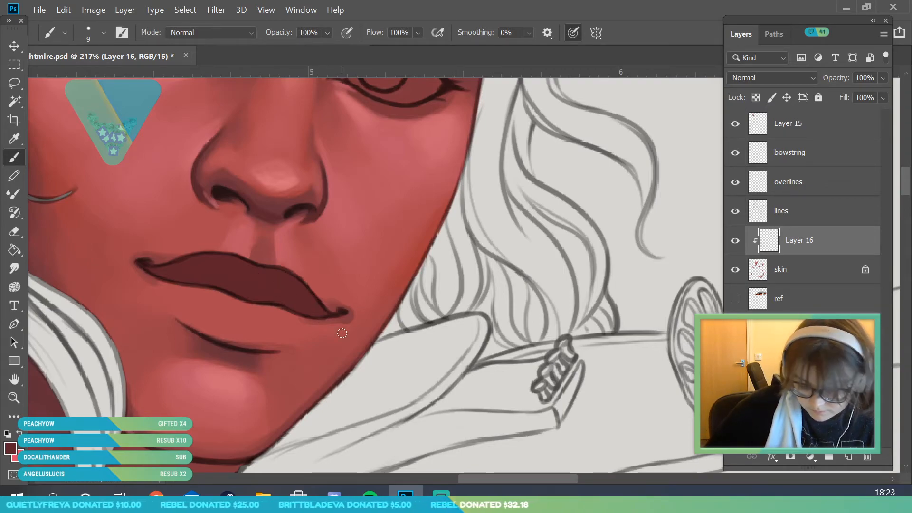
- Add a clipped layer directly above the skin layer and block in the lower lip with a sampled muted red using a 28 px brush
click(800, 280)
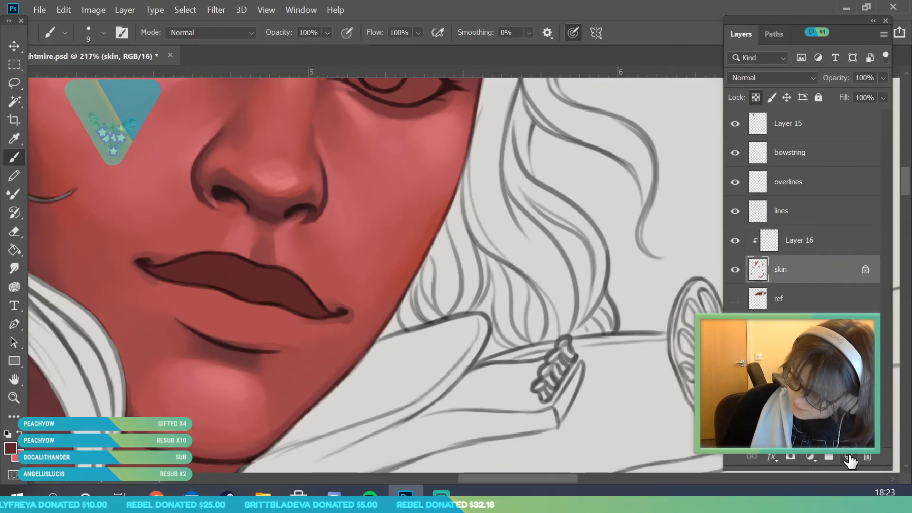
click(848, 457)
click(17, 400)
drag(247, 361, 154, 381)
drag(221, 372, 299, 365)
click(18, 139)
click(90, 245)
key(b)
click(89, 30)
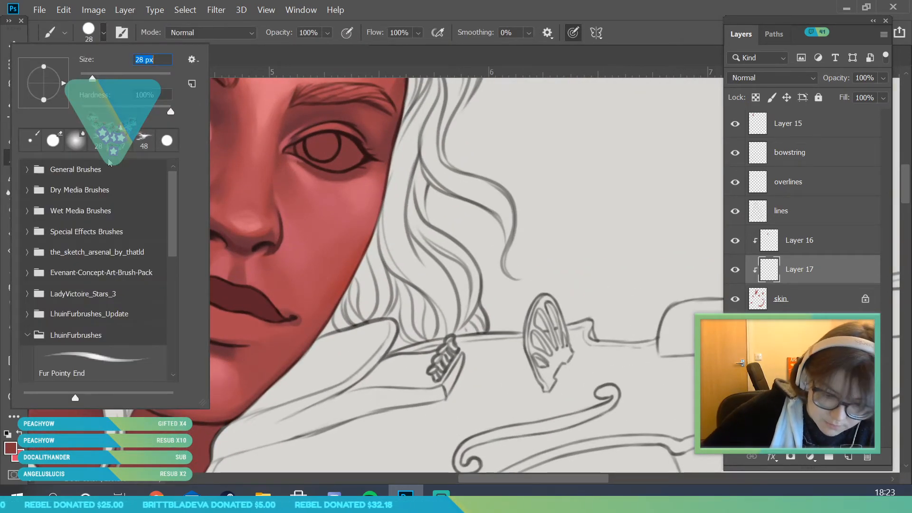
click(237, 332)
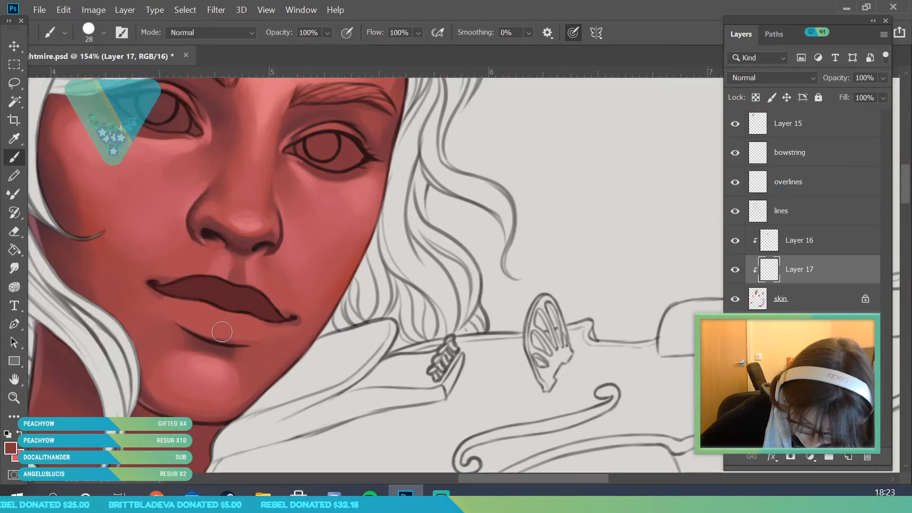
drag(218, 331, 183, 319)
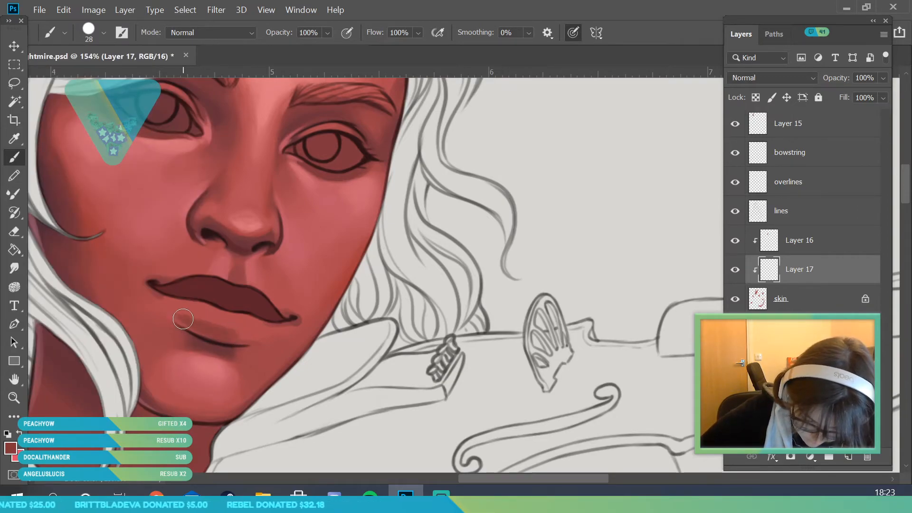
mouse_move(259, 335)
mouse_down()
mouse_move(179, 308)
mouse_move(240, 327)
mouse_up()
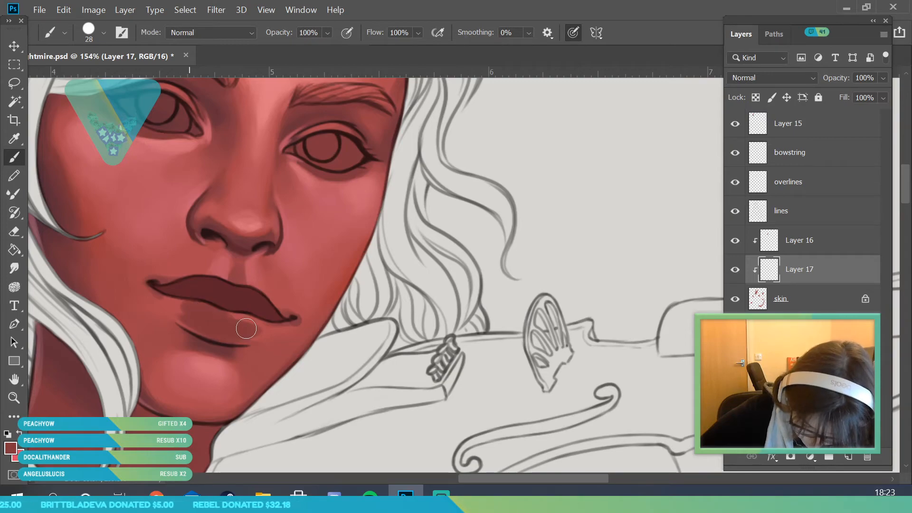
- Reduce the brush to 17 px and extend the lower lip's muted red cleanly out to both mouth corners
click(14, 398)
drag(135, 254, 90, 407)
drag(150, 279, 246, 285)
key(b)
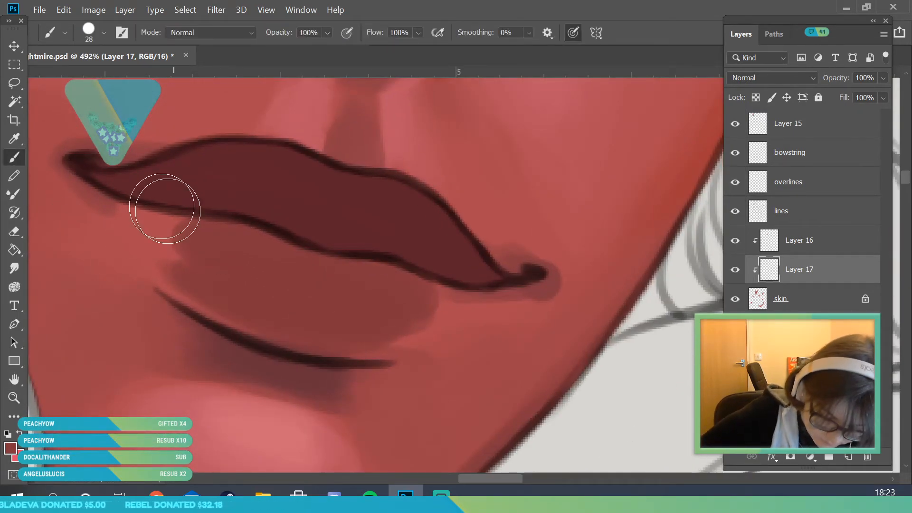
click(102, 33)
drag(91, 75, 88, 75)
click(245, 252)
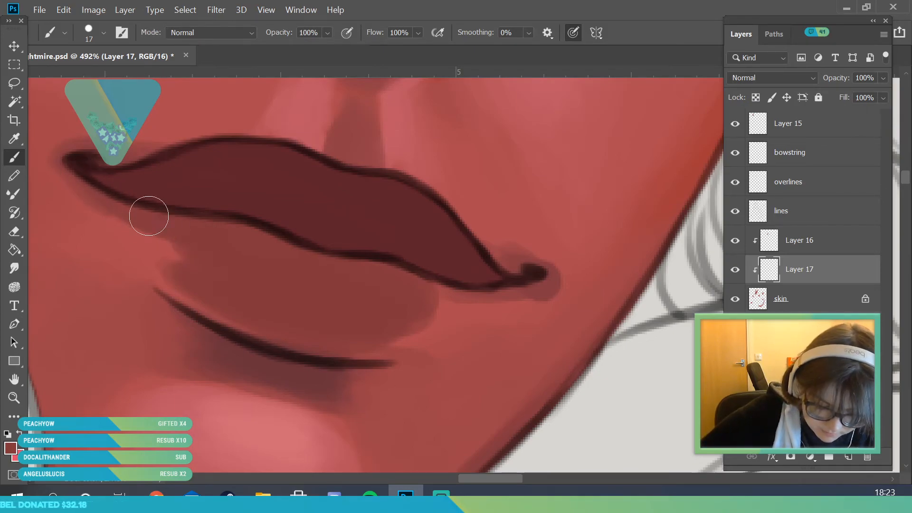
drag(191, 257, 209, 273)
mouse_move(122, 218)
mouse_down()
mouse_move(240, 292)
mouse_move(181, 272)
mouse_move(104, 207)
mouse_move(227, 299)
mouse_up()
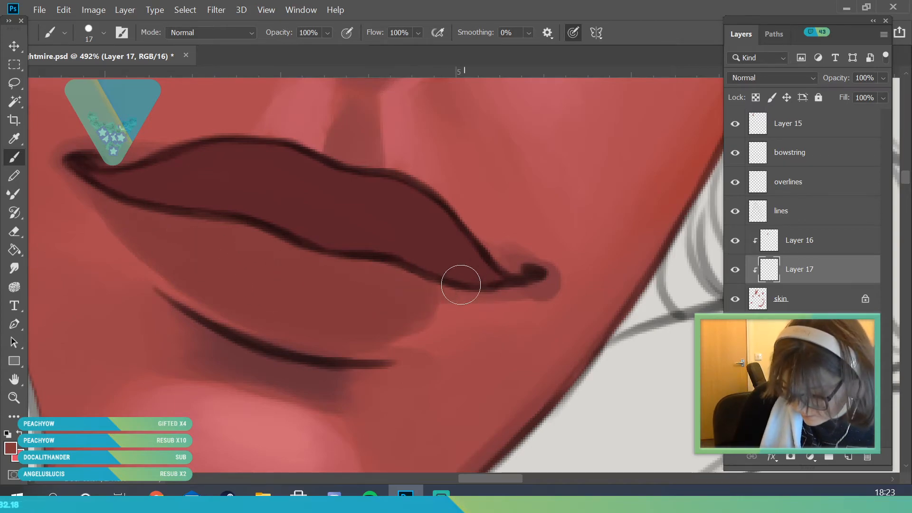
mouse_move(397, 301)
mouse_down()
mouse_move(464, 301)
mouse_move(490, 285)
mouse_move(375, 325)
mouse_move(370, 342)
mouse_move(512, 283)
mouse_move(530, 264)
mouse_up()
- Sample a dark purple and shade both ends of the upper lip with it on Layer 16 using the 17 px brush
click(14, 397)
mouse_move(183, 208)
mouse_down()
mouse_move(172, 343)
mouse_move(195, 358)
mouse_move(220, 309)
mouse_up()
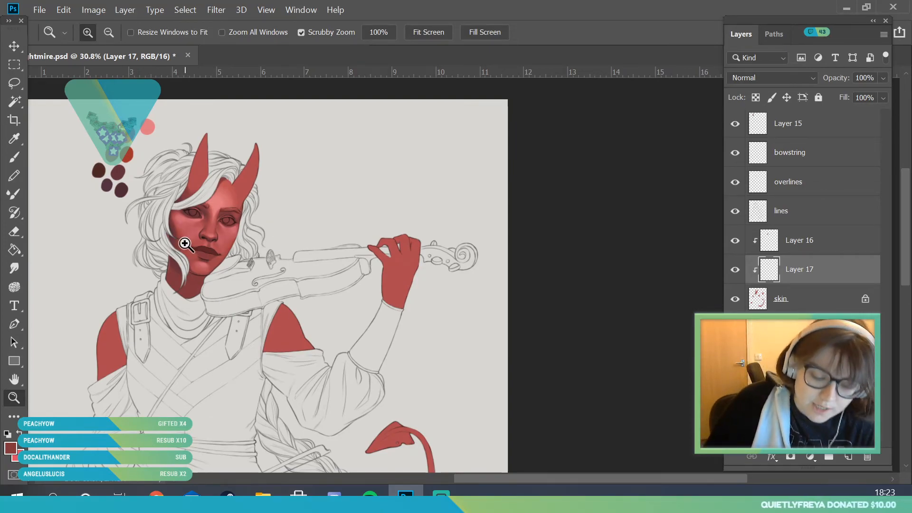
drag(183, 242, 233, 365)
click(819, 246)
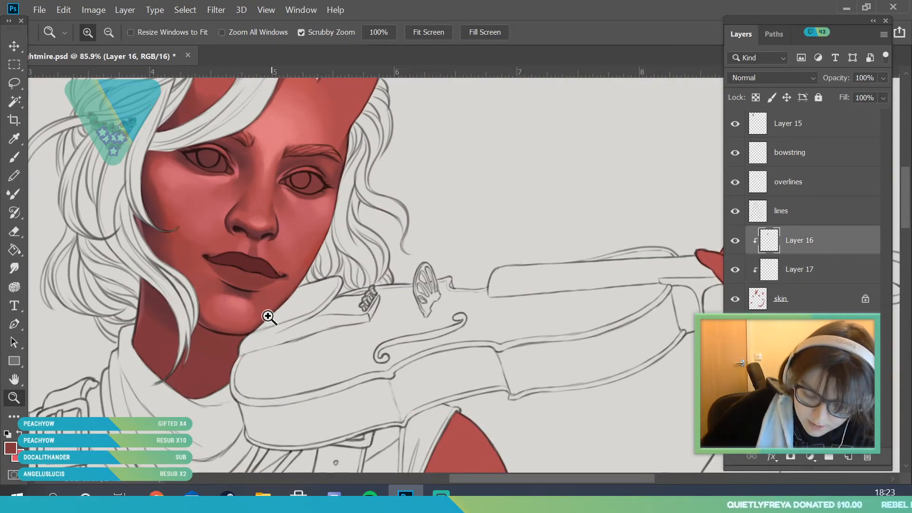
drag(279, 315, 287, 332)
drag(318, 395, 125, 215)
click(25, 138)
click(50, 165)
click(14, 398)
mouse_move(191, 312)
mouse_down()
mouse_move(237, 318)
mouse_move(261, 343)
mouse_up()
click(14, 157)
drag(94, 218, 144, 236)
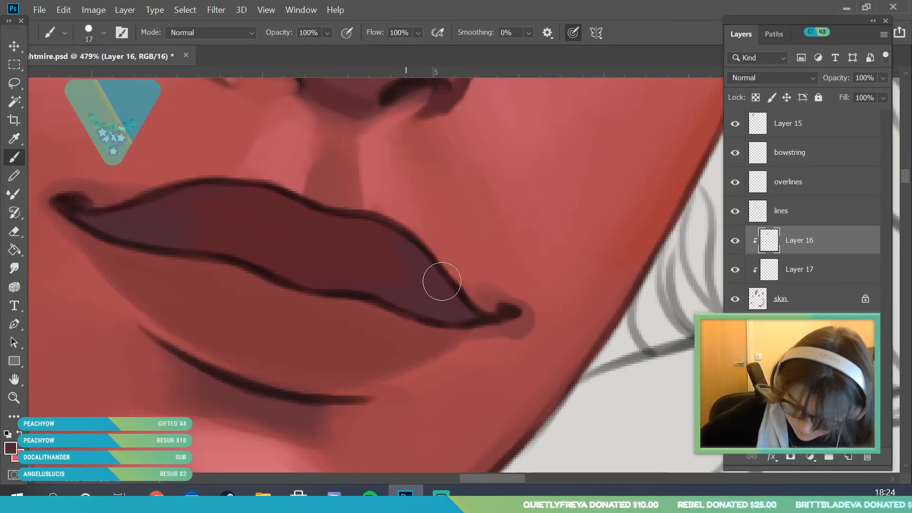
- Set the foreground colour to 351721 and darken the ends and edges of the upper lip with a 12 px brush
click(10, 448)
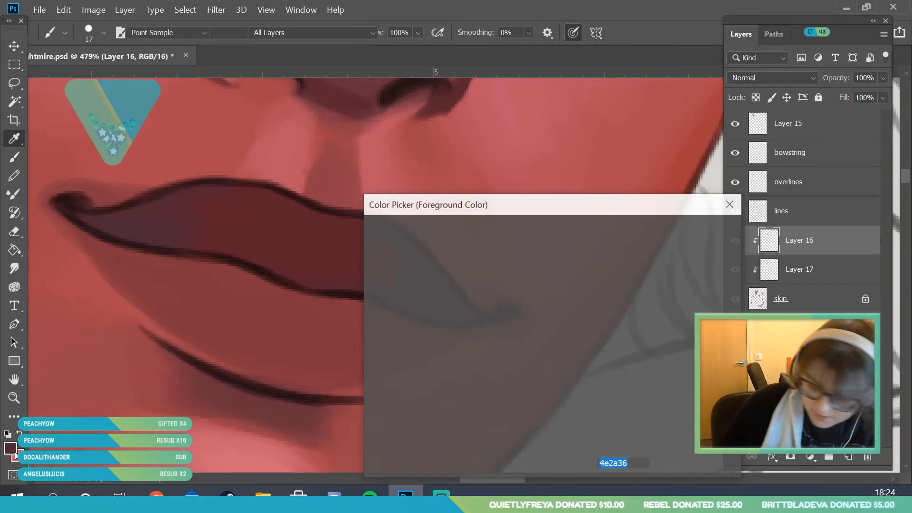
click(474, 378)
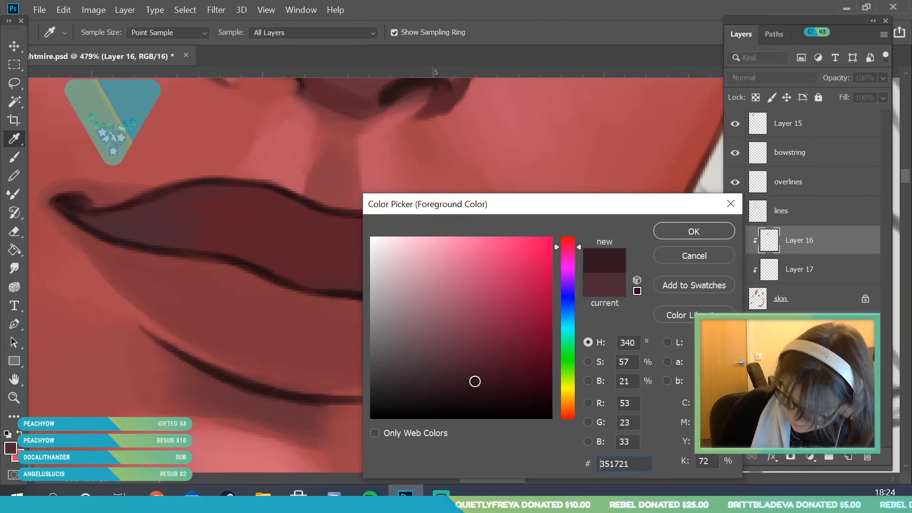
click(694, 232)
click(103, 32)
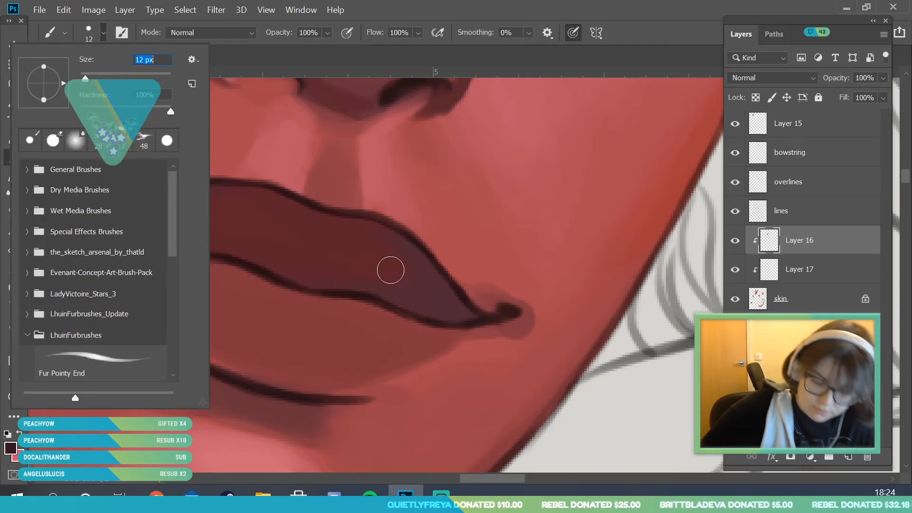
click(428, 298)
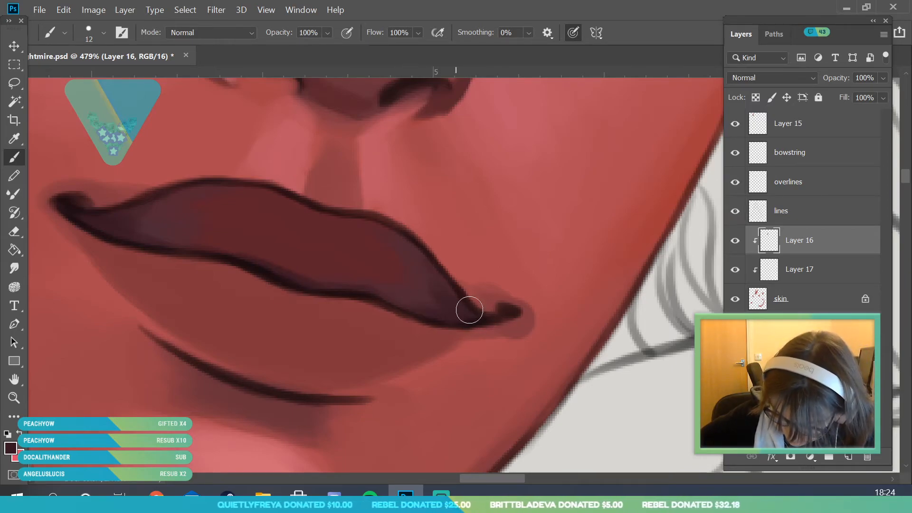
- Sample the upper lip's dark red and blend the purple shading into the lip's middle with an 18 px brush
mouse_move(244, 394)
mouse_down()
mouse_move(358, 368)
mouse_move(342, 392)
mouse_up()
key(b)
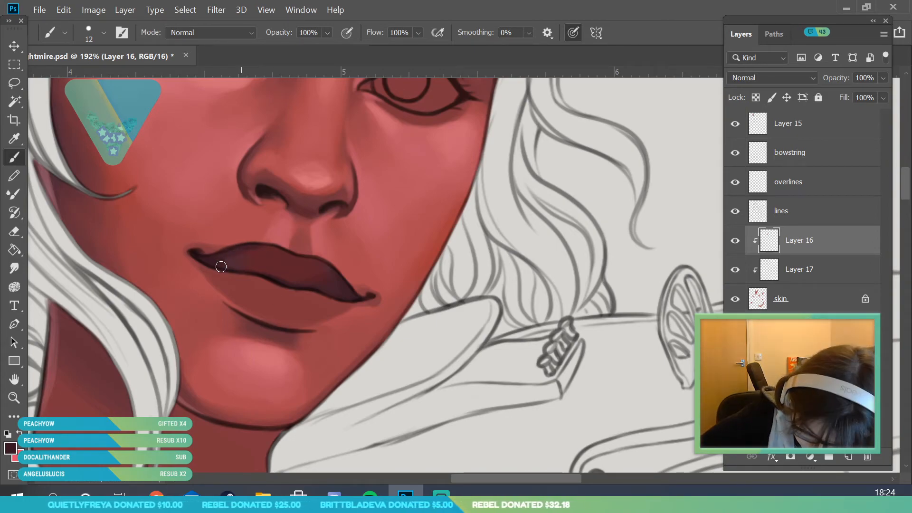
alt+click(318, 277)
right_click(48, 119)
click(93, 98)
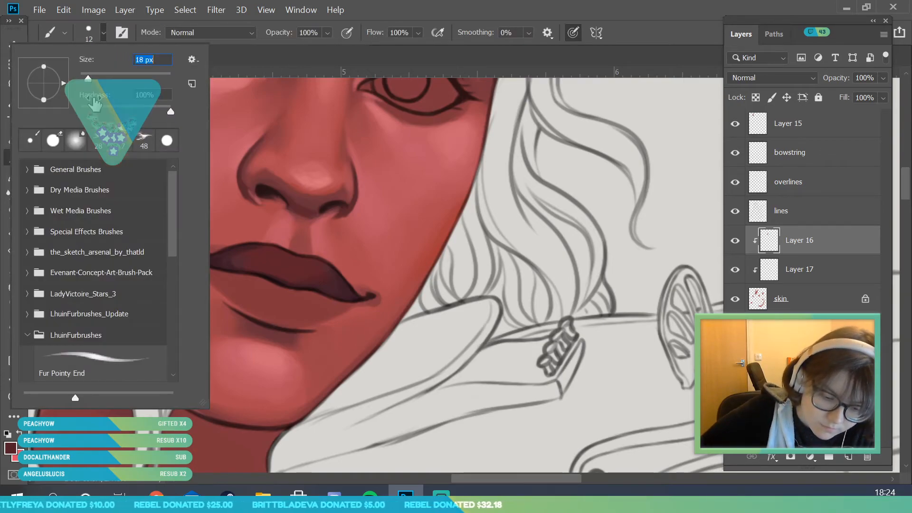
click(250, 260)
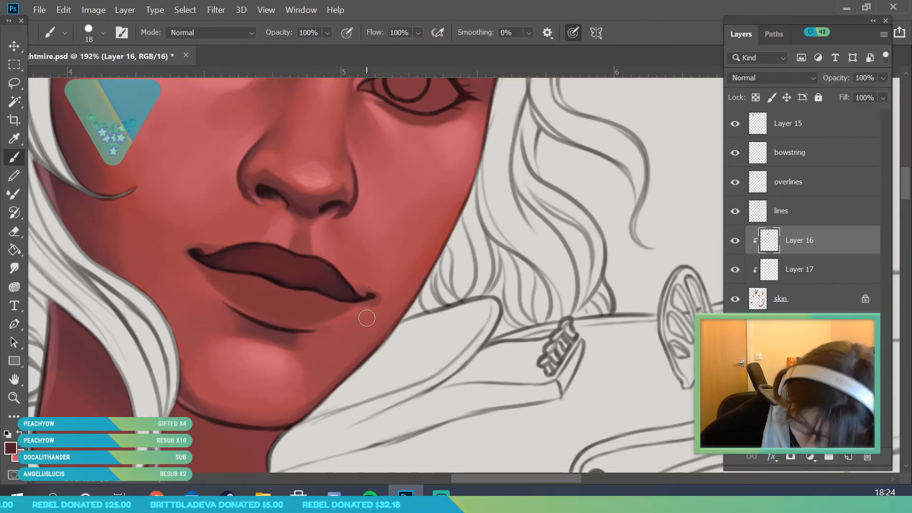
- Sample a dark red from the upper lip's left end and shade the left corner of the lower lip with it
key(z)
drag(366, 317, 157, 468)
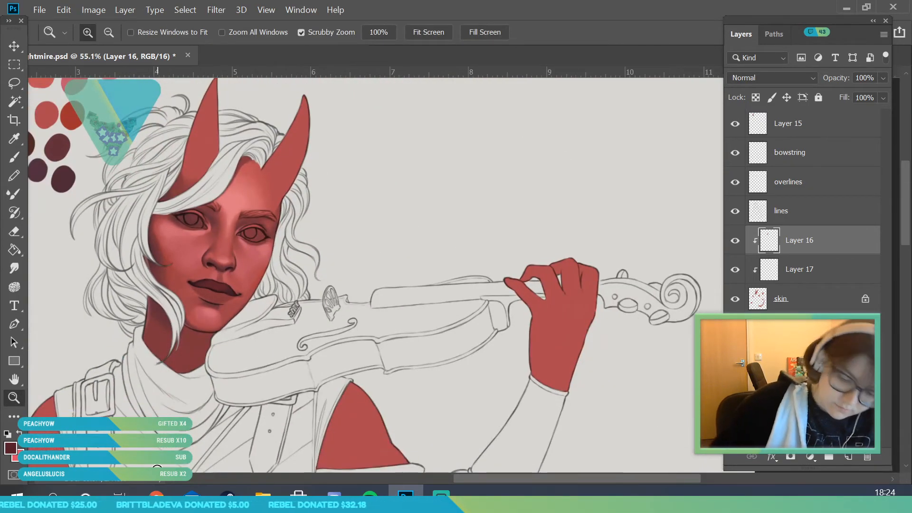
scroll(203, 311, up, 10)
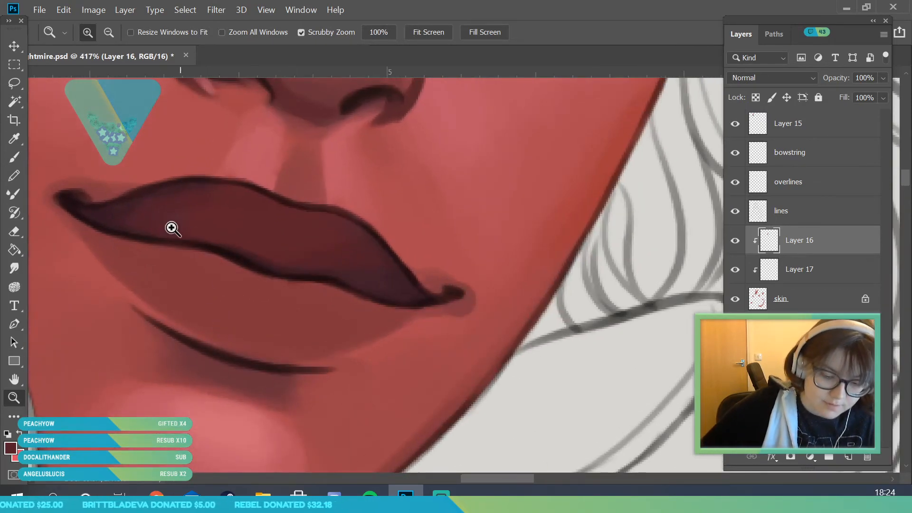
key(i)
click(143, 214)
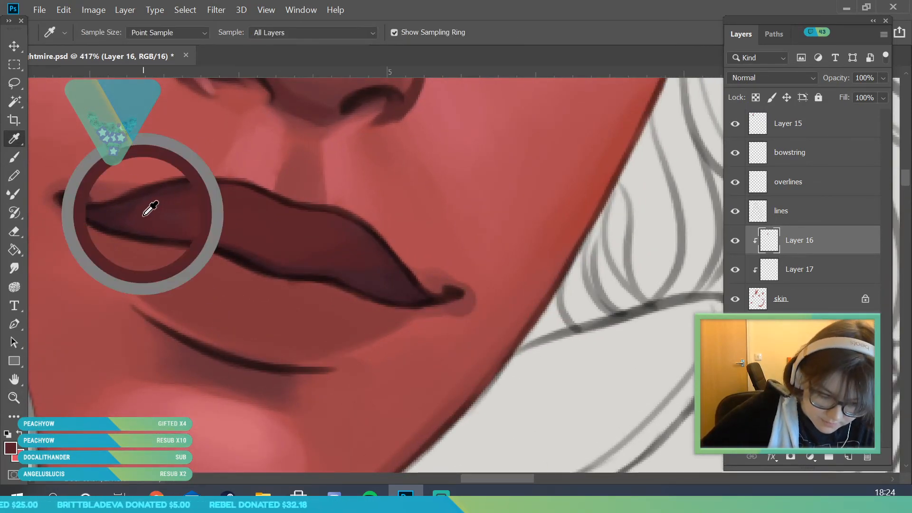
click(20, 159)
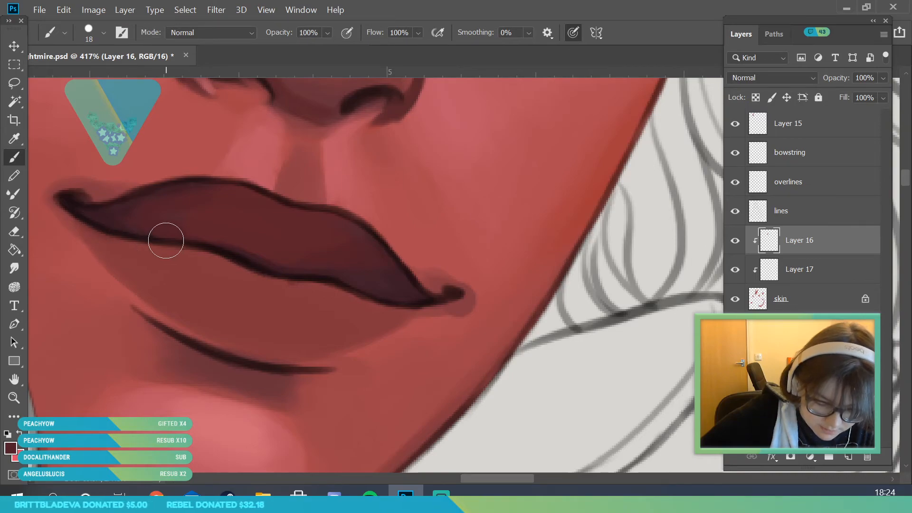
mouse_move(78, 217)
mouse_down()
mouse_move(122, 276)
mouse_move(171, 311)
mouse_up()
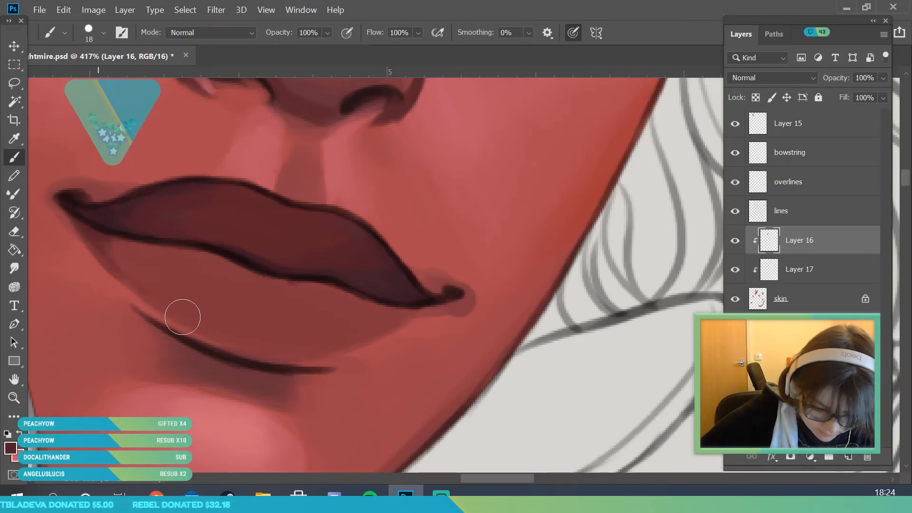
mouse_move(86, 232)
mouse_down()
mouse_move(128, 270)
mouse_move(142, 240)
mouse_move(103, 259)
mouse_move(120, 270)
mouse_move(145, 271)
mouse_move(179, 250)
mouse_up()
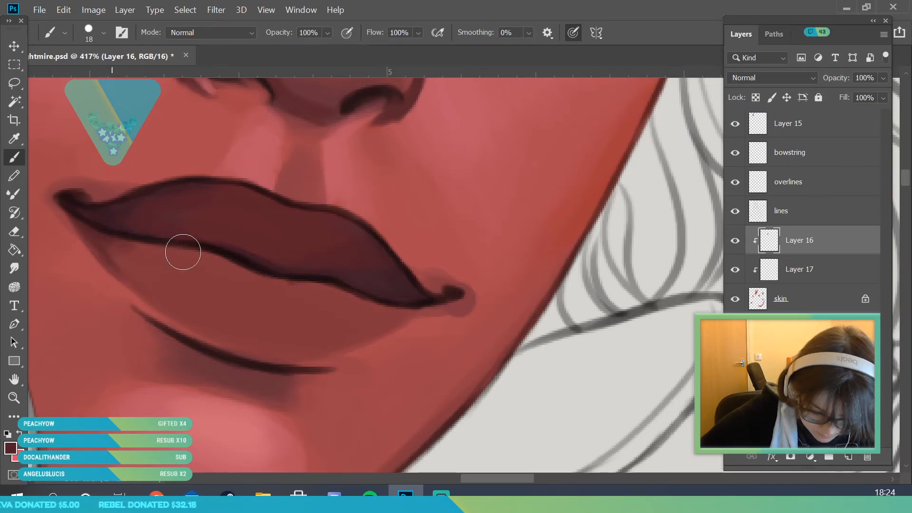
- Reduce the brush to 10 px and shade the lower lip beneath the mouth line and at its right corner
click(103, 33)
drag(83, 78, 85, 78)
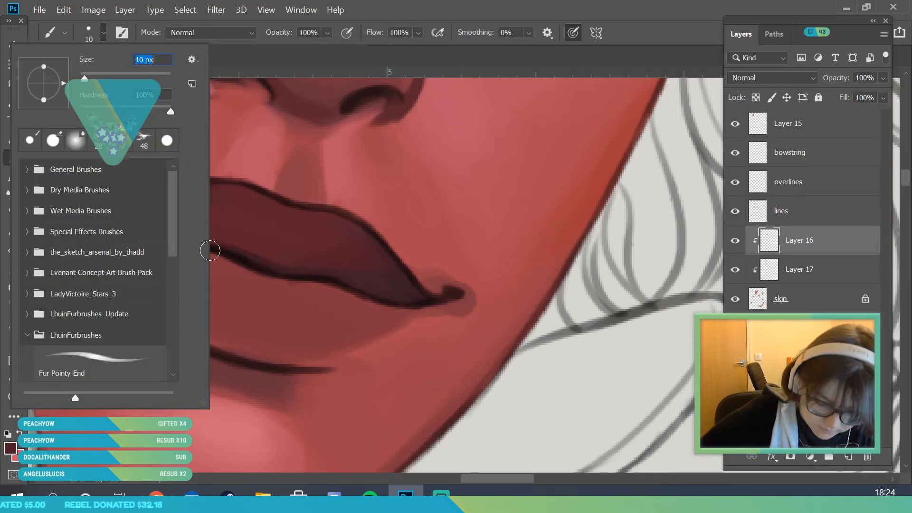
click(242, 265)
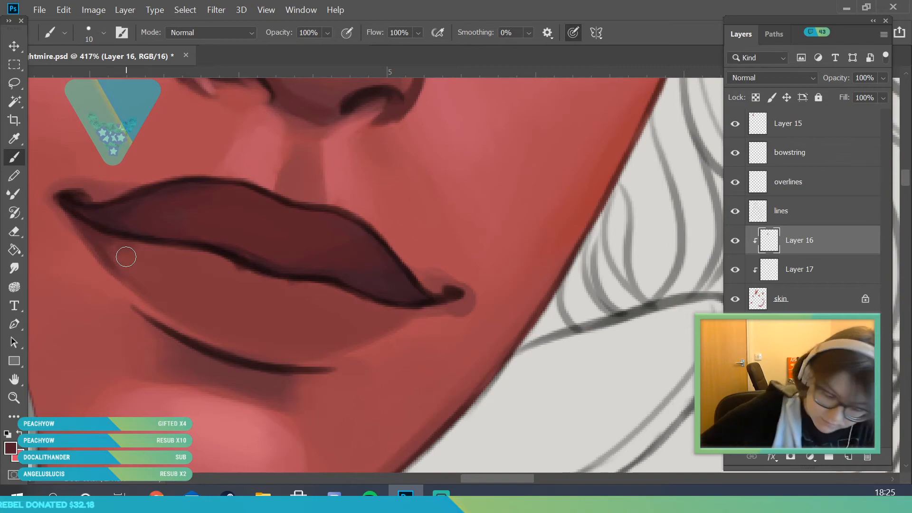
mouse_move(109, 251)
mouse_down()
mouse_move(236, 262)
mouse_move(166, 246)
mouse_move(270, 284)
mouse_move(222, 267)
mouse_move(344, 285)
mouse_move(302, 281)
mouse_move(416, 309)
mouse_move(381, 311)
mouse_up()
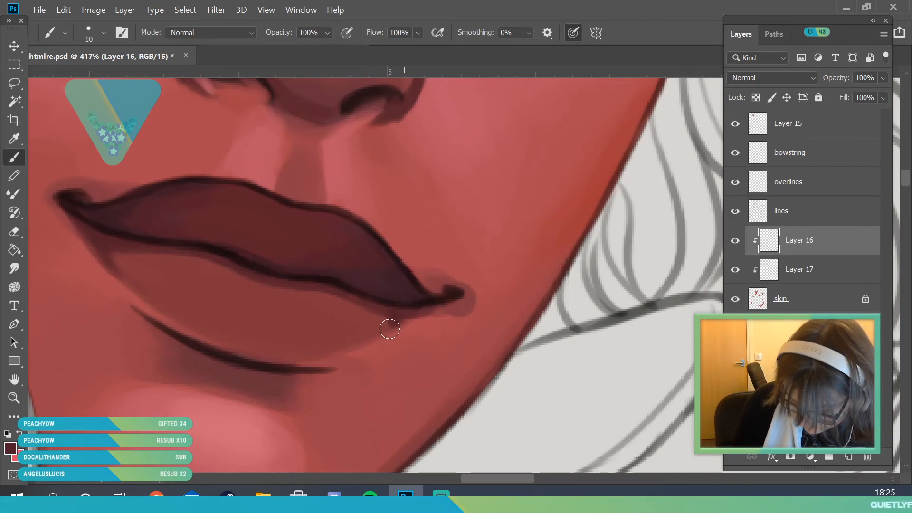
mouse_move(369, 342)
mouse_down()
mouse_move(326, 335)
mouse_move(214, 356)
mouse_up()
- Darken the lower lip's bottom edge just above the line beneath it on Layer 16 using the 10 px brush
key(z)
key(ctrl+0)
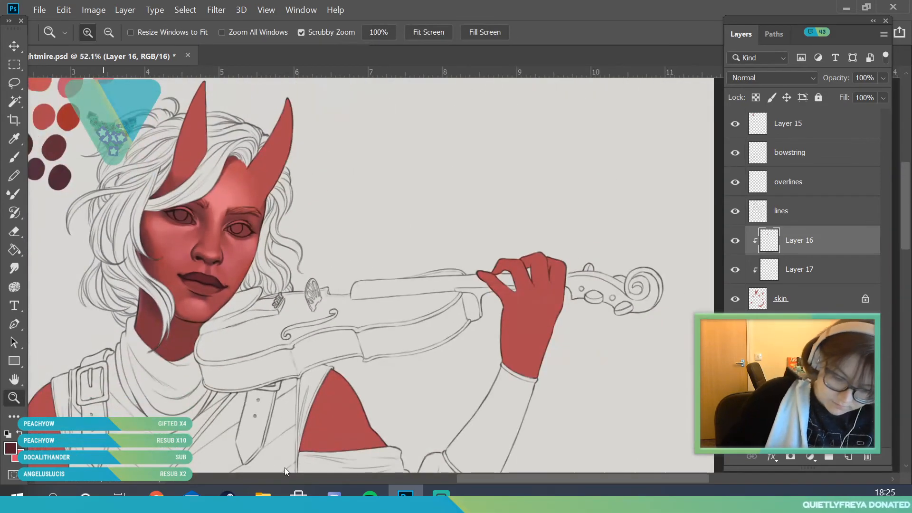
mouse_move(248, 248)
mouse_down()
mouse_move(228, 305)
mouse_move(291, 386)
mouse_move(163, 348)
mouse_up()
click(14, 158)
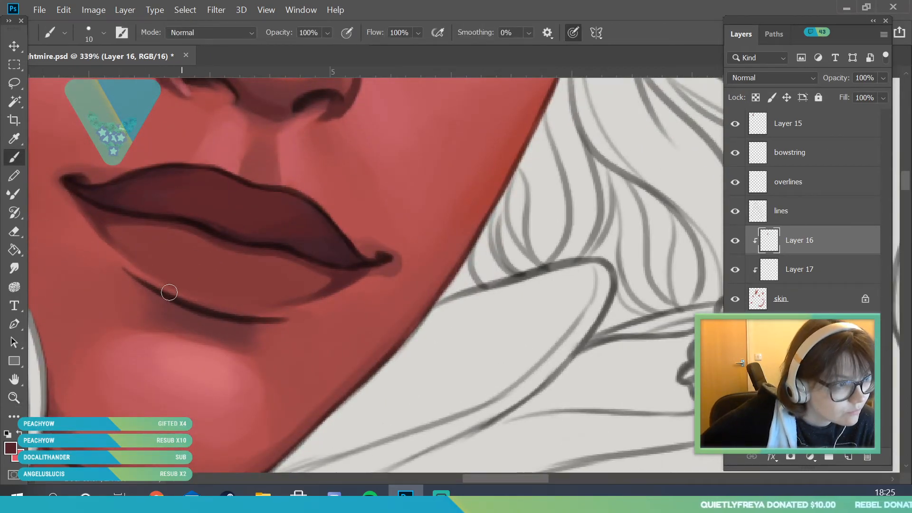
mouse_move(136, 265)
mouse_down()
mouse_move(206, 308)
mouse_move(160, 288)
mouse_move(131, 267)
mouse_move(202, 302)
mouse_up()
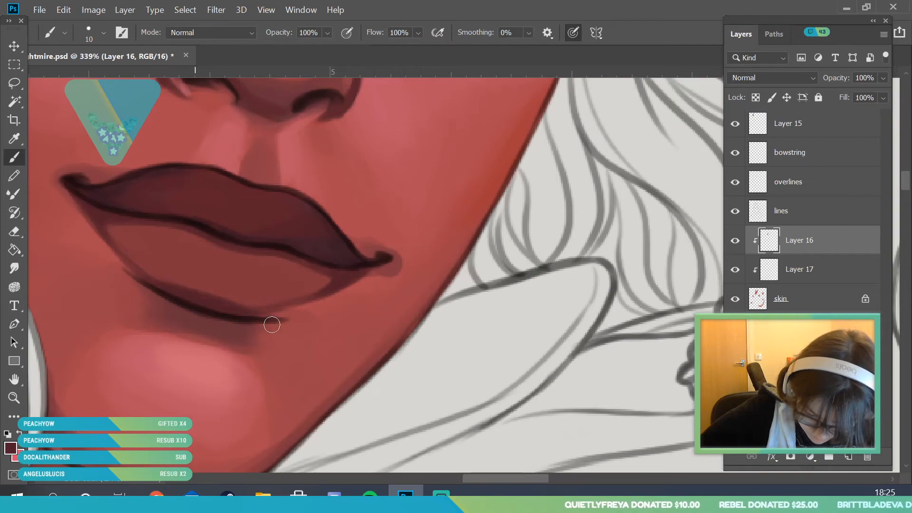
- Sample the skin red beside the lower lip and paint out the left end of the line beneath it on the overlines layer
click(14, 398)
drag(219, 297, 254, 299)
drag(207, 276, 232, 280)
click(810, 216)
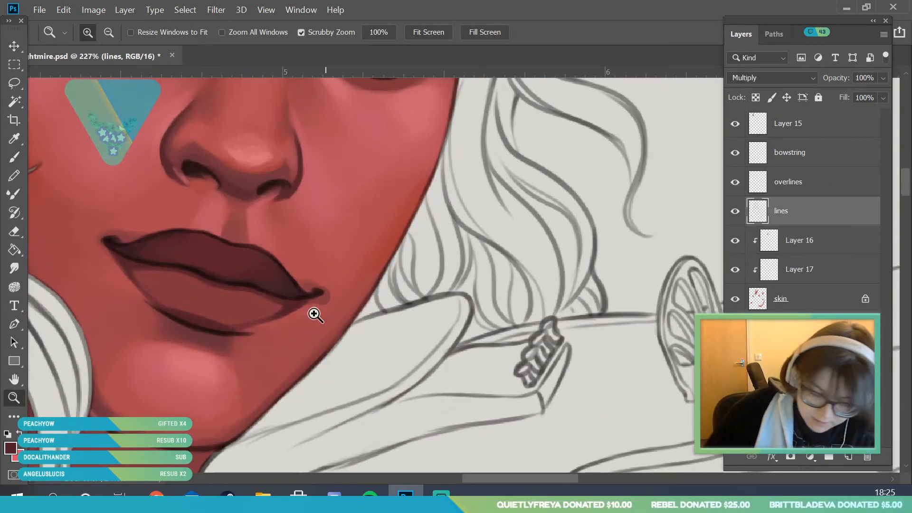
drag(171, 322, 204, 322)
click(14, 138)
click(105, 254)
click(103, 265)
click(15, 158)
drag(94, 255, 128, 287)
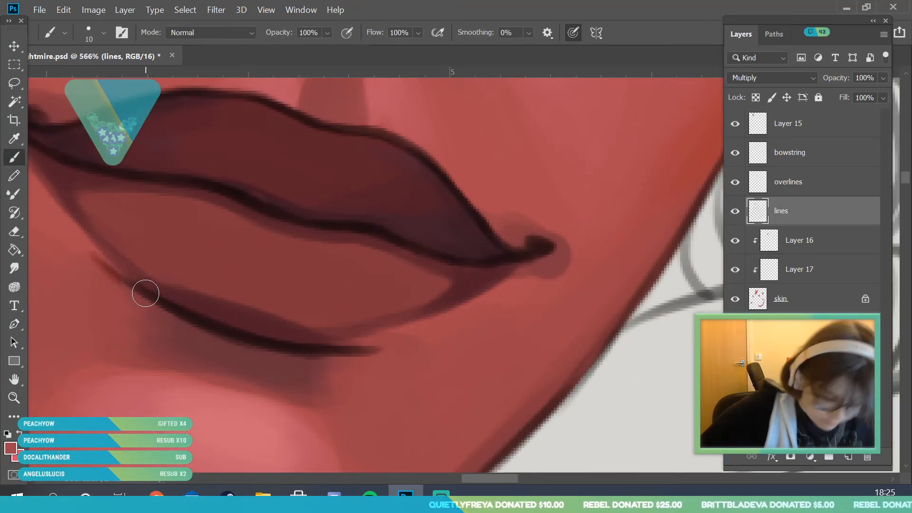
key(ctrl+z)
click(816, 195)
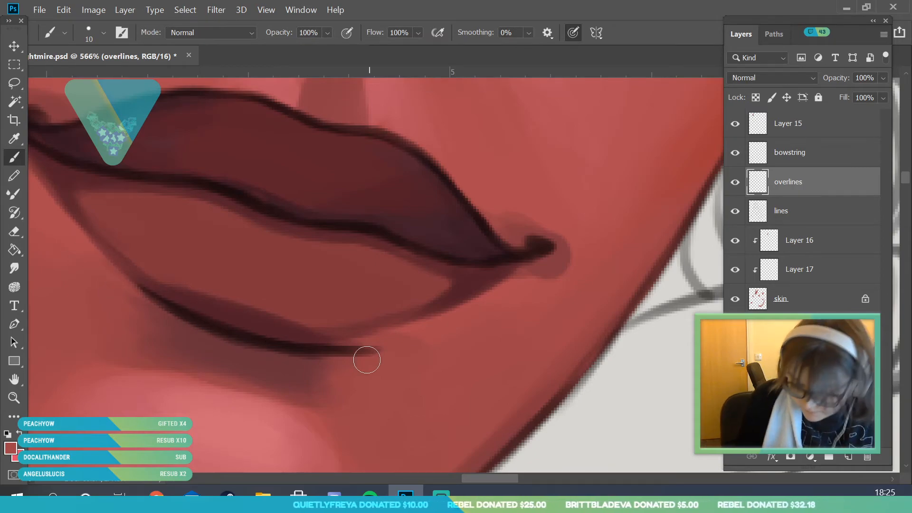
- Paint out the right end and underside of the lower lip's line with sampled nearby reds, and deepen the lip's bottom edge with sampled dark red
alt+click(393, 332)
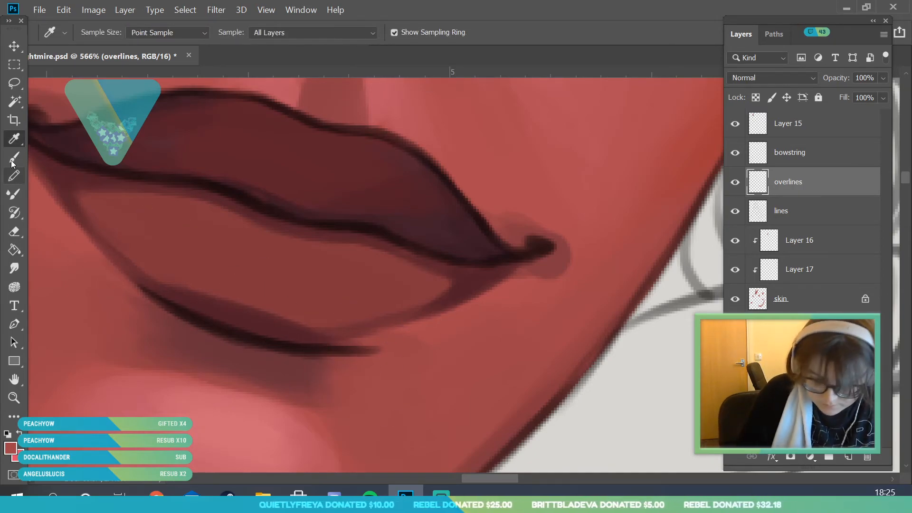
mouse_move(396, 359)
mouse_down()
mouse_move(380, 350)
mouse_move(303, 361)
mouse_move(388, 345)
mouse_move(330, 340)
mouse_move(291, 351)
mouse_up()
key(i)
click(234, 350)
click(15, 156)
mouse_move(173, 313)
mouse_down()
mouse_move(273, 352)
mouse_move(137, 291)
mouse_move(229, 337)
mouse_move(311, 355)
mouse_move(182, 323)
mouse_move(348, 345)
mouse_up()
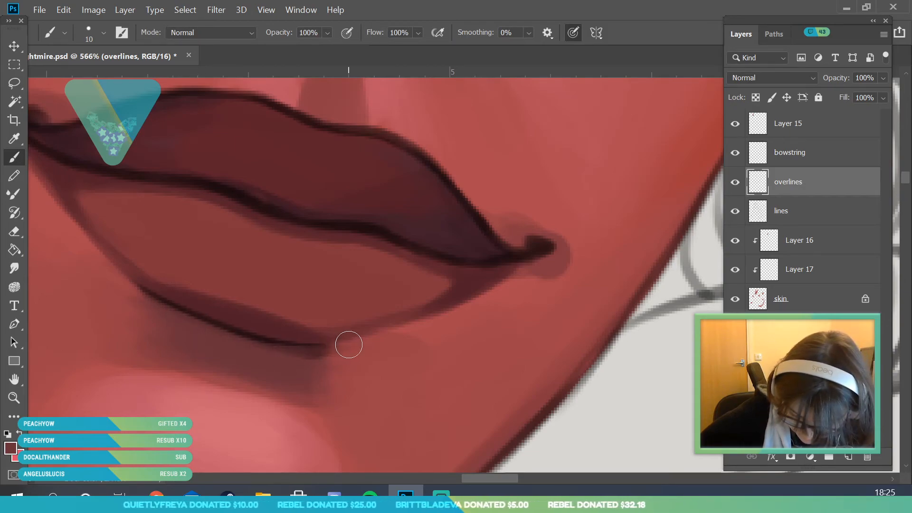
key(i)
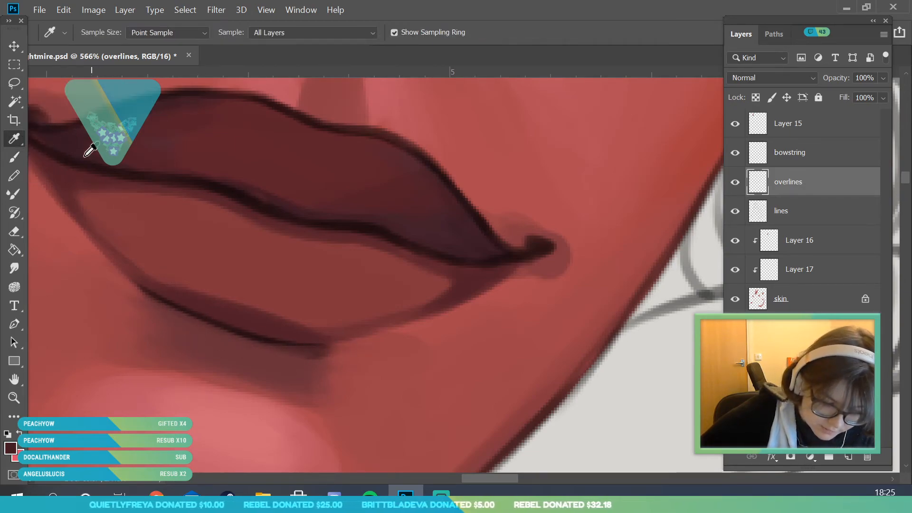
key(b)
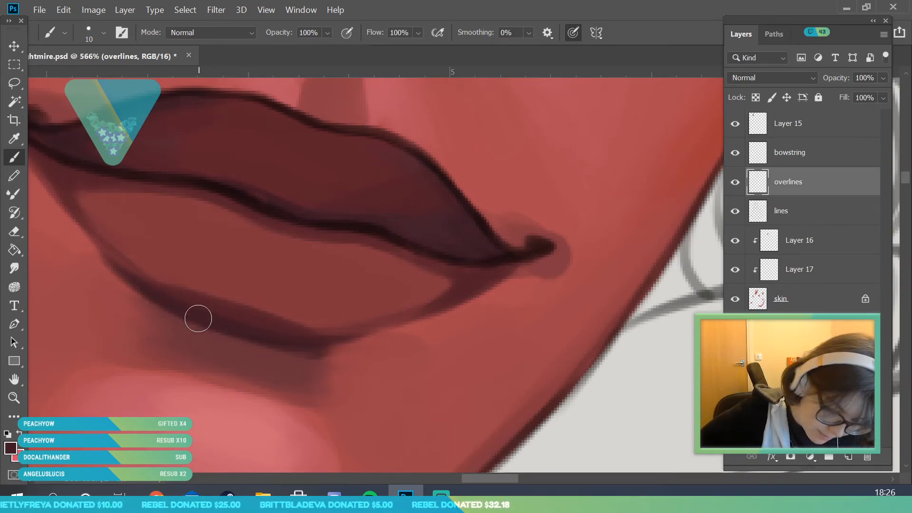
- Sample a muted red beside the lower lip and clean up the uneven outer edge on its lower left
key(z)
drag(230, 264, 145, 403)
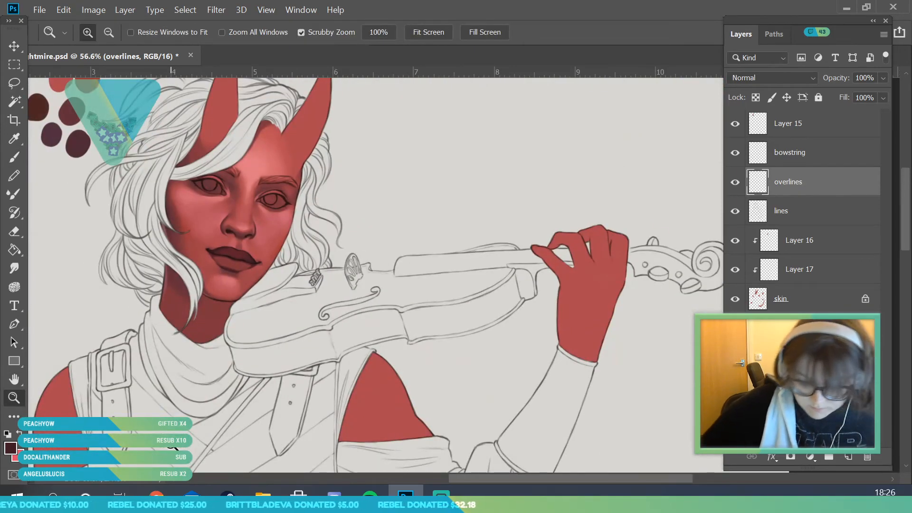
drag(239, 261, 303, 269)
mouse_move(159, 313)
mouse_down()
mouse_move(130, 314)
mouse_move(164, 304)
mouse_up()
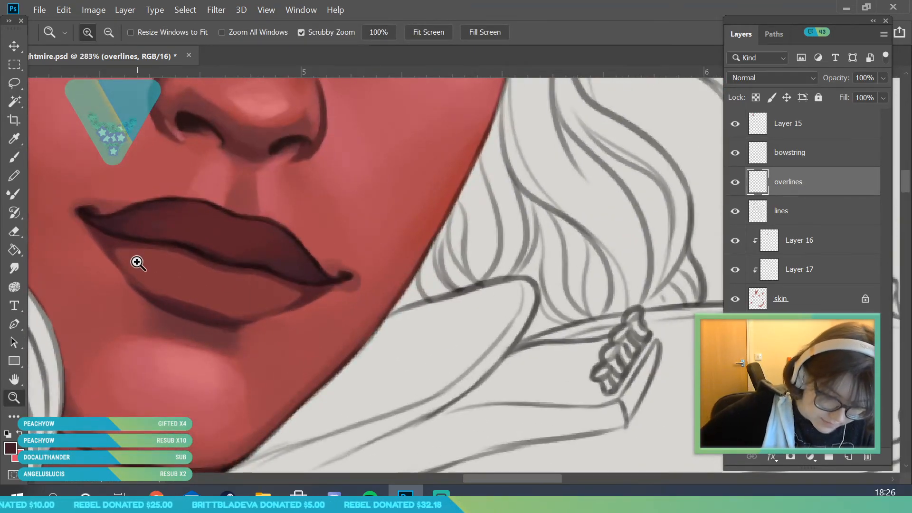
drag(139, 269, 153, 271)
click(17, 139)
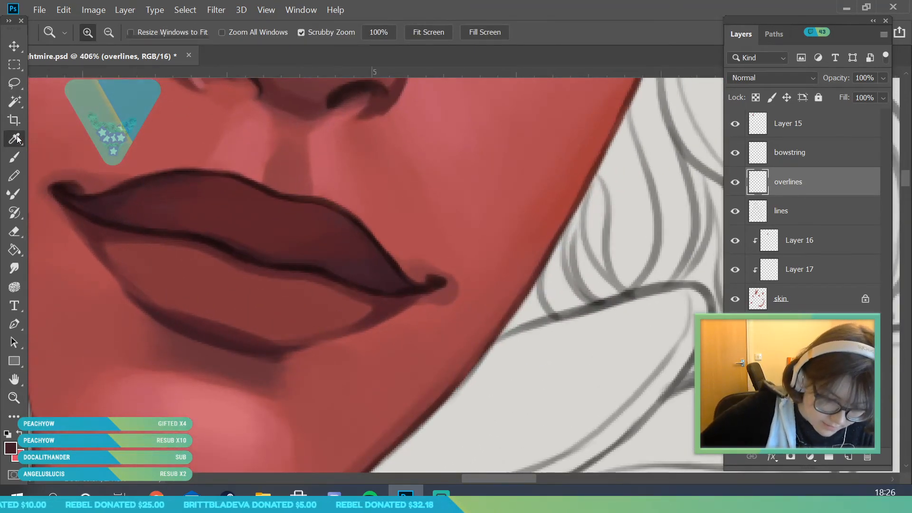
click(136, 307)
key(b)
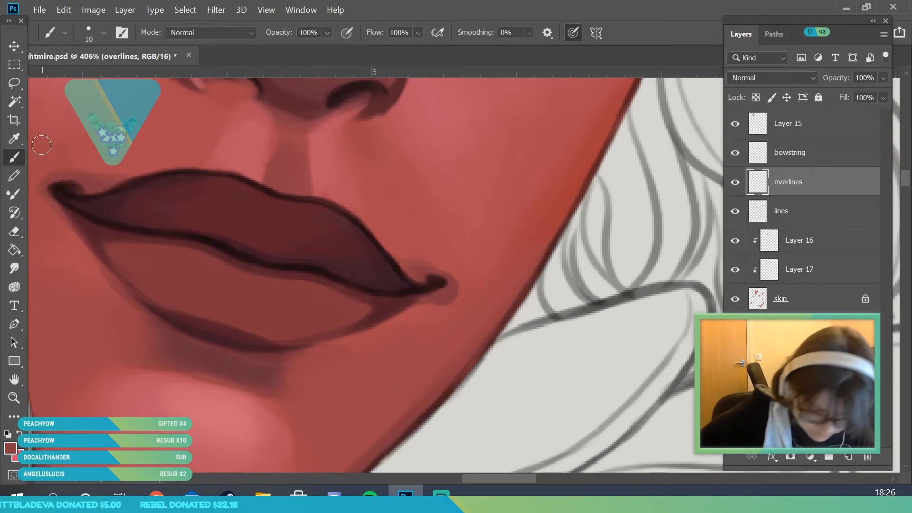
- Refine the lower lip's outline and left-side shading on the overlines layer with reds sampled from the chin shadow and the lip
alt+click(220, 352)
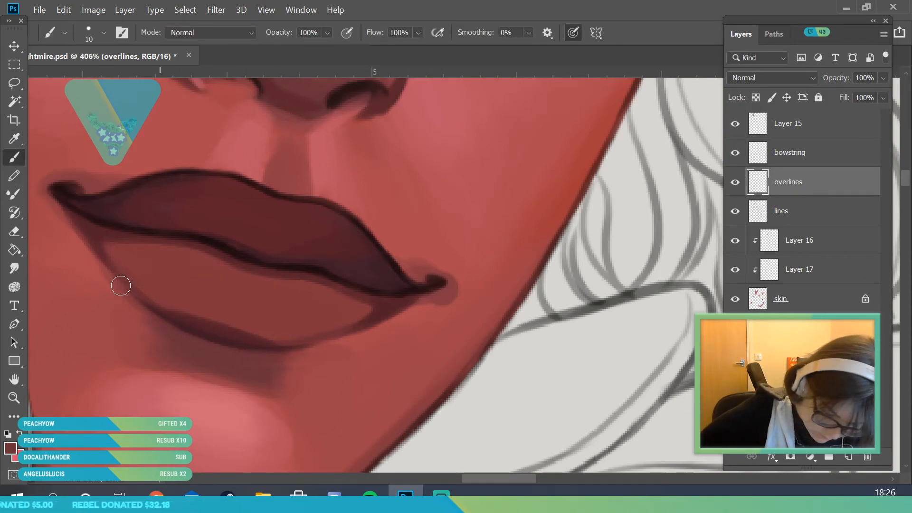
alt+click(106, 236)
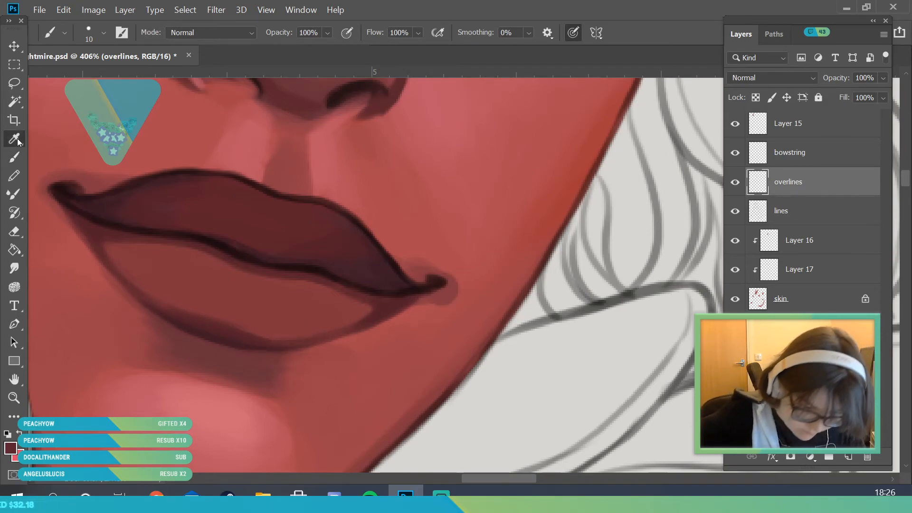
alt+click(116, 238)
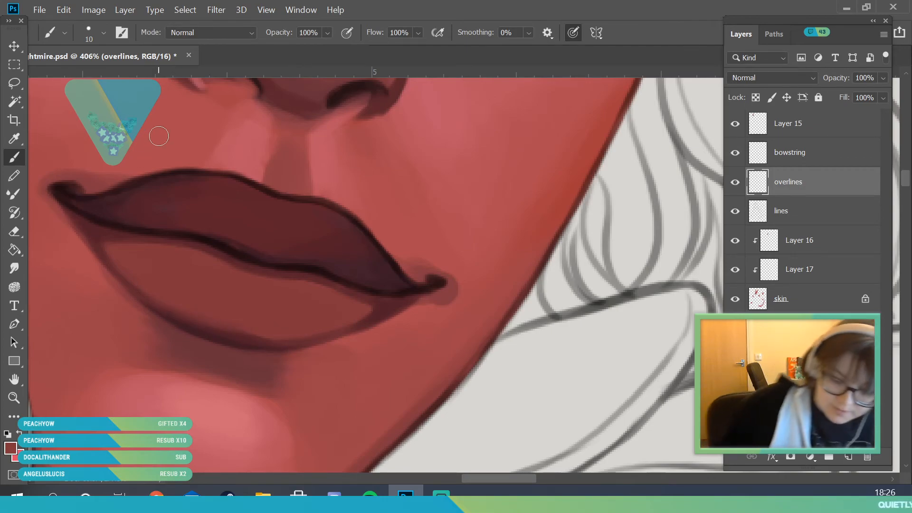
- Sample the skin red below the mouth's right corner and clean the lower lip's right outer edge with the 10 px brush
click(14, 380)
click(15, 398)
drag(199, 309, 244, 458)
drag(241, 288, 278, 301)
click(23, 141)
click(362, 333)
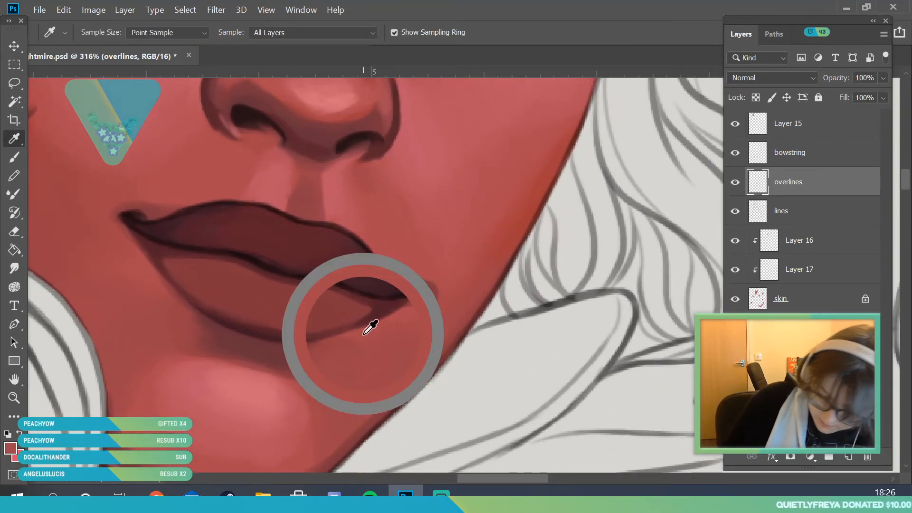
key(b)
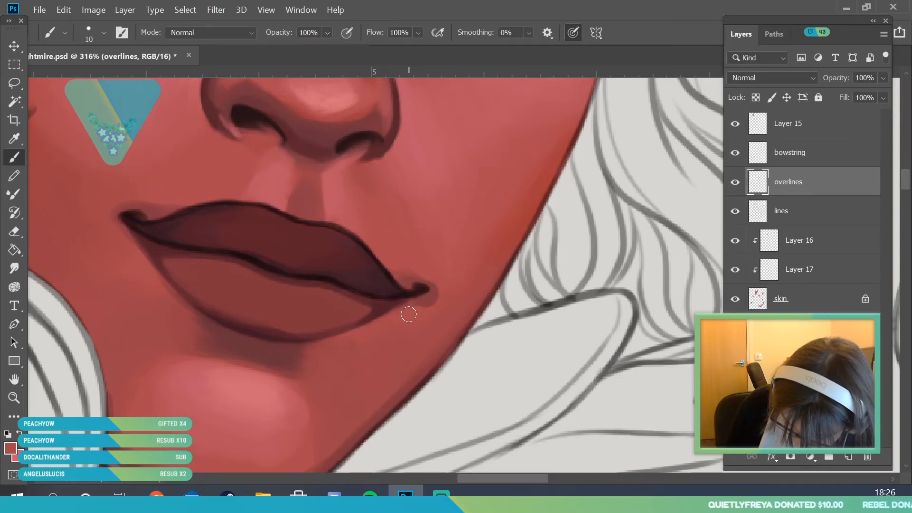
- Sample the skin red beneath the mouth's right corner and paint out the dark halo around the underside of that corner
click(14, 398)
drag(294, 296, 194, 394)
mouse_move(306, 381)
mouse_down()
mouse_move(306, 428)
mouse_move(319, 370)
mouse_move(372, 317)
mouse_move(331, 308)
mouse_up()
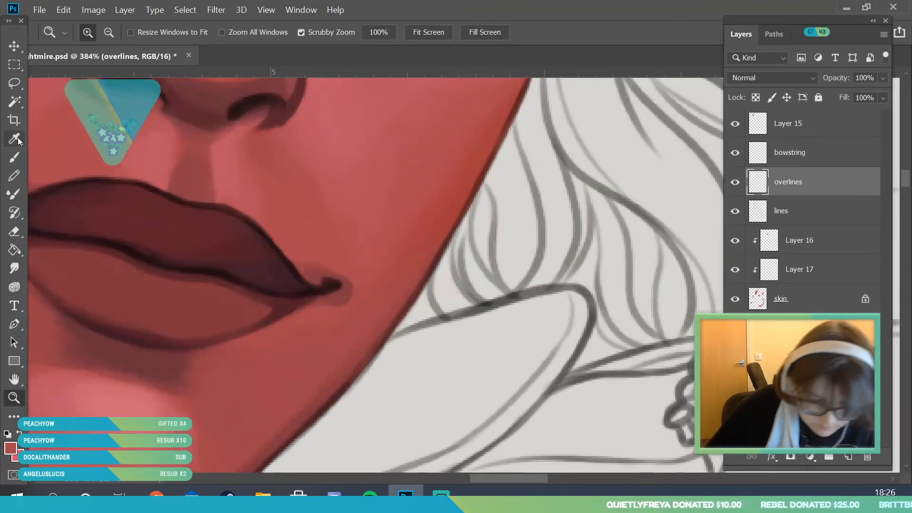
key(i)
click(331, 308)
key(b)
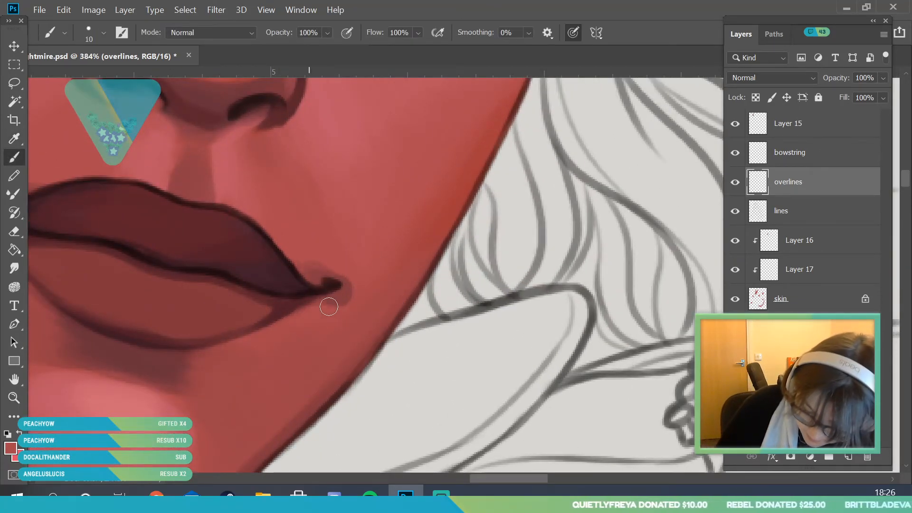
- Thin the line at the mouth's right corner with a sampled muted red and shade its curl with a sampled dark red
key(i)
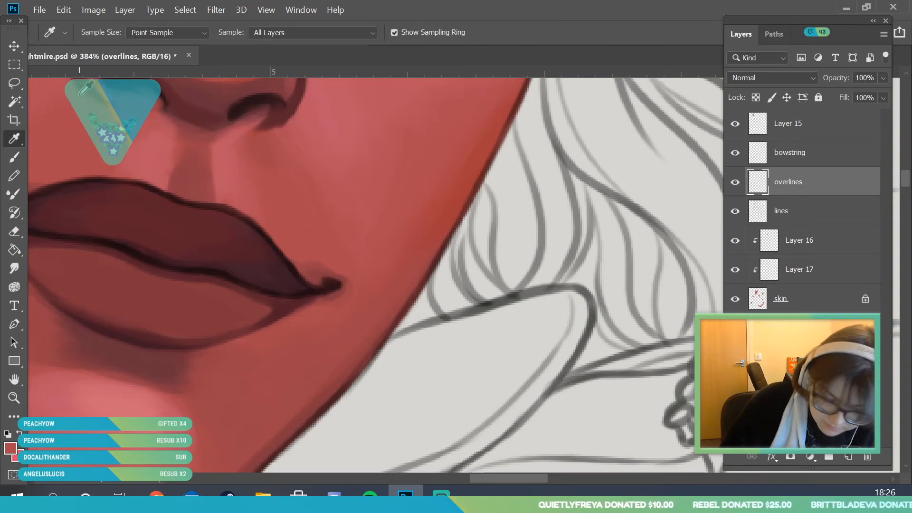
click(286, 414)
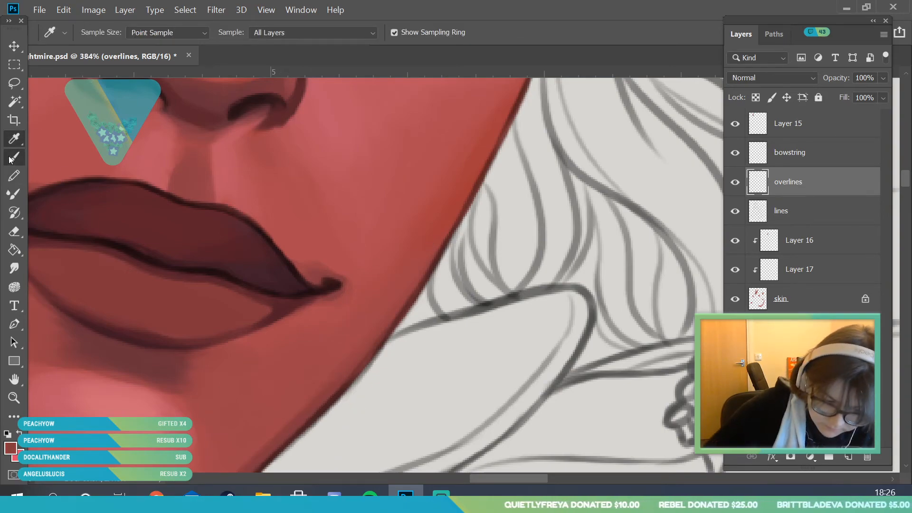
key(b)
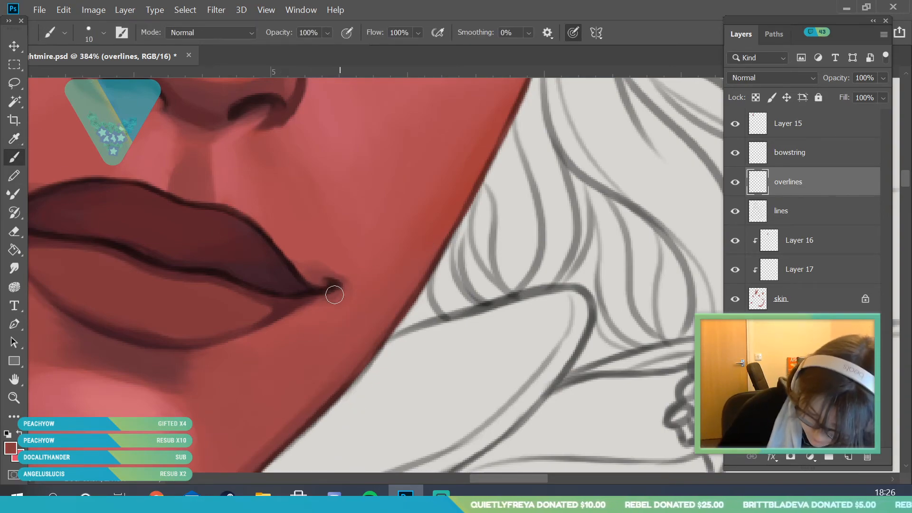
drag(324, 292, 335, 281)
key(i)
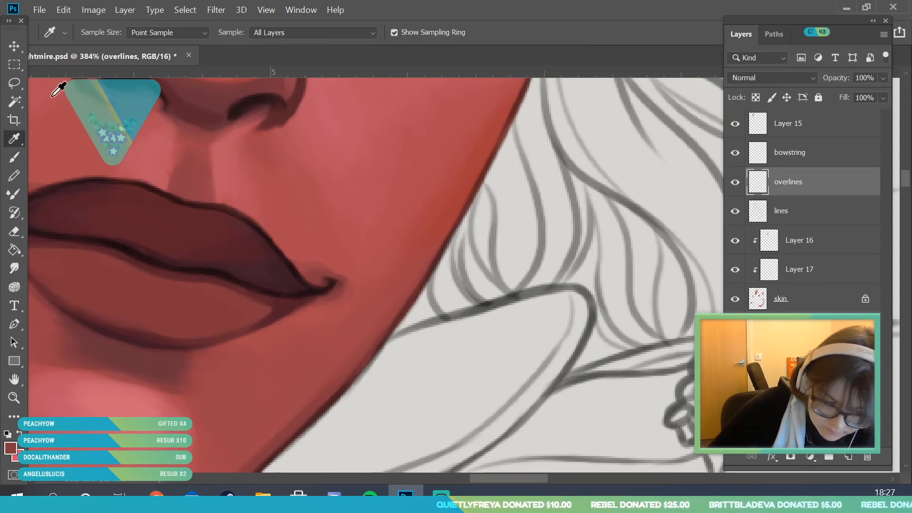
click(280, 118)
key(b)
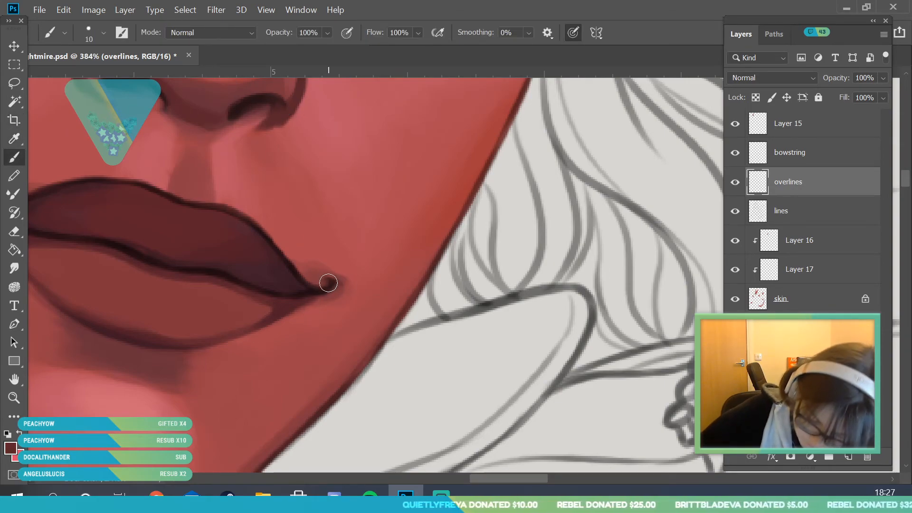
drag(306, 271, 331, 281)
- Shade the curl at the mouth's left corner with dark red and soften the skin edge above it with a sampled muted red
drag(530, 480, 511, 482)
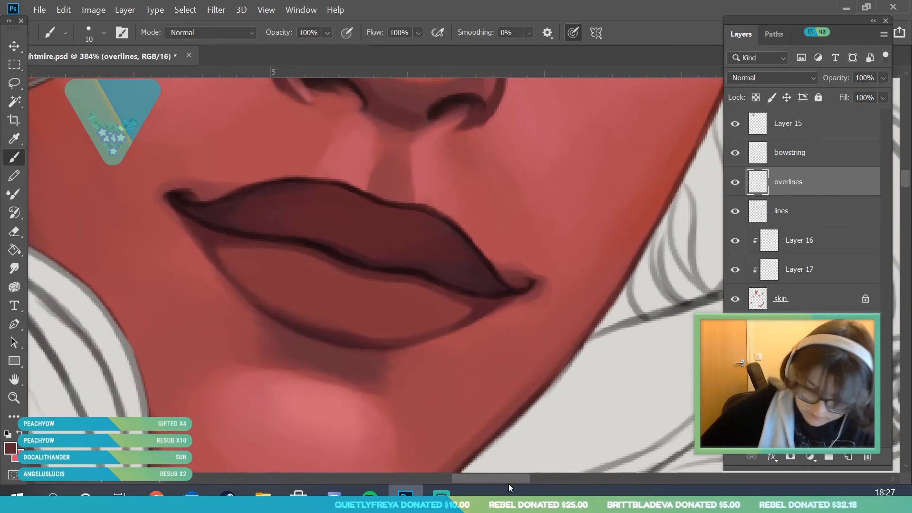
drag(178, 196, 244, 189)
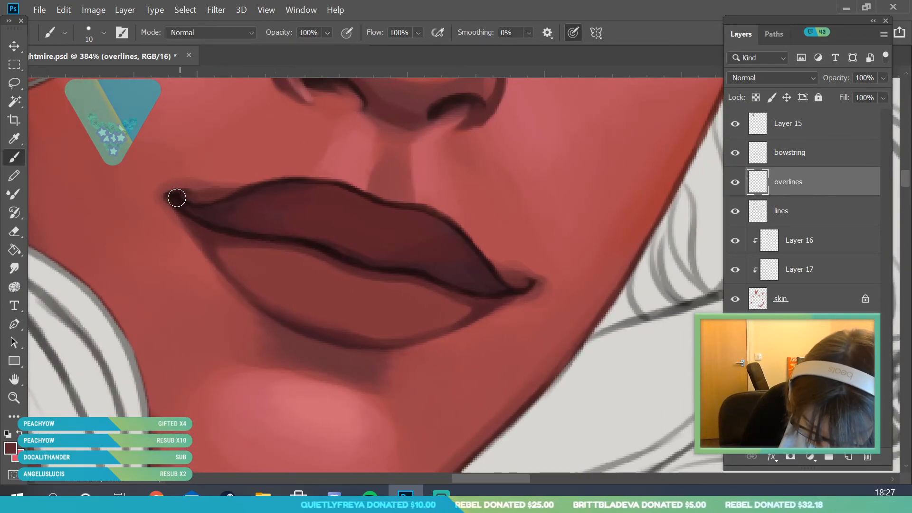
click(14, 138)
click(84, 138)
key(b)
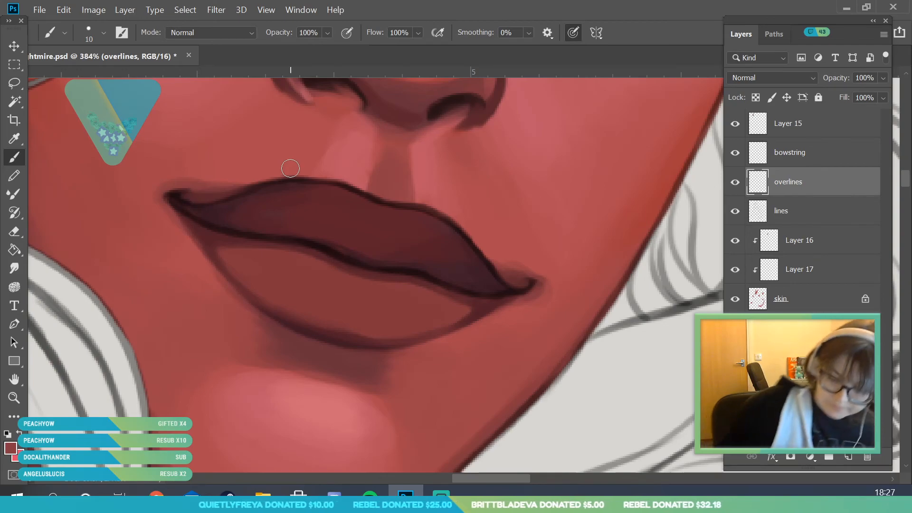
- Sample a dark red from the lips and enlarge the brush to 23 px
click(14, 398)
drag(217, 275, 124, 454)
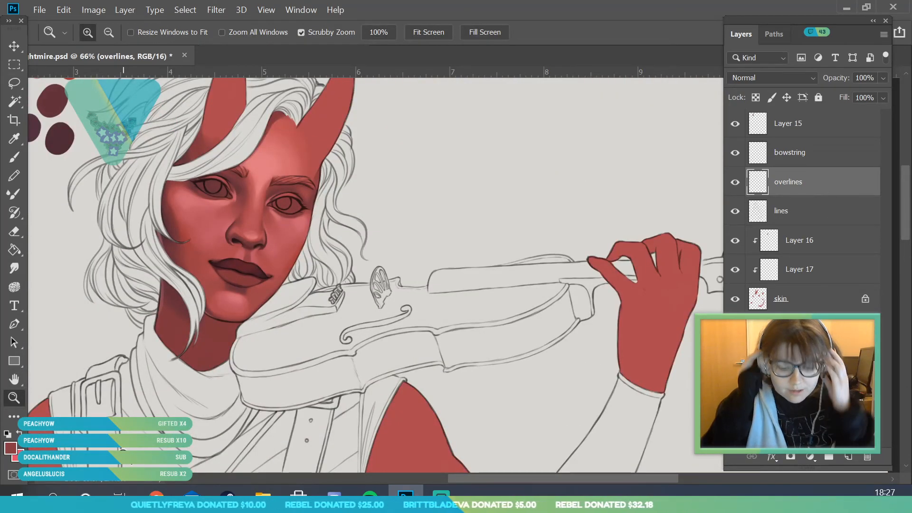
drag(277, 258, 251, 347)
drag(261, 226, 368, 224)
drag(166, 321, 208, 311)
key(i)
drag(152, 302, 163, 305)
key(b)
click(94, 39)
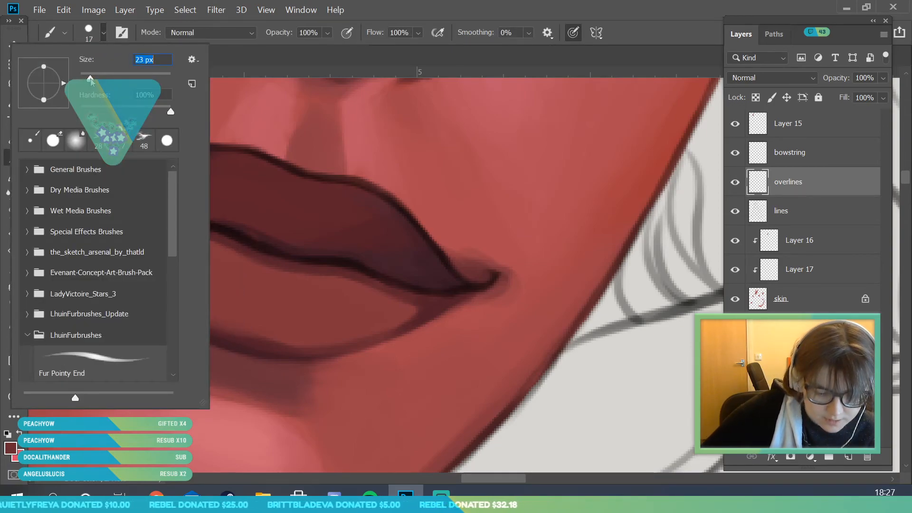
key(Return)
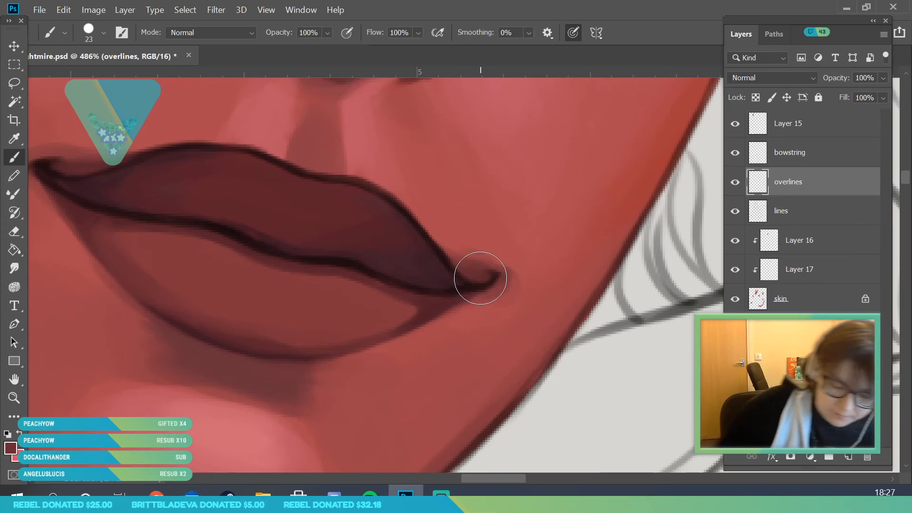
- Set the brush to 14 px and blend dark red shading into the lower right of the lower lip
click(14, 398)
drag(214, 437, 126, 464)
drag(204, 401, 332, 387)
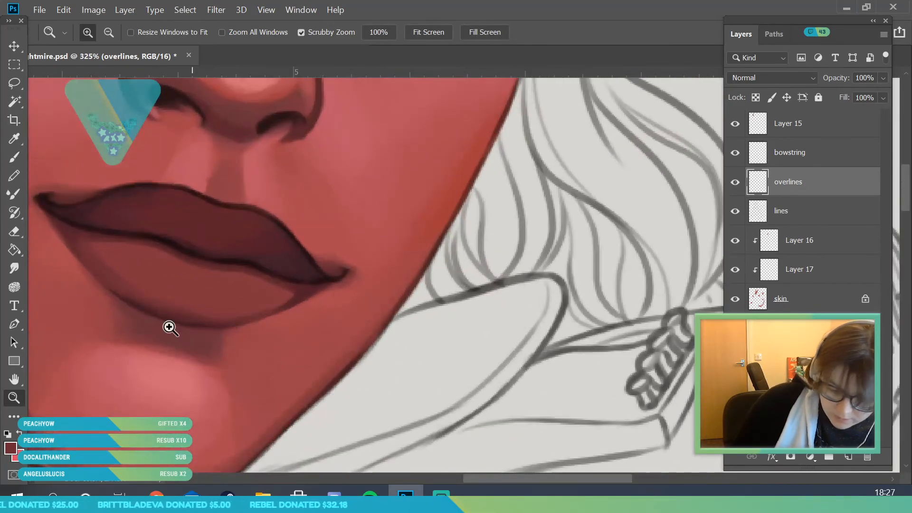
key(b)
click(90, 33)
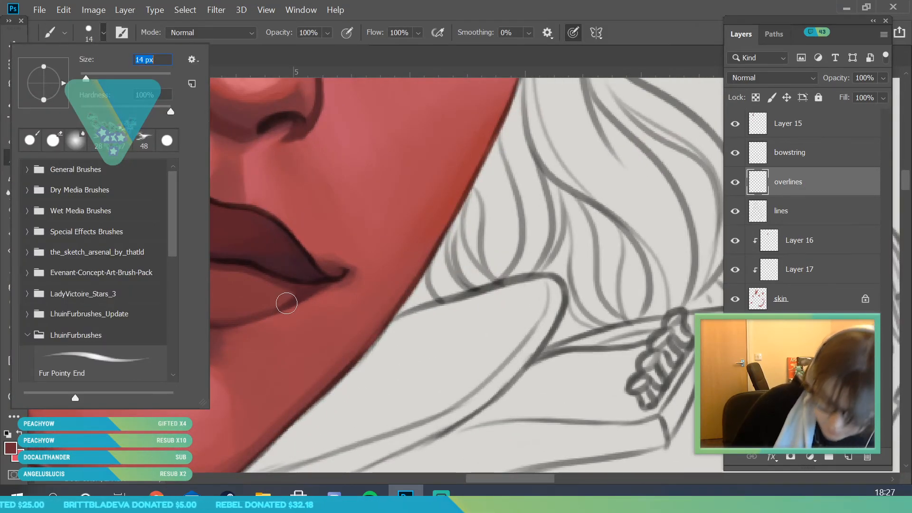
click(276, 386)
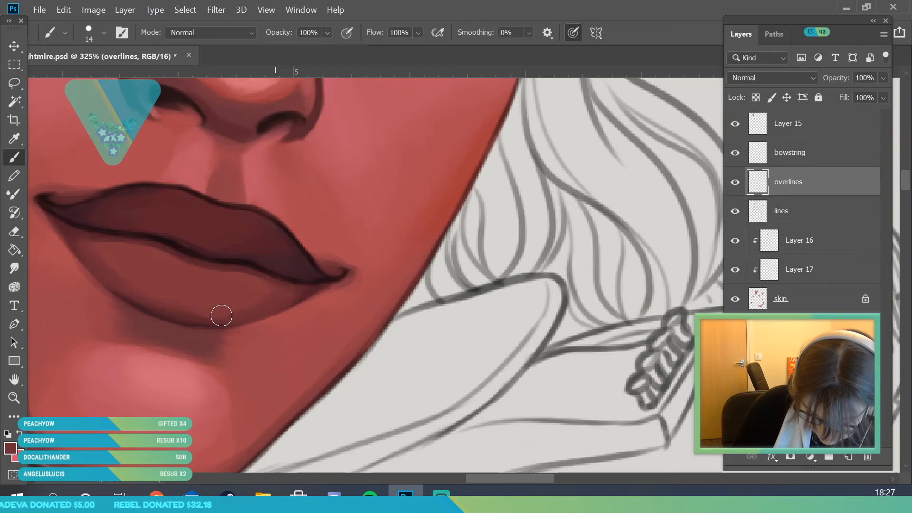
key(i)
key(b)
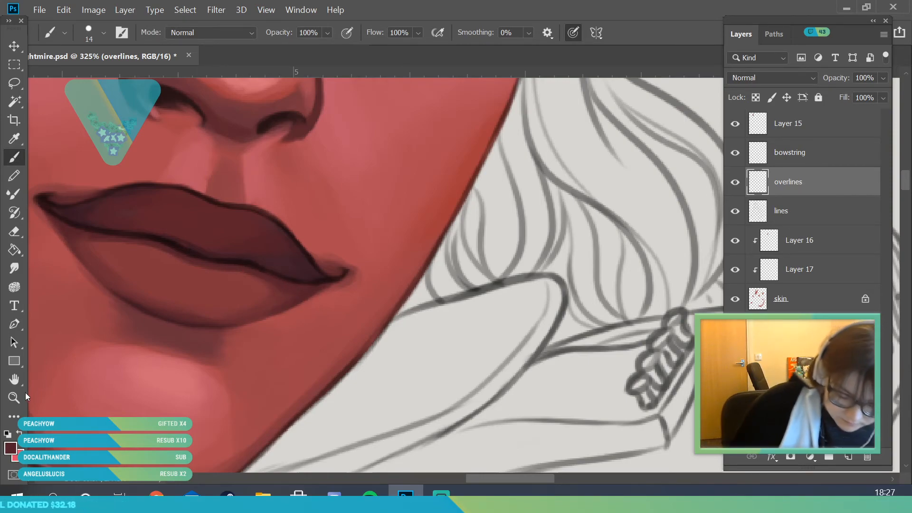
- Set the foreground colour to #230f16 and strengthen the dark parting line between the lips with a 9 px brush
key(z)
drag(409, 310, 237, 266)
drag(272, 422, 238, 401)
key(i)
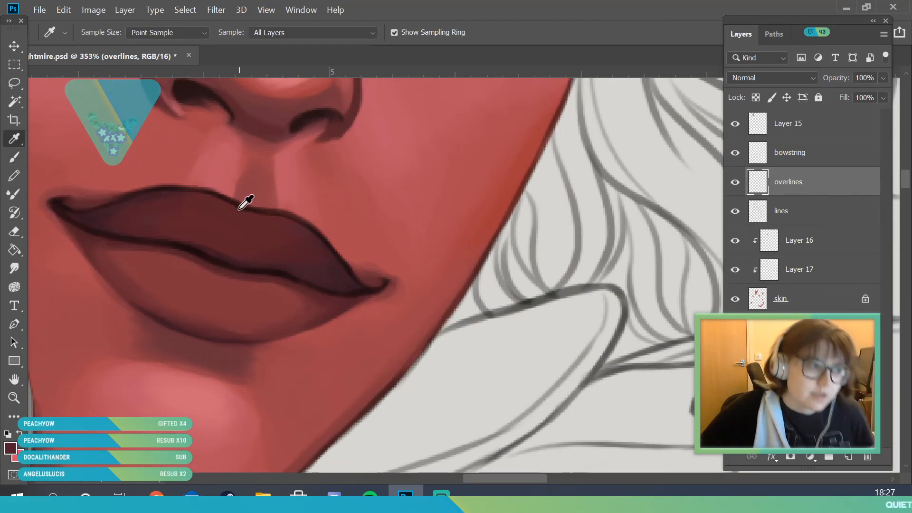
click(98, 205)
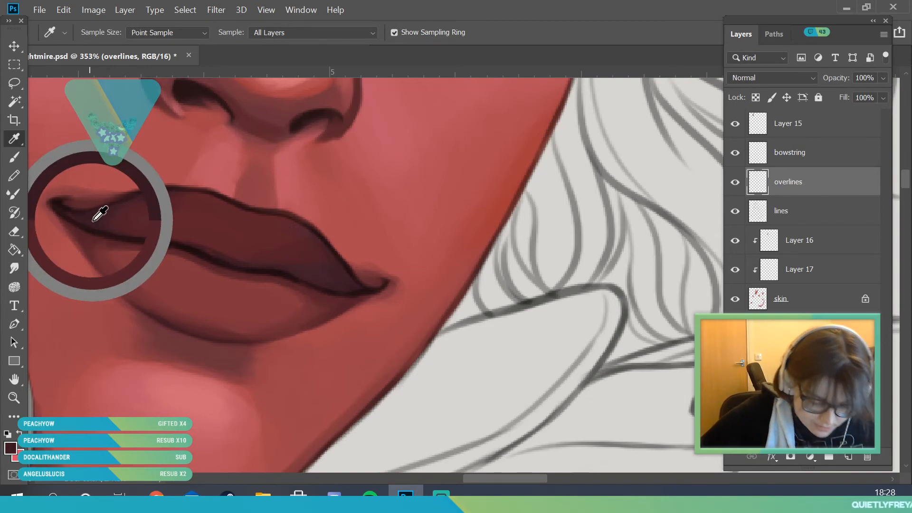
click(10, 448)
click(476, 390)
click(473, 393)
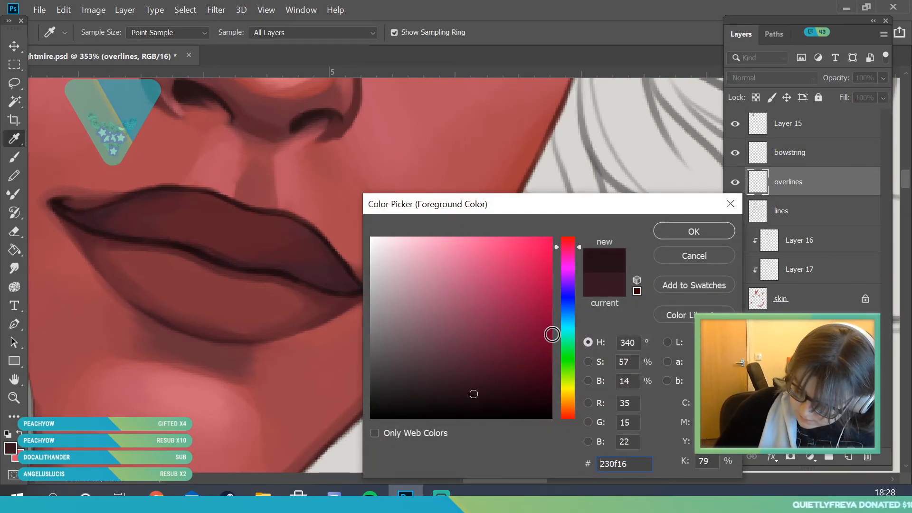
click(692, 235)
key(b)
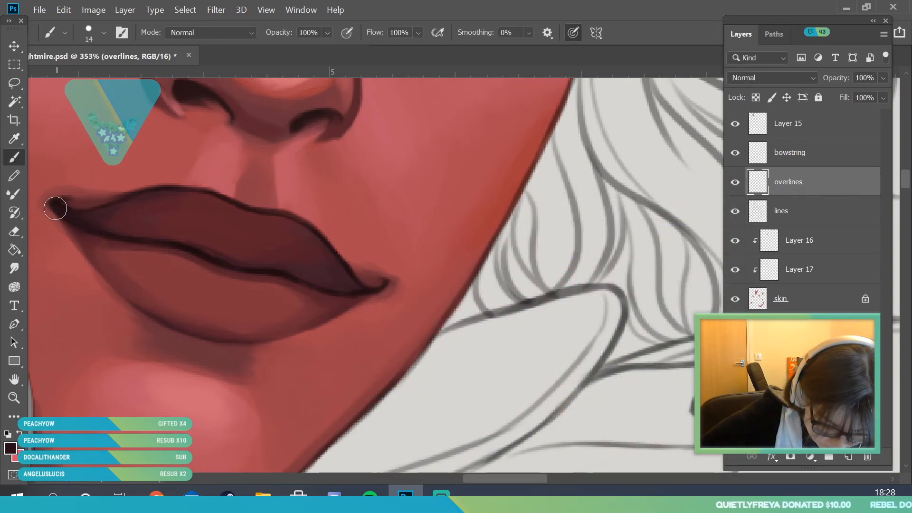
click(103, 33)
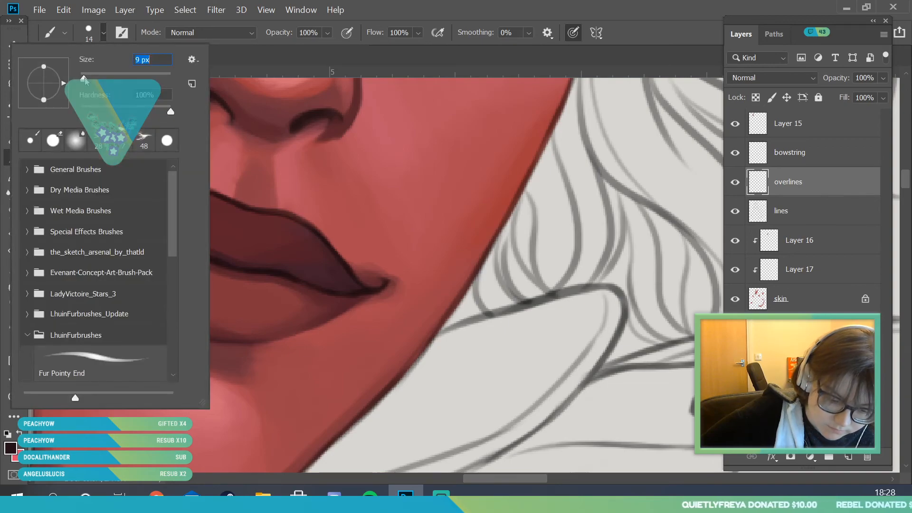
key(Return)
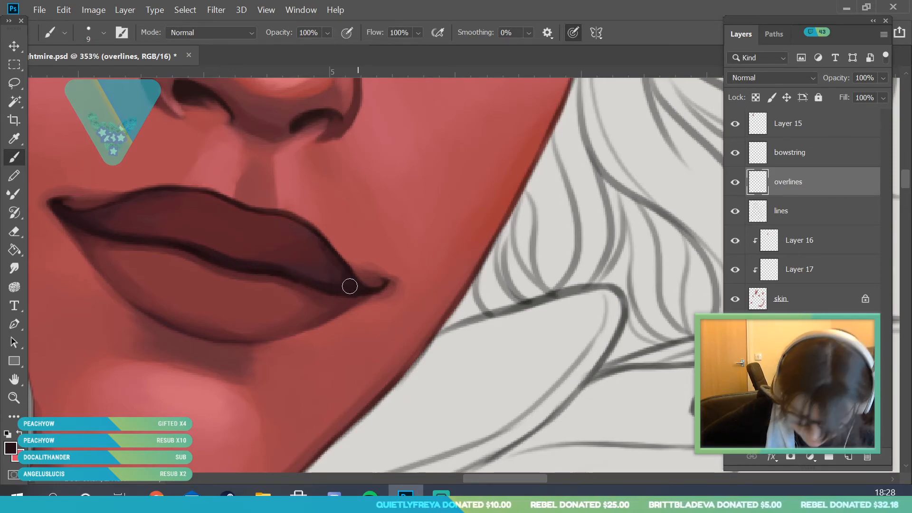
- Sample the dark red at the upper lip's left side and blend the parting line softly into the upper lip
key(z)
mouse_move(191, 245)
mouse_down()
mouse_move(130, 396)
mouse_move(236, 327)
mouse_up()
drag(154, 233, 176, 235)
key(i)
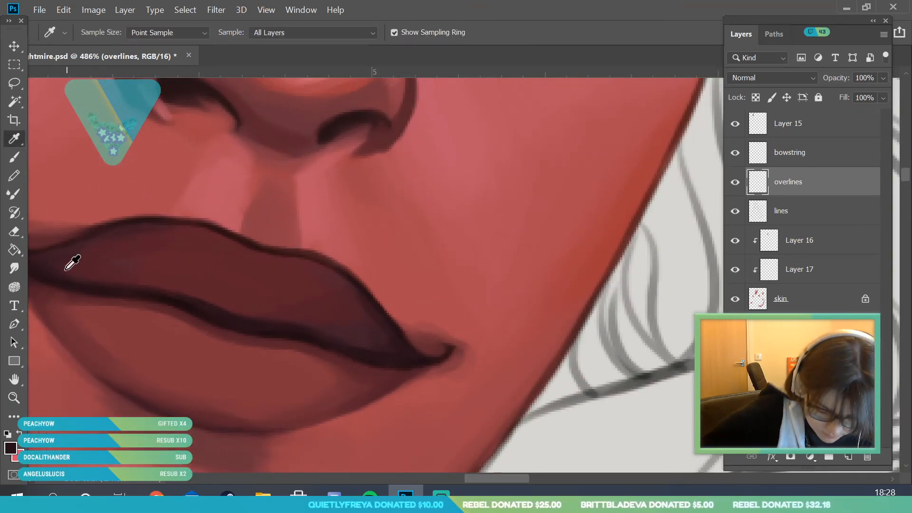
click(80, 279)
key(b)
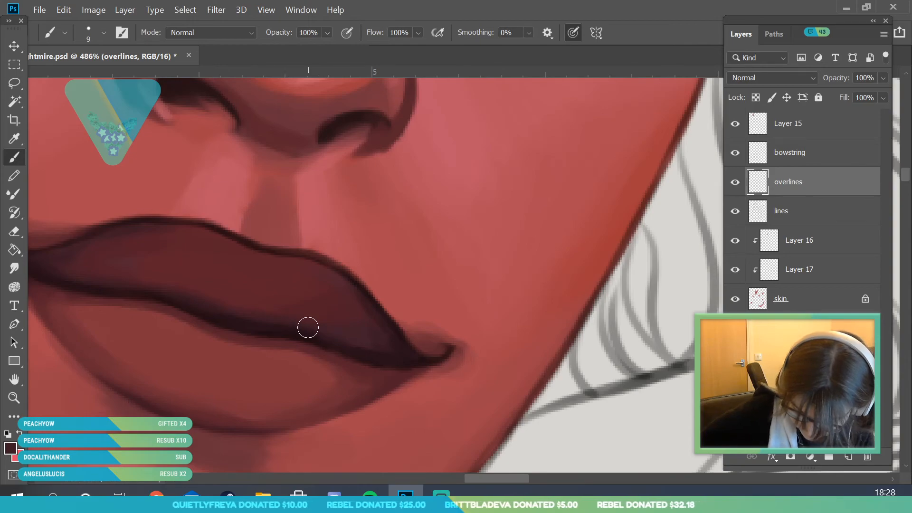
- Sample the dark red near the upper lip's top edge and paint over the line art along the left peak and middle
click(15, 397)
mouse_move(209, 285)
mouse_down()
mouse_move(91, 293)
mouse_move(217, 371)
mouse_move(253, 409)
mouse_up()
drag(218, 318, 240, 351)
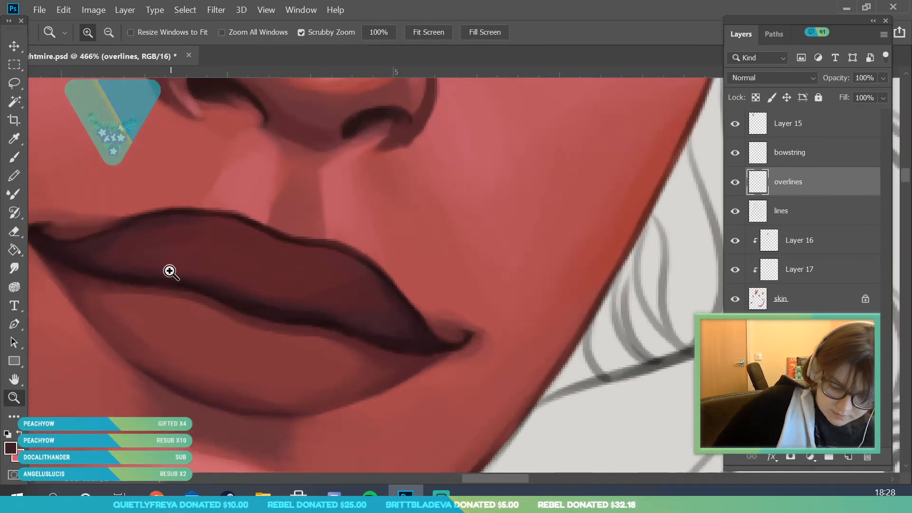
click(14, 139)
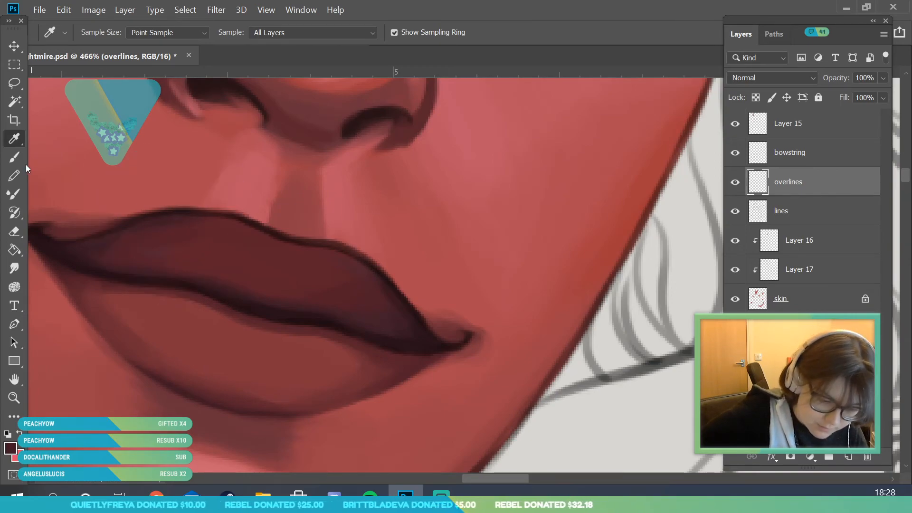
click(15, 157)
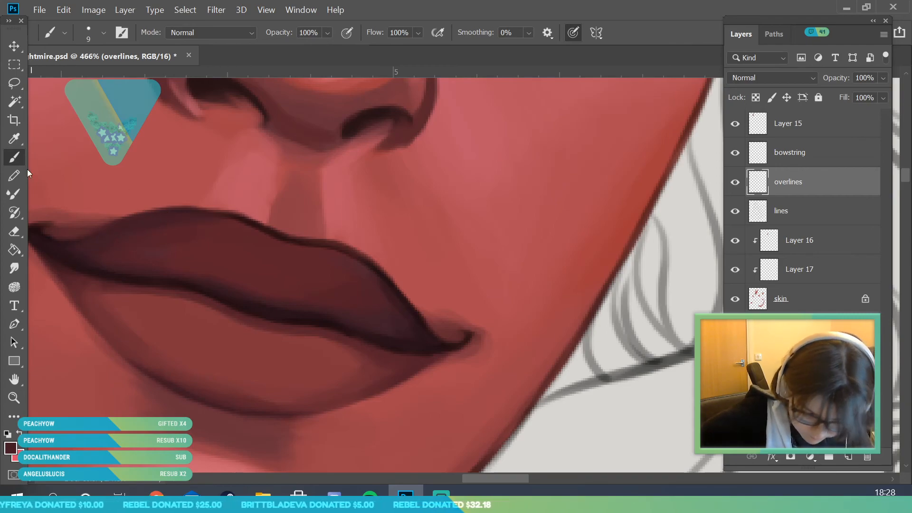
alt+click(225, 212)
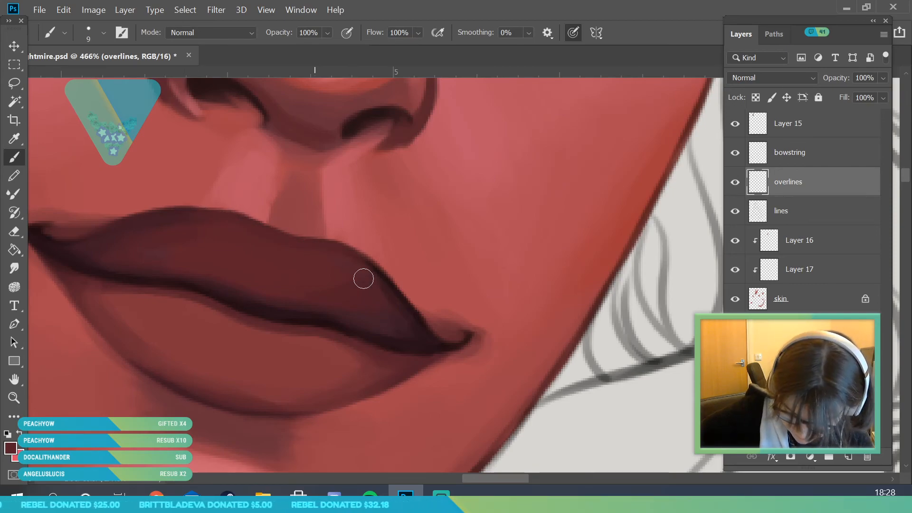
- Paint over the line art on the upper lip's right slope with sampled dark reds, and touch up the top-left edge
alt+click(377, 279)
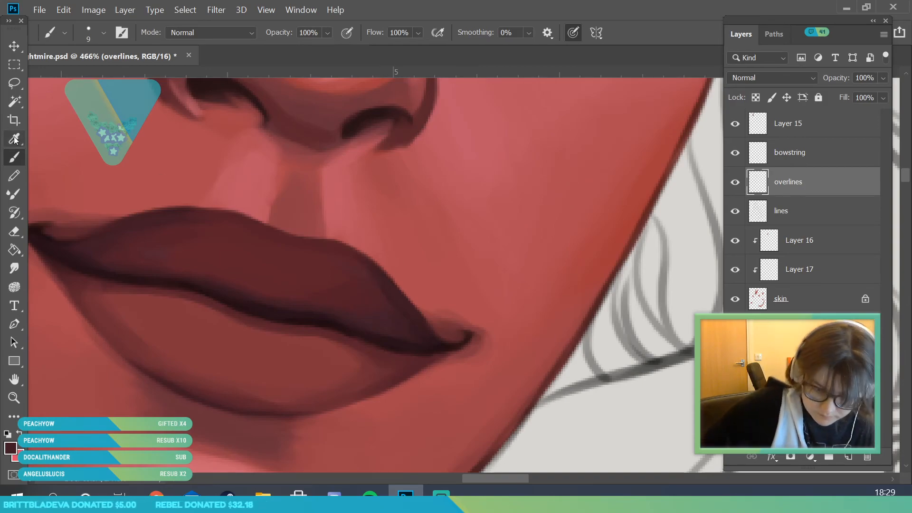
alt+click(394, 309)
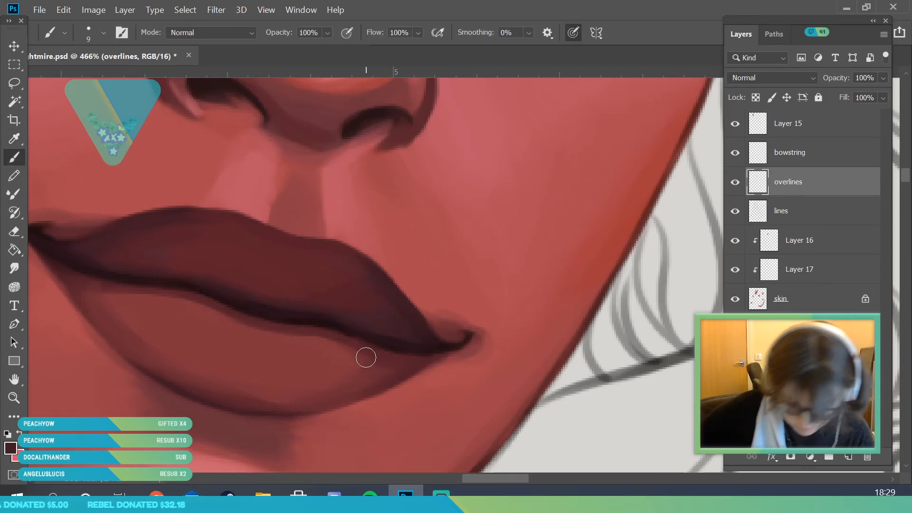
alt+click(229, 212)
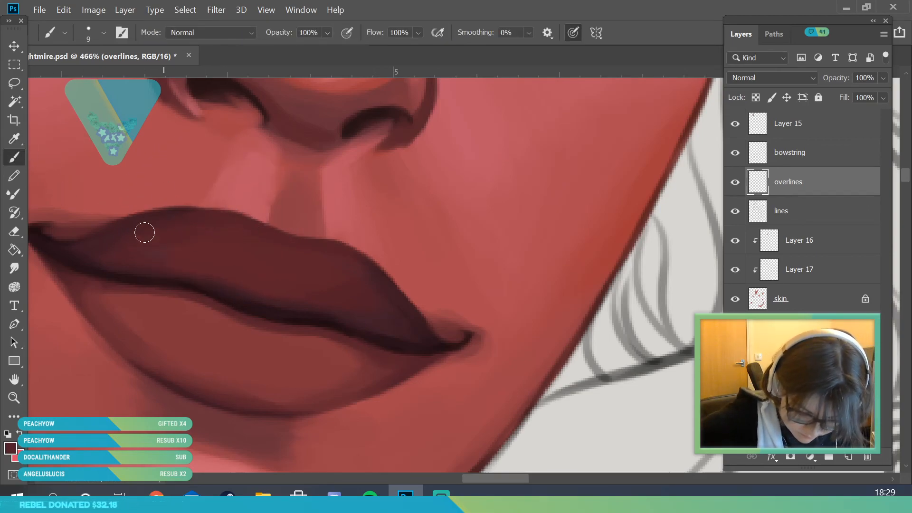
- Sample the skin red above the upper lip and clean up the lip's upper left edge with the 9 px brush
click(14, 398)
drag(223, 239, 138, 266)
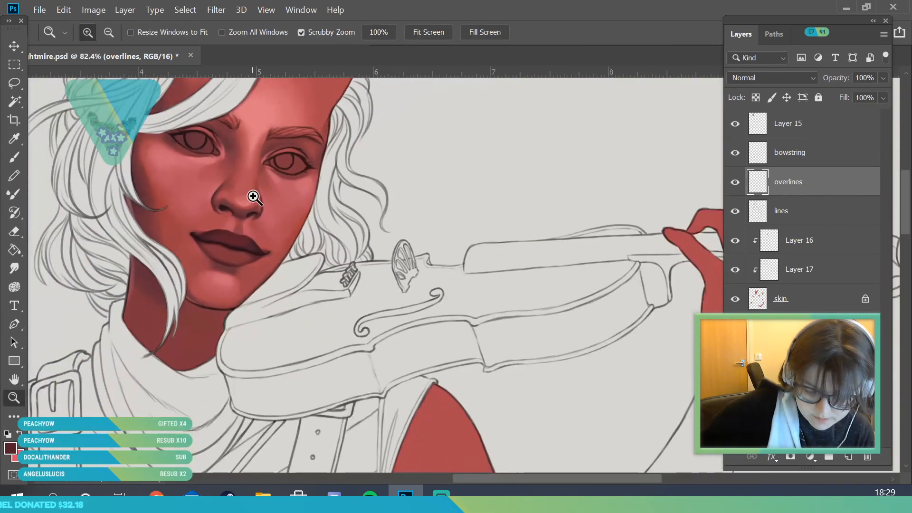
drag(252, 201, 197, 285)
drag(251, 231, 281, 318)
drag(244, 181, 306, 209)
drag(238, 213, 277, 227)
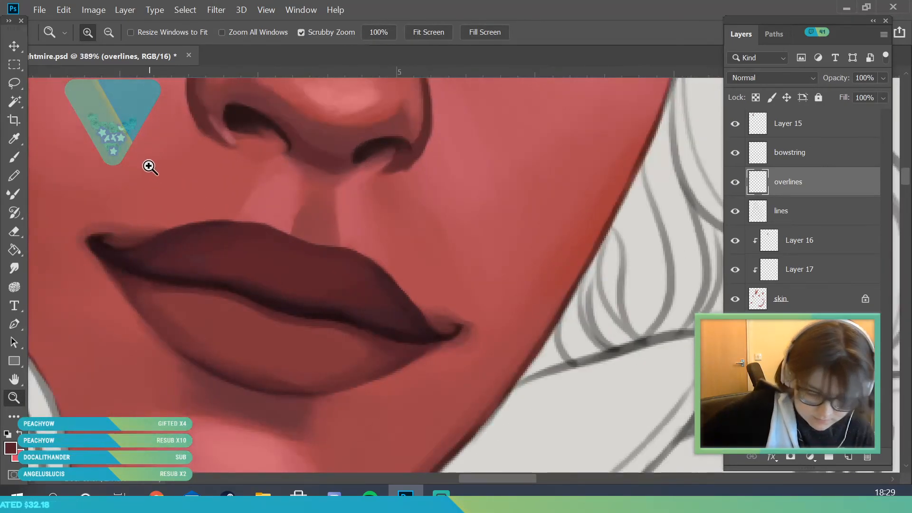
drag(149, 166, 156, 171)
click(22, 140)
click(194, 220)
key(b)
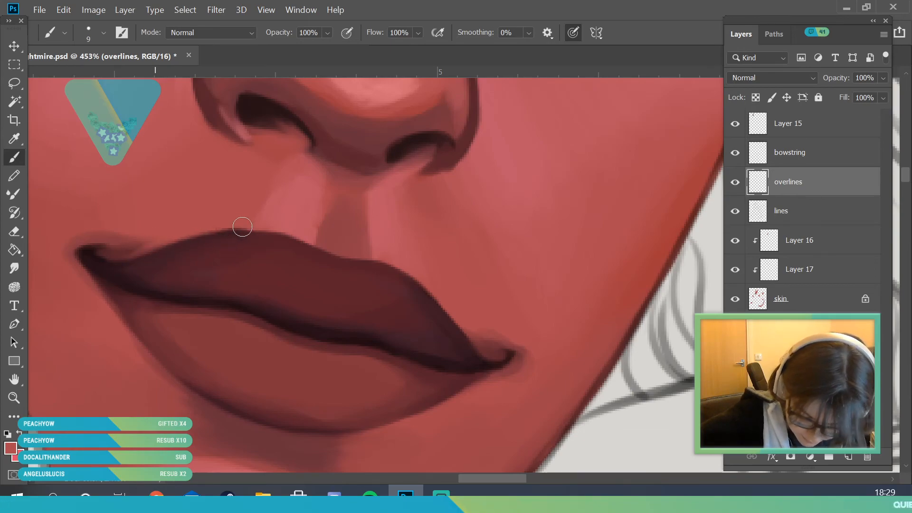
- Sample the skin red beneath the lips' right corner and touch up the edge there with the 9 px brush
click(9, 401)
drag(178, 330, 64, 451)
drag(231, 346, 191, 349)
drag(234, 325, 195, 332)
drag(173, 379, 214, 465)
drag(464, 211, 444, 213)
drag(463, 135, 491, 181)
drag(448, 286, 86, 156)
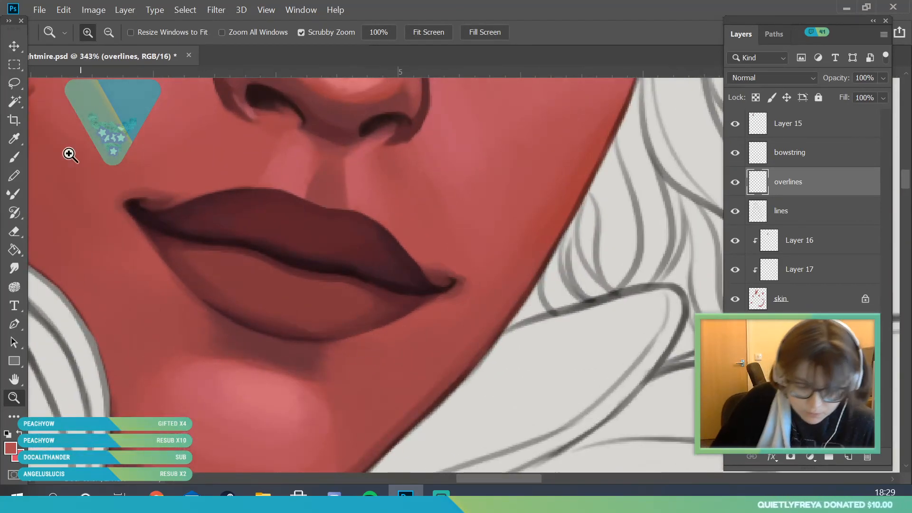
click(14, 138)
click(415, 325)
click(17, 158)
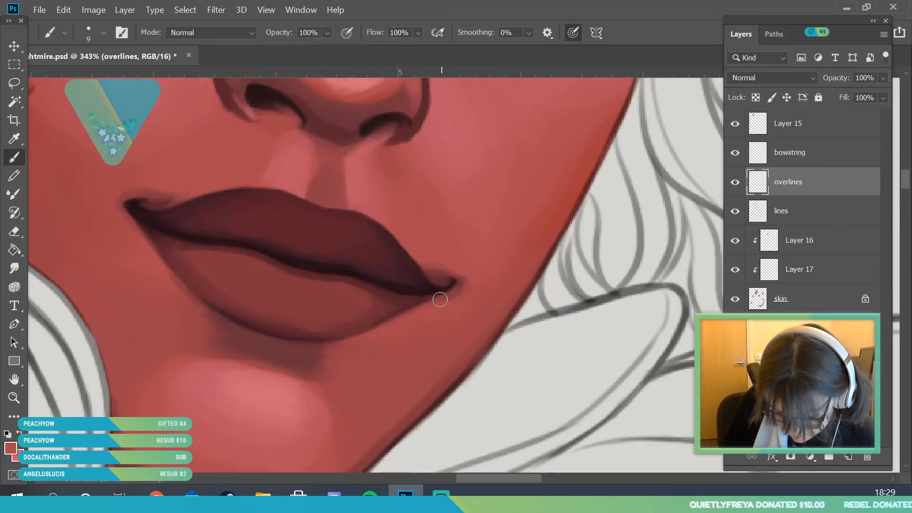
- Sample the jaw's red, compare the face with the overlines layer hidden, and paint a lighter tone across the lower lip with a 12 px brush
click(17, 402)
mouse_move(289, 302)
mouse_down()
mouse_move(256, 320)
mouse_move(293, 240)
mouse_move(301, 334)
mouse_up()
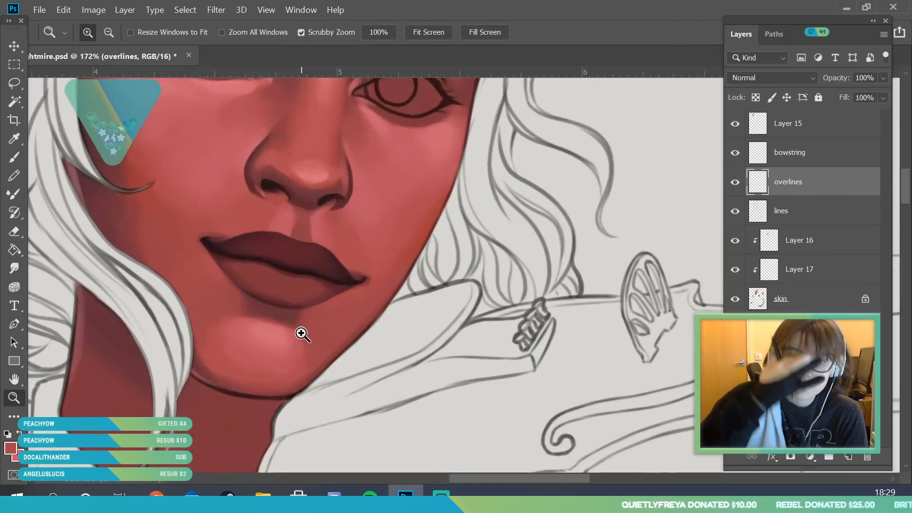
drag(311, 229, 343, 319)
drag(364, 249, 35, 118)
key(i)
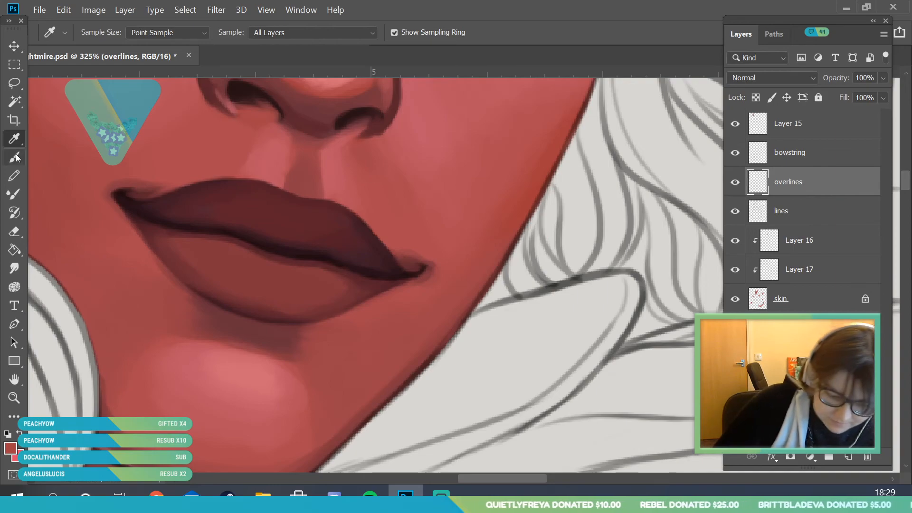
click(338, 402)
key(b)
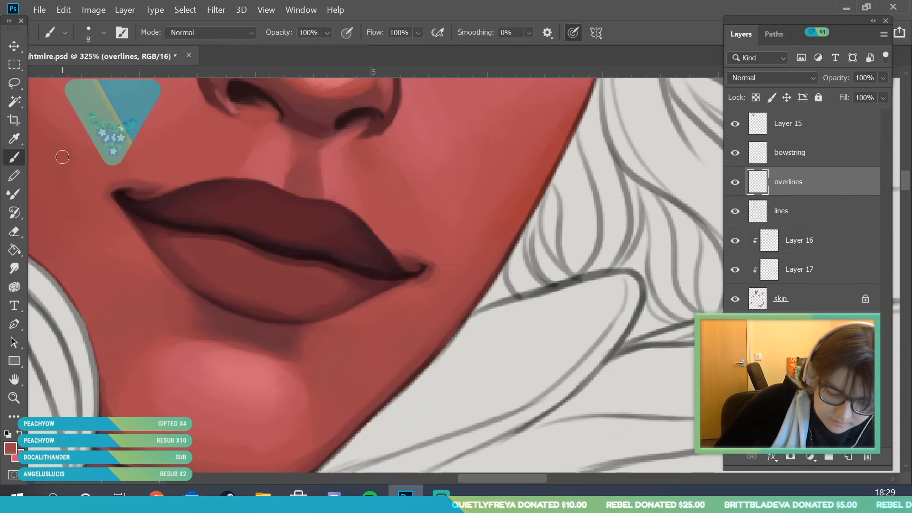
click(95, 33)
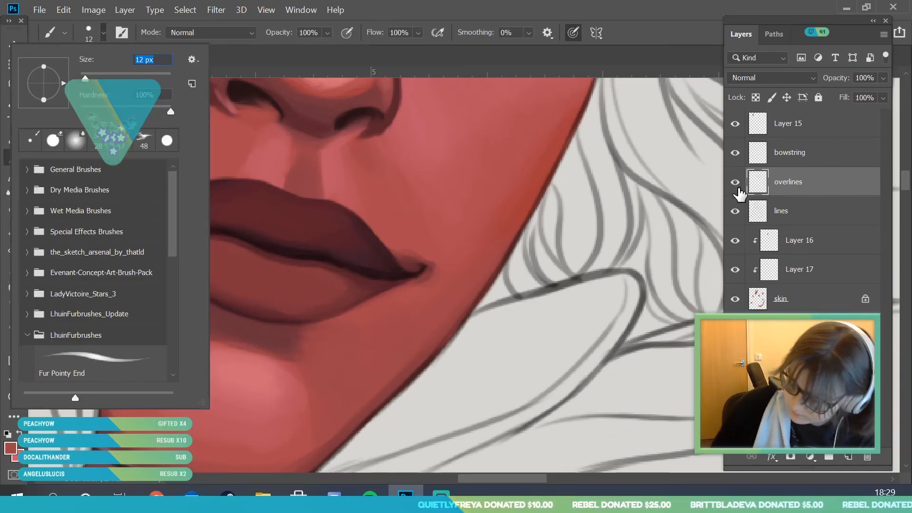
click(735, 185)
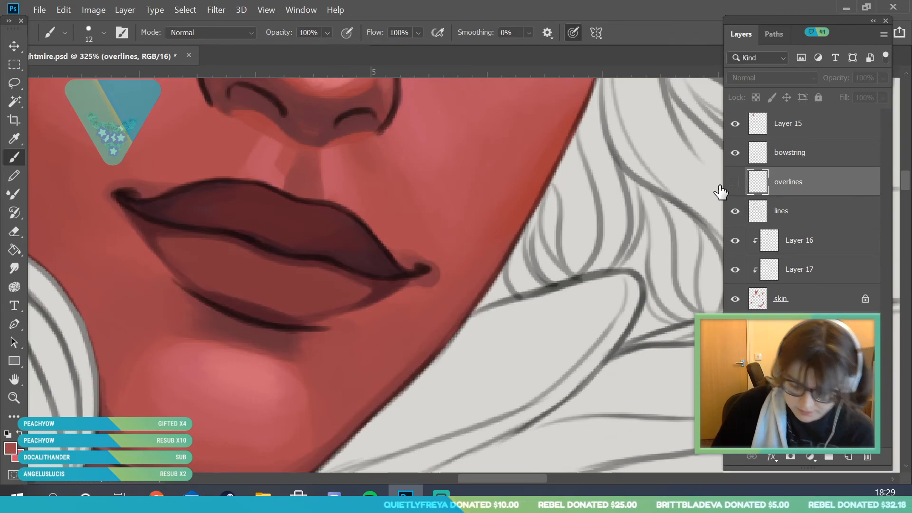
click(735, 184)
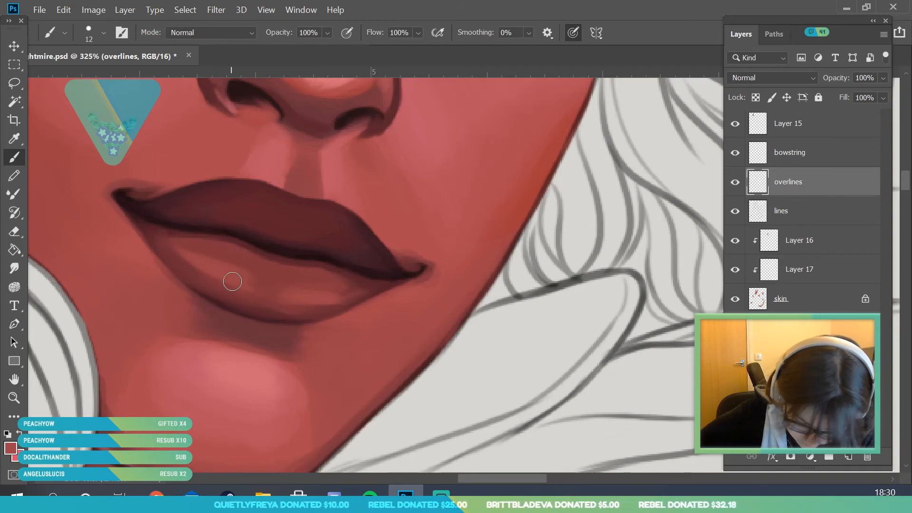
- Paint small vertical creases in lighter red on the middle of the lower lip with the 12 px brush
click(14, 397)
mouse_move(218, 261)
mouse_down()
mouse_move(122, 268)
mouse_move(268, 266)
mouse_up()
drag(228, 309, 228, 338)
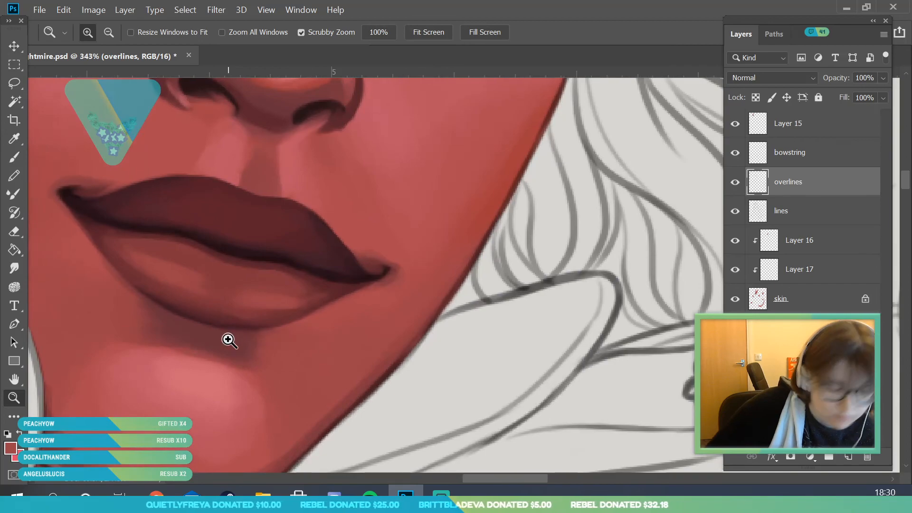
key(b)
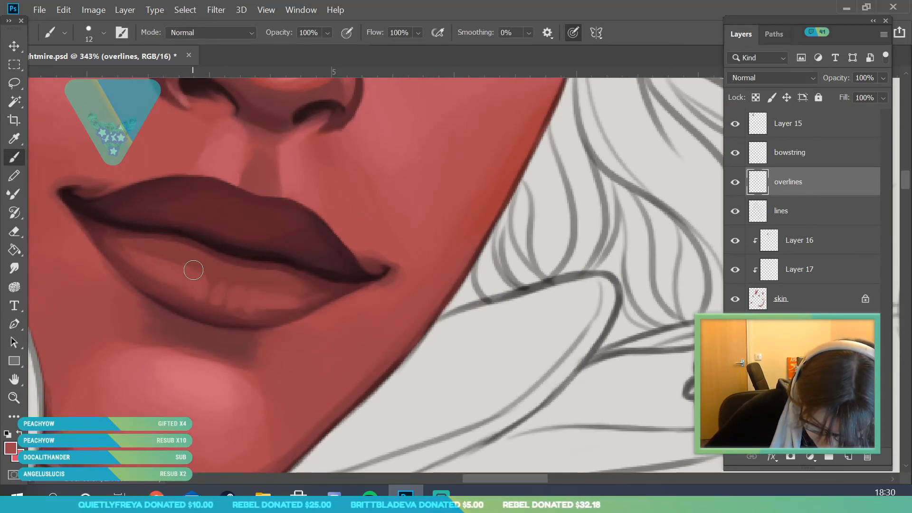
- Sample a darker red from the lower lip and soften the painted creases with the 12 px brush
click(22, 397)
drag(168, 256, 118, 270)
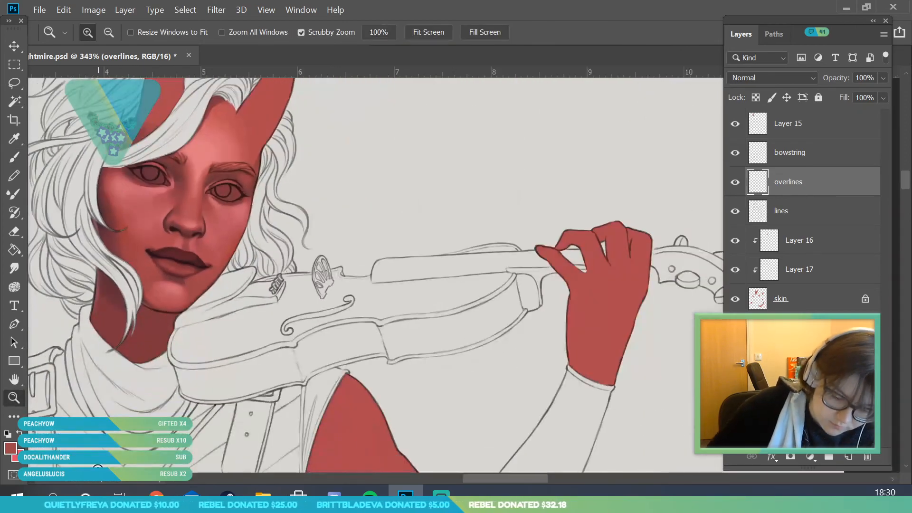
drag(177, 257, 216, 358)
click(19, 157)
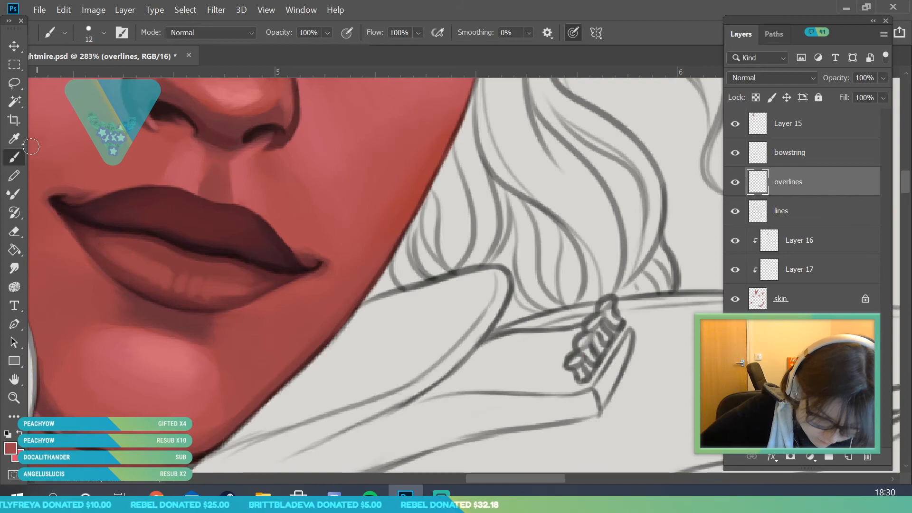
key(i)
key(b)
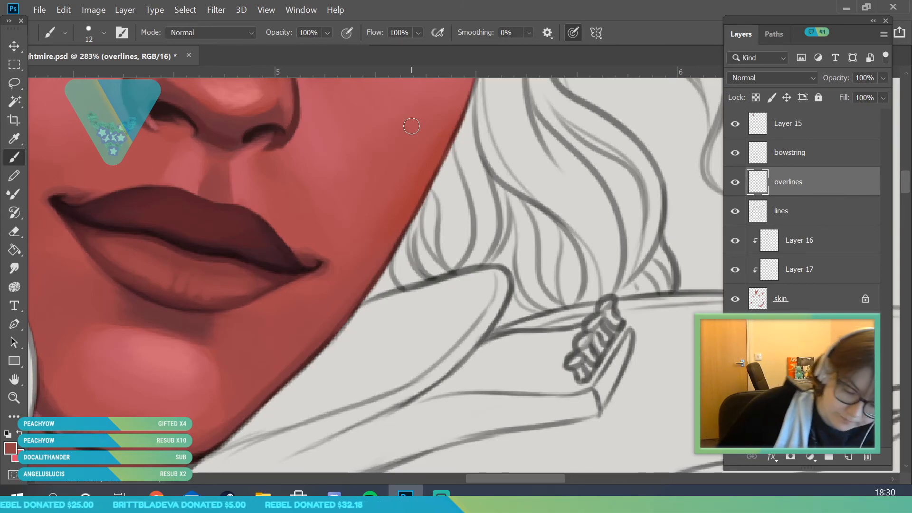
- Set the foreground color to the light pink e89ca4 for the lip highlights
key(z)
drag(226, 276, 163, 411)
mouse_move(250, 305)
mouse_down()
mouse_move(267, 393)
mouse_move(220, 277)
mouse_move(230, 315)
mouse_up()
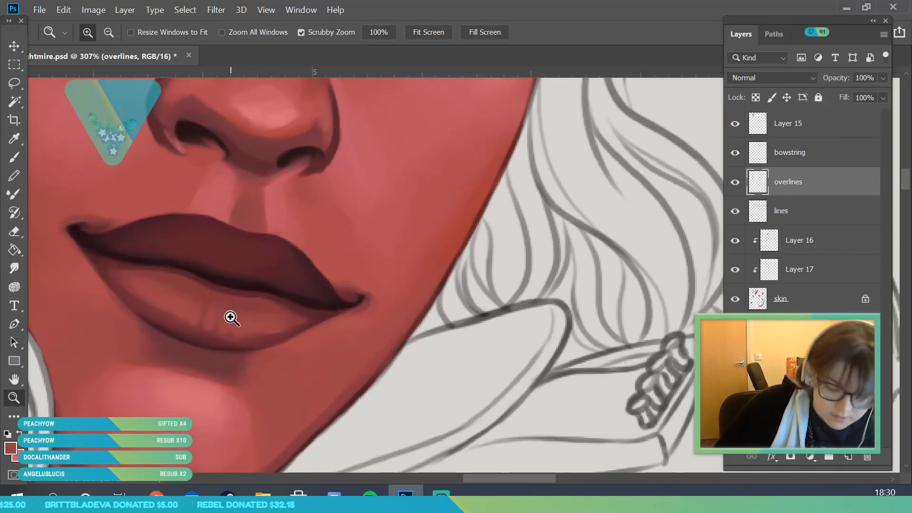
click(14, 448)
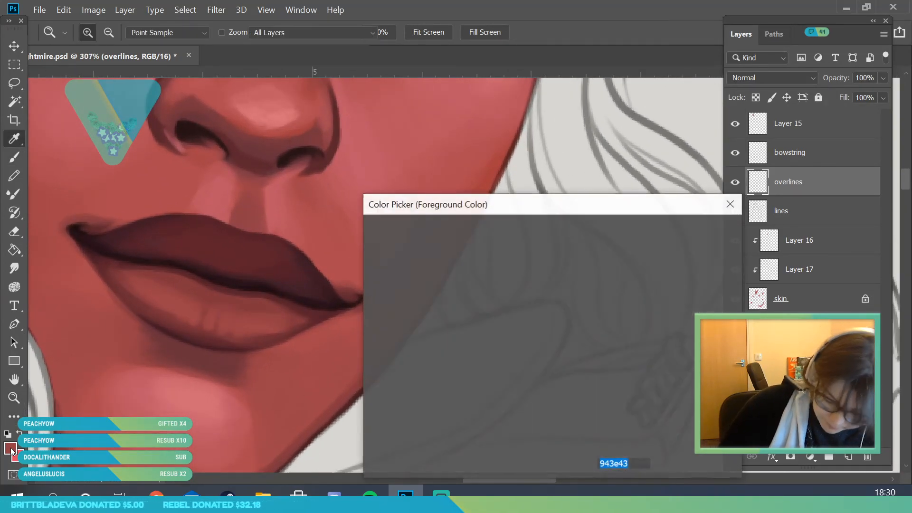
click(208, 390)
click(431, 254)
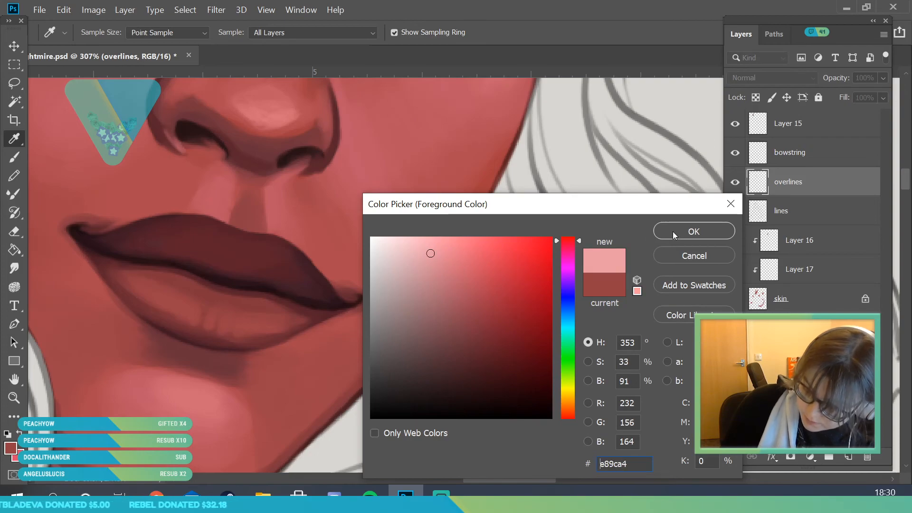
click(672, 231)
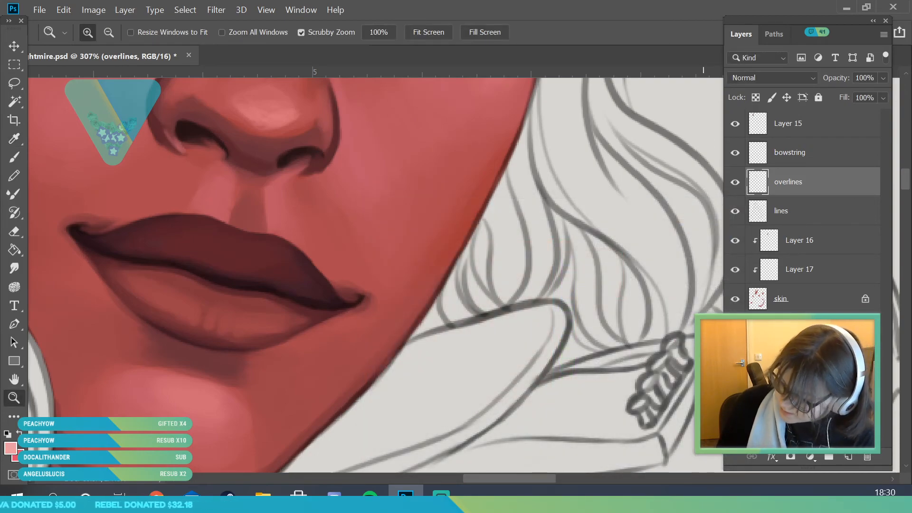
- Add a new layer above overlines and name it shiny
click(848, 457)
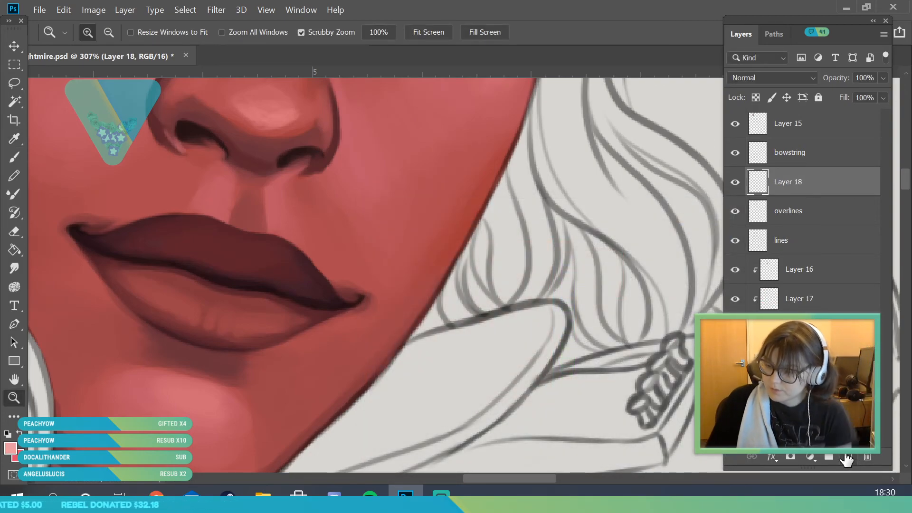
double_click(787, 182)
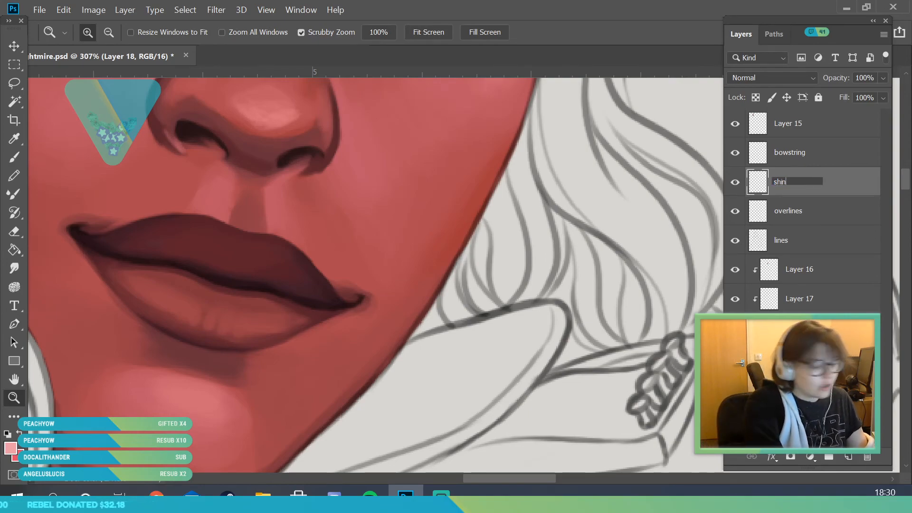
key(Return)
- Dab light pink highlights along the middle of the lower lip with a 9 px brush on the shiny layer
key(b)
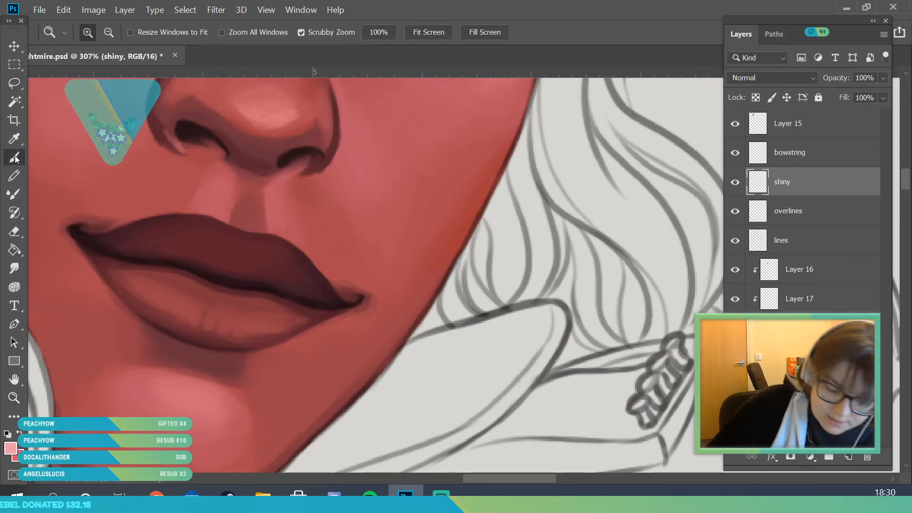
click(103, 32)
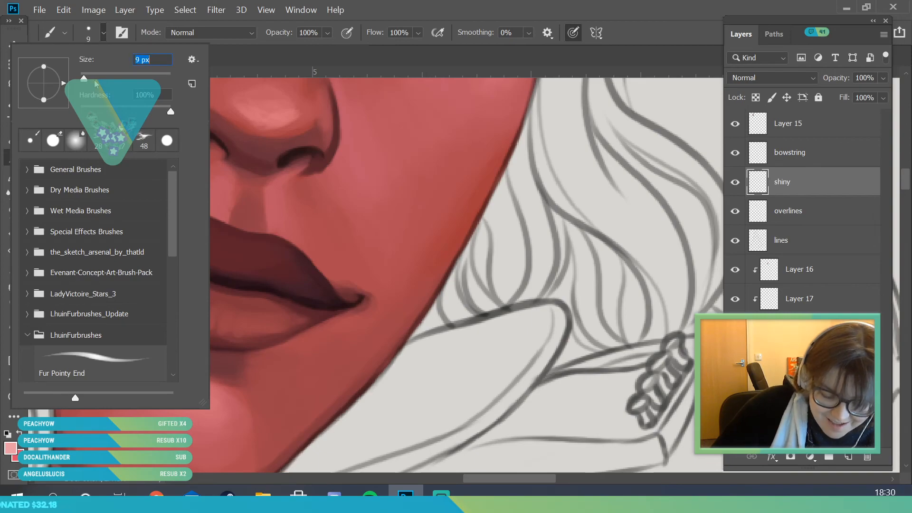
click(256, 321)
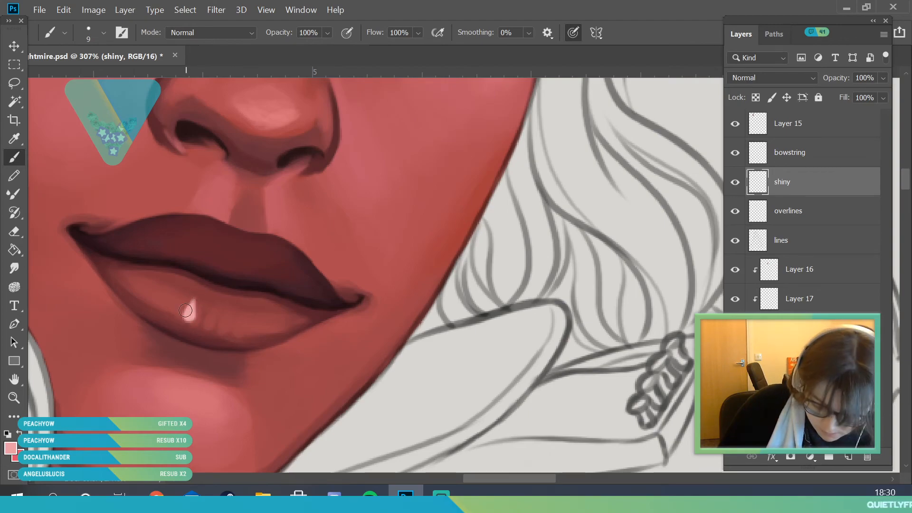
drag(162, 296, 198, 315)
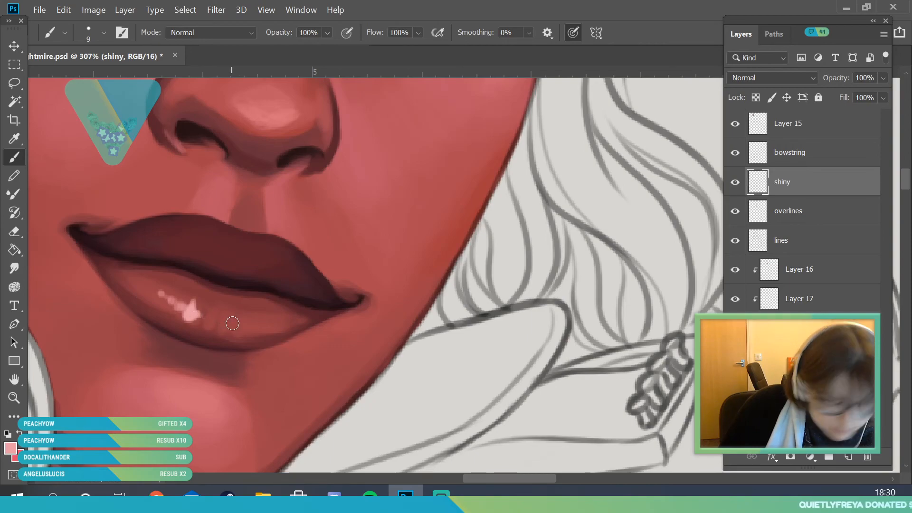
drag(232, 326, 237, 327)
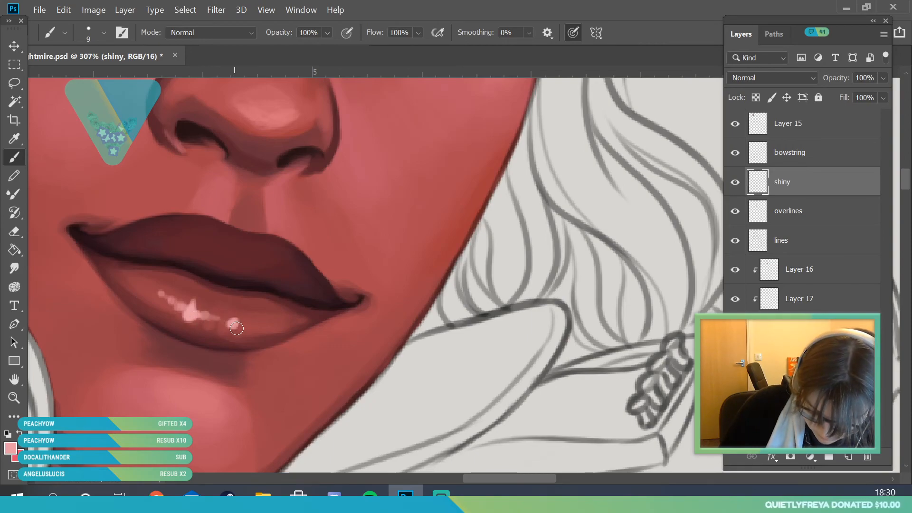
- Sample a softer pink from the highlights and extend the shine toward both ends of the lower lip
key(z)
drag(235, 362, 109, 463)
mouse_move(214, 318)
mouse_down()
mouse_move(250, 385)
mouse_move(205, 318)
mouse_move(229, 365)
mouse_up()
drag(138, 253, 90, 212)
click(17, 139)
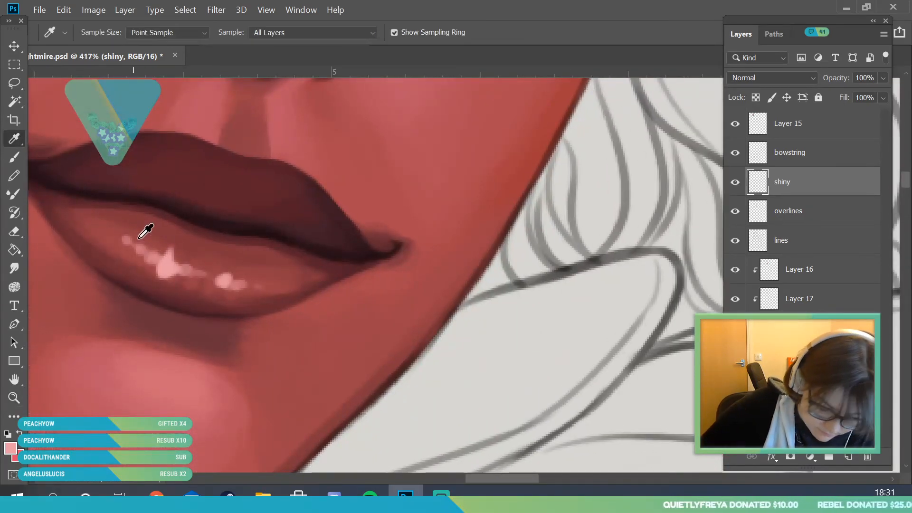
click(192, 274)
key(b)
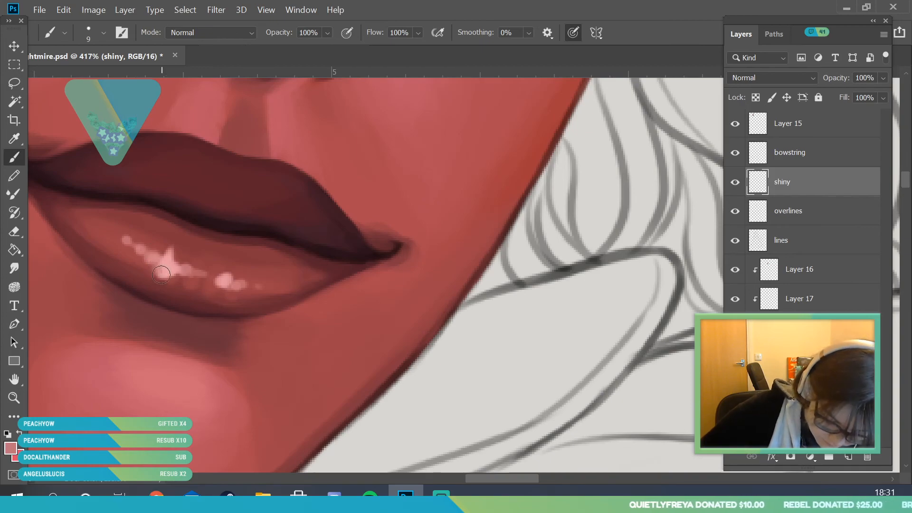
mouse_move(175, 276)
mouse_down()
mouse_move(201, 275)
mouse_move(207, 293)
mouse_move(239, 282)
mouse_up()
drag(249, 286, 290, 284)
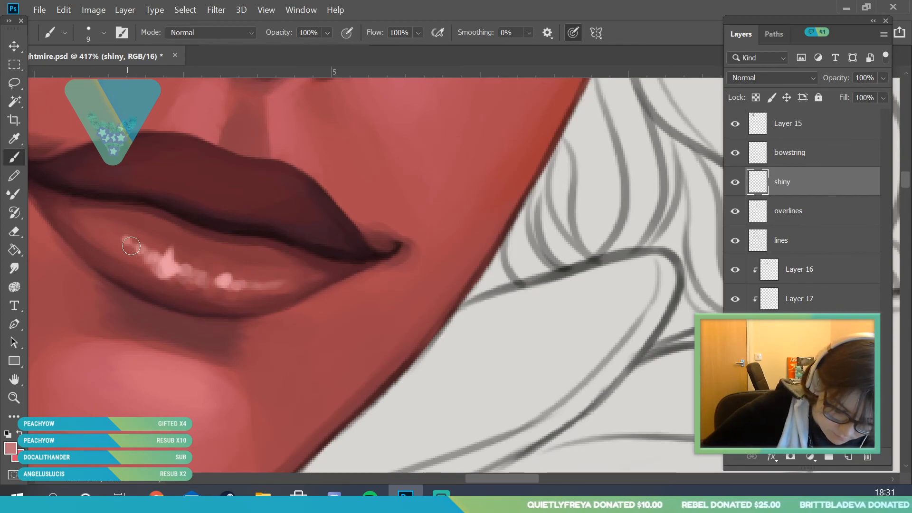
- Carve the left and middle lip highlights into narrower vertical glints with a 6 px eraser
click(14, 398)
drag(189, 270, 308, 399)
click(14, 139)
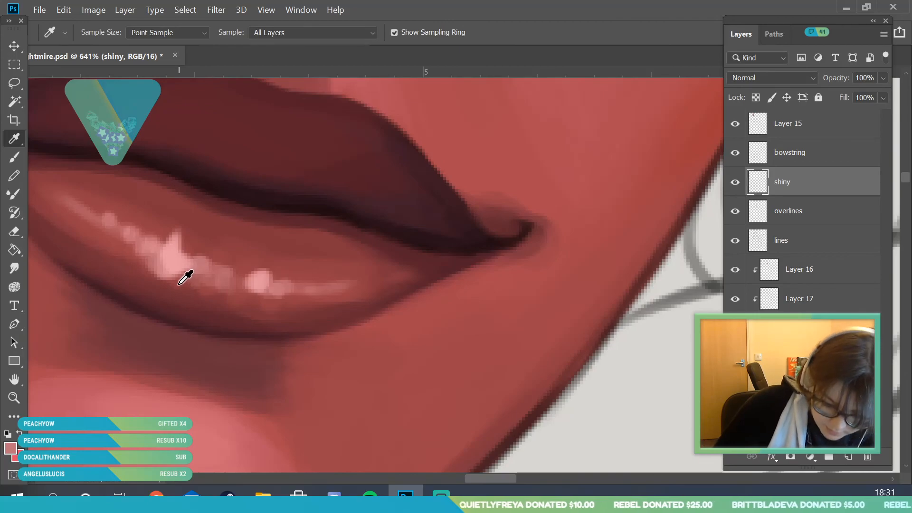
key(e)
click(98, 34)
text(6)
key(Return)
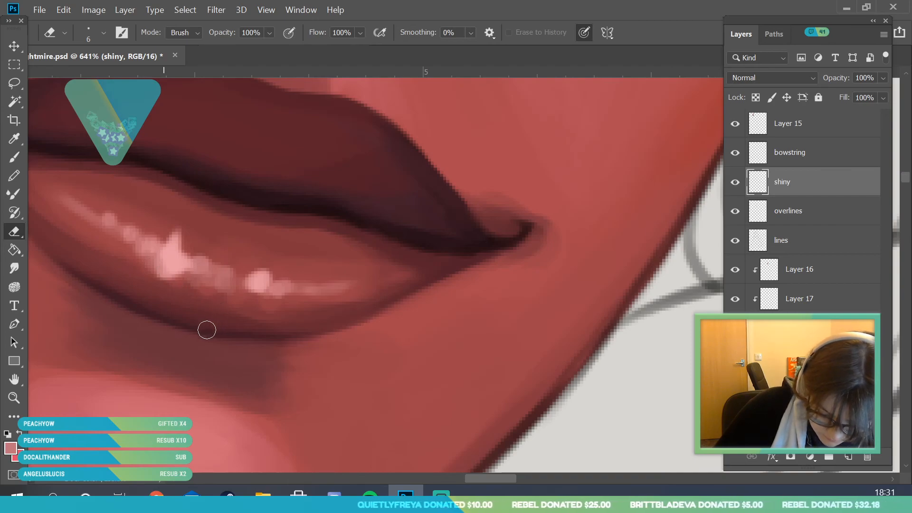
mouse_move(160, 285)
mouse_down()
mouse_move(200, 244)
mouse_move(169, 305)
mouse_move(145, 247)
mouse_move(127, 232)
mouse_up()
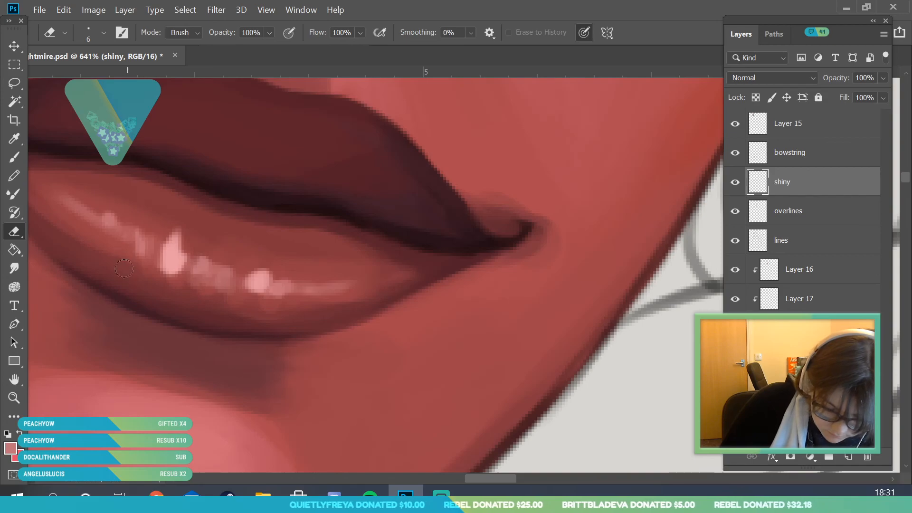
- Trim the edges of the glints and fade the right-hand lip highlights with a 23 px eraser
mouse_move(189, 315)
mouse_down()
mouse_move(171, 297)
mouse_move(102, 339)
mouse_up()
click(14, 398)
mouse_move(195, 387)
mouse_down()
mouse_move(173, 391)
mouse_move(203, 389)
mouse_up()
drag(157, 332, 179, 331)
click(178, 331)
click(14, 231)
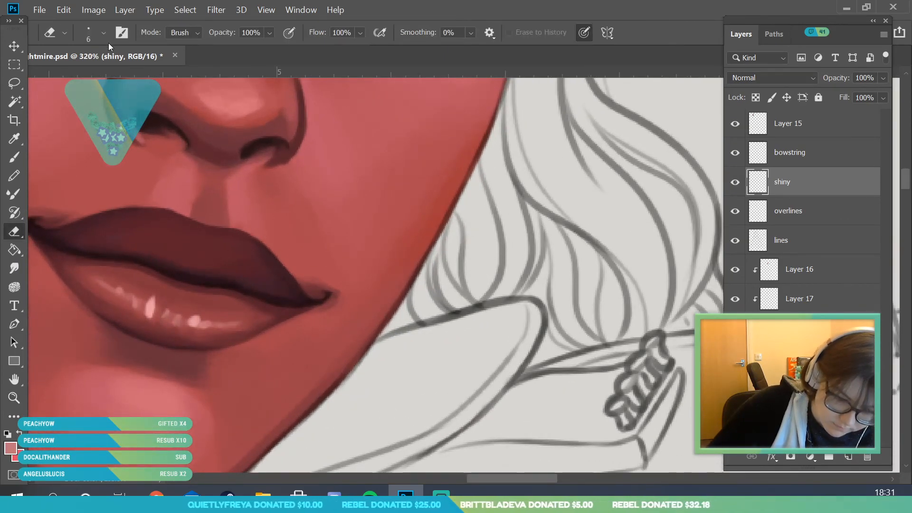
click(95, 32)
key(Return)
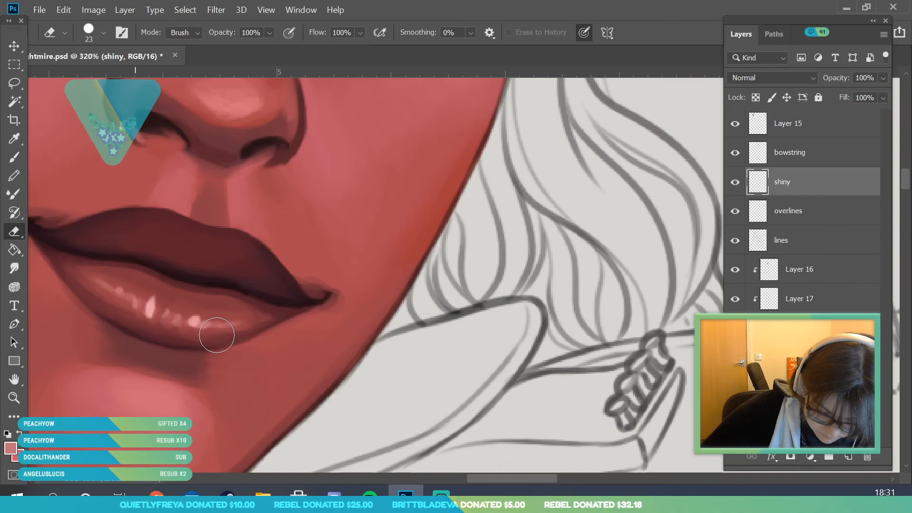
mouse_move(256, 313)
mouse_down()
mouse_move(180, 337)
mouse_move(187, 310)
mouse_move(148, 328)
mouse_move(189, 327)
mouse_move(198, 317)
mouse_move(186, 333)
mouse_up()
- Check how the lower lip's highlights look against the rest of the face
key(z)
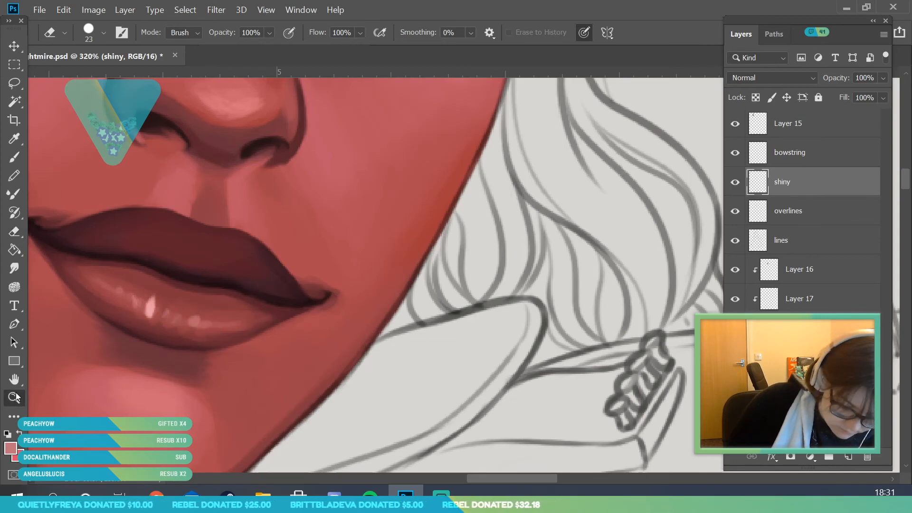
scroll(189, 309, down, 8)
scroll(189, 309, up, 5)
key(e)
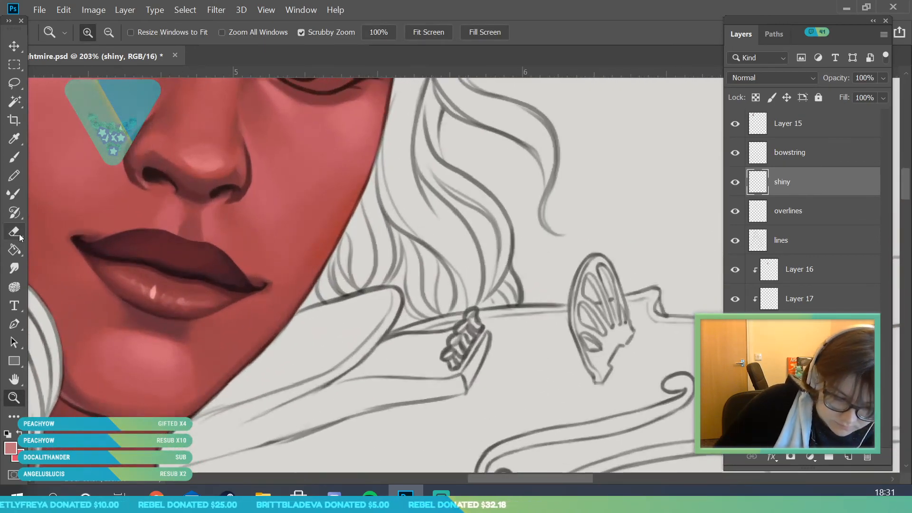
key(z)
scroll(109, 373, down, 7)
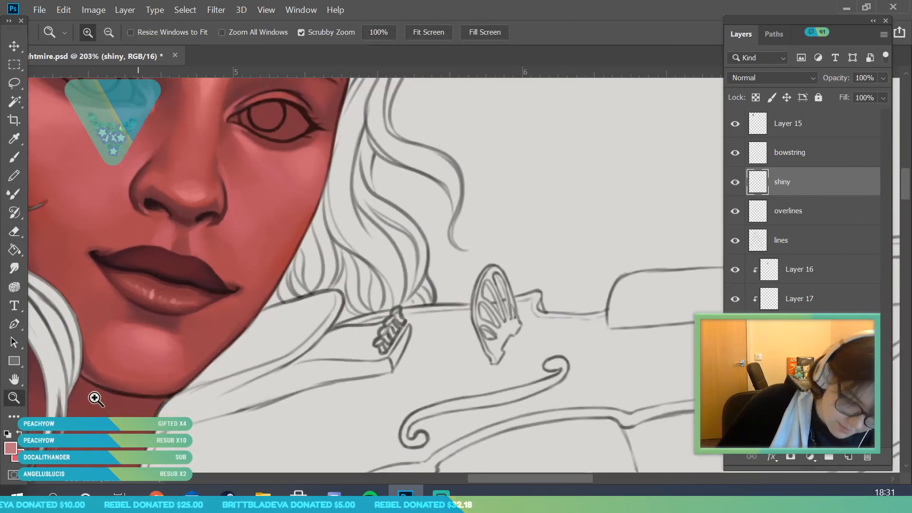
- Extend the pink shine between the left and middle glints on the lower lip with a 9 px brush
scroll(197, 384, up, 5)
scroll(197, 384, up, 4)
key(b)
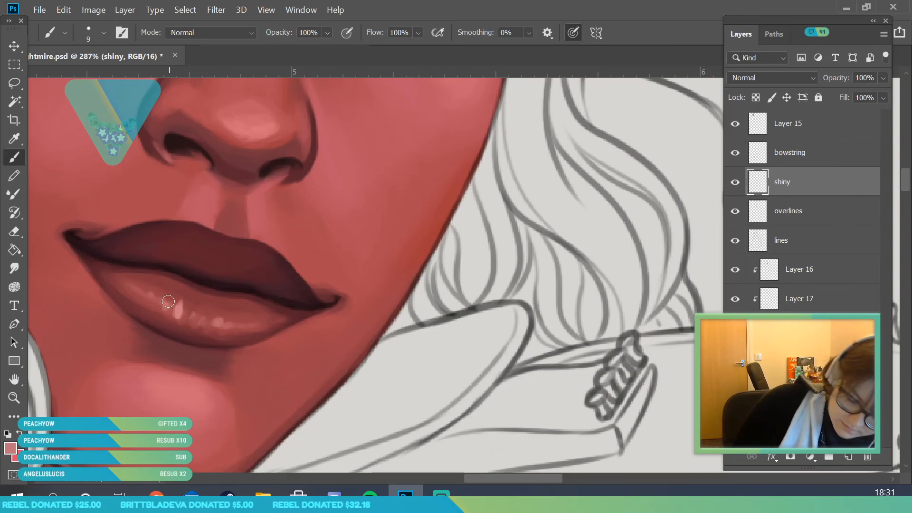
drag(186, 312, 199, 319)
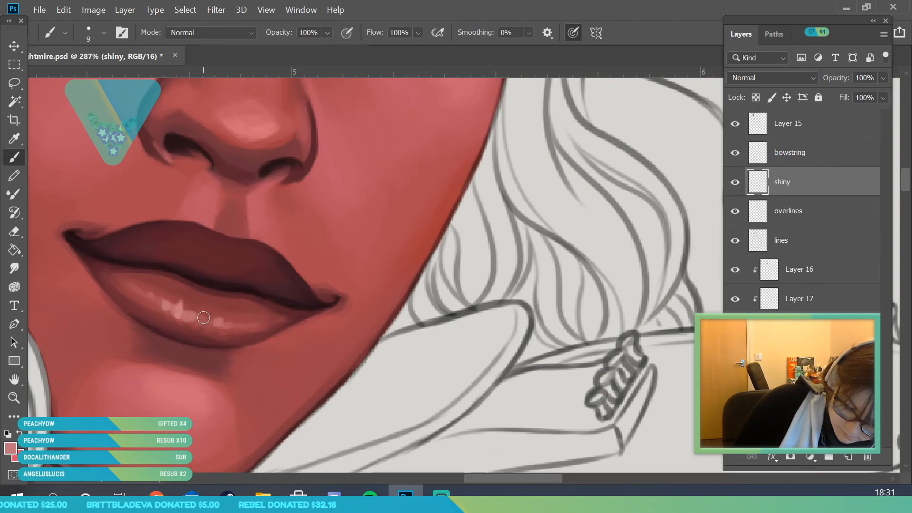
- Choose a lighter pink as the foreground colour and brighten the left and middle highlights on the lower lip
key(i)
click(11, 450)
click(482, 242)
click(429, 255)
click(669, 229)
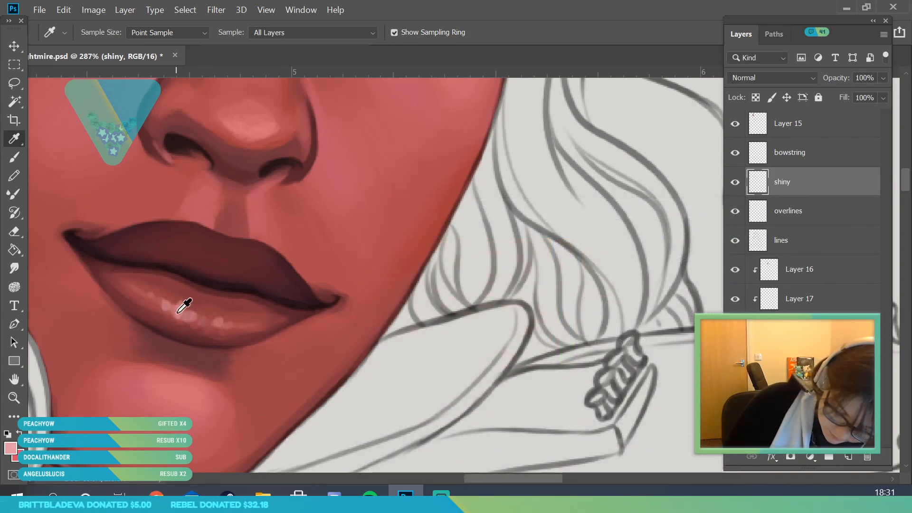
key(b)
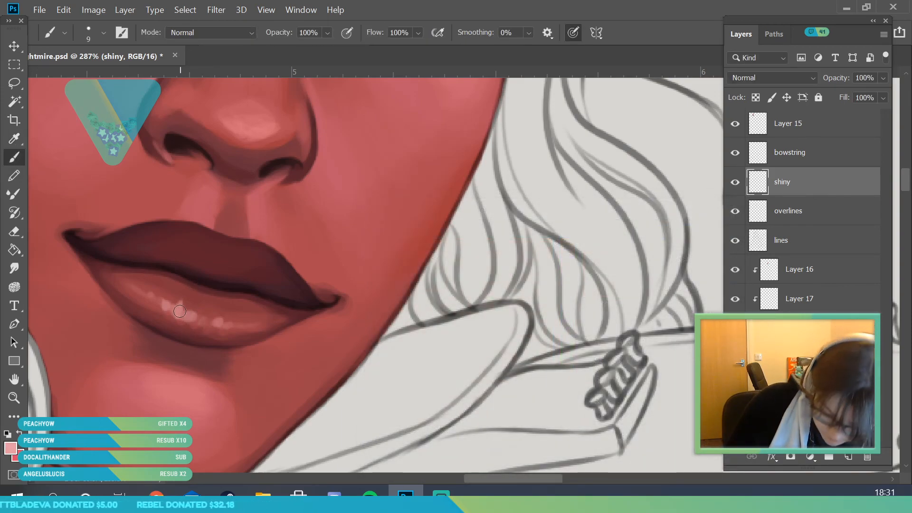
mouse_move(171, 313)
mouse_down()
mouse_move(197, 304)
mouse_move(188, 318)
mouse_move(188, 308)
mouse_move(197, 319)
mouse_move(154, 298)
mouse_up()
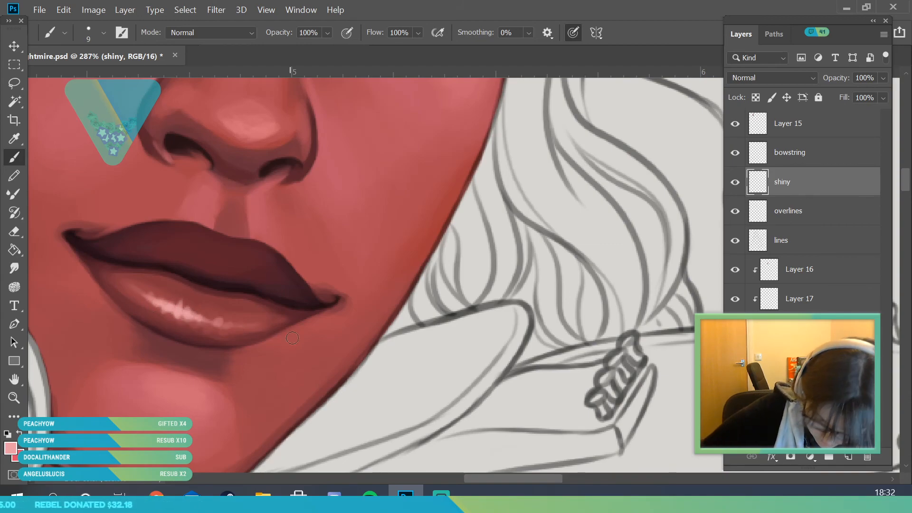
- Paint a light pink highlight along the dip of the upper lip's edge and refine its rim with a sampled darker red
key(z)
mouse_move(163, 251)
mouse_down()
mouse_move(189, 301)
mouse_move(240, 358)
mouse_move(175, 298)
mouse_move(194, 326)
mouse_move(188, 332)
mouse_up()
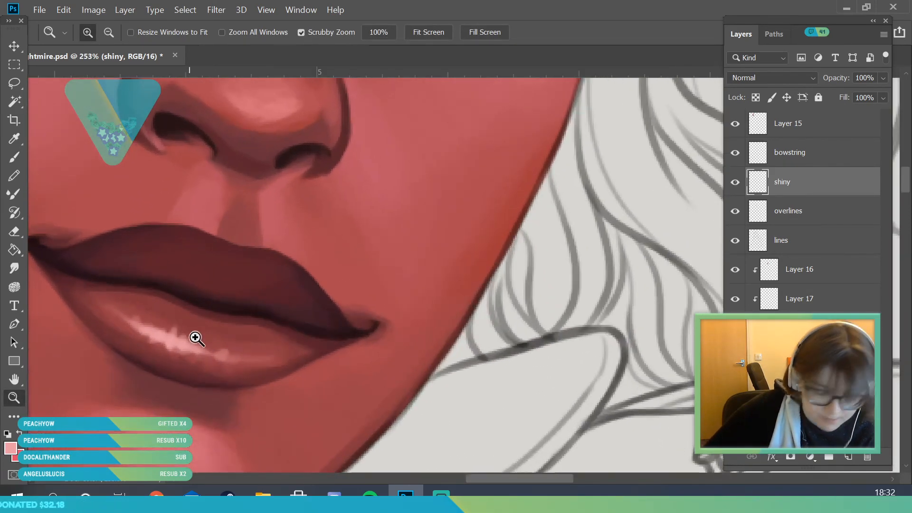
key(b)
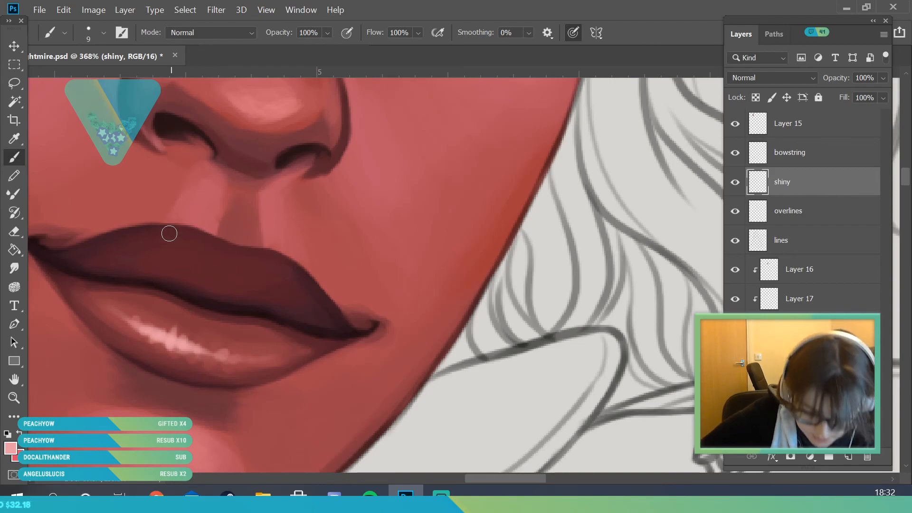
mouse_move(187, 230)
mouse_down()
mouse_move(247, 258)
mouse_move(219, 251)
mouse_move(241, 255)
mouse_up()
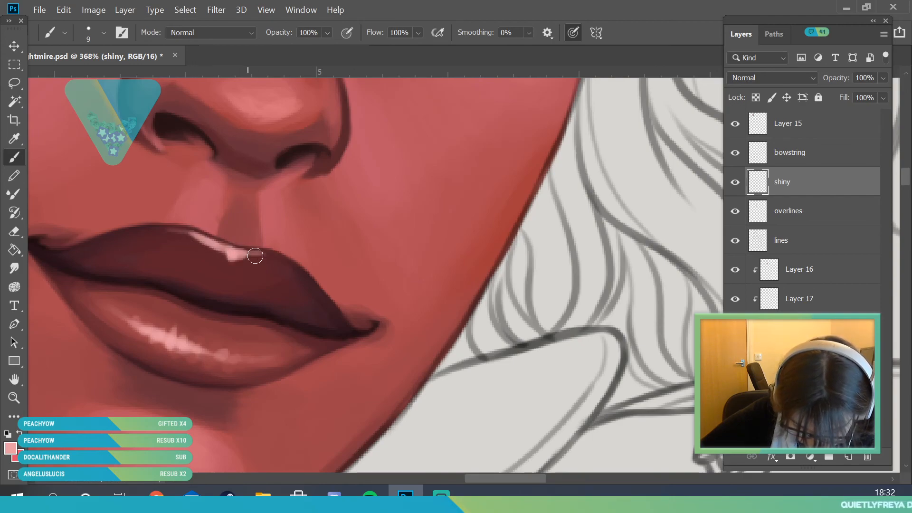
click(14, 139)
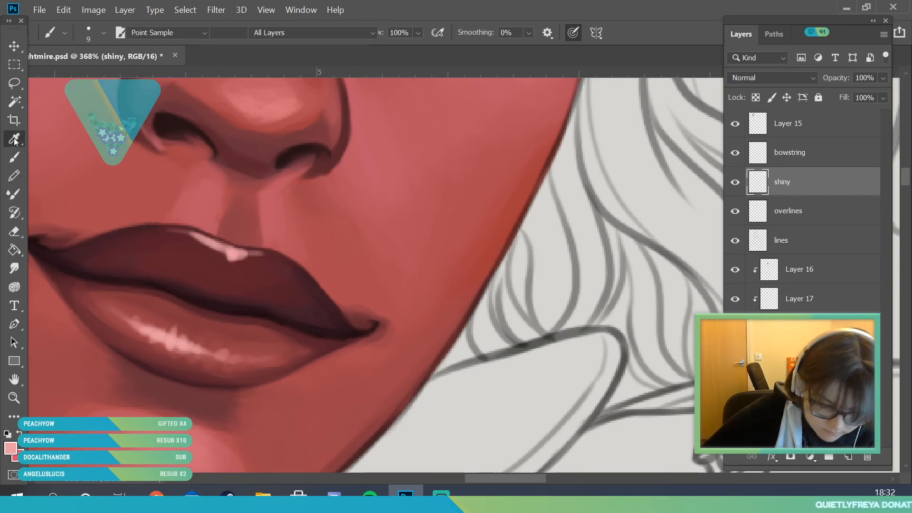
click(248, 221)
key(b)
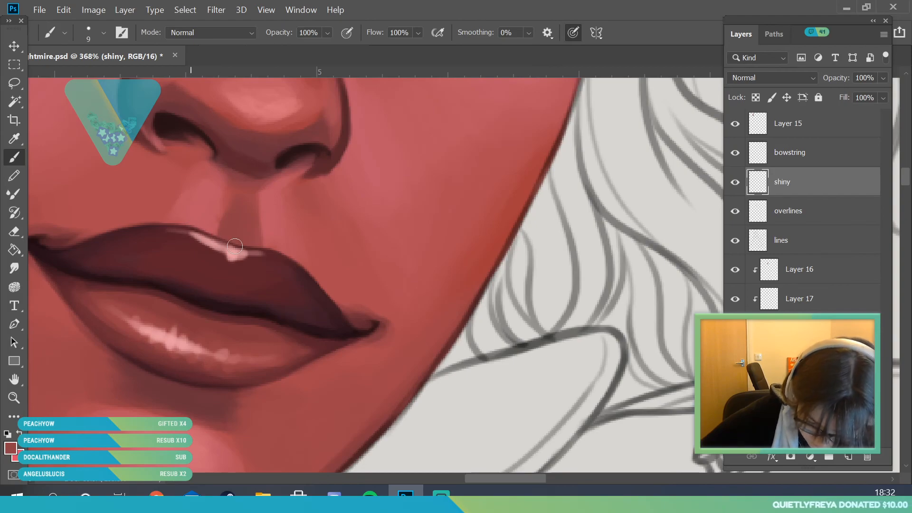
- Sample a dark maroon from the mouth line and touch up the dark lip contours on the overlines layer
click(14, 398)
drag(185, 278, 234, 421)
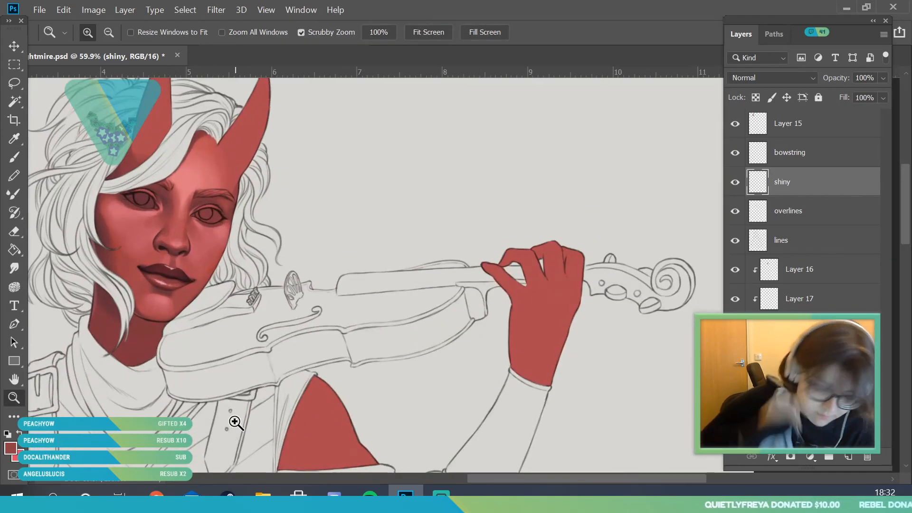
drag(207, 298, 198, 332)
drag(211, 406, 173, 280)
click(15, 139)
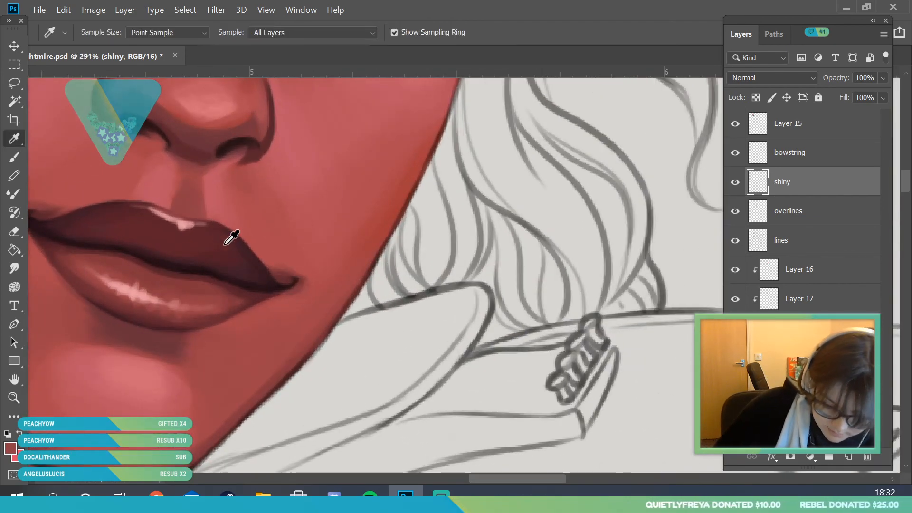
click(826, 218)
click(256, 281)
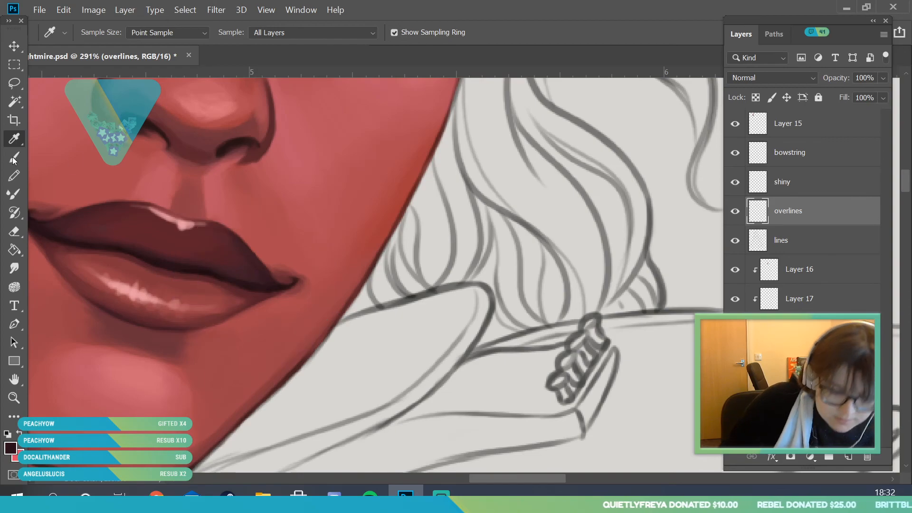
key(b)
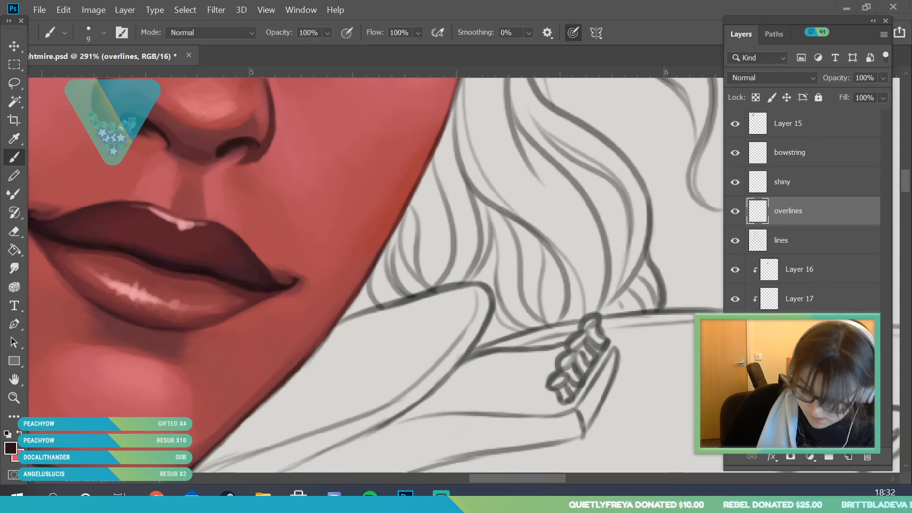
mouse_move(494, 480)
mouse_down()
mouse_move(473, 484)
mouse_move(522, 481)
mouse_move(504, 488)
mouse_up()
key(i)
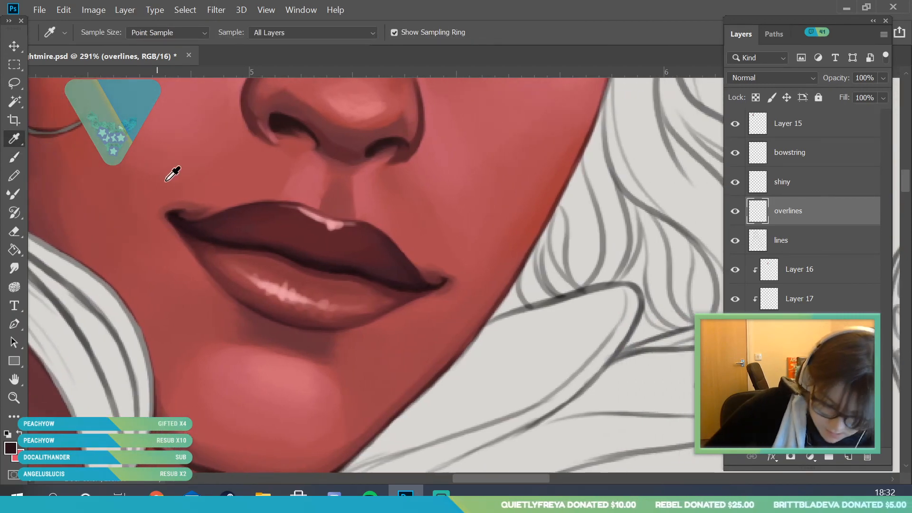
key(b)
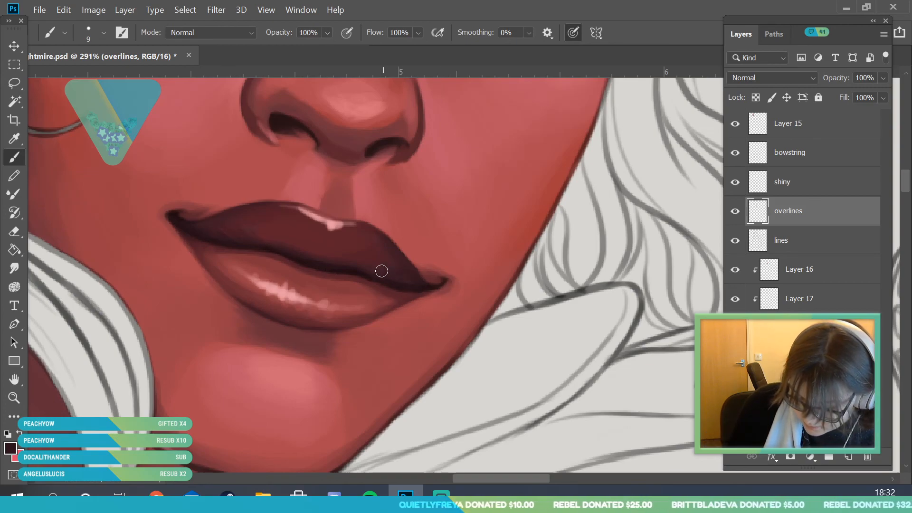
- View the whole figure to judge the lips, and save the document
key(z)
mouse_move(212, 254)
mouse_down()
mouse_move(134, 411)
mouse_move(240, 350)
mouse_up()
drag(303, 193, 291, 297)
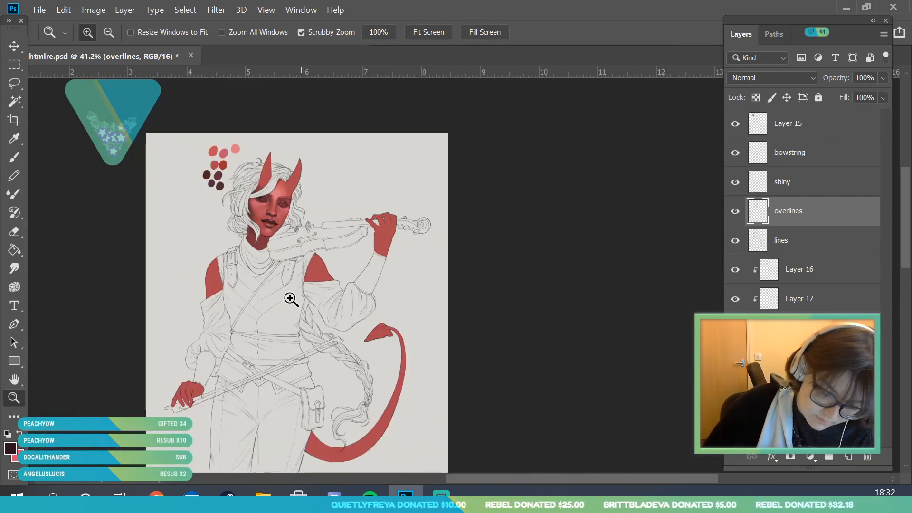
drag(291, 206, 315, 238)
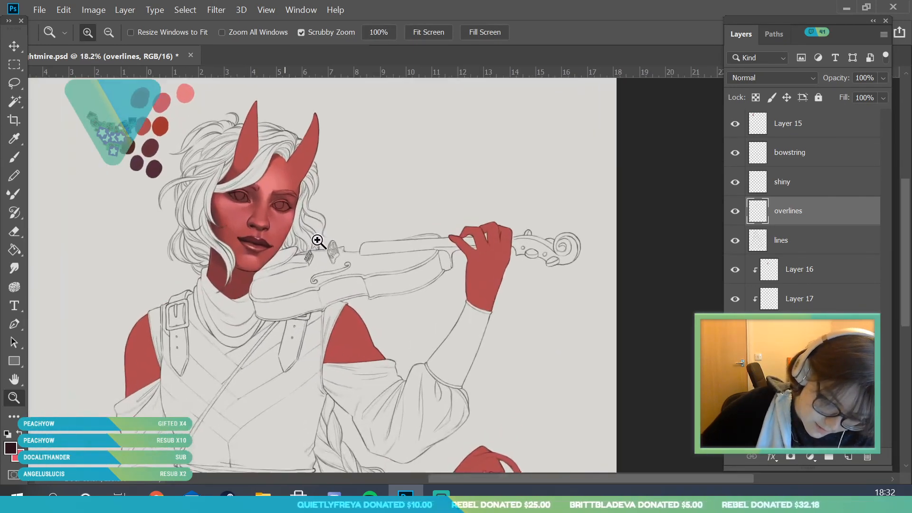
click(39, 9)
click(53, 150)
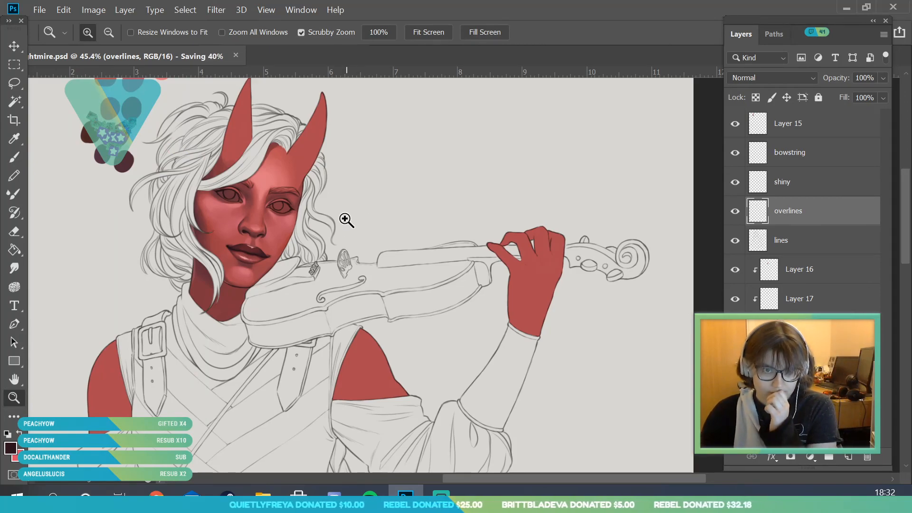
drag(278, 209, 255, 269)
drag(278, 177, 309, 292)
drag(247, 266, 299, 259)
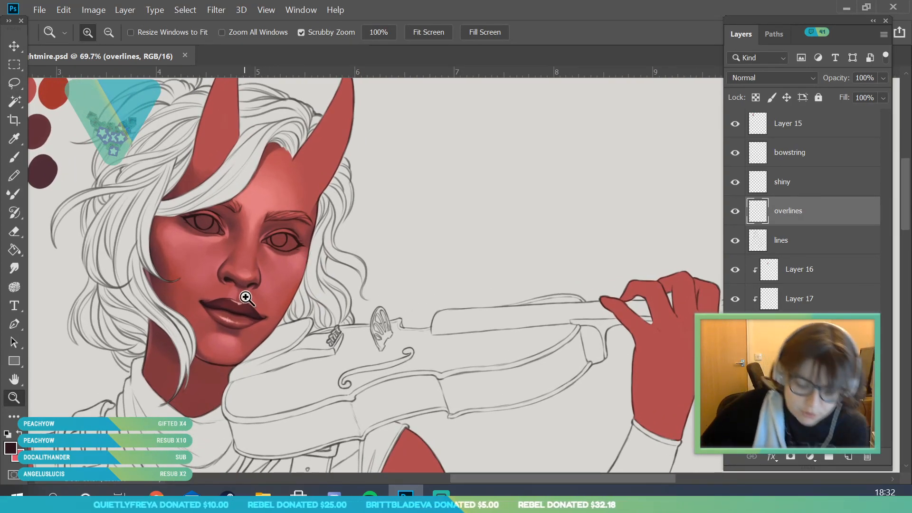
drag(243, 299, 308, 485)
drag(274, 310, 243, 363)
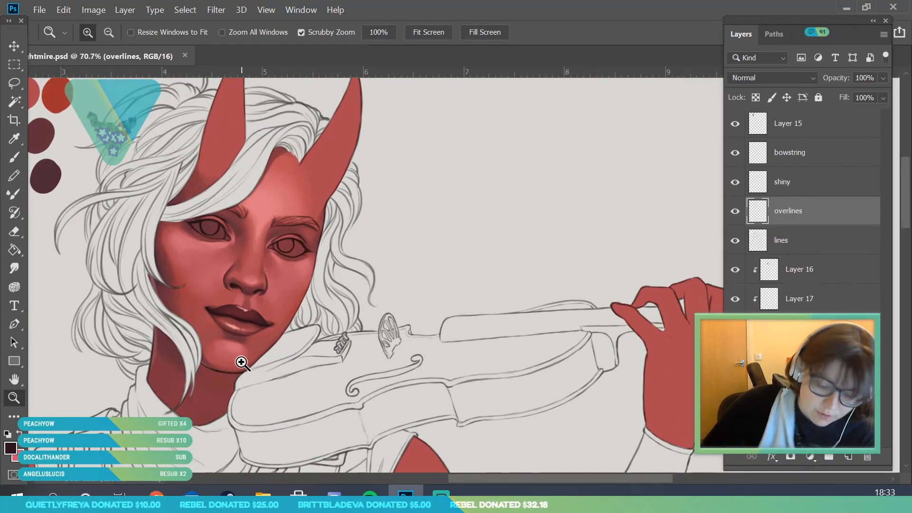